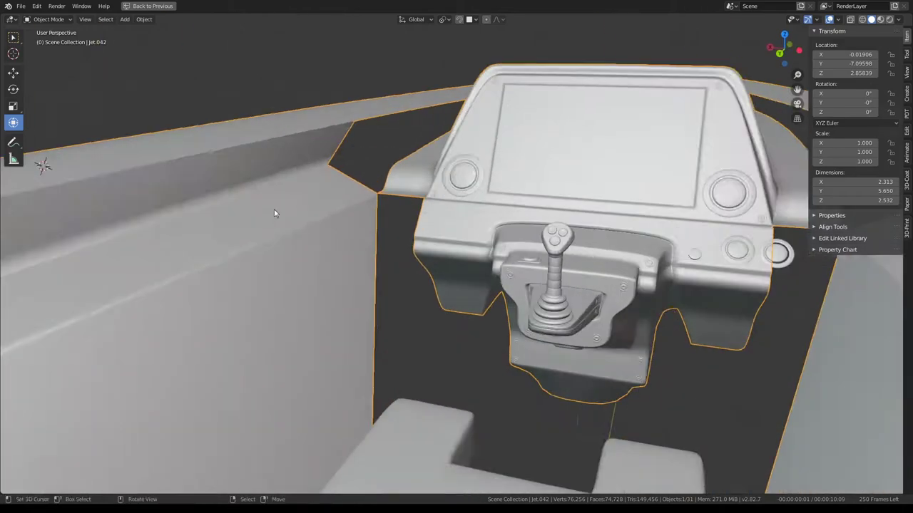
Delete the faces of two parallel vertical edge loops on the cockpit side walls
mouse_move(275, 210)
middle_down()
mouse_move(375, 230)
mouse_move(405, 210)
middle_up()
key(Tab)
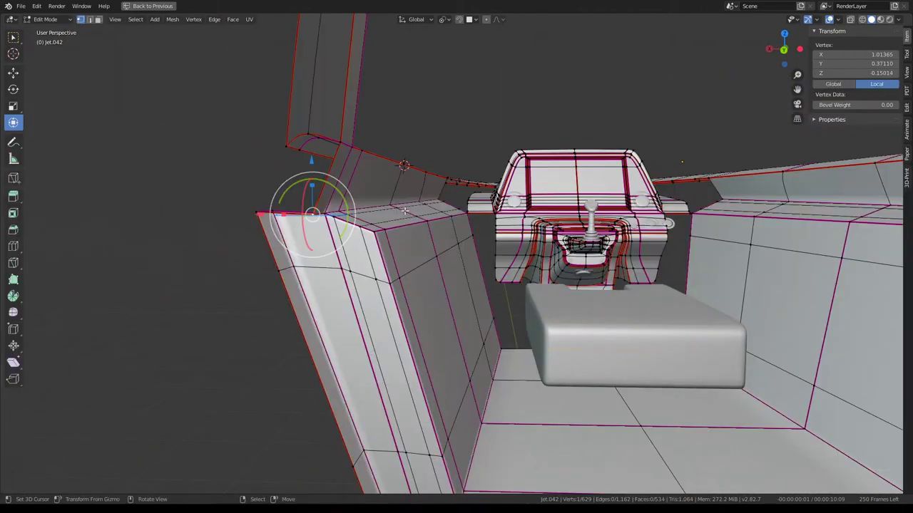
scroll(404, 210, down, 2)
alt+click(420, 318)
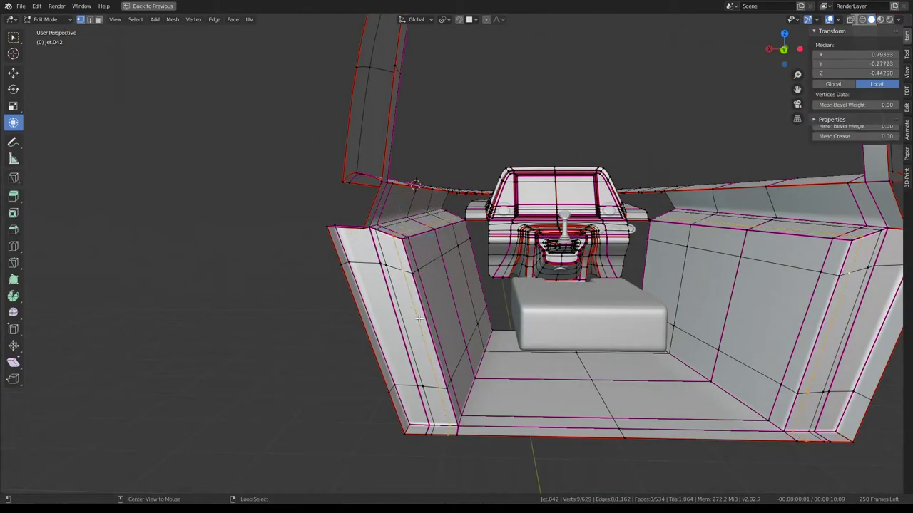
alt+shift+click(397, 237)
key(x)
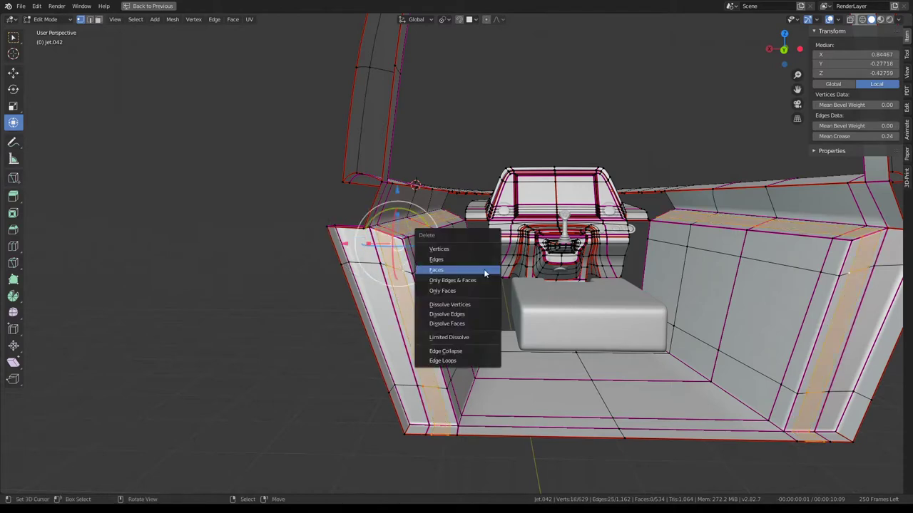
click(439, 249)
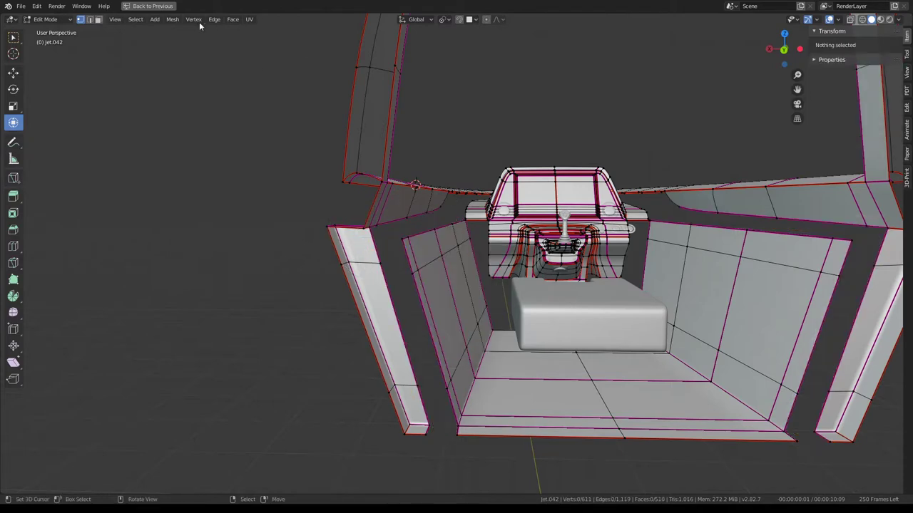
In Edge select mode, try selecting wall edge loops and faces near the dashboard rim
click(89, 20)
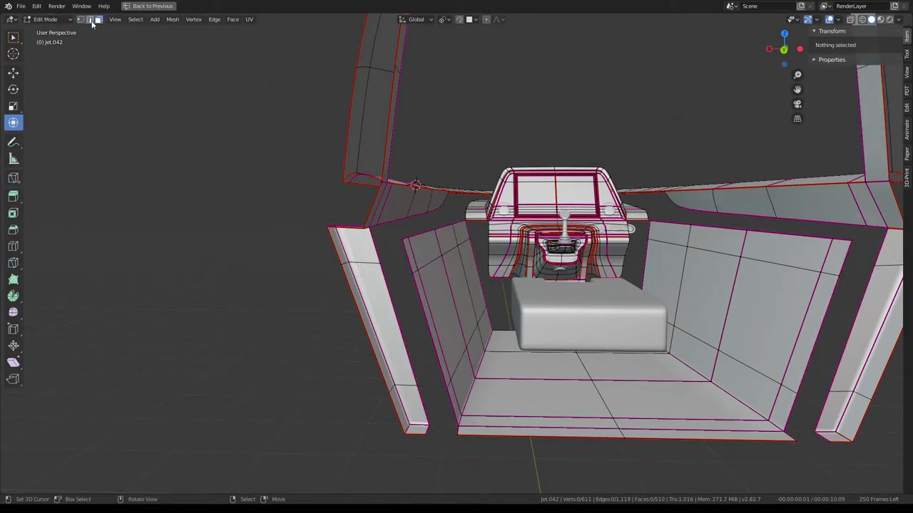
scroll(370, 126, up, 5)
scroll(415, 206, up, 1)
scroll(415, 207, down, 5)
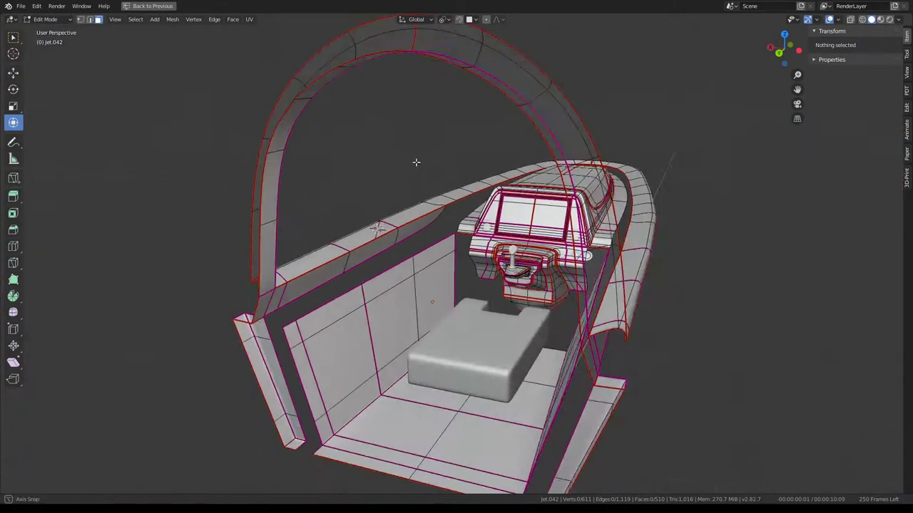
scroll(415, 164, up, 5)
alt+click(414, 178)
scroll(416, 186, down, 5)
scroll(416, 186, up, 4)
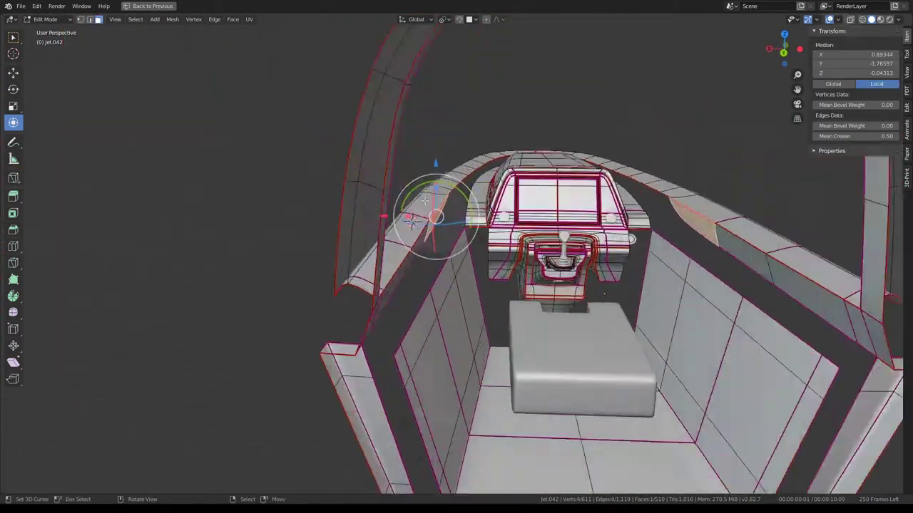
middle_drag(424, 189, 435, 193)
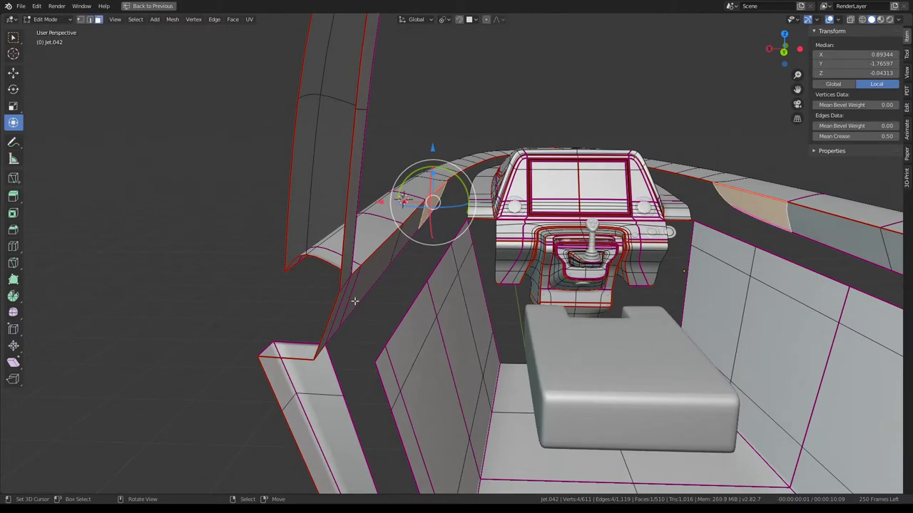
middle_drag(354, 301, 332, 286)
alt+click(390, 226)
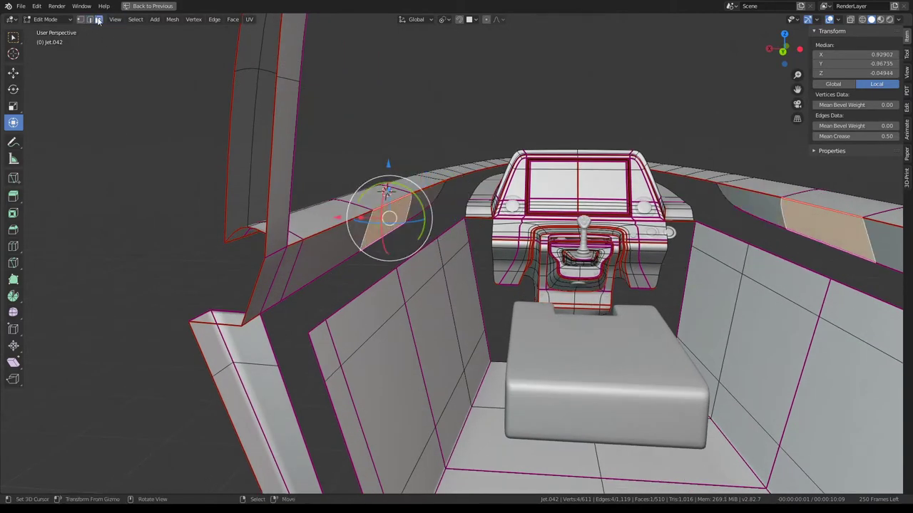
Delete the shortest edge path at the wall-rim junction and fill the resulting hole with a face
middle_drag(464, 203, 423, 214)
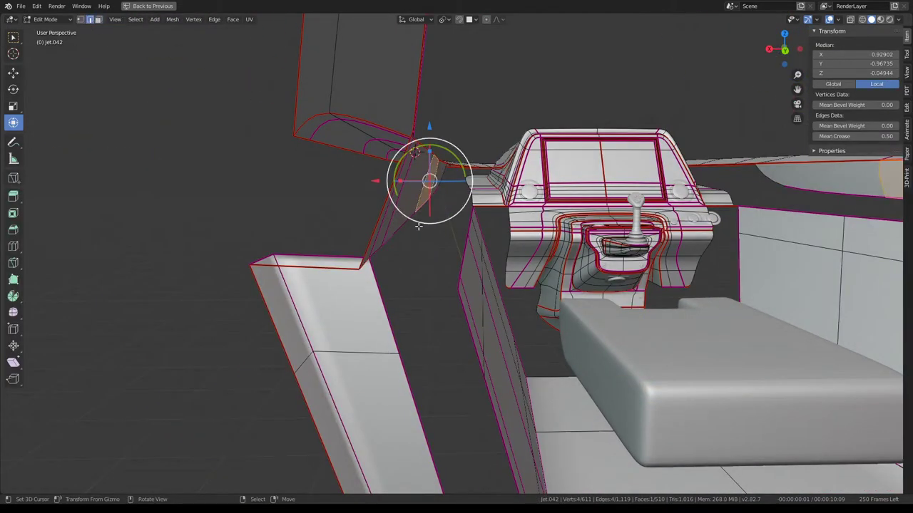
middle_drag(417, 224, 397, 228)
ctrl+click(428, 195)
key(x)
click(427, 191)
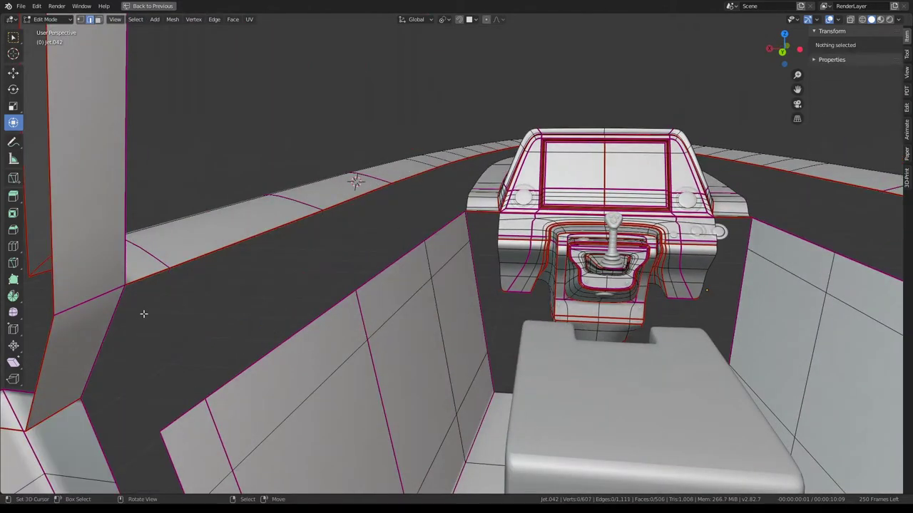
alt+click(399, 184)
key(f)
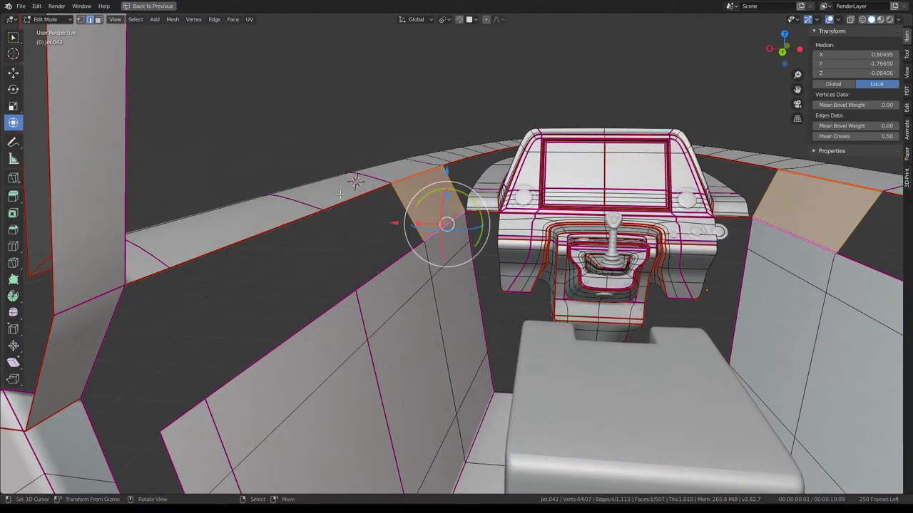
Select three faces on the left wall, then return to Object Mode to inspect
click(385, 261)
click(265, 234)
click(313, 299)
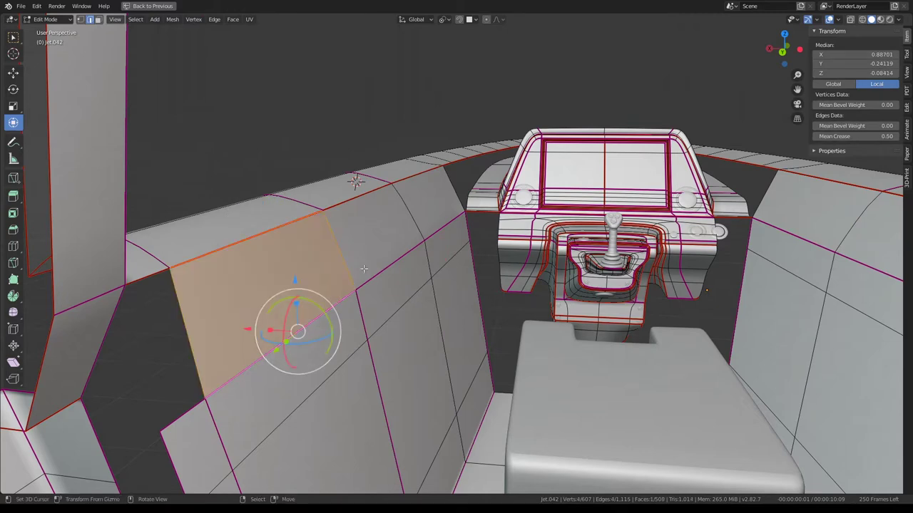
key(Tab)
middle_drag(393, 255, 443, 228)
Back in Edit Mode, select nearby faces on the side wall
key(Tab)
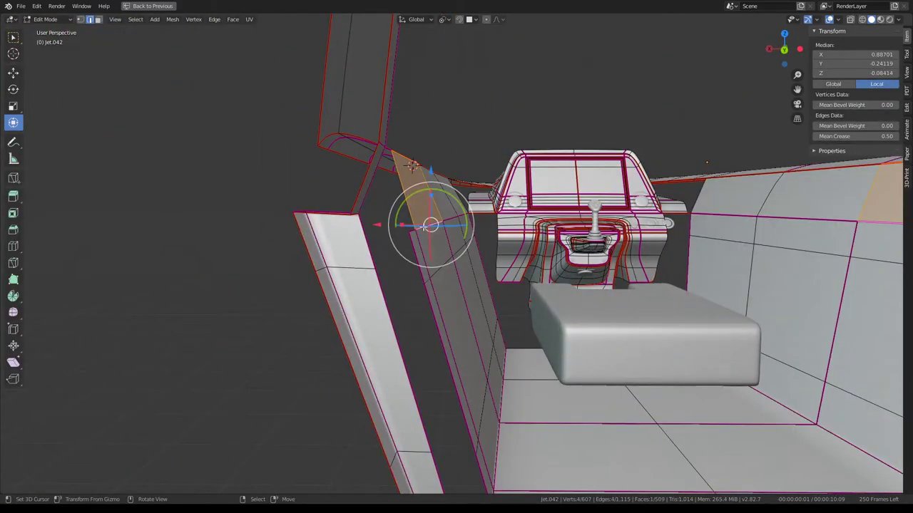
scroll(464, 212, down, 5)
scroll(456, 228, up, 3)
scroll(457, 235, up, 2)
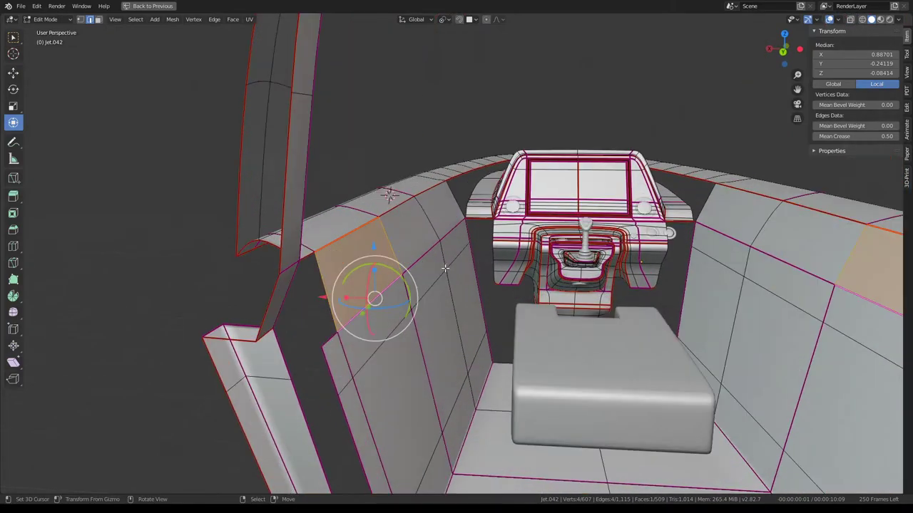
mouse_move(449, 246)
middle_down()
mouse_move(259, 259)
mouse_move(317, 253)
middle_up()
click(104, 252)
click(132, 295)
scroll(214, 271, down, 5)
scroll(317, 253, up, 5)
Re-enter Edit Mode from a frontal cockpit view and select the lower wall edge loop
key(Tab)
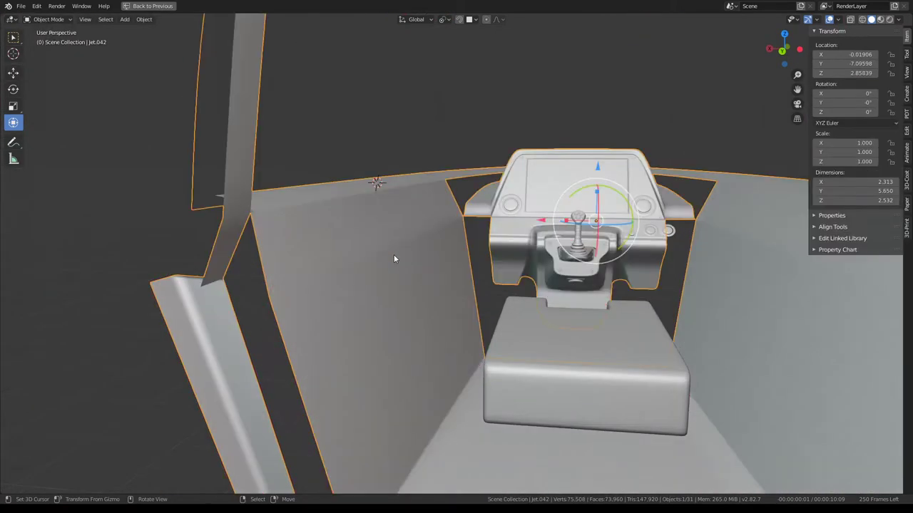
scroll(393, 254, down, 5)
scroll(399, 244, up, 5)
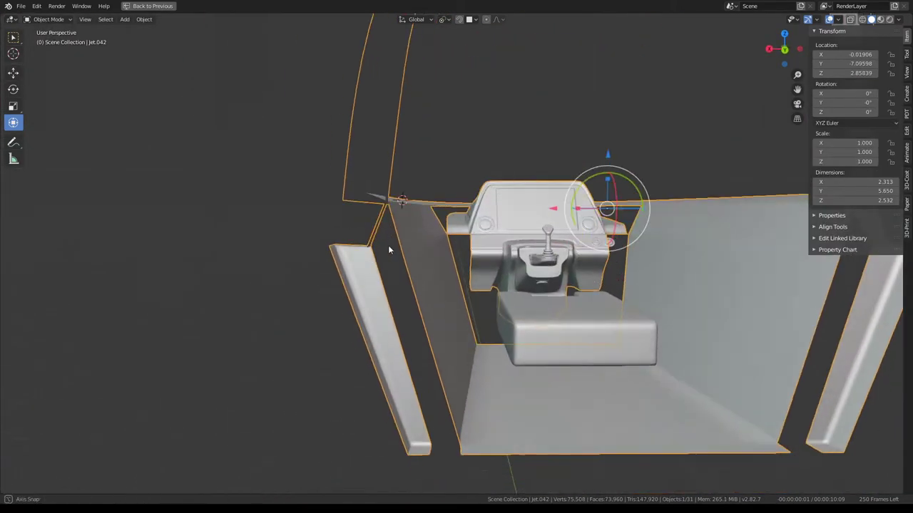
key(Tab)
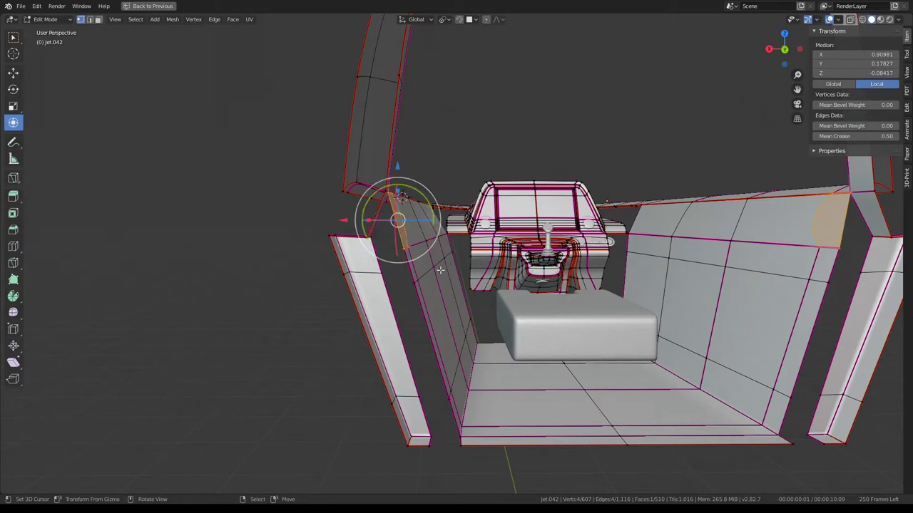
scroll(438, 261, down, 5)
scroll(394, 244, up, 5)
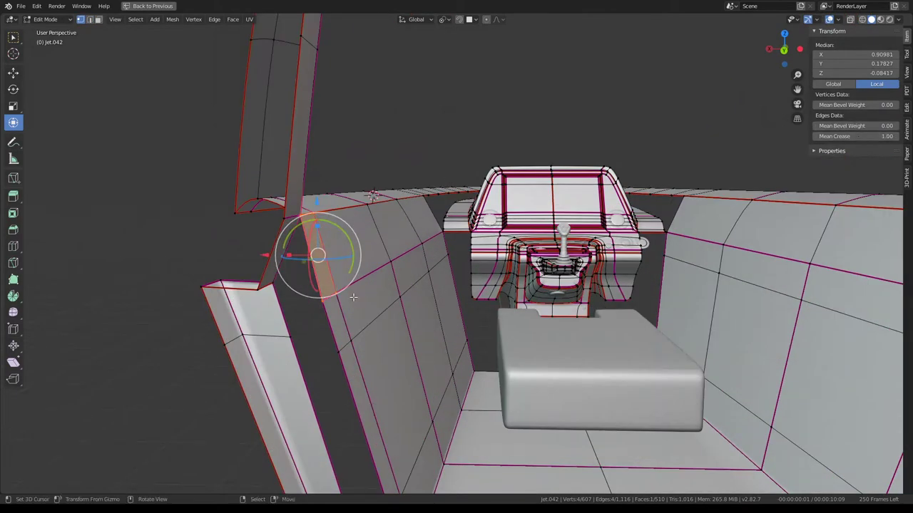
scroll(353, 297, down, 5)
middle_drag(352, 297, 428, 271)
scroll(457, 243, up, 5)
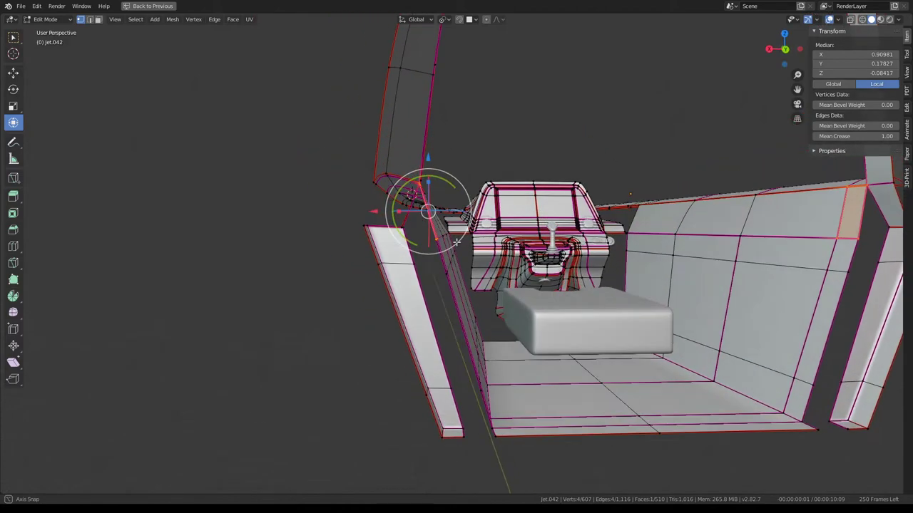
middle_drag(457, 243, 451, 327)
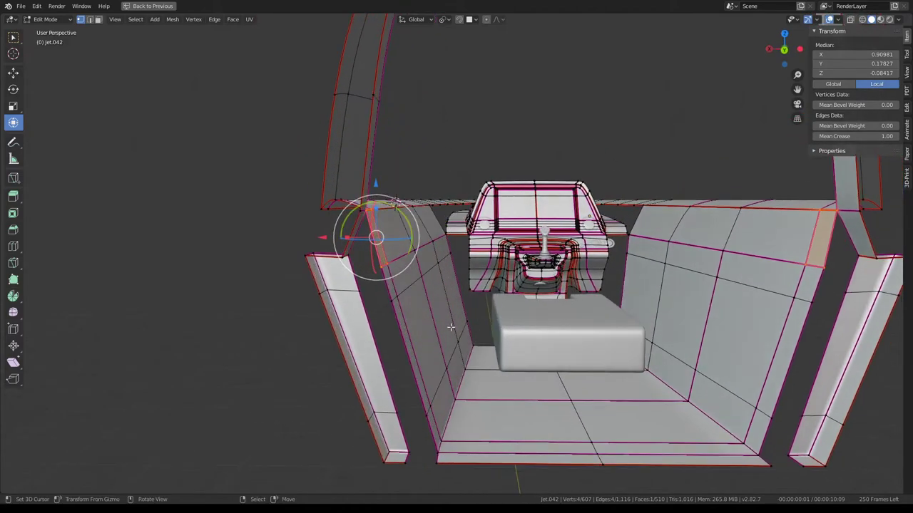
alt+click(433, 391)
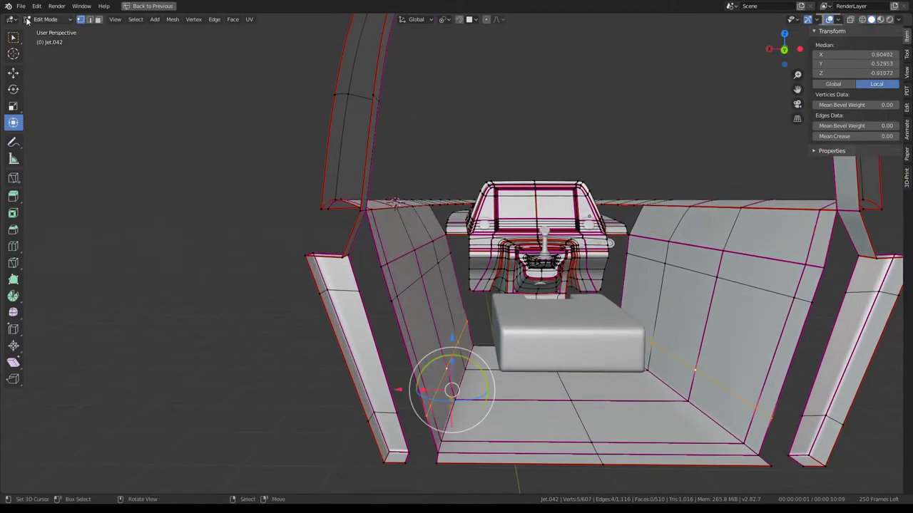
Select the left and right wall face loops and Limited Dissolve them at 5° into flat panels
click(98, 20)
click(393, 295)
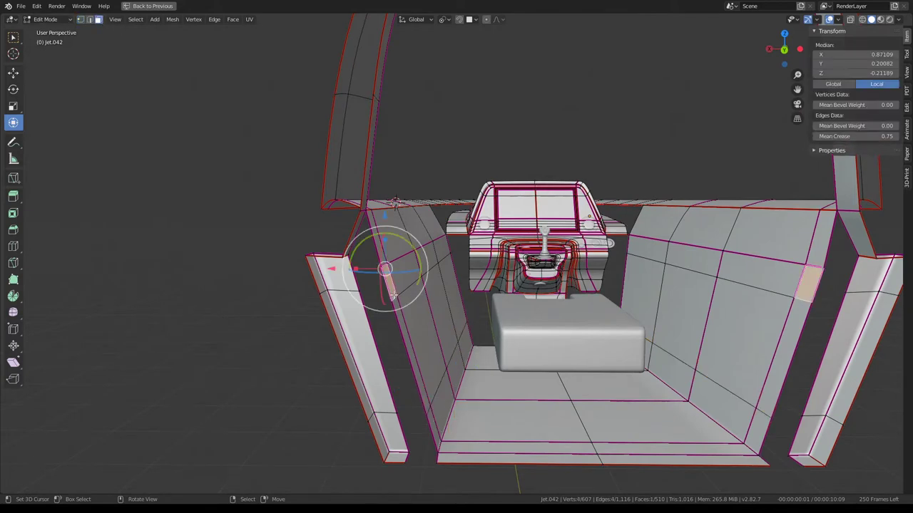
alt+click(441, 253)
alt+click(445, 242)
alt+click(437, 236)
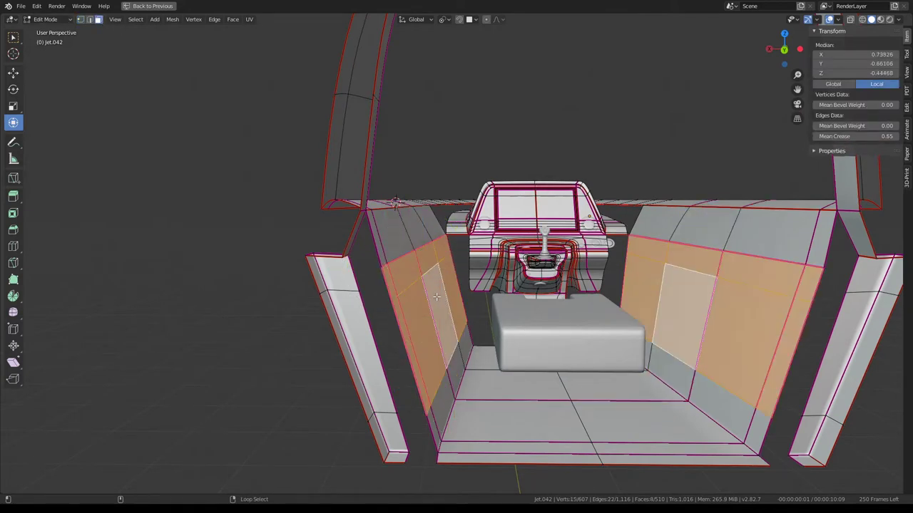
alt+click(460, 369)
alt+click(463, 348)
alt+click(434, 309)
alt+click(434, 244)
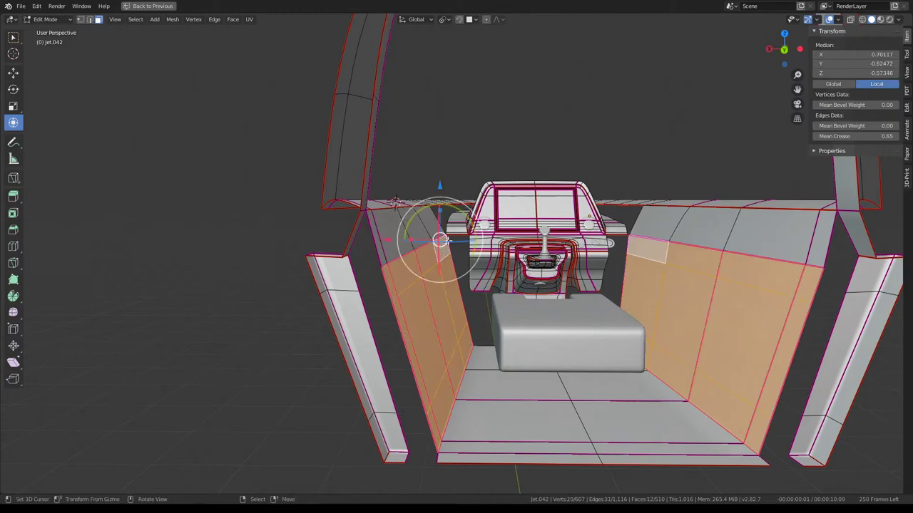
key(q)
mouse_move(414, 222)
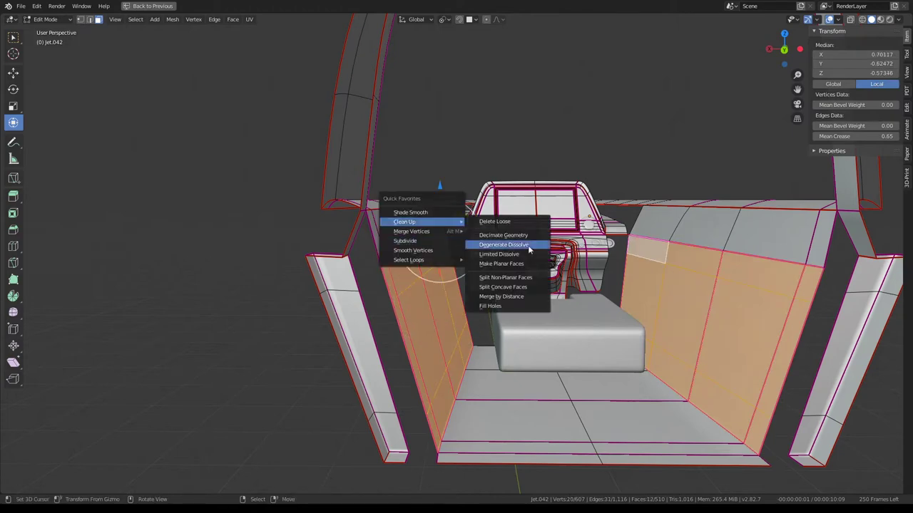
click(520, 254)
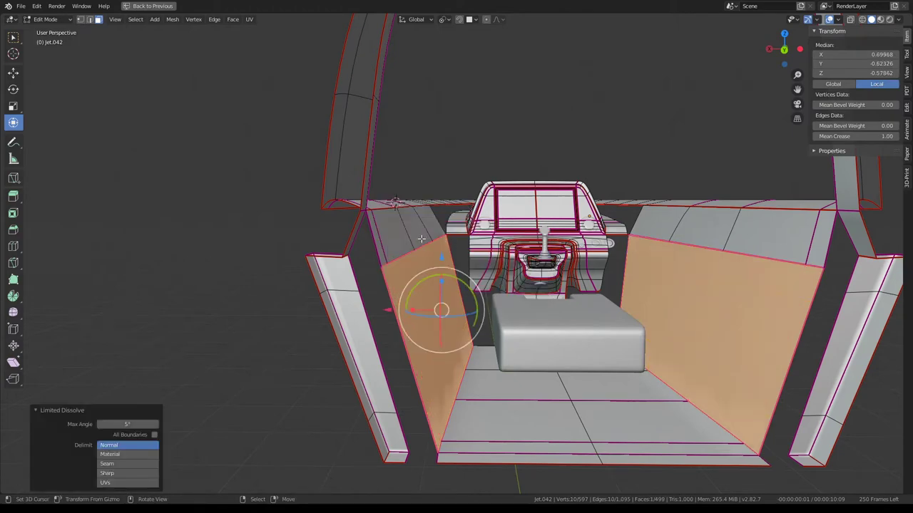
scroll(422, 239, down, 3)
Make two knife cuts across the left cockpit wall panel and select the strip above it
middle_drag(421, 239, 417, 238)
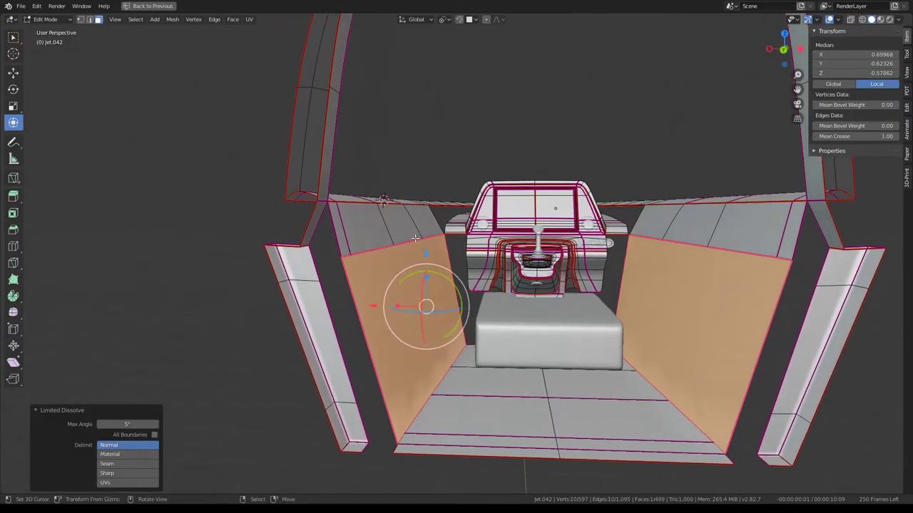
scroll(415, 238, up, 4)
key(k)
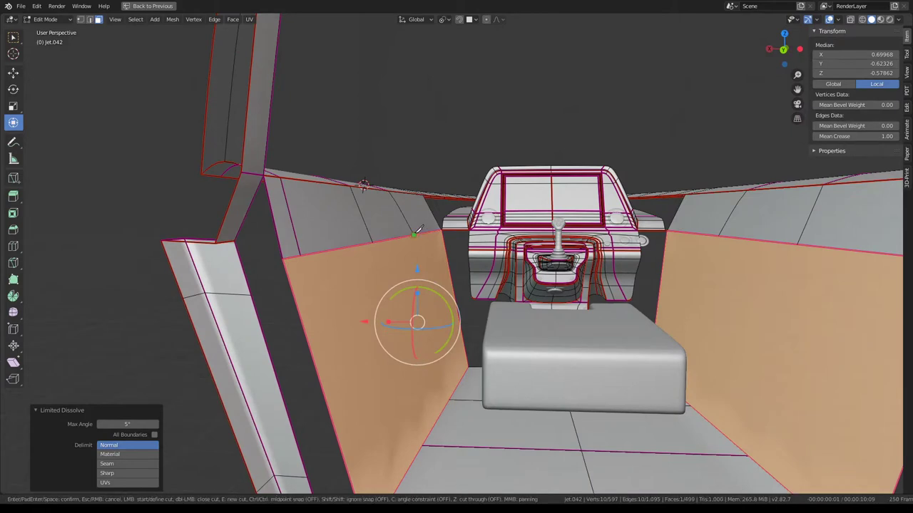
click(450, 358)
key(Return)
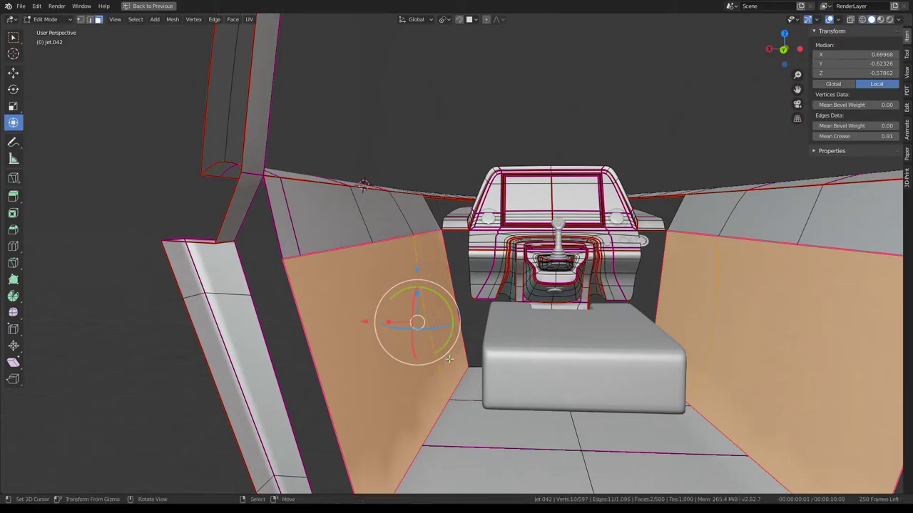
key(k)
scroll(433, 399, down, 4)
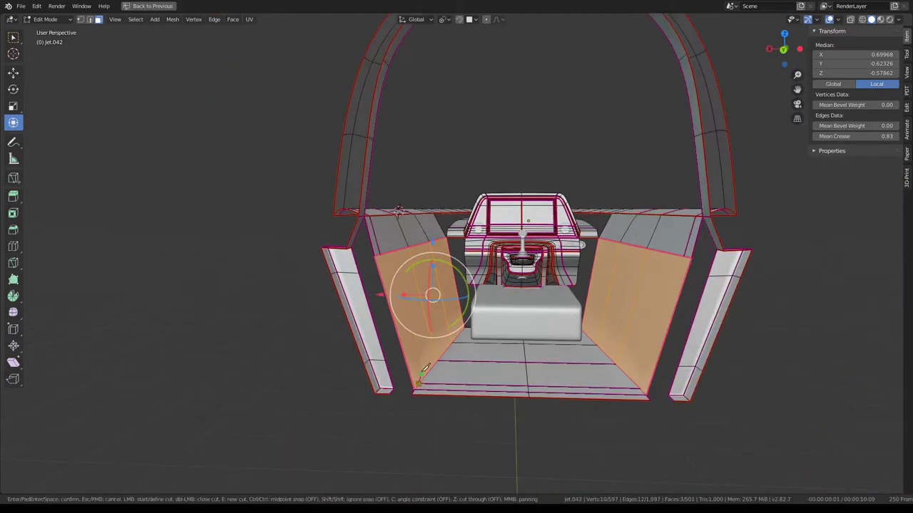
click(381, 253)
key(Return)
shift+click(399, 248)
scroll(408, 240, up, 5)
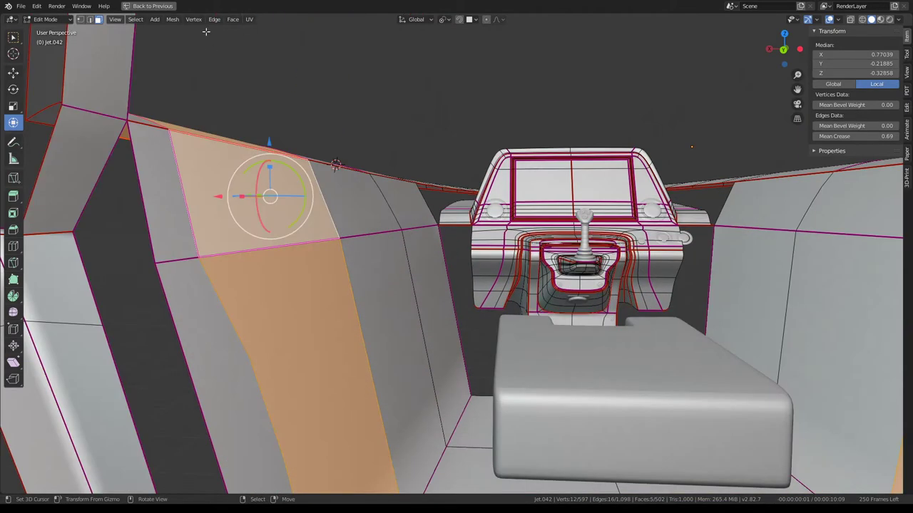
Select the shortest vertex path along the wall and begin scaling it along X from top view
click(81, 19)
key(alt+a)
click(155, 263)
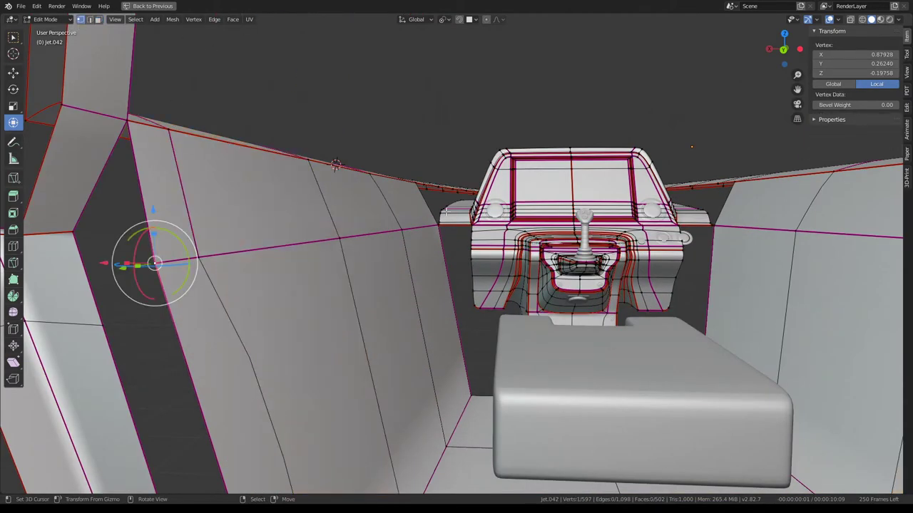
ctrl+click(437, 227)
mouse_move(437, 227)
middle_down()
mouse_move(428, 244)
mouse_move(427, 194)
mouse_move(388, 224)
mouse_move(465, 180)
middle_up()
shift+middle_drag(553, 162, 557, 276)
key(s)
key(x)
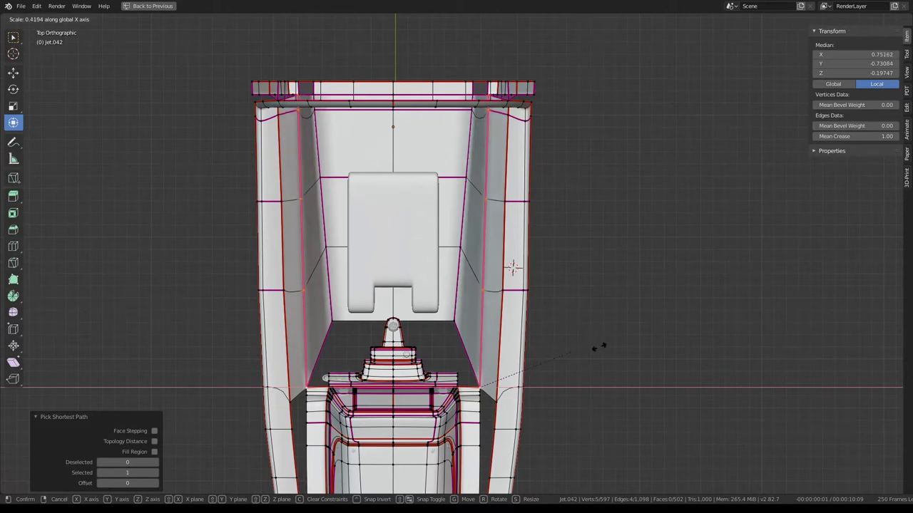
Restart the X-axis scale and confirm the wall edge row at 0.409
key(Escape)
key(s)
key(x)
click(559, 360)
mouse_move(560, 360)
middle_down()
mouse_move(423, 231)
mouse_move(514, 295)
mouse_move(532, 196)
mouse_move(502, 235)
mouse_move(376, 232)
middle_up()
scroll(514, 294, up, 5)
Toggle out of Edit Mode, select a wall corner vertex, and orbit to a flatter view
key(Tab)
key(Tab)
scroll(442, 235, up, 4)
scroll(376, 233, down, 5)
scroll(376, 232, up, 3)
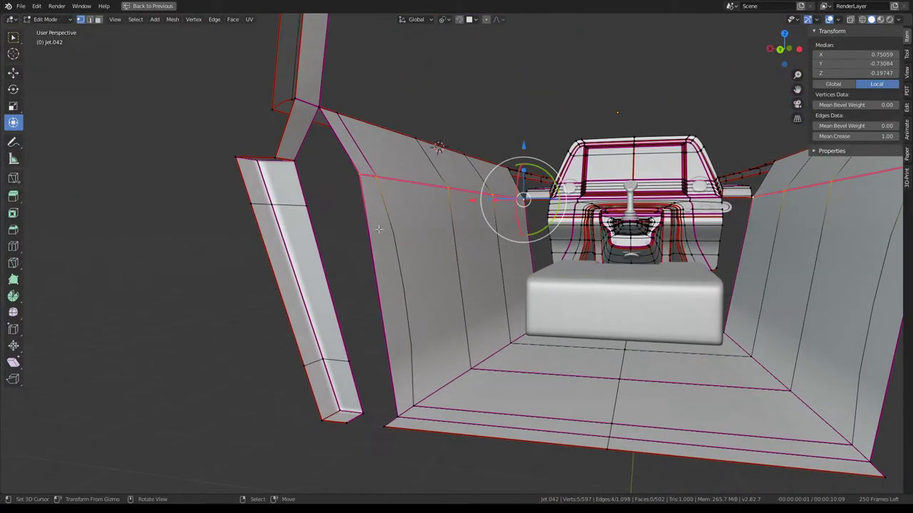
click(360, 161)
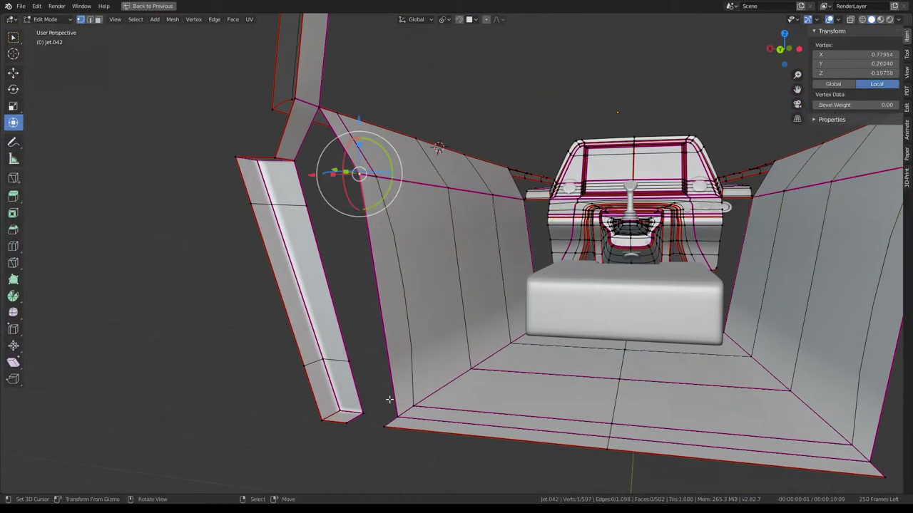
middle_drag(425, 228, 426, 233)
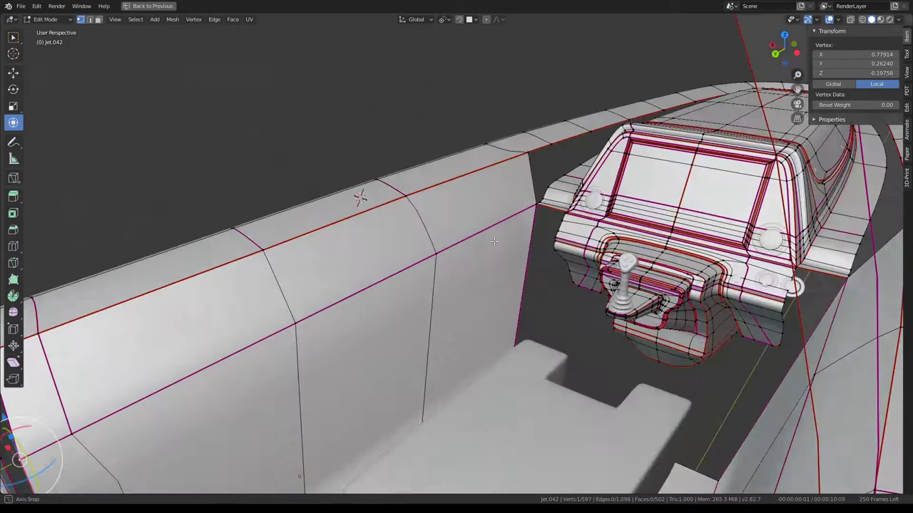
Move the rim corner vertex about 0.13 along Y
middle_drag(518, 211, 455, 264)
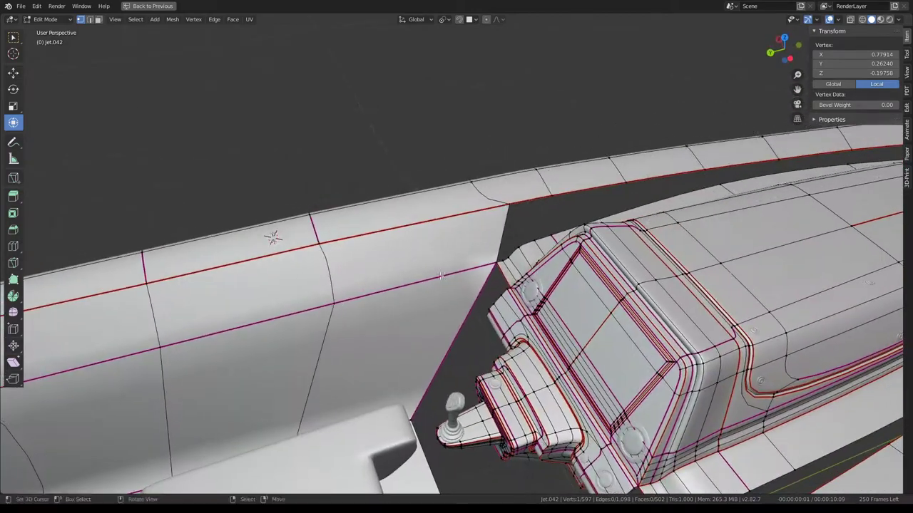
alt+click(455, 264)
click(477, 283)
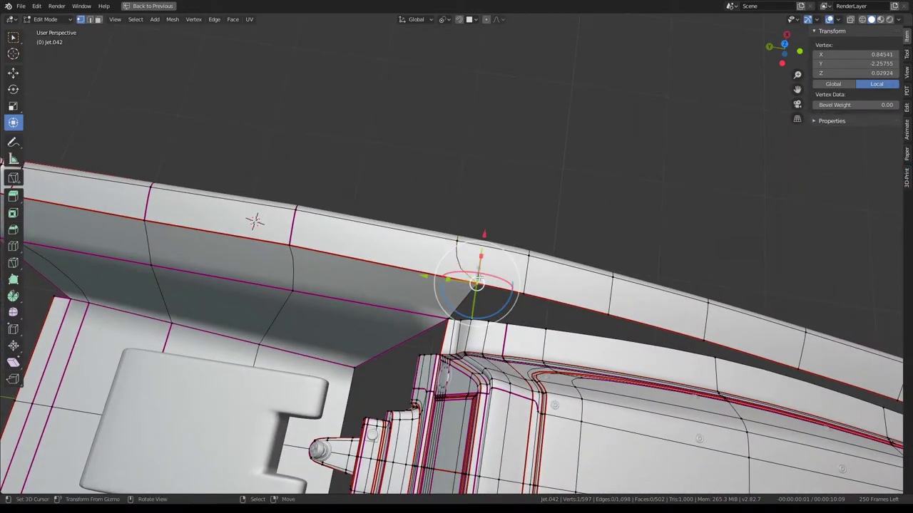
drag(425, 275, 398, 272)
mouse_move(398, 272)
middle_down()
mouse_move(440, 258)
mouse_move(418, 288)
middle_up()
key(Tab)
key(Tab)
click(418, 288)
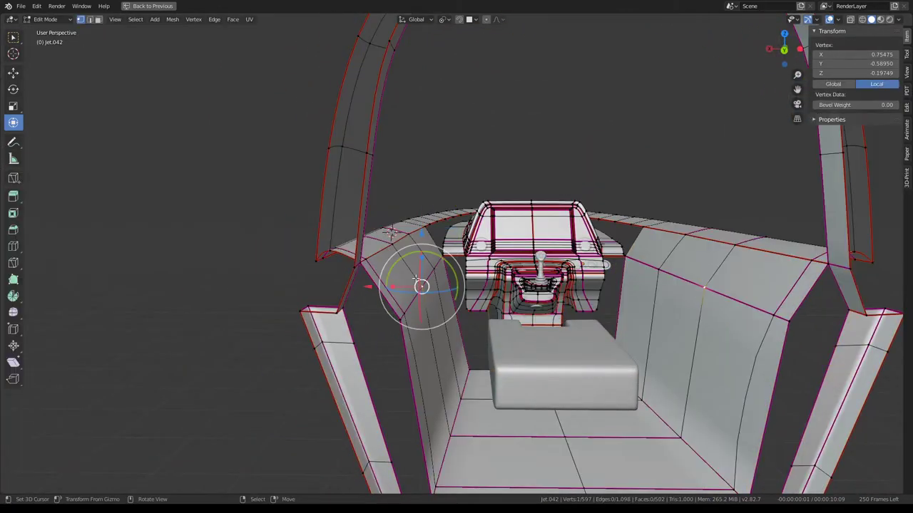
In Edge select mode, select the edge at the rim-dashboard junction
click(89, 19)
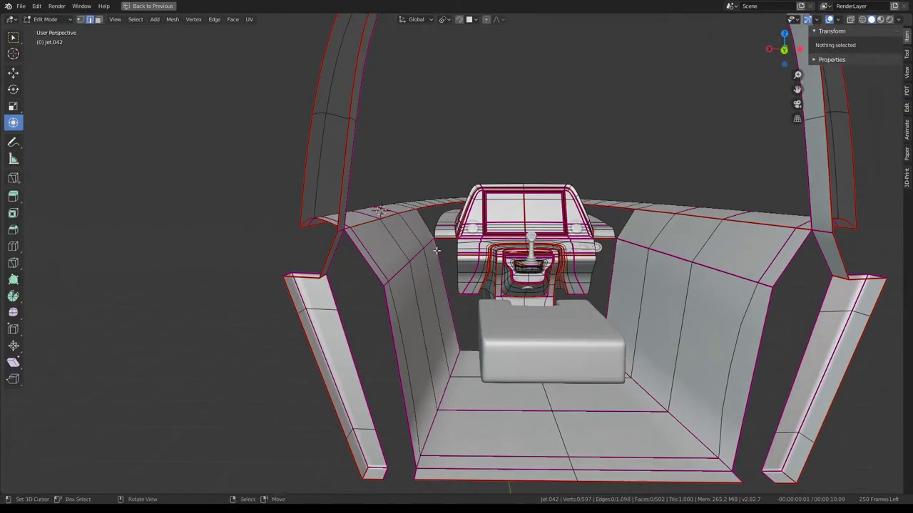
mouse_move(428, 235)
middle_down()
mouse_move(432, 314)
mouse_move(457, 308)
mouse_move(454, 290)
mouse_move(112, 174)
mouse_move(132, 452)
mouse_move(362, 353)
middle_up()
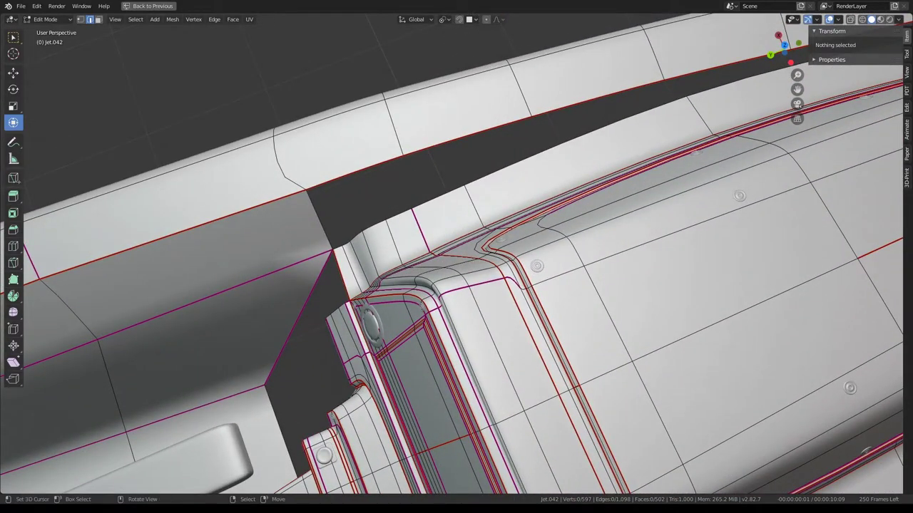
mouse_move(358, 244)
middle_down()
mouse_move(433, 175)
mouse_move(633, 188)
mouse_move(619, 212)
mouse_move(628, 209)
mouse_move(418, 217)
middle_up()
click(417, 216)
scroll(417, 315, up, 2)
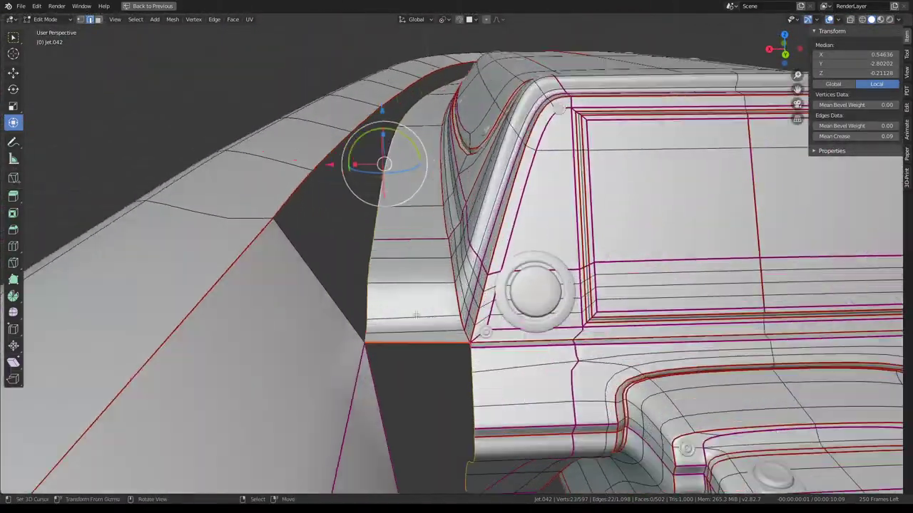
click(366, 322)
scroll(374, 270, down, 3)
Select the junction corner edge and the ring of edges across the junction
mouse_move(375, 270)
middle_down()
mouse_move(404, 205)
mouse_move(408, 221)
middle_up()
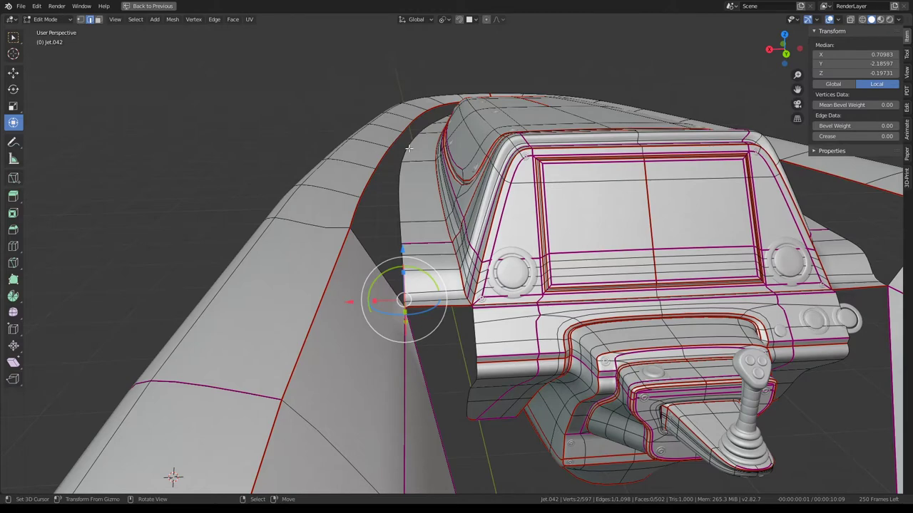
middle_drag(409, 148, 423, 286)
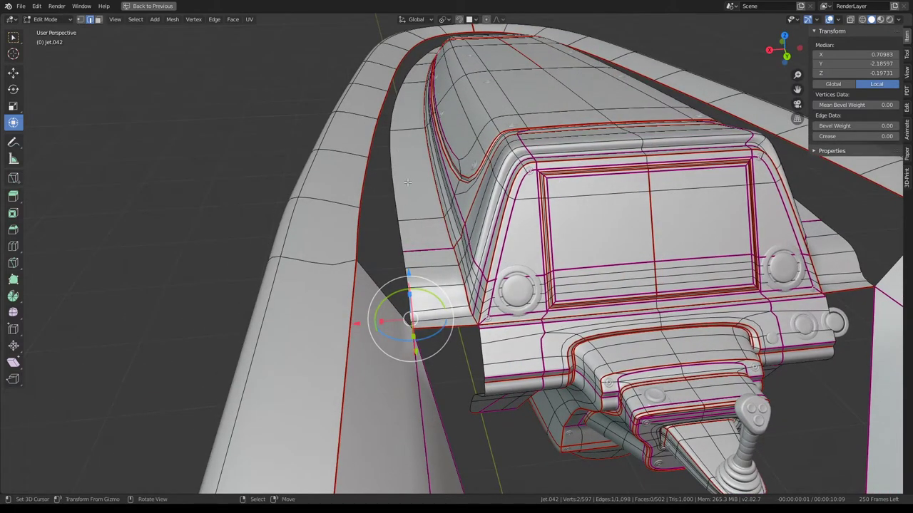
middle_drag(407, 183, 403, 214)
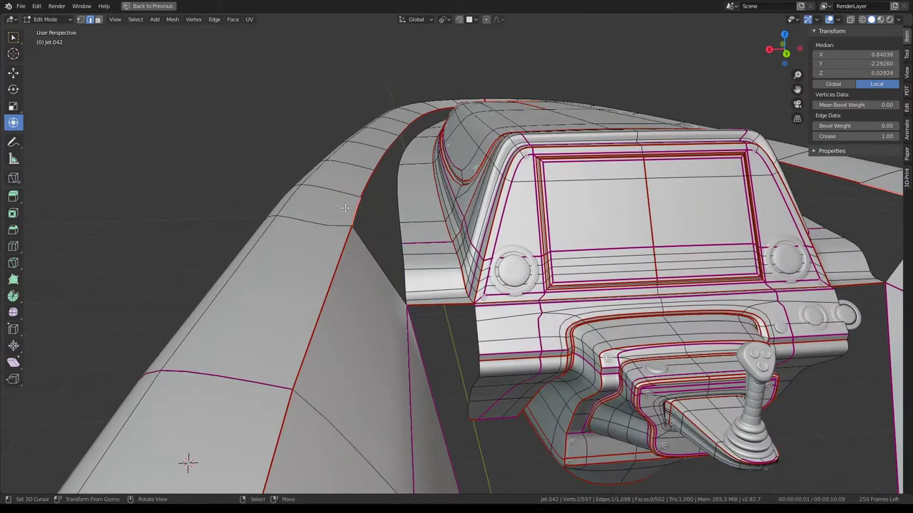
mouse_move(345, 208)
middle_down()
mouse_move(354, 305)
mouse_move(422, 305)
mouse_move(430, 338)
mouse_move(413, 247)
middle_up()
scroll(413, 247, down, 3)
scroll(414, 247, up, 3)
click(404, 247)
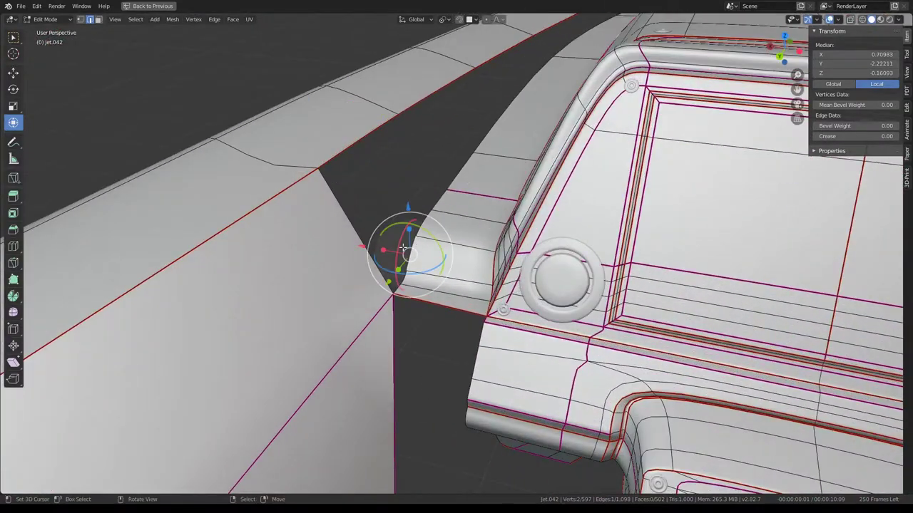
ctrl+alt+click(372, 252)
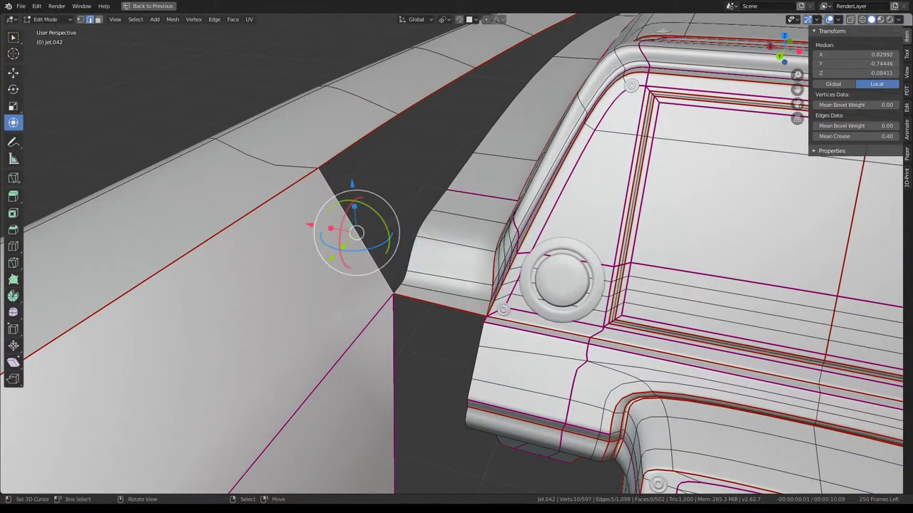
scroll(531, 169, down, 4)
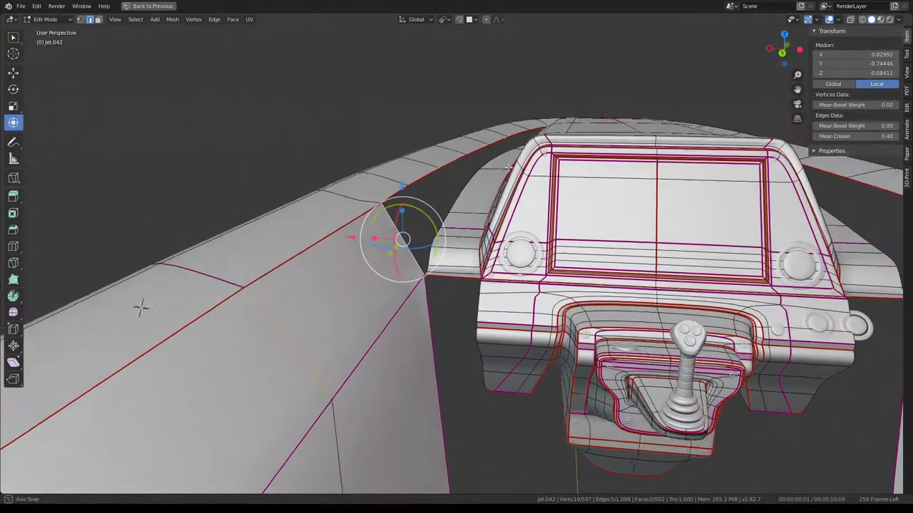
mouse_move(452, 180)
middle_down()
mouse_move(460, 187)
mouse_move(400, 257)
mouse_move(896, 410)
middle_up()
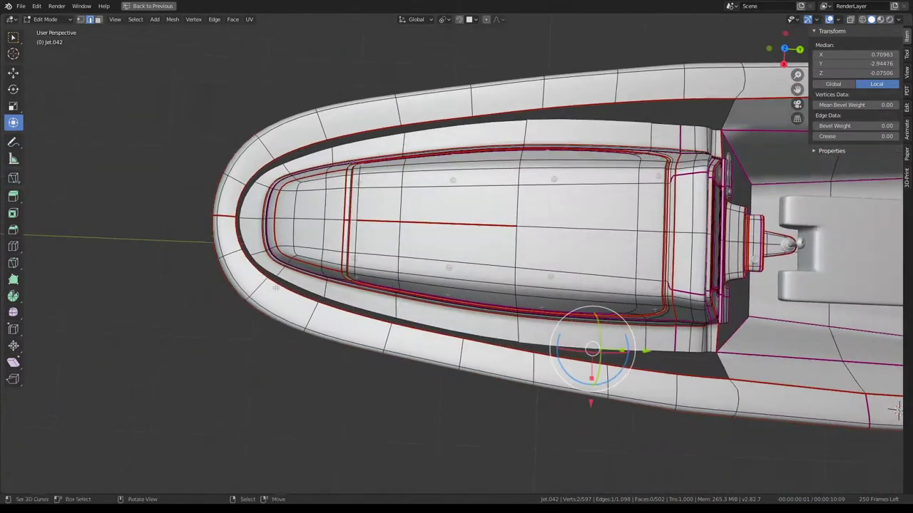
Edge-slide an edge near the cockpit nose into a new position
alt+click(896, 410)
click(244, 224)
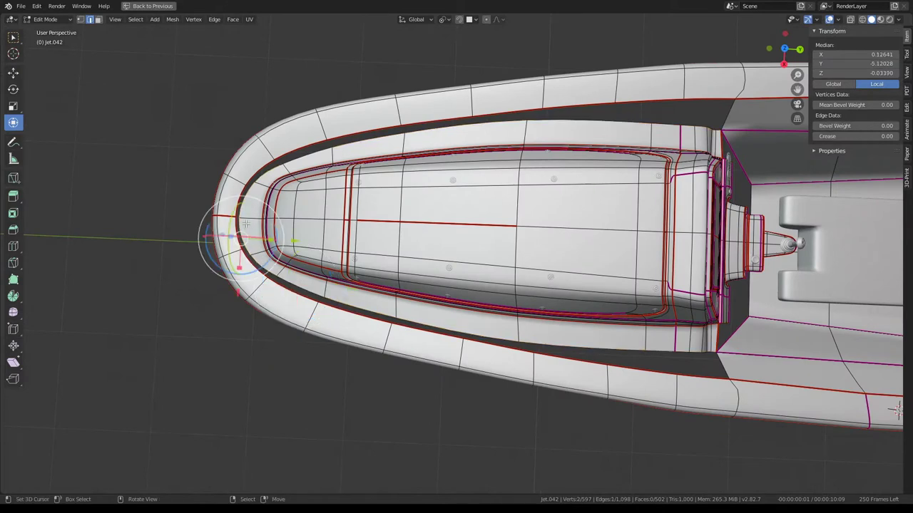
key(g)
key(g)
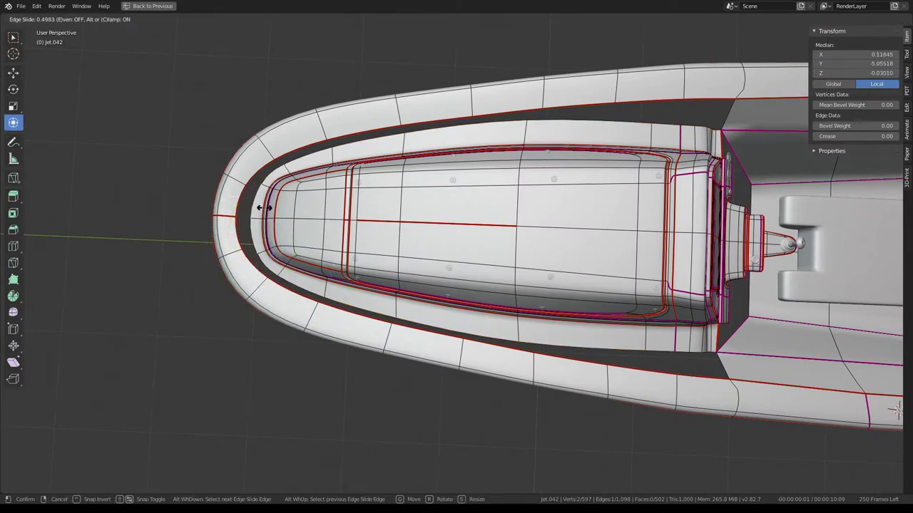
click(261, 207)
From top view, subdivide two rings of edges across the cockpit tub
click(376, 280)
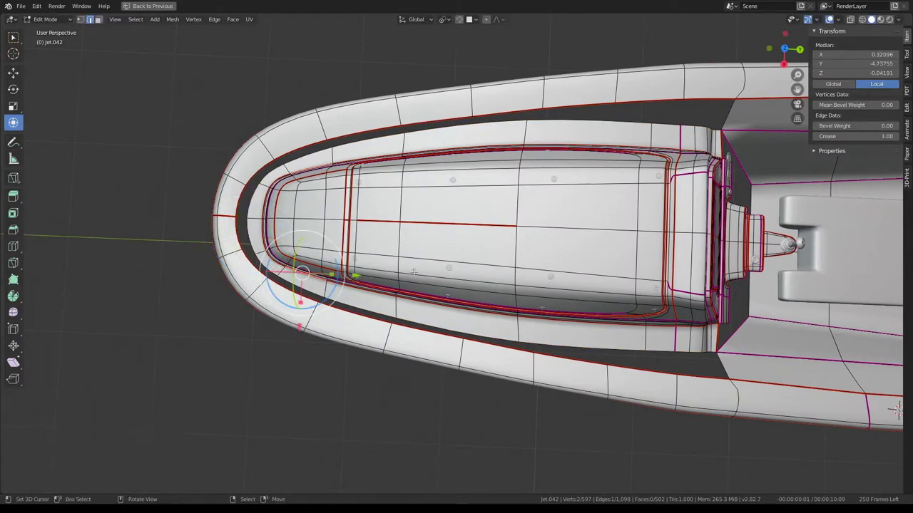
key(KP_7)
shift+middle_drag(539, 169, 517, 244)
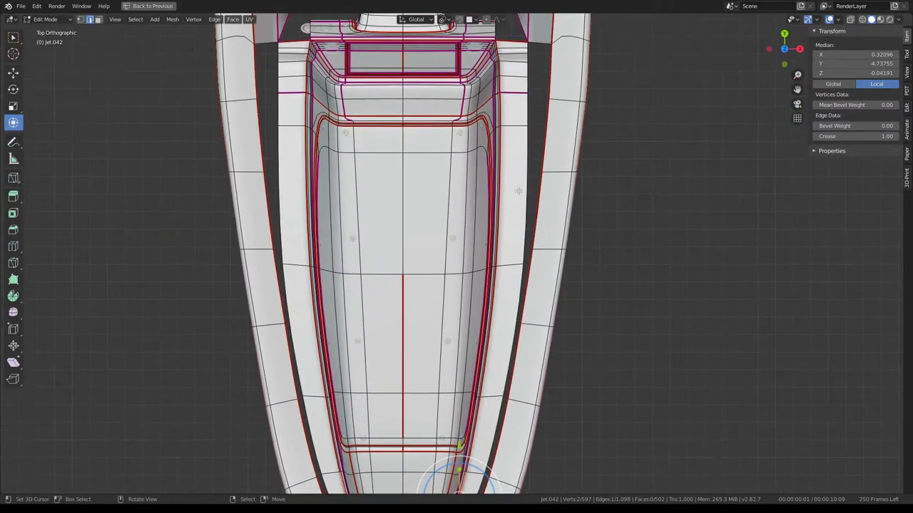
ctrl+alt+click(519, 191)
key(q)
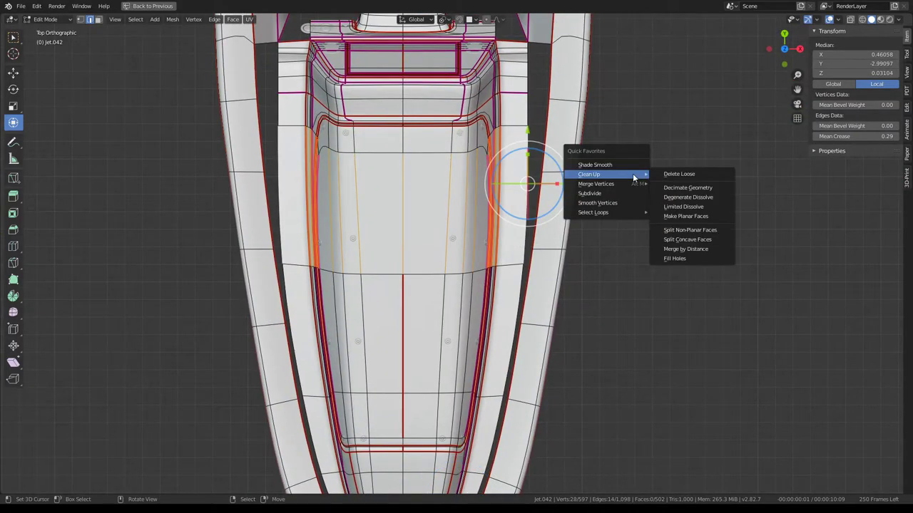
click(611, 193)
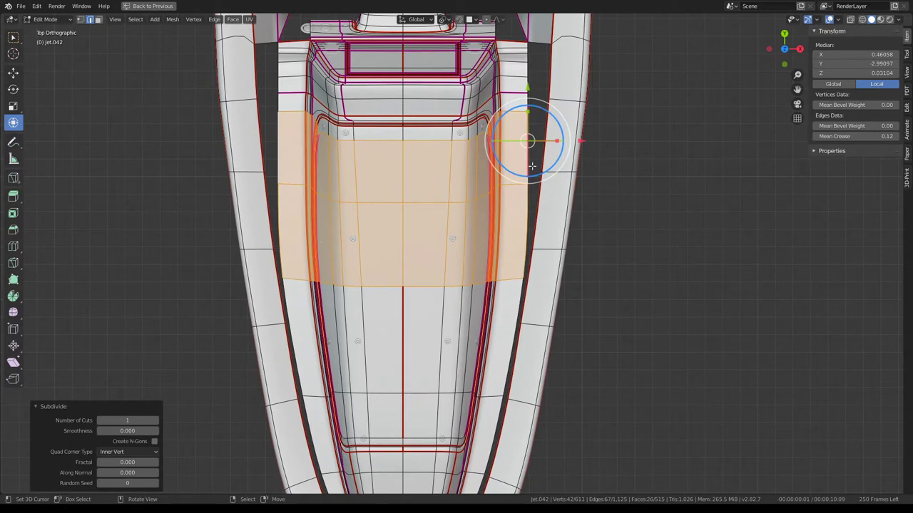
ctrl+alt+click(519, 314)
key(q)
click(606, 251)
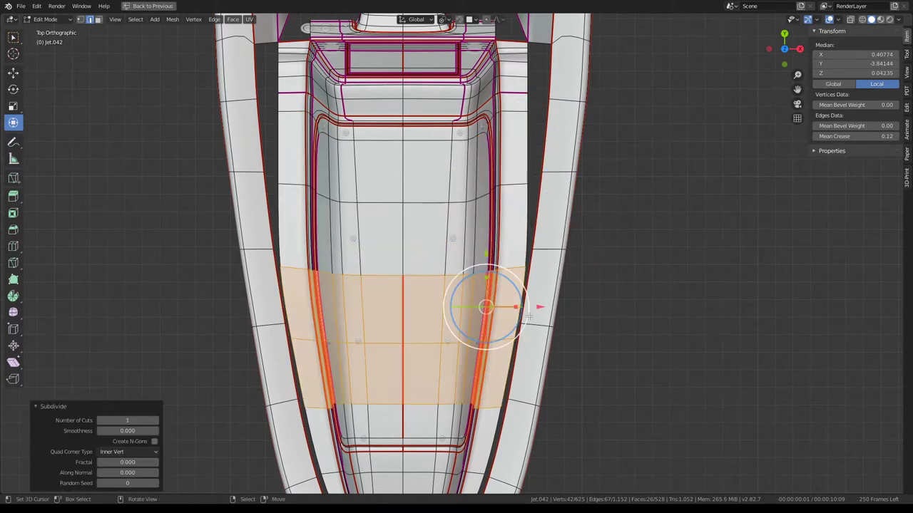
Edge-slide two vertical wall loops, the first to factor 0.495
click(534, 284)
alt+click(534, 123)
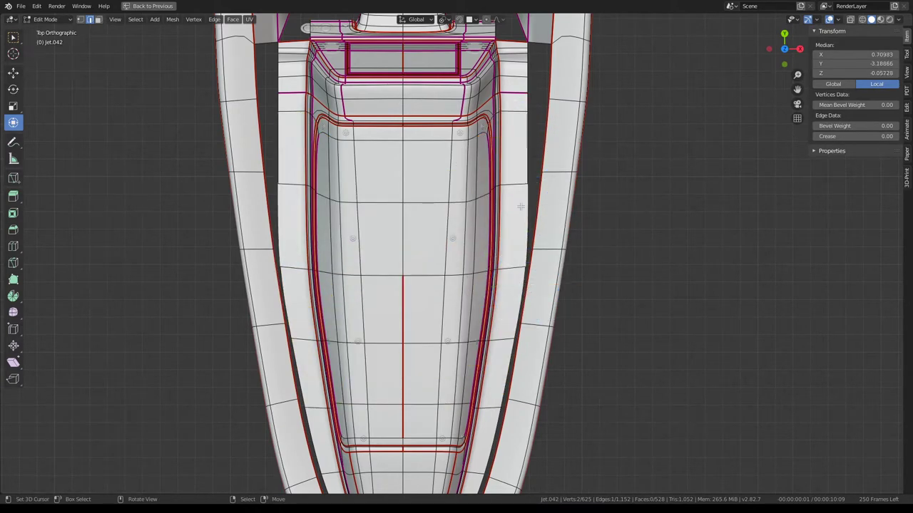
key(g)
key(g)
click(509, 224)
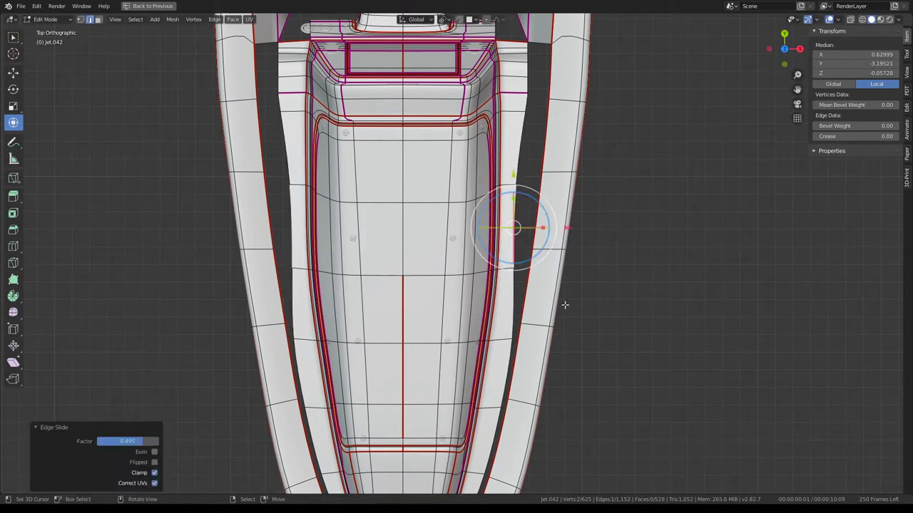
alt+click(528, 235)
key(g)
key(g)
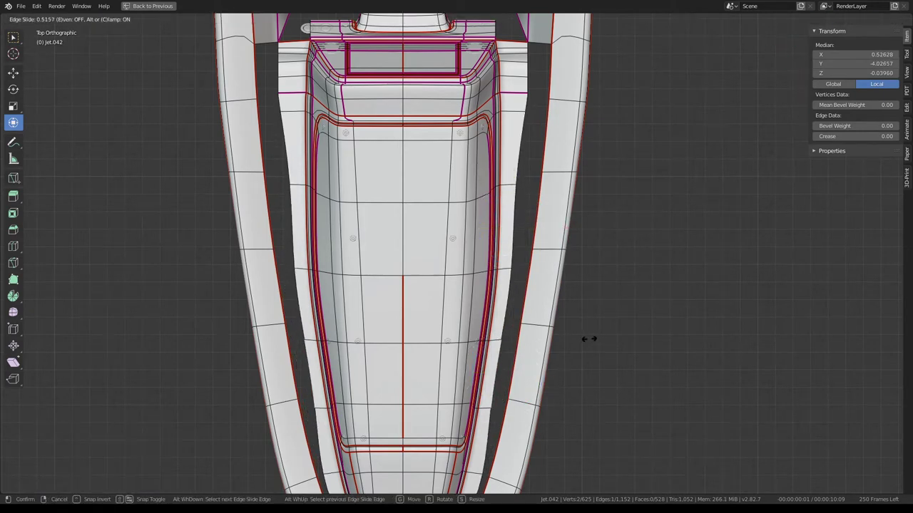
click(587, 340)
Move a loop near the cockpit's nose tip
shift+middle_drag(494, 374, 499, 238)
alt+click(499, 238)
key(g)
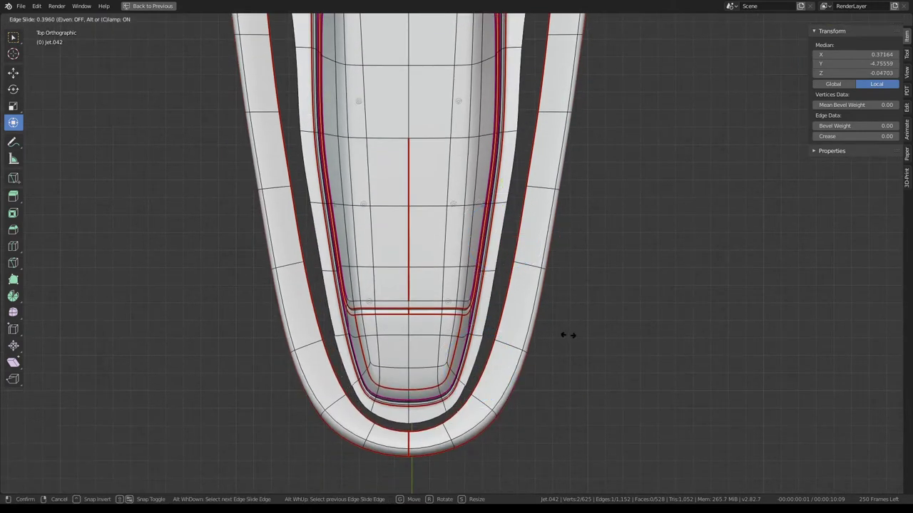
click(568, 332)
Rotate two tub-wall loops slightly, one by 1.61 degrees
click(499, 286)
alt+click(500, 287)
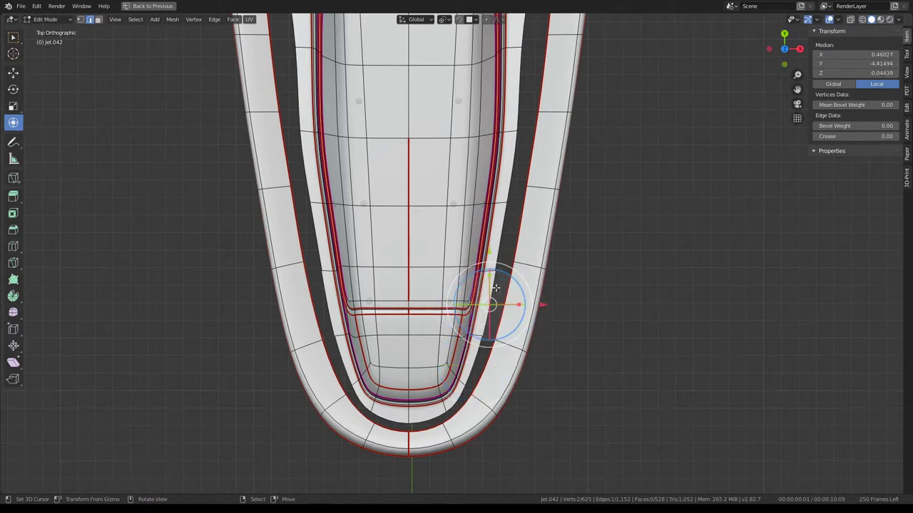
key(r)
click(565, 273)
alt+click(500, 236)
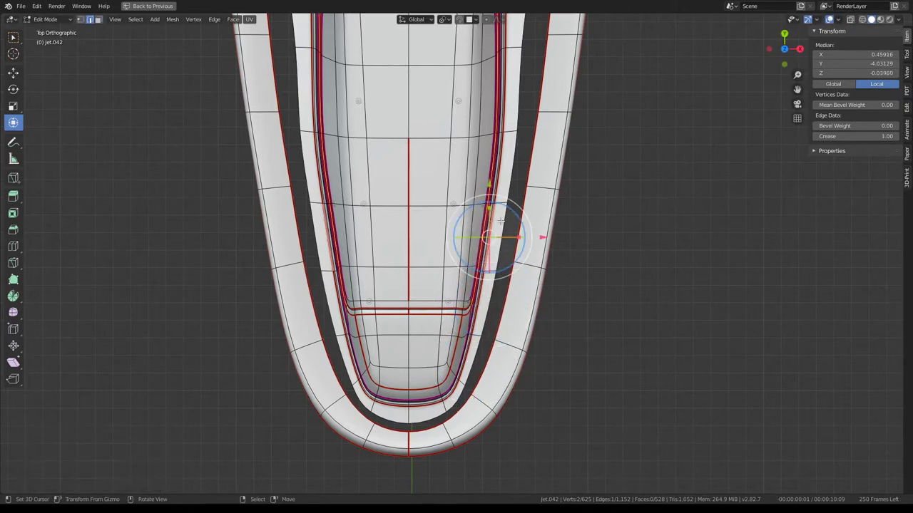
key(r)
click(550, 343)
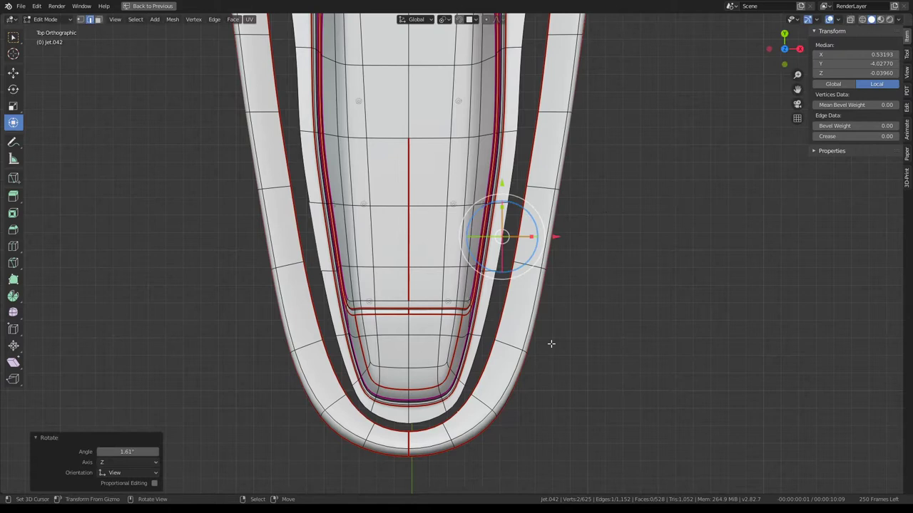
Rotate the bottom tub loop, then edge-slide it to factor 0.358
alt+click(417, 413)
key(r)
click(606, 340)
key(r)
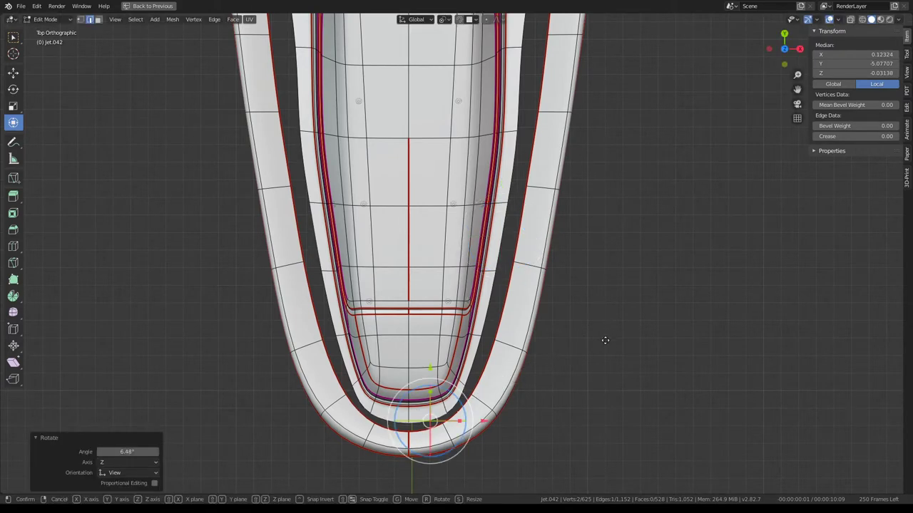
key(g)
key(g)
click(601, 338)
Nudge the selection and pick a vertex near the front curve
key(g)
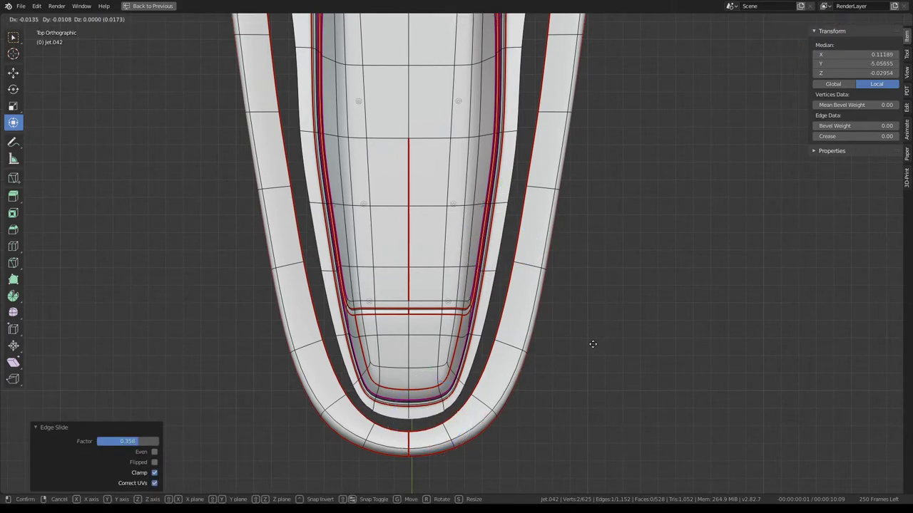
click(591, 345)
click(476, 364)
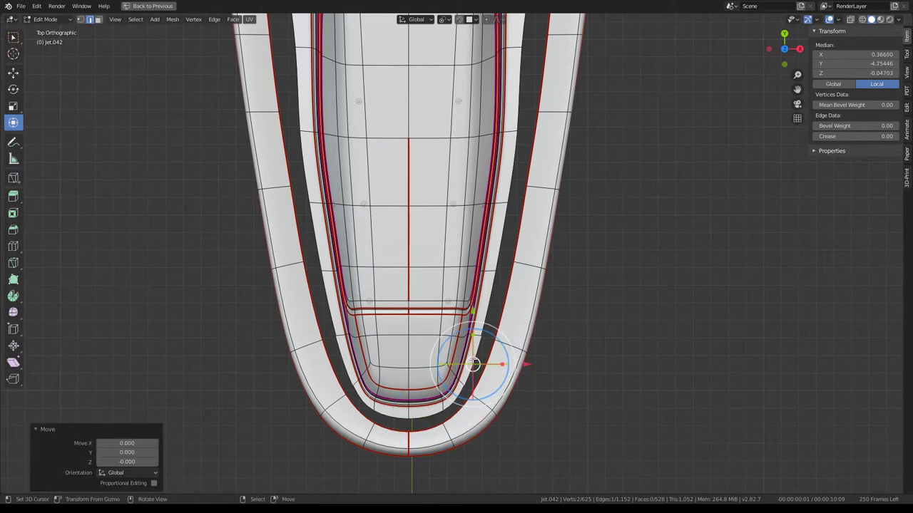
shift+middle_drag(551, 104, 520, 178)
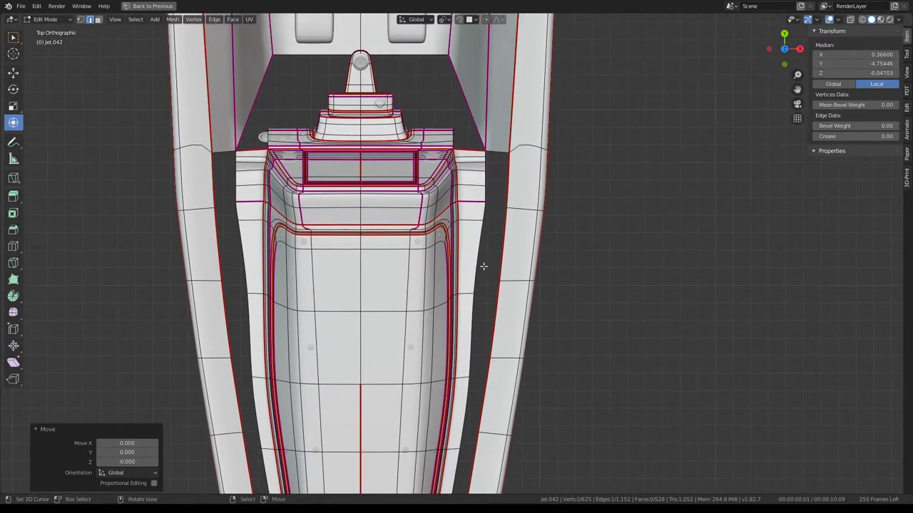
Straighten a column of cockpit-floor vertices by scaling them to 0 on X
click(484, 239)
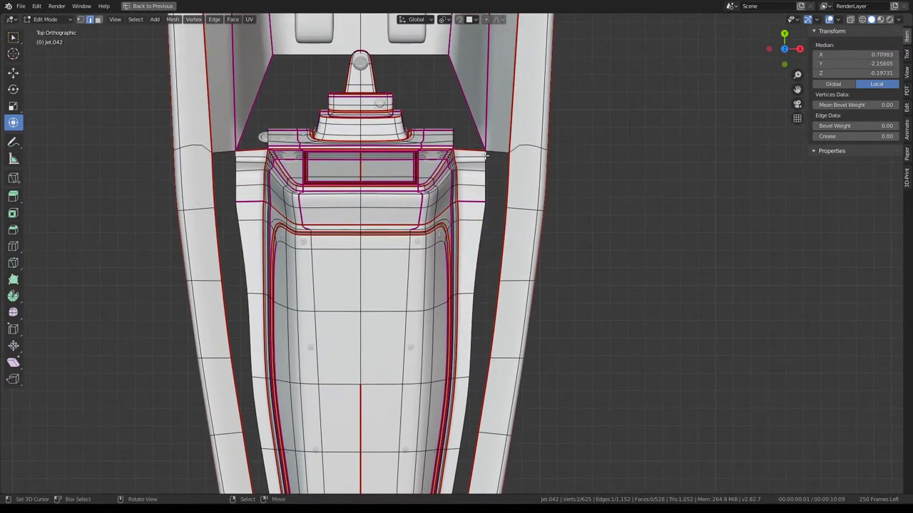
click(81, 20)
click(477, 284)
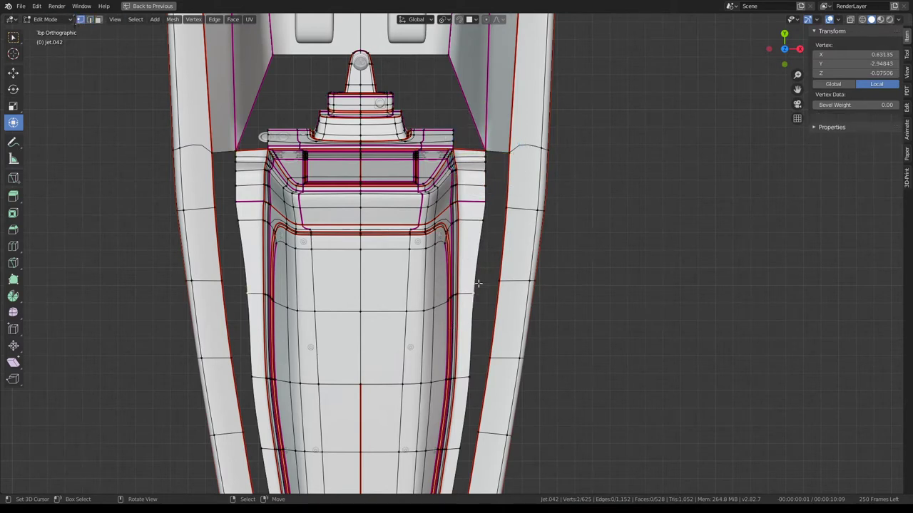
ctrl+click(494, 152)
key(s)
key(x)
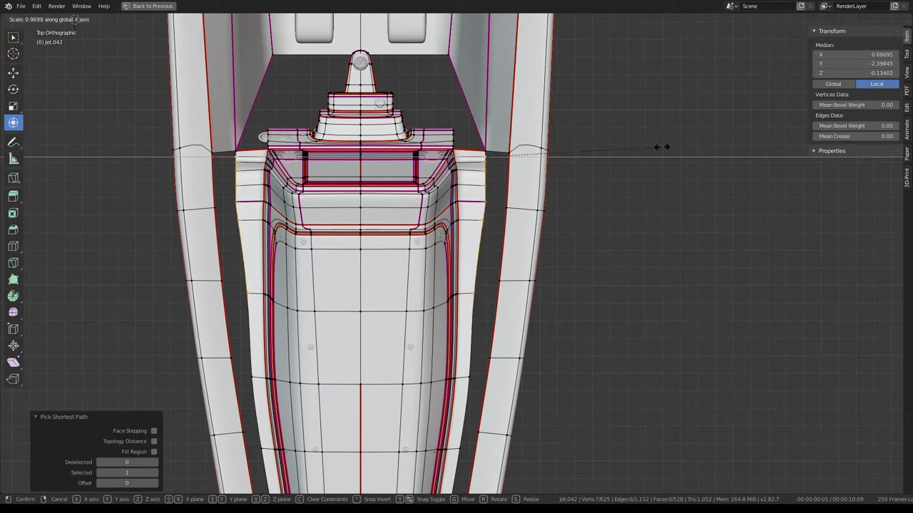
key(0)
key(Return)
Edge-slide two horizontal floor loops into place
alt+click(485, 282)
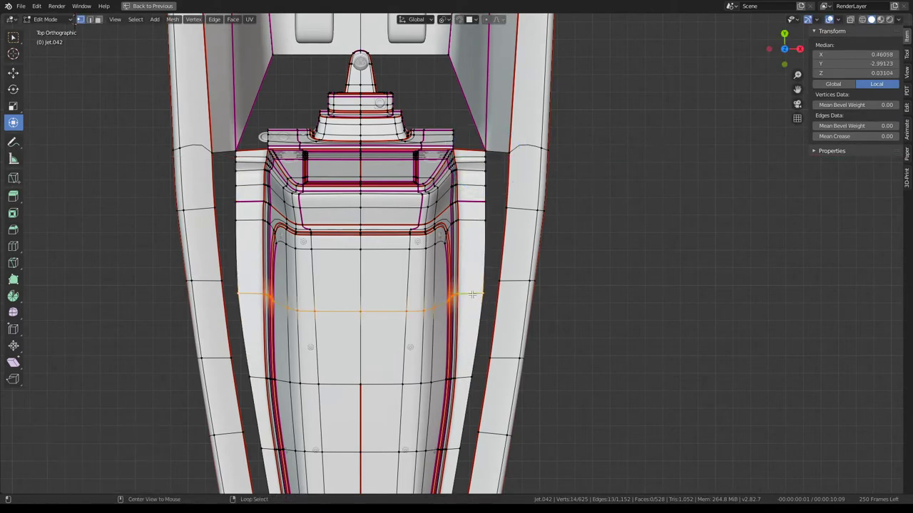
key(g)
key(g)
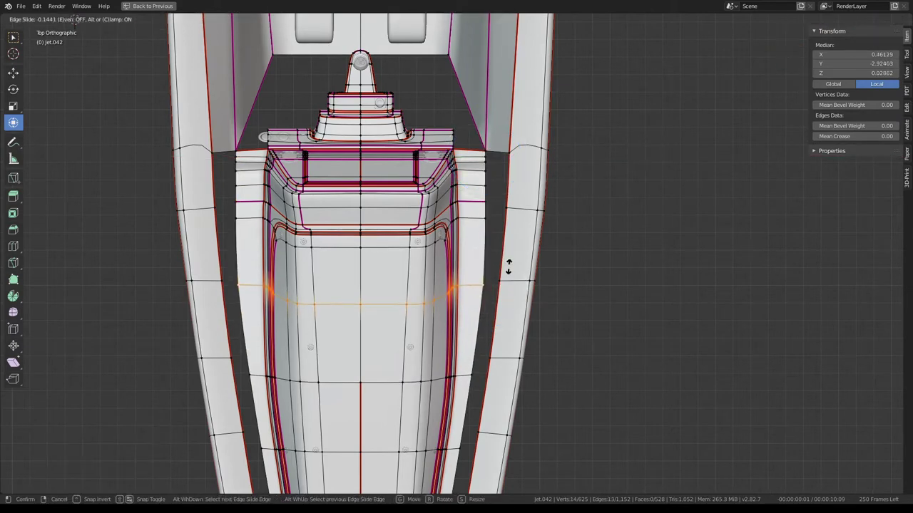
click(509, 261)
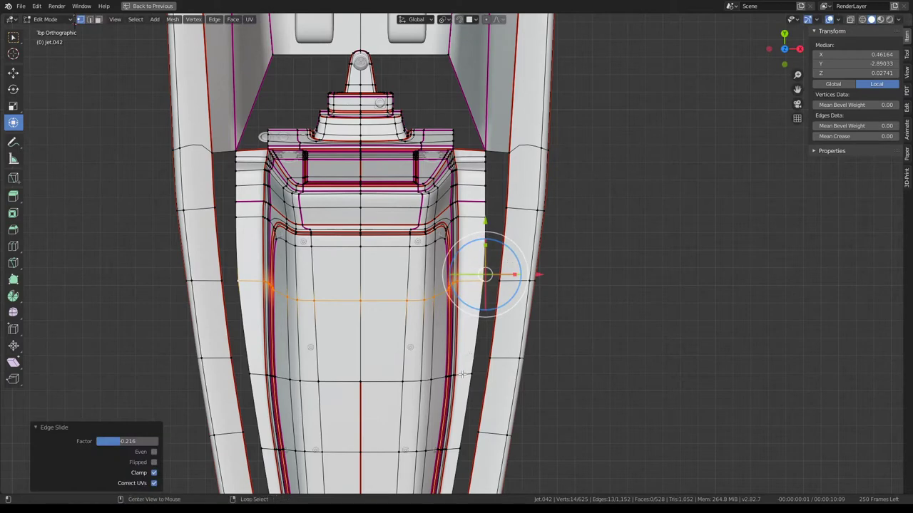
alt+click(462, 373)
key(g)
key(g)
click(488, 353)
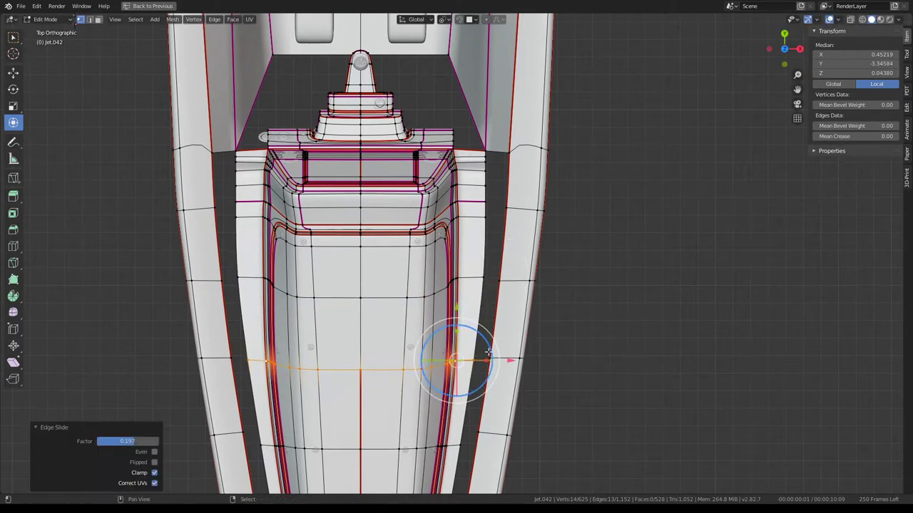
Slide two more floor loops, including one near the front curve
shift+middle_drag(488, 353, 494, 195)
alt+click(465, 294)
key(g)
key(g)
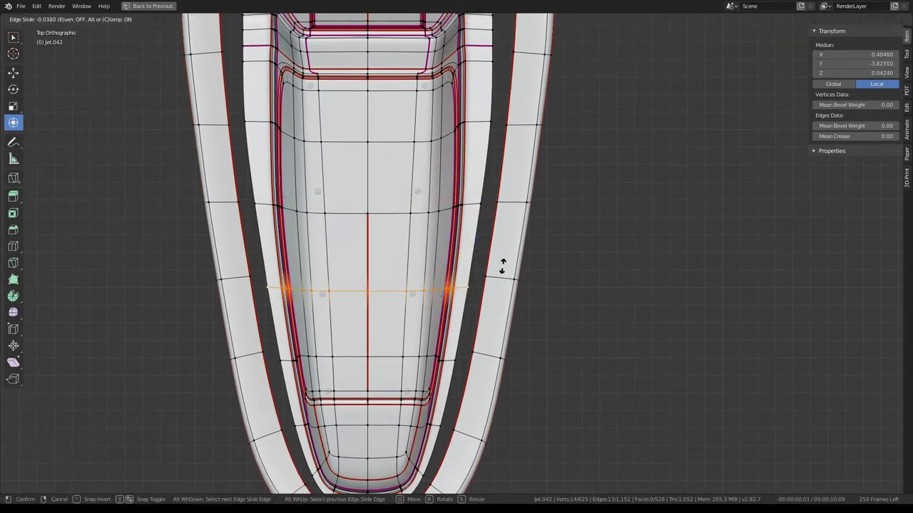
click(504, 257)
shift+middle_drag(505, 256, 480, 265)
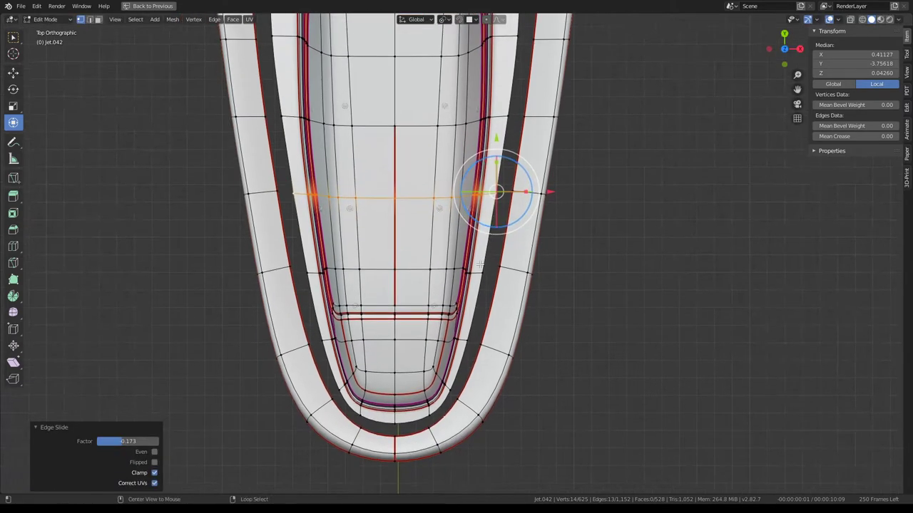
alt+click(479, 273)
key(g)
key(g)
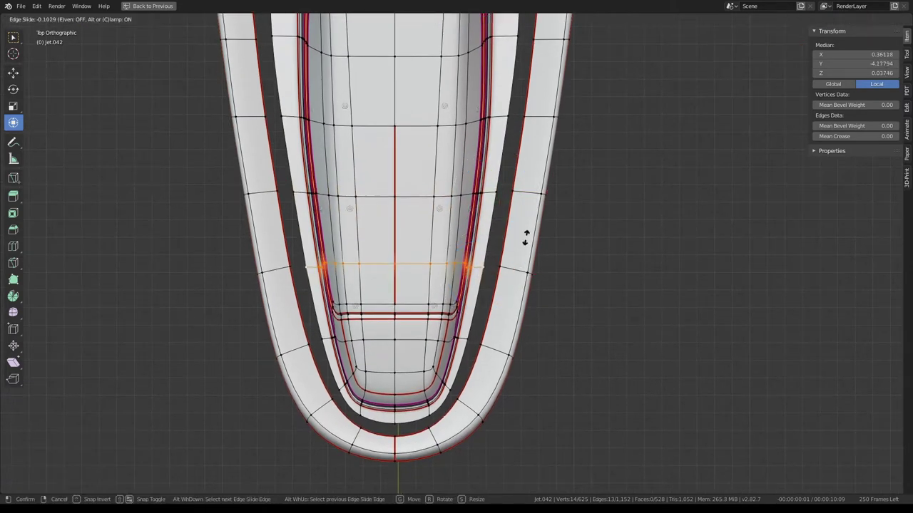
click(525, 238)
Move a rim vertex by 0.014 in X and 0.002 in Y
shift+middle_drag(489, 265, 483, 204)
click(462, 293)
key(g)
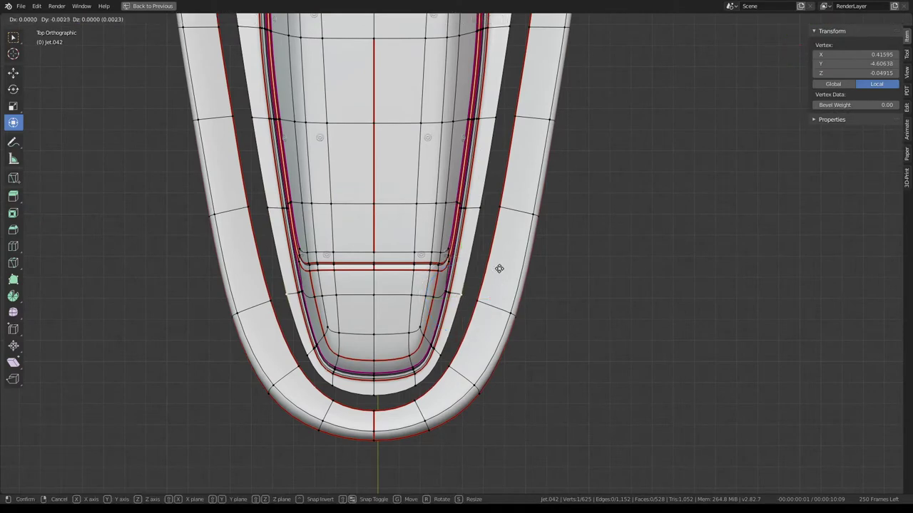
click(499, 269)
key(g)
click(482, 203)
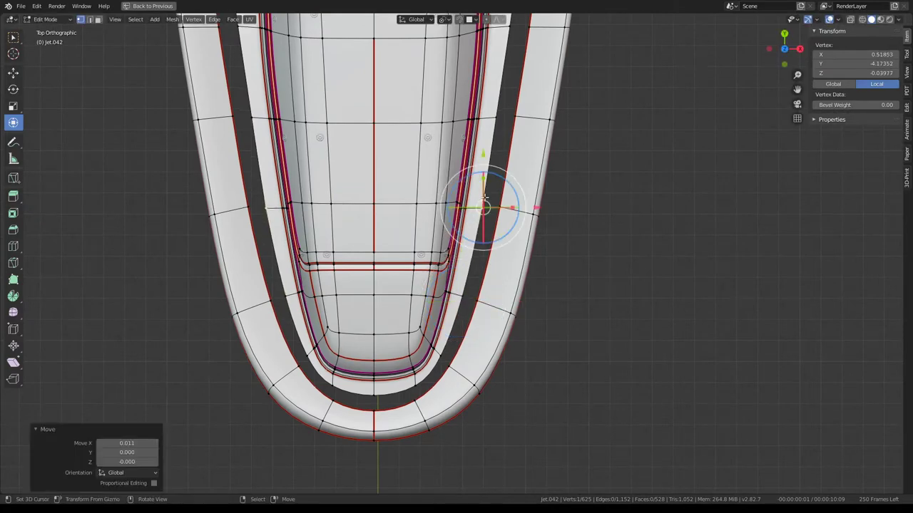
drag(482, 204, 496, 118)
scroll(497, 117, down, 4)
Deselect everything and orbit in close to the rim–dashboard junction
mouse_move(497, 118)
middle_down()
mouse_move(434, 224)
mouse_move(483, 143)
mouse_move(552, 190)
mouse_move(254, 120)
middle_up()
scroll(482, 142, up, 5)
scroll(544, 188, down, 3)
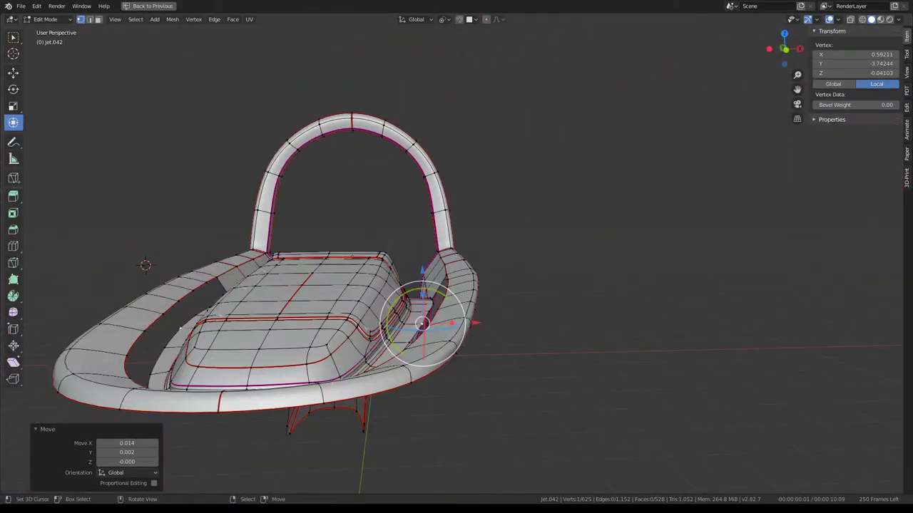
key(alt+a)
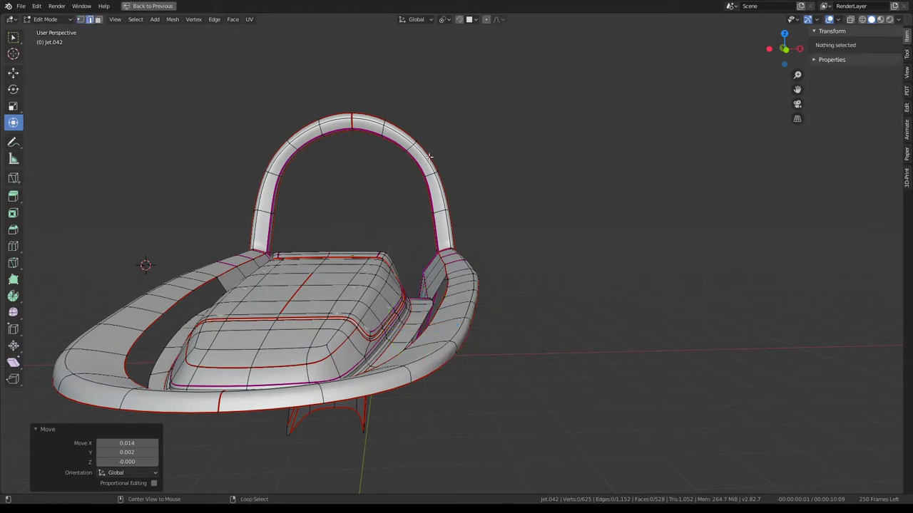
mouse_move(429, 156)
middle_down()
mouse_move(397, 149)
mouse_move(254, 254)
mouse_move(86, 254)
mouse_move(566, 206)
mouse_move(548, 159)
mouse_move(446, 216)
mouse_move(363, 238)
mouse_move(420, 219)
middle_up()
Fill faces across the rim–dashboard gap, bringing the mesh to 537 faces
click(528, 234)
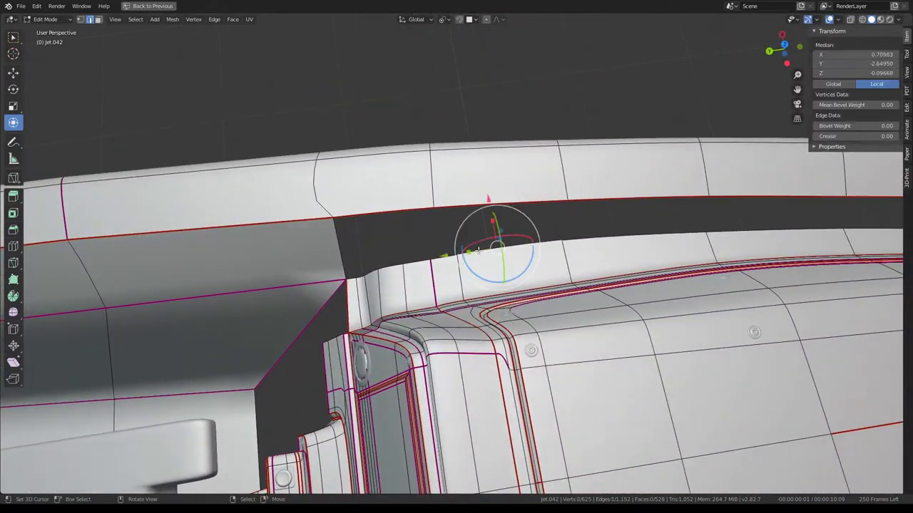
shift+click(499, 186)
key(f)
mouse_move(499, 187)
middle_down()
mouse_move(548, 152)
mouse_move(435, 196)
mouse_move(462, 194)
middle_up()
key(f)
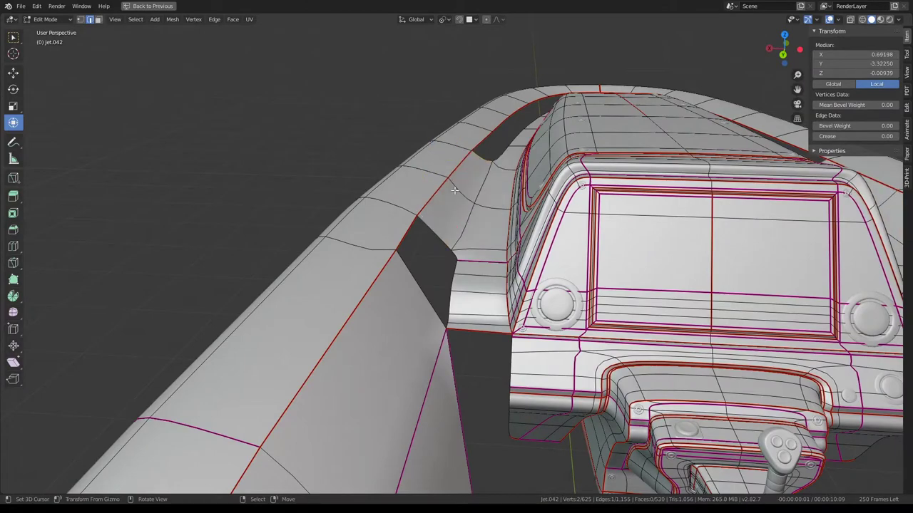
key(f)
mouse_move(472, 172)
middle_down()
mouse_move(586, 114)
mouse_move(456, 232)
middle_up()
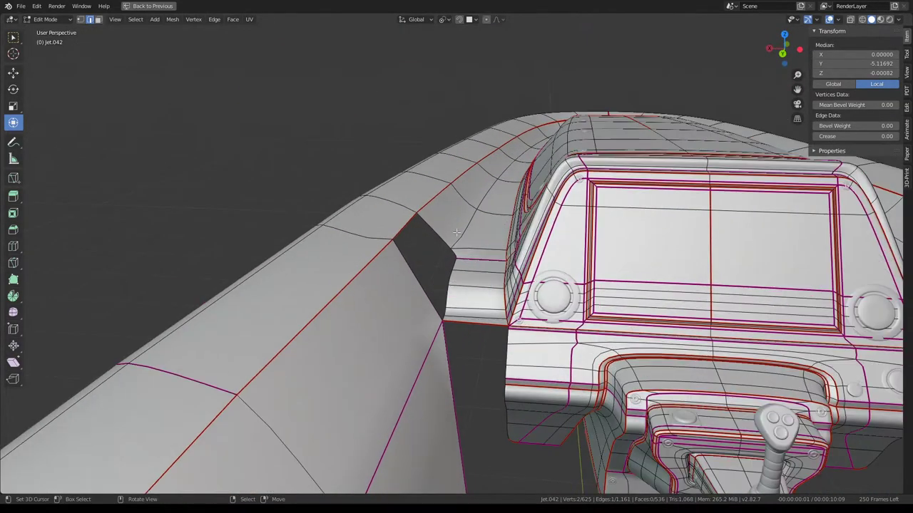
middle_drag(412, 291, 402, 274)
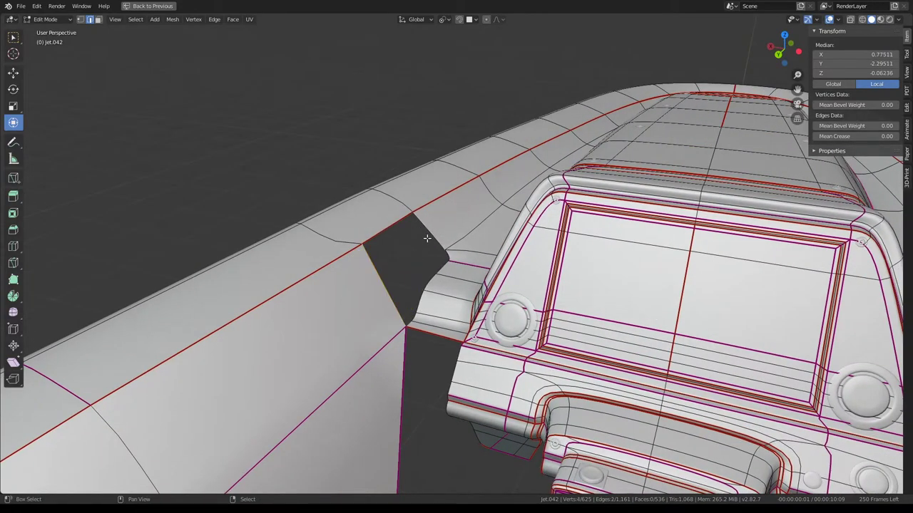
mouse_move(428, 235)
middle_down()
mouse_move(453, 248)
mouse_move(415, 272)
middle_up()
Move the selected rim edge along X
scroll(415, 271, up, 2)
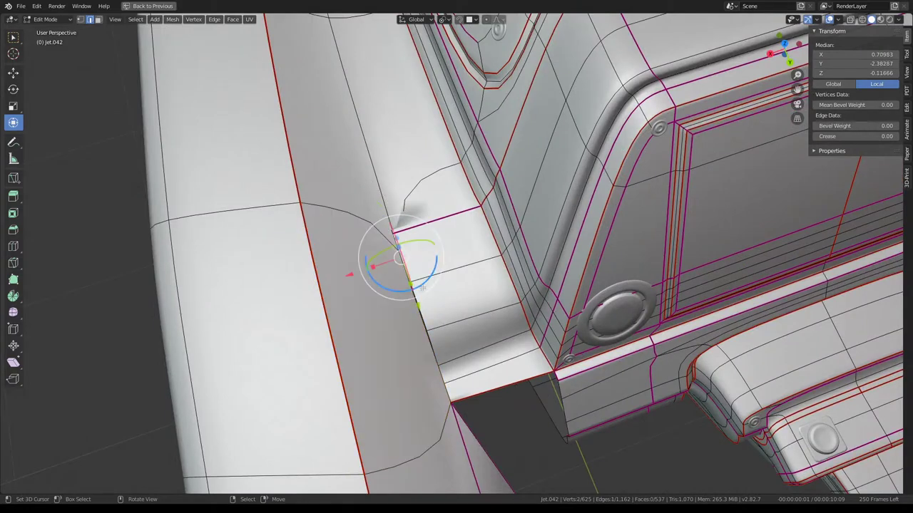
drag(360, 270, 380, 268)
drag(374, 320, 410, 309)
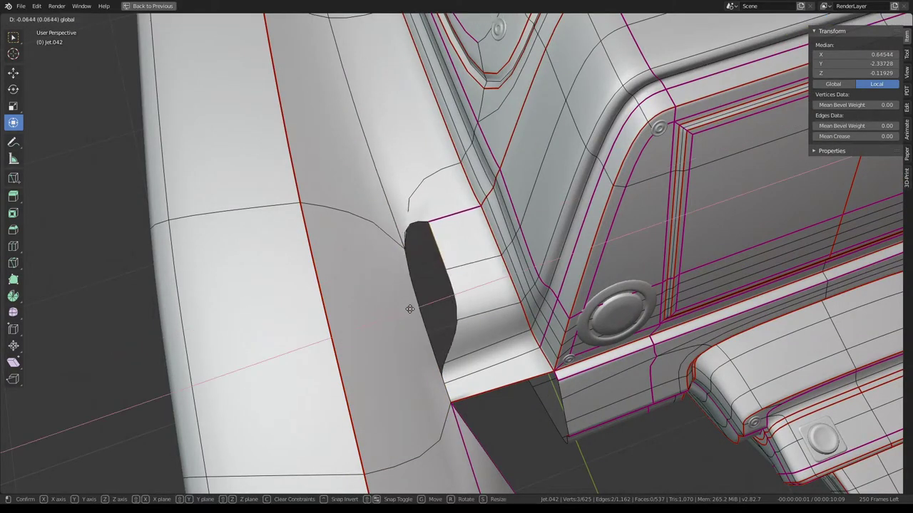
click(426, 307)
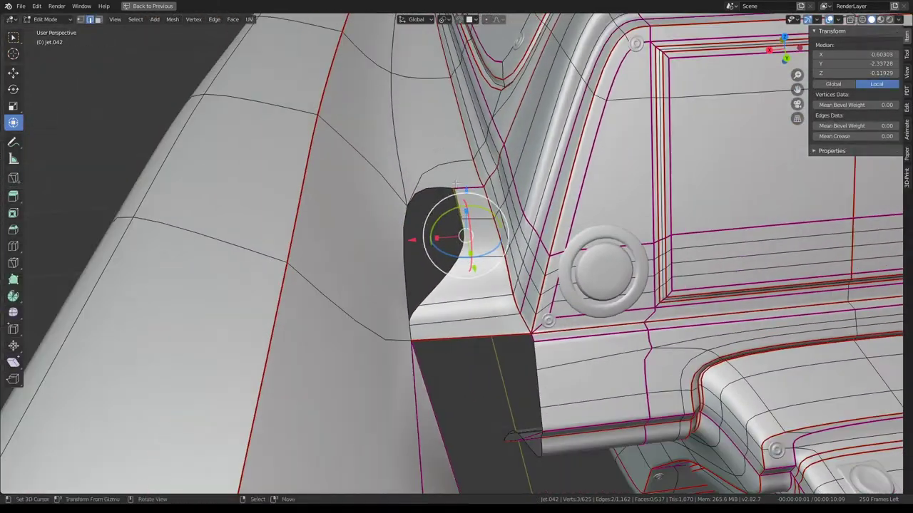
Select part of the rim junction and move it down and to the right
mouse_move(442, 160)
middle_down()
mouse_move(495, 264)
mouse_move(538, 301)
middle_up()
click(496, 264)
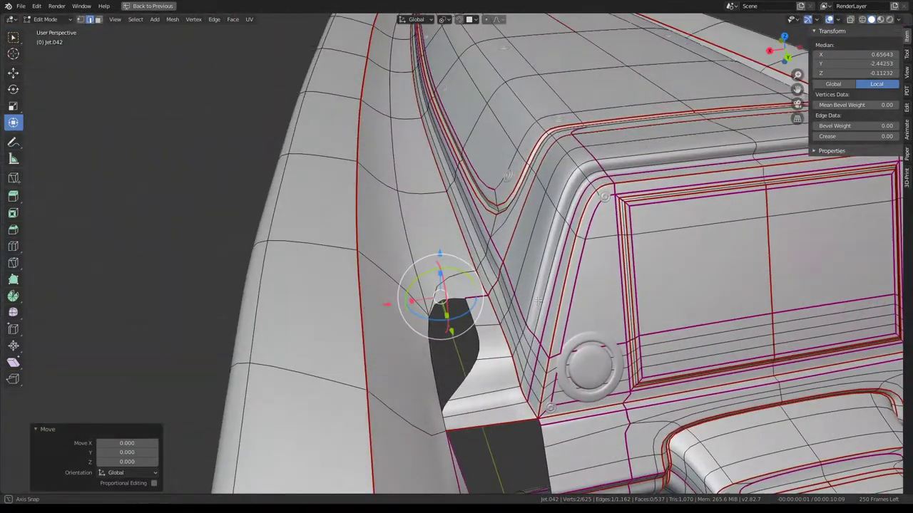
drag(440, 298, 478, 343)
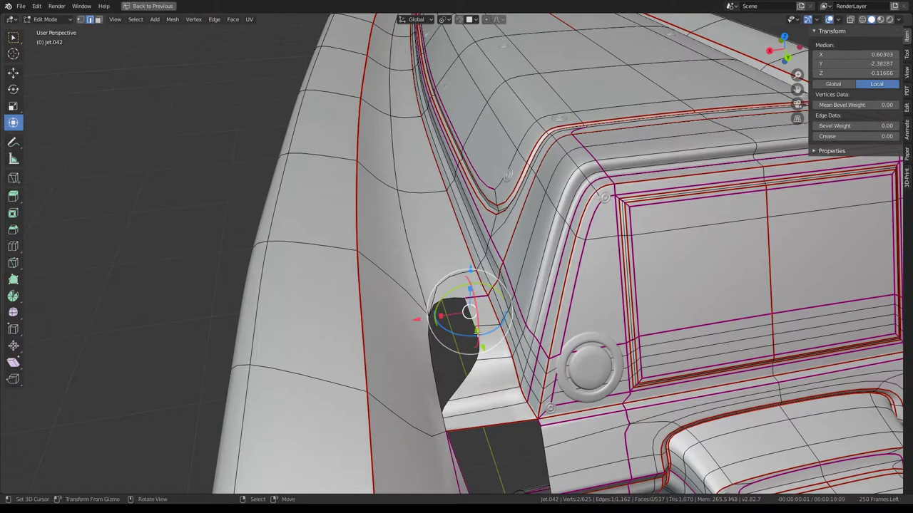
mouse_move(477, 332)
middle_down()
mouse_move(438, 285)
mouse_move(464, 268)
middle_up()
middle_drag(618, 261, 526, 233)
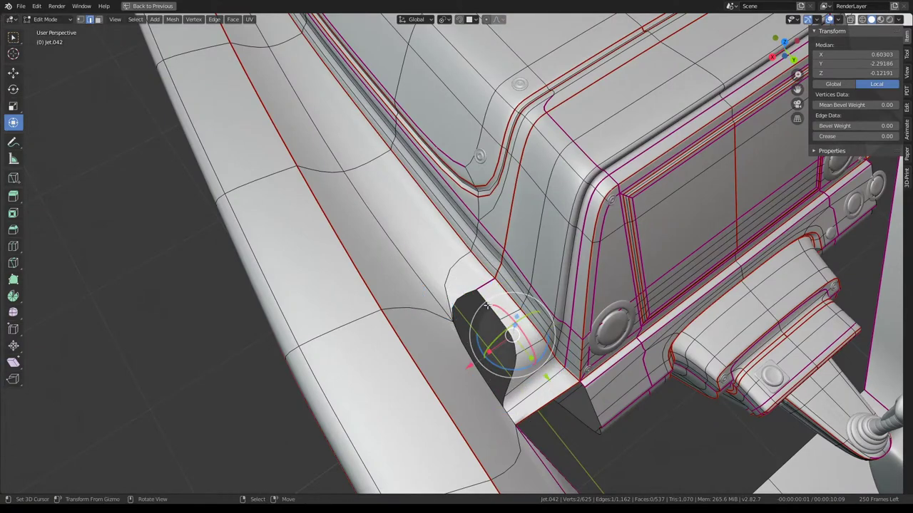
mouse_move(520, 352)
middle_down()
mouse_move(496, 309)
mouse_move(477, 316)
middle_up()
Rotate the selection about Z, shift it along X and scale it down
mouse_move(501, 321)
mouse_down()
mouse_move(520, 307)
mouse_move(525, 284)
mouse_up()
drag(422, 317, 413, 318)
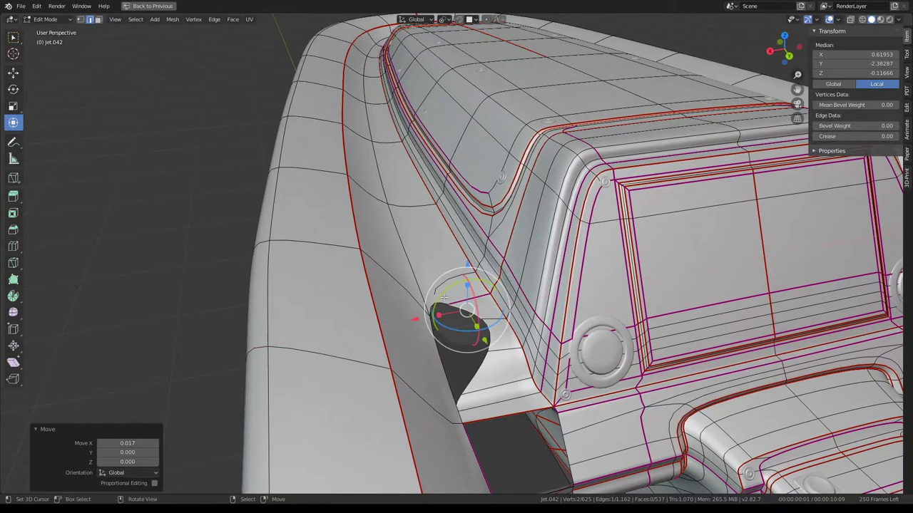
mouse_move(412, 318)
middle_down()
mouse_move(516, 306)
mouse_move(604, 313)
middle_up()
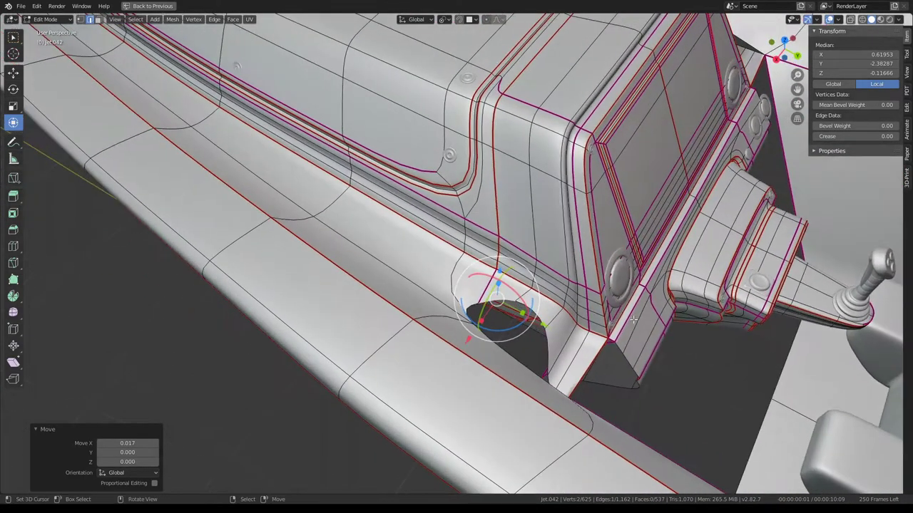
key(s)
click(593, 312)
Insert a new edge loop across the rim, bringing the mesh to 550 faces
drag(499, 305, 373, 264)
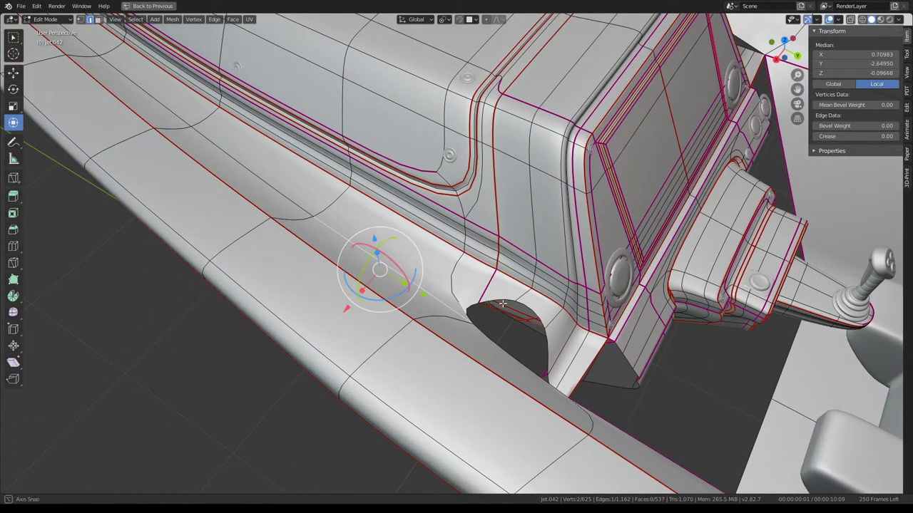
mouse_move(373, 265)
middle_down()
mouse_move(449, 243)
mouse_move(441, 247)
middle_up()
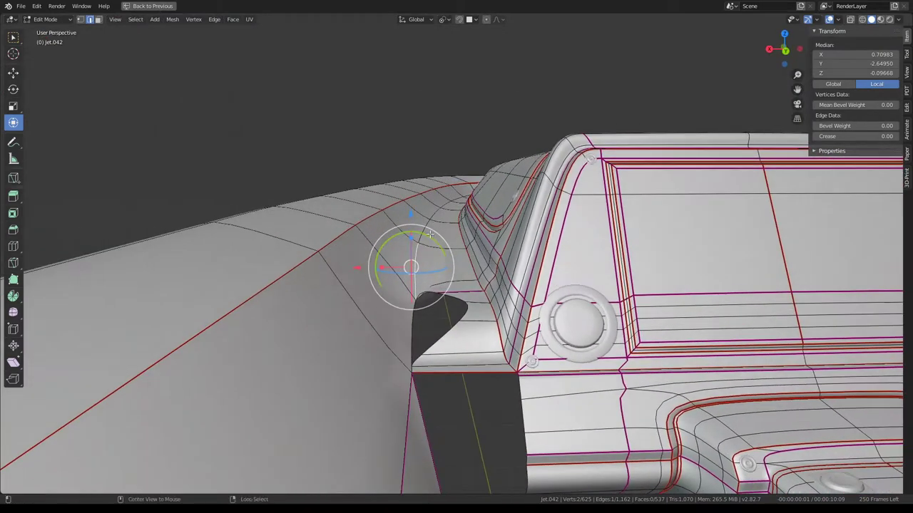
alt+shift+click(429, 234)
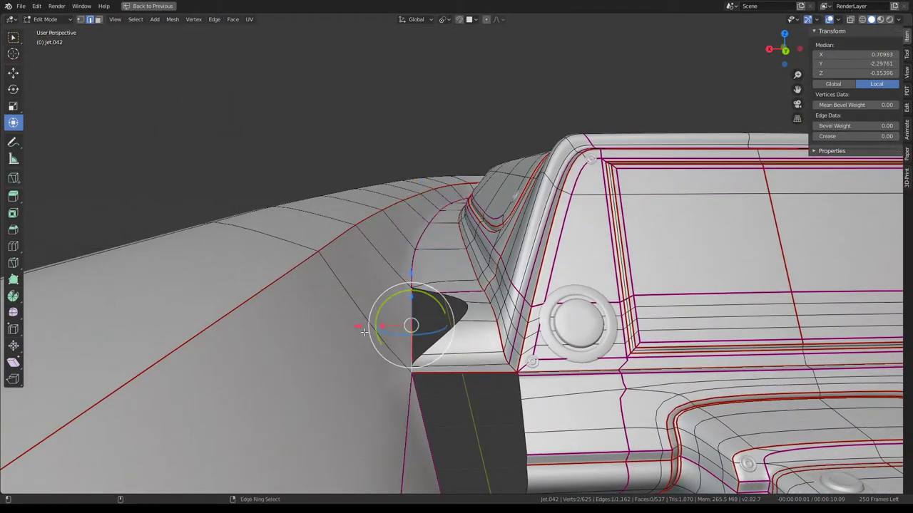
right_click(483, 241)
click(483, 241)
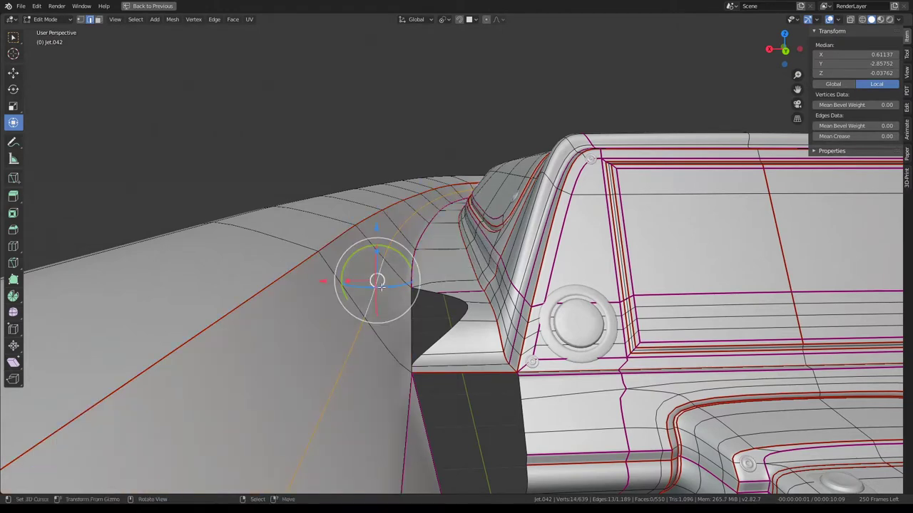
scroll(428, 257, down, 5)
middle_drag(428, 256, 431, 264)
scroll(428, 261, up, 4)
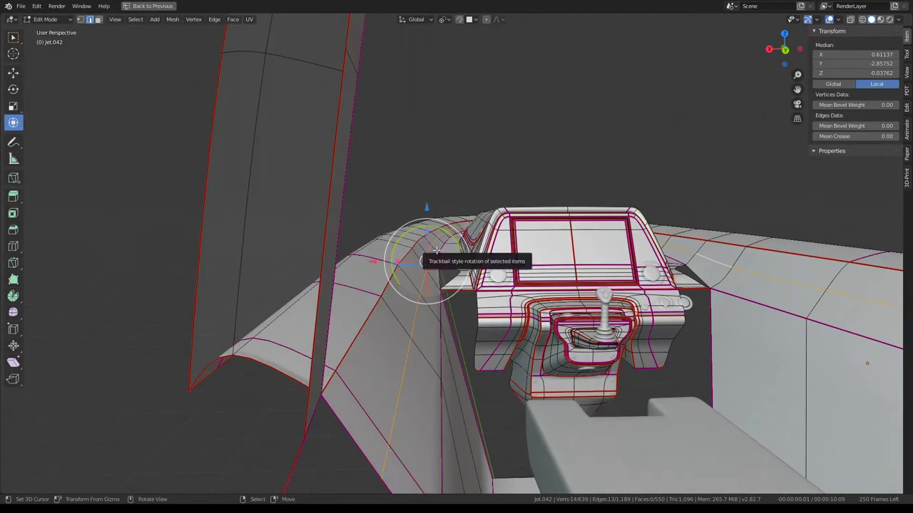
Edge-slide the new rim loop, then grow the selection and dissolve it
key(g)
key(g)
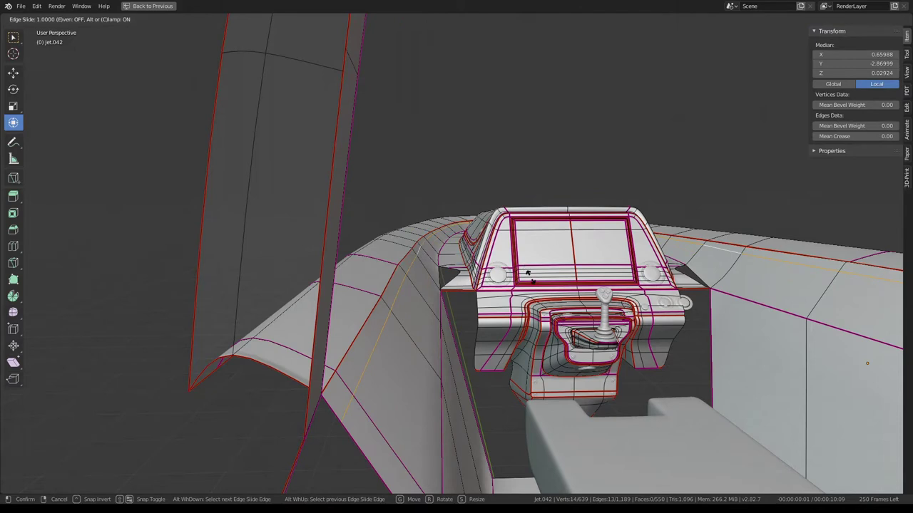
click(532, 279)
key(ctrl+KP_Add)
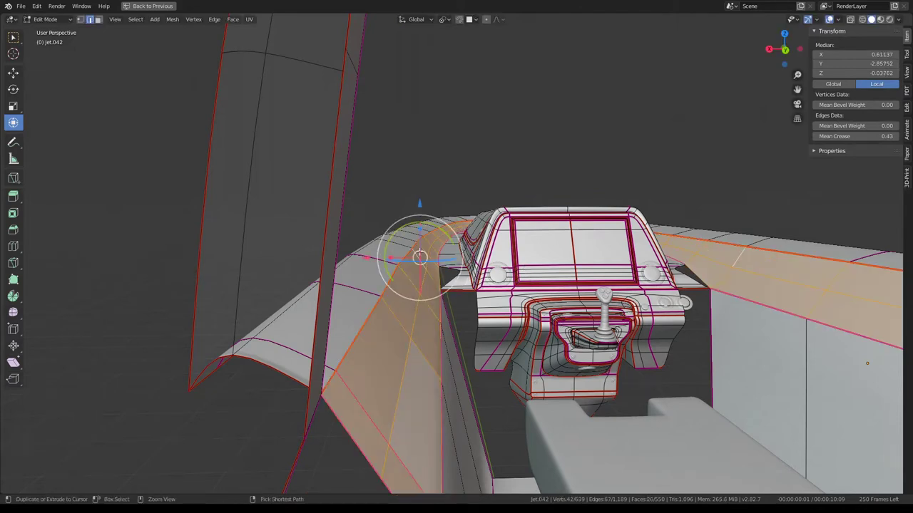
key(ctrl+x)
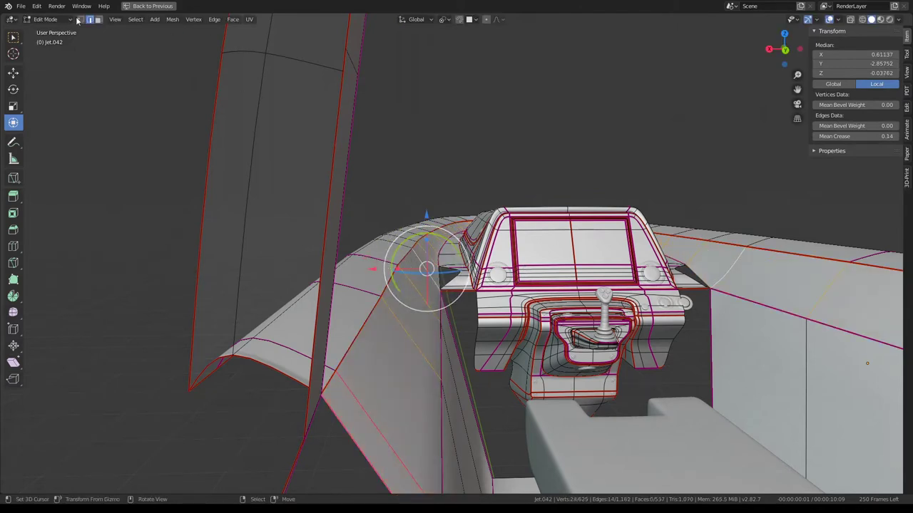
In top view, move the junction rim vertex -0.017 on X and 0.006 on Y
click(80, 19)
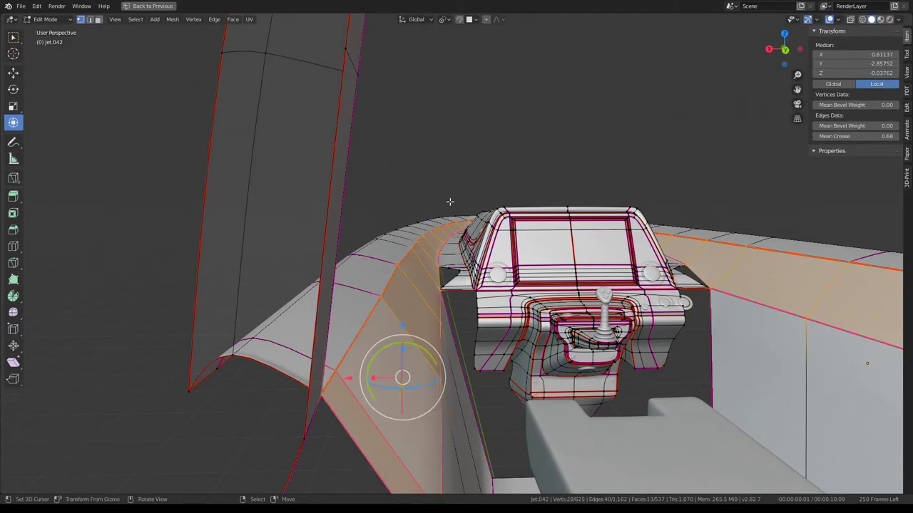
click(393, 273)
key(KP_7)
scroll(231, 139, down, 2)
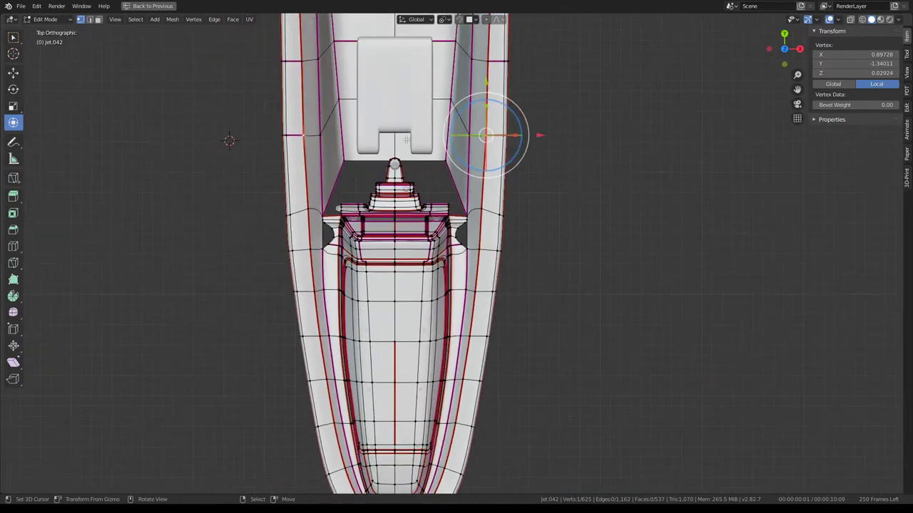
shift+middle_drag(230, 138, 147, 259)
scroll(597, 215, up, 2)
key(g)
click(592, 218)
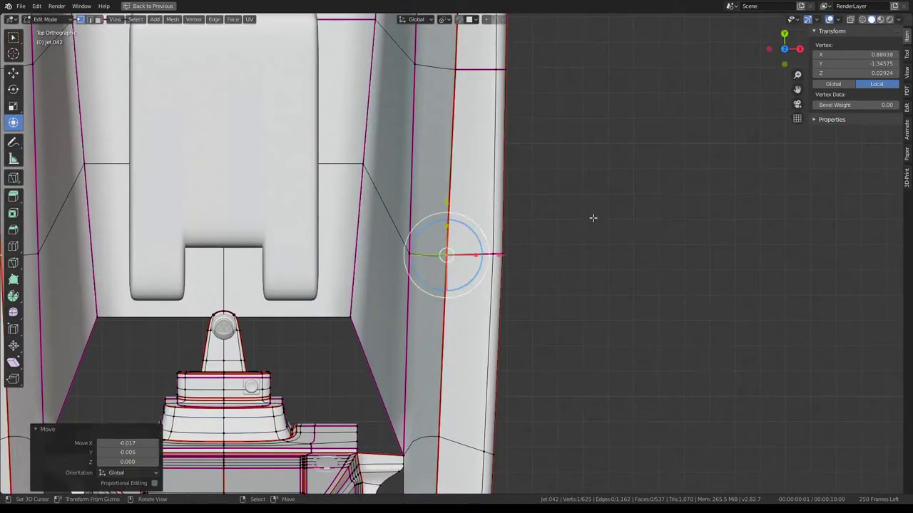
mouse_move(593, 218)
middle_down()
mouse_move(365, 302)
mouse_move(375, 216)
mouse_move(365, 204)
mouse_move(457, 246)
mouse_move(469, 241)
mouse_move(528, 136)
mouse_move(564, 191)
middle_up()
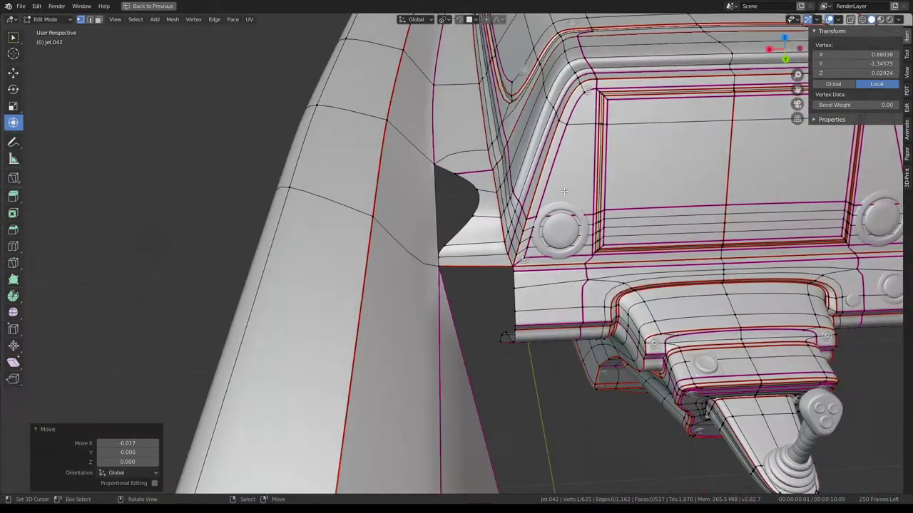
Delete the shortest-path run of faces down the dashboard junction
click(99, 19)
click(469, 166)
ctrl+click(475, 248)
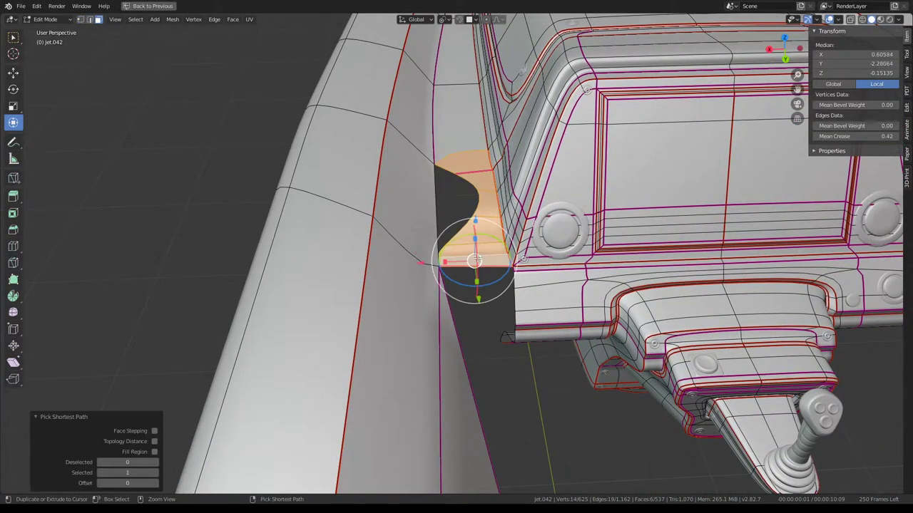
key(x)
click(492, 275)
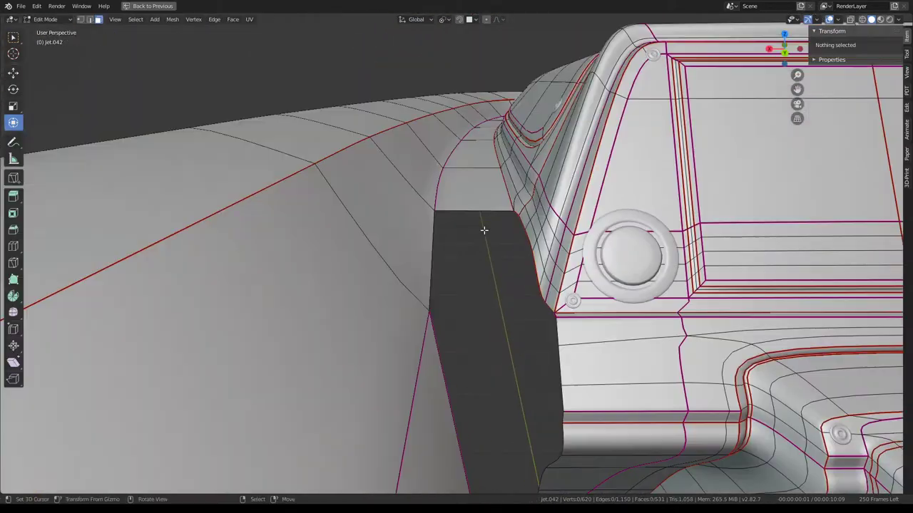
mouse_move(484, 231)
middle_down()
mouse_move(487, 249)
mouse_move(464, 305)
mouse_move(568, 315)
mouse_move(474, 283)
mouse_move(491, 261)
mouse_move(508, 334)
mouse_move(490, 265)
mouse_move(507, 230)
mouse_move(536, 211)
mouse_move(445, 213)
mouse_move(424, 147)
mouse_move(457, 169)
middle_up()
scroll(444, 212, down, 5)
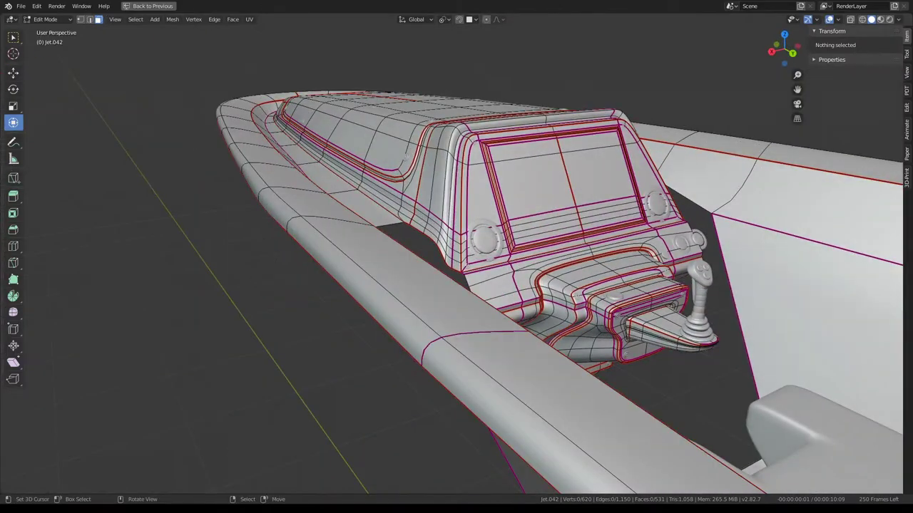
mouse_move(386, 177)
middle_down()
mouse_move(455, 280)
mouse_move(414, 265)
mouse_move(546, 332)
mouse_move(548, 360)
mouse_move(463, 293)
mouse_move(393, 332)
mouse_move(498, 336)
middle_up()
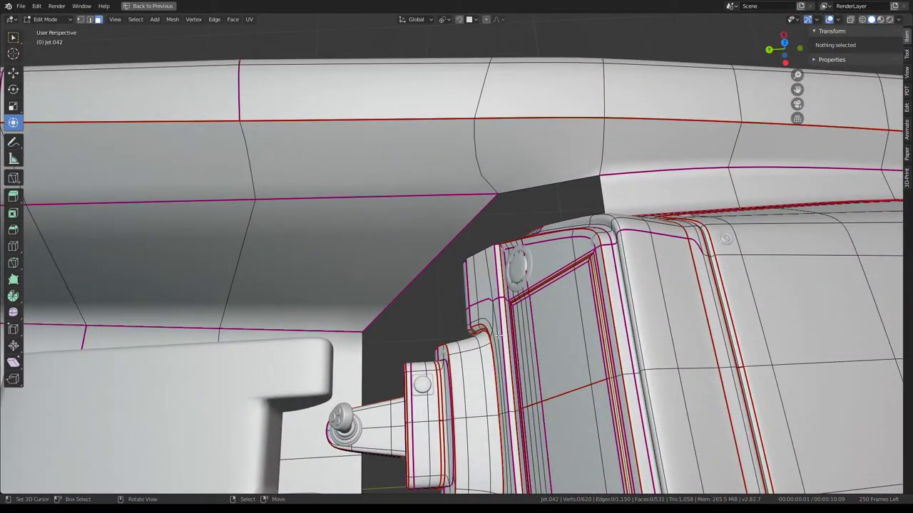
key(KP_7)
scroll(435, 213, up, 1)
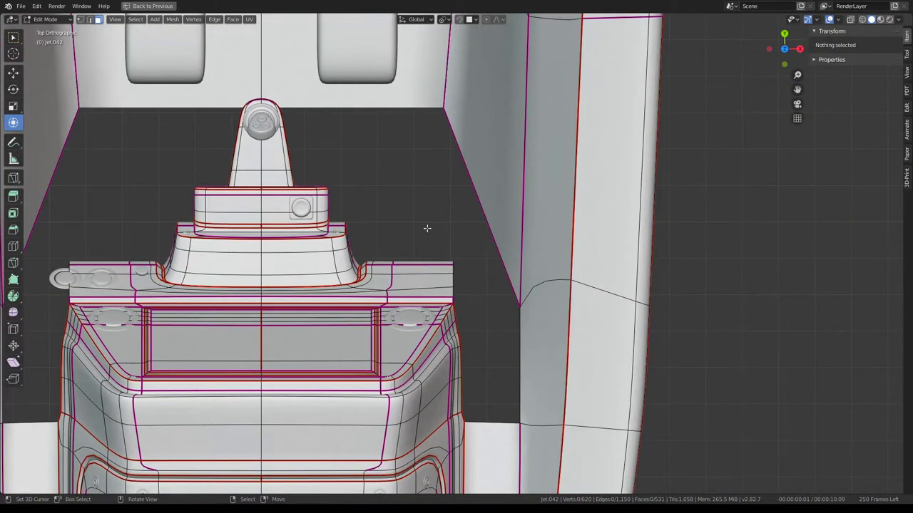
scroll(438, 238, down, 3)
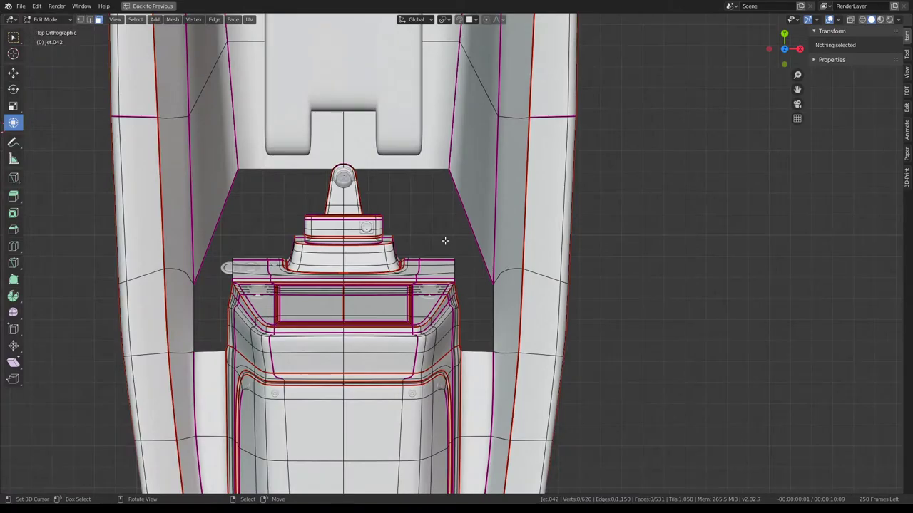
click(495, 122)
mouse_move(496, 122)
middle_down()
mouse_move(555, 216)
mouse_move(571, 203)
middle_up()
scroll(442, 194, down, 4)
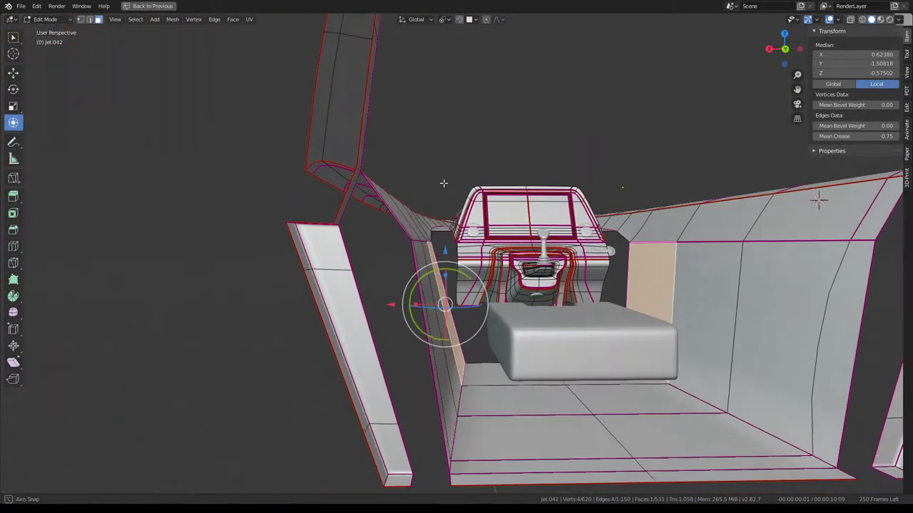
key(KP_0)
scroll(370, 159, up, 4)
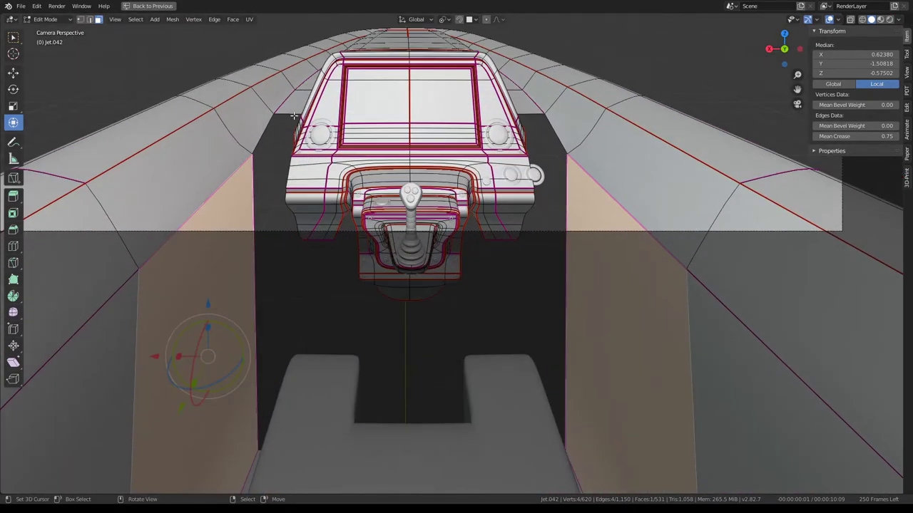
mouse_move(294, 115)
middle_down()
mouse_move(529, 231)
mouse_move(483, 233)
mouse_move(555, 291)
mouse_move(702, 346)
middle_up()
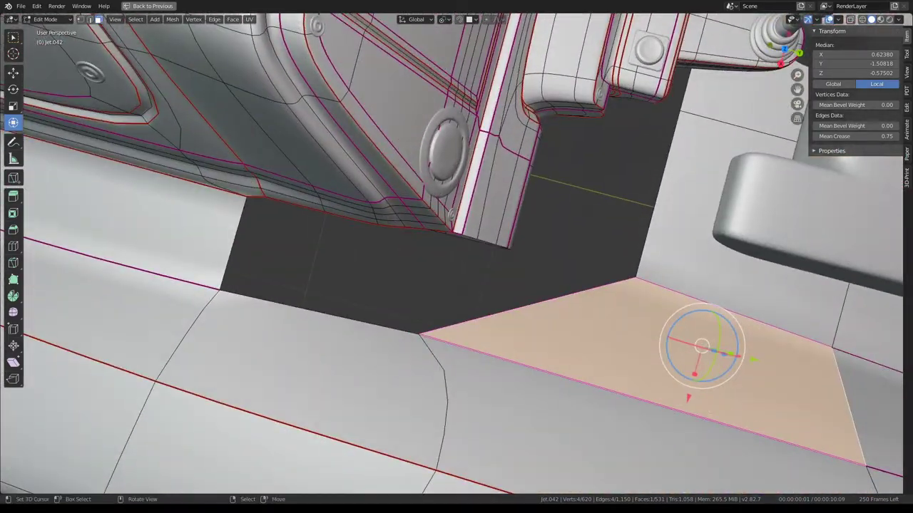
Flatten the dashboard-side edge loop onto one Y position by scaling Y to 0
click(89, 20)
middle_drag(399, 300, 460, 336)
alt+click(460, 335)
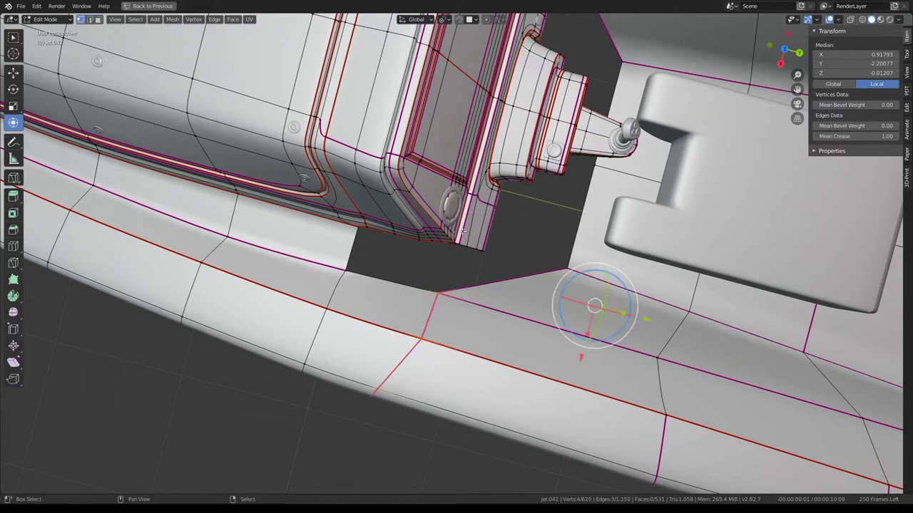
middle_drag(462, 233, 468, 236)
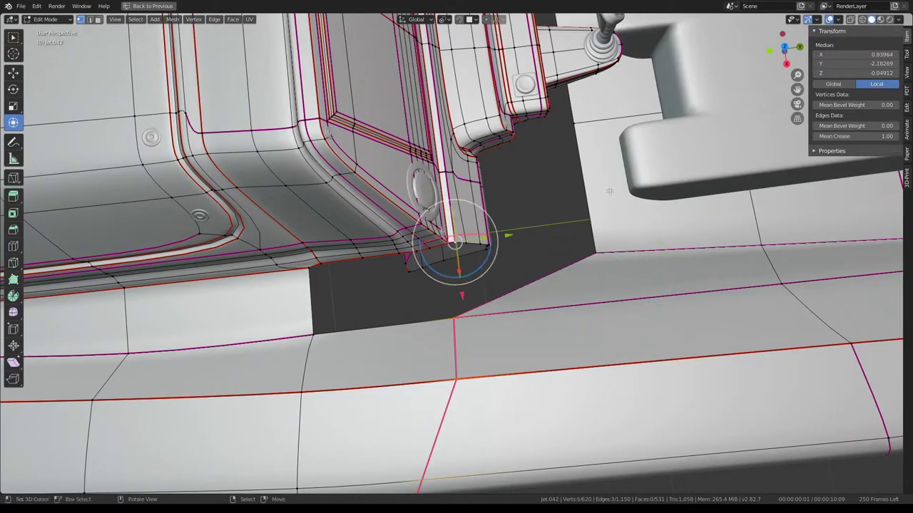
key(s)
key(y)
key(0)
key(Return)
mouse_move(678, 170)
middle_down()
mouse_move(596, 69)
mouse_move(477, 276)
middle_up()
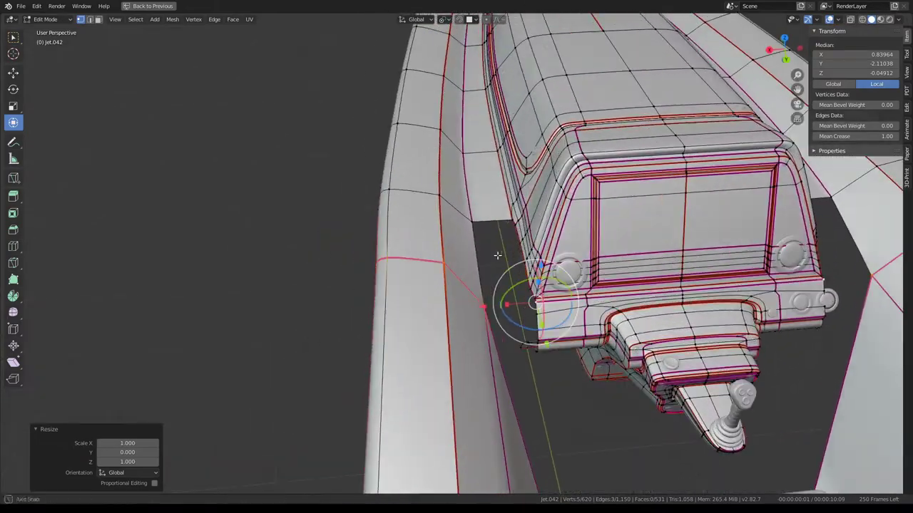
Extrude a new vertex from the dashboard side and move it along X to the rim edge
scroll(477, 276, up, 2)
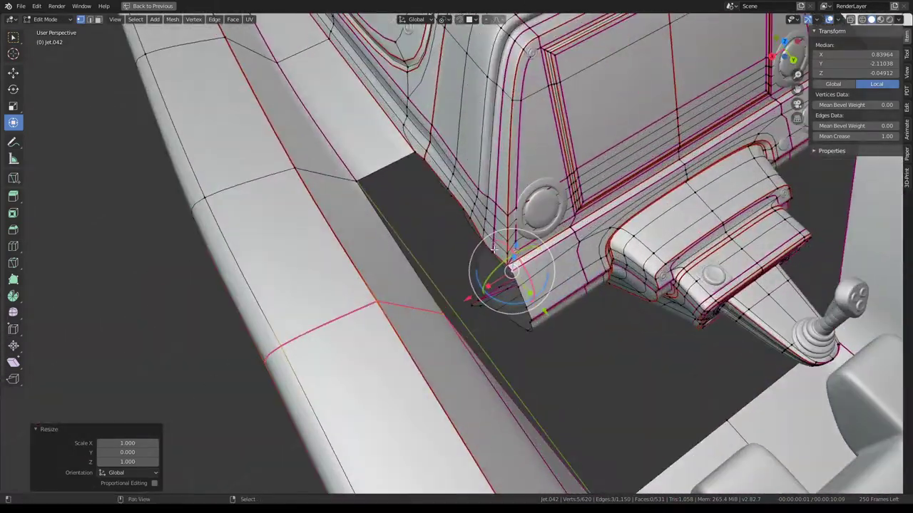
scroll(485, 271, up, 2)
scroll(500, 262, up, 2)
click(472, 268)
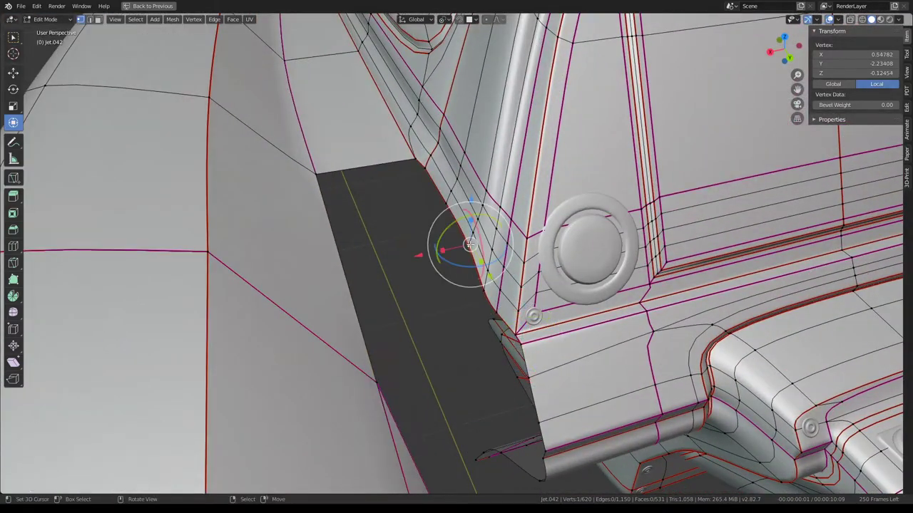
middle_drag(472, 268, 325, 163)
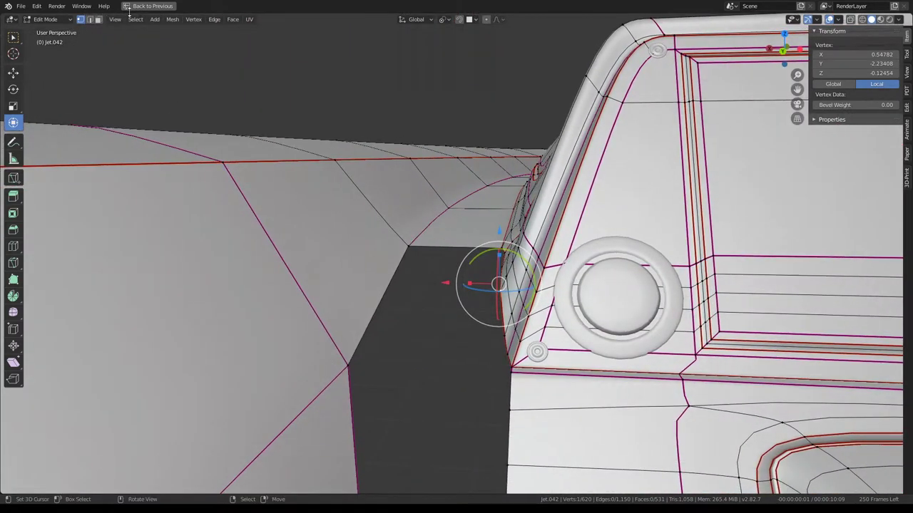
middle_drag(477, 139, 467, 237)
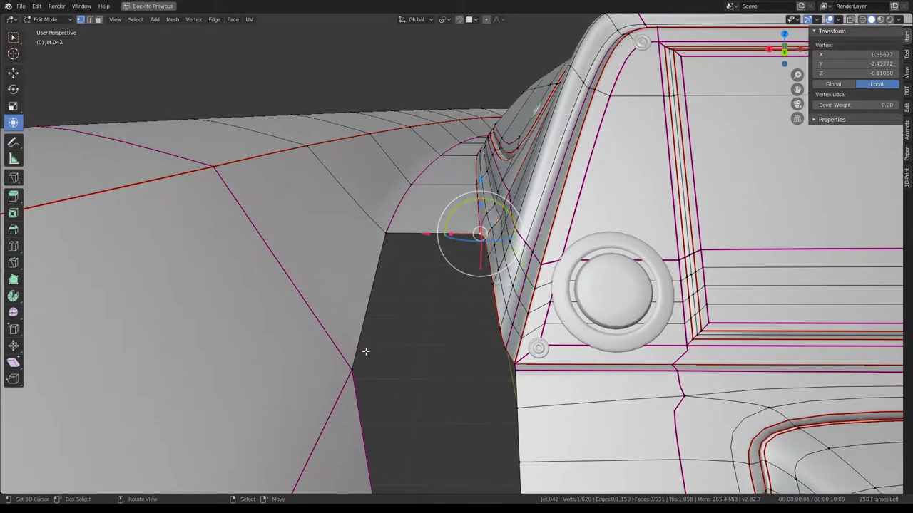
key(e)
right_click(395, 355)
drag(299, 370, 392, 371)
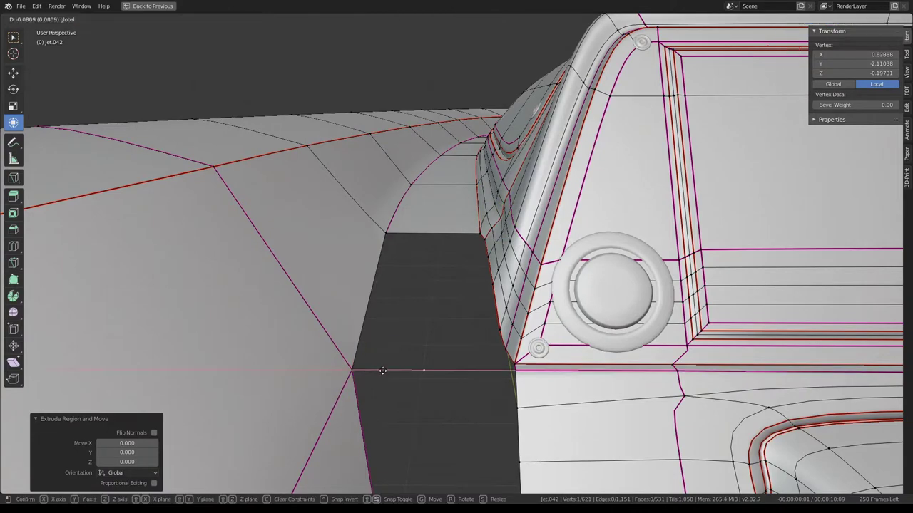
Fill the gap's top, border and curved edges with a new face
click(480, 233)
shift+click(437, 339)
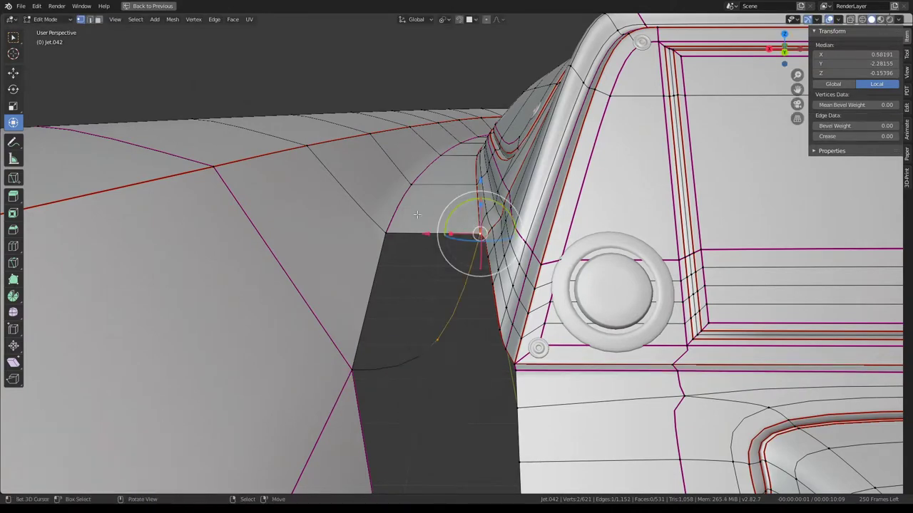
shift+click(385, 234)
shift+click(351, 370)
key(f)
mouse_move(357, 360)
middle_down()
mouse_move(456, 280)
mouse_move(483, 276)
mouse_move(444, 323)
middle_up()
scroll(463, 278, up, 3)
Give the new face's curved edges and the rim edge chain a mean crease of 1.00
click(483, 276)
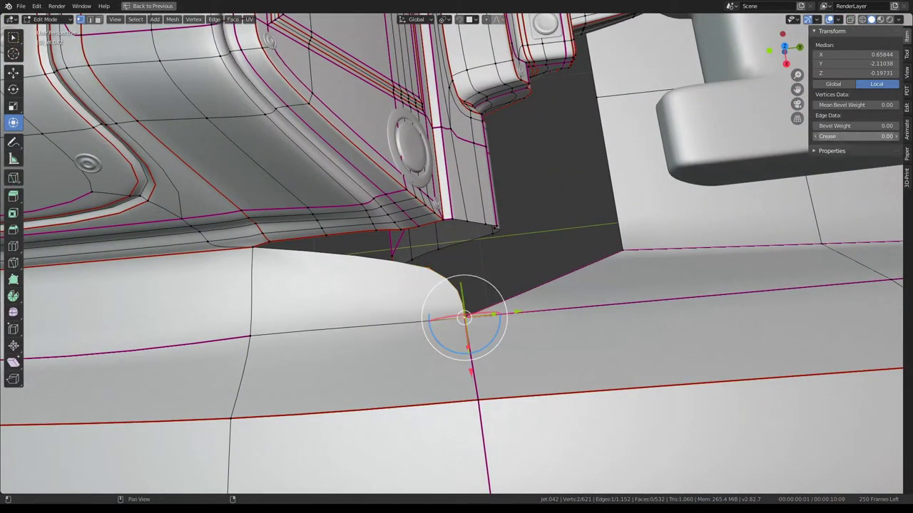
middle_drag(499, 227, 513, 285)
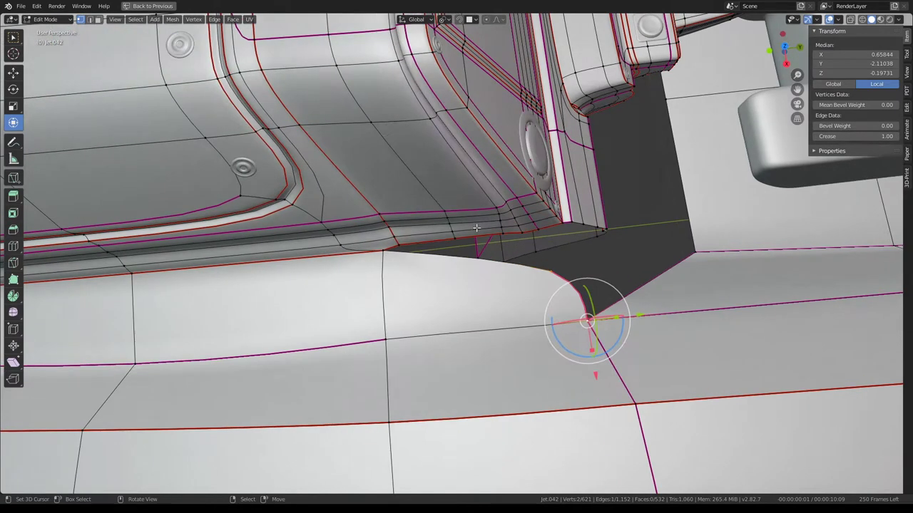
click(383, 250)
shift+click(544, 272)
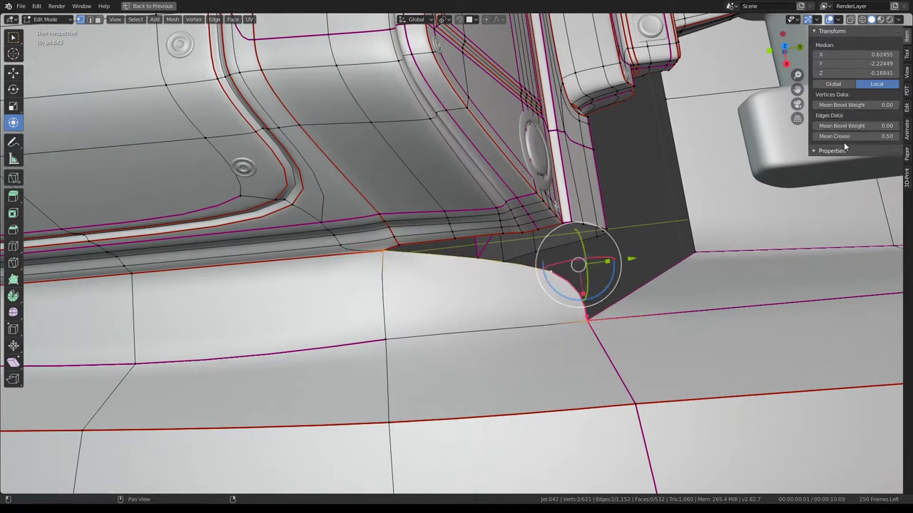
drag(848, 136, 884, 136)
mouse_move(498, 166)
middle_down()
mouse_move(426, 137)
mouse_move(440, 188)
middle_up()
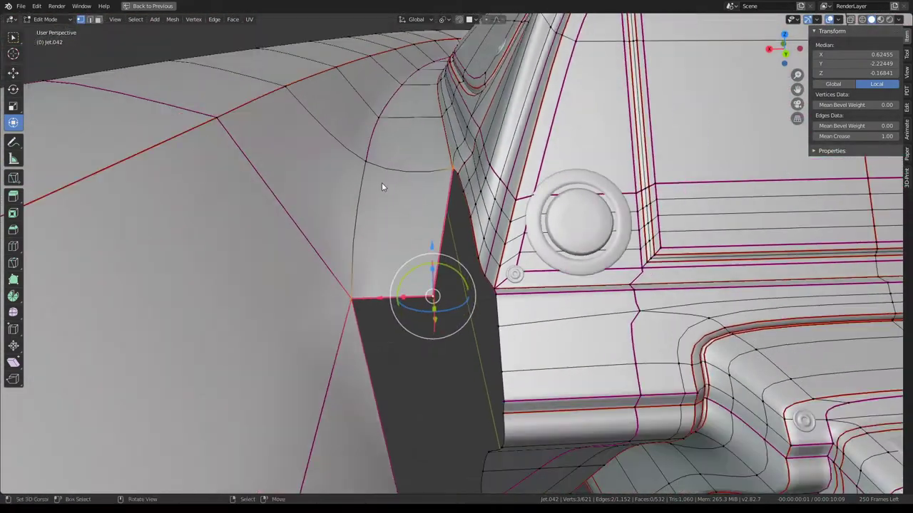
alt+click(369, 154)
drag(855, 136, 885, 136)
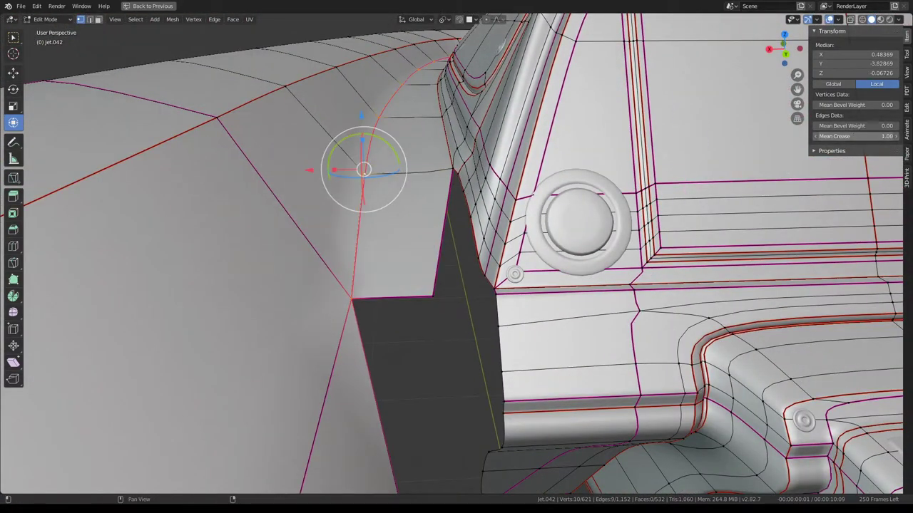
mouse_move(666, 145)
middle_down()
mouse_move(573, 191)
mouse_move(482, 255)
mouse_move(449, 207)
mouse_move(574, 260)
mouse_move(492, 214)
mouse_move(424, 224)
mouse_move(448, 238)
mouse_move(333, 194)
middle_up()
Inspect the junction via vertex and rim-path selections and Edit Mode toggles, then pick a junction edge
click(297, 191)
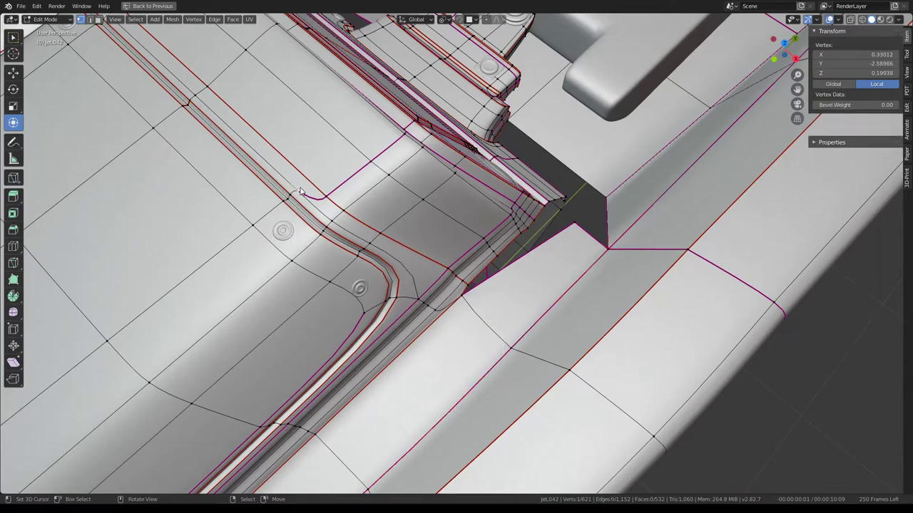
mouse_move(588, 197)
middle_down()
mouse_move(510, 221)
mouse_move(385, 310)
mouse_move(318, 285)
mouse_move(392, 307)
mouse_move(357, 243)
mouse_move(485, 309)
middle_up()
click(387, 283)
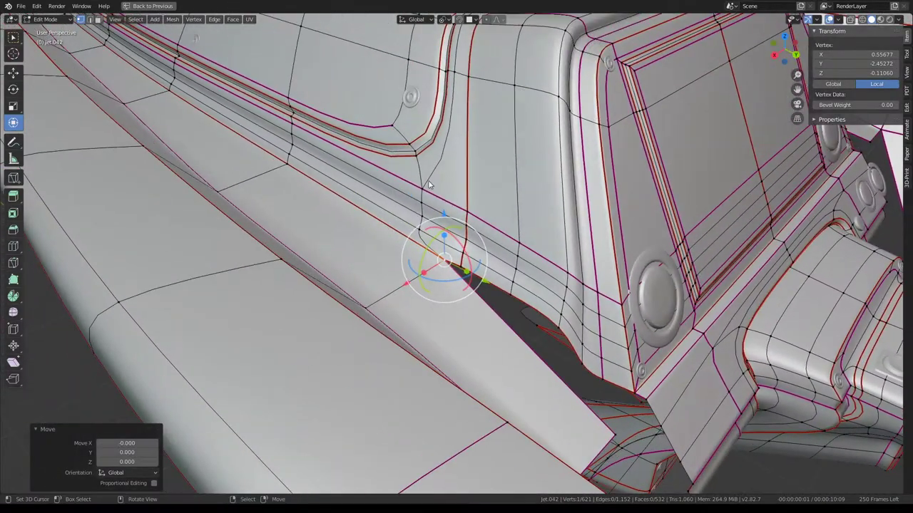
ctrl+click(440, 265)
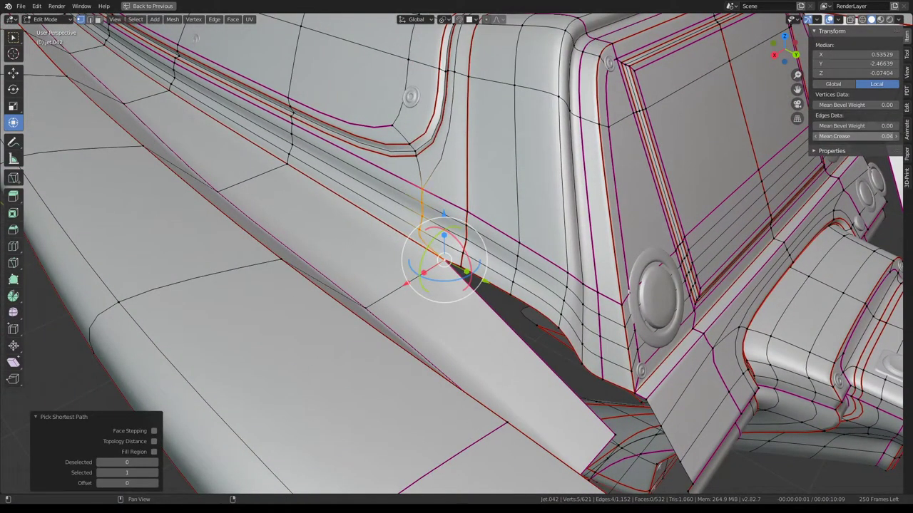
key(Tab)
mouse_move(493, 211)
middle_down()
mouse_move(442, 184)
mouse_move(494, 217)
mouse_move(455, 193)
mouse_move(448, 269)
mouse_move(530, 289)
mouse_move(502, 346)
middle_up()
key(Tab)
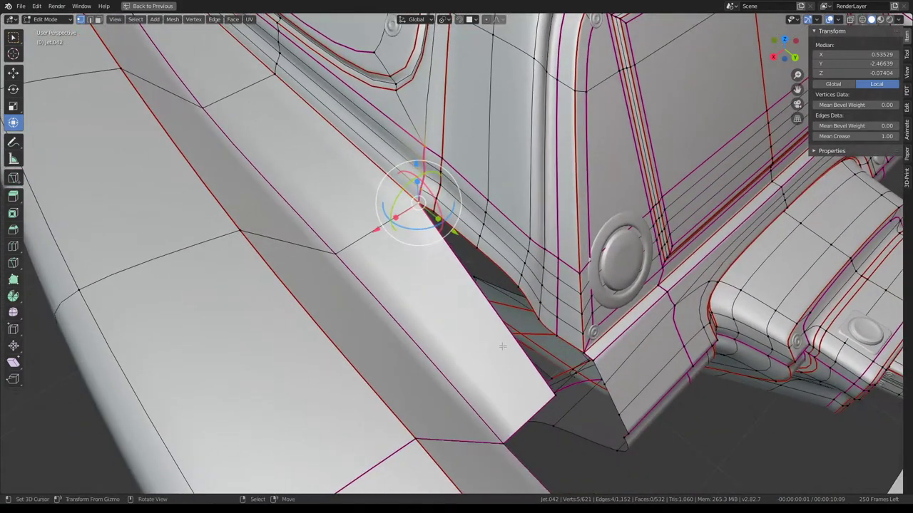
click(93, 19)
click(425, 222)
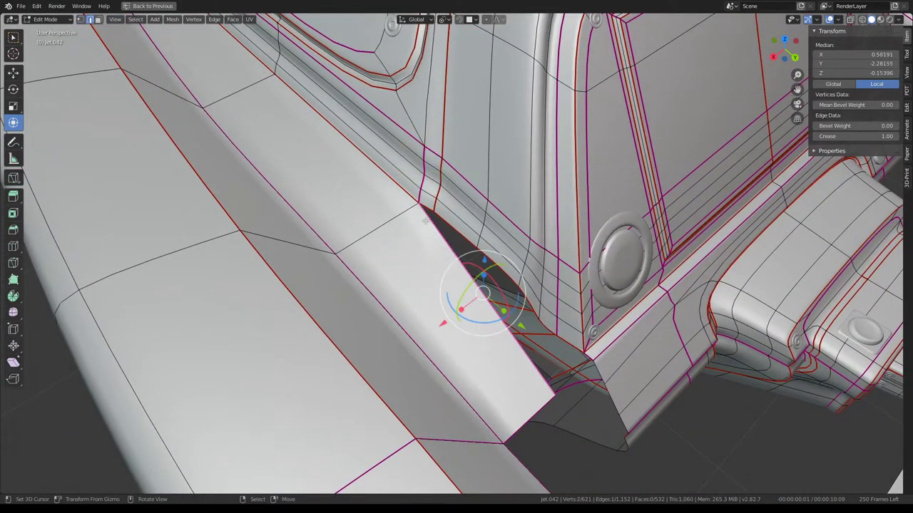
Inset the rim face meeting the dashboard with a thickness of about 0.04
click(98, 20)
click(442, 321)
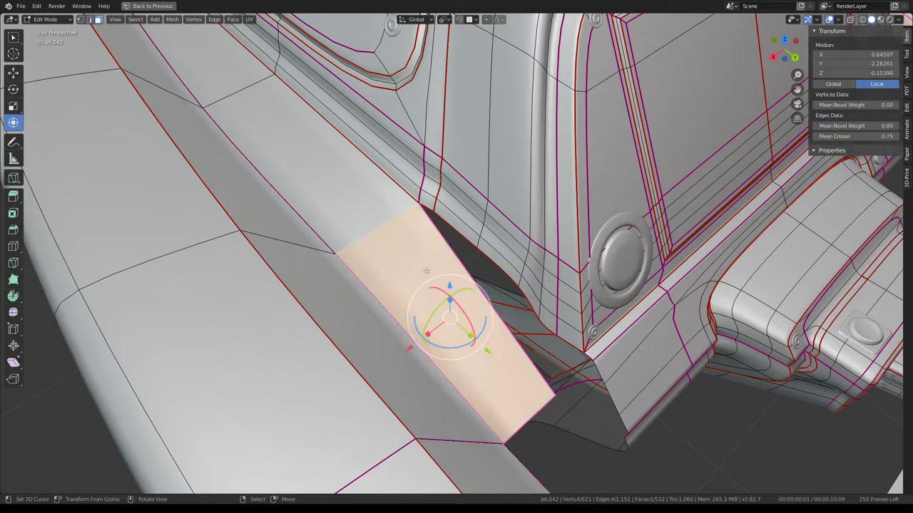
key(ctrl+e)
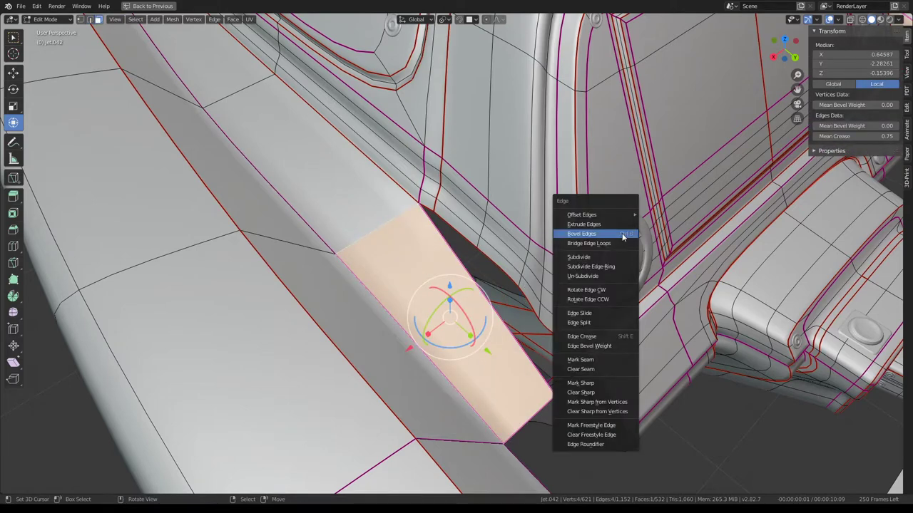
key(Escape)
key(ctrl+f)
click(578, 260)
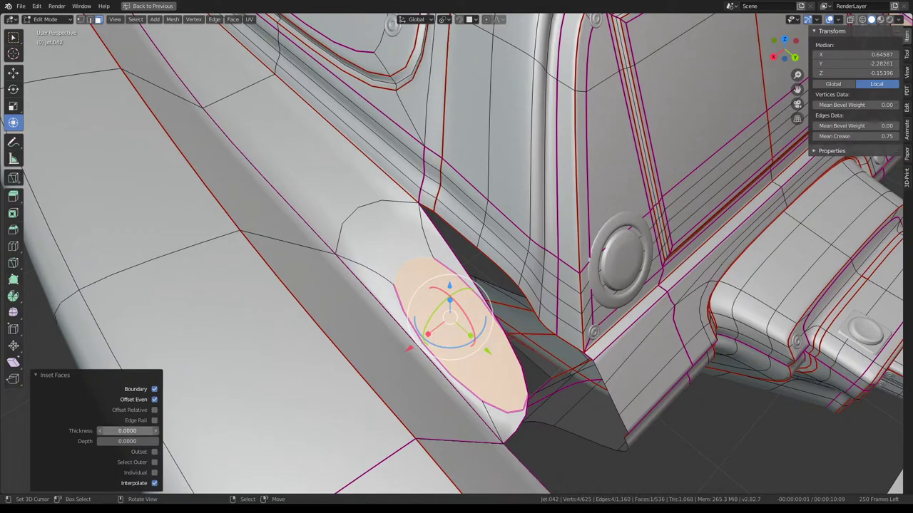
drag(127, 431, 142, 430)
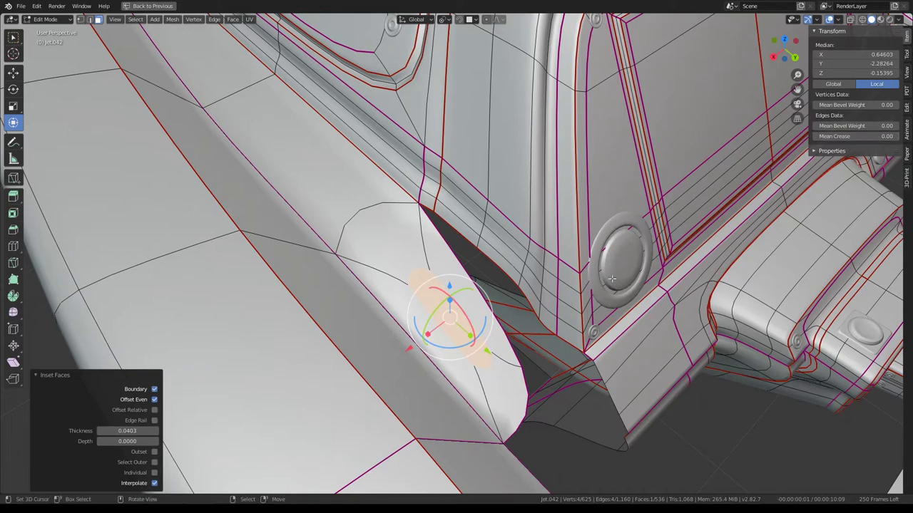
middle_drag(612, 279, 491, 298)
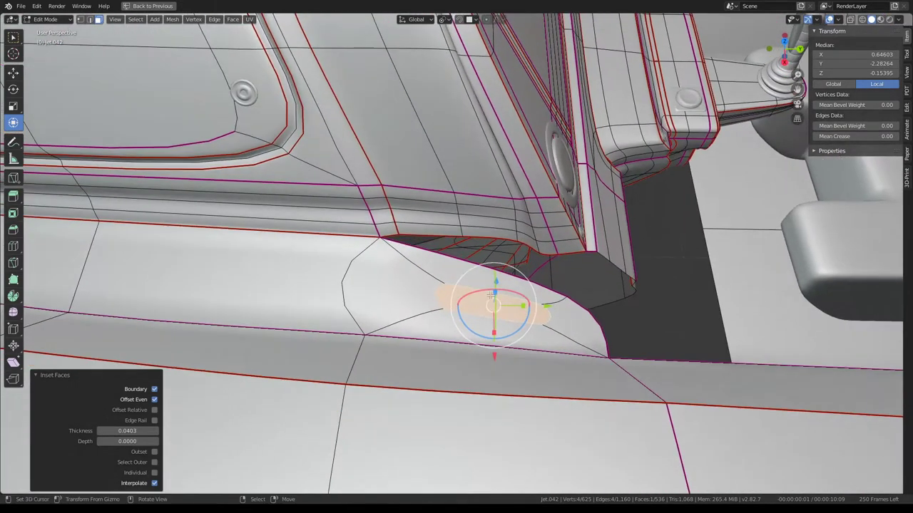
Delete the inner inset faces, undoing once and deleting again, to leave an opening
shift+click(442, 271)
key(x)
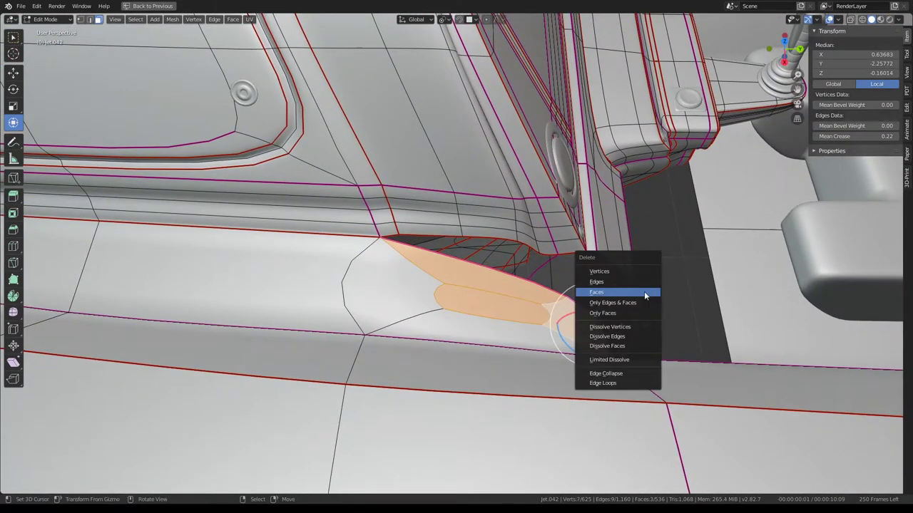
click(644, 292)
middle_drag(506, 218, 456, 214)
key(ctrl+z)
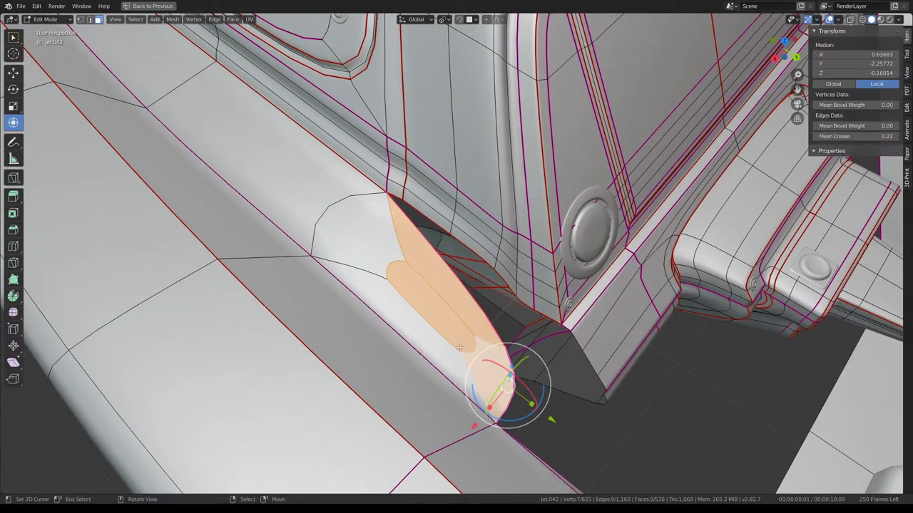
key(x)
click(547, 269)
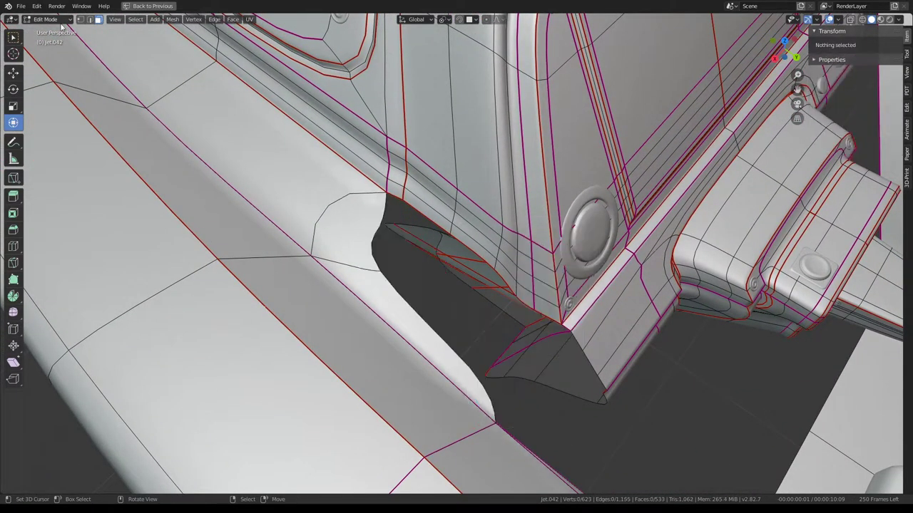
Fill the hole's border edges with new faces, bringing the mesh to 535 faces
click(386, 197)
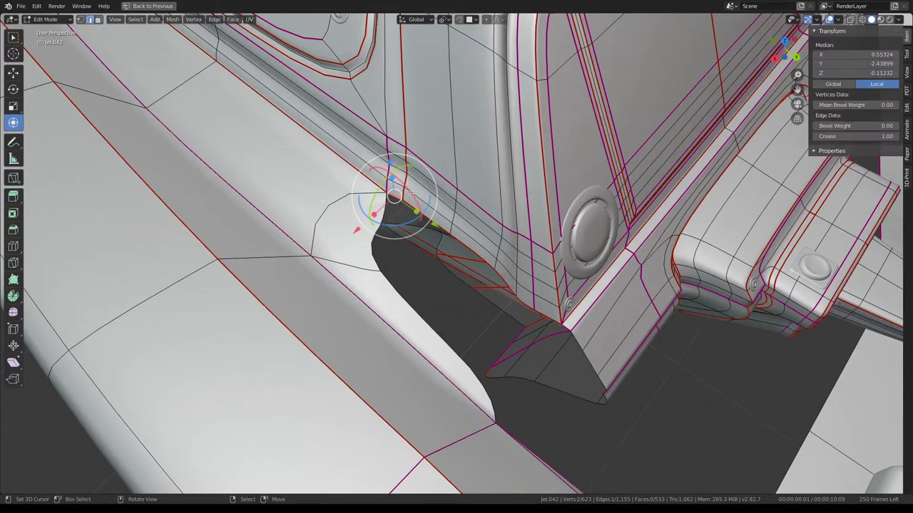
mouse_move(387, 202)
middle_down()
mouse_move(432, 146)
mouse_move(441, 260)
mouse_move(412, 226)
middle_up()
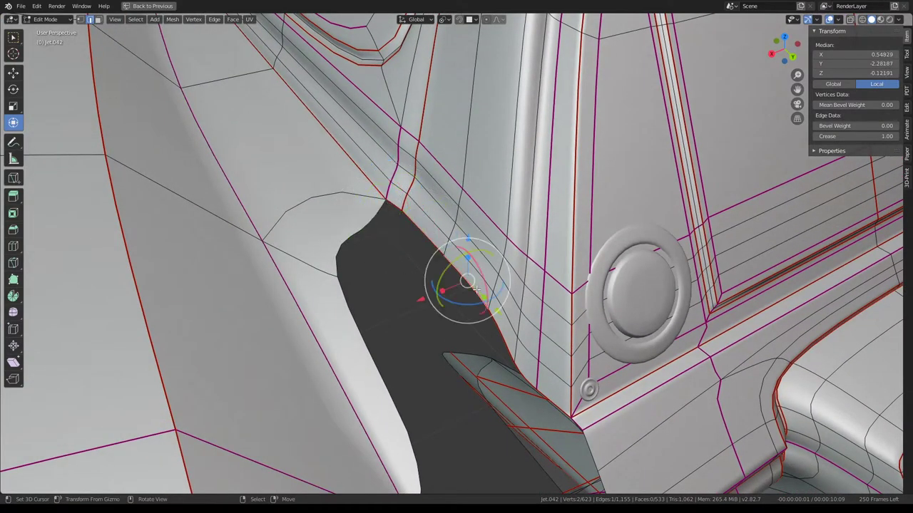
mouse_move(476, 290)
middle_down()
mouse_move(425, 263)
mouse_move(385, 211)
mouse_move(519, 262)
mouse_move(456, 227)
mouse_move(389, 166)
middle_up()
key(f)
key(f)
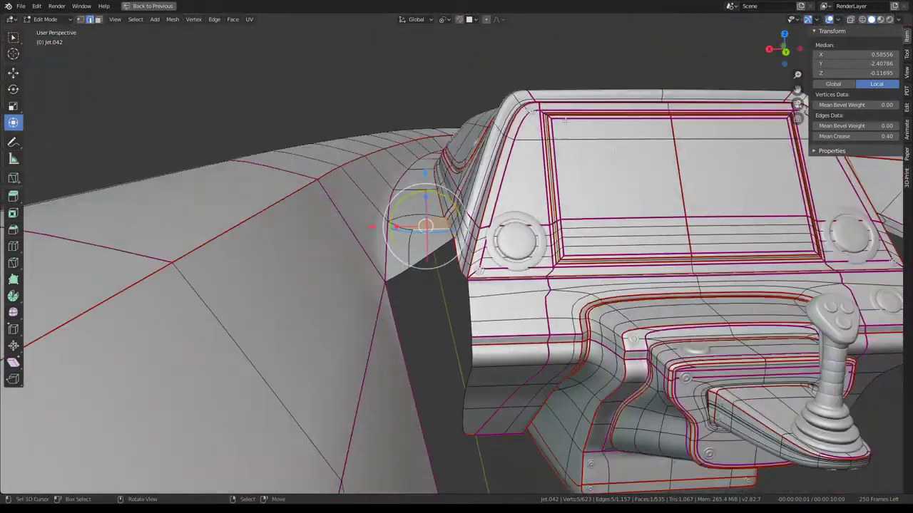
mouse_move(389, 166)
middle_down()
mouse_move(494, 173)
mouse_move(428, 183)
middle_up()
scroll(427, 184, up, 5)
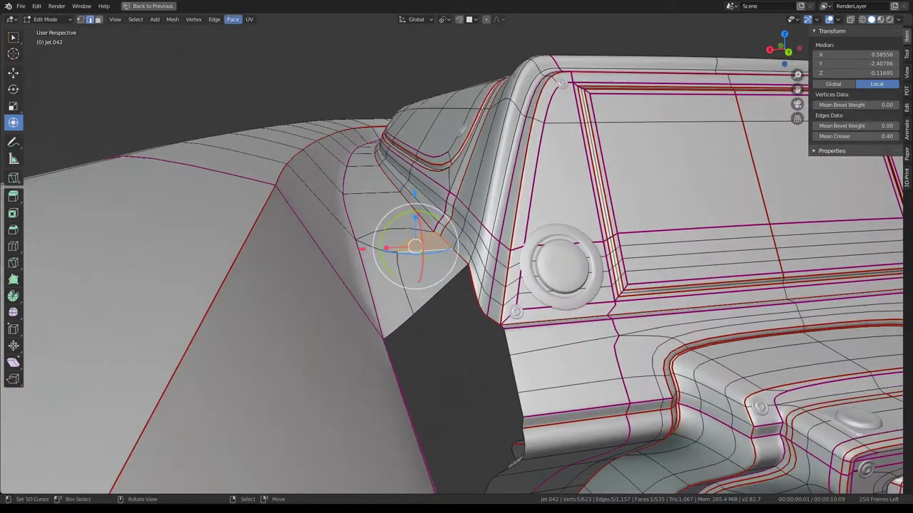
Collapse the first edge ring along the dashboard's curved corner via Quick Favourites
ctrl+alt+click(489, 270)
key(shift+g)
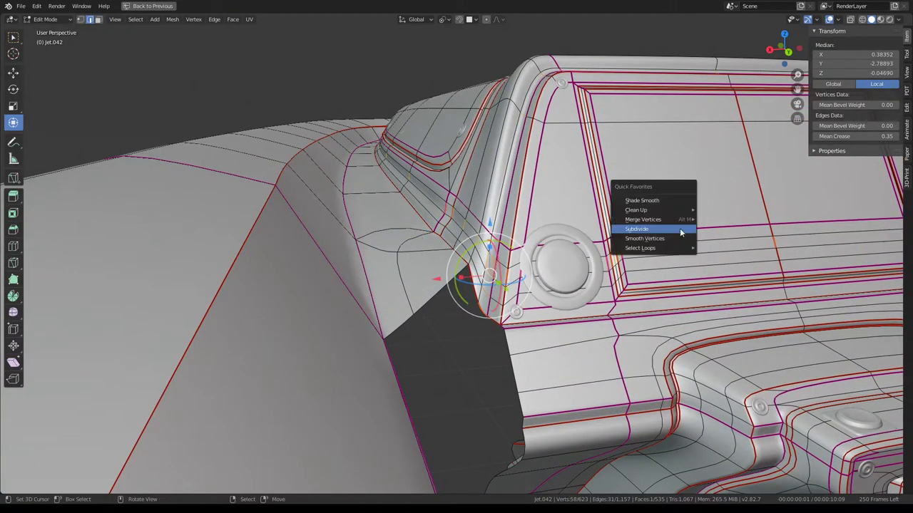
click(652, 230)
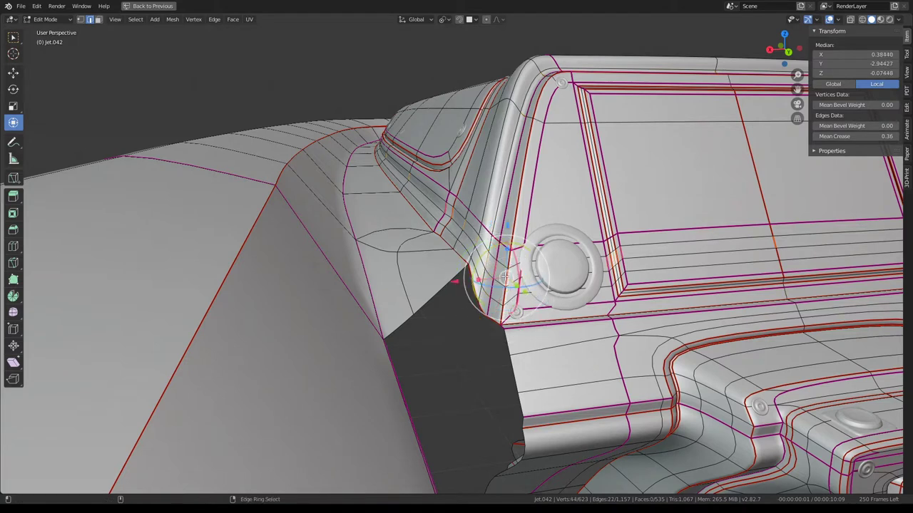
key(q)
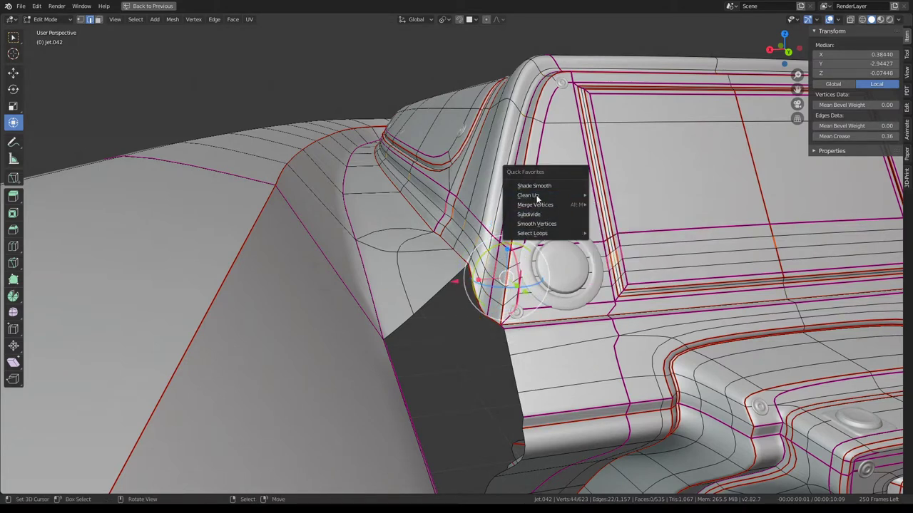
mouse_move(535, 204)
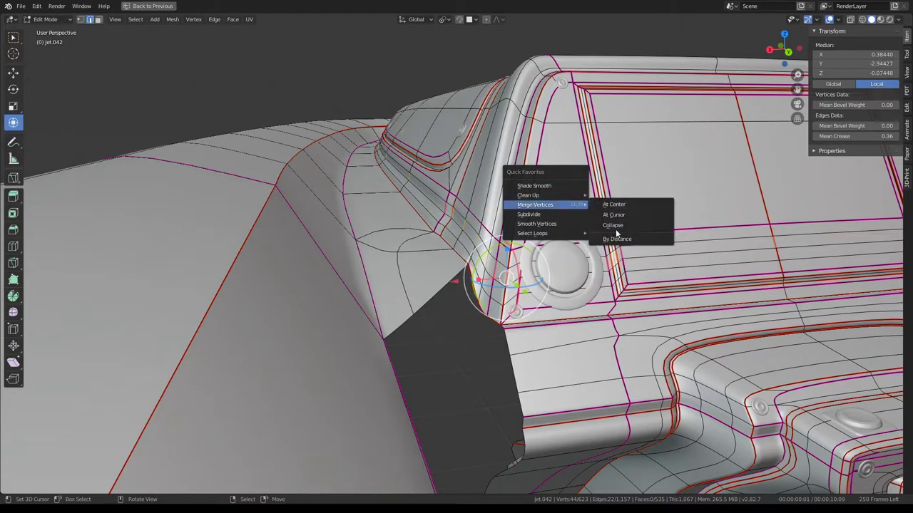
click(615, 226)
Collapse the second corner edge ring, then select the neighbouring edge ring
ctrl+alt+click(509, 258)
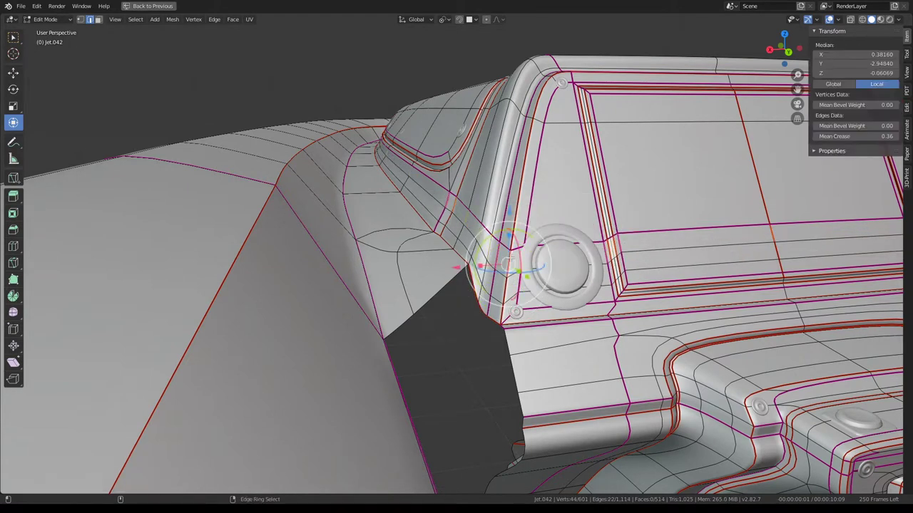
key(q)
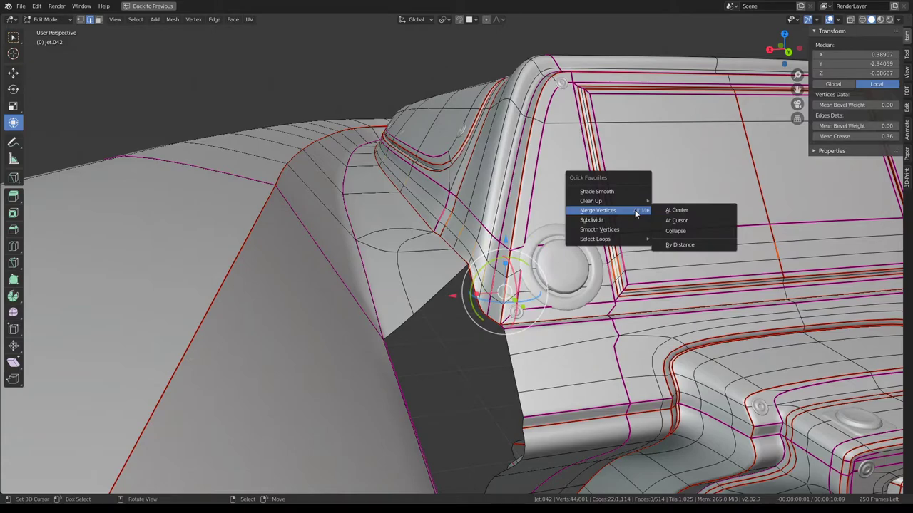
click(682, 231)
mouse_move(683, 231)
middle_down()
mouse_move(448, 219)
mouse_move(428, 320)
mouse_move(454, 253)
mouse_move(458, 197)
mouse_move(473, 229)
mouse_move(457, 264)
mouse_move(476, 231)
middle_up()
click(428, 320)
ctrl+alt+click(456, 263)
Flatten the vertex path from the junction down to the rim with scale Z 0 (sz0)
click(82, 20)
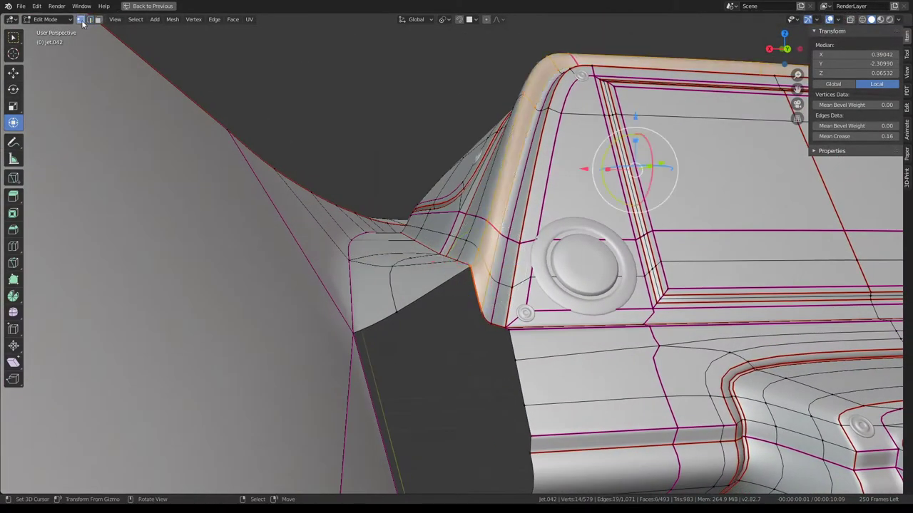
click(446, 275)
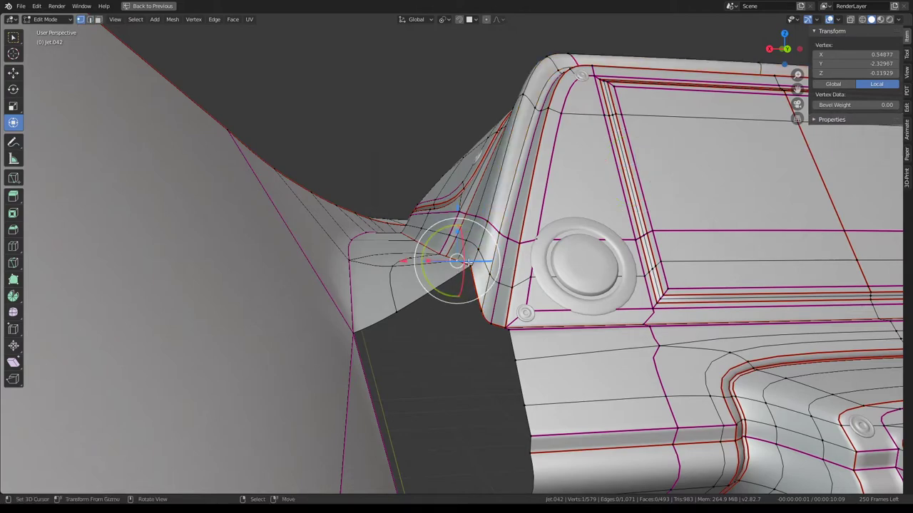
ctrl+click(352, 330)
text(sz0)
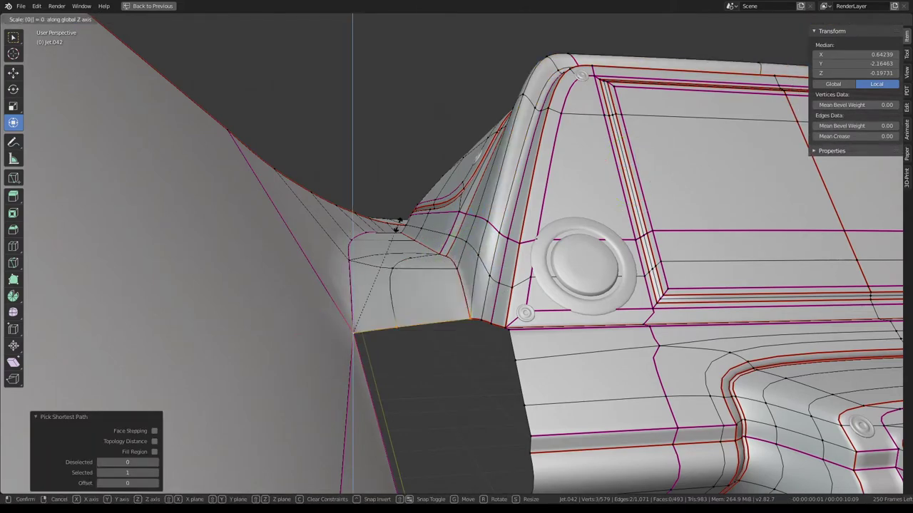
key(Return)
mouse_move(398, 227)
middle_down()
mouse_move(482, 297)
mouse_move(454, 293)
mouse_move(442, 273)
mouse_move(571, 353)
mouse_move(503, 333)
middle_up()
Select the gap's bottom-corner vertex and revert a stray edit with undo and redo
click(441, 270)
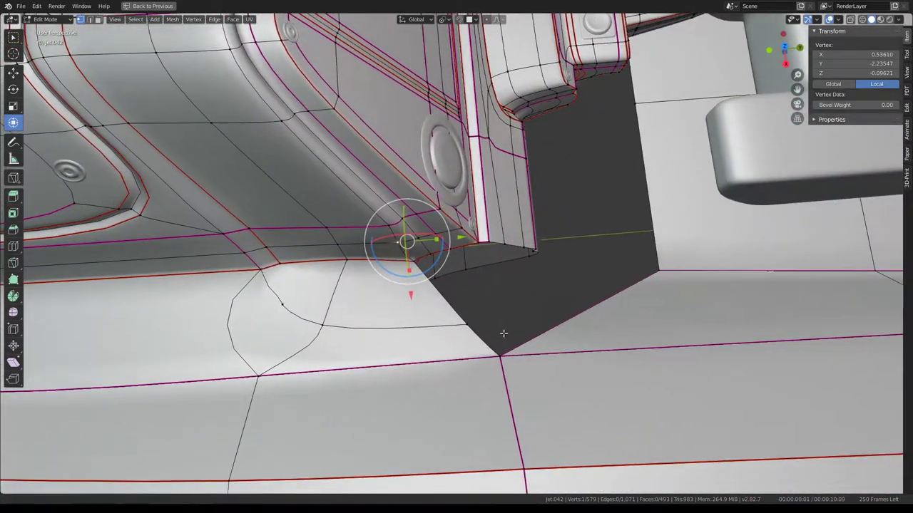
click(487, 240)
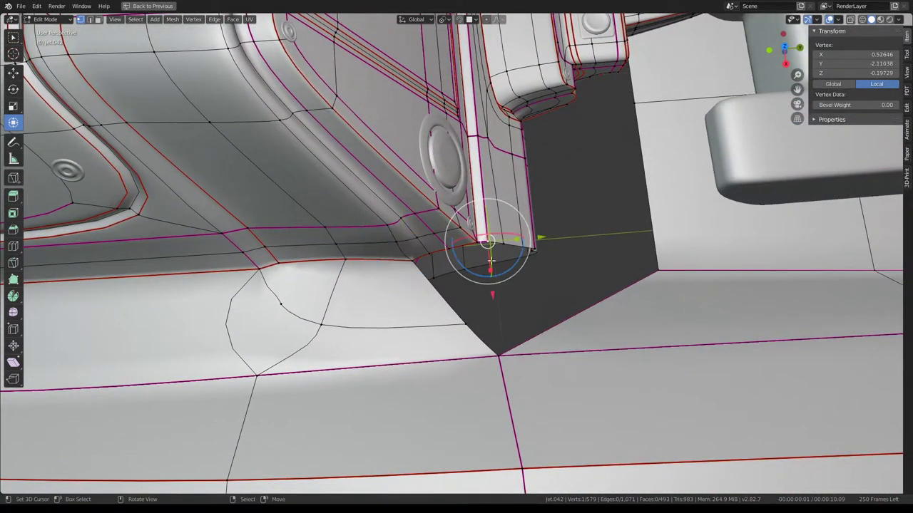
drag(527, 385, 450, 308)
key(ctrl+z)
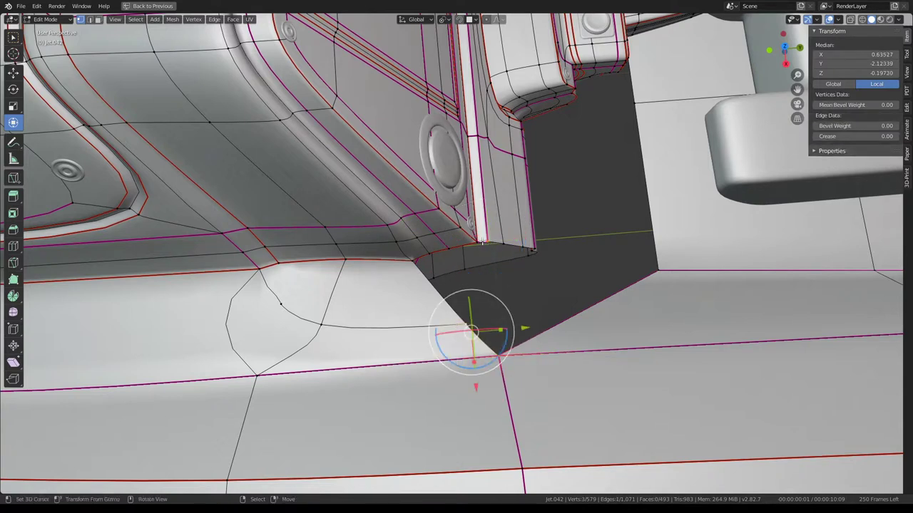
key(ctrl+z)
key(ctrl+shift+z)
key(ctrl+shift+z)
Dissolve the rim face beside the gap and its neighbouring face into one face
alt+click(467, 326)
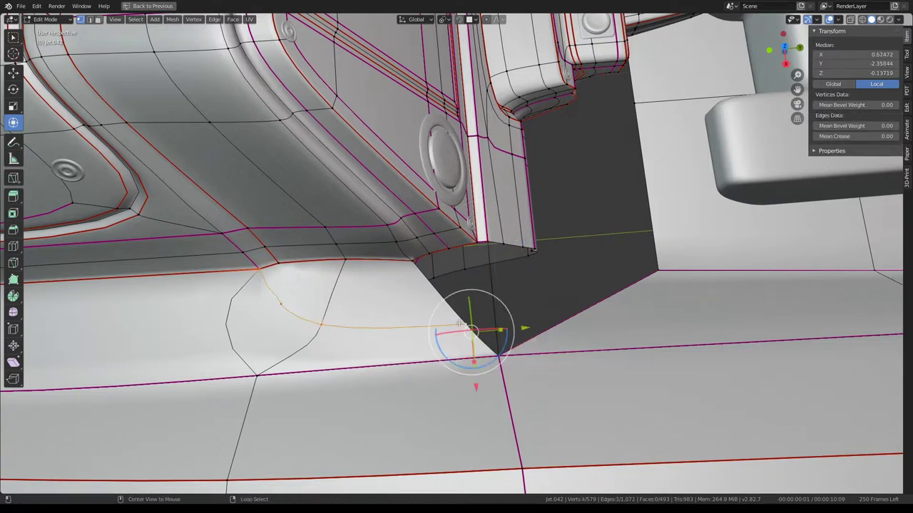
alt+click(431, 276)
click(489, 242)
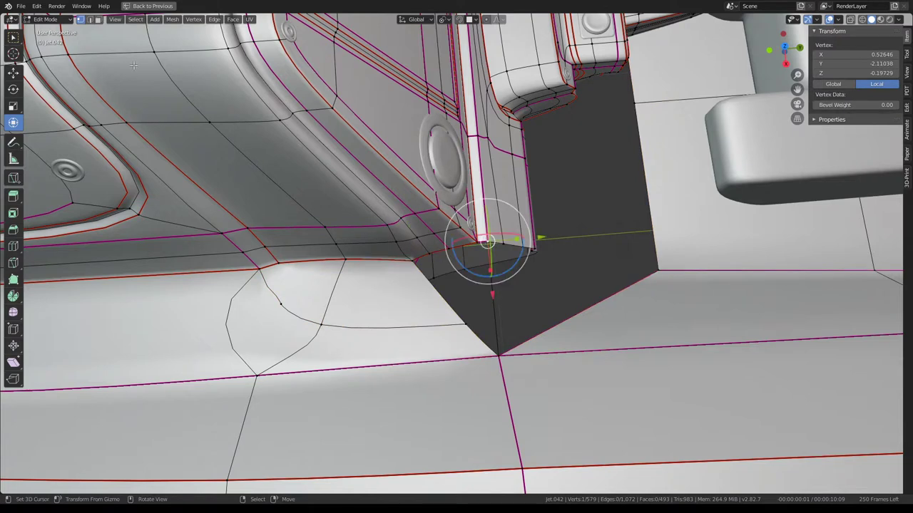
click(97, 20)
click(441, 309)
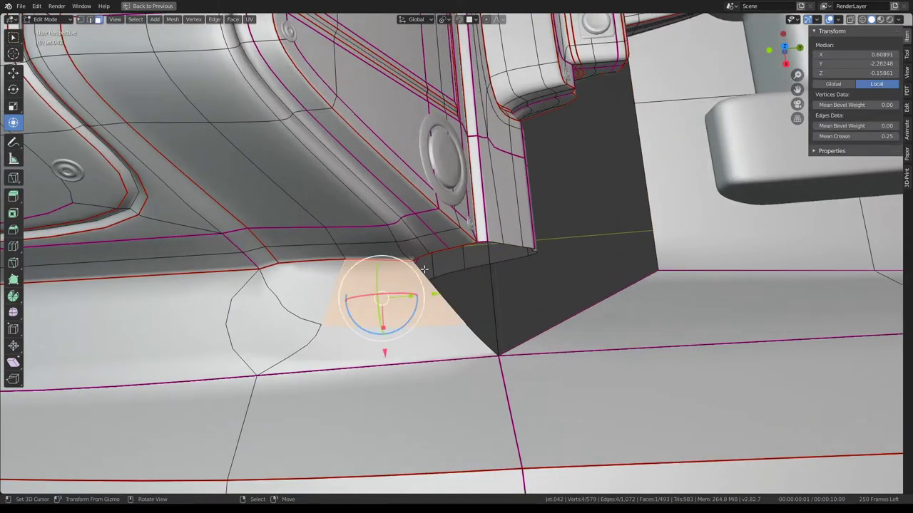
shift+click(300, 333)
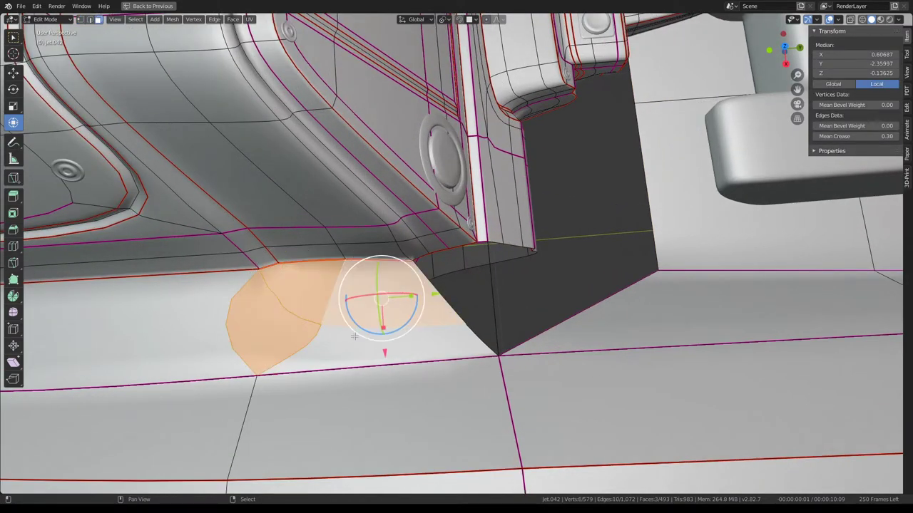
key(ctrl+x)
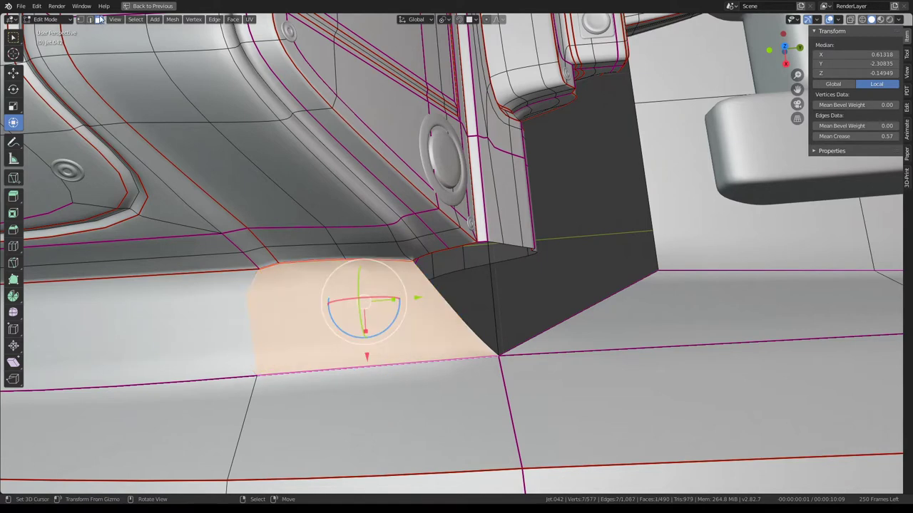
Select the edge paths up the vertical edge and around the junction's lower corner
click(89, 20)
middle_drag(399, 214, 428, 235)
click(457, 306)
middle_drag(457, 307, 423, 266)
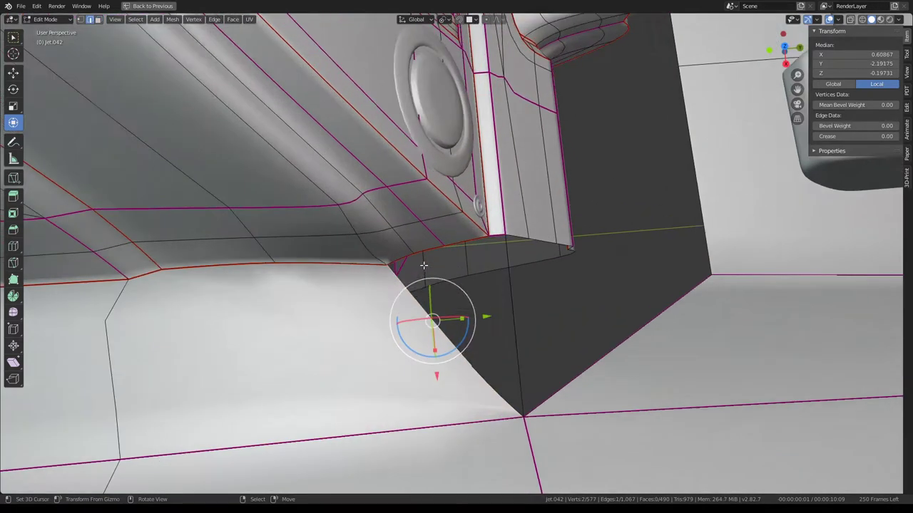
ctrl+click(484, 233)
ctrl+click(503, 228)
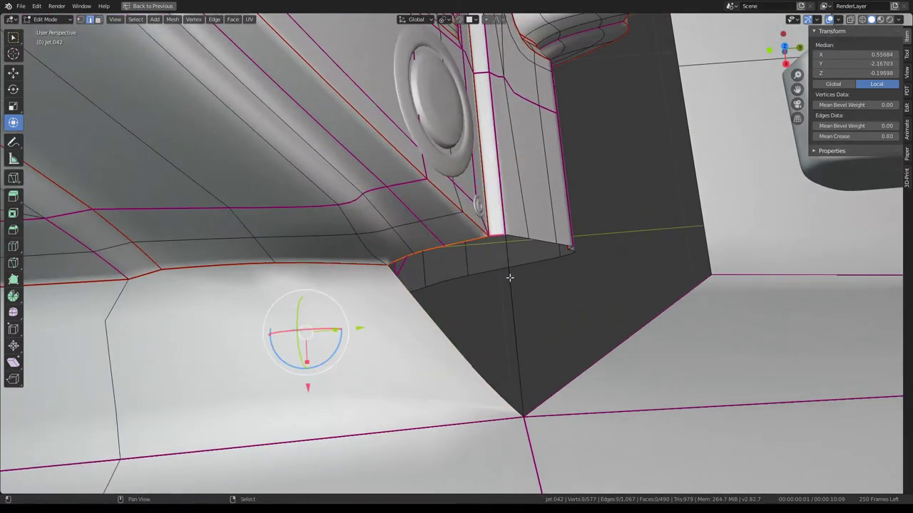
click(513, 324)
shift+click(449, 338)
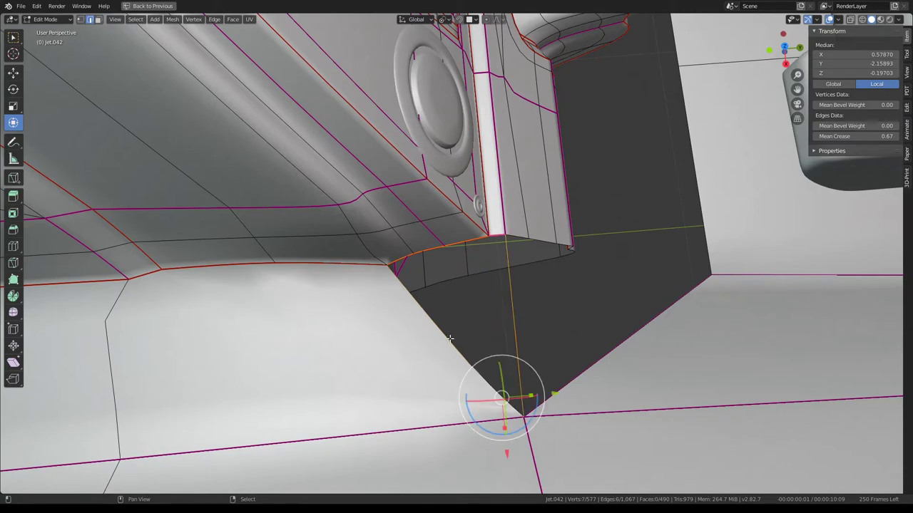
shift+click(457, 337)
mouse_move(552, 325)
middle_down()
mouse_move(437, 194)
mouse_move(471, 292)
middle_up()
Select the two junction faces and flatten them with Make Planar Faces
click(413, 362)
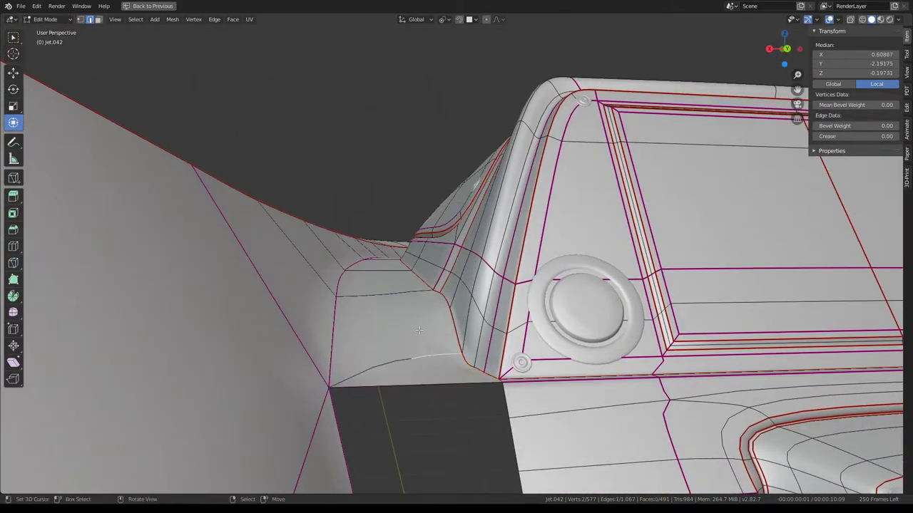
mouse_move(414, 362)
middle_down()
mouse_move(488, 400)
mouse_move(486, 340)
mouse_move(489, 352)
middle_up()
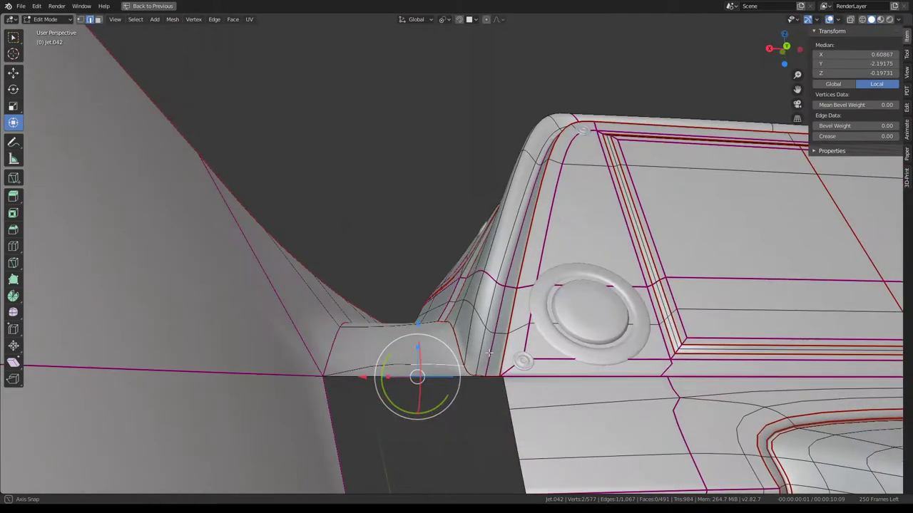
middle_drag(437, 210, 484, 230)
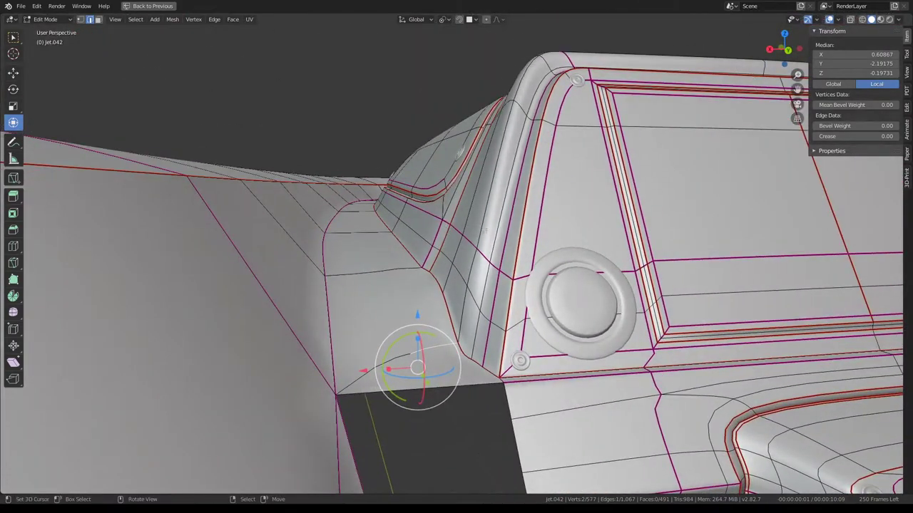
middle_drag(511, 353, 503, 360)
click(485, 361)
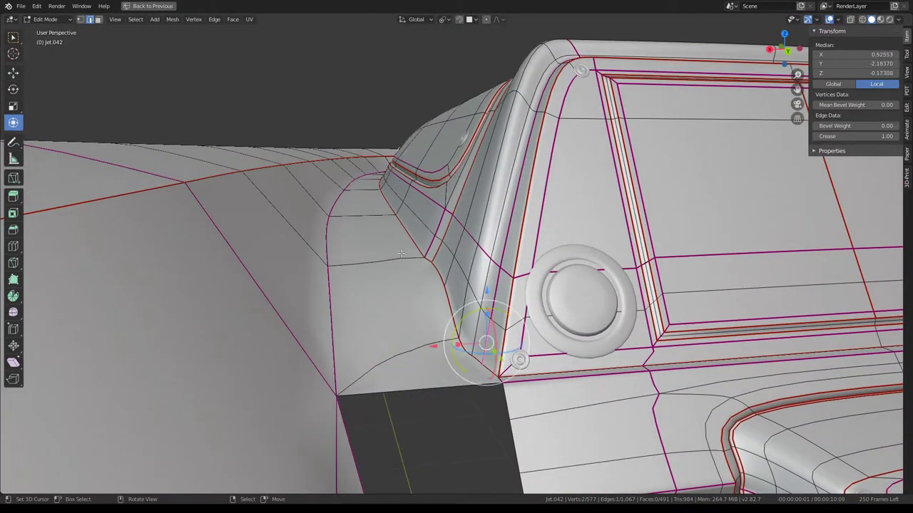
click(98, 20)
click(395, 317)
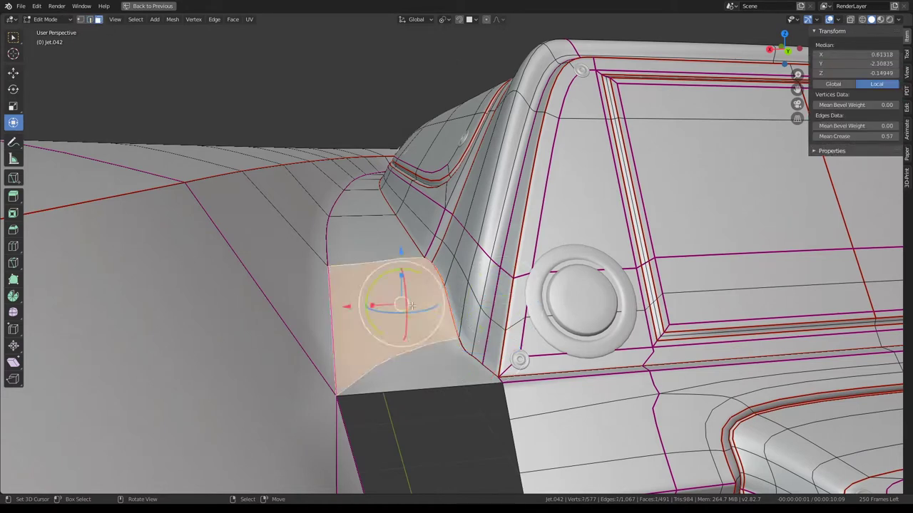
shift+click(436, 378)
key(q)
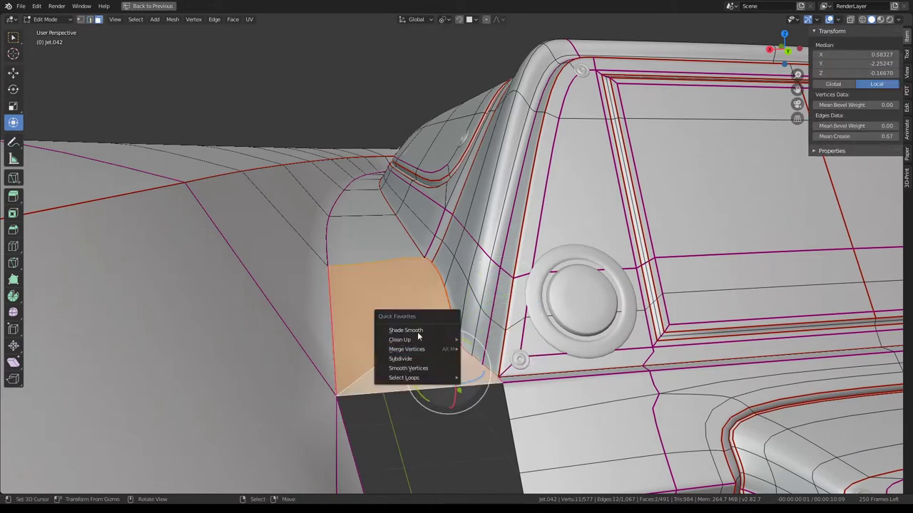
mouse_move(414, 339)
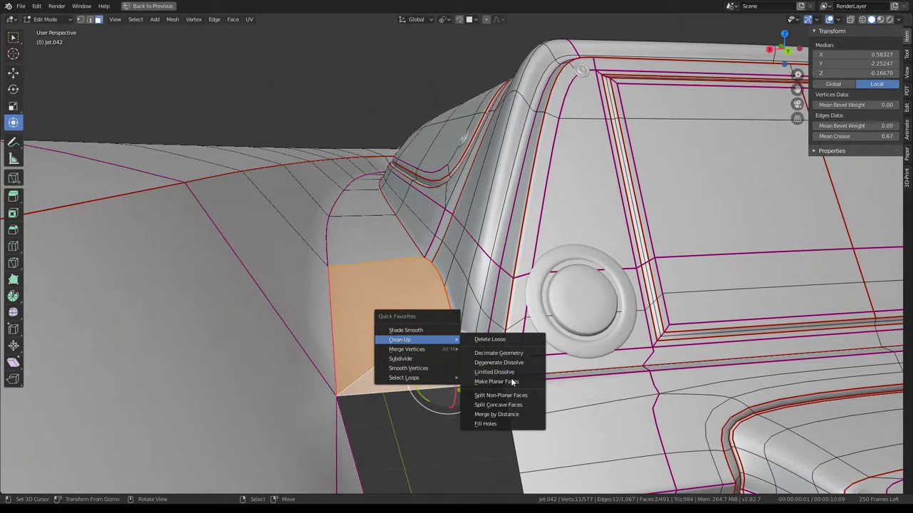
click(511, 382)
Rerun Make Planar Faces with iterations raised to 113, with the window made fullscreen
key(q)
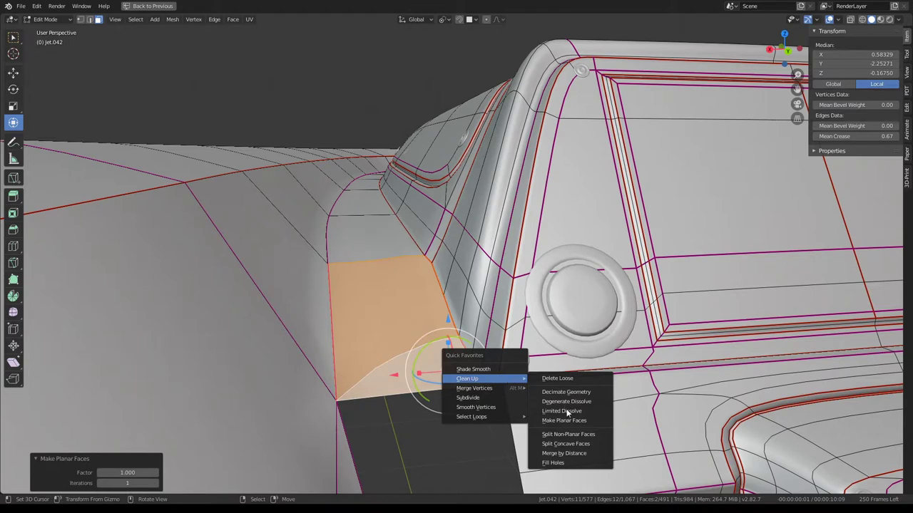
click(576, 423)
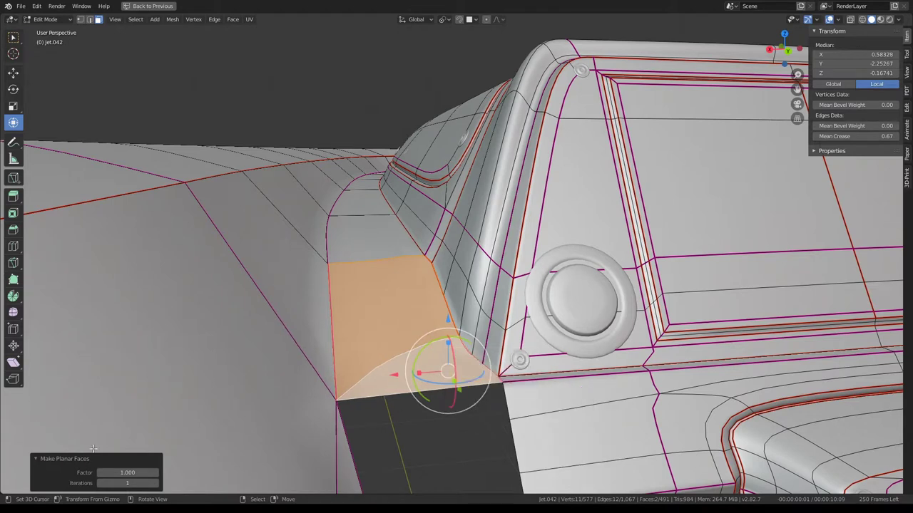
click(64, 460)
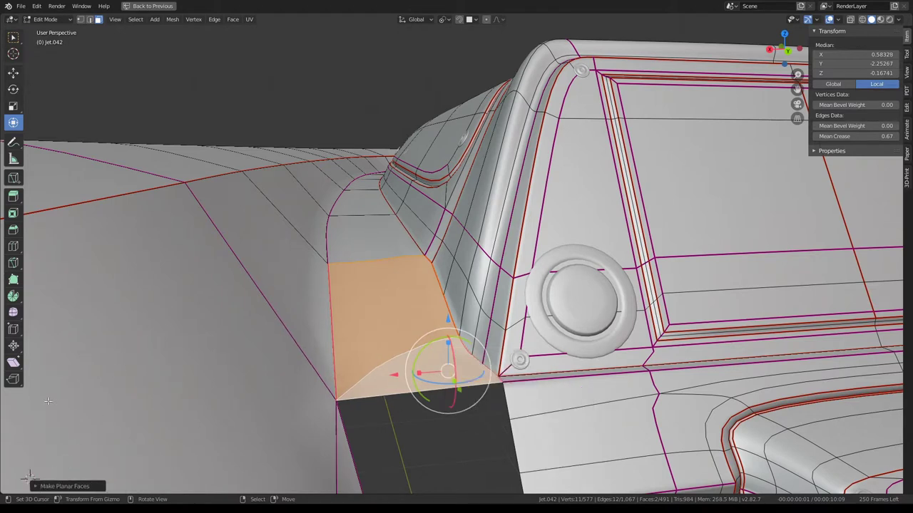
click(84, 7)
click(105, 41)
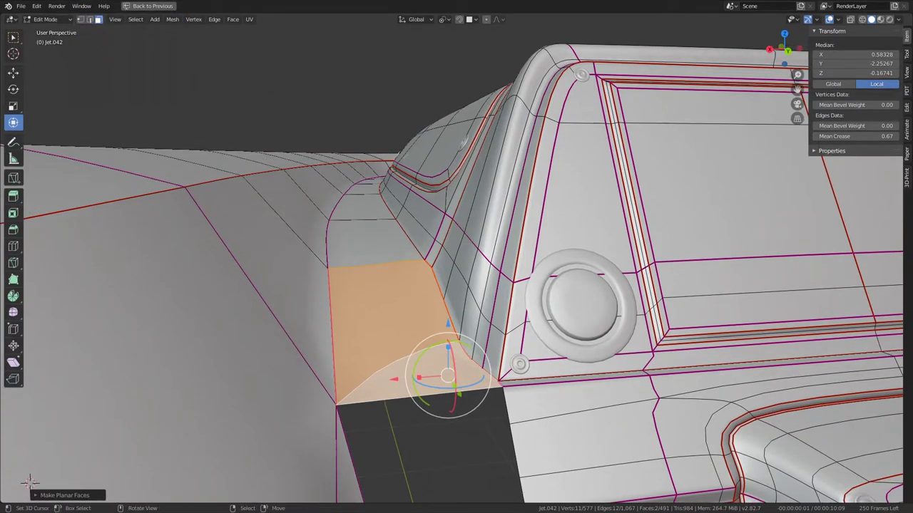
click(35, 495)
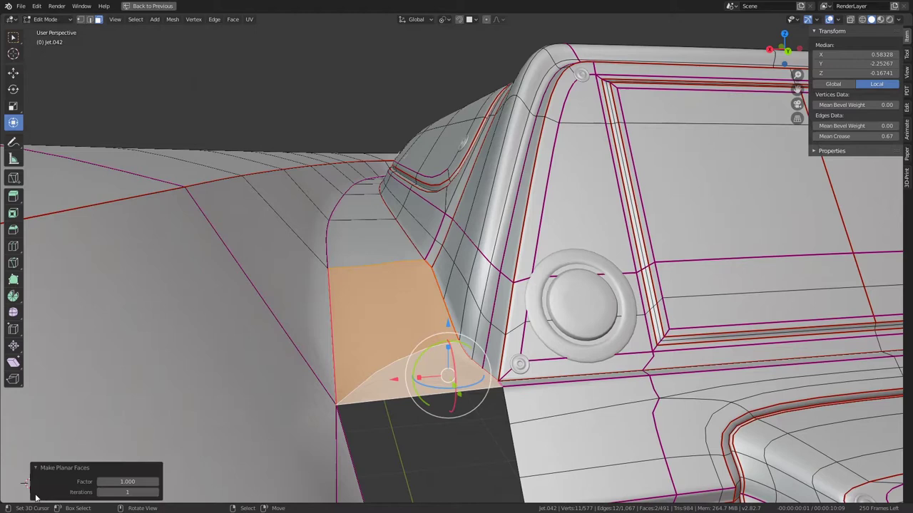
click(157, 493)
drag(127, 492, 159, 492)
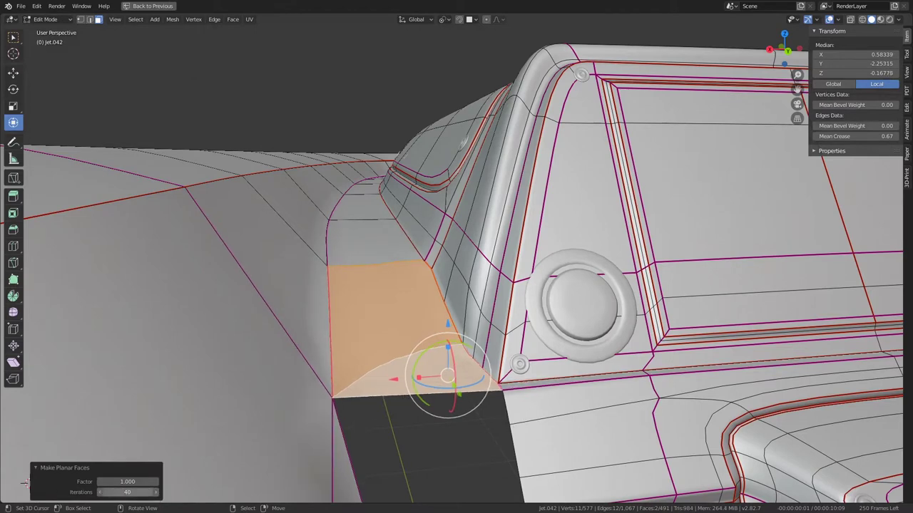
Set the mean crease of the flattened faces' edges to 1.00
mouse_move(471, 307)
middle_down()
mouse_move(496, 285)
mouse_move(489, 228)
mouse_move(481, 249)
mouse_move(489, 261)
mouse_move(585, 252)
middle_up()
click(856, 136)
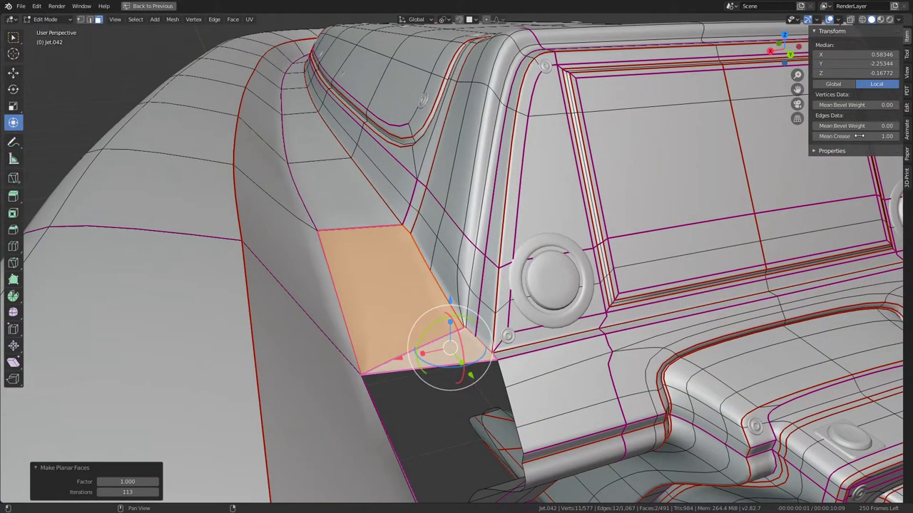
text(1)
key(Return)
mouse_move(92, 279)
middle_down()
mouse_move(649, 103)
mouse_move(758, 161)
mouse_move(652, 86)
mouse_move(656, 195)
mouse_move(505, 81)
mouse_move(451, 206)
middle_up()
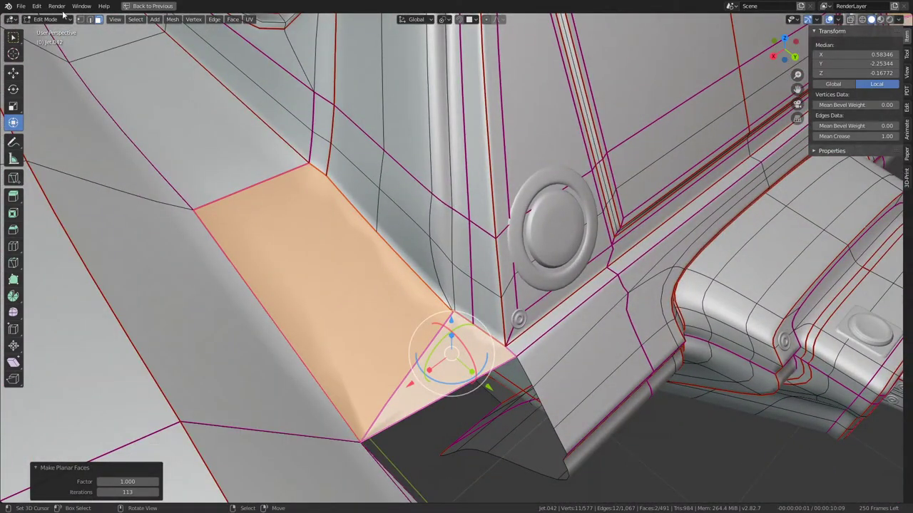
Slide the junction's apex vertex along its edge to a new position
click(451, 312)
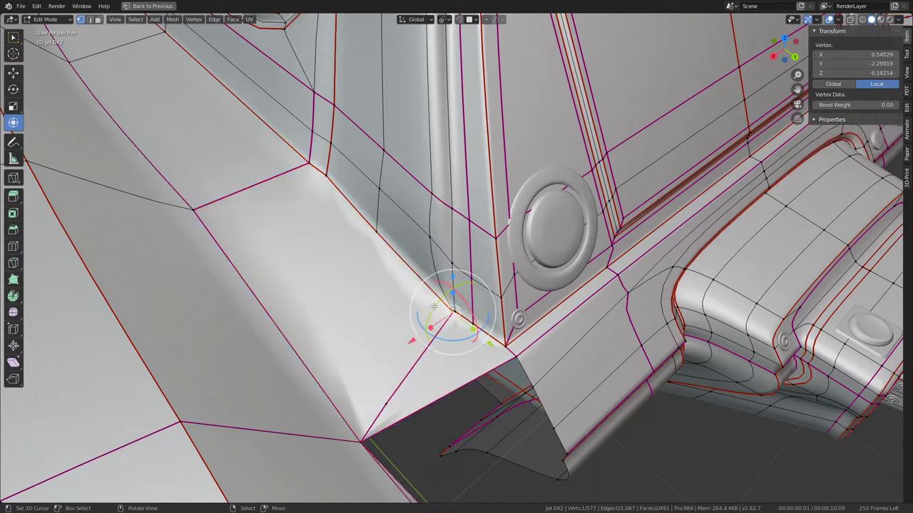
key(g)
key(g)
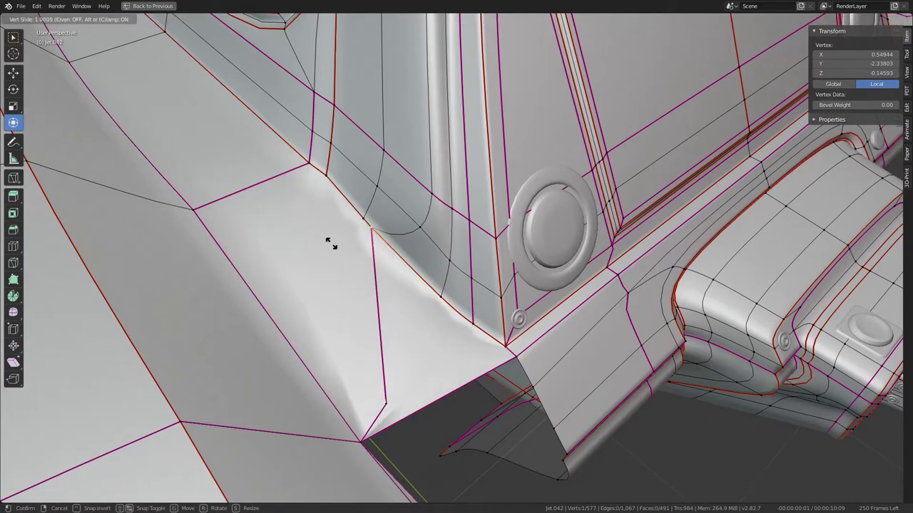
click(396, 324)
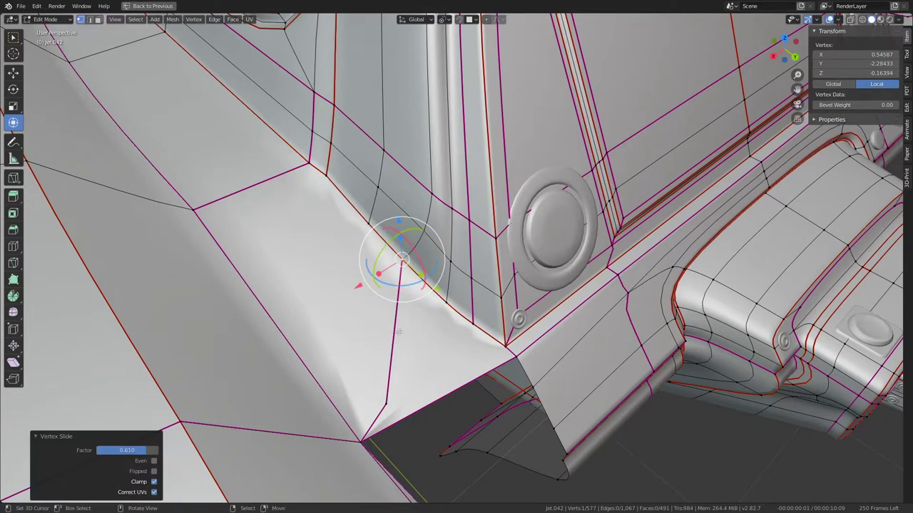
click(386, 403)
right_click(489, 301)
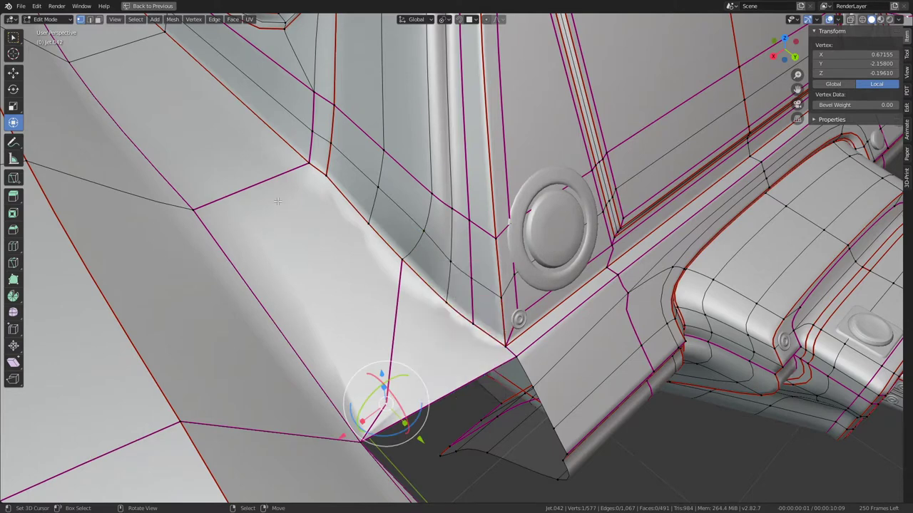
Dissolve the large junction quad and adjacent triangle into a single face
key(3)
click(340, 289)
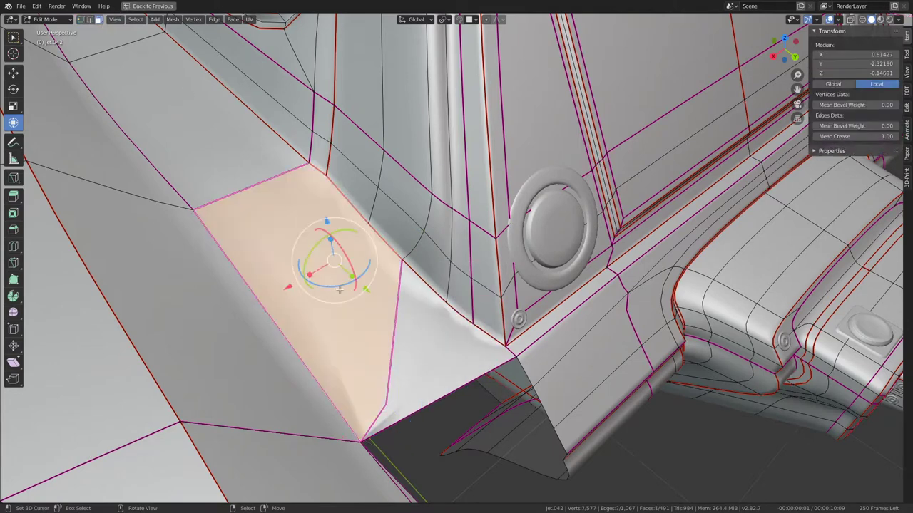
shift+click(404, 329)
key(ctrl+x)
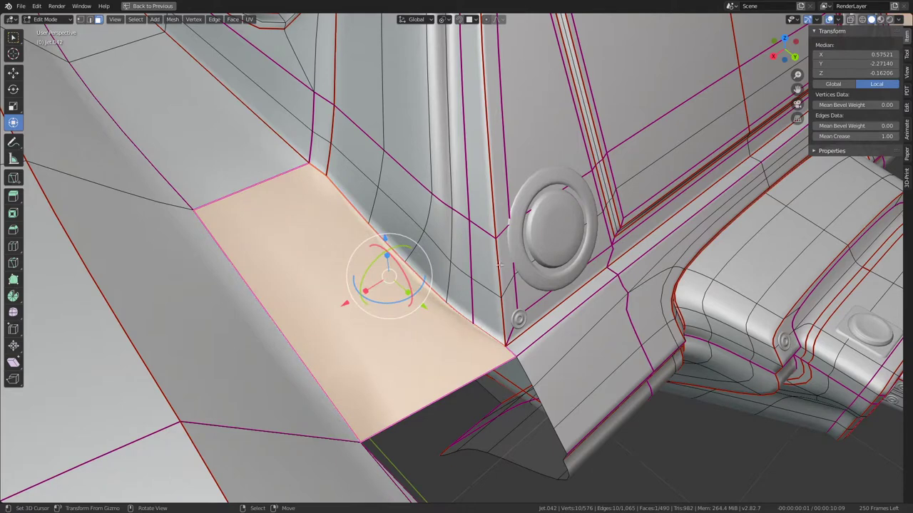
right_click(531, 270)
middle_drag(531, 269, 497, 226)
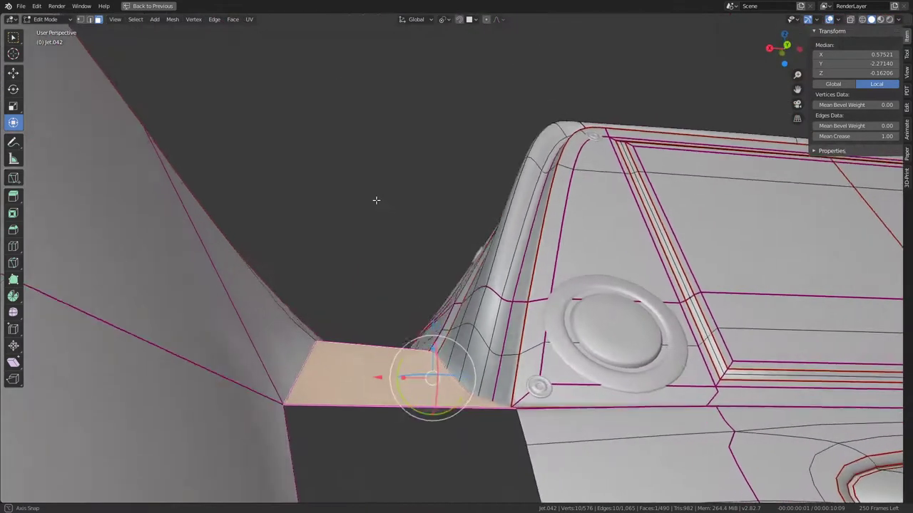
Flatten the merged face with Make Planar Faces at factor 1.000 and 200 iterations
key(q)
mouse_move(507, 224)
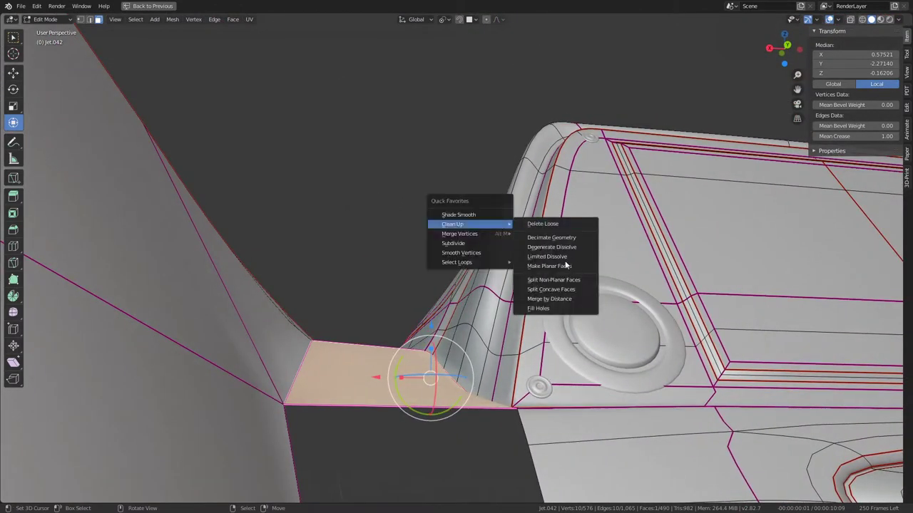
click(563, 268)
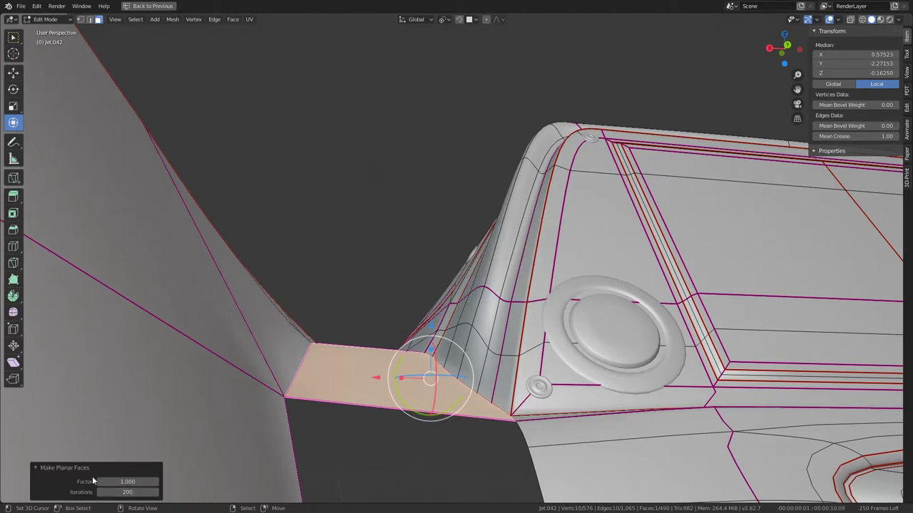
mouse_move(581, 392)
middle_down()
mouse_move(490, 378)
mouse_move(489, 343)
mouse_move(504, 303)
mouse_move(520, 379)
middle_up()
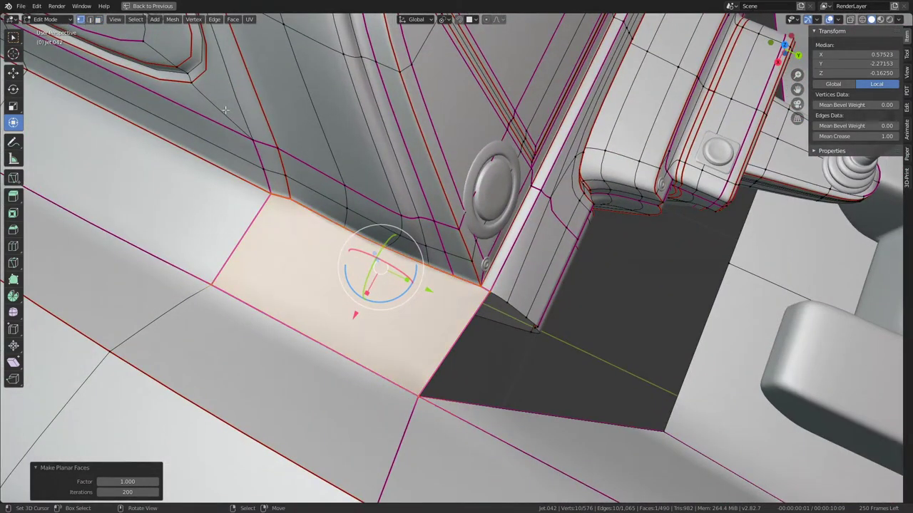
click(418, 396)
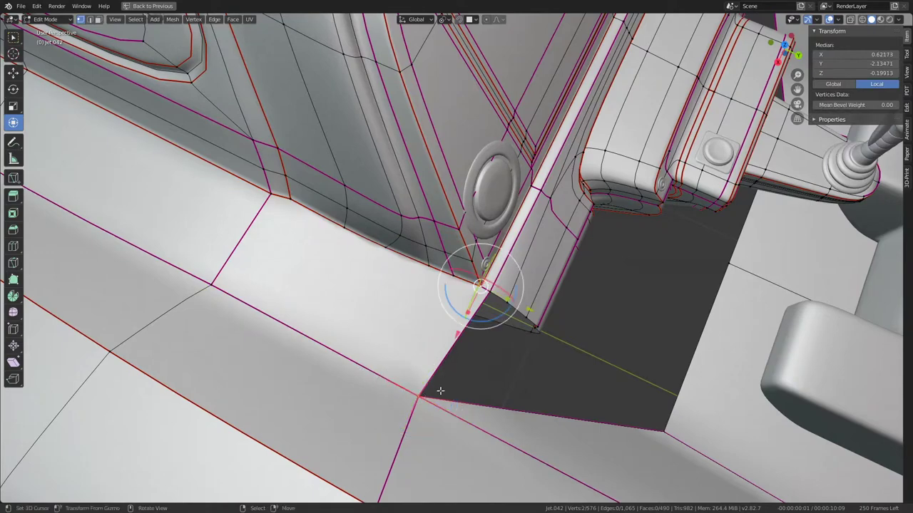
Flatten two junction vertices to zero along Y and then along Z
shift+click(500, 312)
text(sy)
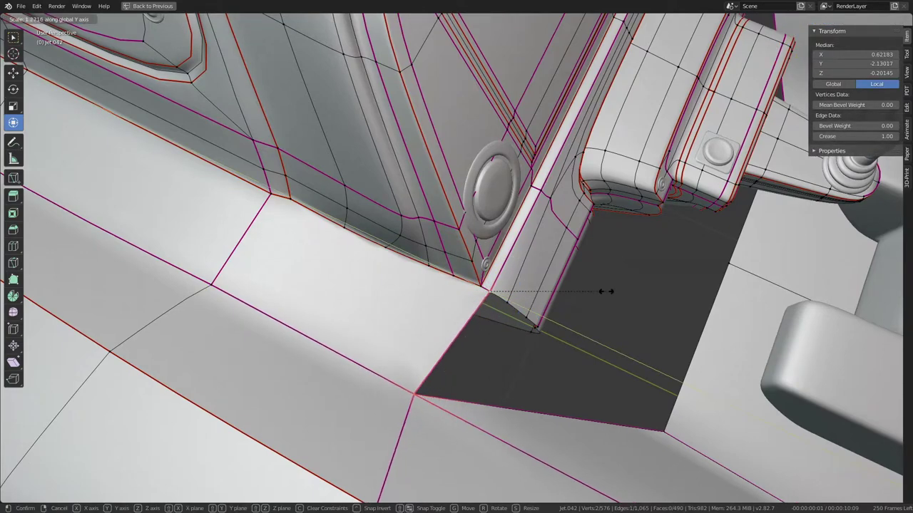
text(0)
key(Return)
mouse_move(607, 295)
middle_down()
mouse_move(505, 192)
mouse_move(463, 192)
middle_up()
text(sz)
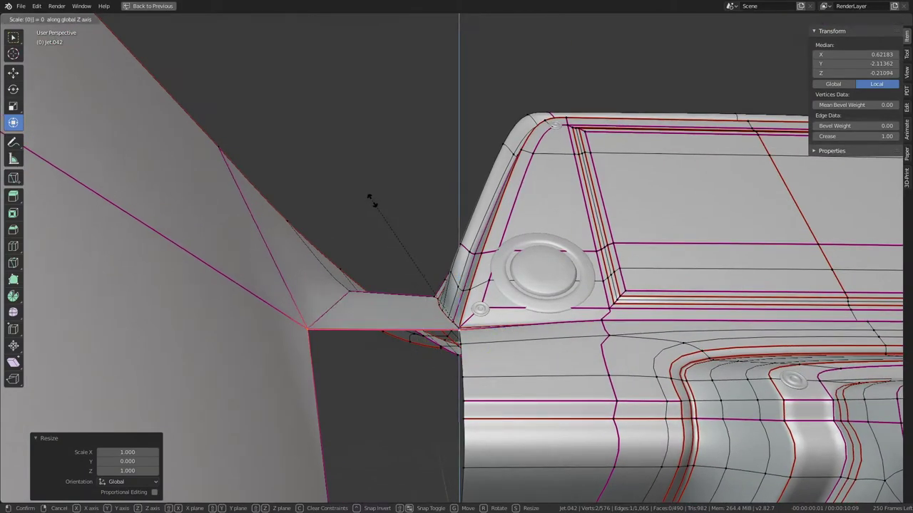
text(0)
key(Return)
middle_drag(369, 198, 396, 483)
scroll(411, 313, up, 2)
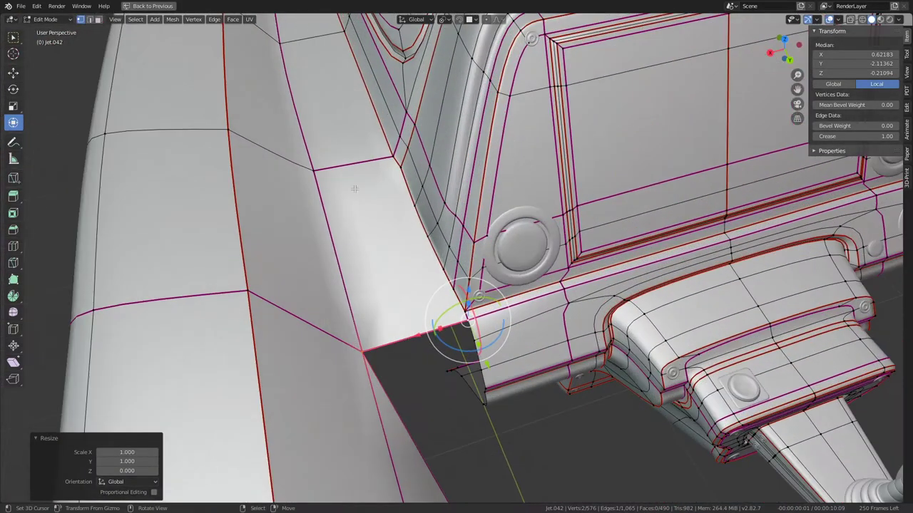
mouse_move(407, 203)
middle_down()
mouse_move(397, 137)
mouse_move(652, 369)
mouse_move(582, 174)
mouse_move(414, 225)
middle_up()
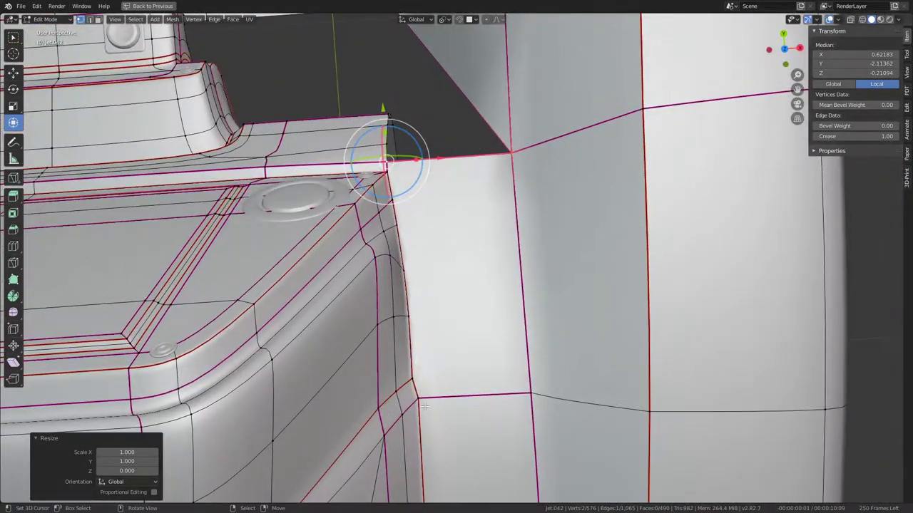
Select the edge column up to the corner vertex and scale it to zero along X
click(417, 397)
ctrl+click(385, 162)
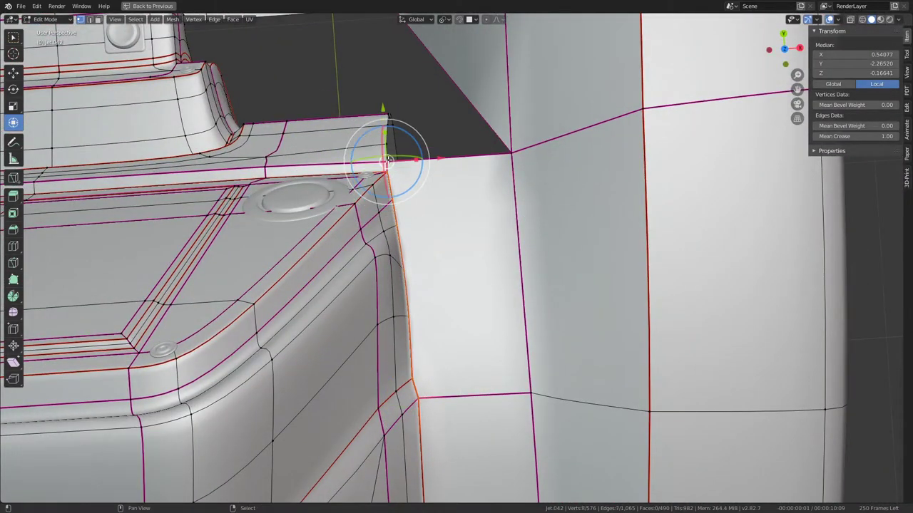
key(s)
key(x)
key(0)
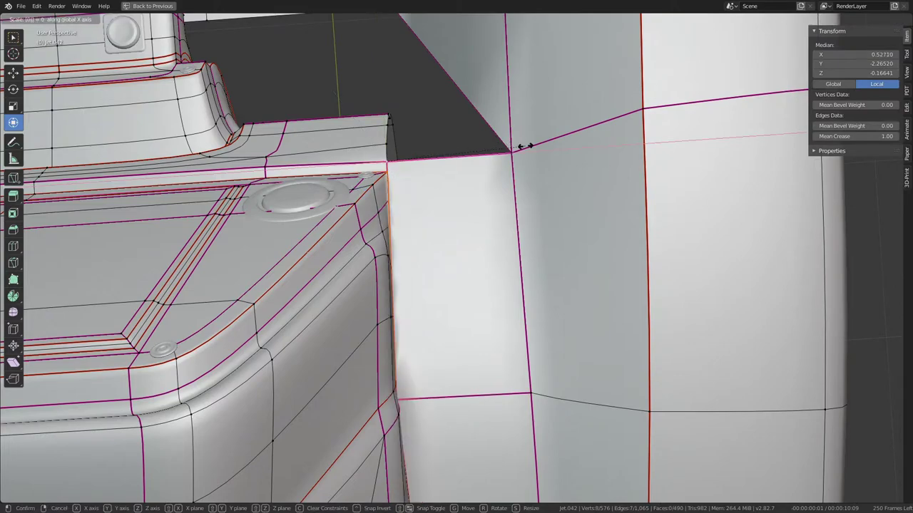
key(Return)
Shift the flattened column along X, then flatten the selection along X again
mouse_move(432, 187)
middle_down()
mouse_move(517, 206)
mouse_move(583, 254)
middle_up()
key(g)
key(x)
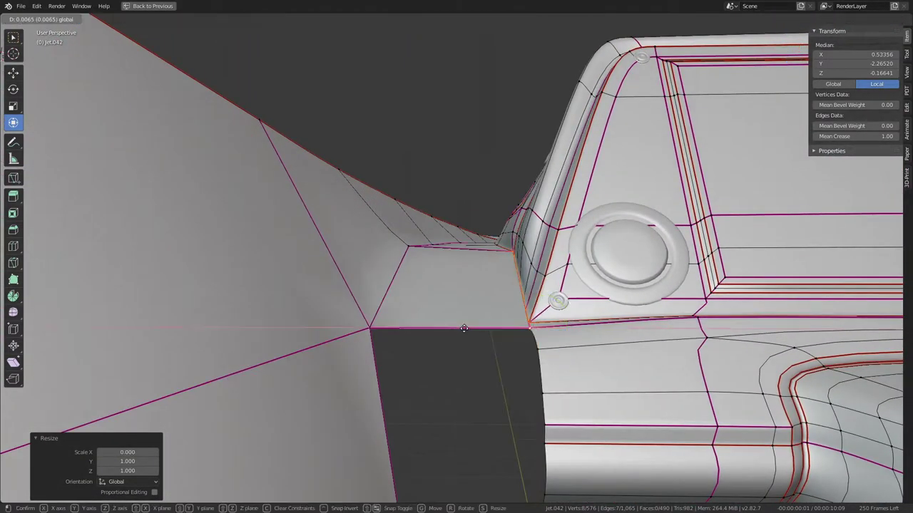
click(476, 328)
middle_drag(475, 328, 501, 219)
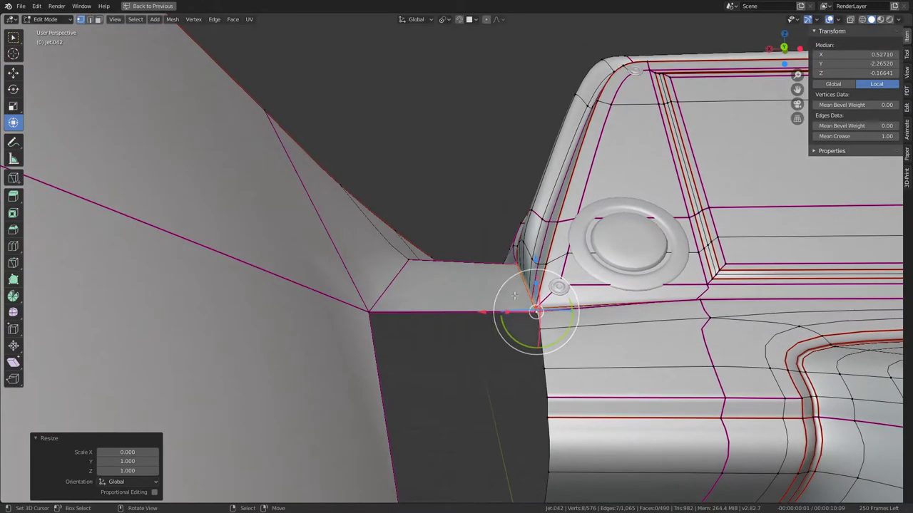
key(s)
key(x)
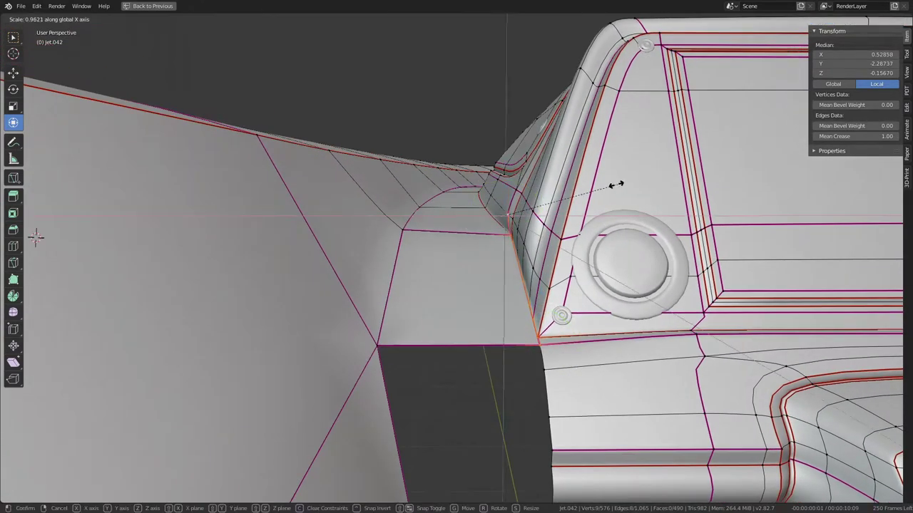
key(Return)
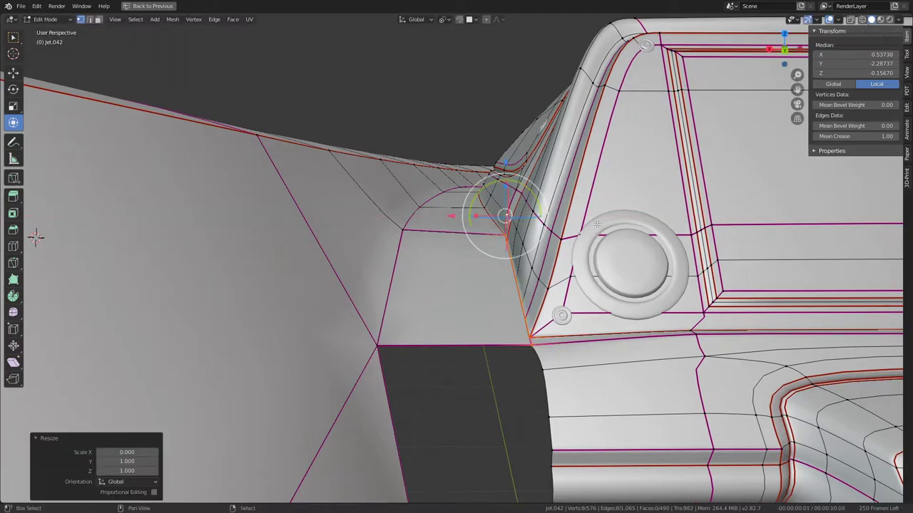
Check the smoothed junction in Object Mode, then return to Edit Mode
key(Tab)
middle_drag(397, 230, 418, 265)
scroll(397, 314, up, 3)
mouse_move(397, 314)
middle_down()
mouse_move(396, 231)
mouse_move(411, 217)
mouse_move(503, 218)
mouse_move(467, 258)
mouse_move(387, 285)
middle_up()
key(Tab)
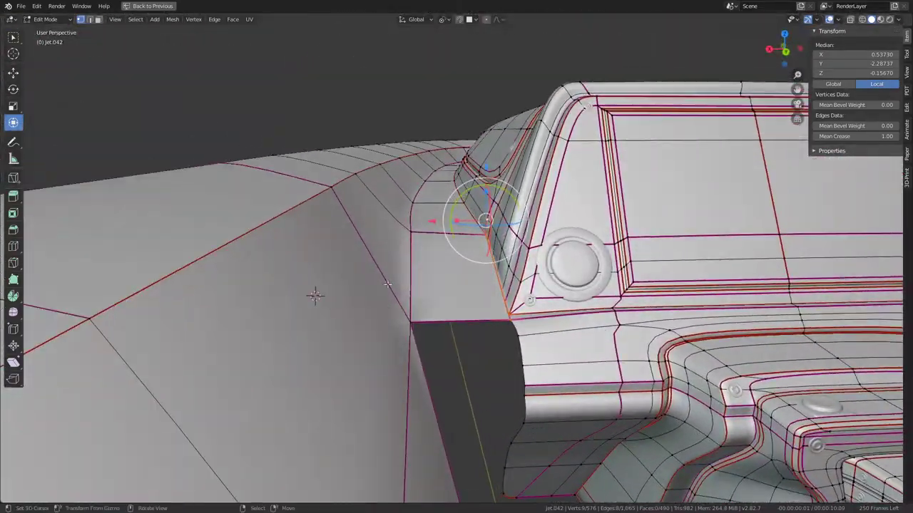
Level the rim corner edge to zero along Z, then clear the selection
click(409, 320)
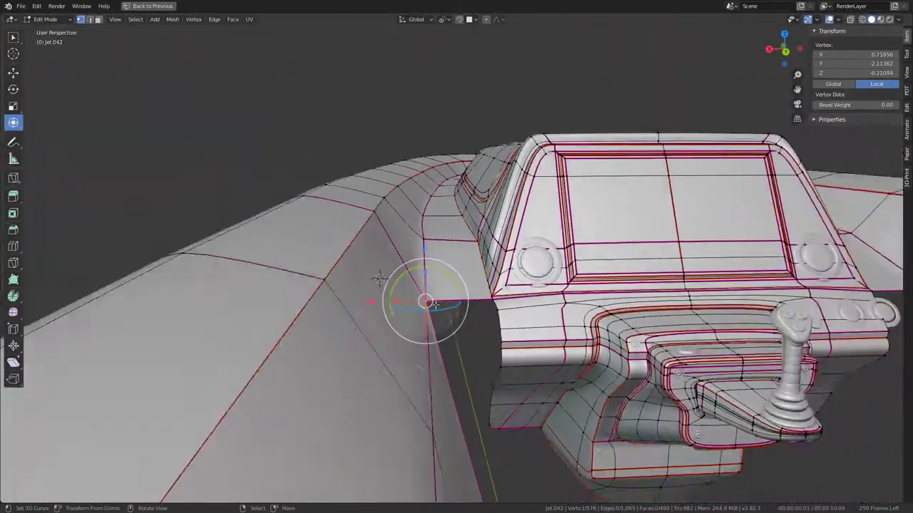
middle_drag(409, 320, 425, 314)
middle_drag(437, 223, 497, 255)
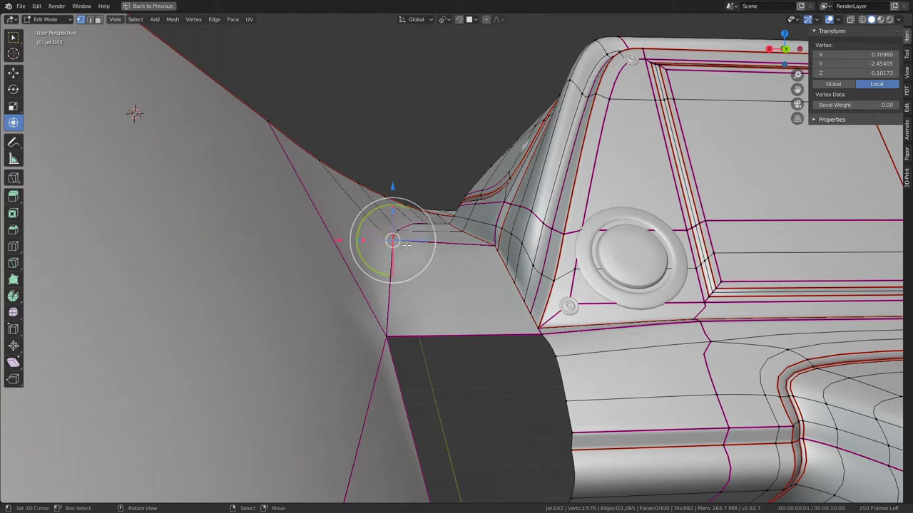
shift+click(497, 242)
key(s)
key(z)
text(0)
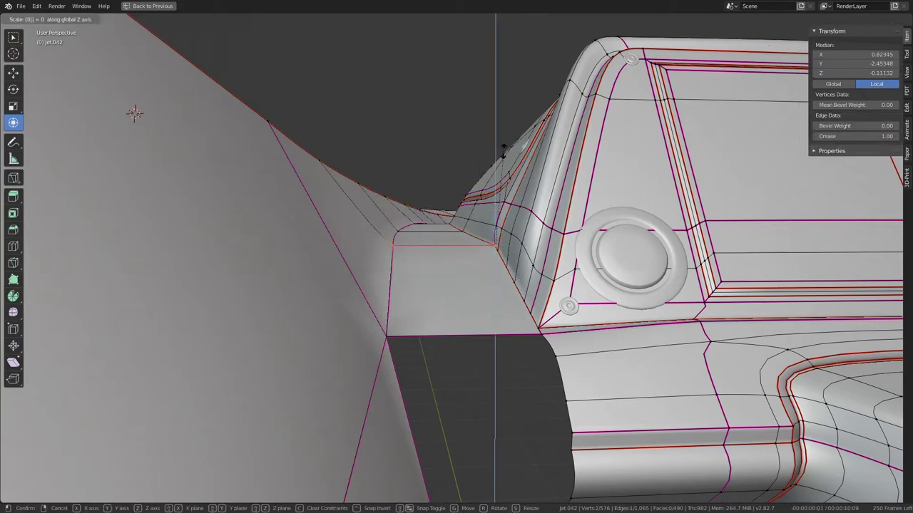
key(Return)
middle_drag(415, 202, 310, 138)
scroll(510, 294, up, 3)
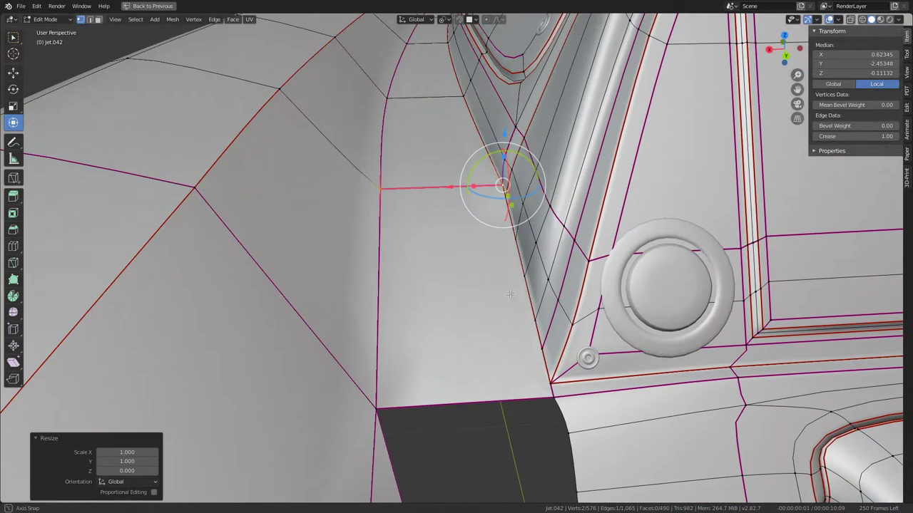
key(alt+a)
Toggle modes and orbit around the rim–dashboard junction to inspect its shading
key(Tab)
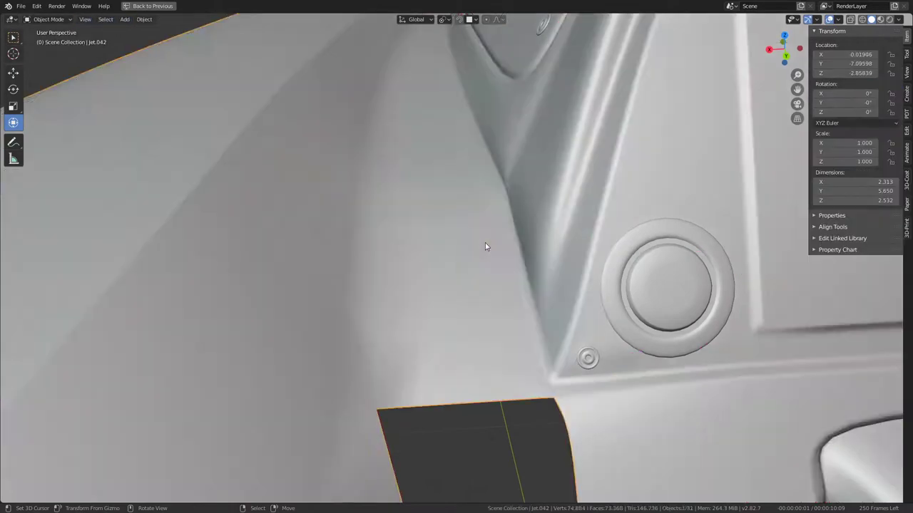
mouse_move(485, 247)
middle_down()
mouse_move(475, 277)
mouse_move(448, 182)
middle_up()
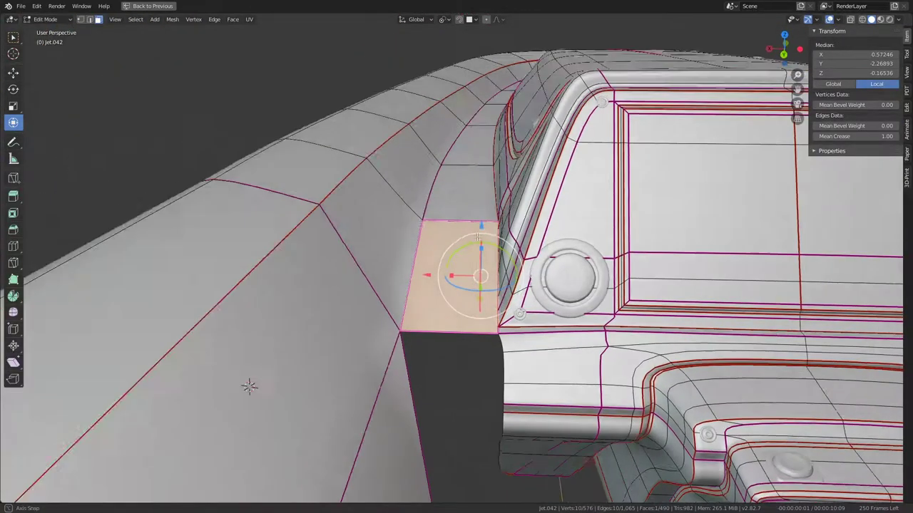
middle_drag(477, 238, 471, 173)
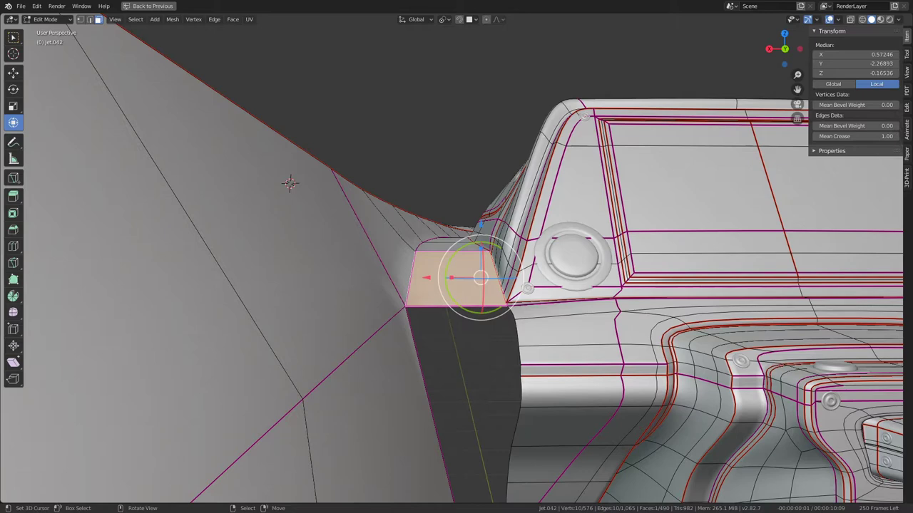
mouse_move(289, 183)
middle_down()
mouse_move(533, 462)
mouse_move(308, 450)
middle_up()
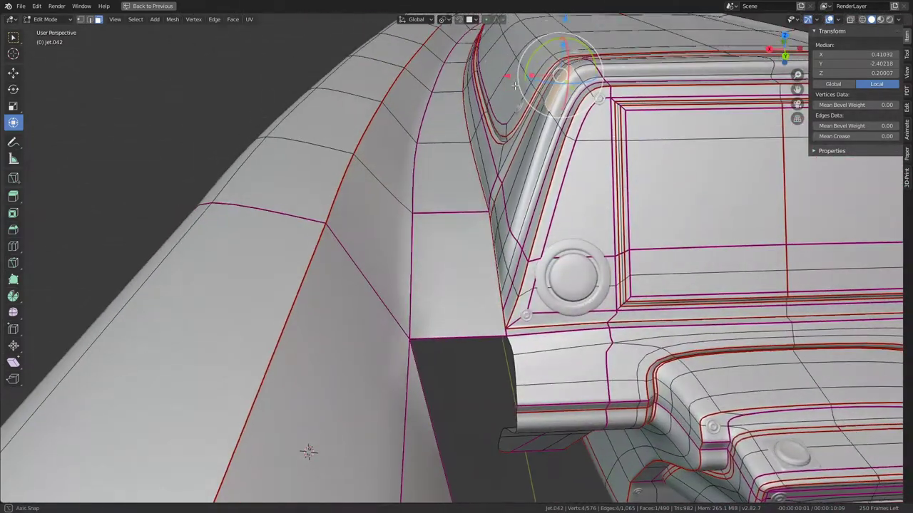
middle_drag(515, 86, 542, 126)
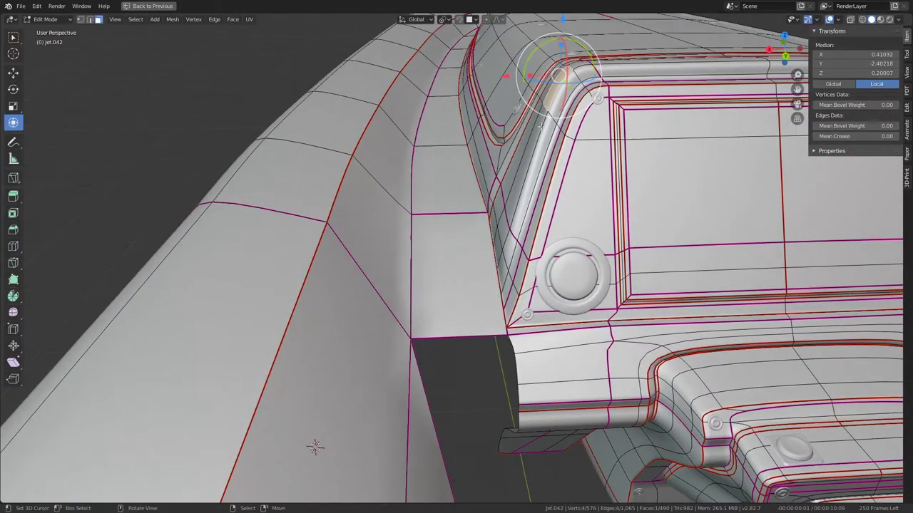
mouse_move(472, 253)
middle_down()
mouse_move(483, 312)
mouse_move(442, 256)
middle_up()
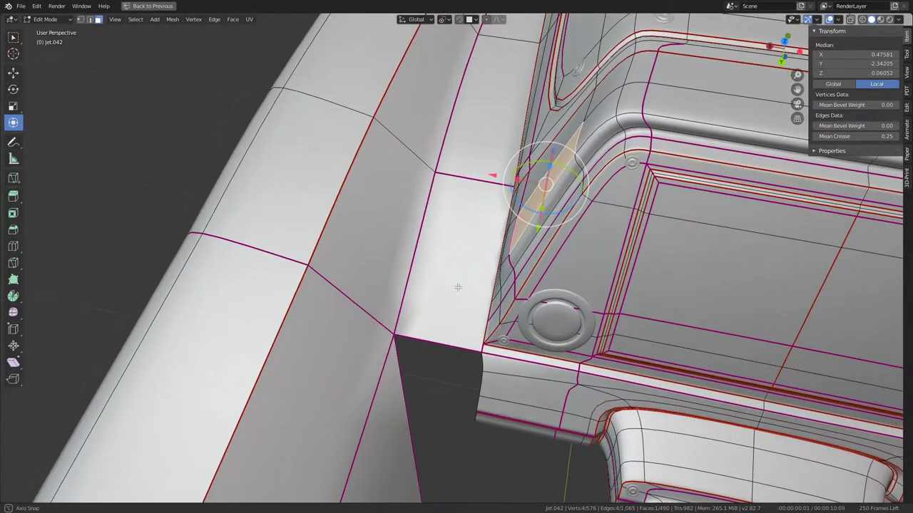
Select a path of faces along the left rim pillar beside the dashboard
shift+click(374, 242)
middle_drag(460, 181, 616, 167)
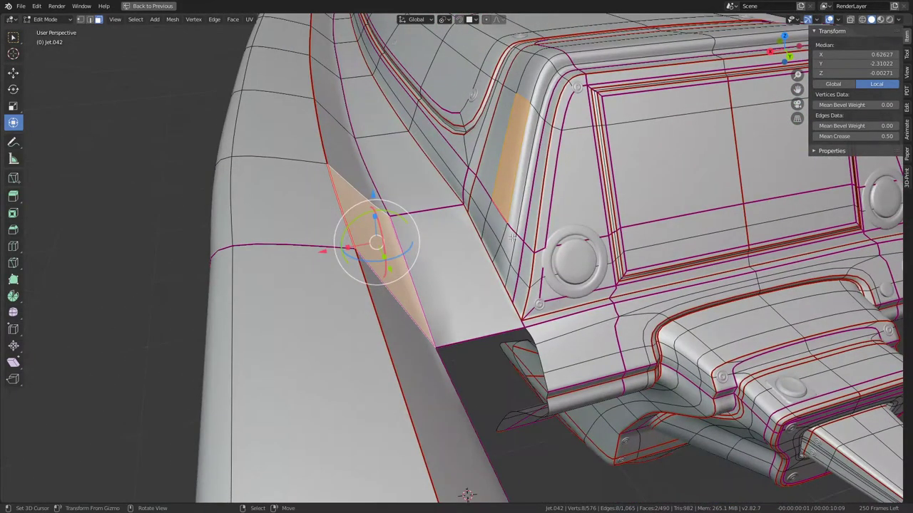
click(515, 172)
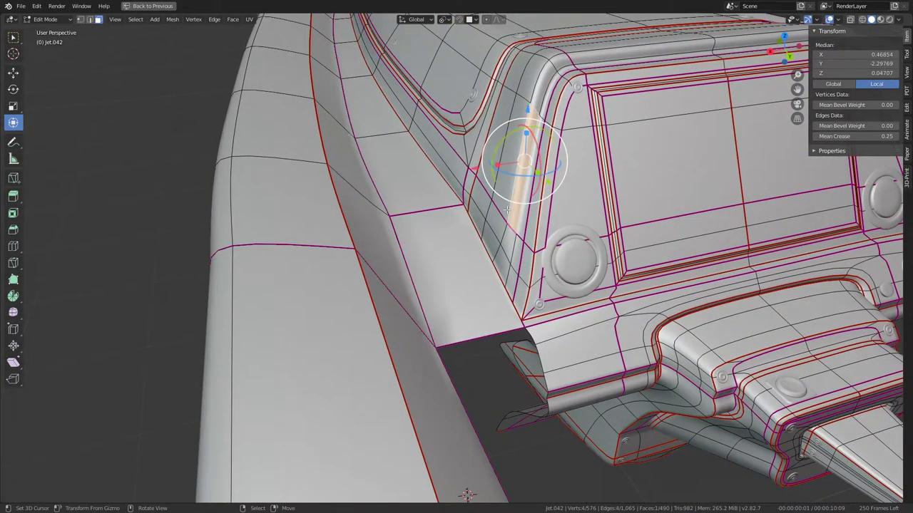
ctrl+click(488, 241)
Delete the stray face and the leftover vertex at the rim–dashboard junction
right_click(568, 191)
click(568, 191)
mouse_move(336, 322)
middle_down()
mouse_move(296, 218)
mouse_move(636, 219)
middle_up()
click(368, 126)
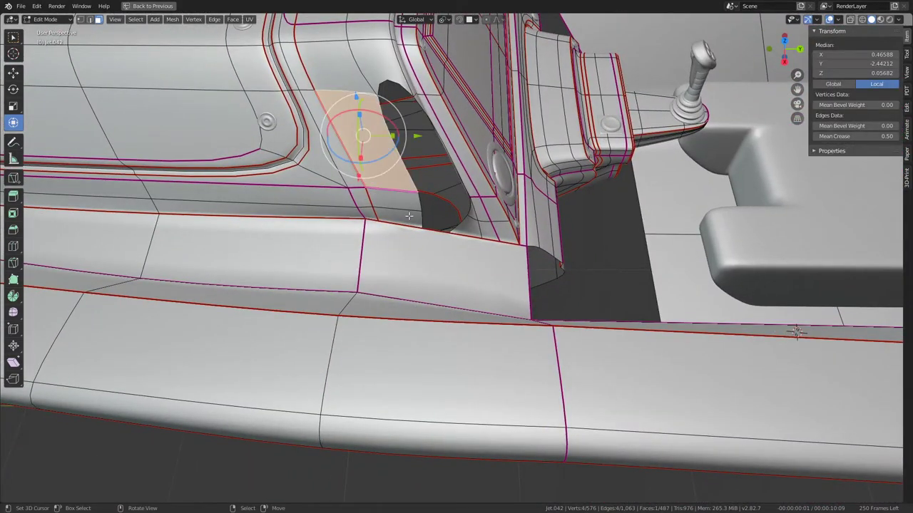
key(x)
click(397, 217)
click(474, 214)
key(x)
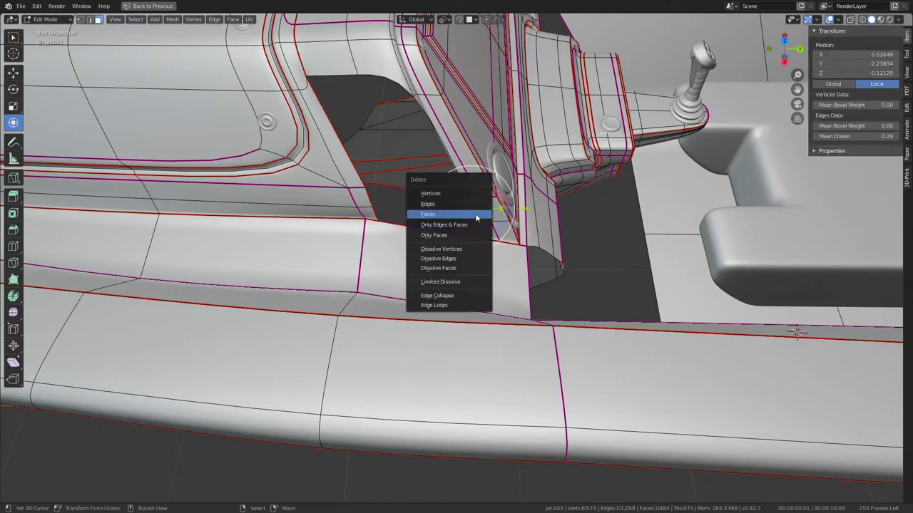
click(474, 214)
middle_drag(474, 214, 549, 141)
key(x)
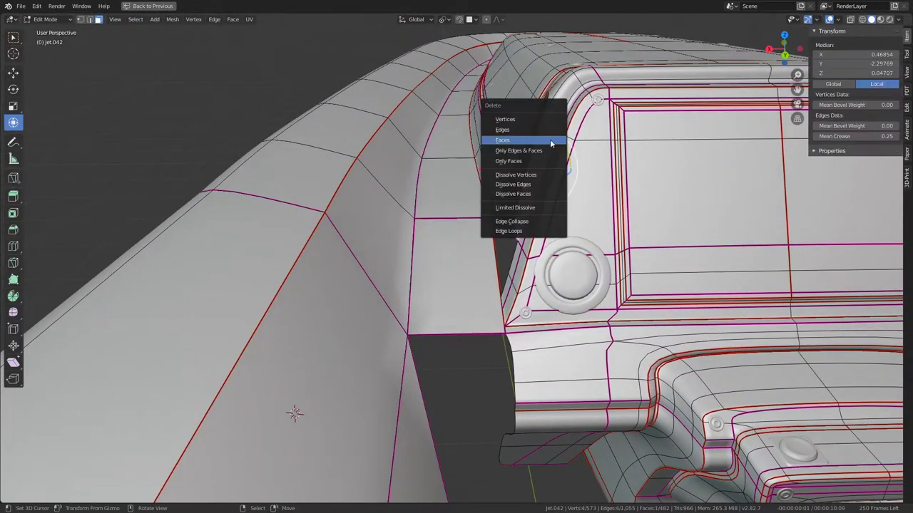
Subdivide the diagonal edge across the two neighbouring rim faces with one cut
click(368, 246)
shift+click(441, 240)
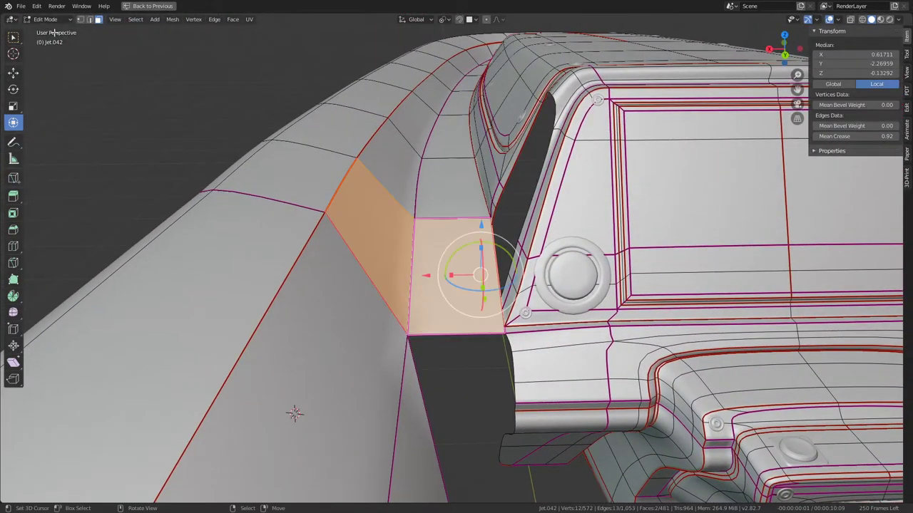
click(90, 19)
click(367, 274)
key(q)
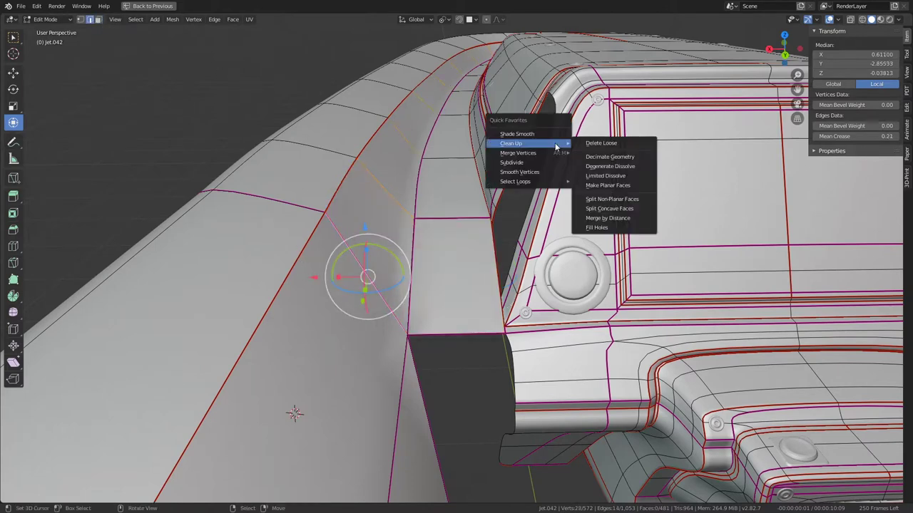
click(524, 163)
middle_drag(524, 163, 403, 257)
scroll(403, 257, down, 5)
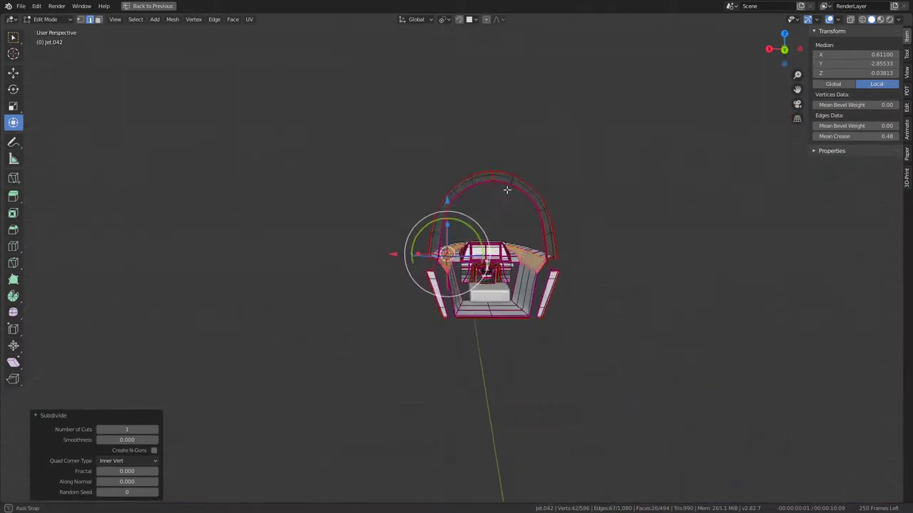
scroll(403, 257, up, 6)
Slide an edge loop along the rim and grow the selection near the junction
alt+click(383, 312)
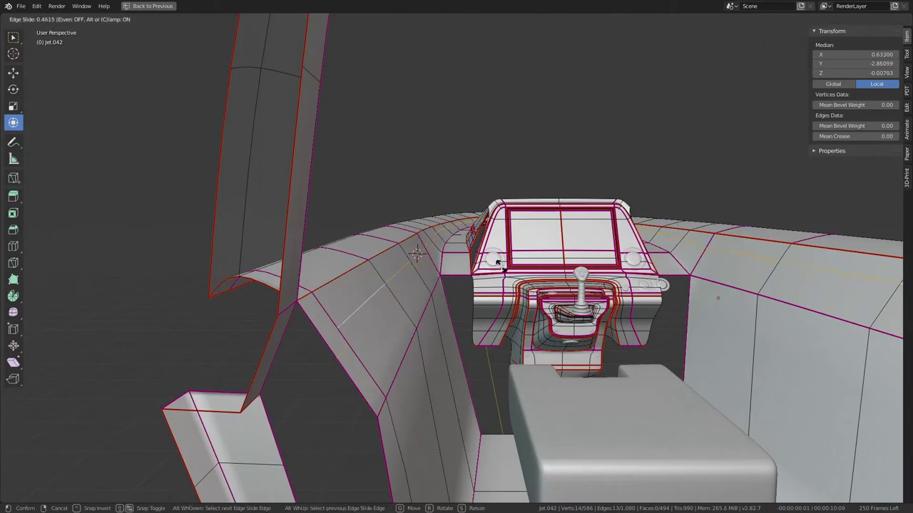
key(Escape)
scroll(417, 253, up, 5)
mouse_move(377, 249)
middle_down()
mouse_move(453, 425)
mouse_move(736, 318)
middle_up()
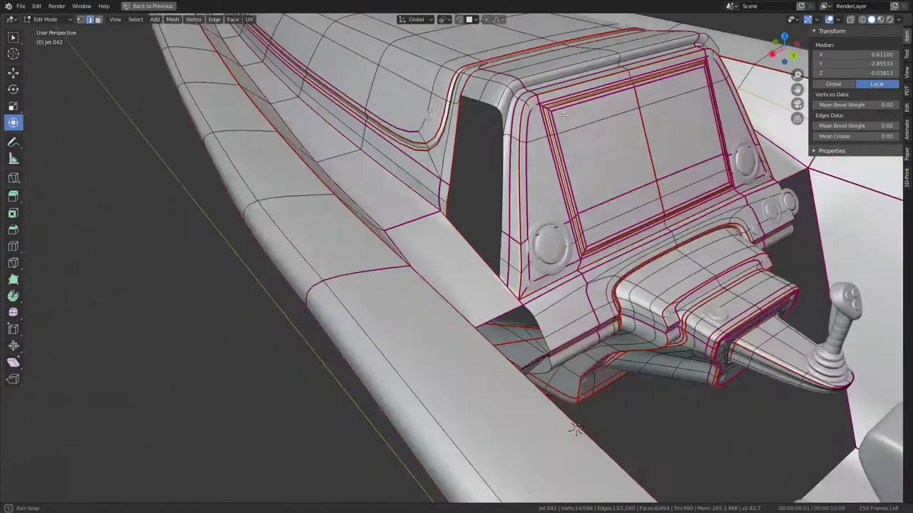
alt+click(393, 83)
key(ctrl+KP_Add)
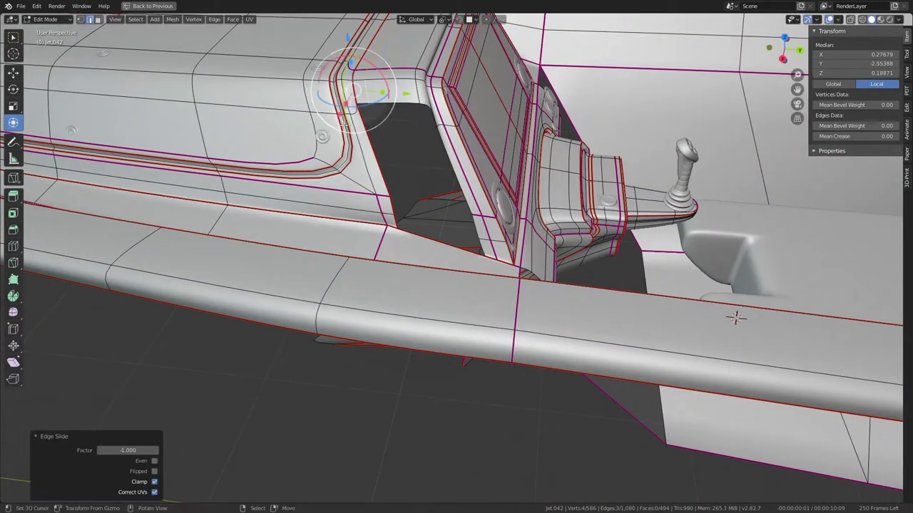
key(q)
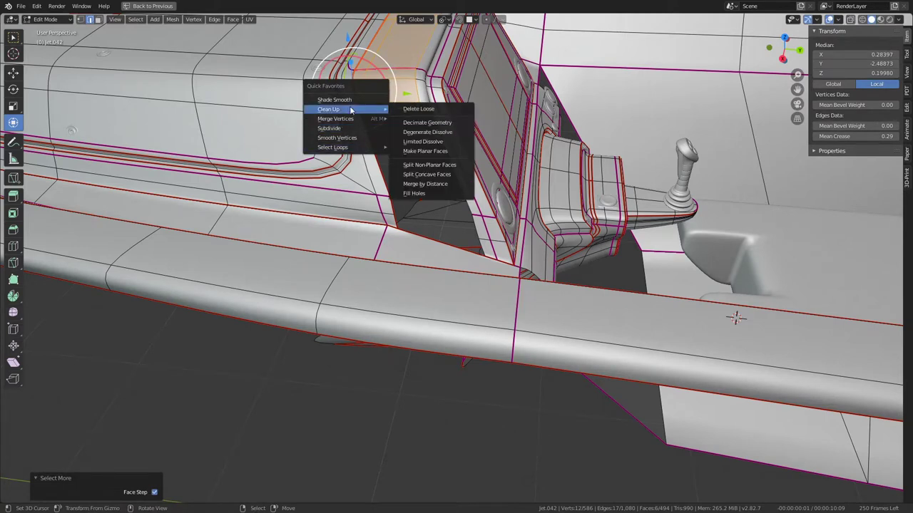
mouse_move(336, 119)
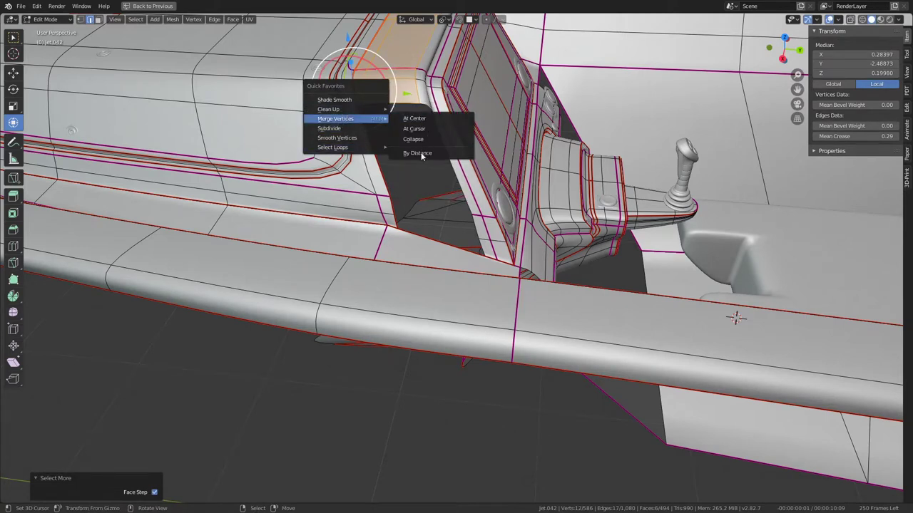
Merge vertices by distance, slide the edge loop, and fill a rim edge with a face
click(417, 152)
mouse_move(417, 153)
middle_down()
mouse_move(428, 164)
mouse_move(416, 241)
mouse_move(409, 199)
middle_up()
scroll(440, 178, up, 4)
key(g)
key(g)
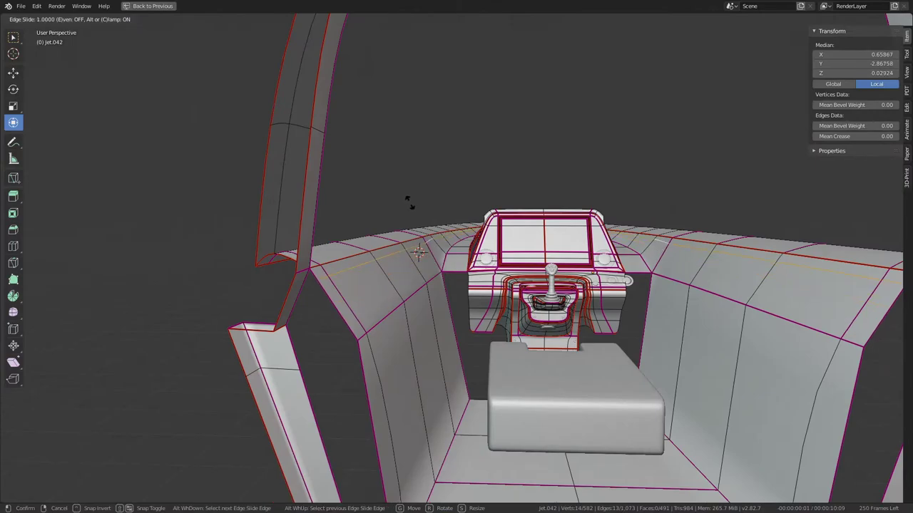
click(411, 209)
mouse_move(411, 208)
middle_down()
mouse_move(592, 332)
mouse_move(563, 336)
middle_up()
click(491, 298)
middle_drag(491, 298, 492, 267)
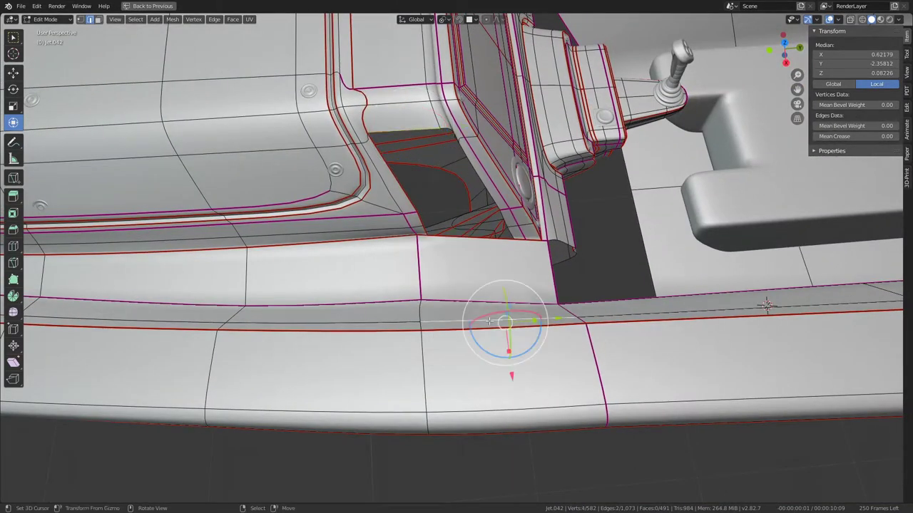
key(f)
Orbit around the cockpit side and dashboard to inspect the junction
mouse_move(489, 321)
middle_down()
mouse_move(407, 202)
mouse_move(411, 223)
mouse_move(431, 214)
mouse_move(432, 235)
middle_up()
key(KP_0)
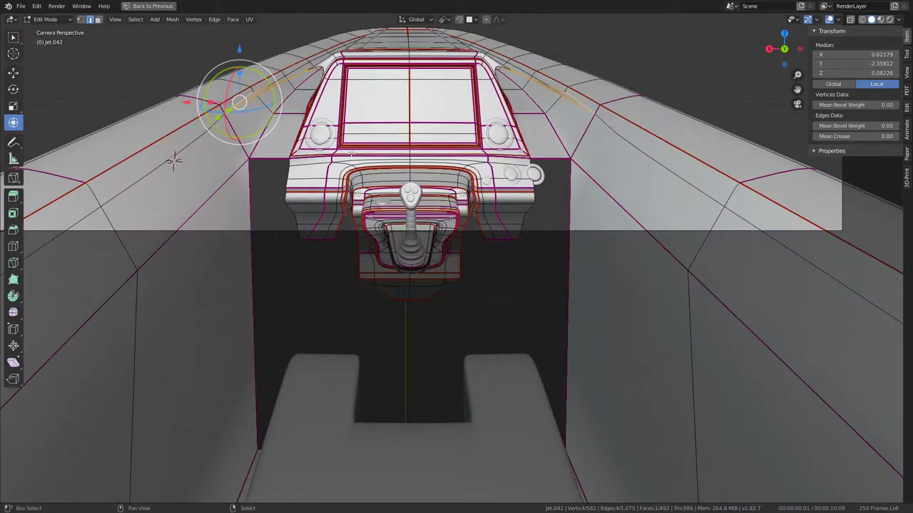
scroll(351, 151, up, 3)
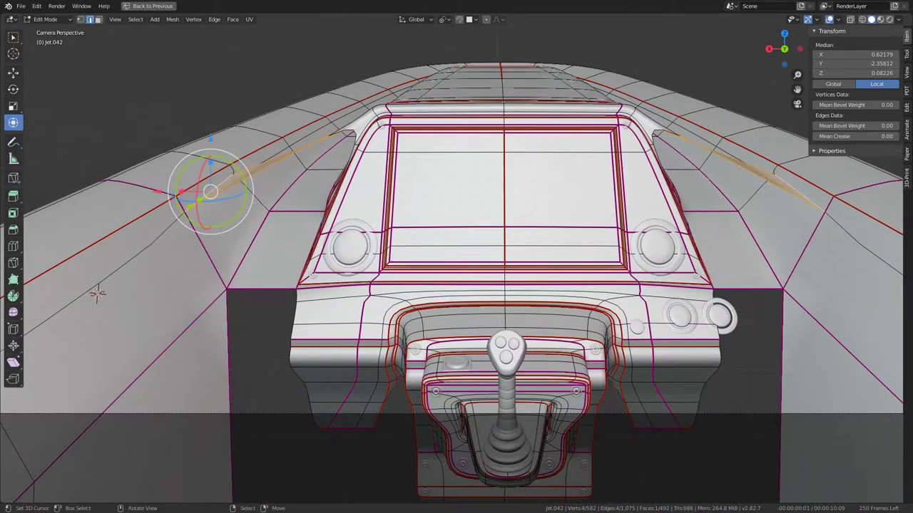
mouse_move(422, 178)
middle_down()
mouse_move(432, 224)
mouse_move(348, 319)
middle_up()
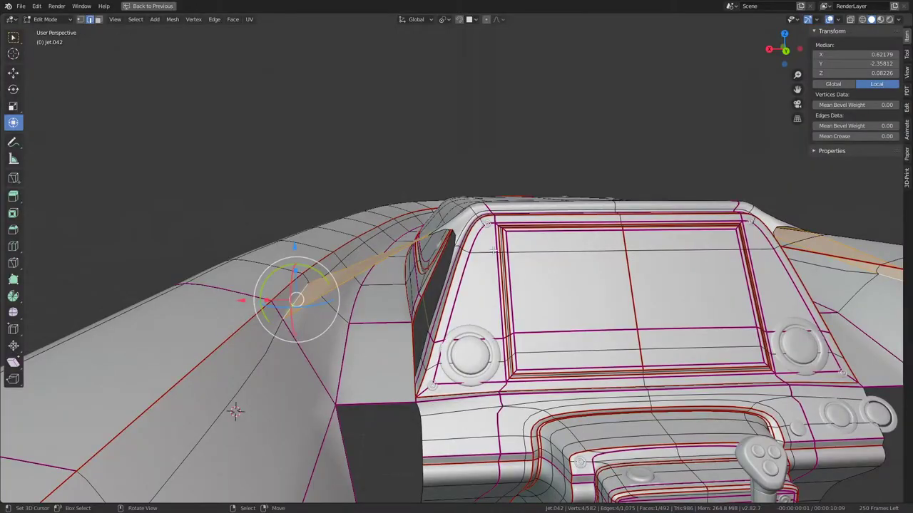
mouse_move(492, 249)
middle_down()
mouse_move(593, 276)
mouse_move(235, 375)
mouse_move(509, 229)
middle_up()
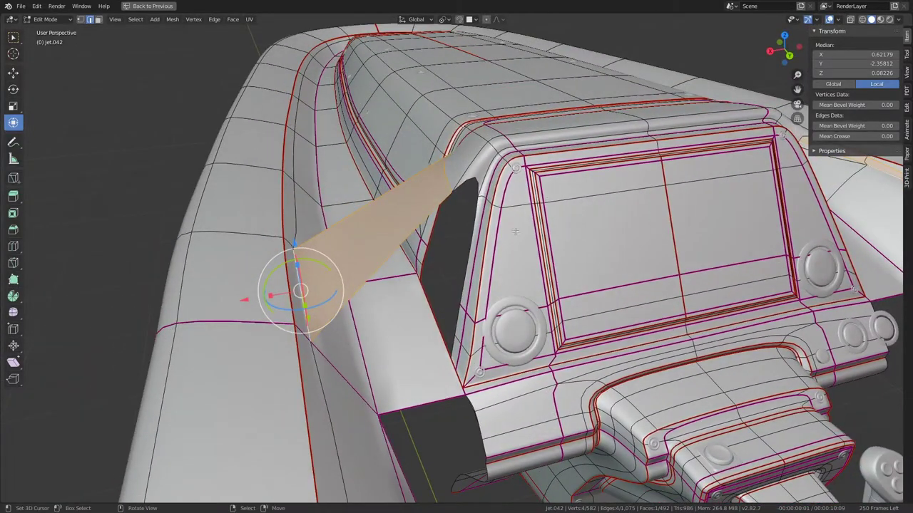
mouse_move(438, 212)
middle_down()
mouse_move(419, 174)
mouse_move(426, 189)
middle_up()
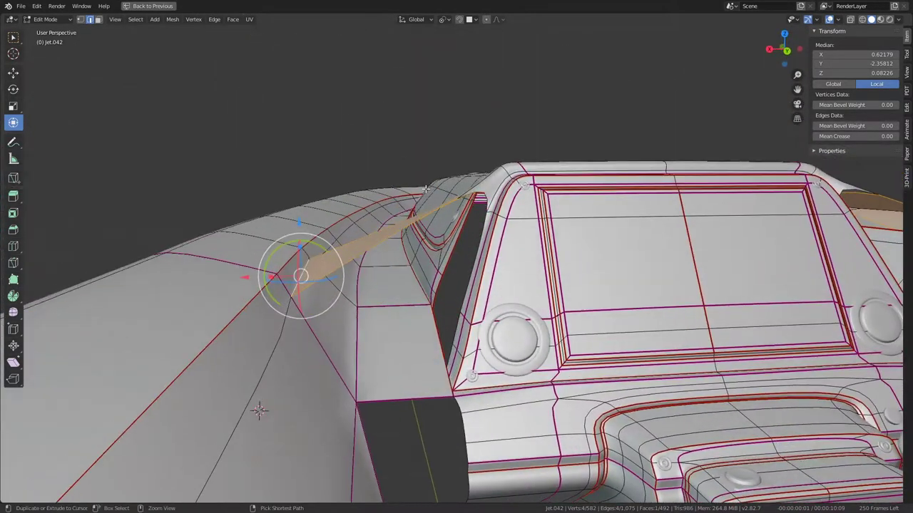
Undo two junction edits, redo one, and pick the junction face beside the dashboard
key(ctrl+z)
key(ctrl+z)
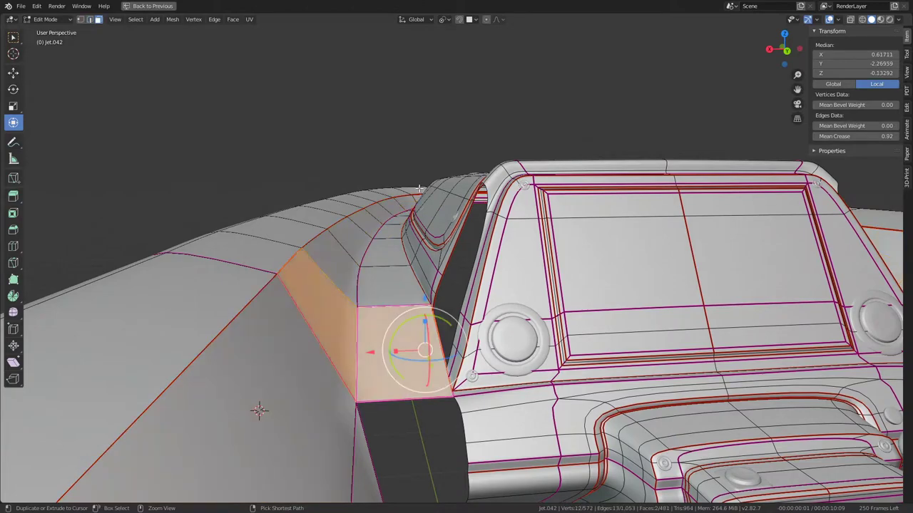
key(ctrl+z)
key(ctrl+z)
key(ctrl+shift+z)
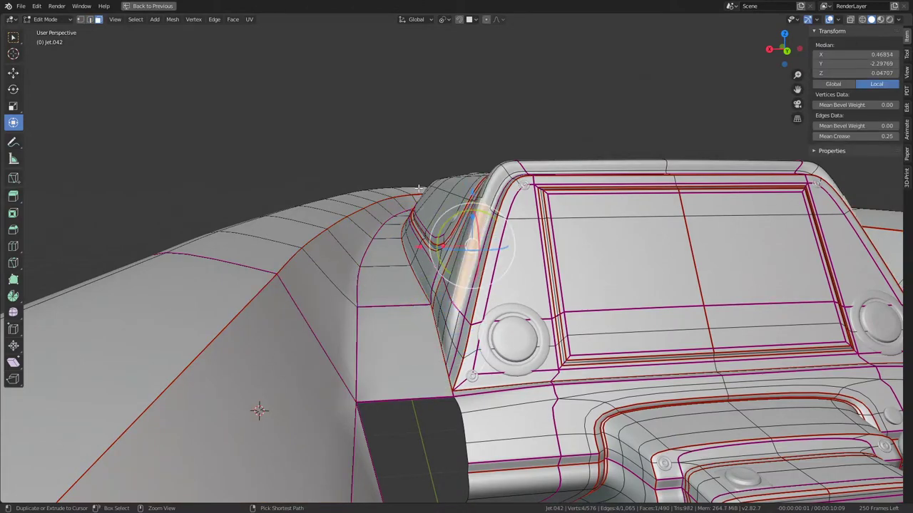
key(Tab)
mouse_move(452, 191)
middle_down()
mouse_move(522, 293)
mouse_move(452, 221)
mouse_move(397, 236)
mouse_move(418, 305)
mouse_move(554, 275)
middle_up()
key(Tab)
click(417, 305)
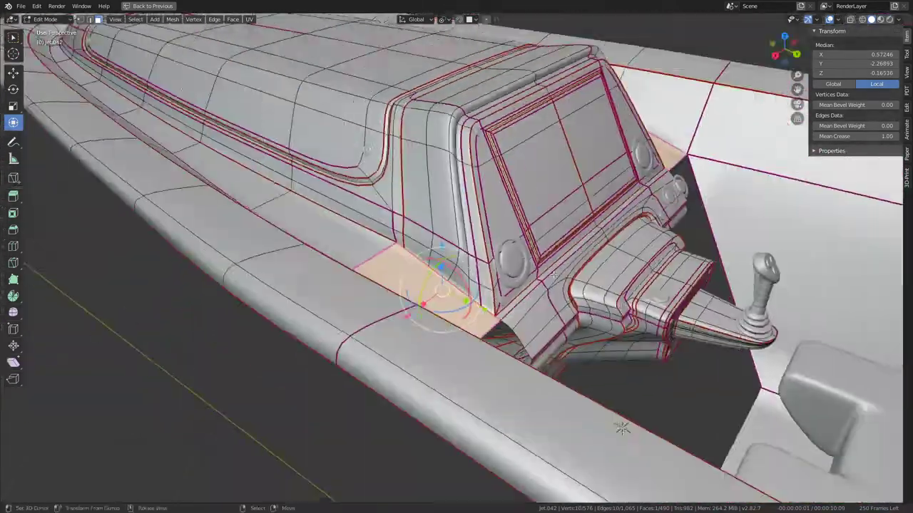
Inset the junction face with about 0.014 thickness and shift it slightly along X
key(KP_Decimal)
key(ctrl+f)
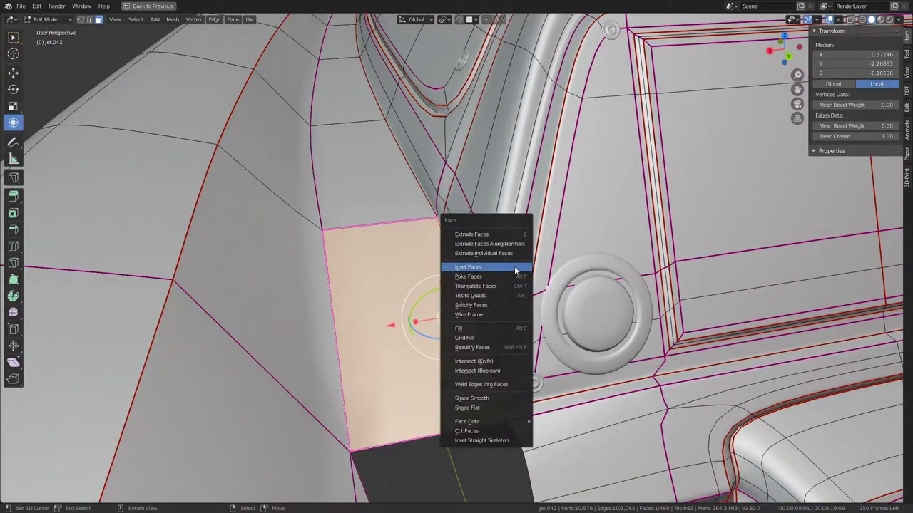
click(514, 269)
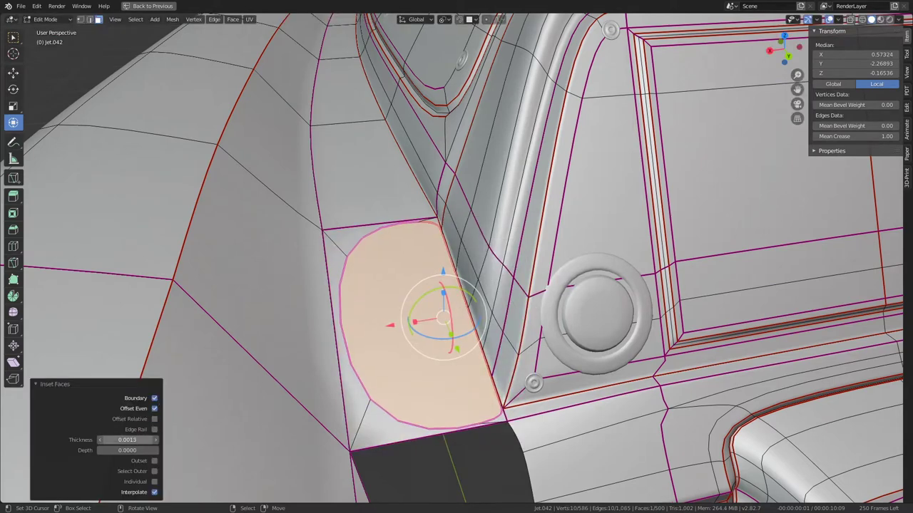
drag(127, 440, 143, 440)
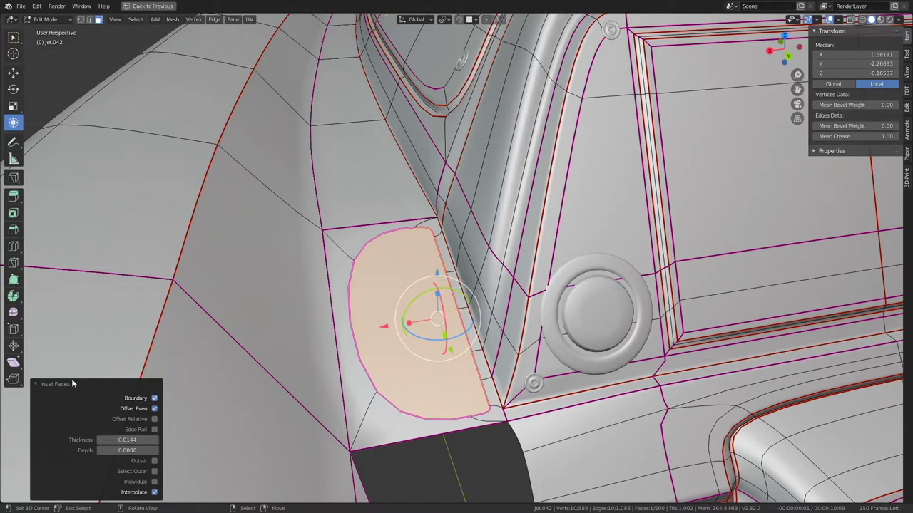
mouse_move(72, 384)
middle_down()
mouse_move(375, 235)
mouse_move(436, 276)
middle_up()
key(g)
key(x)
click(375, 299)
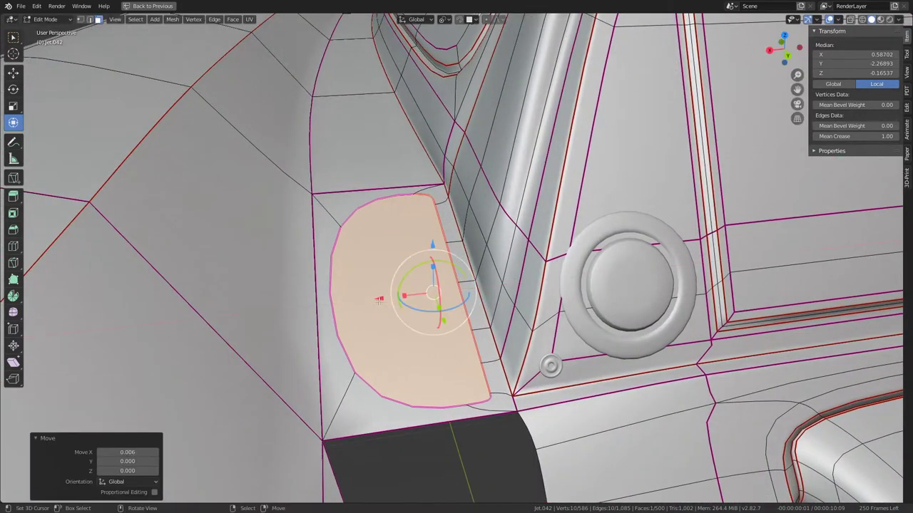
Inset the rim face loop plus the lower junction face at about 0.0167 thickness
mouse_move(379, 298)
middle_down()
mouse_move(86, 399)
mouse_move(521, 285)
mouse_move(528, 312)
mouse_move(338, 349)
mouse_move(332, 430)
mouse_move(311, 404)
middle_up()
scroll(502, 320, up, 3)
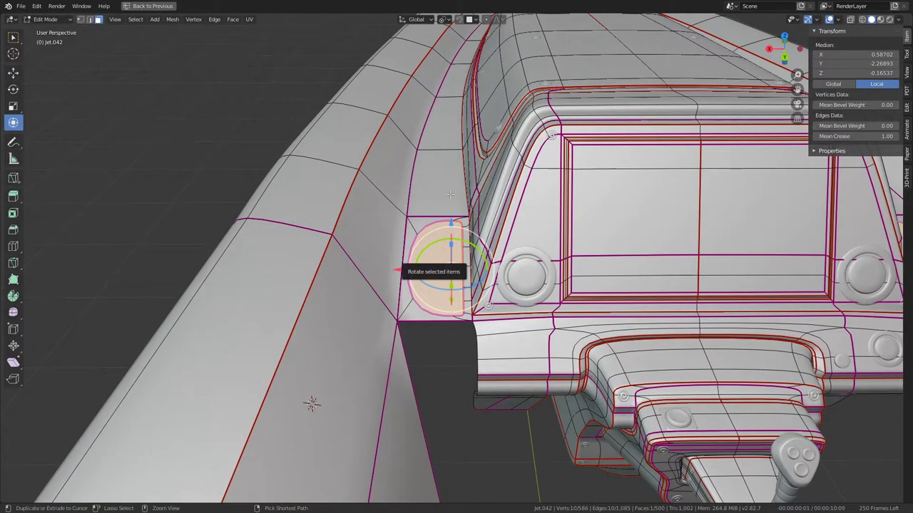
key(ctrl+u)
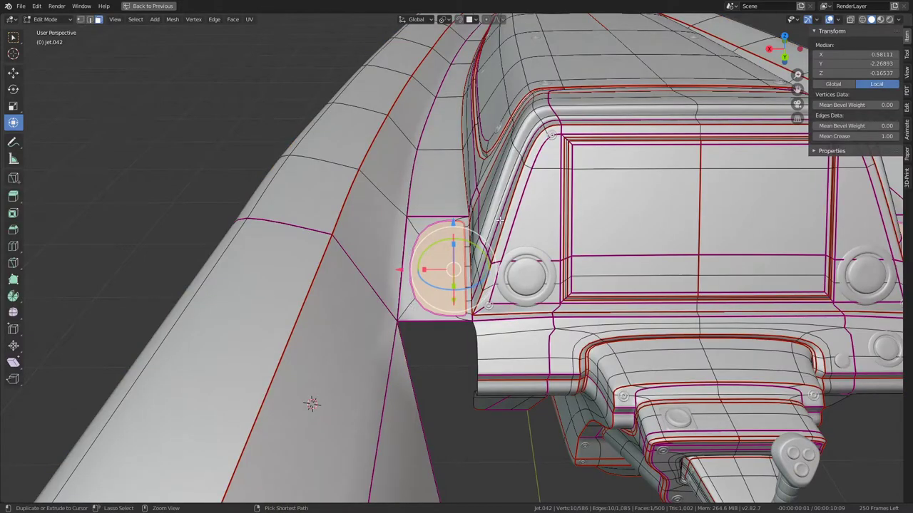
alt+click(431, 214)
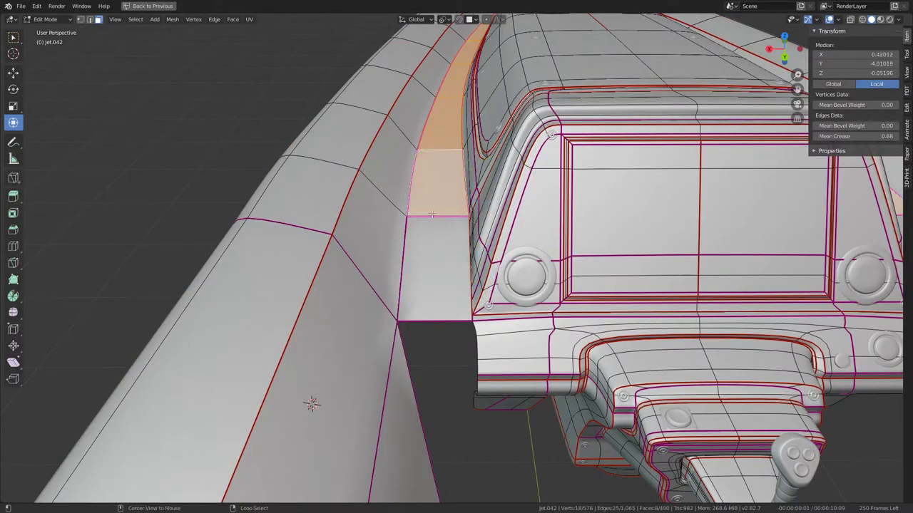
shift+click(439, 269)
scroll(438, 269, up, 3)
right_click(540, 246)
click(540, 246)
click(540, 246)
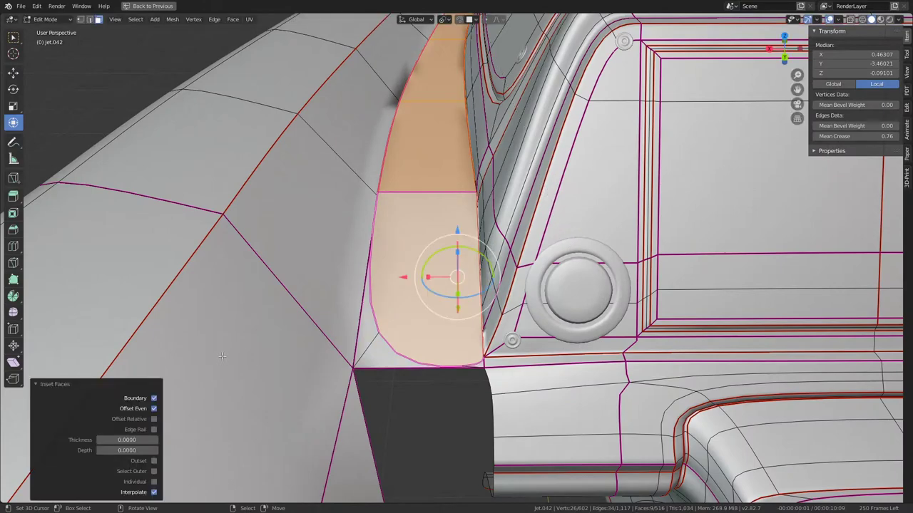
drag(127, 440, 143, 440)
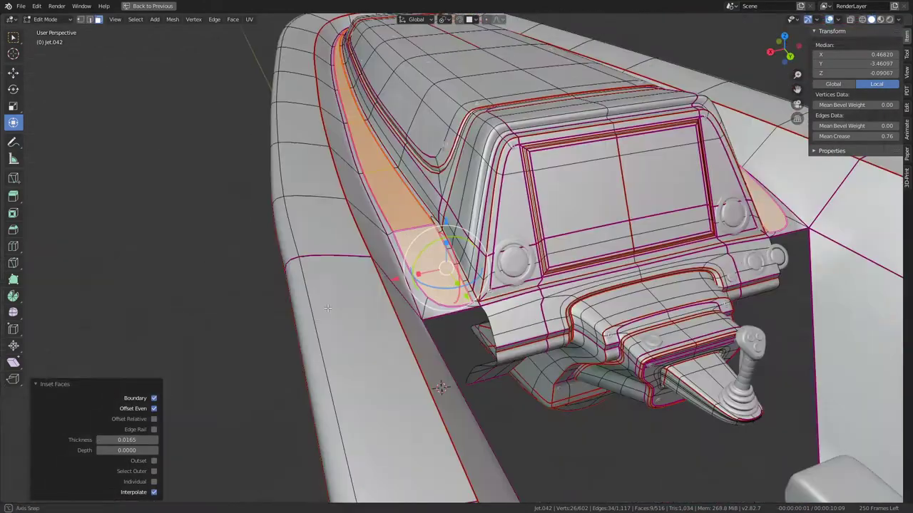
Pick a leftover face in the inset area and move it along X
mouse_move(152, 440)
middle_down()
mouse_move(511, 255)
mouse_move(348, 331)
middle_up()
scroll(348, 332, up, 3)
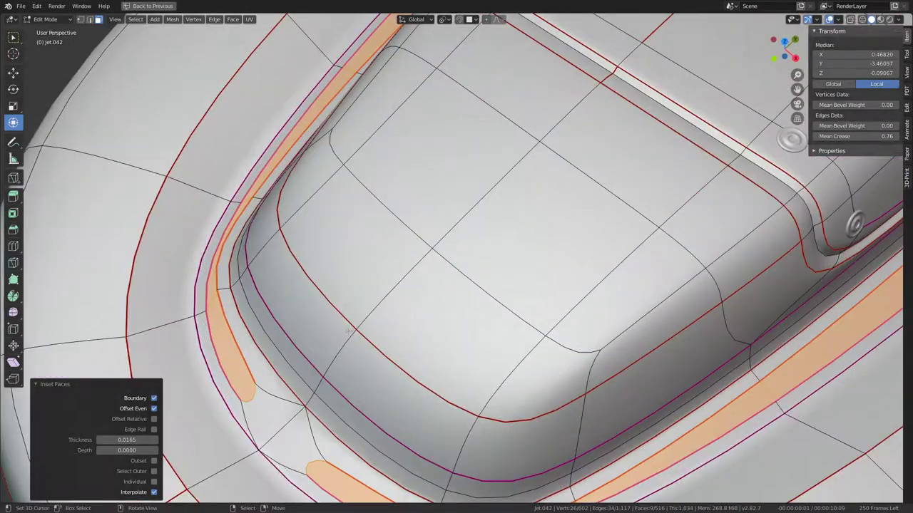
click(318, 414)
scroll(314, 424, down, 3)
drag(419, 381, 376, 364)
Delete the chosen faces, then select and frame the inset junction face beside the dashboard
key(x)
click(497, 325)
middle_drag(497, 326, 288, 303)
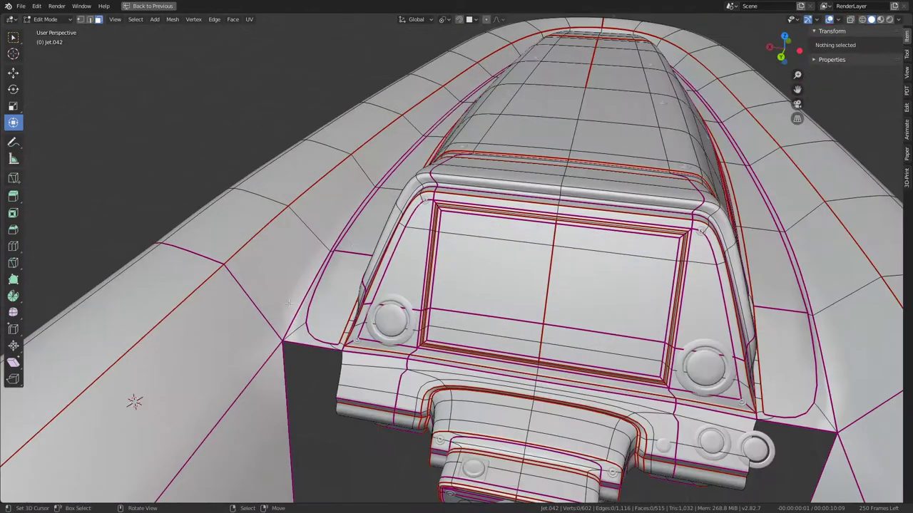
click(308, 307)
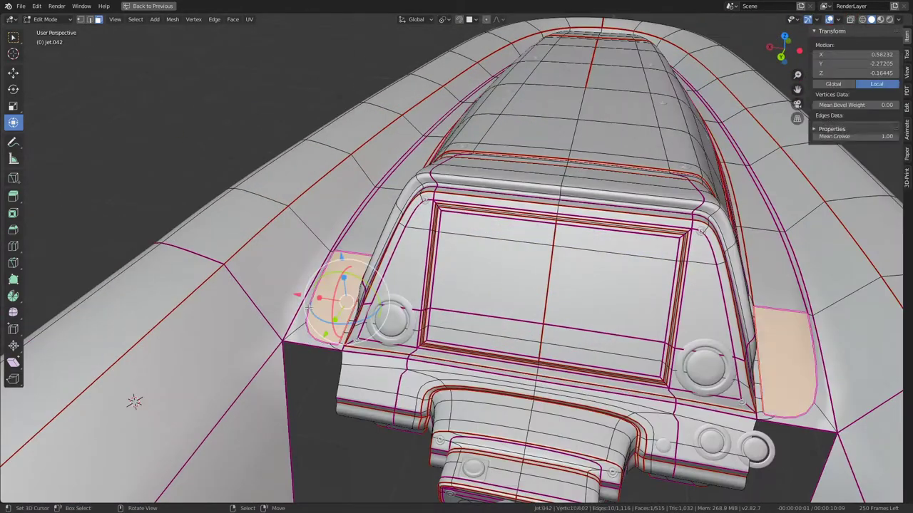
key(KP_Decimal)
scroll(385, 387, down, 2)
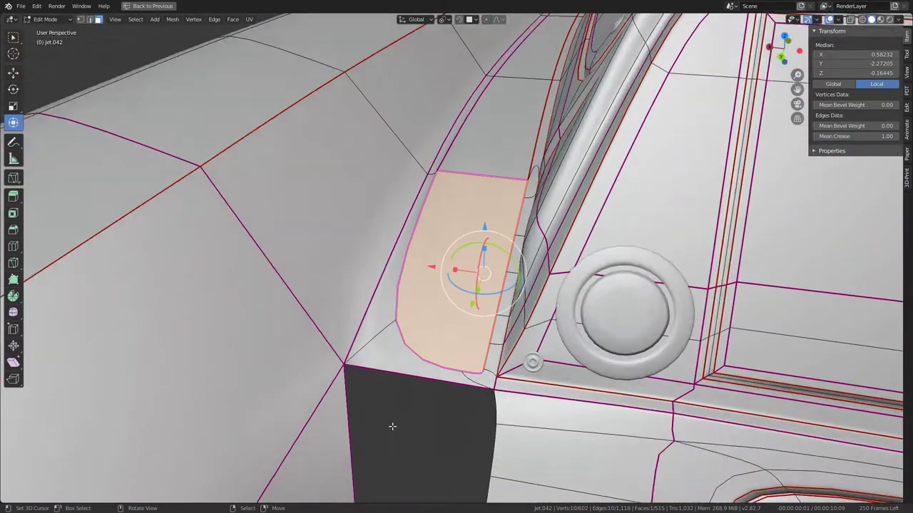
mouse_move(391, 426)
middle_down()
mouse_move(406, 397)
mouse_move(416, 399)
mouse_move(297, 203)
middle_up()
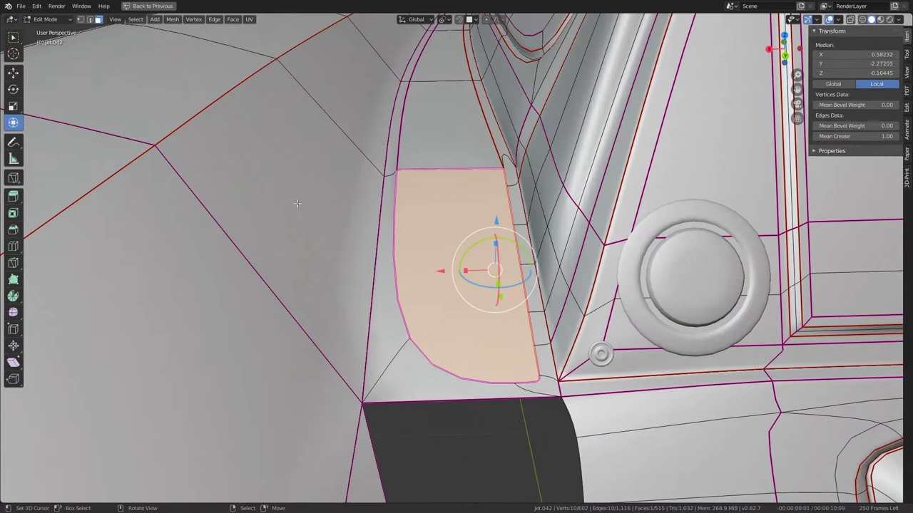
In Edge select, pick the junction's lower-corner and base edges and preview the smooth shading
click(91, 20)
click(386, 351)
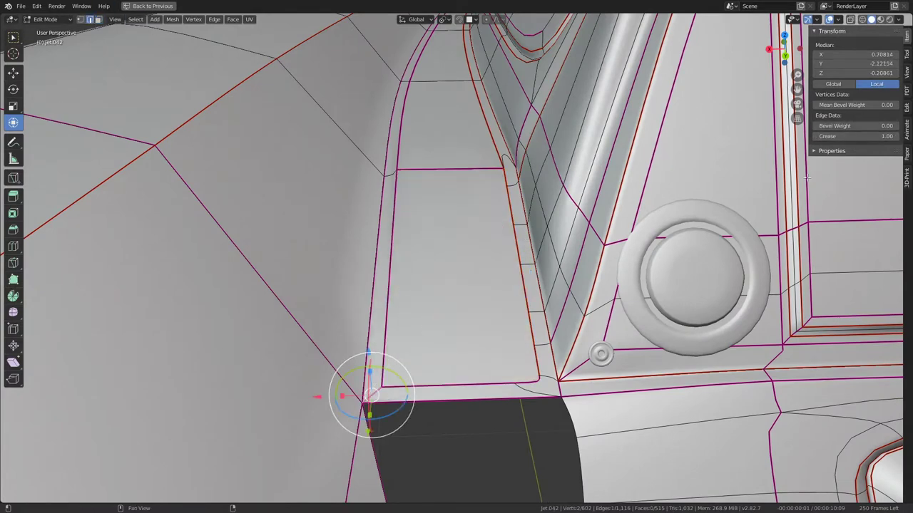
click(549, 384)
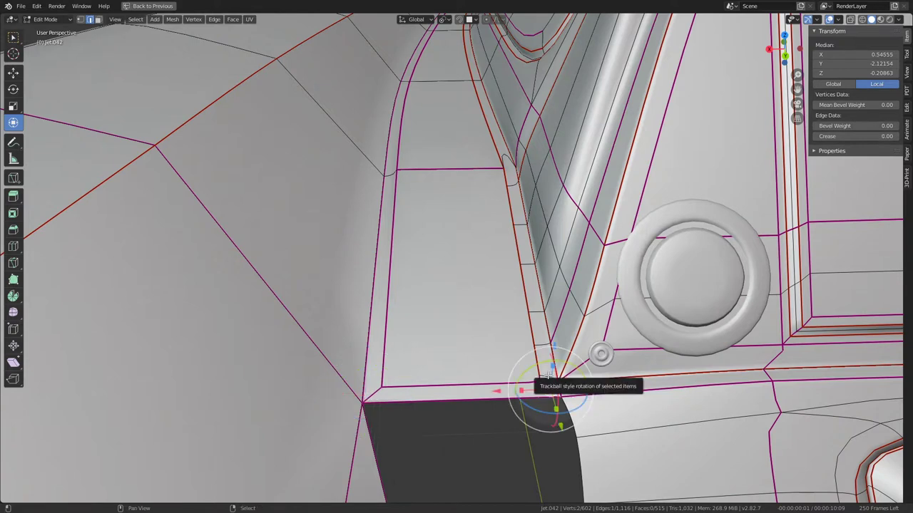
shift+click(548, 378)
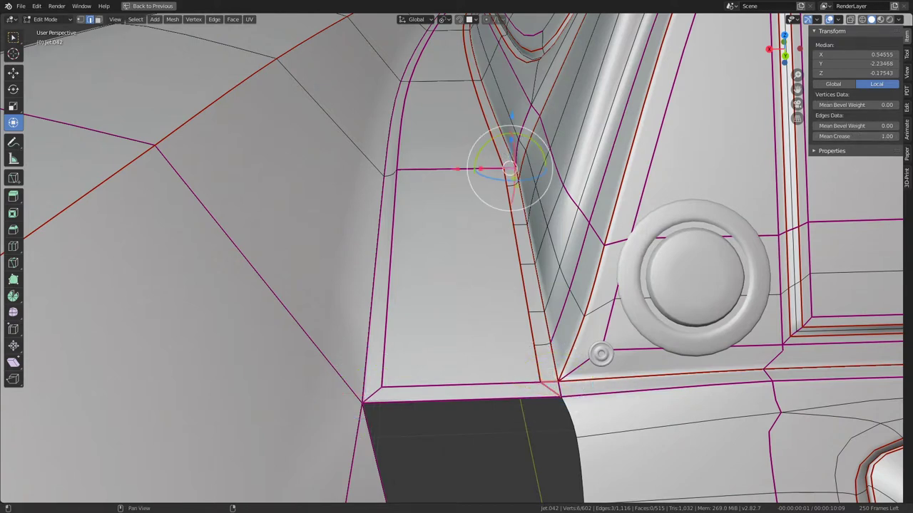
key(Tab)
middle_drag(373, 234, 374, 234)
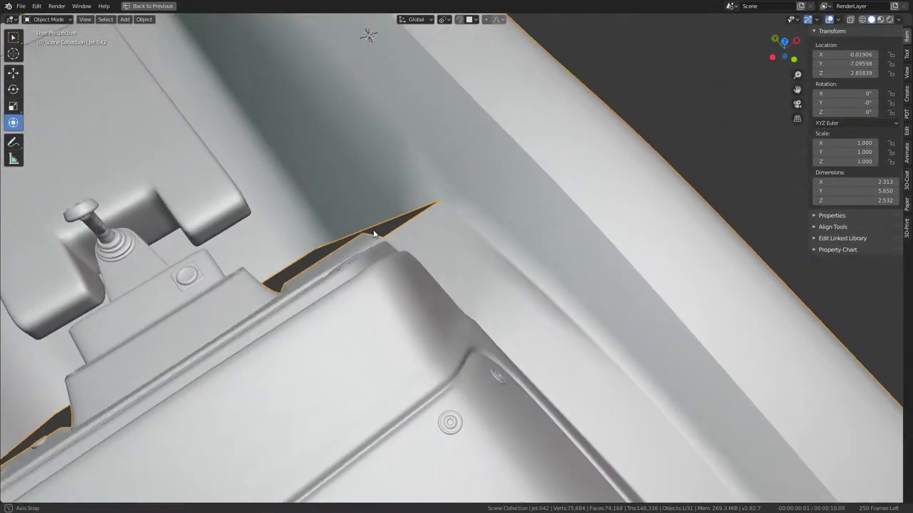
key(Tab)
Drag the long rim edge's Mean Crease down to 0.00 and check the softened rim
alt+middle_click(472, 316)
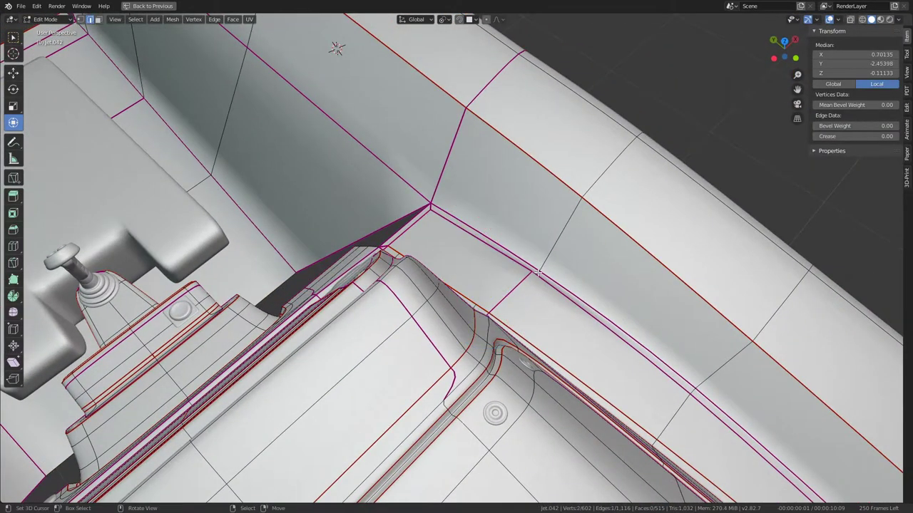
mouse_move(537, 273)
middle_down()
mouse_move(487, 293)
mouse_move(399, 299)
middle_up()
click(380, 303)
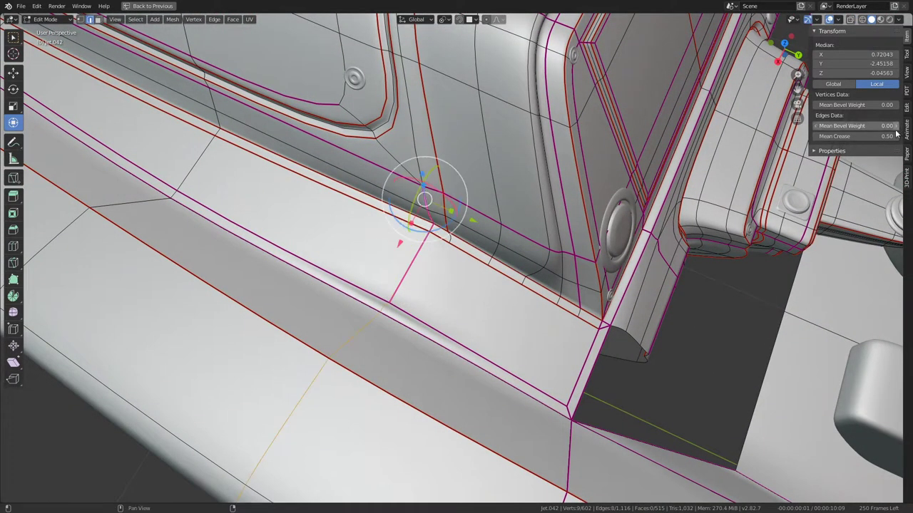
drag(856, 136, 842, 137)
key(Tab)
mouse_move(563, 246)
middle_down()
mouse_move(497, 206)
mouse_move(478, 151)
mouse_move(481, 195)
mouse_move(458, 237)
mouse_move(459, 225)
mouse_move(526, 250)
mouse_move(493, 248)
mouse_move(669, 224)
mouse_move(710, 24)
mouse_move(606, 107)
mouse_move(499, 157)
mouse_move(426, 174)
mouse_move(537, 269)
mouse_move(513, 285)
middle_up()
key(Tab)
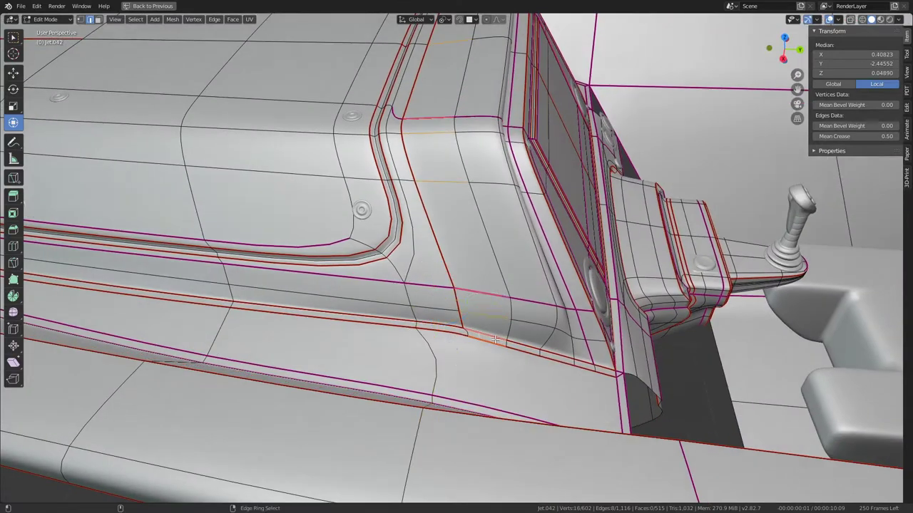
Collapse two sets of stray rim vertices with Merge Vertices > Collapse
shift+click(499, 335)
key(q)
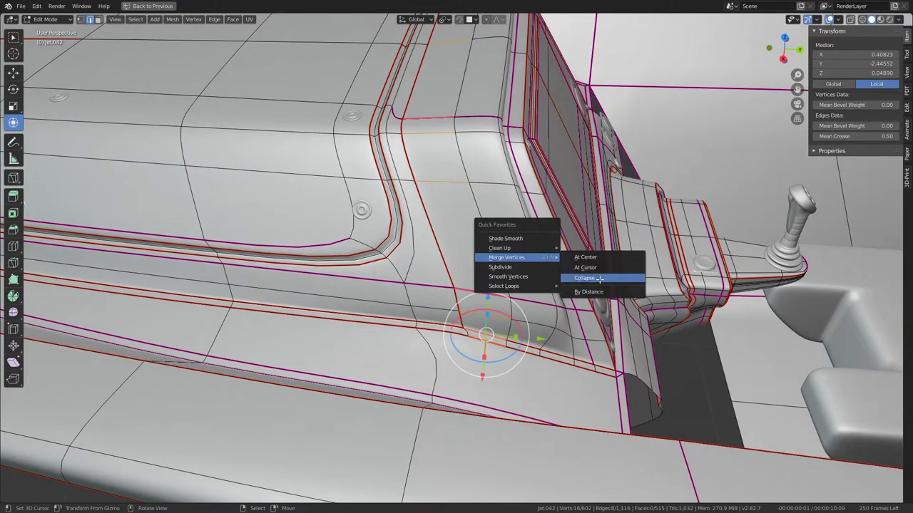
click(599, 281)
mouse_move(598, 281)
middle_down()
mouse_move(566, 258)
mouse_move(550, 270)
middle_up()
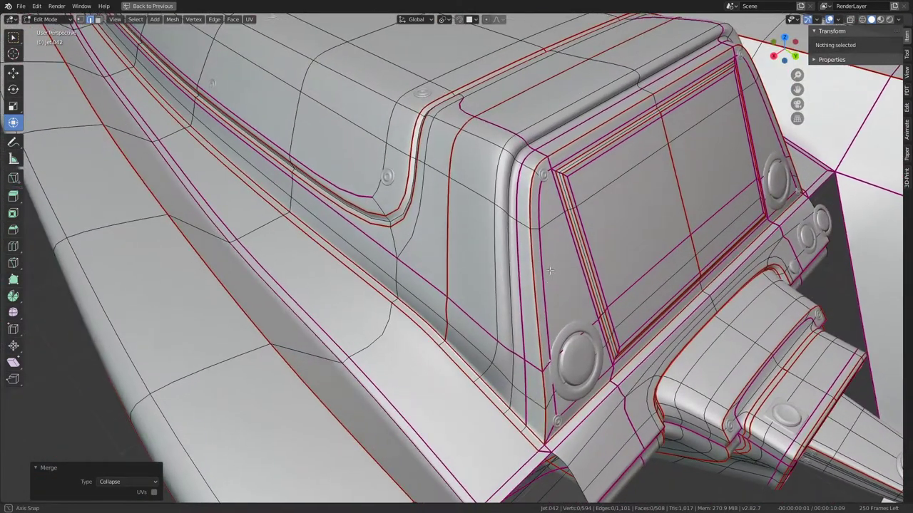
ctrl+alt+click(489, 399)
ctrl+alt+click(463, 364)
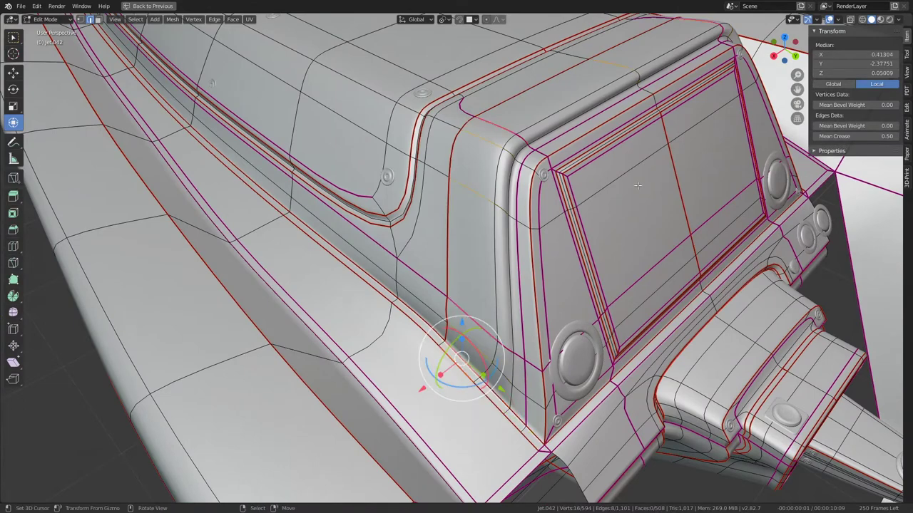
key(q)
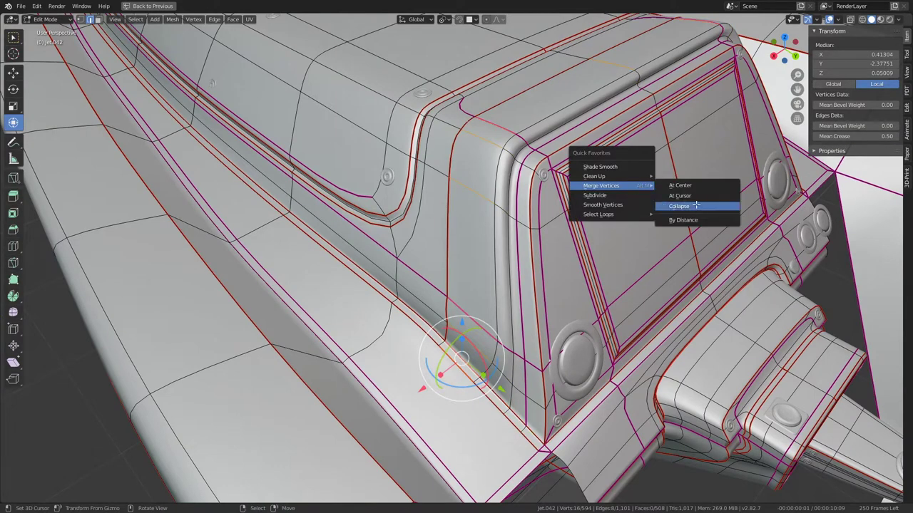
click(696, 205)
middle_drag(695, 206, 507, 312)
Edge-slide the loop running down the junction, adjusting its position several times
alt+click(518, 307)
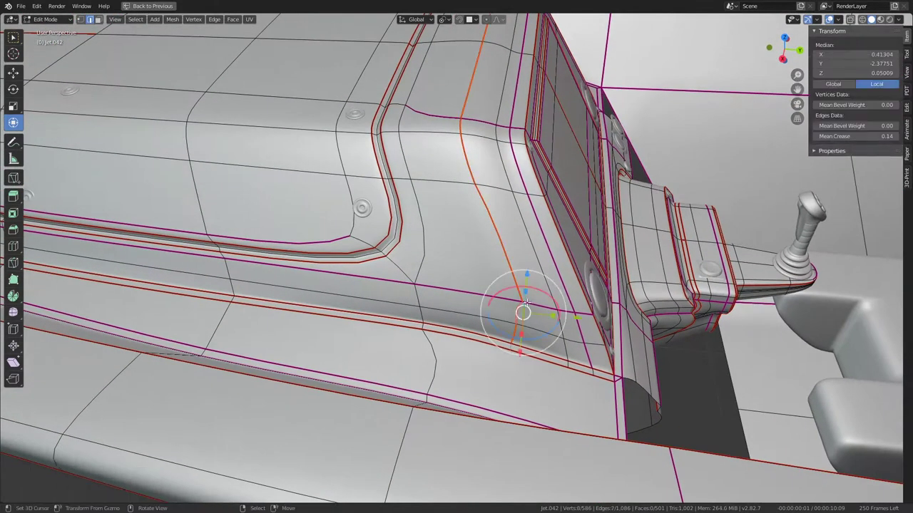
key(g)
key(g)
click(391, 248)
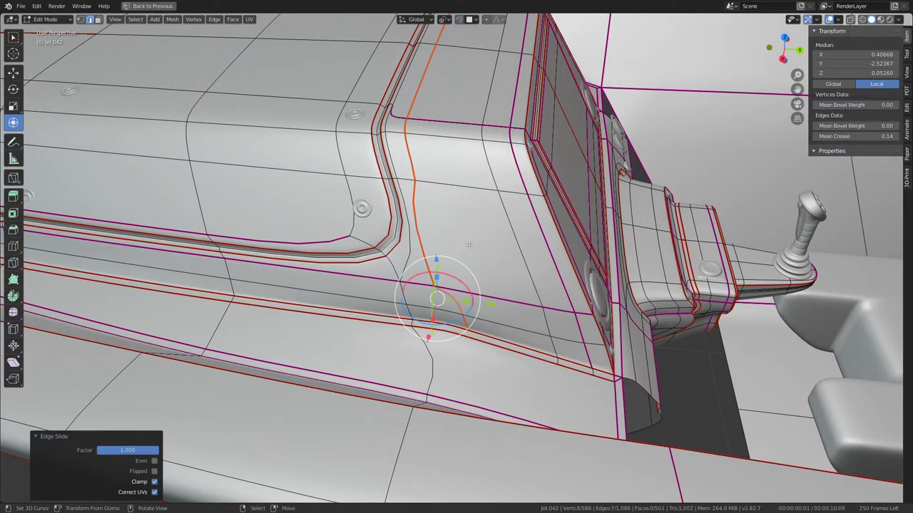
middle_drag(468, 245, 907, 147)
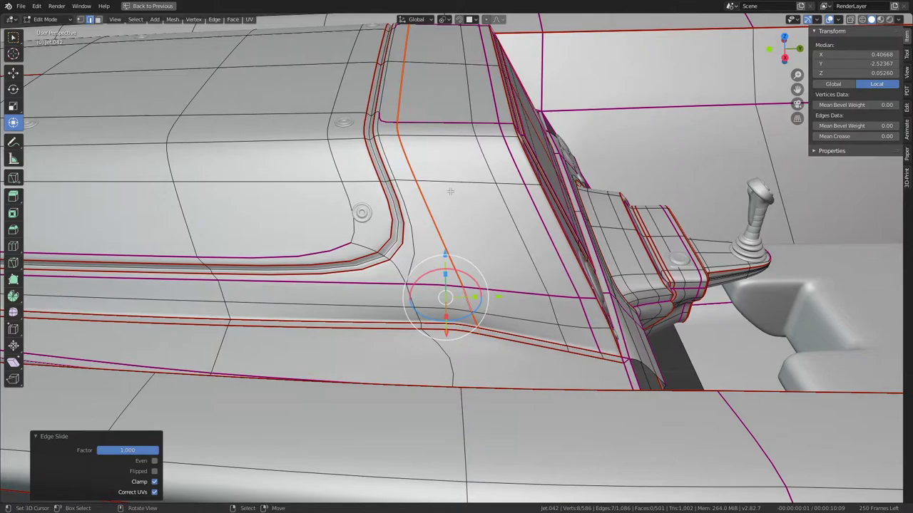
key(g)
key(g)
click(713, 203)
key(g)
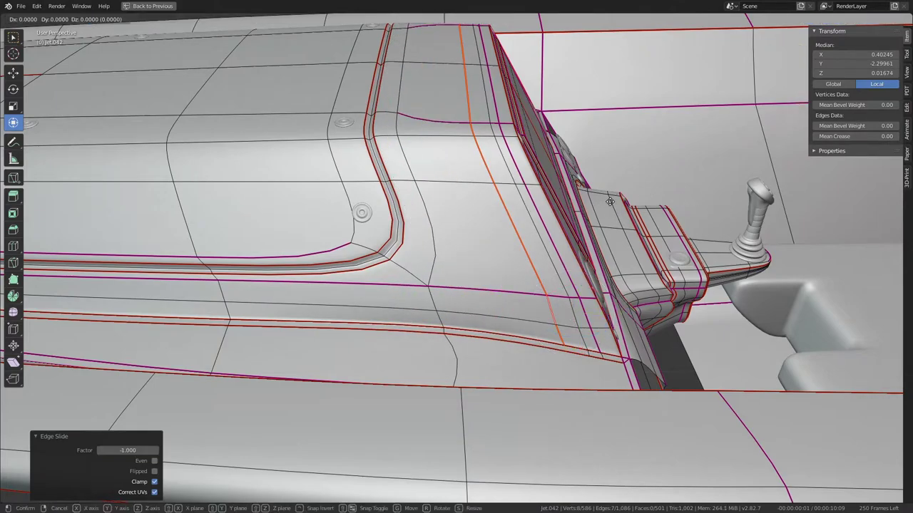
key(g)
click(527, 186)
Slide the junction loop to the far end and back, then inspect the shading
mouse_move(528, 187)
middle_down()
mouse_move(533, 181)
mouse_move(464, 197)
middle_up()
key(g)
key(g)
click(464, 198)
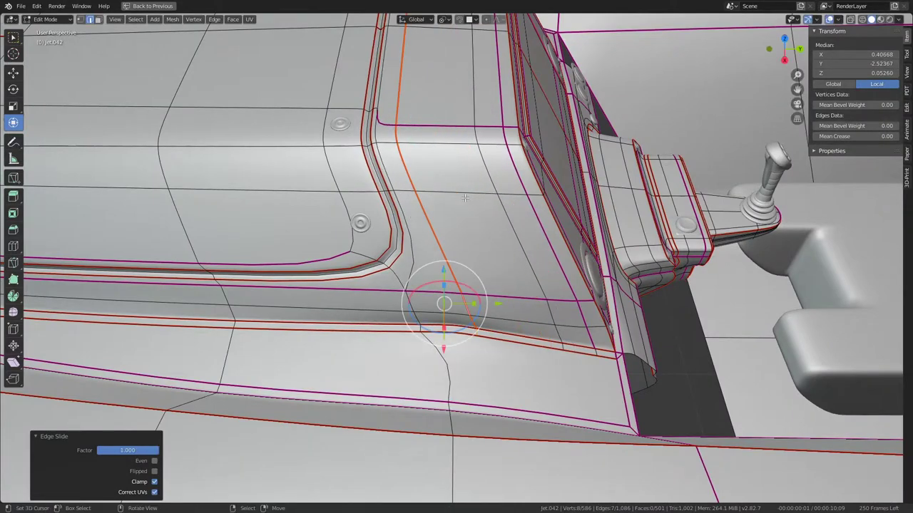
key(g)
key(g)
click(600, 207)
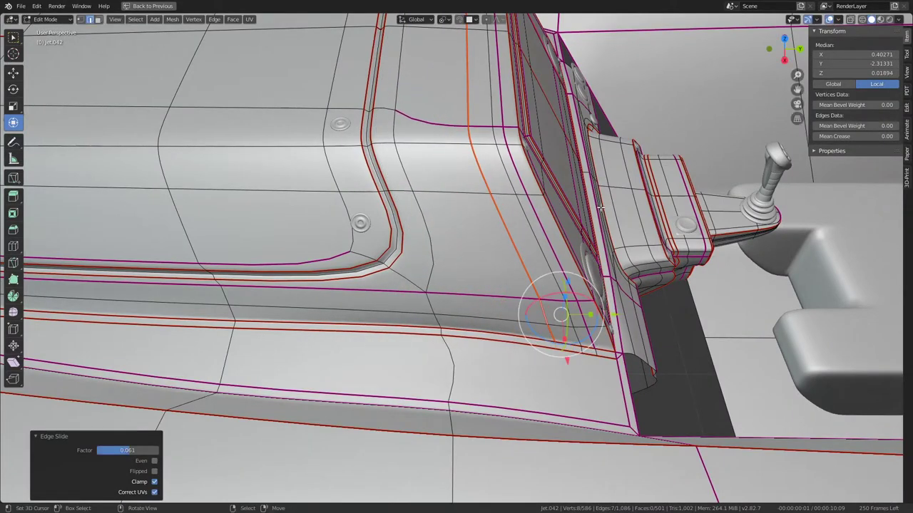
key(Tab)
mouse_move(510, 188)
middle_down()
mouse_move(444, 131)
mouse_move(433, 142)
mouse_move(491, 232)
middle_up()
key(Tab)
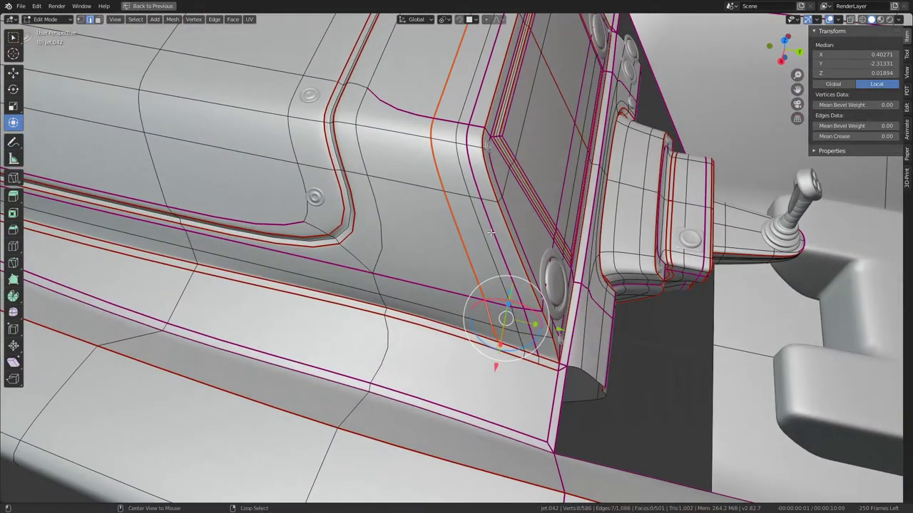
Edge-slide a second loop beside the junction into its final position
alt+click(492, 235)
key(g)
key(g)
click(409, 218)
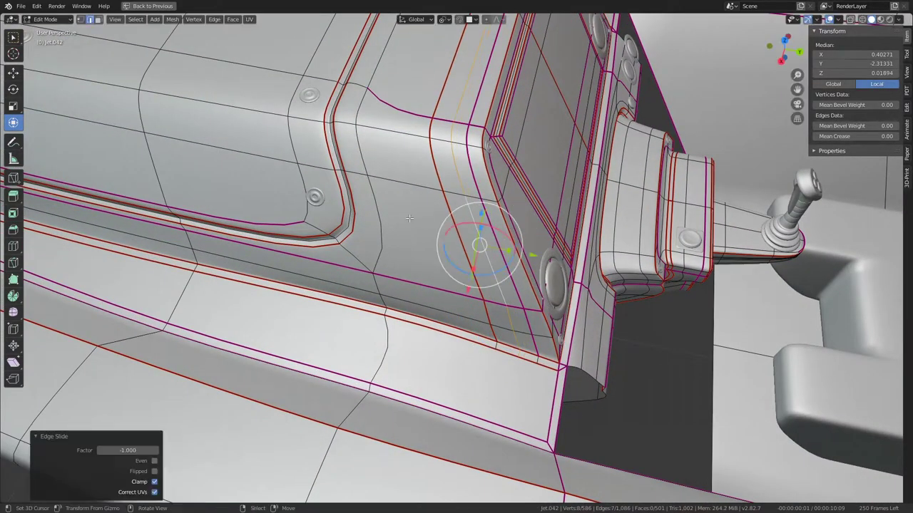
key(g)
key(g)
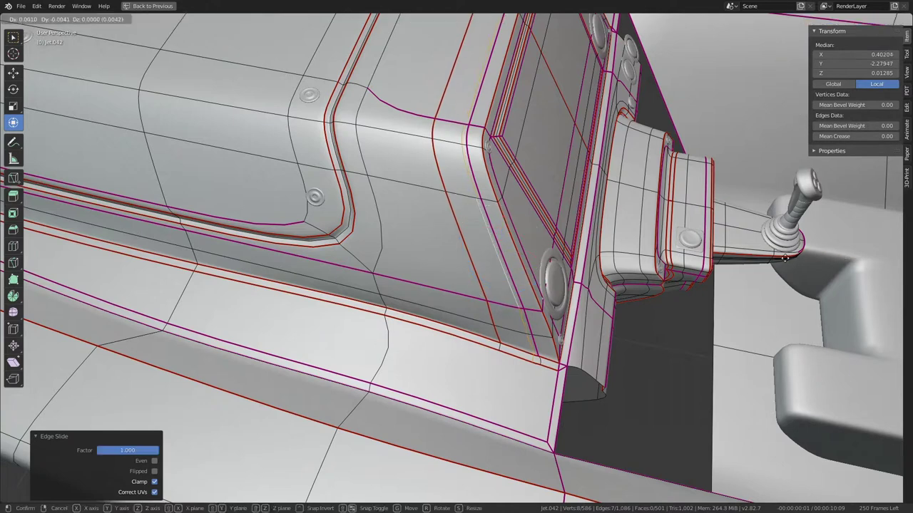
click(456, 175)
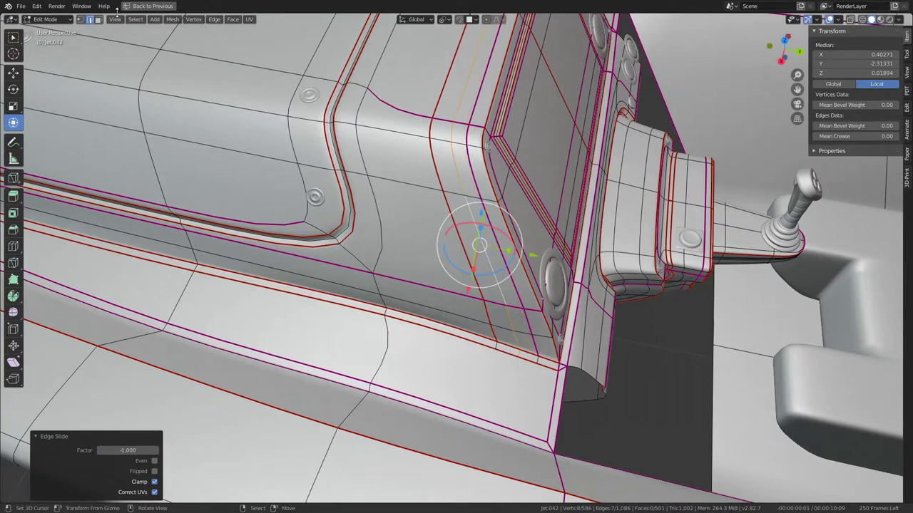
click(97, 19)
alt+click(434, 131)
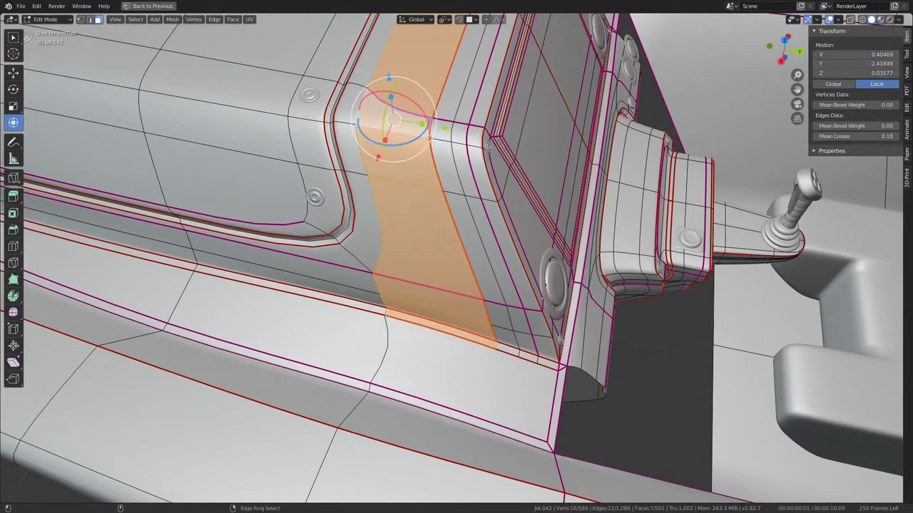
alt+shift+click(471, 136)
alt+shift+click(492, 142)
key(q)
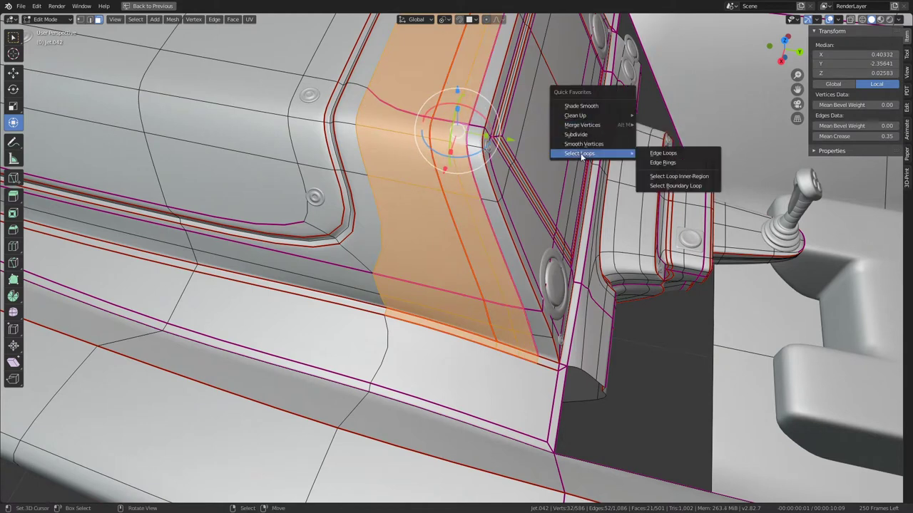
mouse_move(576, 115)
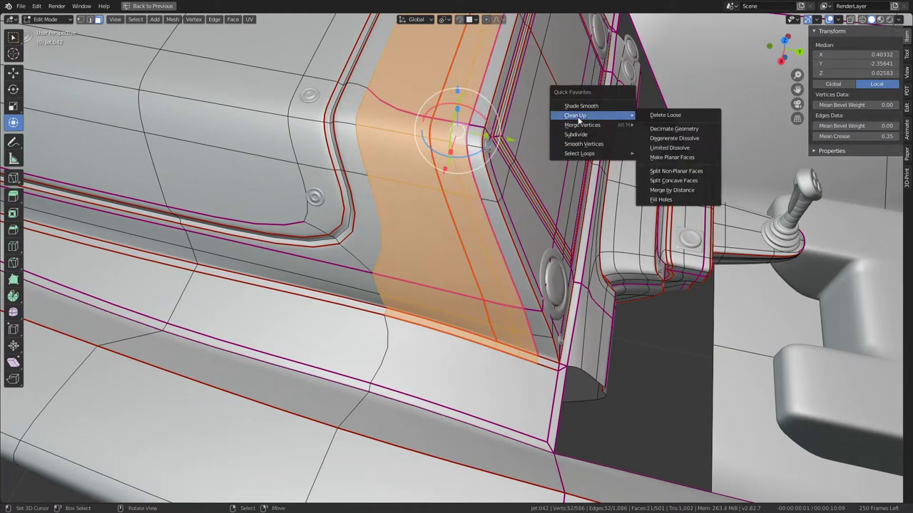
click(658, 149)
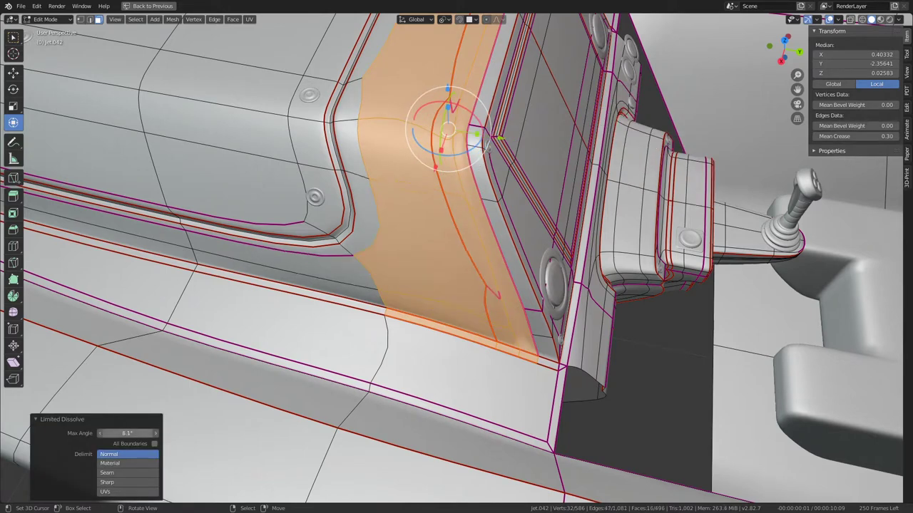
drag(127, 433, 107, 433)
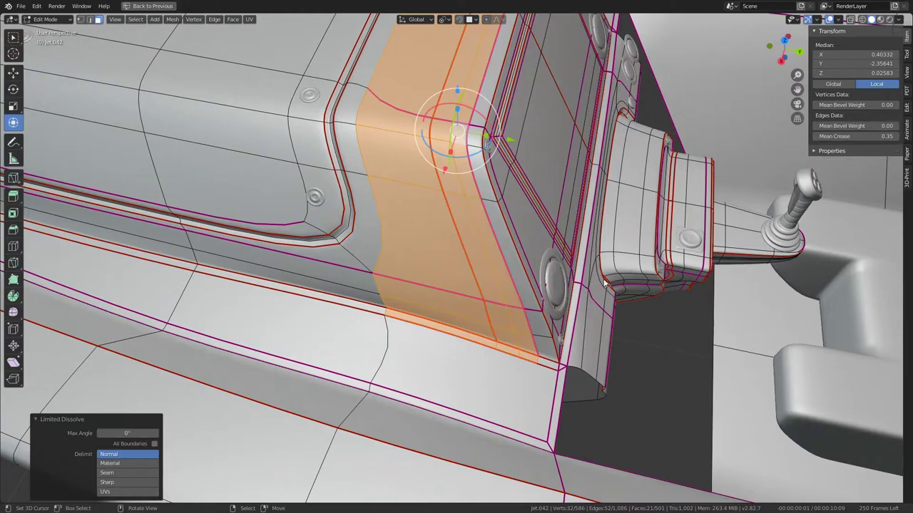
click(575, 238)
mouse_move(576, 238)
middle_down()
mouse_move(509, 232)
mouse_move(515, 248)
mouse_move(506, 234)
mouse_move(459, 225)
mouse_move(429, 197)
mouse_move(392, 115)
mouse_move(281, 438)
mouse_move(499, 235)
mouse_move(523, 226)
middle_up()
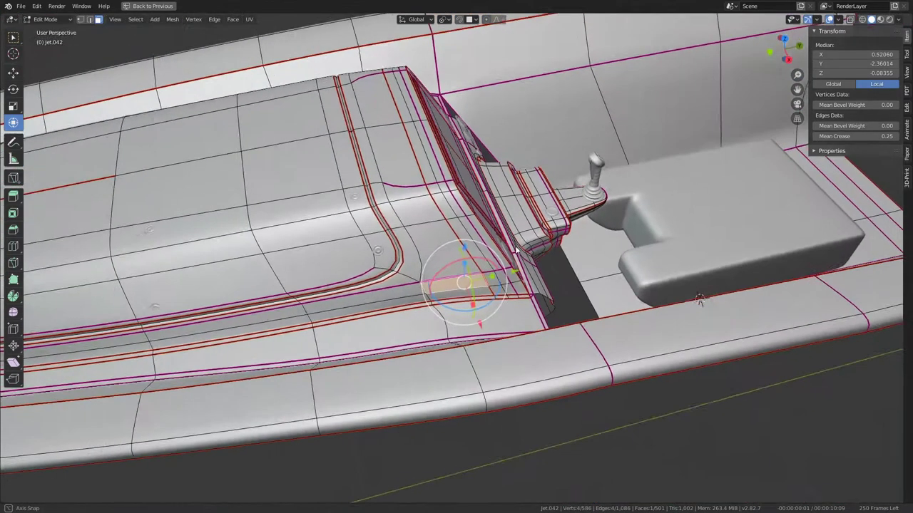
key(Tab)
key(Tab)
scroll(448, 215, up, 3)
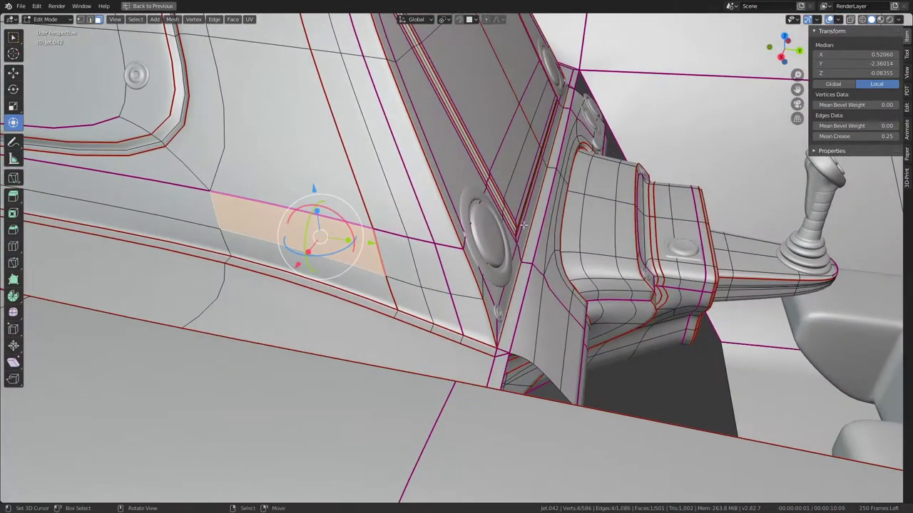
Flatten the dashboard-corner vertex pair by scaling it to zero along Y and Z
click(83, 20)
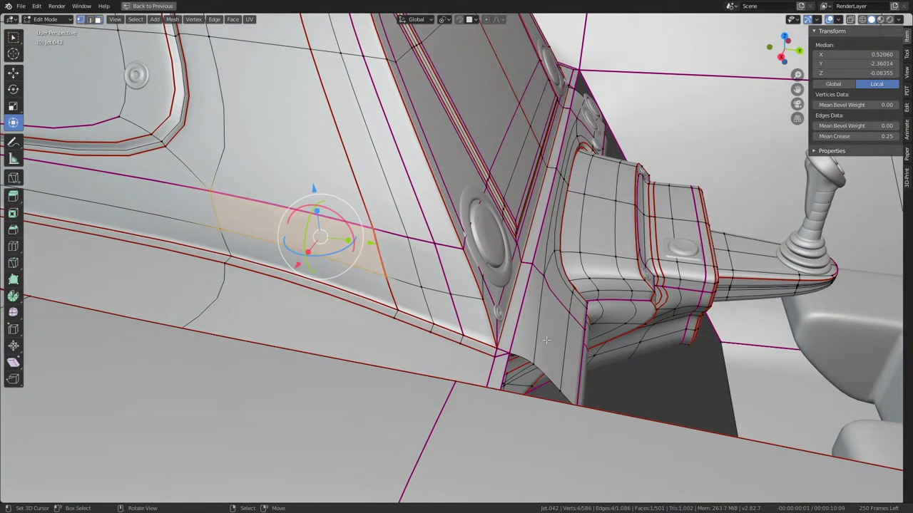
click(495, 346)
shift+click(516, 261)
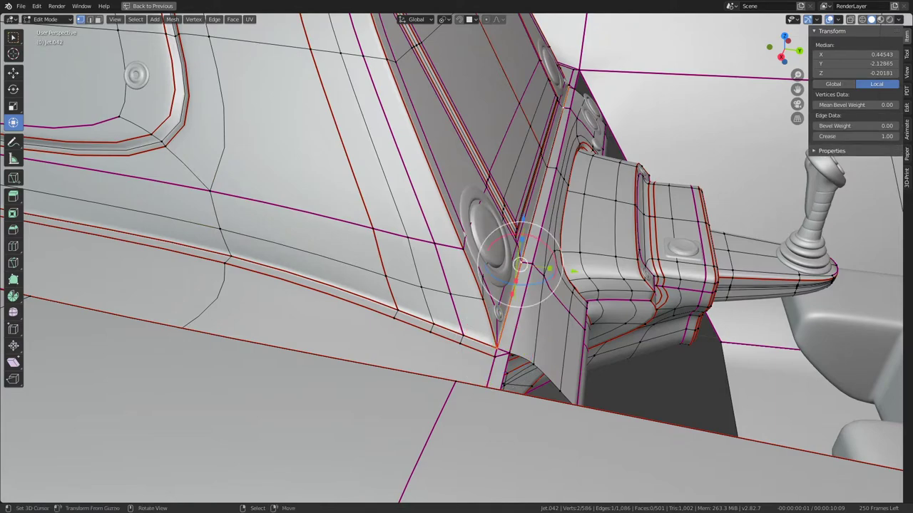
key(s)
key(y)
key(Return)
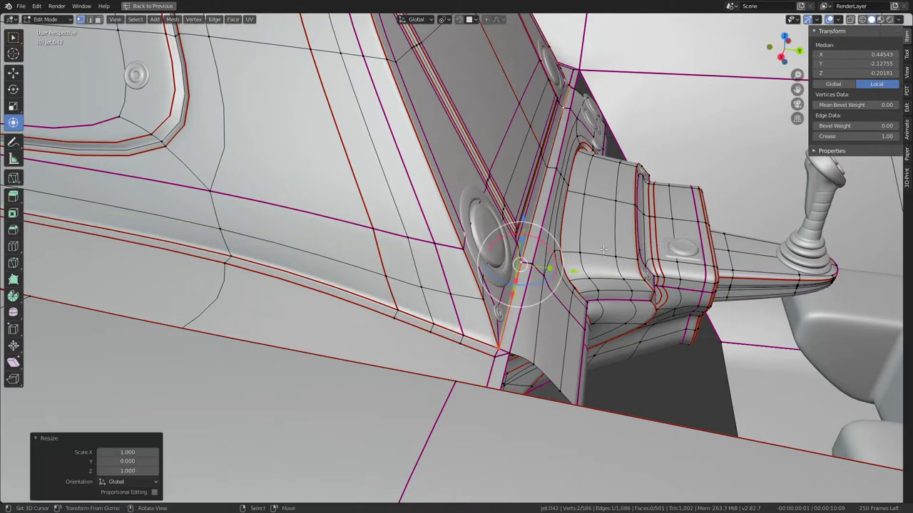
mouse_move(574, 248)
middle_down()
mouse_move(572, 273)
mouse_move(410, 229)
mouse_move(437, 229)
middle_up()
key(s)
key(z)
key(0)
key(Return)
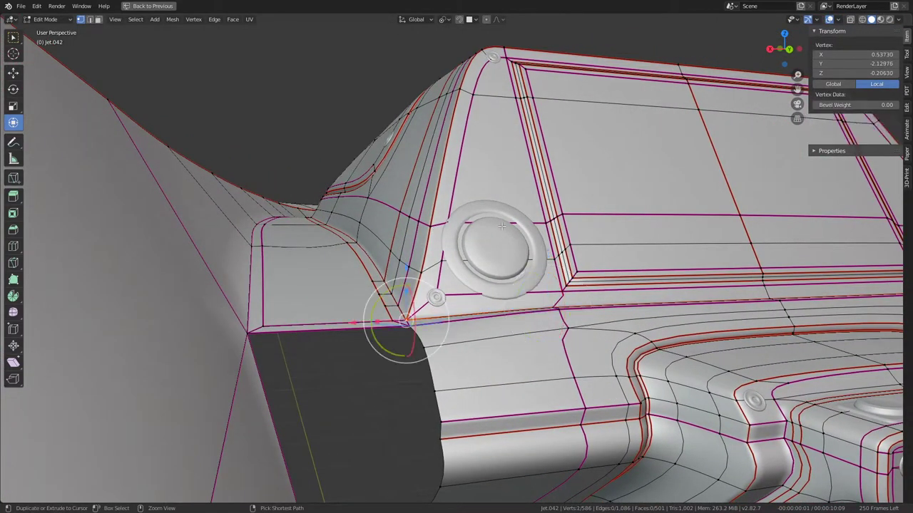
Flatten the console-edge vertex pair to zero along Y
click(397, 314)
middle_drag(397, 313, 546, 274)
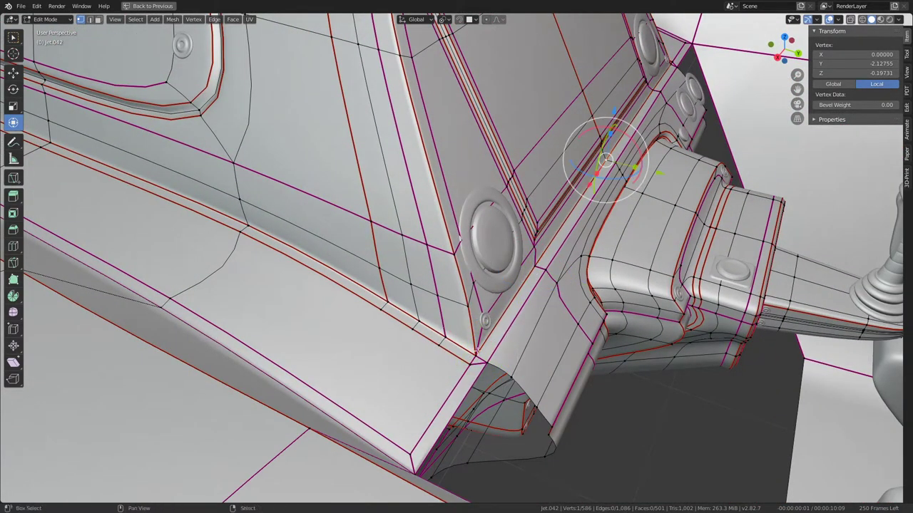
click(543, 271)
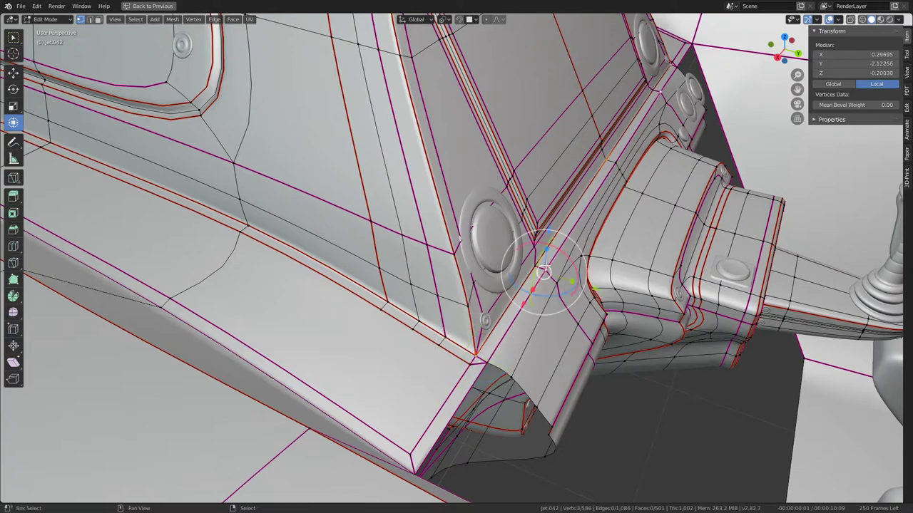
shift+click(535, 268)
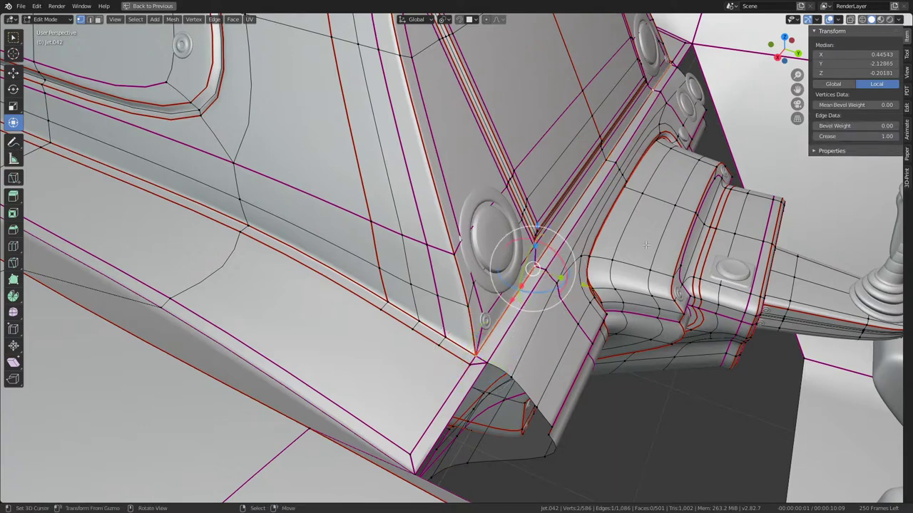
key(s)
key(y)
key(Return)
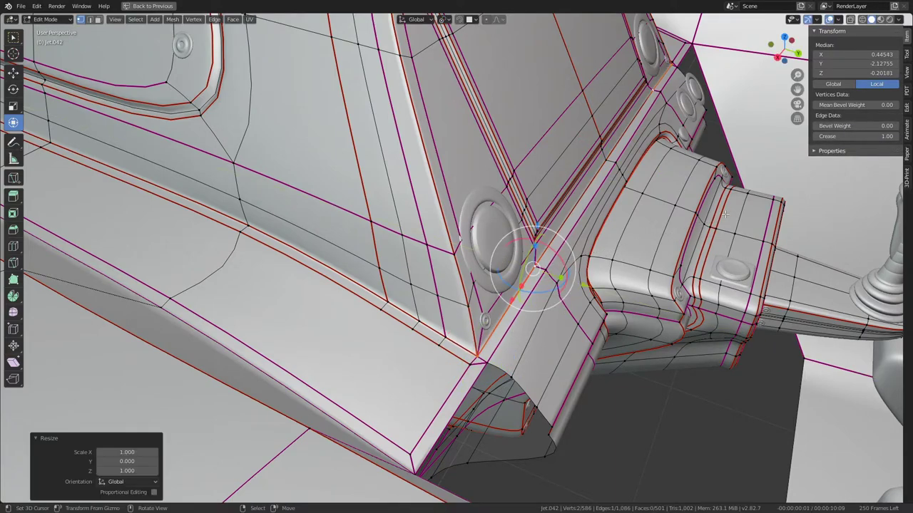
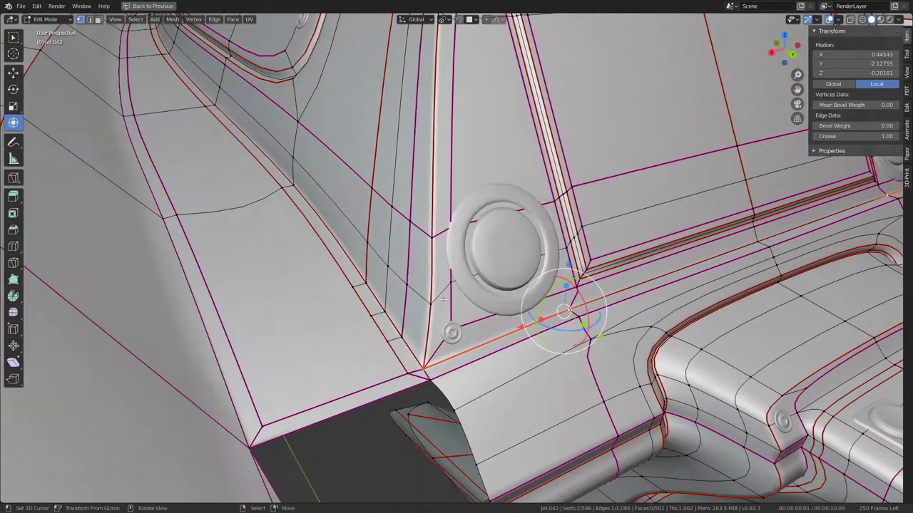
Vertex-slide two console/side-wall junction vertices beside the round knob along their edges
click(432, 300)
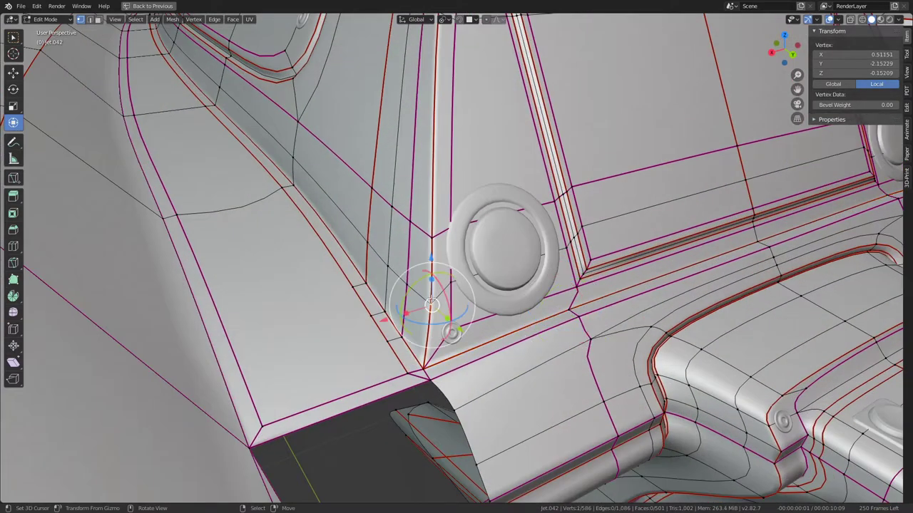
key(shift+v)
click(405, 283)
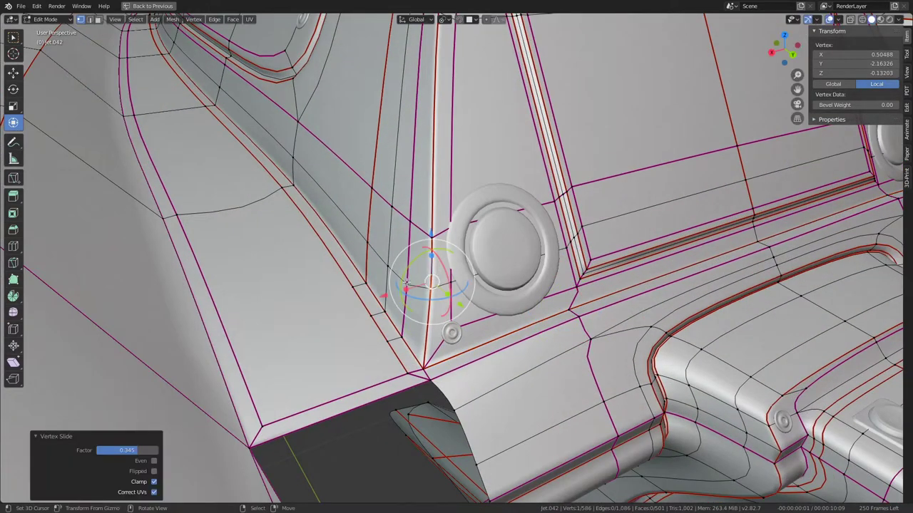
click(435, 233)
key(shift+v)
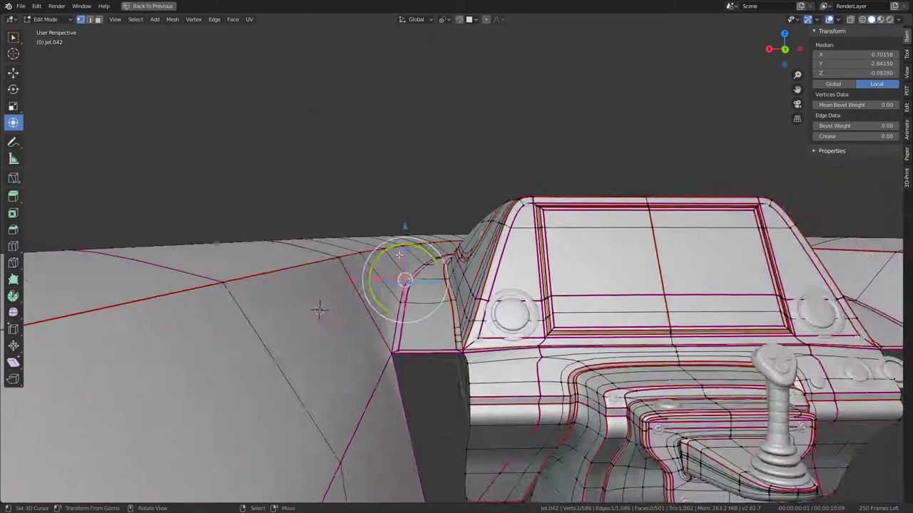
In Top view, nudge the console edge loop 0.020 along X and preview the shape
key(KP_7)
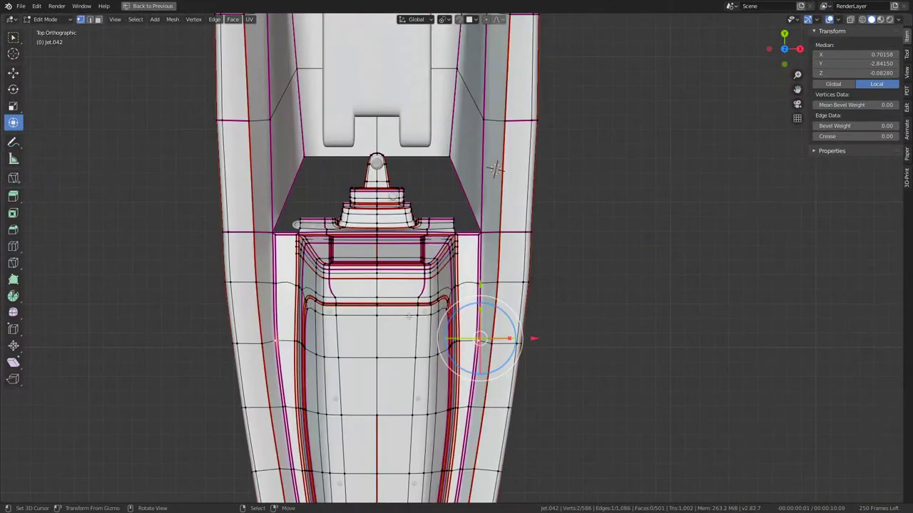
scroll(555, 313, up, 2)
drag(534, 324, 525, 320)
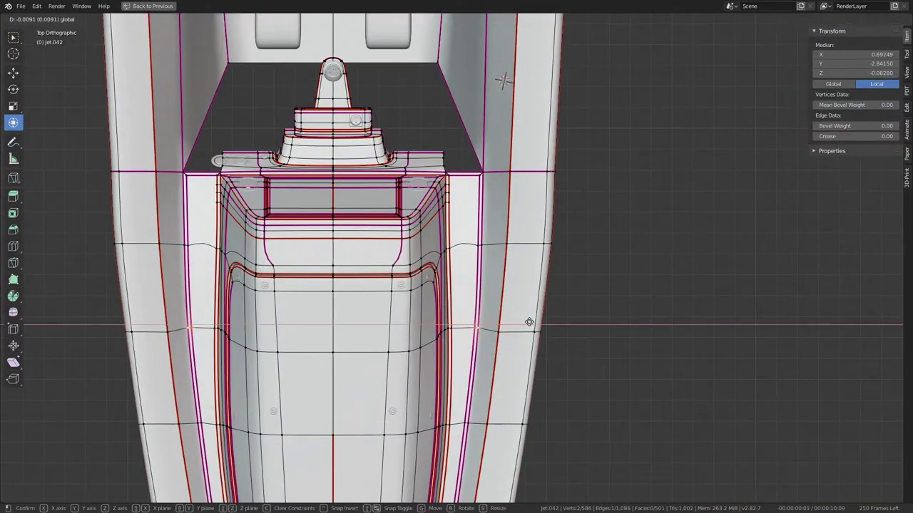
key(KP_5)
mouse_move(535, 306)
middle_down()
mouse_move(470, 193)
mouse_move(516, 314)
mouse_move(547, 261)
middle_up()
key(Tab)
key(Tab)
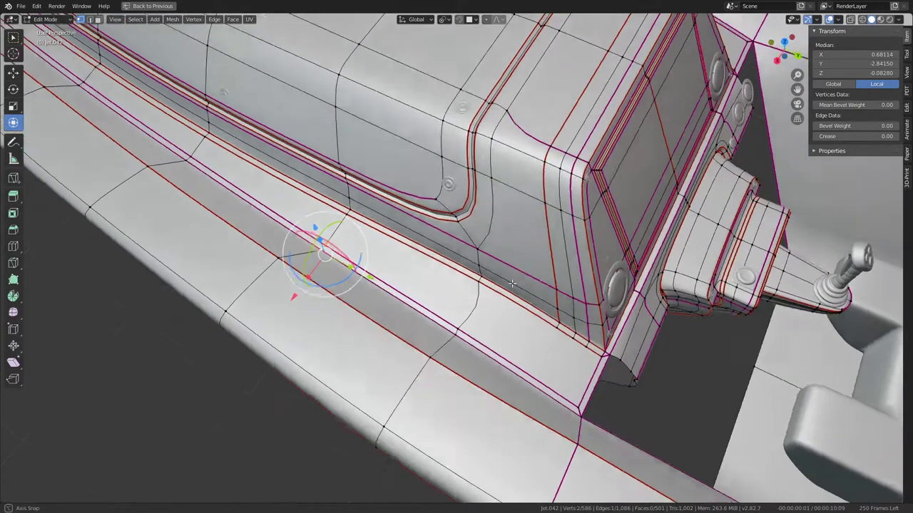
Select the console-top edge loop, then preview the smoothed console surface outside Edit Mode
click(442, 115)
mouse_move(442, 115)
middle_down()
mouse_move(543, 143)
mouse_move(588, 169)
middle_up()
alt+click(583, 153)
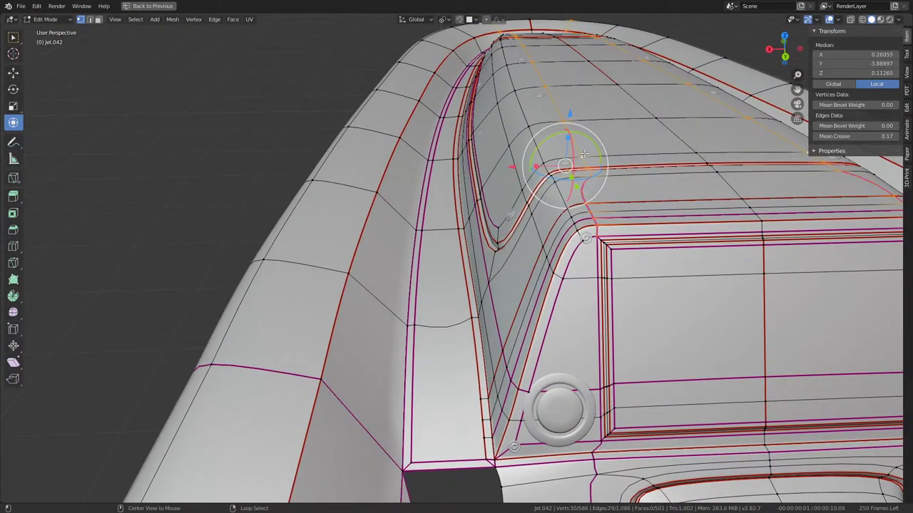
middle_drag(678, 152, 624, 157)
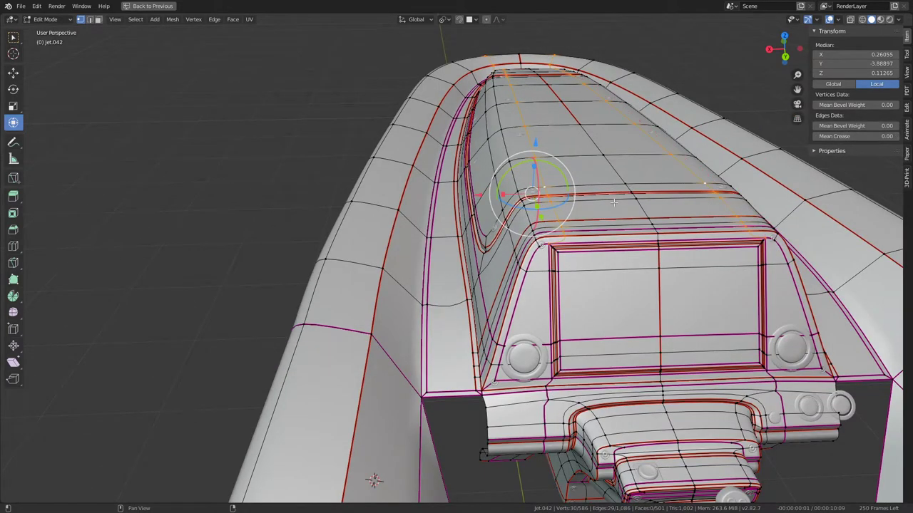
scroll(614, 203, down, 3)
key(Tab)
mouse_move(533, 237)
middle_down()
mouse_move(535, 214)
mouse_move(492, 236)
mouse_move(499, 328)
mouse_move(815, 339)
mouse_move(788, 366)
middle_up()
scroll(536, 209, up, 3)
key(Tab)
Frame a vertex near the console base and edge-slide the loop along the console side
click(492, 237)
key(KP_Decimal)
alt+click(436, 184)
middle_drag(436, 184, 642, 319)
key(g)
key(g)
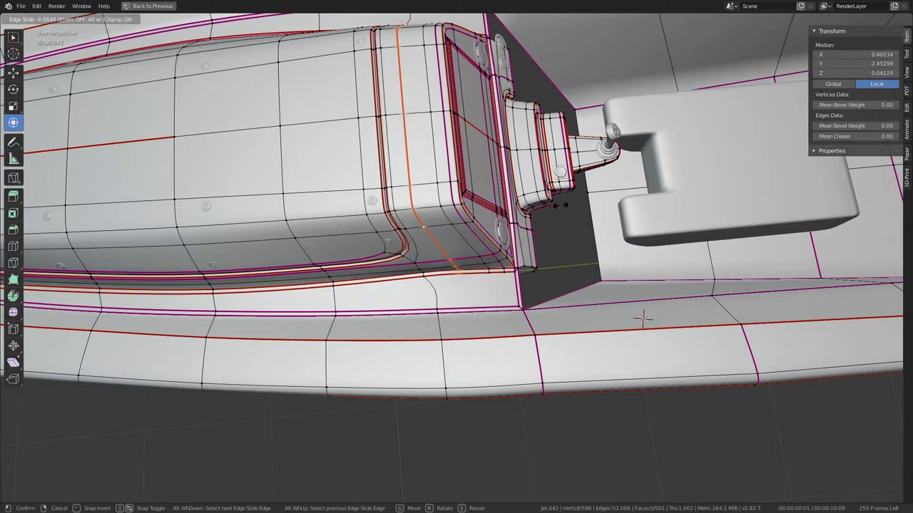
click(227, 100)
Subdivide the floor edge loop and slide the new loop toward the console corner
click(91, 19)
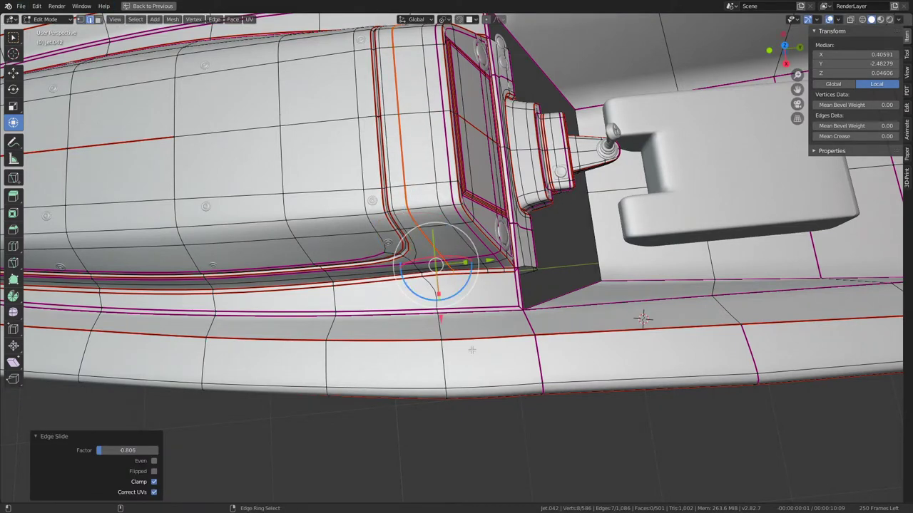
key(q)
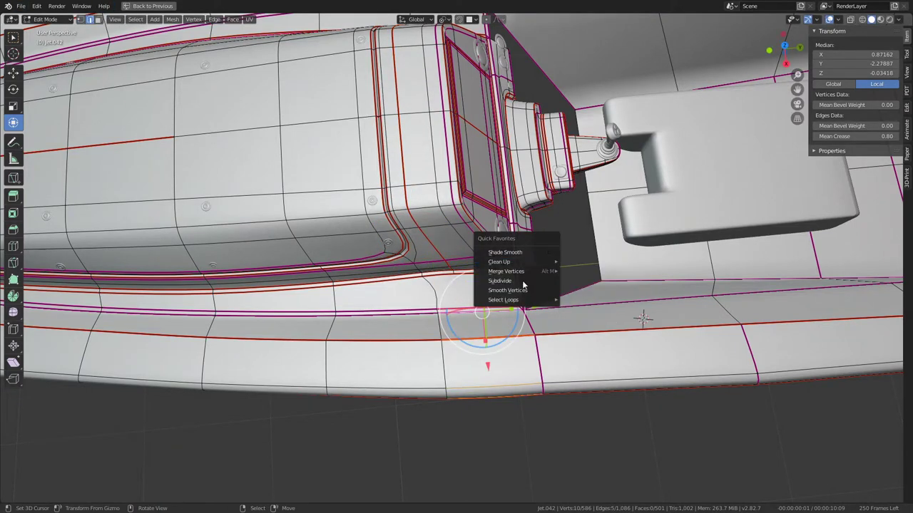
click(522, 280)
alt+click(510, 413)
key(g)
key(g)
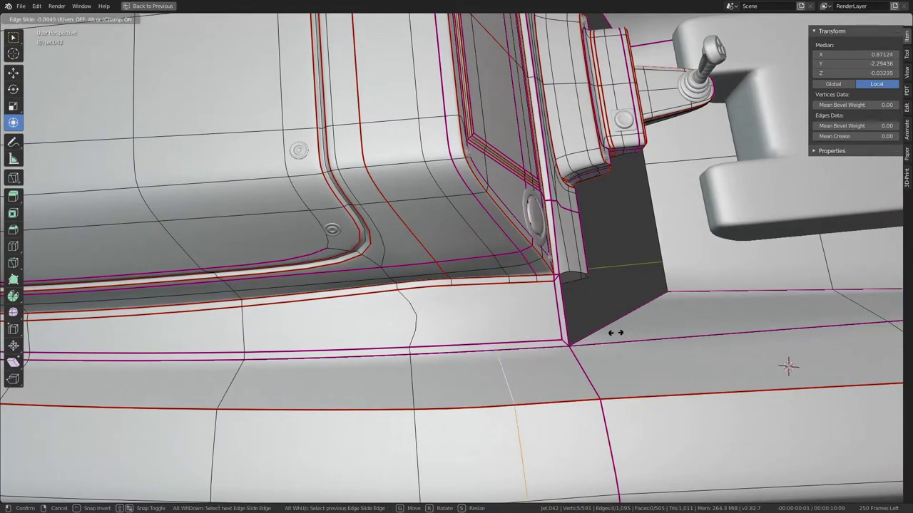
middle_drag(442, 340, 469, 335)
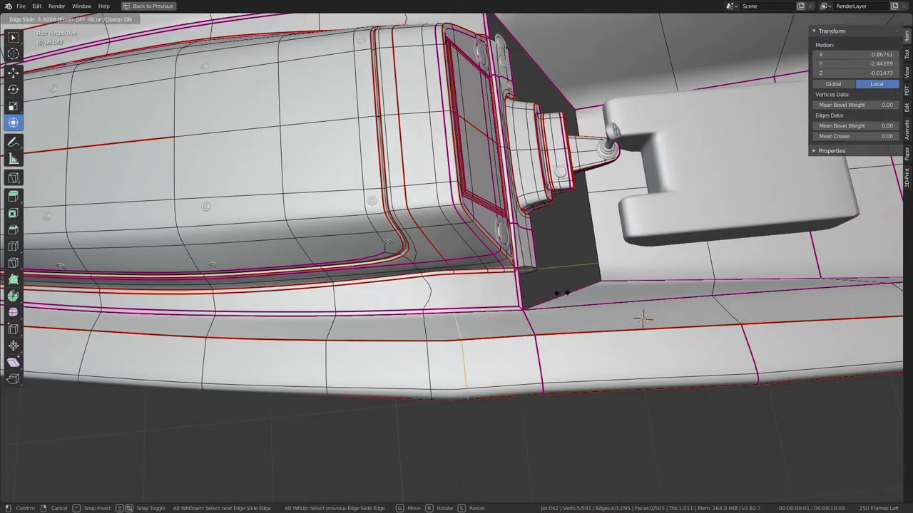
click(563, 293)
middle_drag(563, 292, 466, 304)
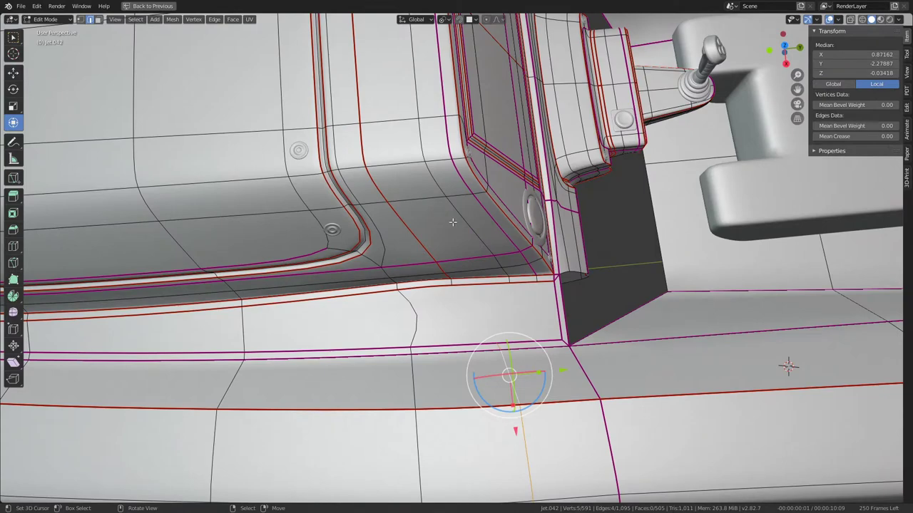
Knife-cut a new edge joining the console's base corner
key(k)
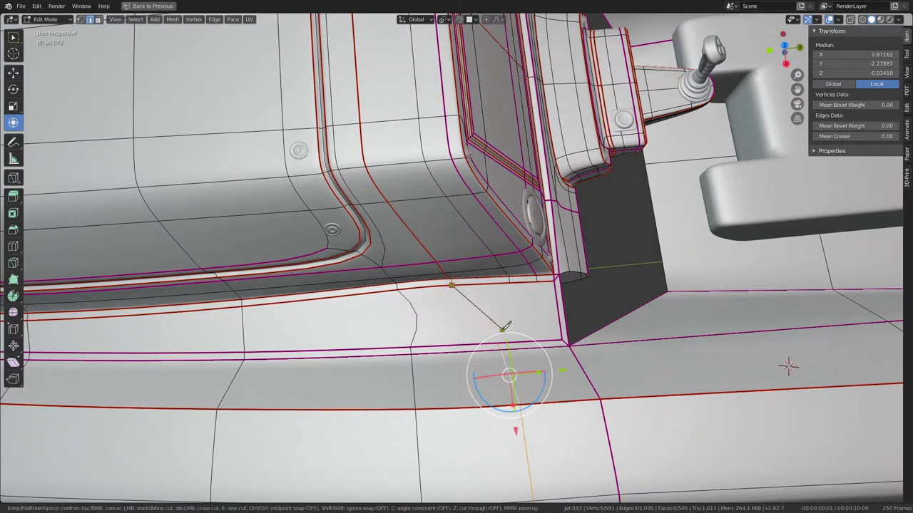
key(Return)
mouse_move(499, 289)
middle_down()
mouse_move(444, 197)
mouse_move(514, 314)
mouse_move(471, 346)
middle_up()
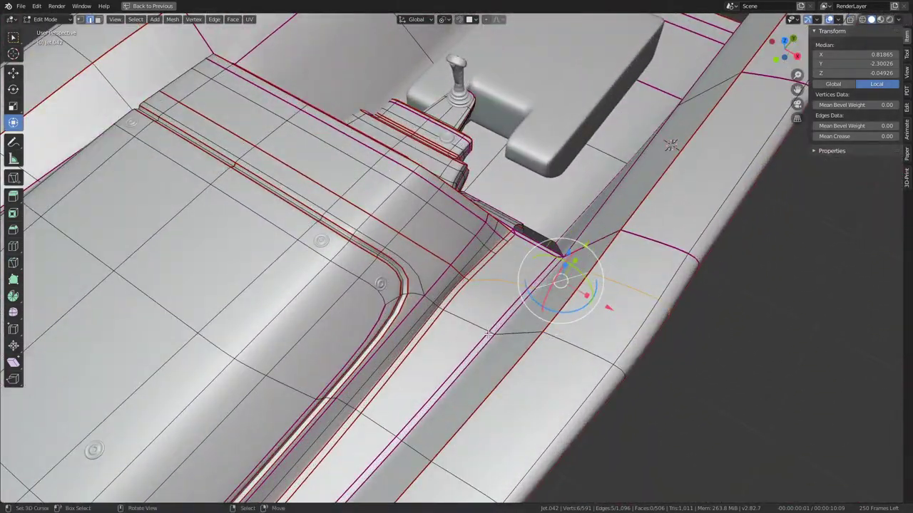
Edge-slide a shortest-path selection along the junction by a factor of 0.187
click(489, 333)
click(499, 317)
ctrl+click(627, 360)
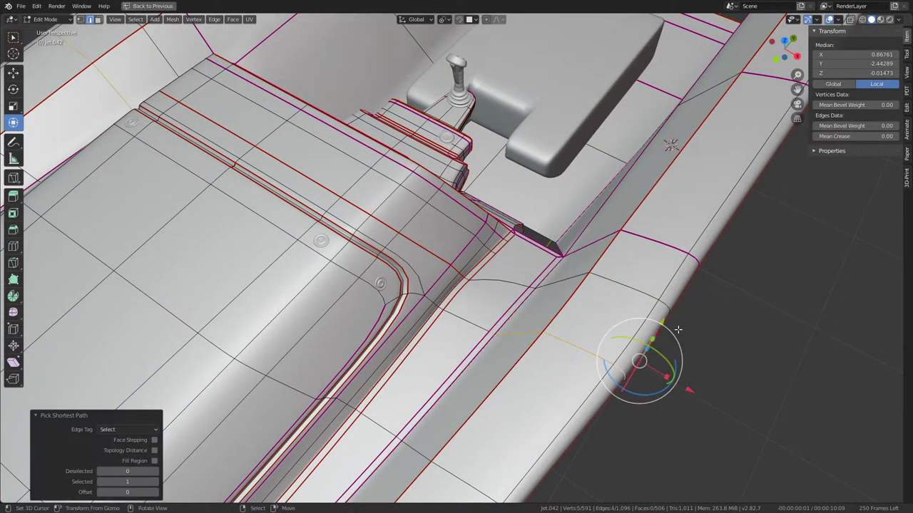
key(g)
key(g)
click(656, 342)
mouse_move(656, 343)
middle_down()
mouse_move(501, 245)
mouse_move(397, 237)
mouse_move(422, 229)
mouse_move(409, 273)
middle_up()
scroll(398, 237, up, 6)
Move the selected vertices slightly along Z
key(g)
key(z)
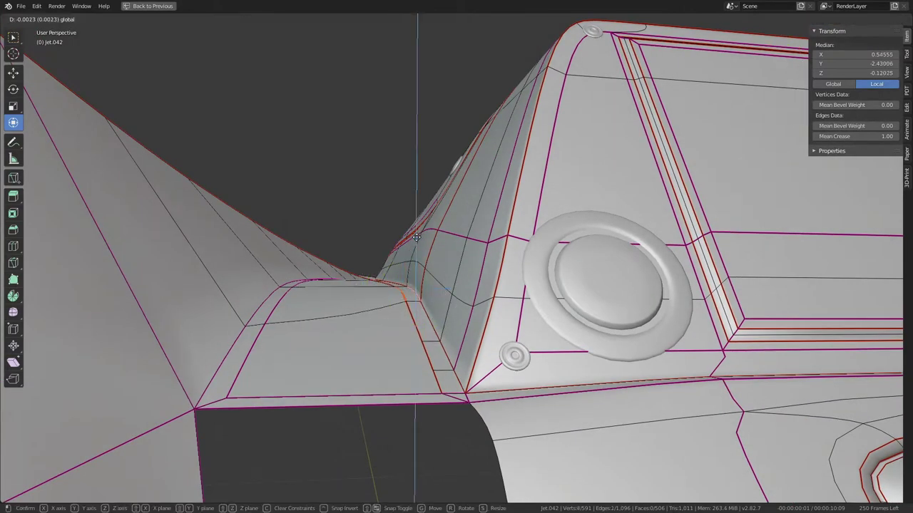
click(332, 214)
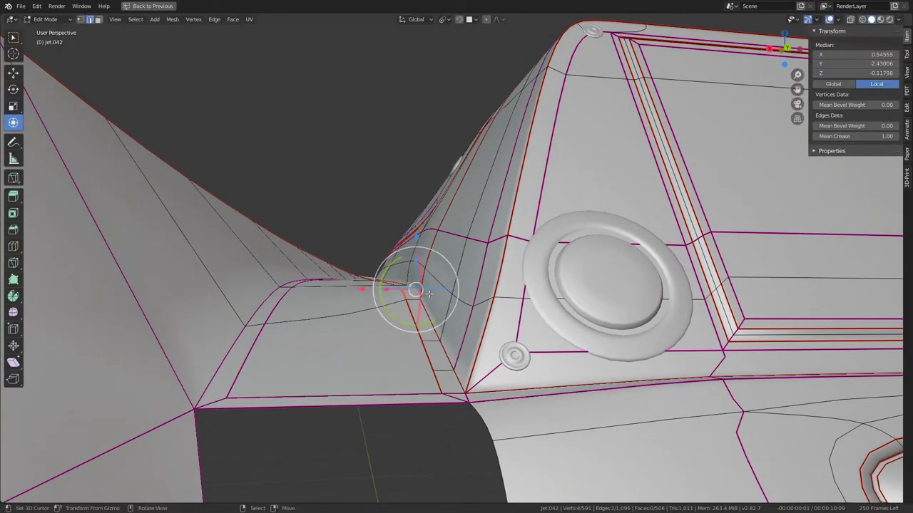
middle_drag(429, 293, 443, 356)
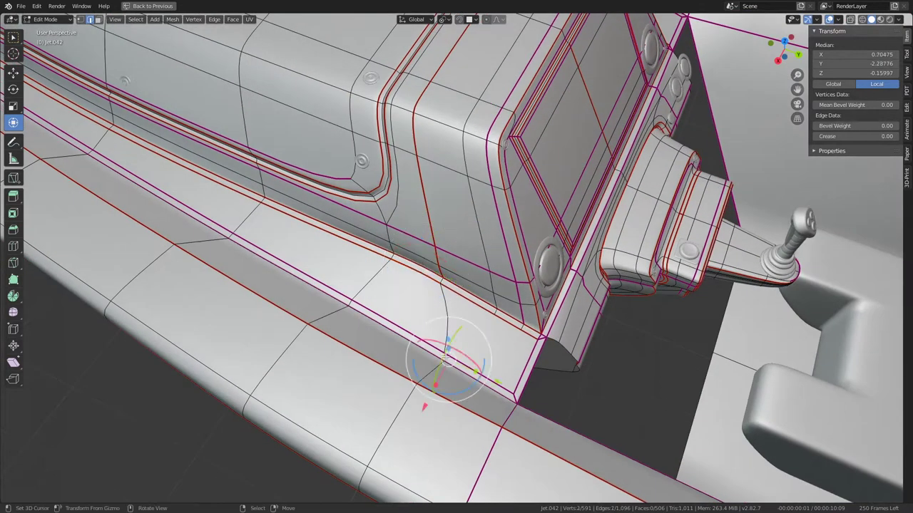
Slide three edges along the side floor around the console base
key(g)
key(g)
click(464, 335)
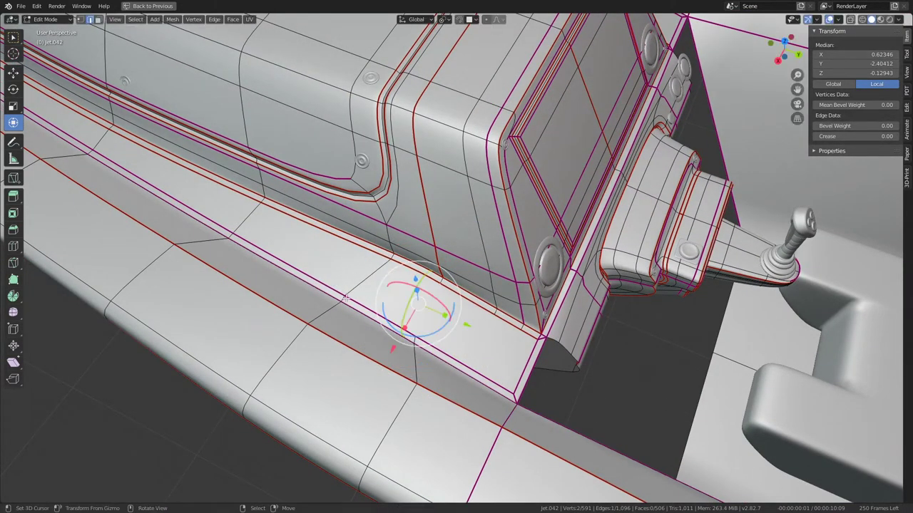
key(g)
key(g)
click(406, 294)
mouse_move(406, 293)
middle_down()
mouse_move(415, 263)
mouse_move(381, 409)
mouse_move(603, 203)
mouse_move(580, 230)
mouse_move(578, 288)
middle_up()
key(g)
key(g)
click(586, 202)
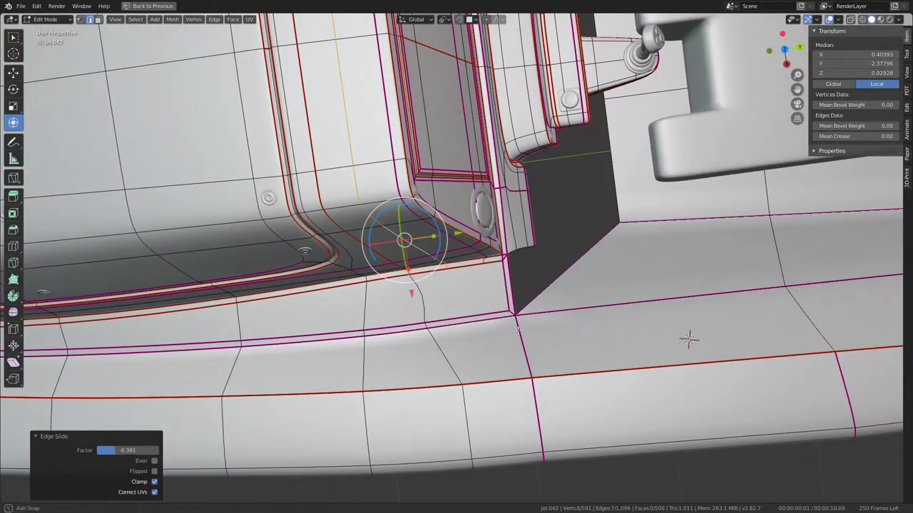
Slide the junction edge beside the round knob and give it a full crease
middle_drag(517, 330, 472, 323)
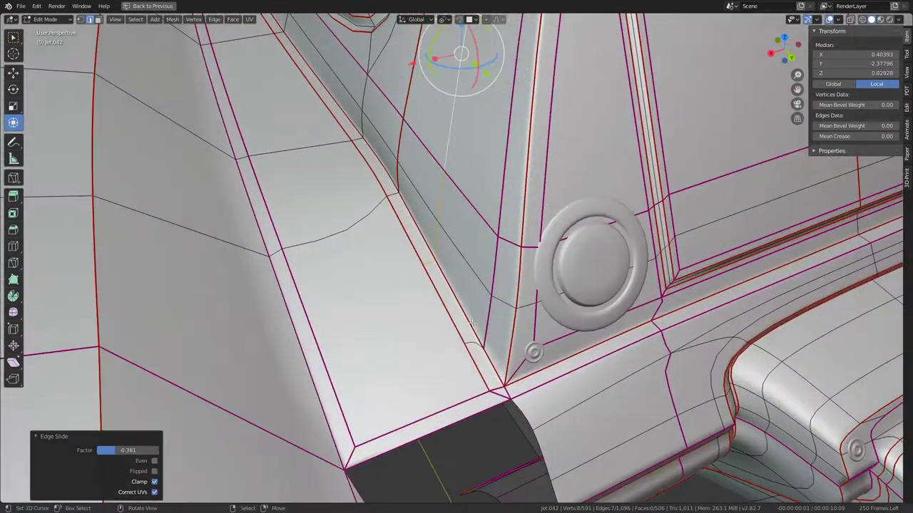
click(471, 342)
key(g)
key(g)
click(489, 345)
middle_drag(489, 345, 387, 428)
key(shift+e)
click(467, 394)
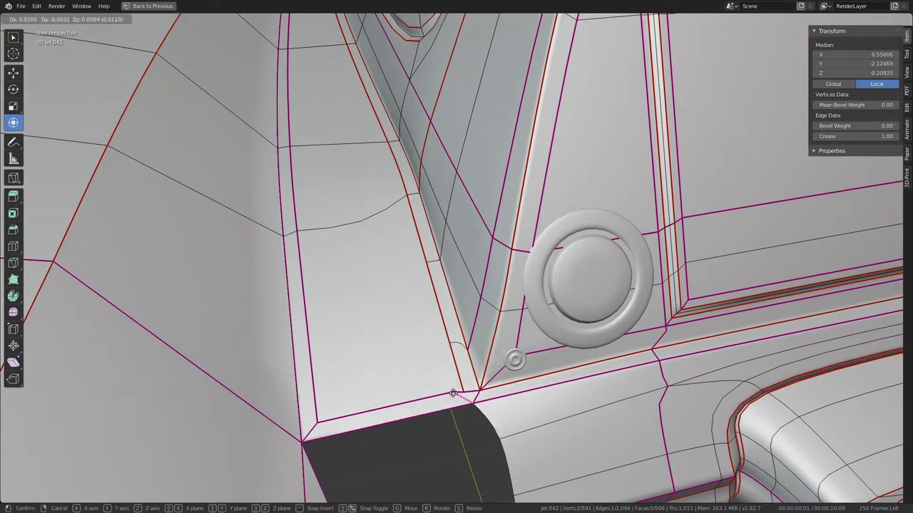
Slide the bottom edge by the console base along its neighbours
click(463, 394)
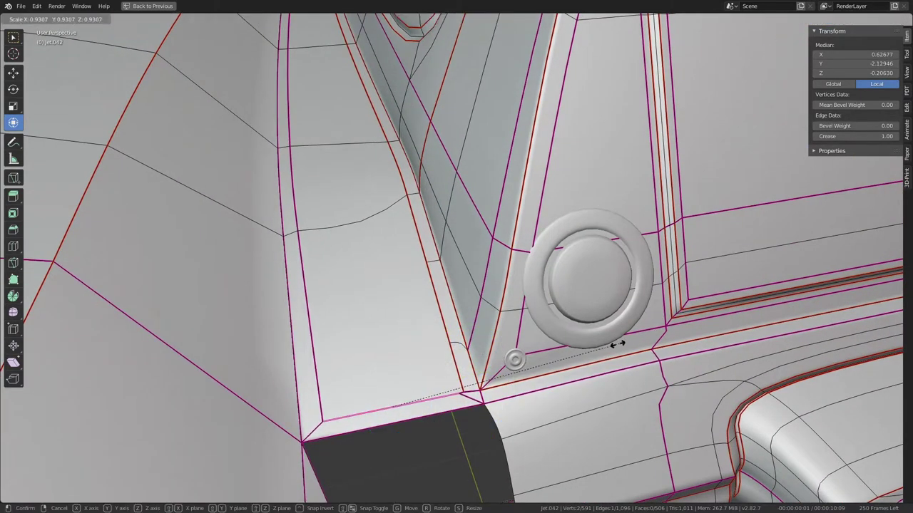
middle_drag(262, 136, 380, 254)
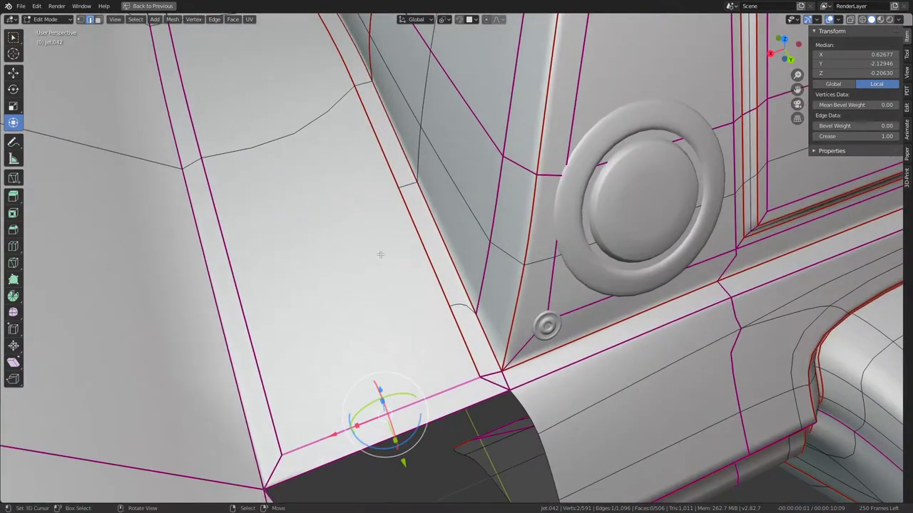
key(g)
key(g)
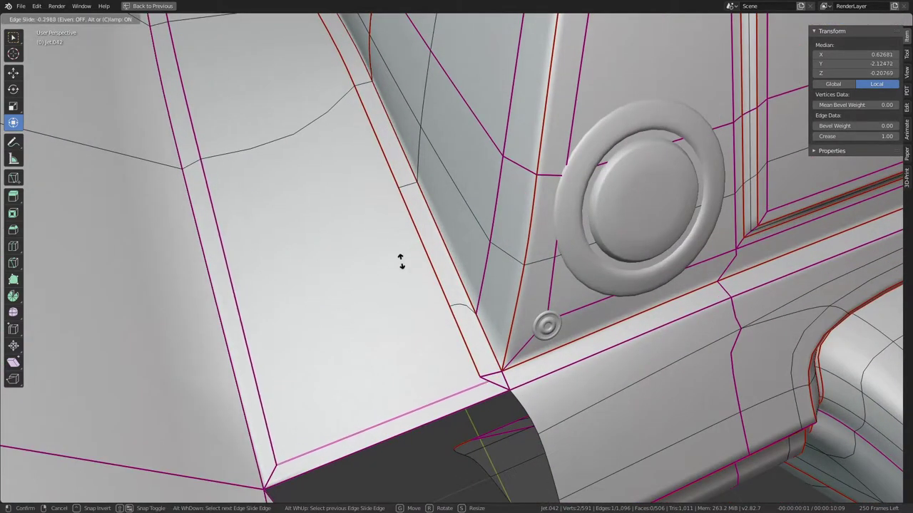
click(401, 262)
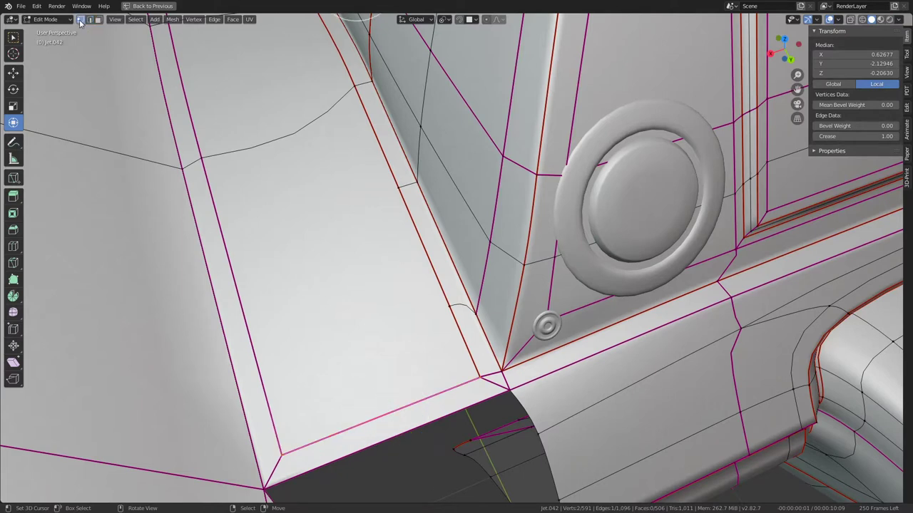
Vertex-slide the console-corner vertex along its edge, redoing one cancelled attempt
click(472, 385)
key(g)
key(g)
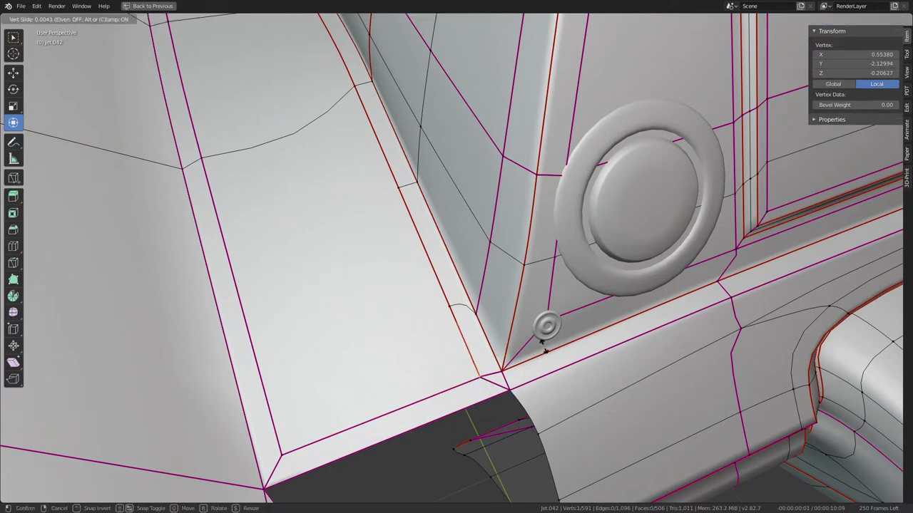
right_click(553, 299)
key(g)
key(g)
click(536, 368)
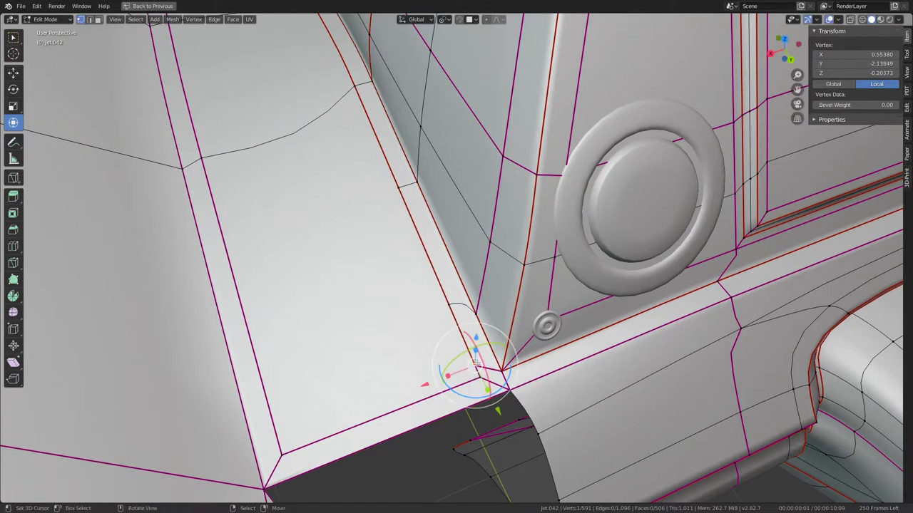
key(g)
key(g)
click(536, 347)
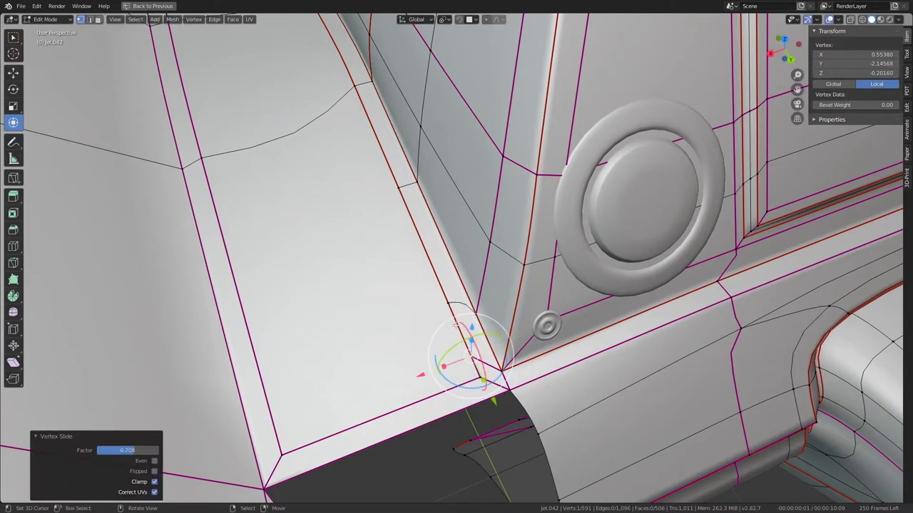
Leave the neighbouring vertex unchanged and slide another corner vertex by a factor of 0.429
click(457, 314)
key(g)
key(g)
right_click(490, 308)
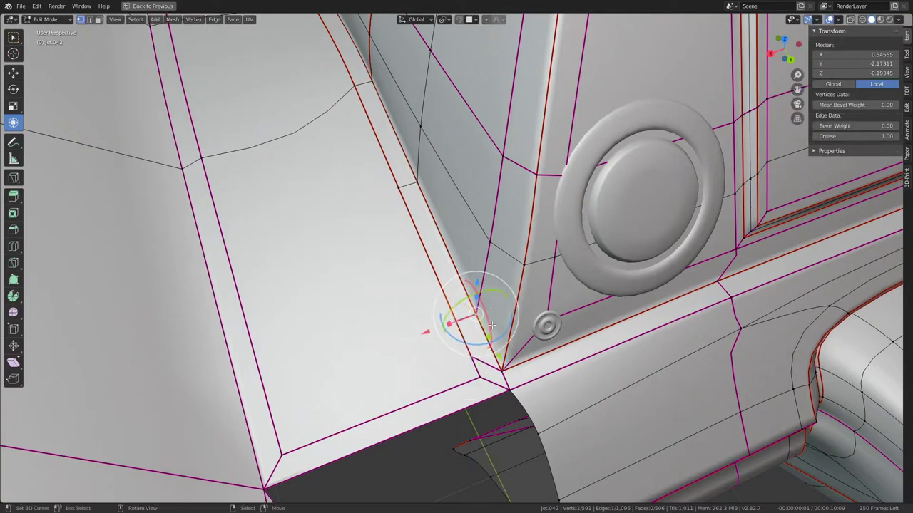
click(450, 325)
key(g)
key(g)
click(452, 342)
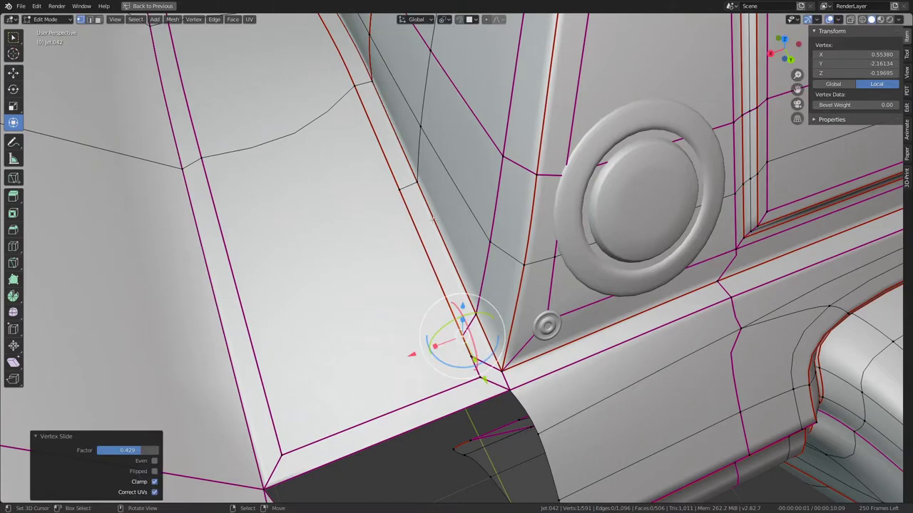
middle_drag(452, 342, 406, 263)
Slide the side-wall vertex further along its edge and confirm its position
key(g)
key(g)
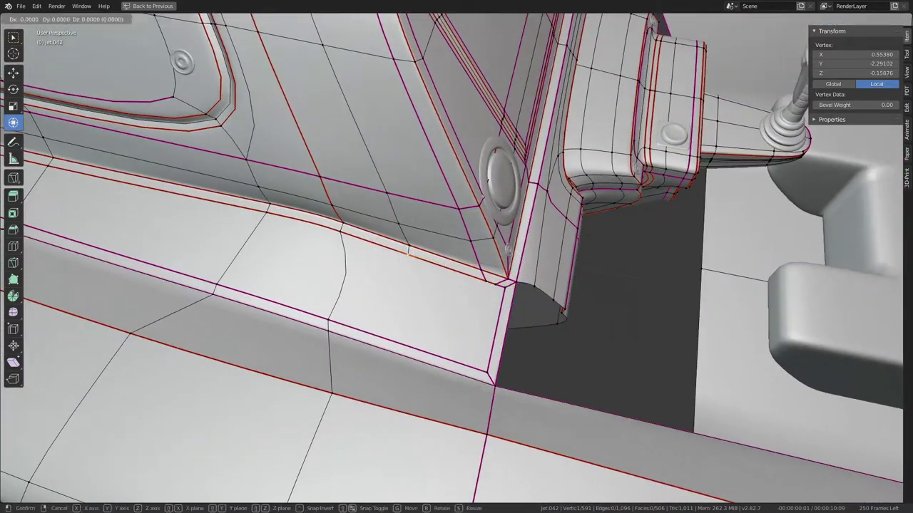
click(407, 261)
mouse_move(407, 261)
middle_down()
mouse_move(413, 268)
mouse_move(364, 203)
mouse_move(380, 227)
middle_up()
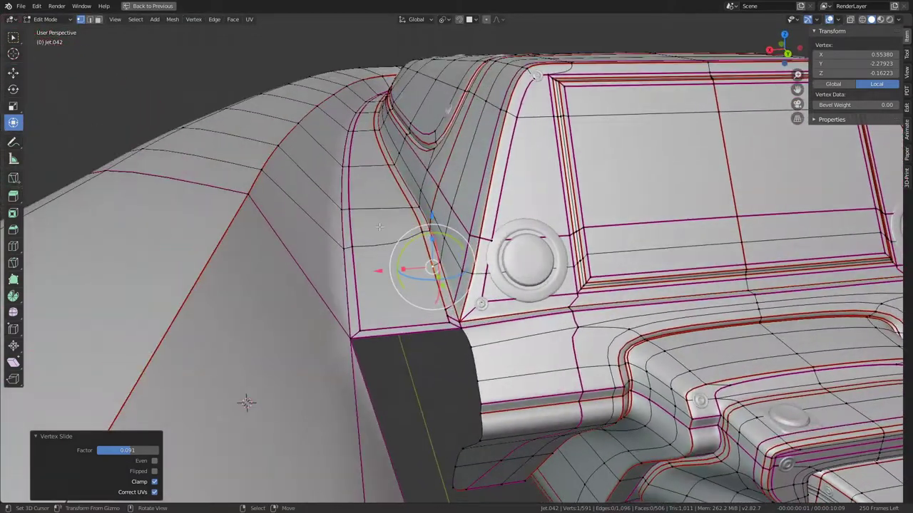
Select a path of edges along the console's rounded side and edge-slide it
click(391, 161)
click(413, 207)
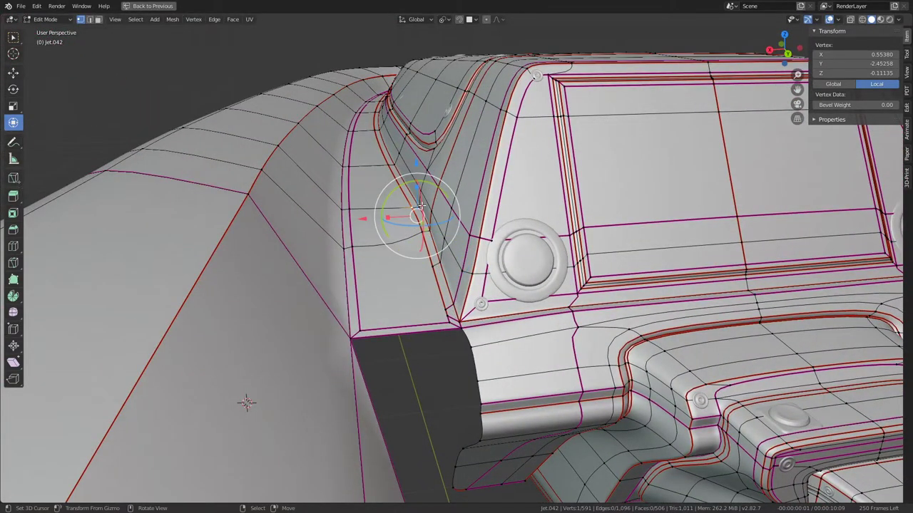
shift+click(419, 204)
mouse_move(419, 205)
middle_down()
mouse_move(484, 255)
mouse_move(499, 235)
middle_up()
click(418, 214)
ctrl+click(477, 280)
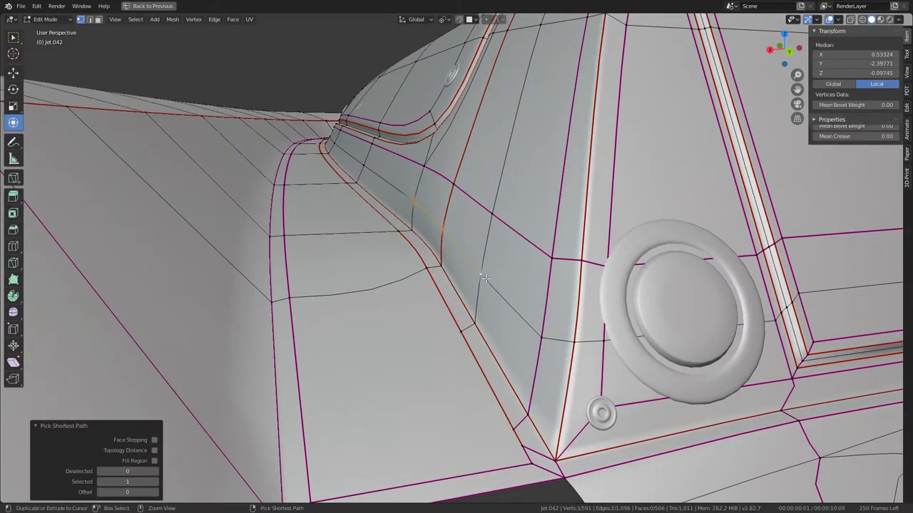
key(g)
key(g)
click(472, 329)
key(g)
key(g)
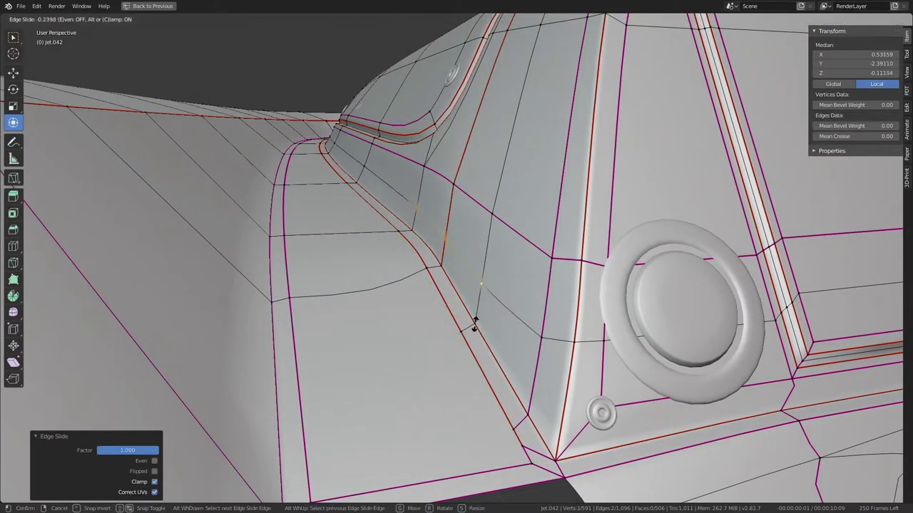
click(475, 314)
Select the edge loop beside the console and restore it to full crease
mouse_move(433, 271)
middle_down()
mouse_move(476, 230)
mouse_move(456, 214)
mouse_move(454, 185)
middle_up()
key(Tab)
key(Tab)
click(454, 177)
alt+click(454, 176)
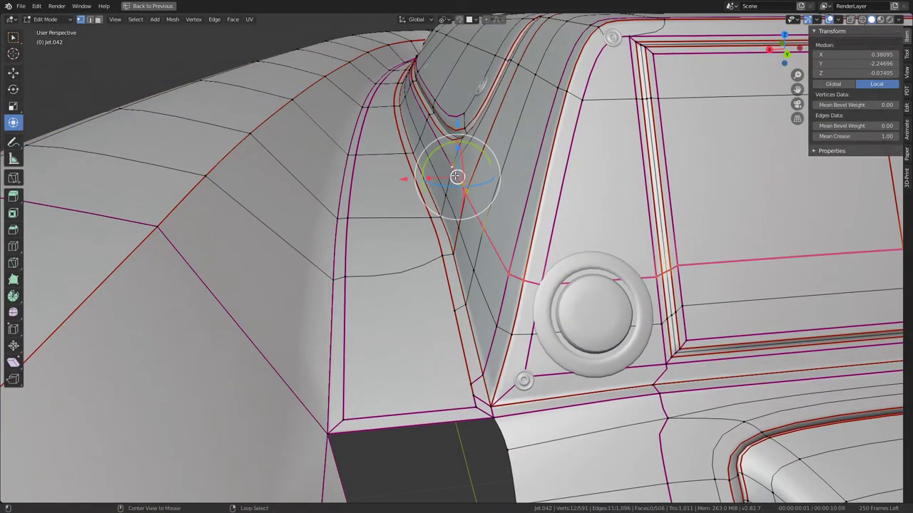
mouse_move(871, 137)
mouse_down()
mouse_move(820, 136)
mouse_move(884, 136)
mouse_up()
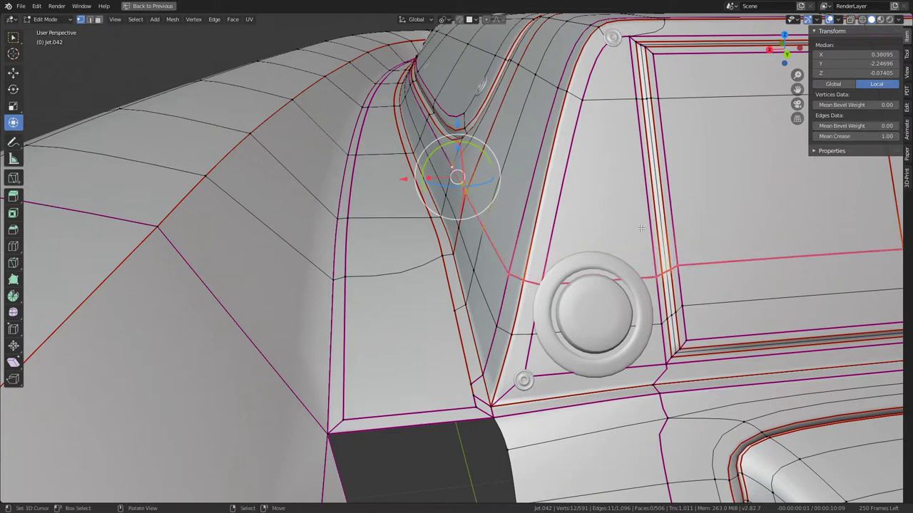
mouse_move(521, 224)
middle_down()
mouse_move(469, 225)
mouse_move(456, 255)
mouse_move(428, 250)
middle_up()
Shift the console-junction edges slightly along the X axis
click(383, 252)
key(g)
key(x)
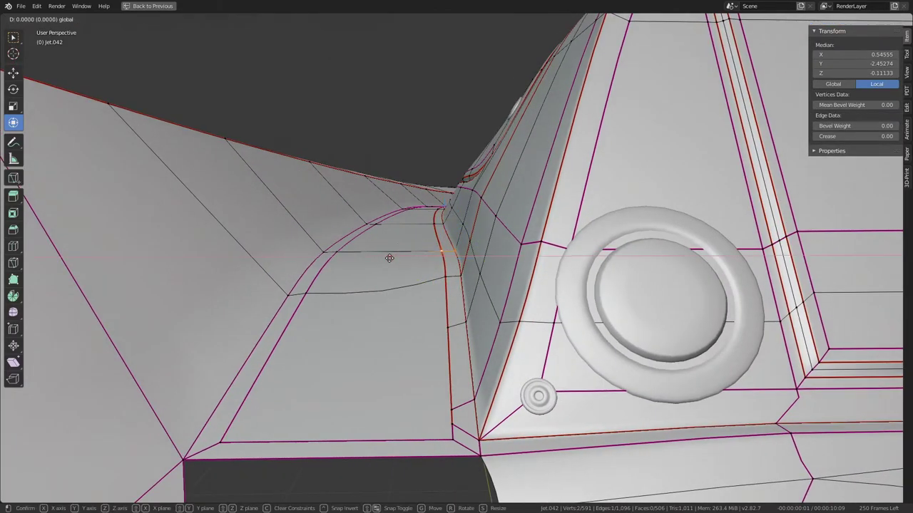
right_click(385, 258)
shift+click(471, 271)
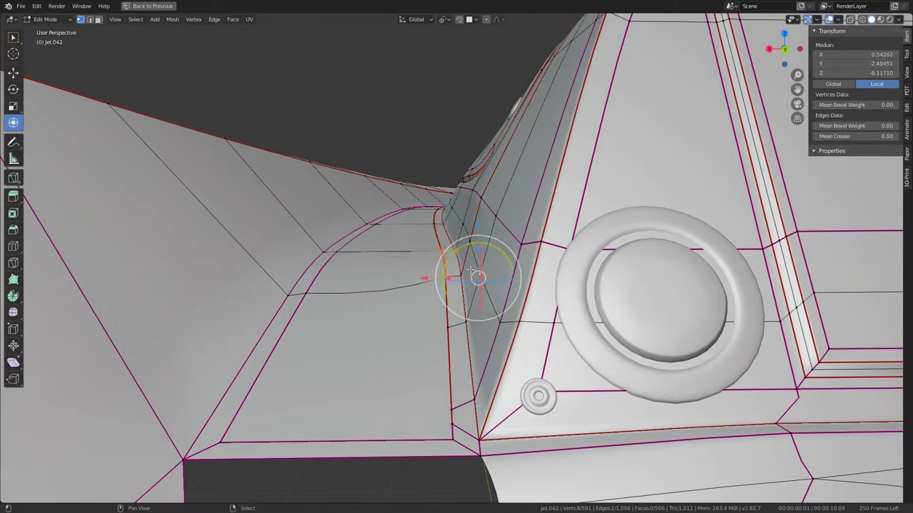
shift+click(458, 258)
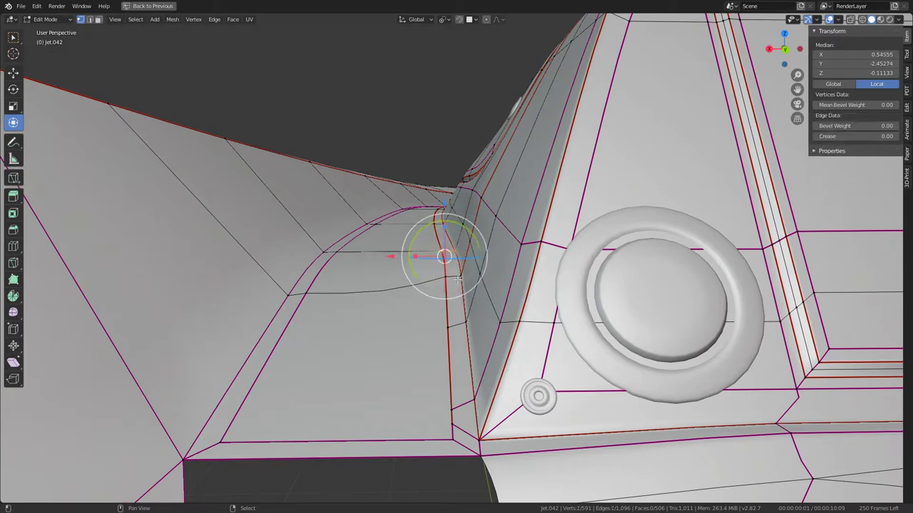
shift+click(442, 278)
key(g)
key(x)
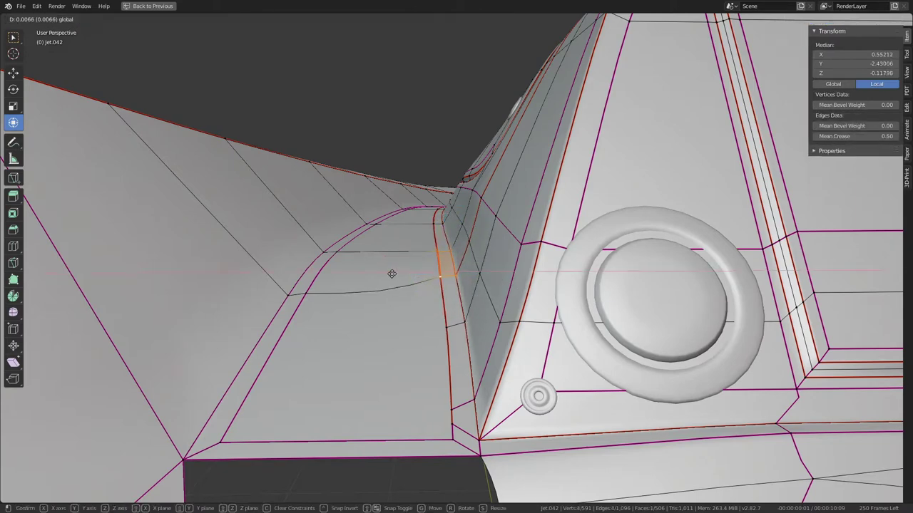
click(392, 274)
In edge select mode, select the edges at the top of the left pillar
click(454, 273)
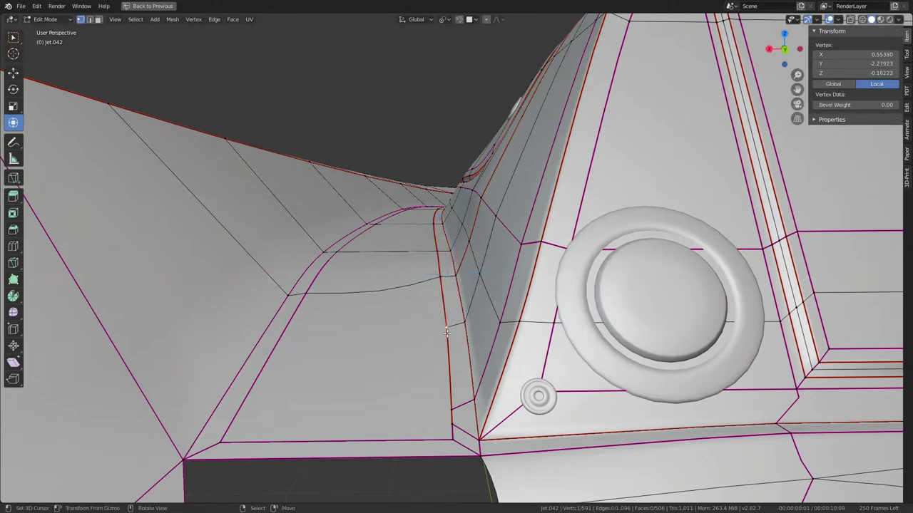
mouse_move(447, 331)
middle_down()
mouse_move(401, 263)
mouse_move(421, 258)
mouse_move(421, 170)
middle_up()
scroll(422, 170, up, 3)
click(332, 279)
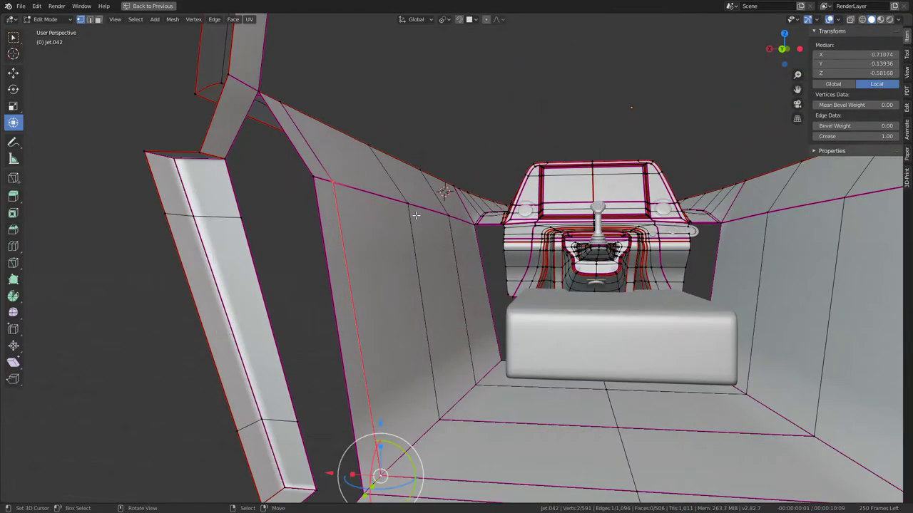
click(92, 21)
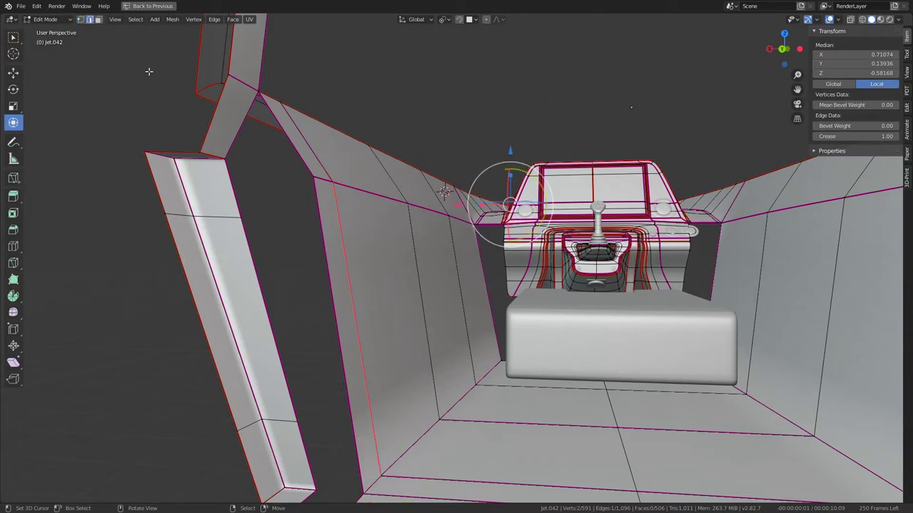
click(236, 193)
shift+click(284, 139)
shift+click(301, 154)
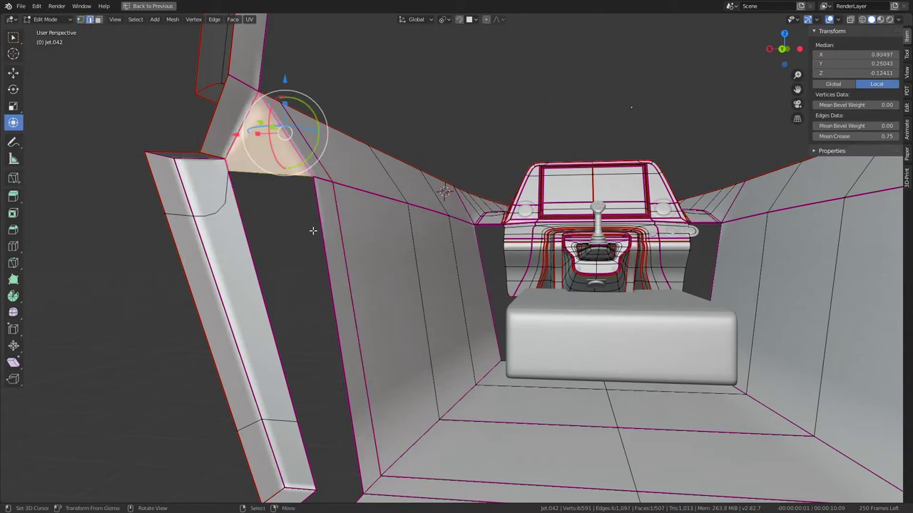
Subdivide the vertical edge ring across both walls and slide the new loop to the floor edge
middle_drag(314, 231, 303, 246)
click(309, 252)
alt+click(424, 299)
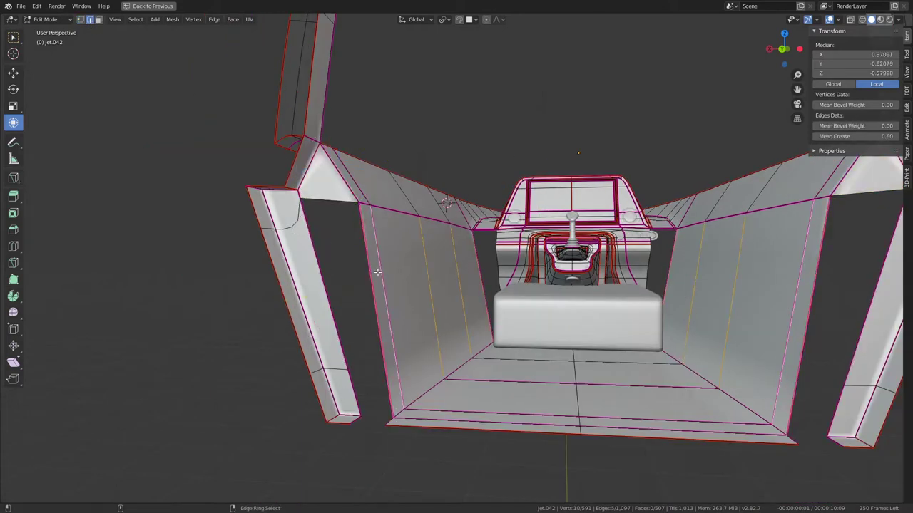
key(q)
click(549, 231)
alt+click(422, 328)
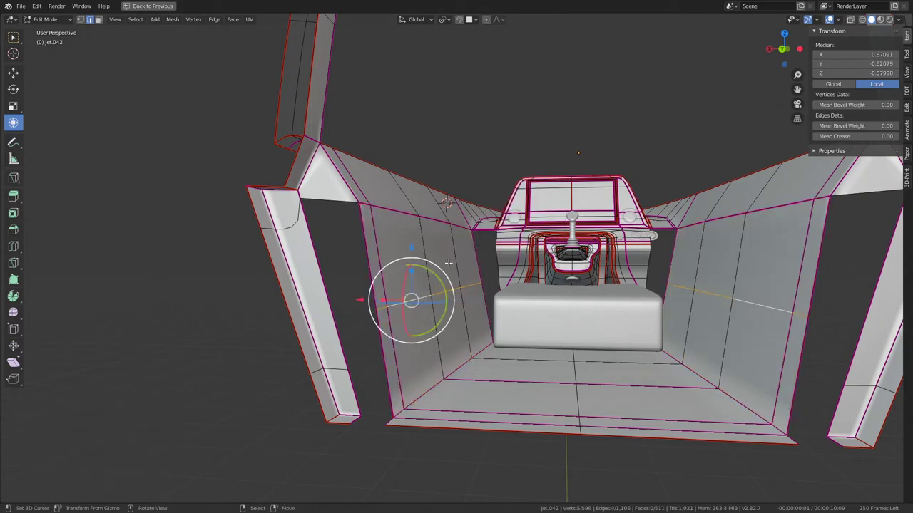
key(g)
key(g)
click(554, 341)
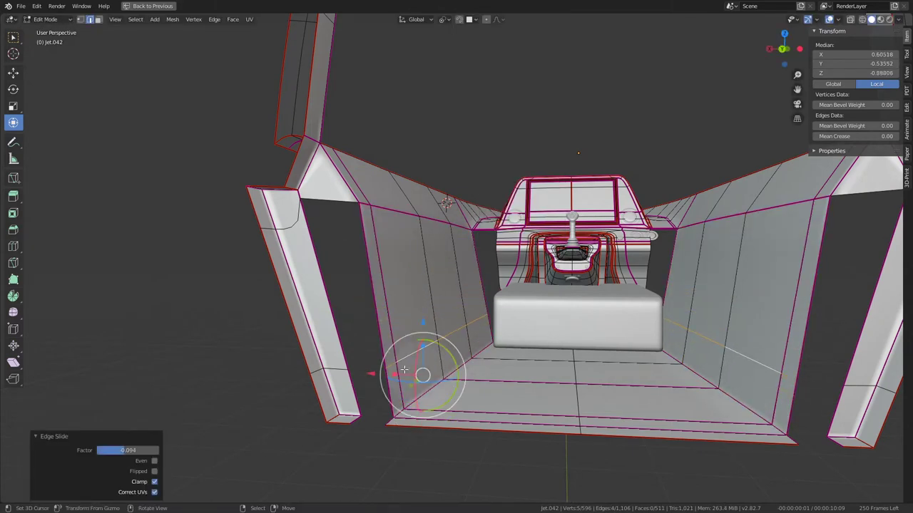
Check the whole cockpit from the front, then select an edge loop on the left pillar
click(349, 385)
click(342, 337)
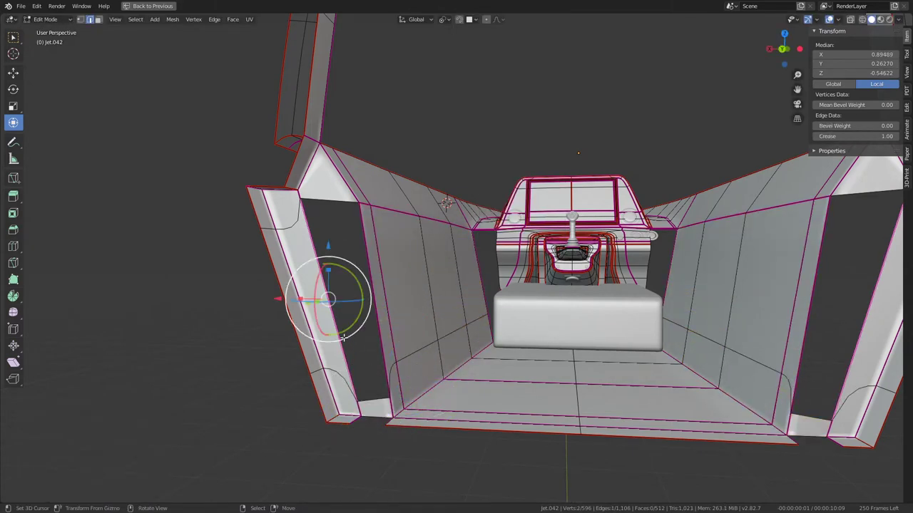
key(Tab)
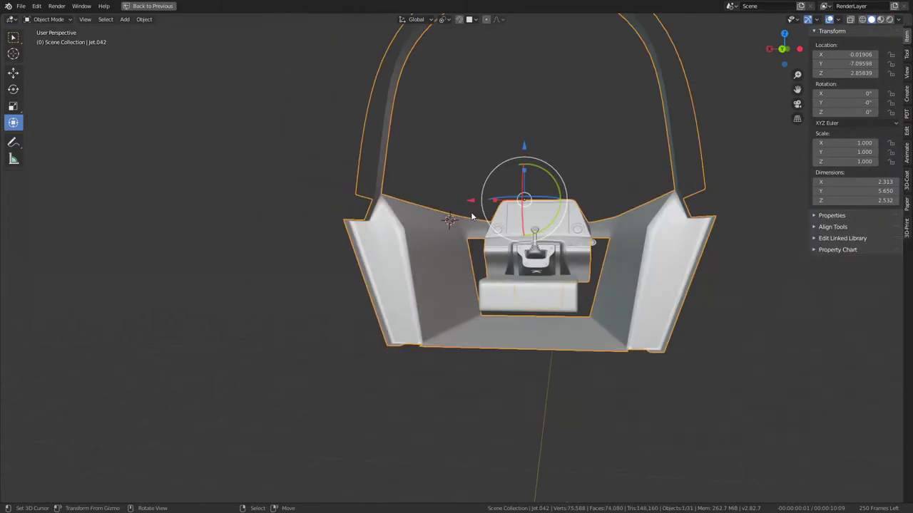
mouse_move(373, 300)
middle_down()
mouse_move(461, 242)
mouse_move(360, 272)
mouse_move(288, 269)
mouse_move(471, 213)
mouse_move(430, 249)
middle_up()
key(Tab)
alt+click(375, 312)
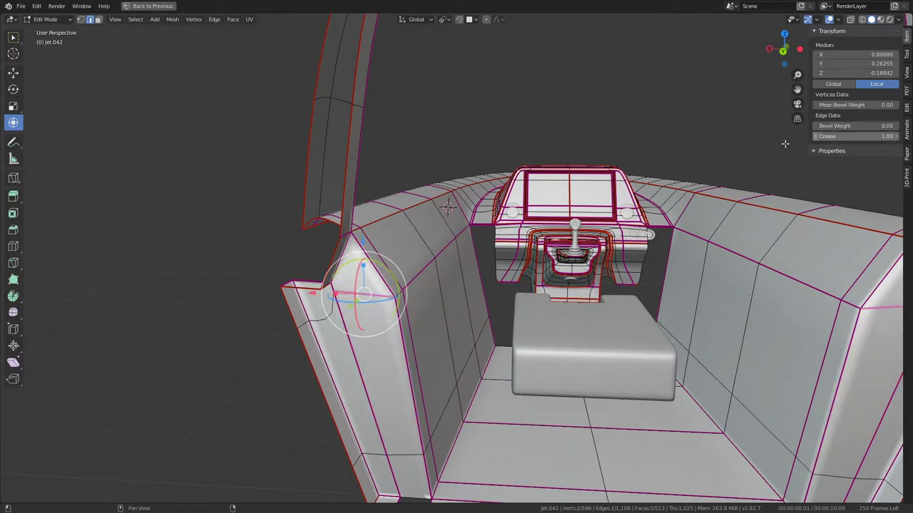
alt+click(331, 314)
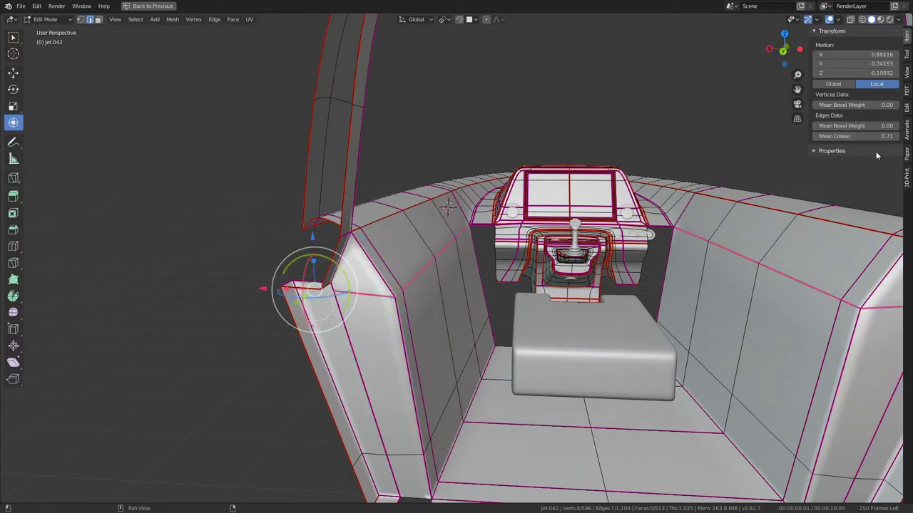
Edge-slide the left-pillar loop down the panel and select the loop near the wall bottom
middle_drag(904, 131, 324, 184)
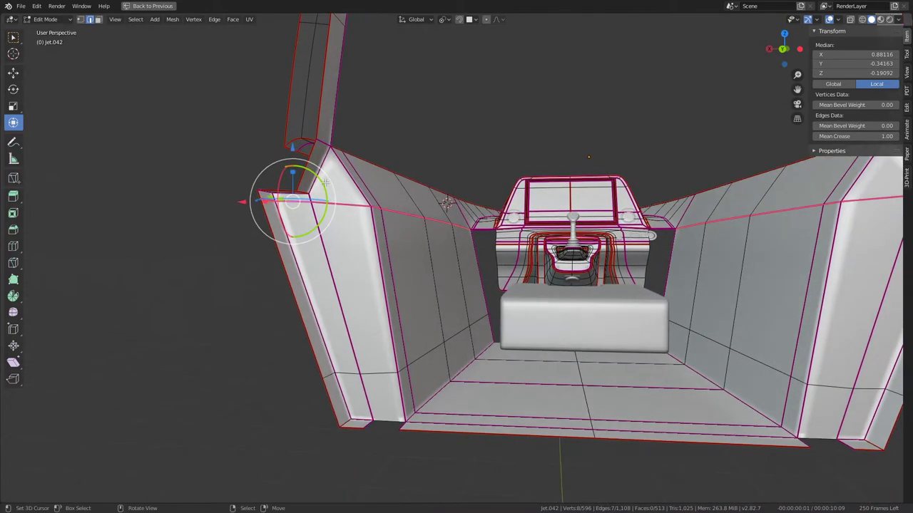
key(g)
key(g)
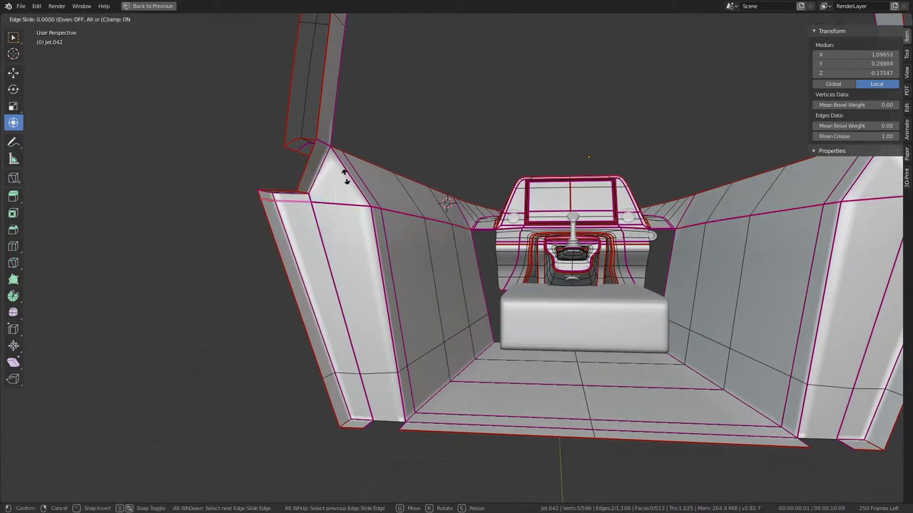
click(345, 191)
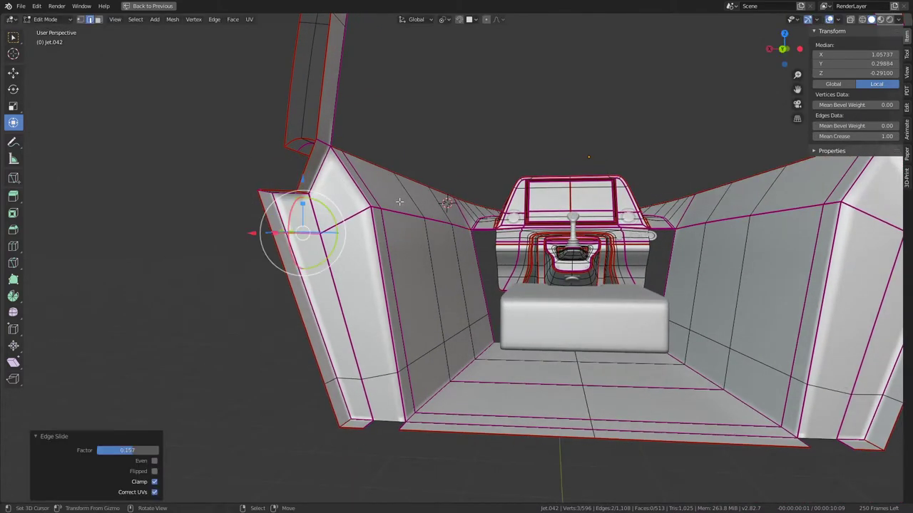
alt+click(330, 374)
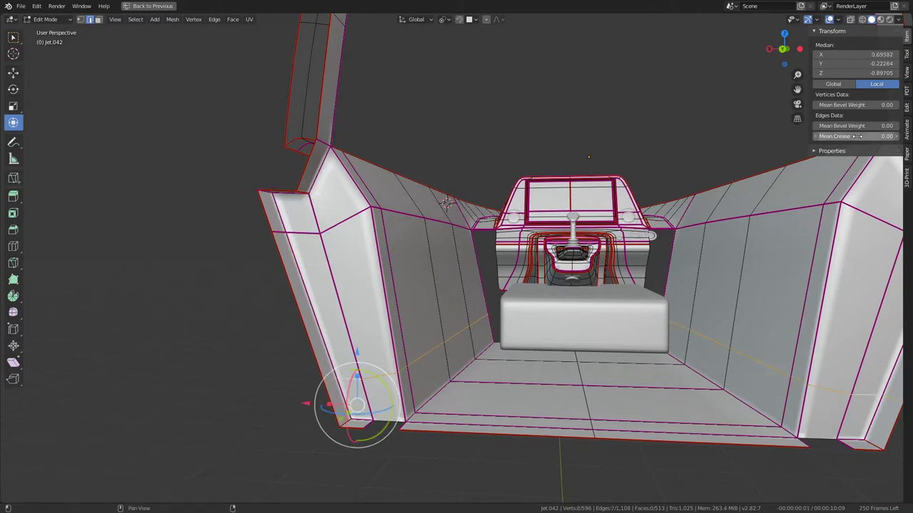
Orbit around the jet in Object Mode, then return to Edit Mode near the console edge
key(Tab)
mouse_move(577, 294)
middle_down()
mouse_move(564, 257)
mouse_move(343, 274)
mouse_move(351, 187)
mouse_move(472, 256)
mouse_move(421, 208)
middle_up()
scroll(442, 217, up, 3)
key(Tab)
mouse_move(464, 230)
middle_down()
mouse_move(534, 264)
mouse_move(545, 281)
middle_up()
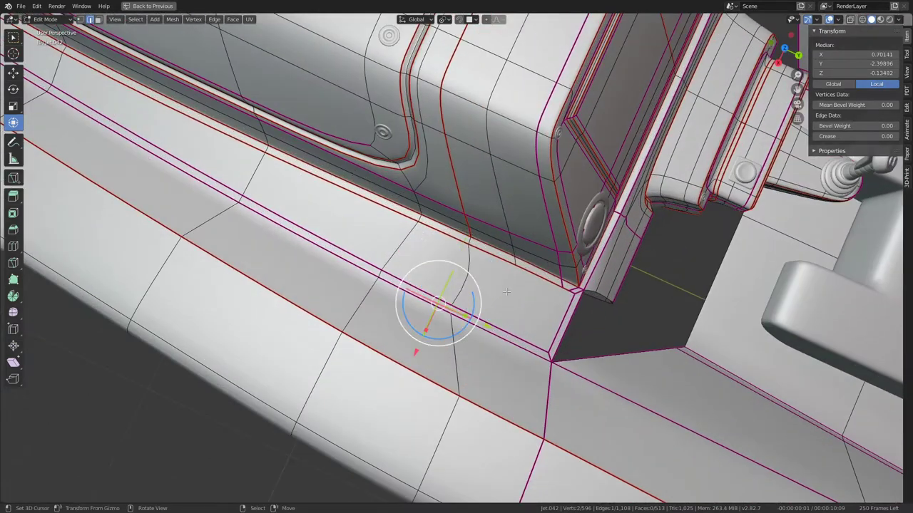
Edge-slide the selected loop and give the console junction edge a full crease of 1
key(g)
key(g)
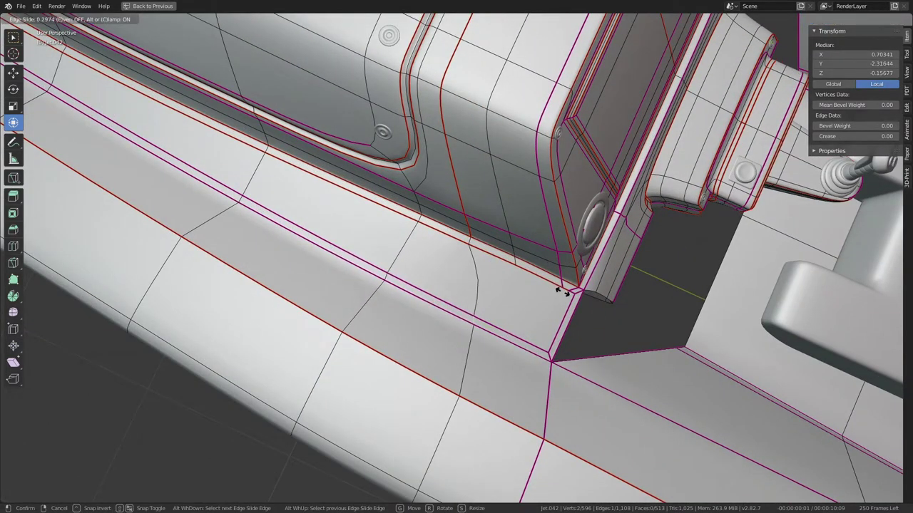
click(561, 291)
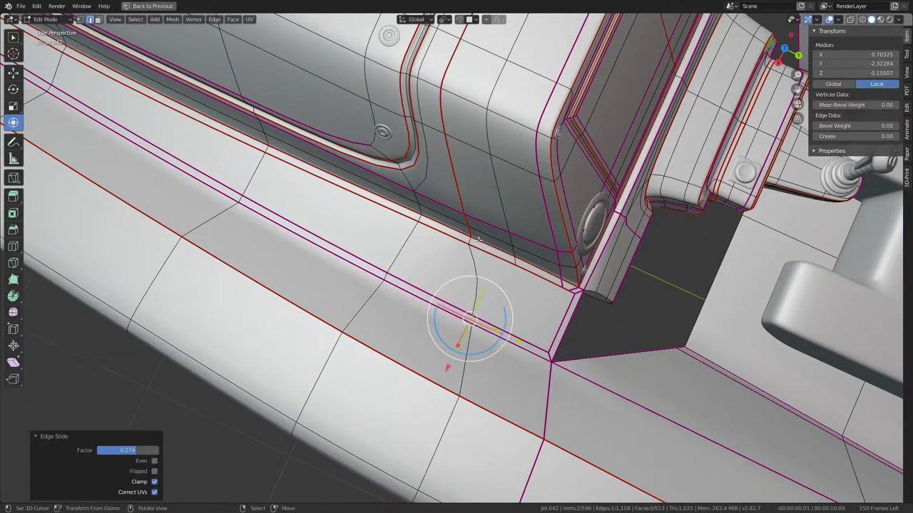
key(shift+e)
click(513, 316)
mouse_move(480, 234)
middle_down()
mouse_move(838, 318)
mouse_move(410, 232)
middle_up()
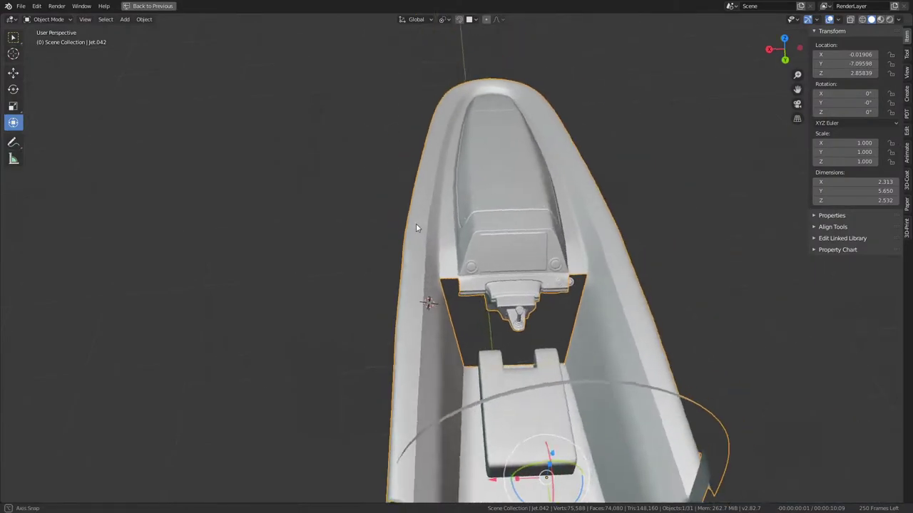
mouse_move(443, 230)
middle_down()
mouse_move(422, 189)
mouse_move(444, 193)
mouse_move(432, 245)
middle_up()
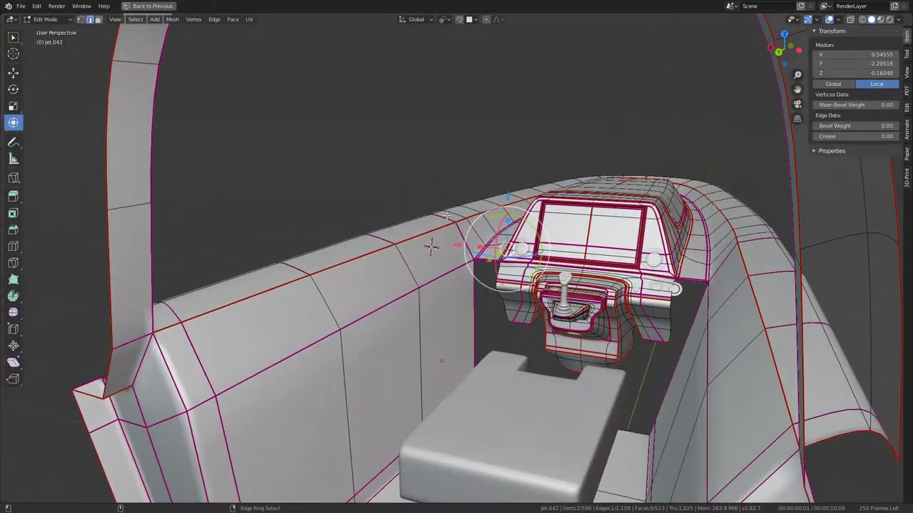
Subdivide the side-wall edge ring with one cut and slide the new loop by 0.681
ctrl+alt+click(432, 247)
key(q)
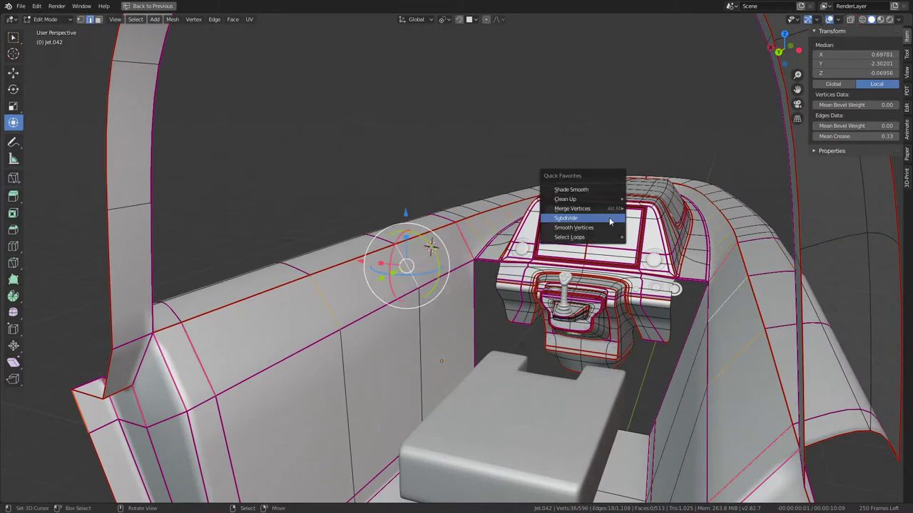
click(610, 223)
scroll(434, 255, up, 5)
key(g)
key(g)
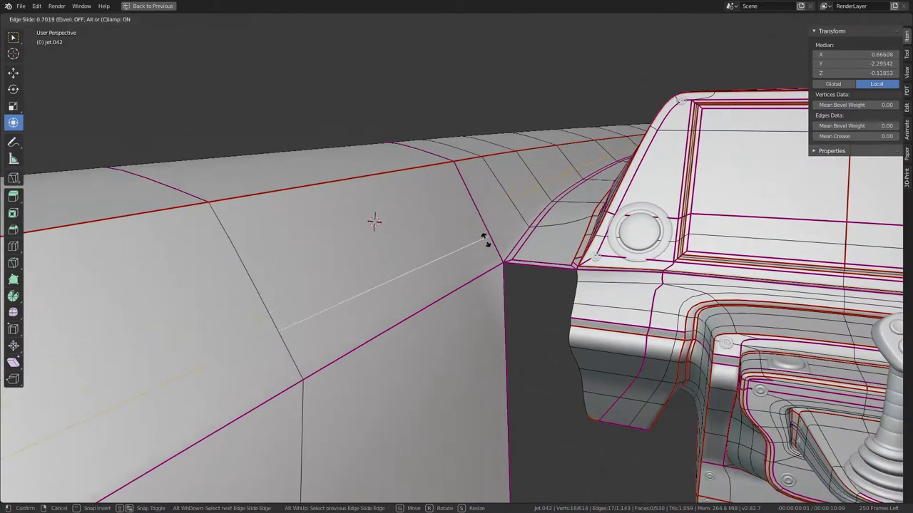
click(483, 236)
key(g)
key(g)
click(520, 324)
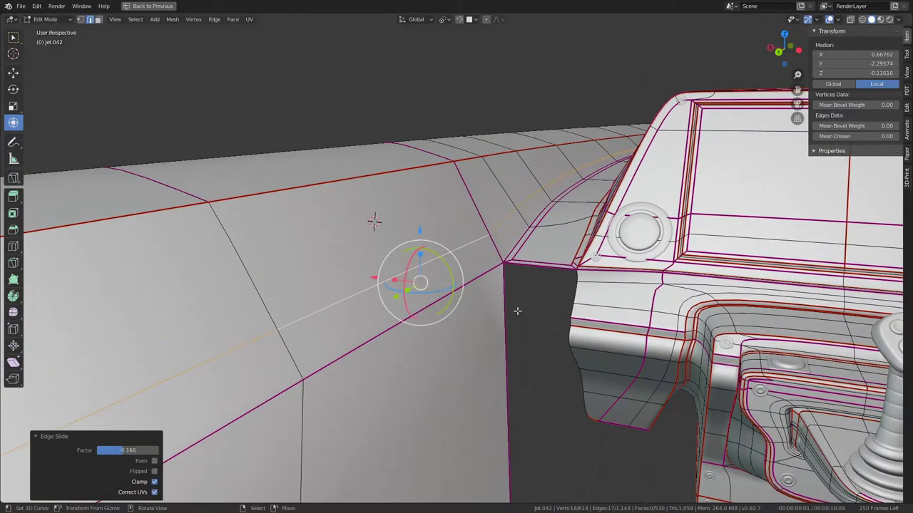
middle_drag(515, 312, 494, 250)
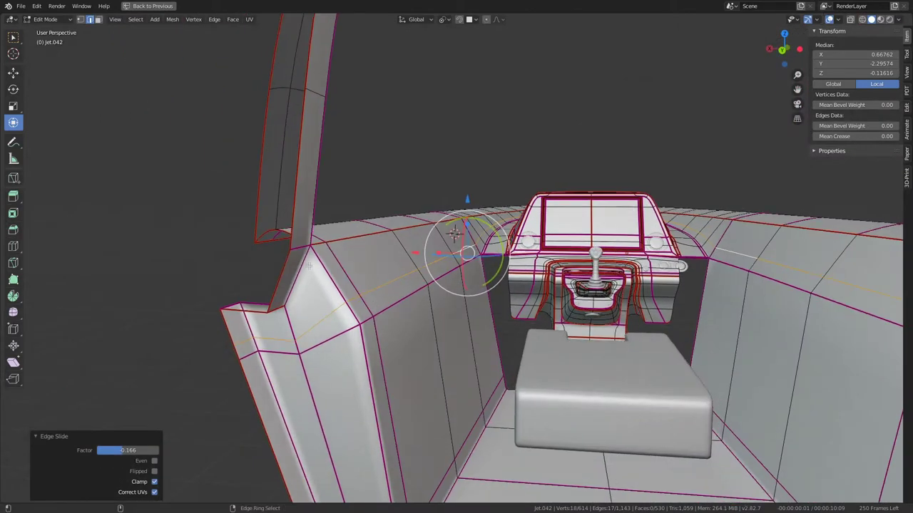
Subdivide the front pillar's edge ring from the right-click edge menu
ctrl+alt+click(308, 265)
right_click(517, 241)
click(514, 241)
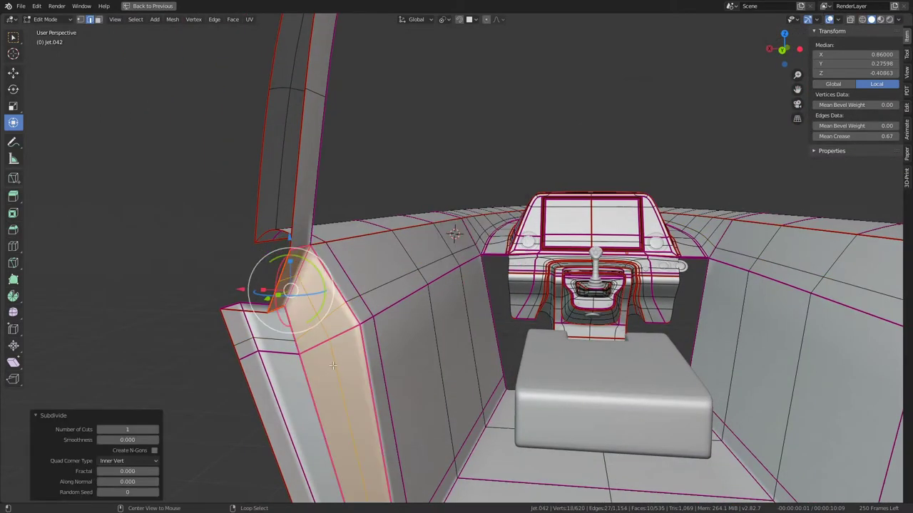
Slide the new pillar loop, then undo the pillar loop cut
key(g)
key(g)
click(437, 315)
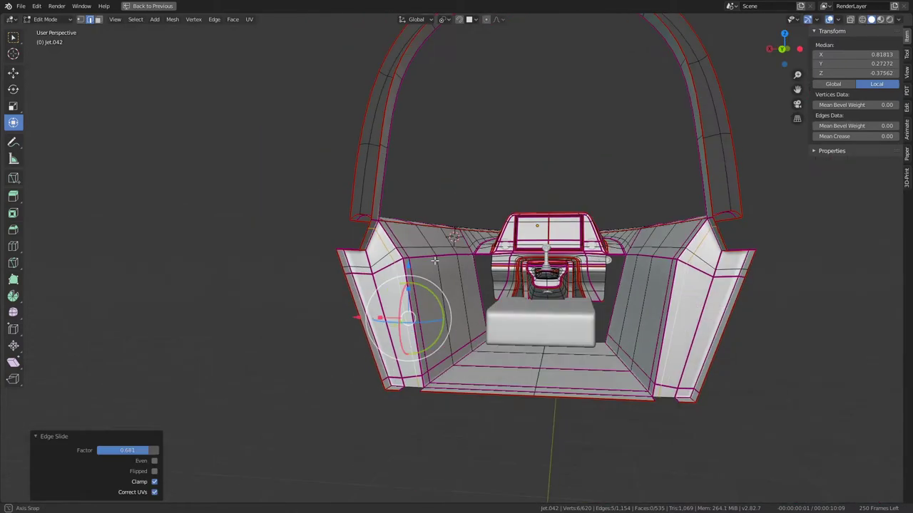
middle_drag(437, 314, 478, 267)
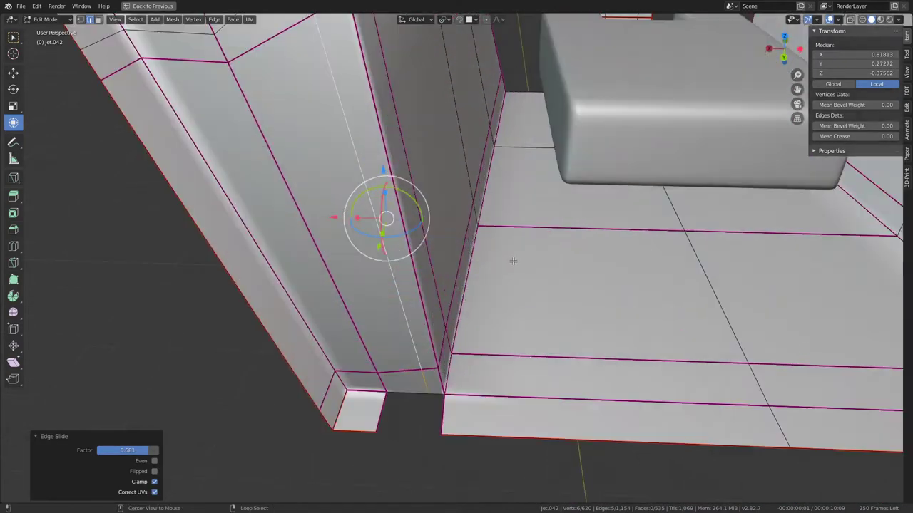
click(441, 438)
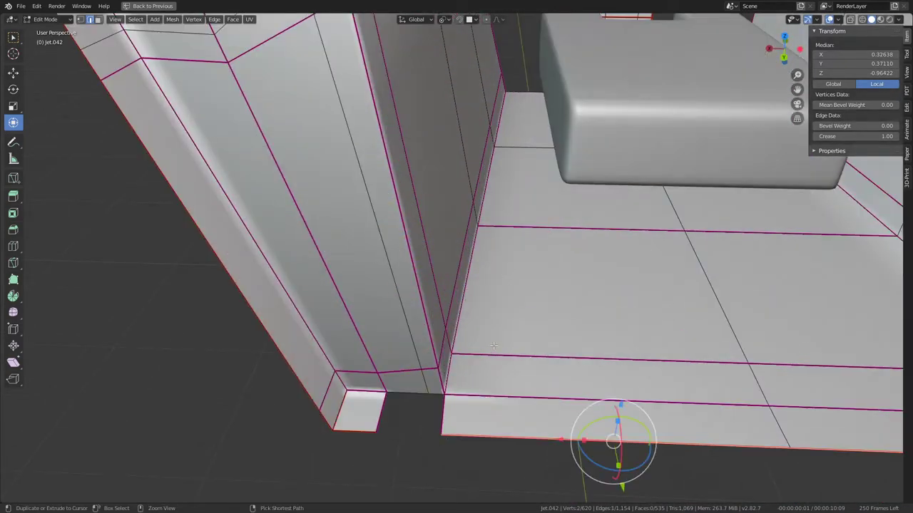
key(ctrl+z)
key(ctrl+z)
Subdivide the edge ring at the pillar-base corner and slide the new loop into place
ctrl+alt+click(443, 414)
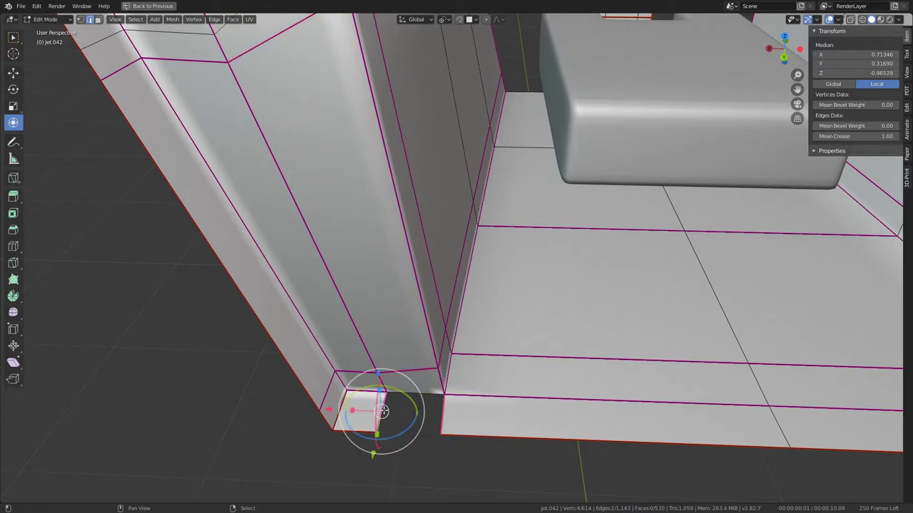
key(q)
click(503, 352)
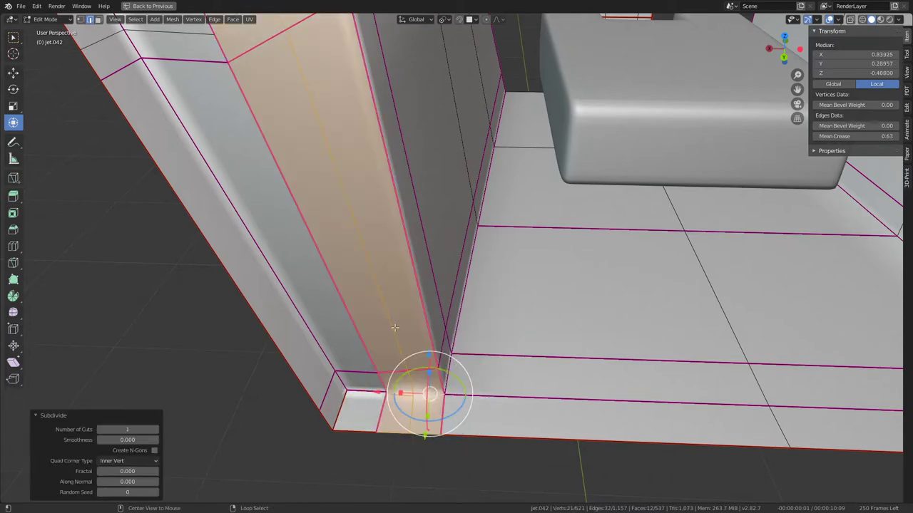
mouse_move(504, 352)
middle_down()
mouse_move(456, 300)
mouse_move(381, 271)
mouse_move(146, 247)
mouse_move(414, 242)
mouse_move(536, 271)
mouse_move(577, 266)
middle_up()
scroll(457, 300, up, 3)
key(g)
key(g)
click(460, 303)
Edge-slide the creased wall-corner edges fully to the pillar, factor -1.000
alt+click(127, 226)
middle_drag(424, 274, 524, 312)
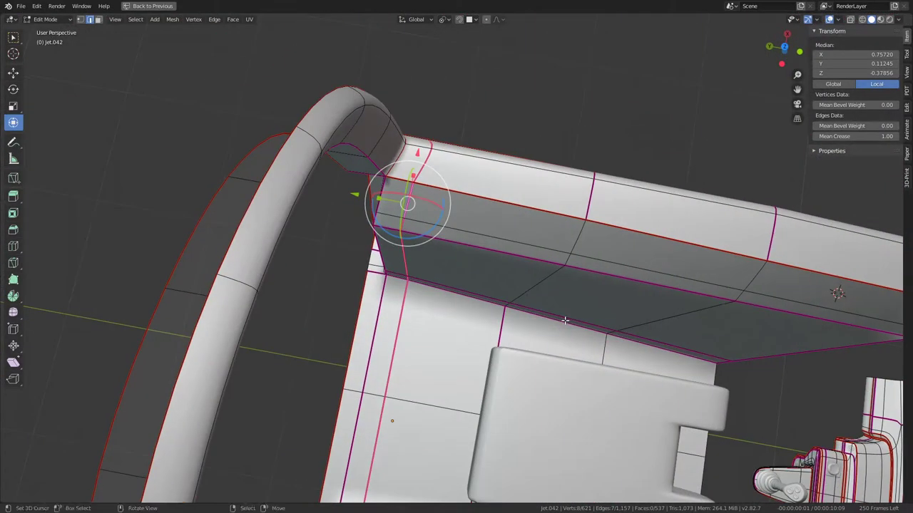
key(g)
key(g)
click(377, 193)
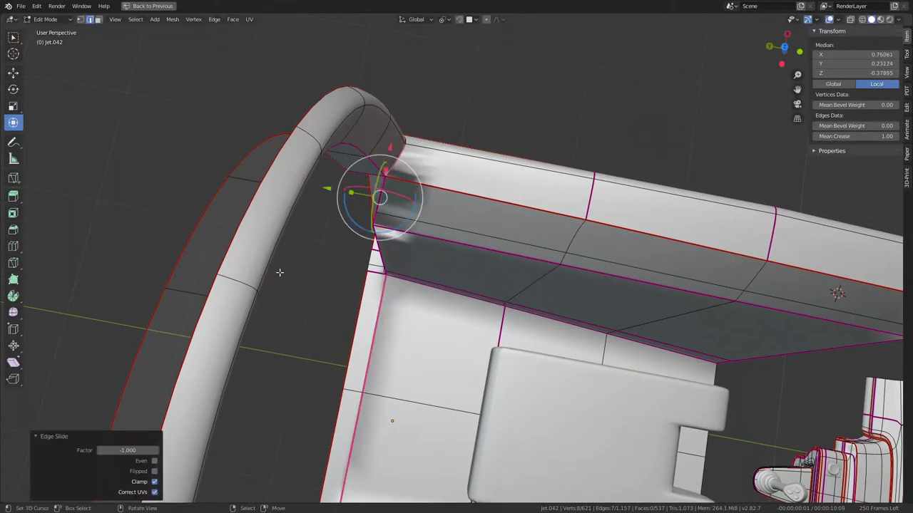
key(g)
key(g)
click(542, 255)
Orbit around the whole model in Object Mode, then return to Edit Mode
key(Tab)
mouse_move(542, 256)
middle_down()
mouse_move(560, 267)
mouse_move(503, 249)
mouse_move(560, 200)
mouse_move(440, 244)
mouse_move(661, 287)
mouse_move(499, 299)
mouse_move(514, 336)
mouse_move(524, 329)
middle_up()
key(Tab)
scroll(531, 288, up, 3)
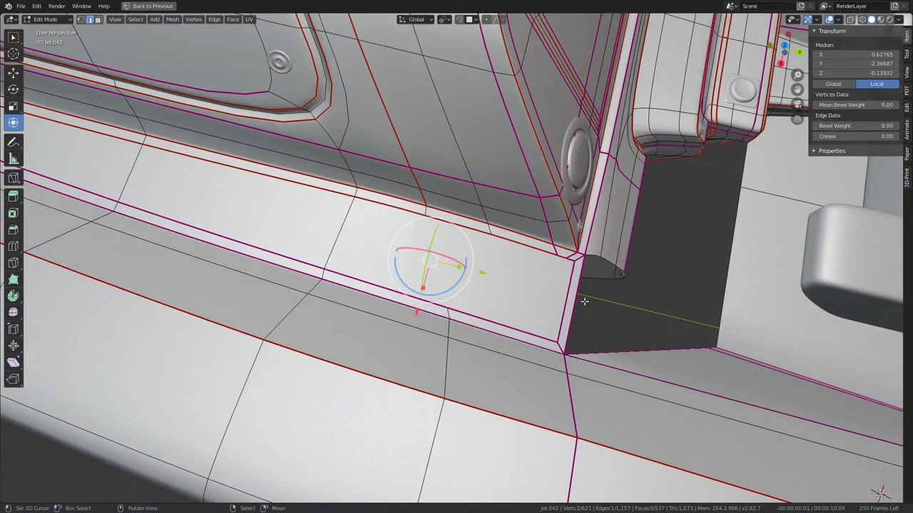
Edge-slide the selected vertices along the console edge
middle_drag(583, 301, 481, 295)
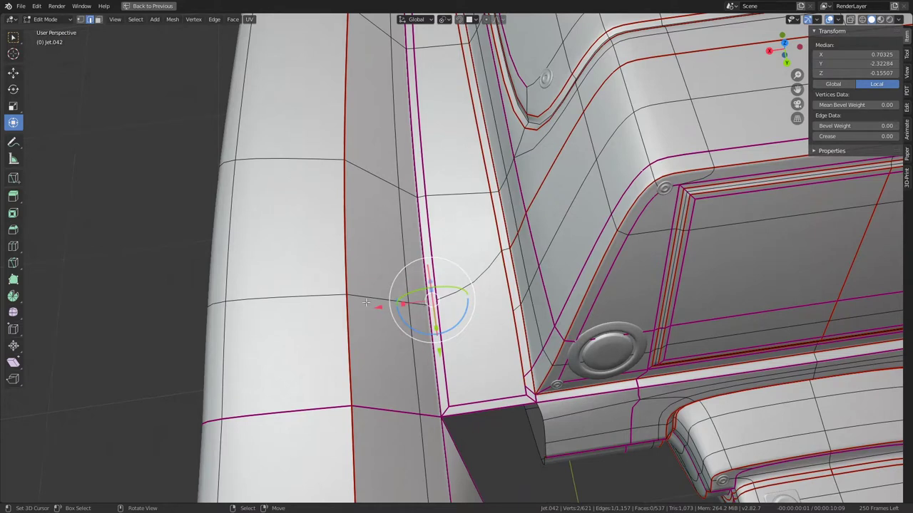
drag(428, 302, 421, 303)
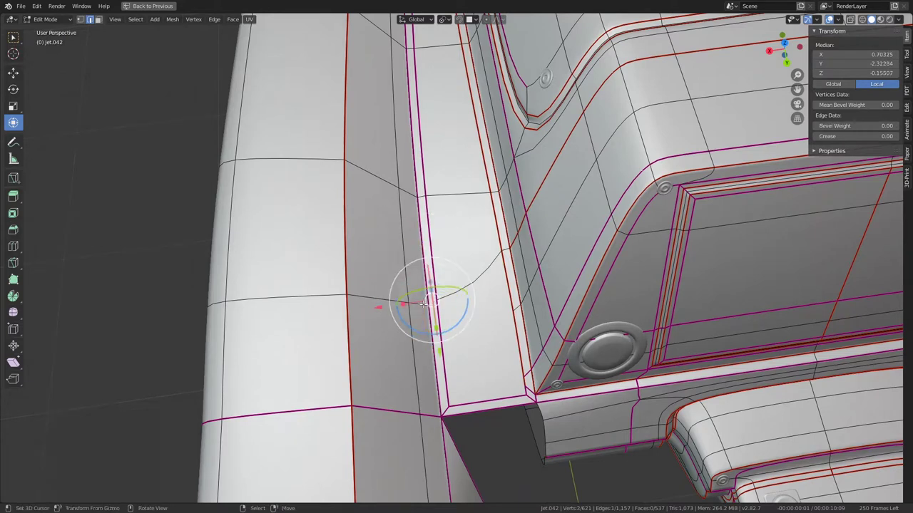
key(g)
key(Escape)
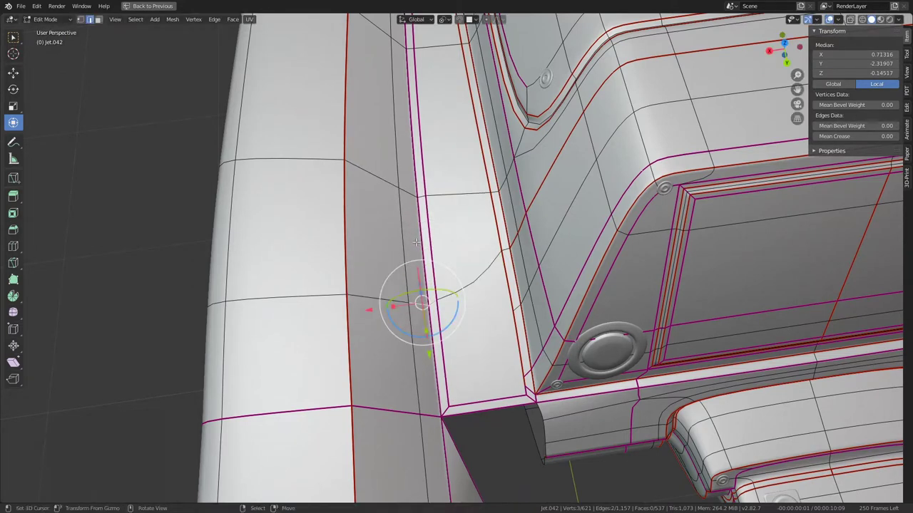
key(g)
key(g)
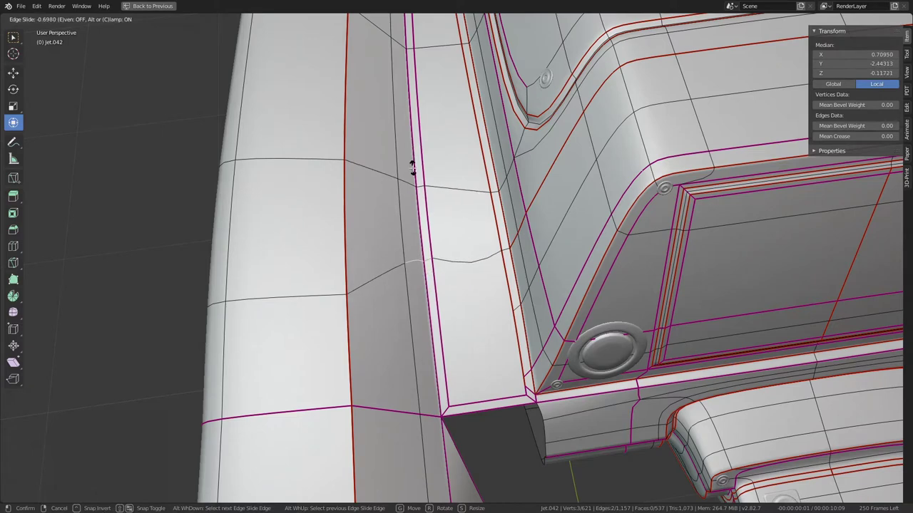
click(412, 167)
Slide a single edge near the console corner, then nudge it slightly back
click(487, 265)
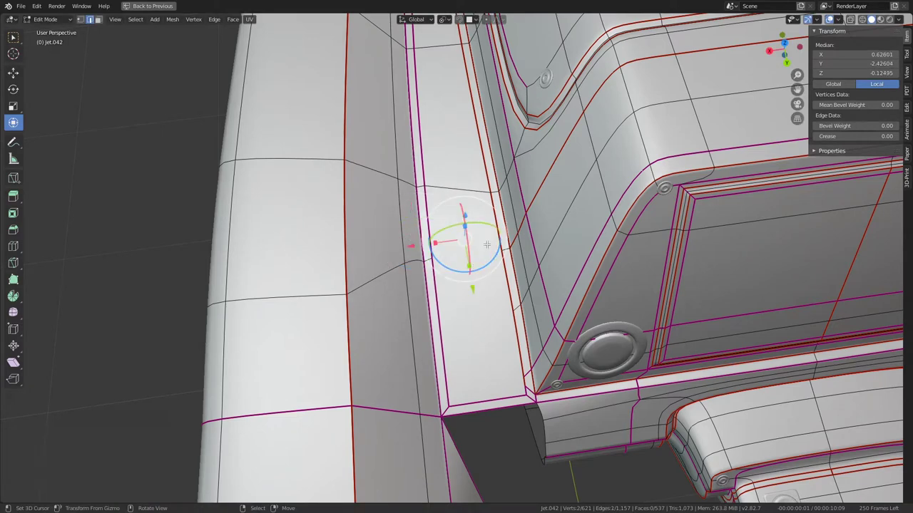
middle_drag(487, 244, 336, 254)
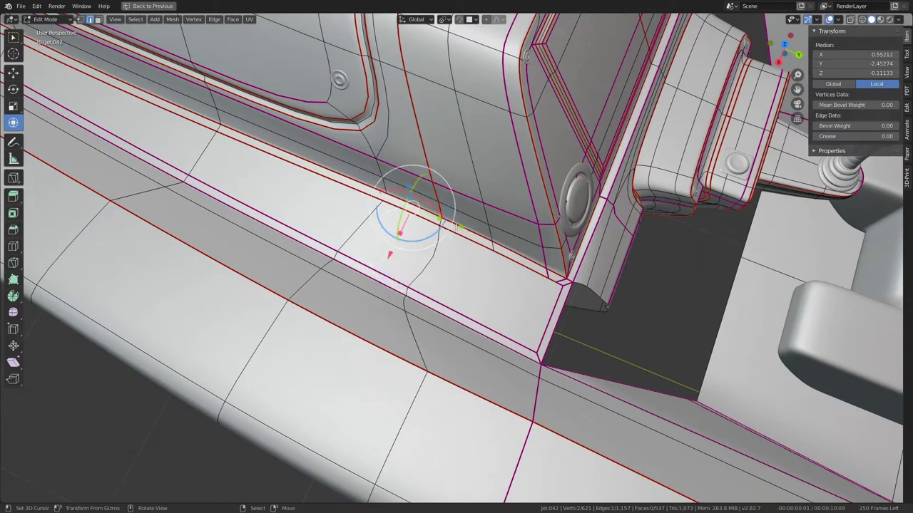
key(g)
key(g)
click(475, 240)
middle_drag(476, 245, 409, 290)
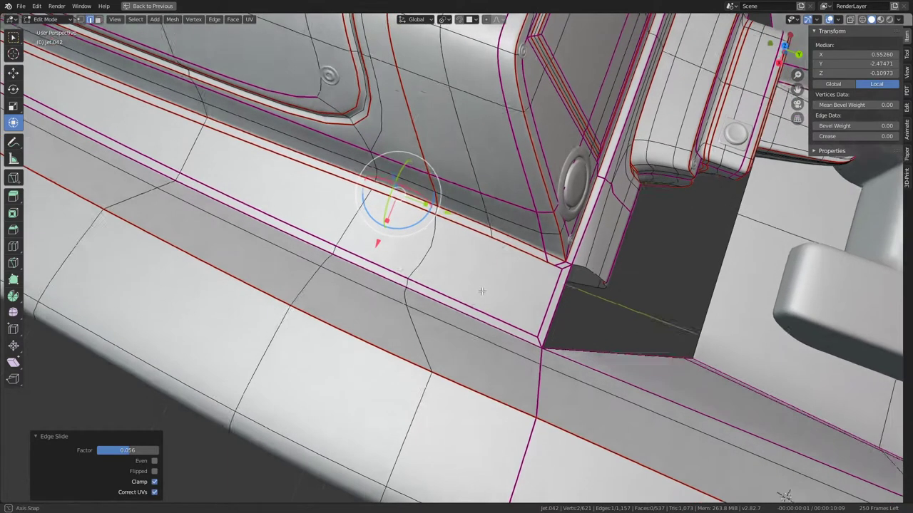
key(g)
key(g)
click(458, 290)
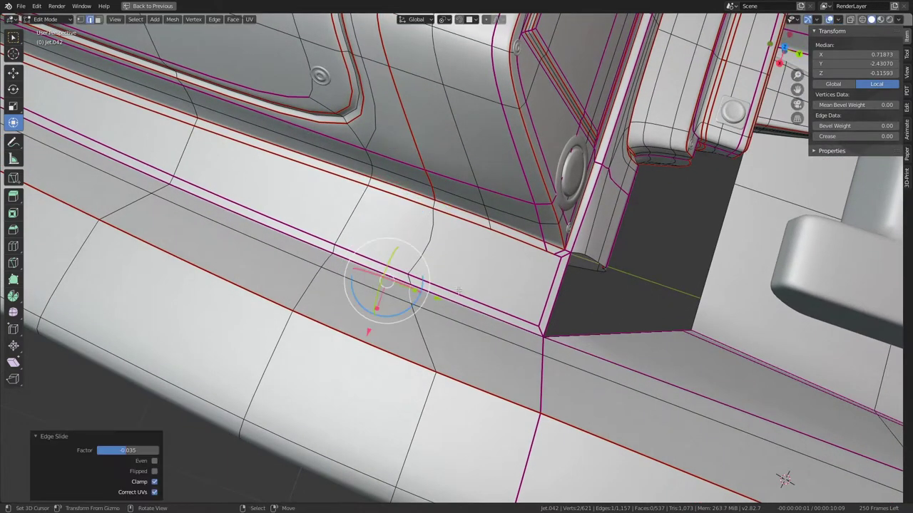
Vertex-slide the junction vertex along its edge in several passes
click(422, 270)
key(g)
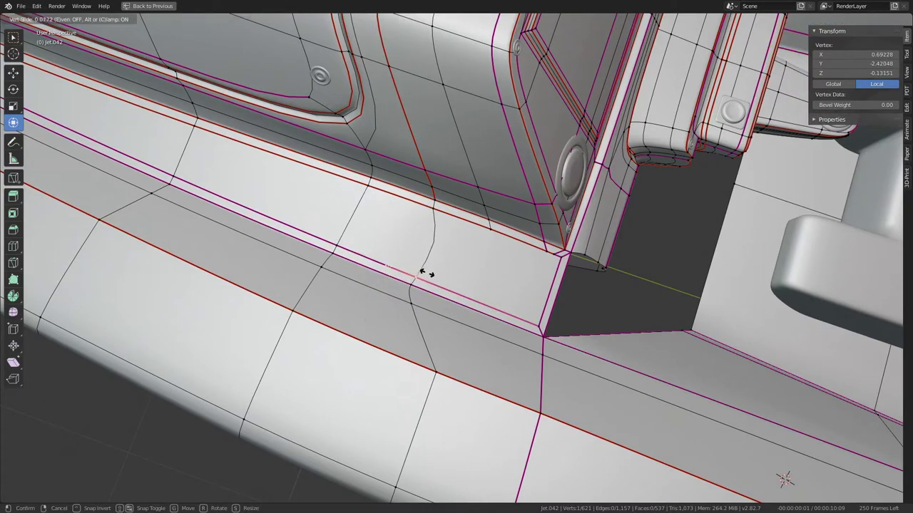
click(423, 273)
middle_drag(546, 239, 465, 270)
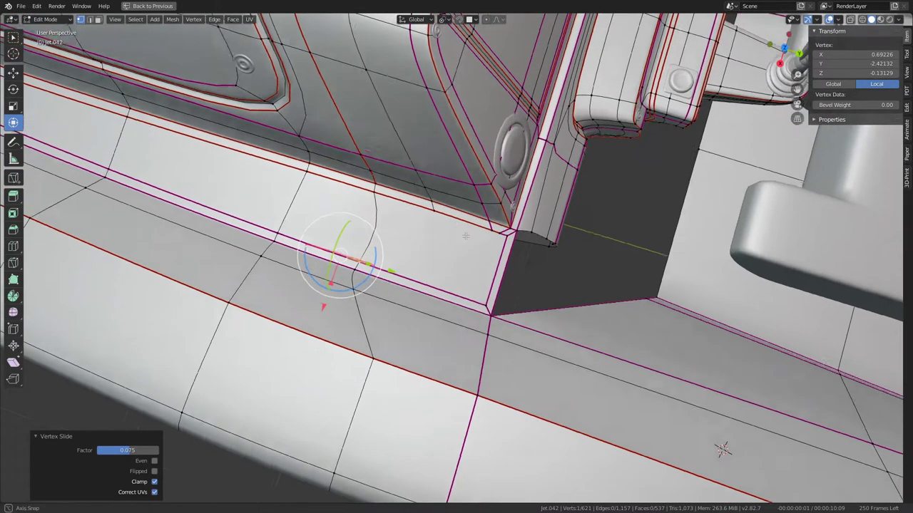
key(g)
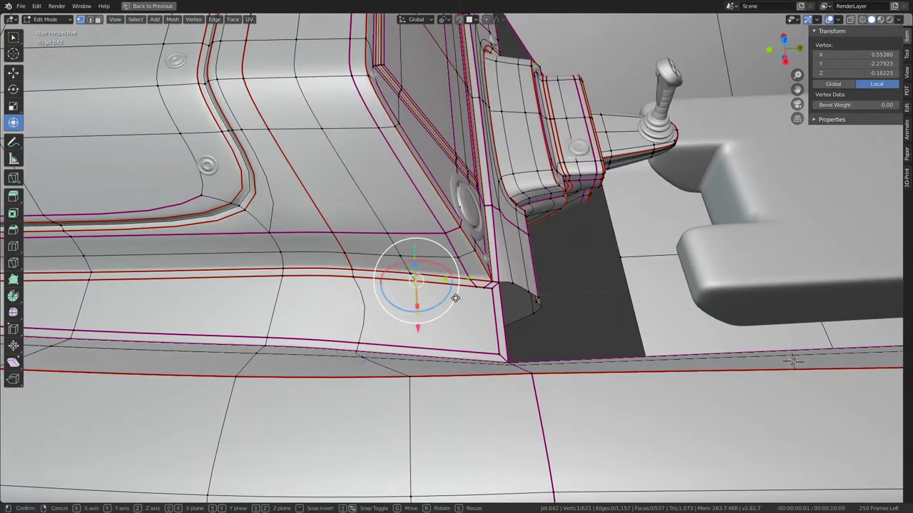
key(g)
click(448, 298)
key(g)
key(g)
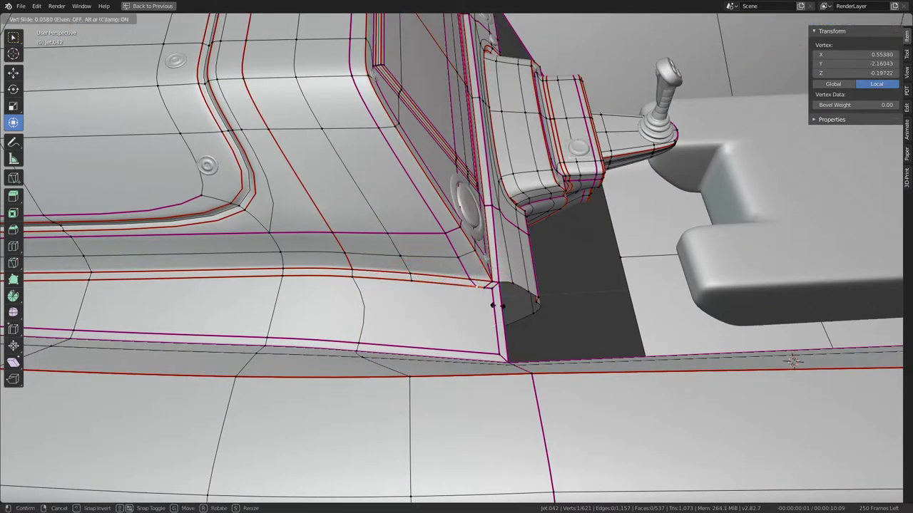
click(493, 305)
Vertex-slide two more corner vertices on the console side along their edges
middle_drag(493, 305, 478, 248)
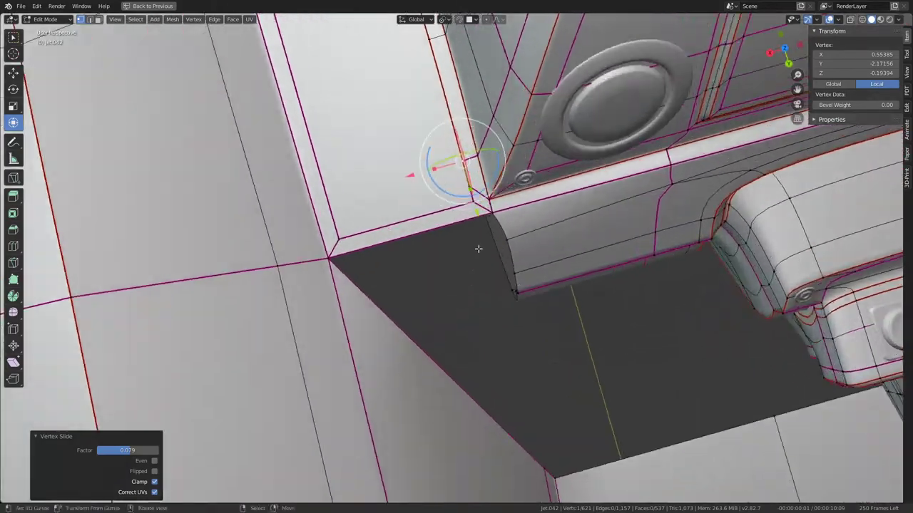
click(472, 204)
key(g)
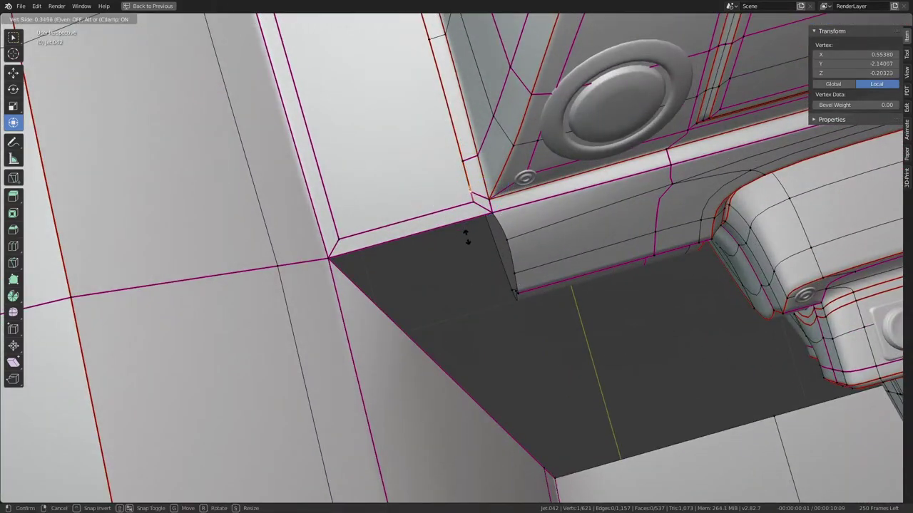
click(466, 238)
mouse_move(465, 237)
middle_down()
mouse_move(555, 207)
mouse_move(404, 316)
middle_up()
click(404, 316)
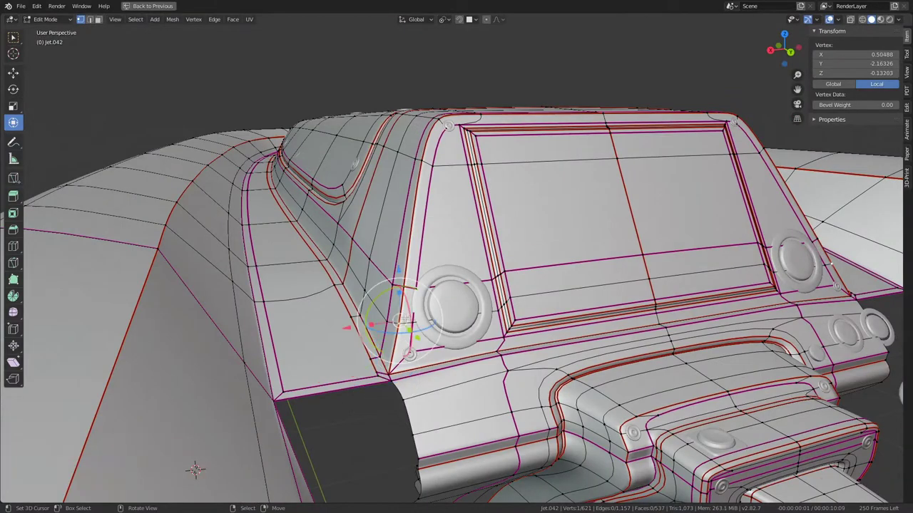
key(g)
key(g)
click(512, 294)
Preview the smoothed dashboard corner in Object Mode, then return to Edit Mode
key(Tab)
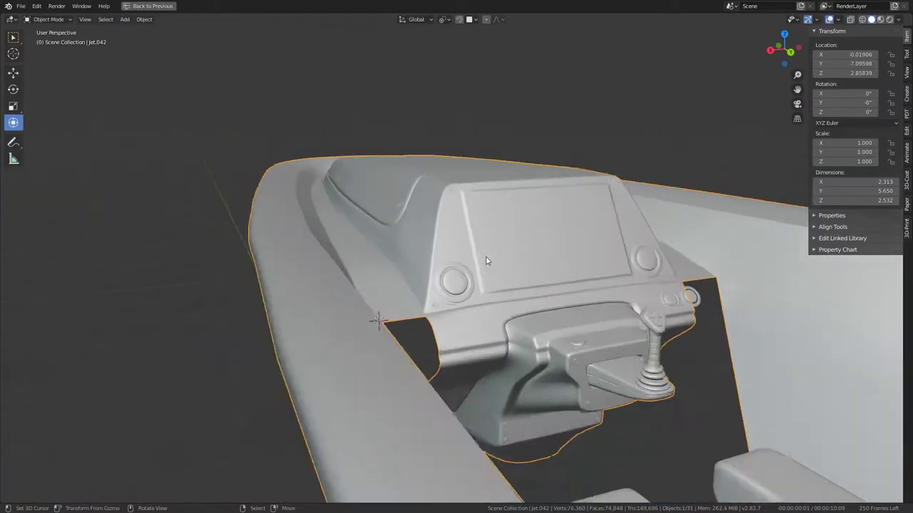
middle_drag(401, 299, 363, 300)
scroll(461, 265, up, 3)
key(Tab)
mouse_move(461, 265)
middle_down()
mouse_move(483, 295)
mouse_move(537, 295)
middle_up()
scroll(499, 295, up, 4)
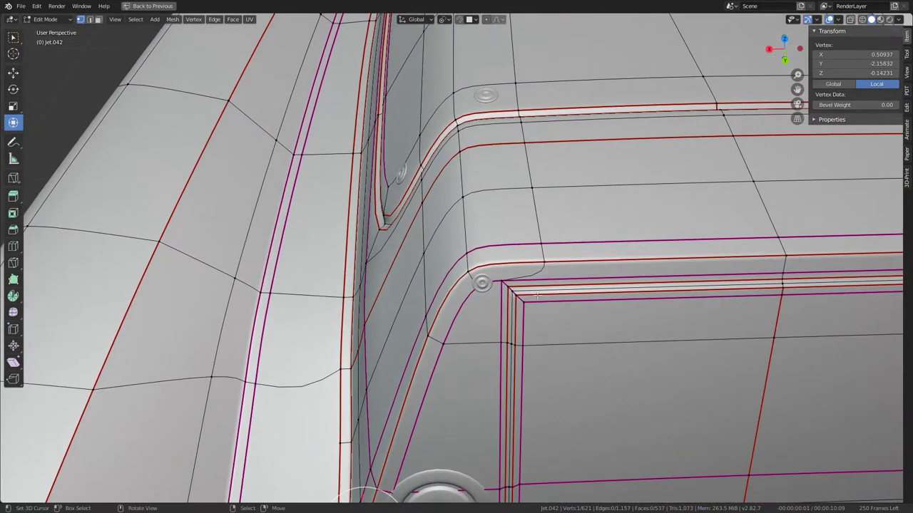
mouse_move(547, 264)
middle_down()
mouse_move(551, 212)
mouse_move(550, 268)
mouse_move(538, 240)
middle_up()
key(Tab)
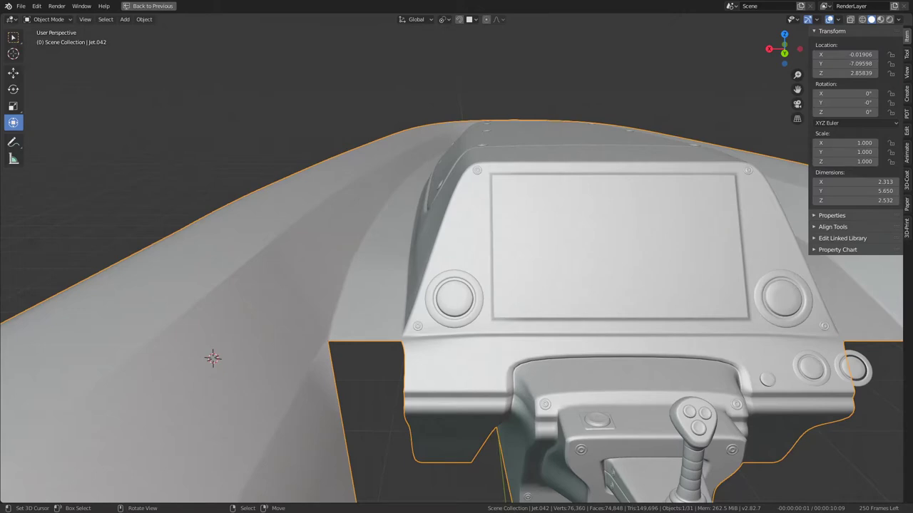
middle_drag(451, 214, 451, 200)
key(Tab)
scroll(450, 200, up, 3)
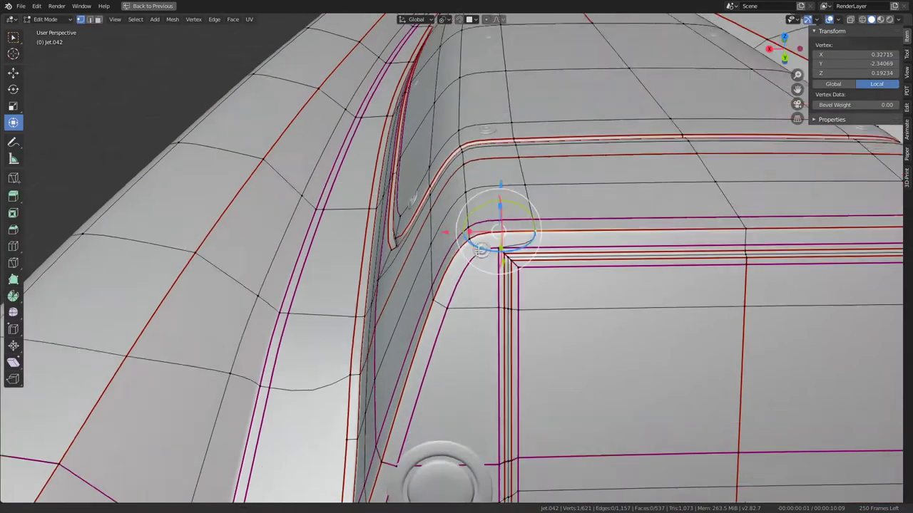
scroll(450, 201, up, 2)
Give the 19-edge loop along the console hood rim a full crease of 1
alt+click(460, 194)
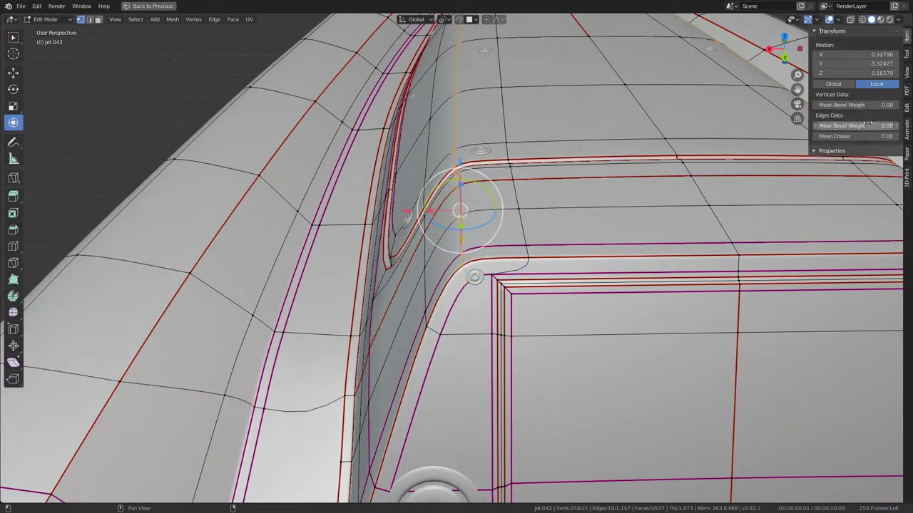
key(shift+e)
text(1)
key(Return)
Check the creased rim in Object Mode at several zoom levels
key(Tab)
scroll(499, 186, down, 3)
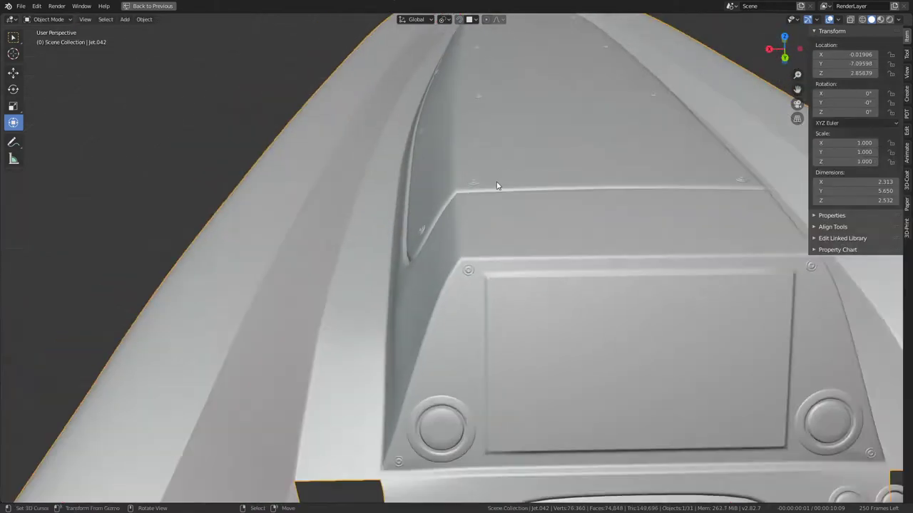
mouse_move(500, 185)
middle_down()
mouse_move(504, 138)
mouse_move(278, 255)
mouse_move(482, 191)
middle_up()
scroll(504, 133, up, 4)
key(Tab)
scroll(278, 255, down, 3)
key(Tab)
scroll(485, 192, up, 1)
key(Tab)
scroll(500, 228, up, 2)
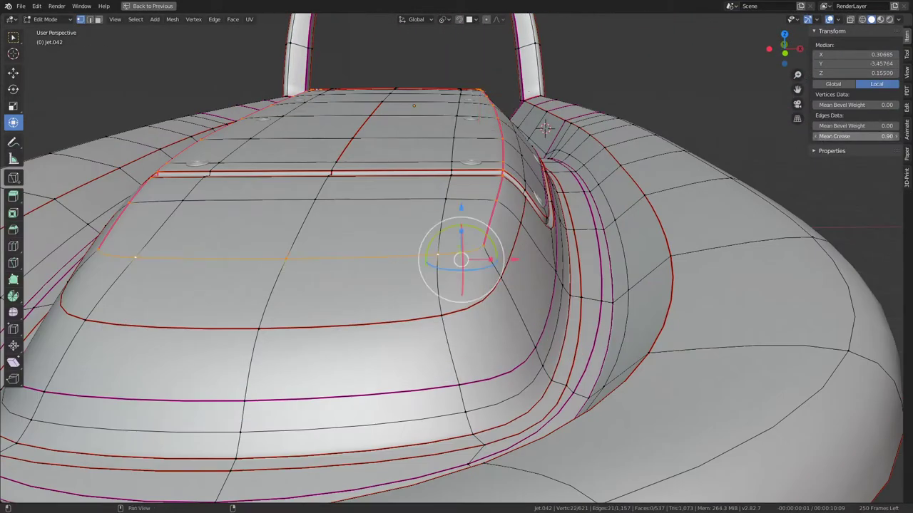
Select the next 16-edge loop across the console top and set Mean Crease to 1.00
alt+click(397, 318)
mouse_move(397, 316)
middle_down()
mouse_move(339, 171)
mouse_move(353, 168)
middle_up()
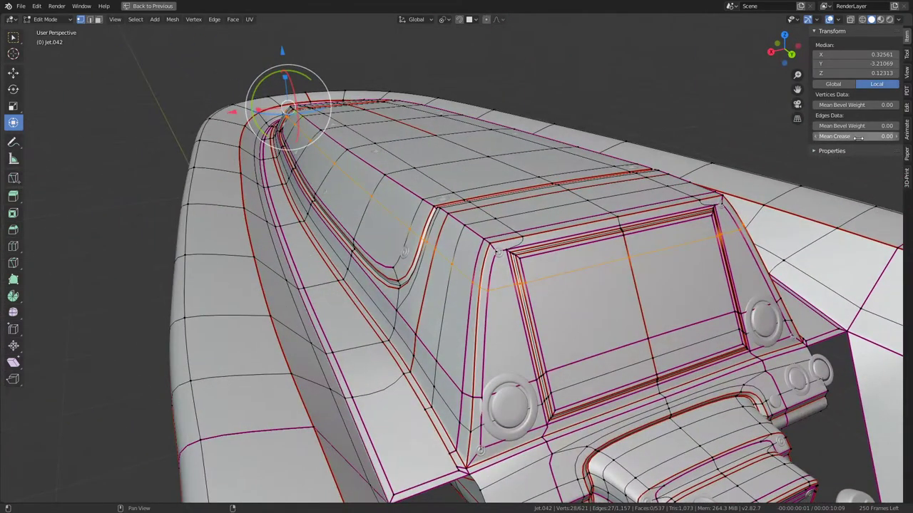
drag(858, 138, 892, 137)
scroll(483, 214, up, 3)
middle_drag(483, 215, 474, 217)
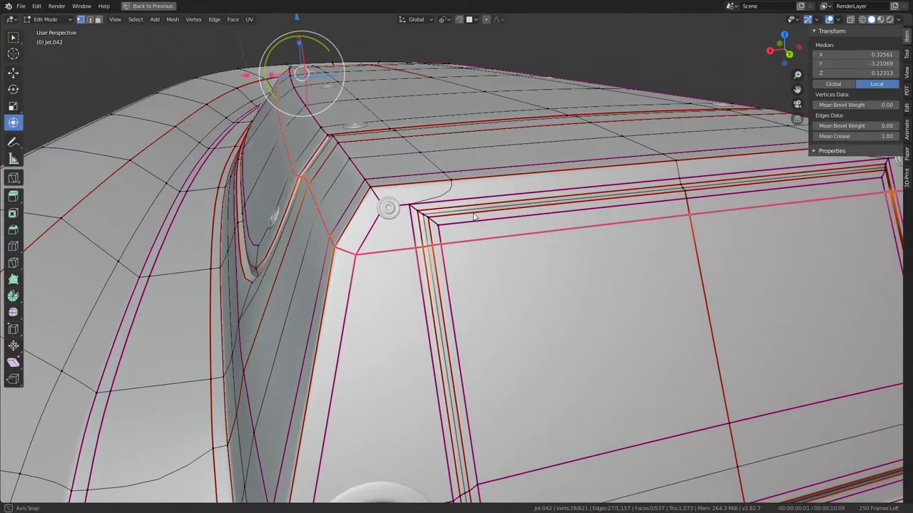
Edge-slide the creased loop toward the screen bezel and preview it in Object Mode
key(g)
key(g)
click(542, 426)
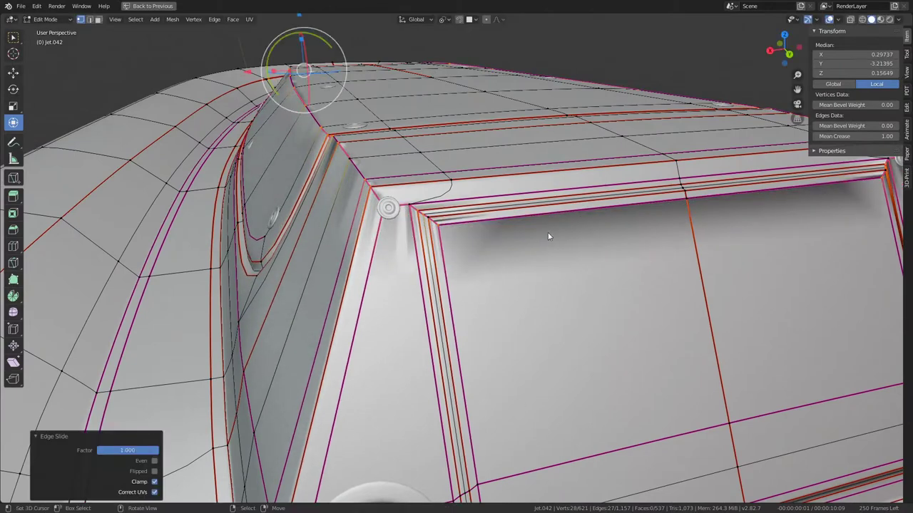
key(g)
scroll(464, 179, down, 2)
key(g)
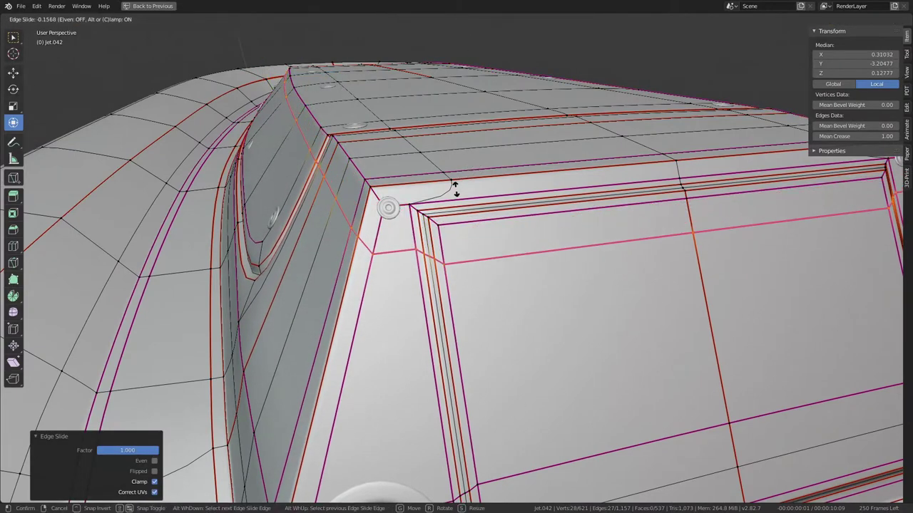
click(455, 170)
key(Tab)
scroll(455, 170, down, 3)
mouse_move(440, 167)
middle_down()
mouse_move(375, 163)
mouse_move(435, 152)
mouse_move(448, 181)
middle_up()
key(Tab)
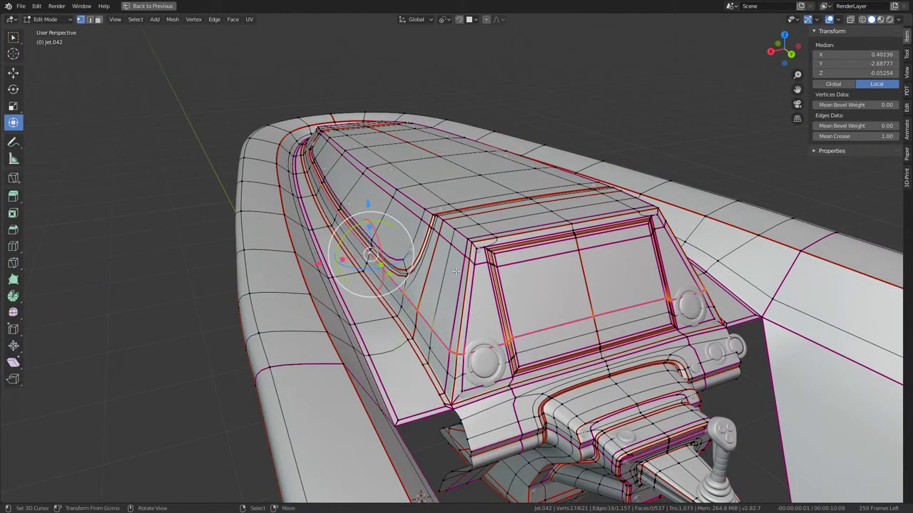
Slide the loop once more and preview, then cancel a further upward slide
scroll(456, 271, up, 3)
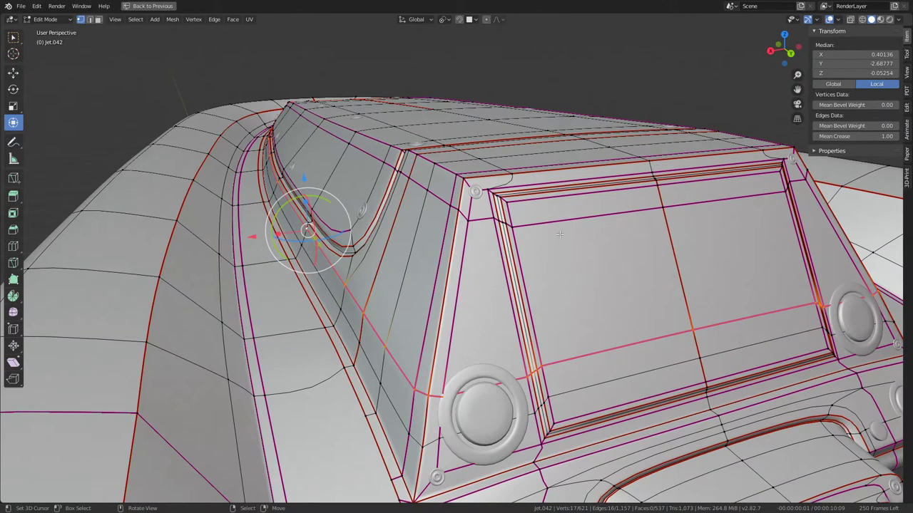
middle_drag(560, 234, 550, 188)
key(g)
key(g)
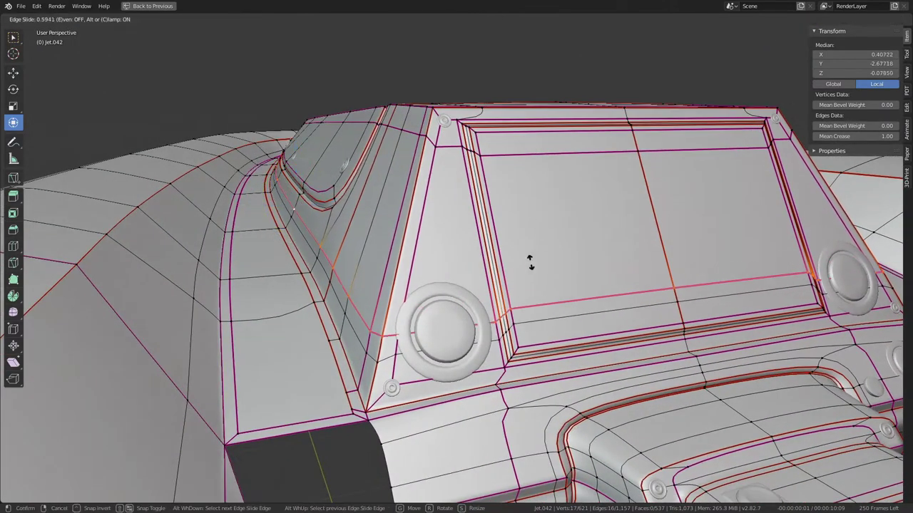
click(468, 384)
key(Tab)
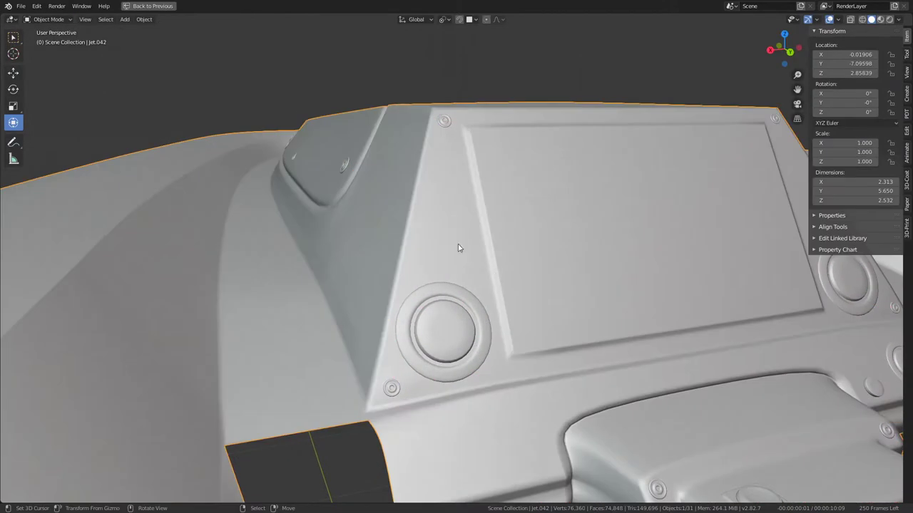
key(Tab)
key(g)
key(g)
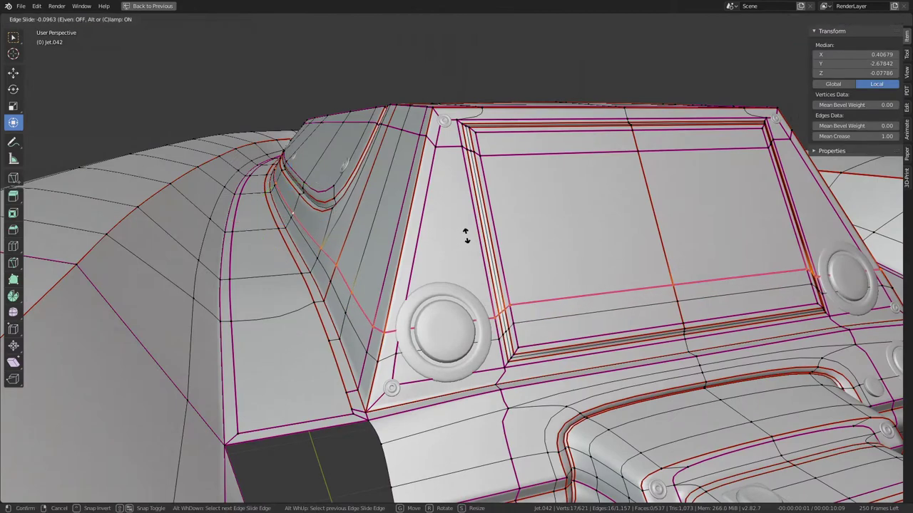
right_click(509, 89)
middle_drag(506, 96, 452, 170)
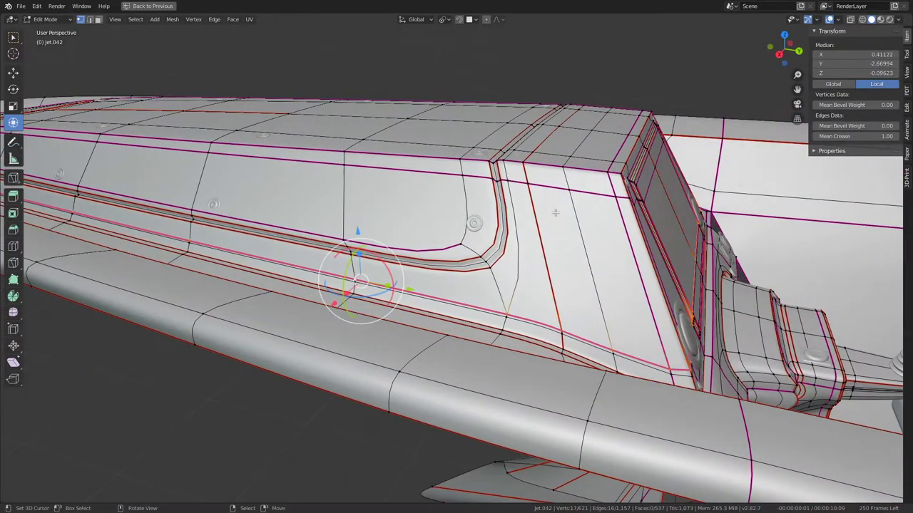
Edge-slide the selected groove loop in a couple of passes
key(g)
key(g)
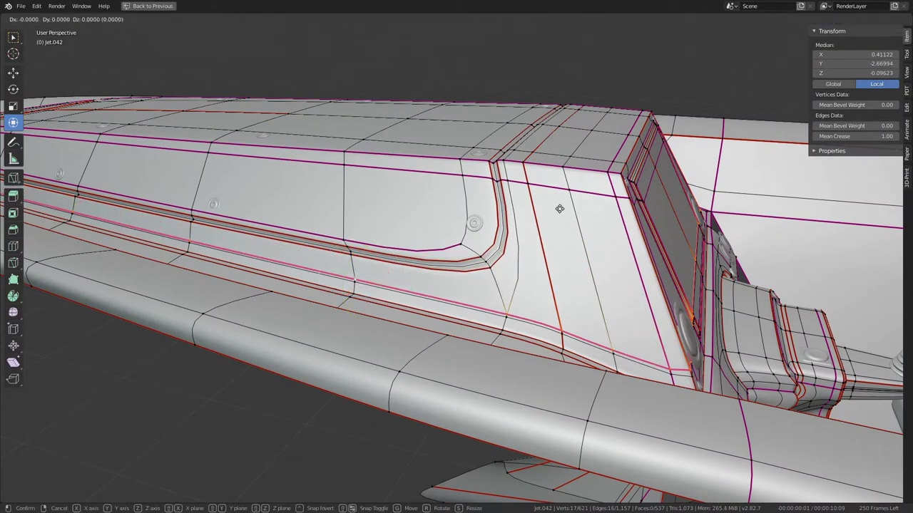
click(559, 199)
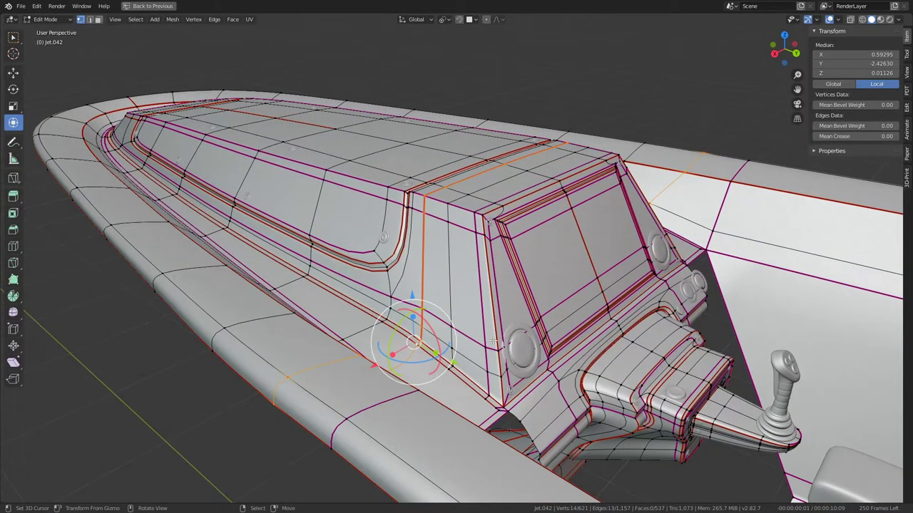
key(g)
key(g)
click(337, 253)
key(g)
key(g)
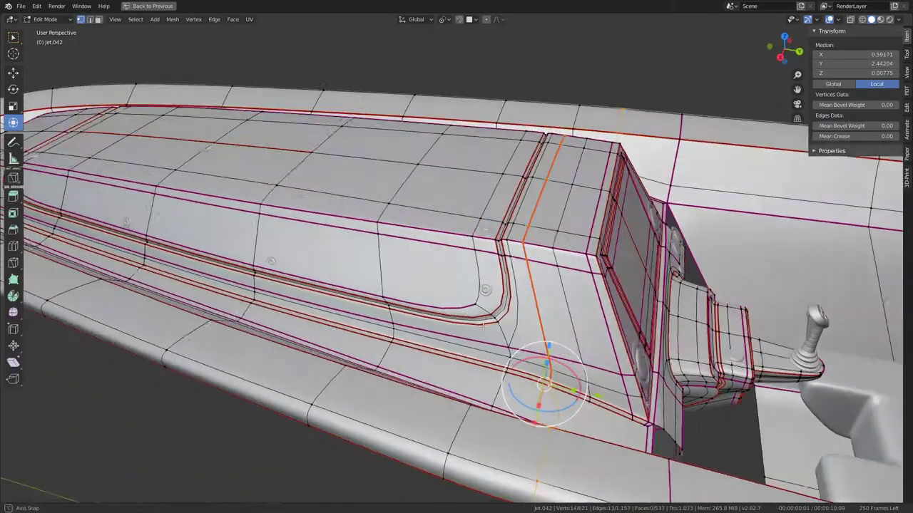
Slide the edge loop near the side wall and set its crease to 0.53
alt+click(511, 353)
key(g)
key(g)
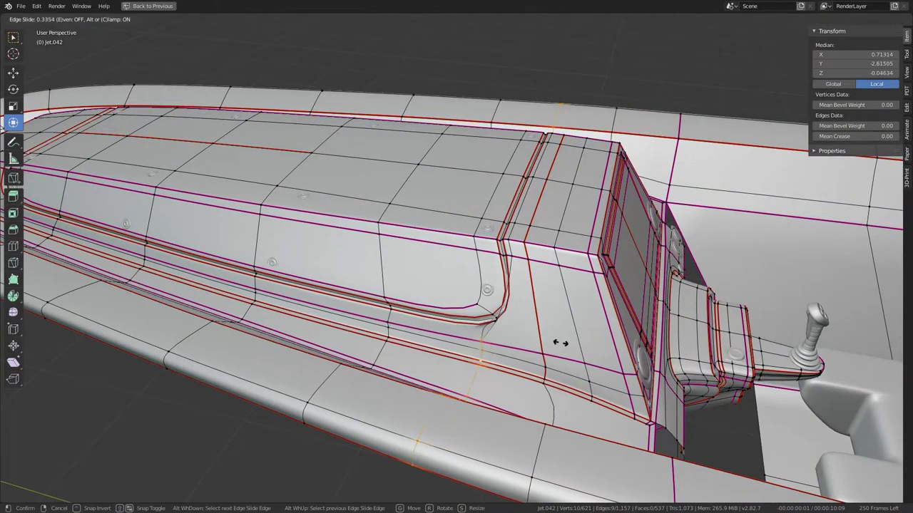
click(524, 335)
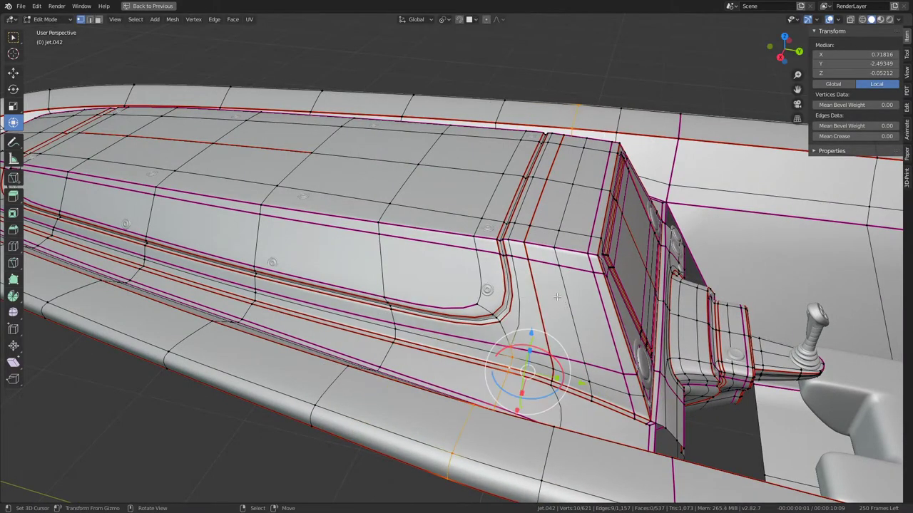
middle_drag(557, 297, 531, 283)
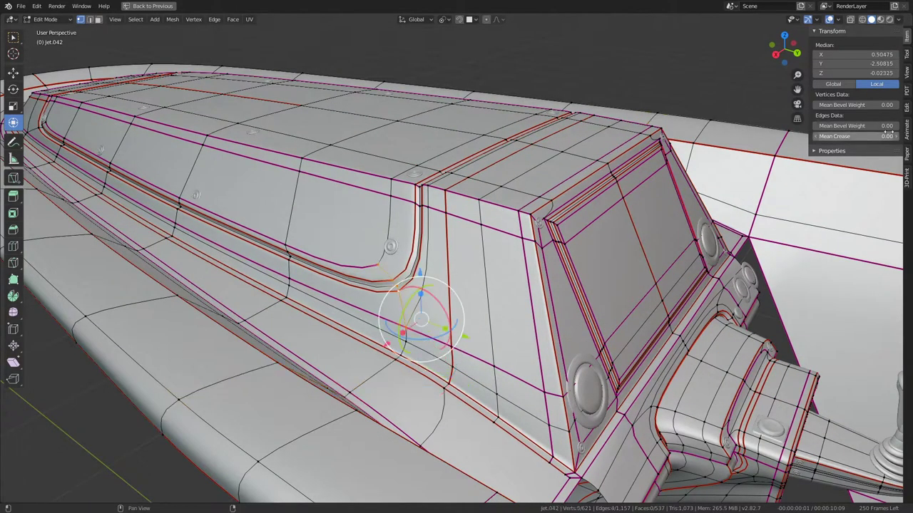
drag(884, 136, 899, 136)
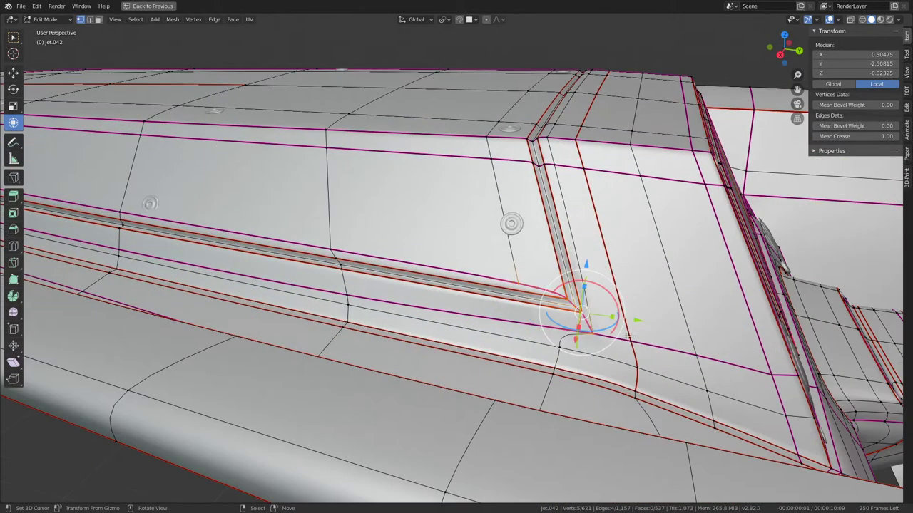
Fully crease the lower groove loop (1.00) and clear the crease on the corner loop
alt+click(531, 329)
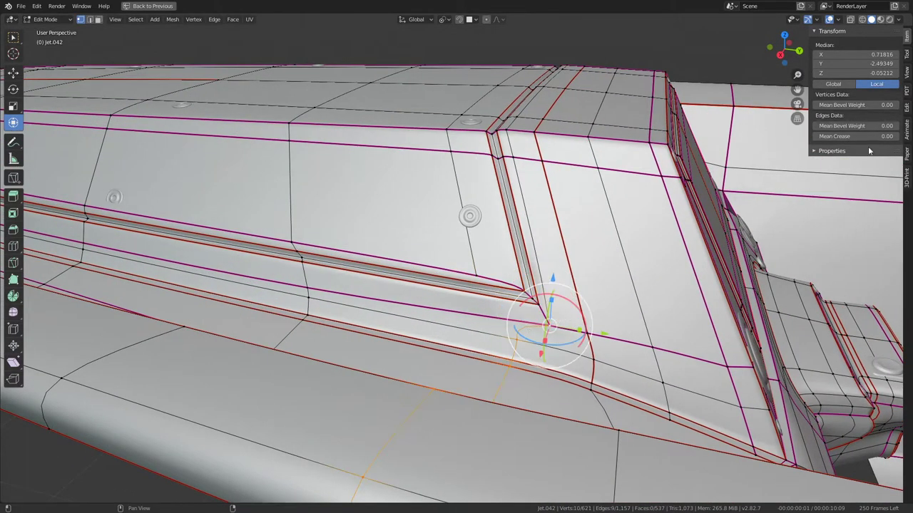
drag(870, 136, 899, 136)
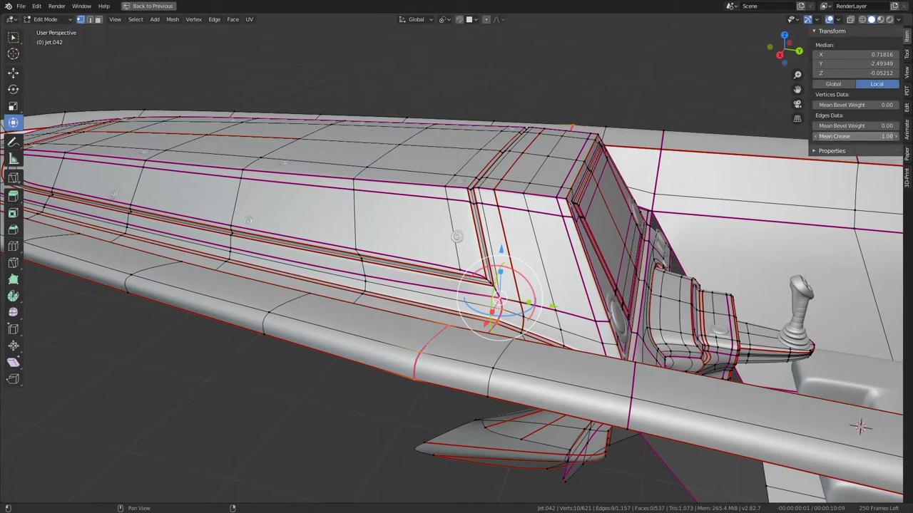
scroll(568, 255, up, 2)
alt+click(528, 317)
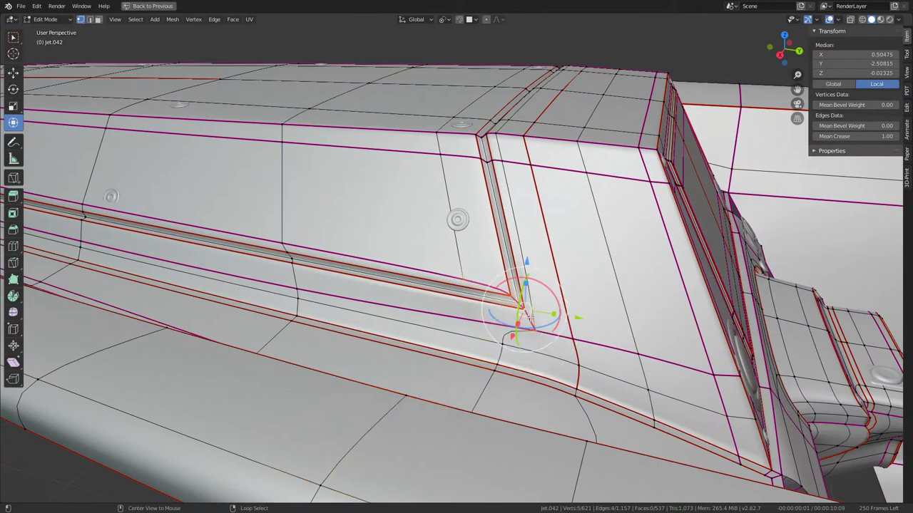
key(BackSpace)
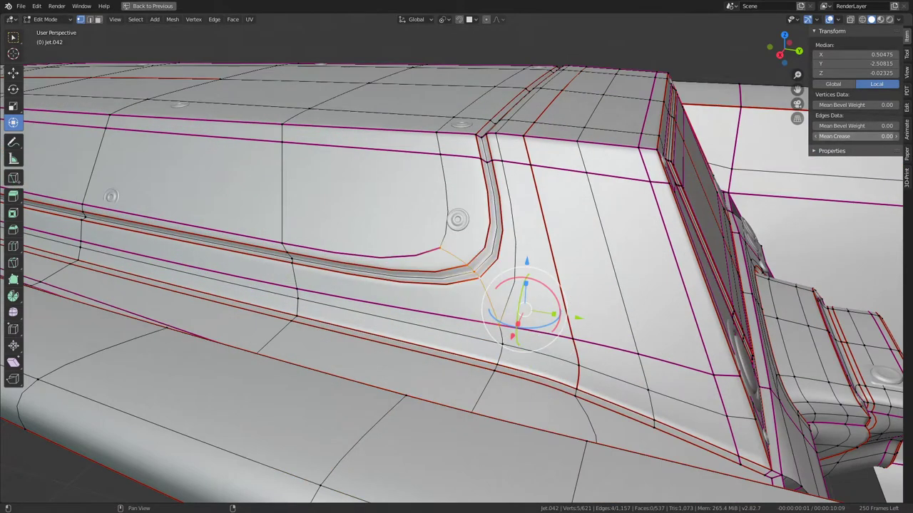
Check the rounded groove corner in Object Mode, then return to Edit Mode
key(Tab)
scroll(614, 235, down, 3)
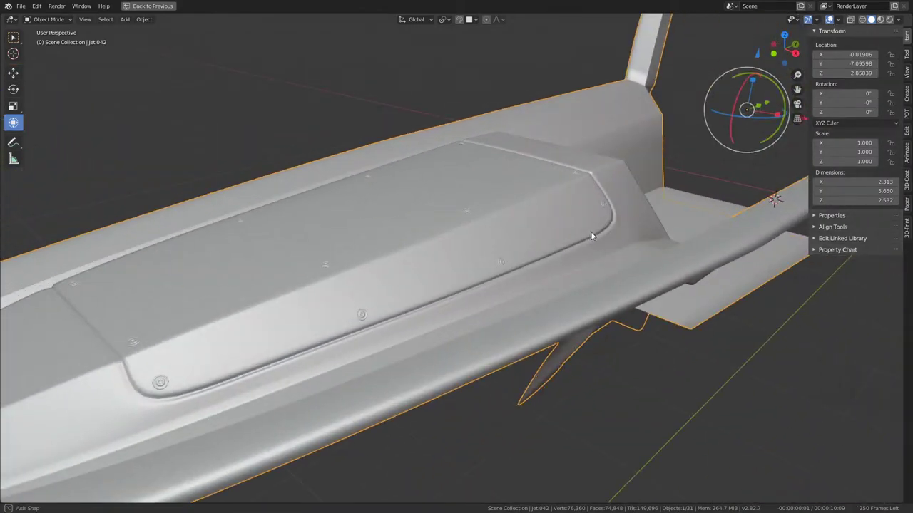
mouse_move(613, 235)
middle_down()
mouse_move(601, 231)
mouse_move(533, 272)
middle_up()
key(Tab)
Select the horizontal groove loop and the vertical side-wall loop at the groove corner
scroll(532, 272, up, 5)
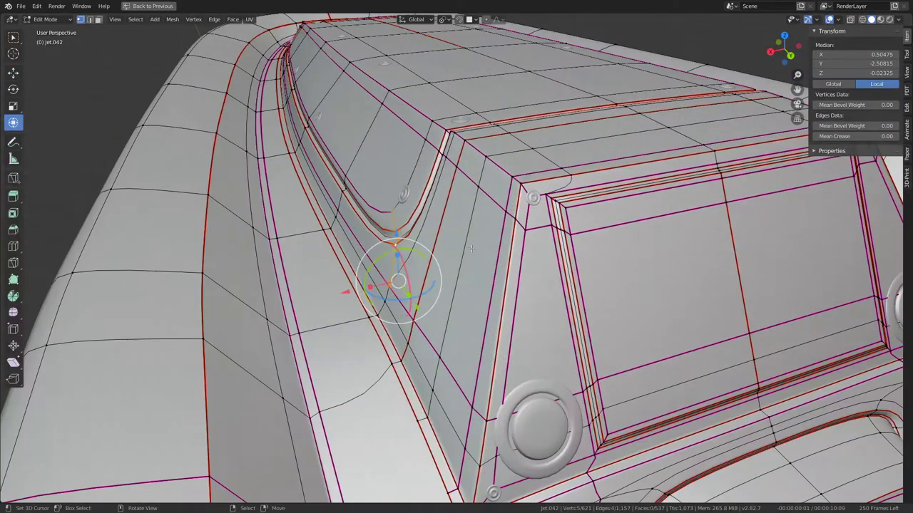
alt+middle_click(533, 272)
alt+click(605, 345)
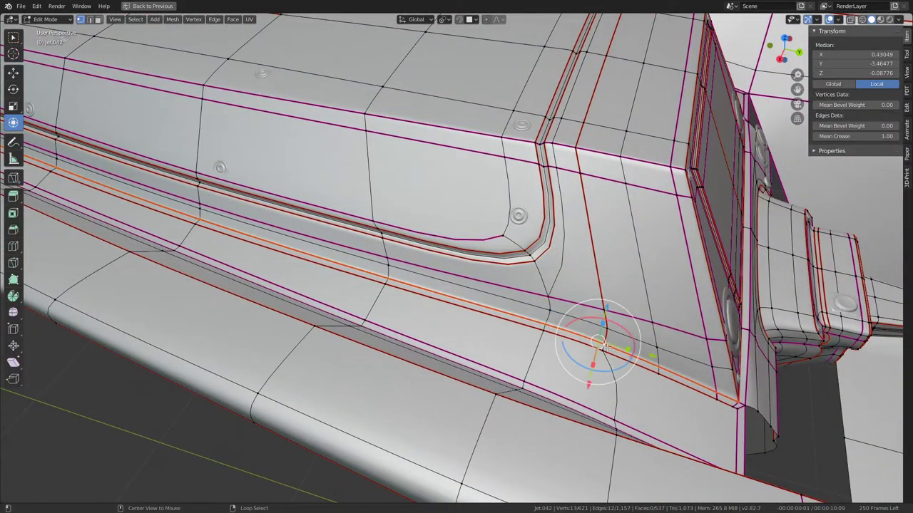
alt+click(605, 341)
middle_drag(605, 345, 574, 301)
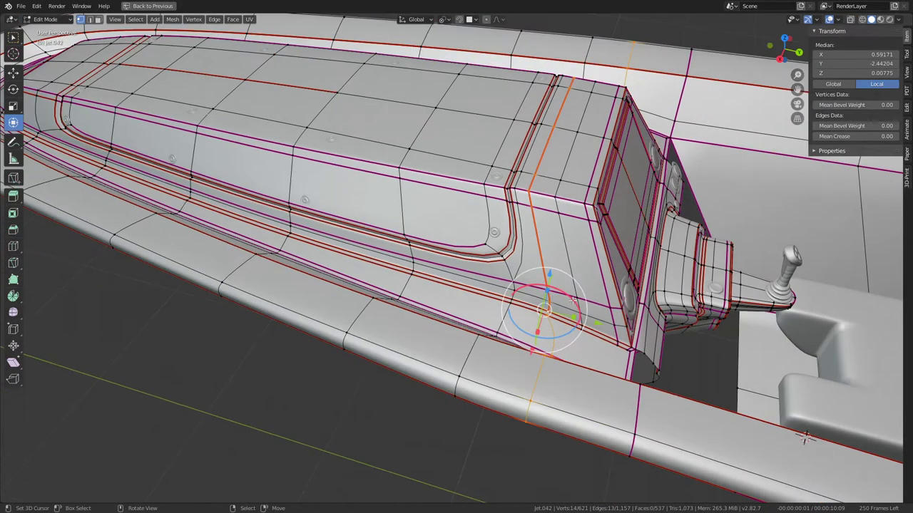
middle_drag(588, 252, 424, 330)
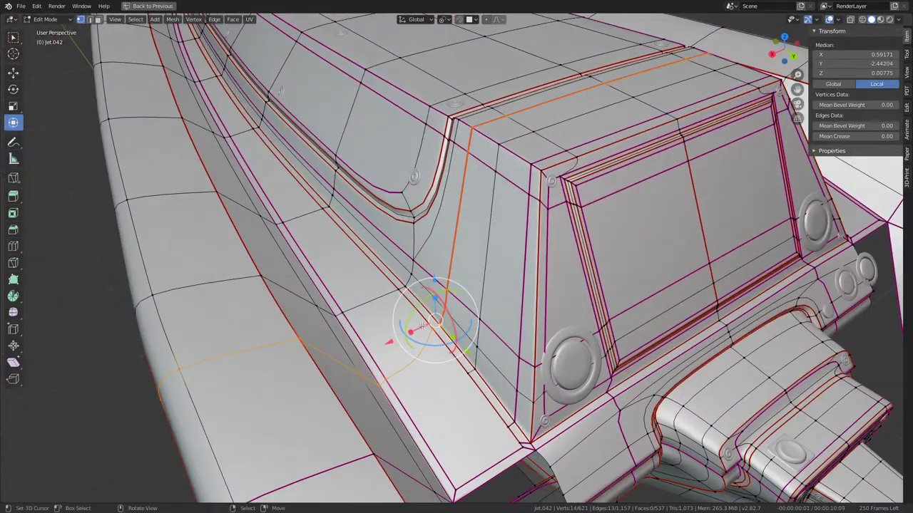
Select the shortest edge path from the groove-base vertex and edge-slide it along the side wall
click(424, 330)
ctrl+click(589, 107)
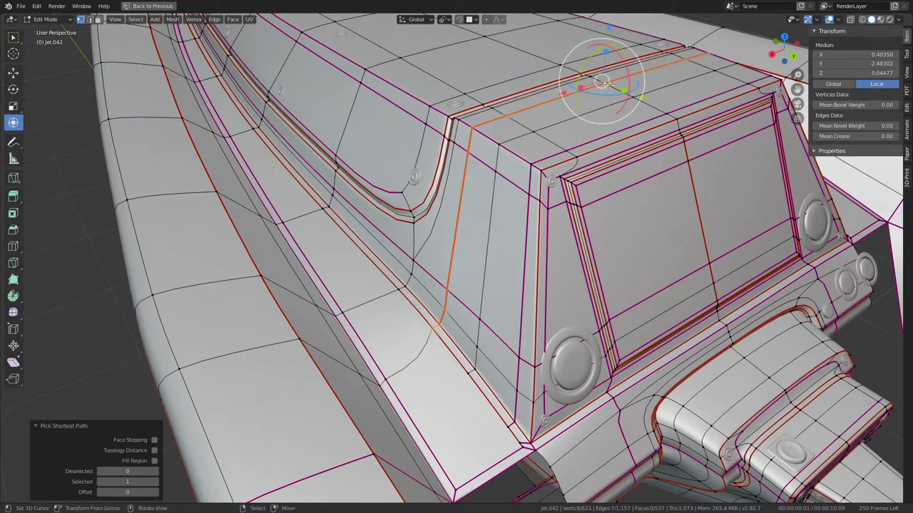
key(g)
key(g)
mouse_move(646, 103)
middle_down()
mouse_move(601, 81)
mouse_move(604, 122)
mouse_move(613, 114)
middle_up()
click(593, 213)
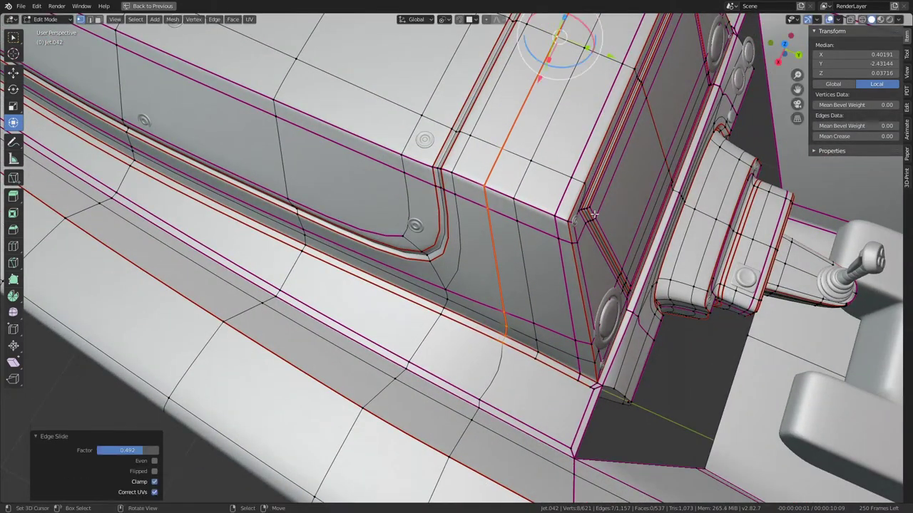
shift+click(519, 177)
key(g)
key(g)
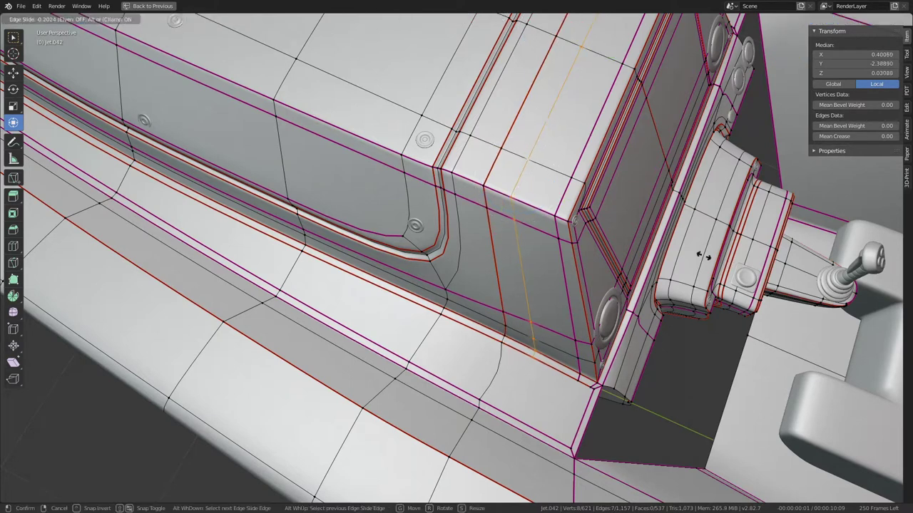
key(Escape)
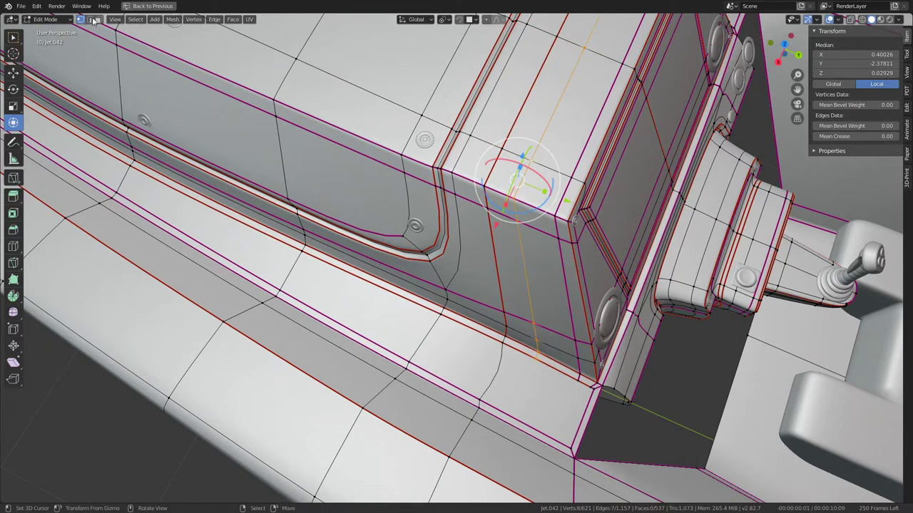
Merge the corner vertices by distance and collapse them, leaving 613 vertices and 530 faces
click(92, 20)
click(513, 193)
key(q)
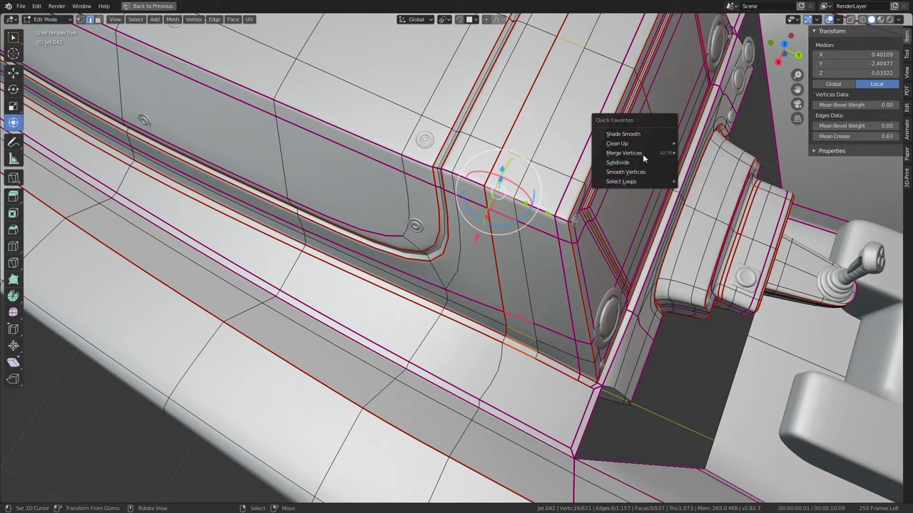
mouse_move(617, 143)
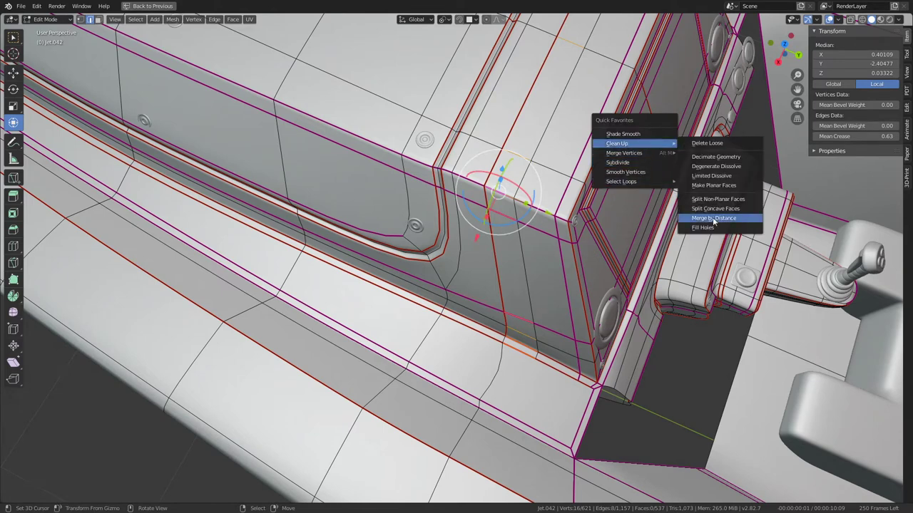
click(713, 218)
key(q)
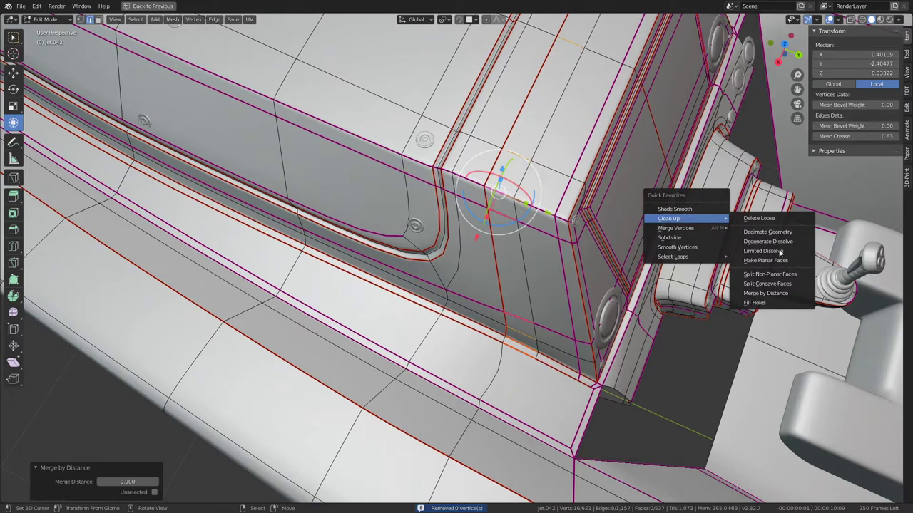
mouse_move(676, 228)
click(765, 249)
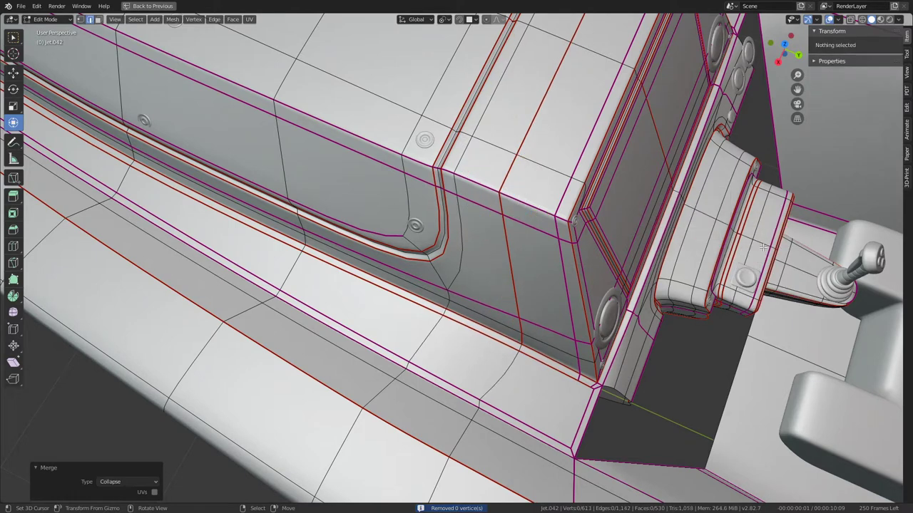
alt+click(501, 231)
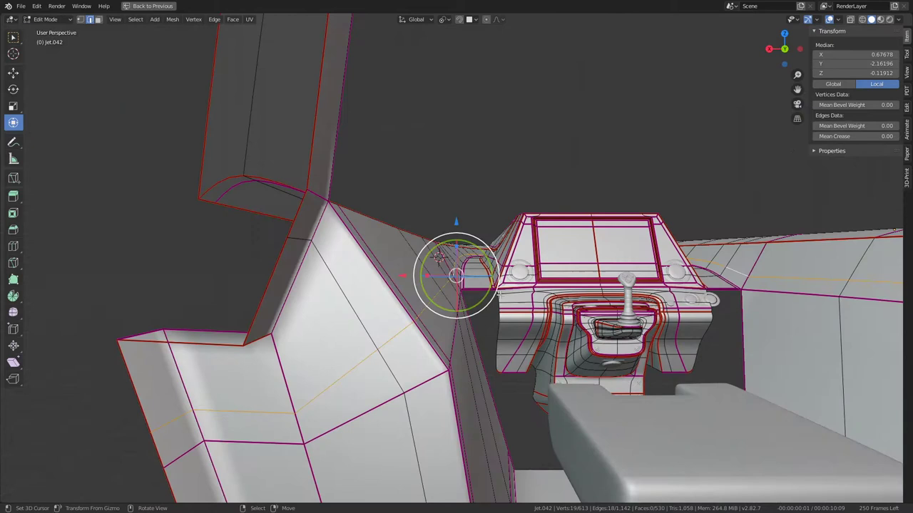
Edge-slide the selected side-wall loop at both ends
key(g)
key(g)
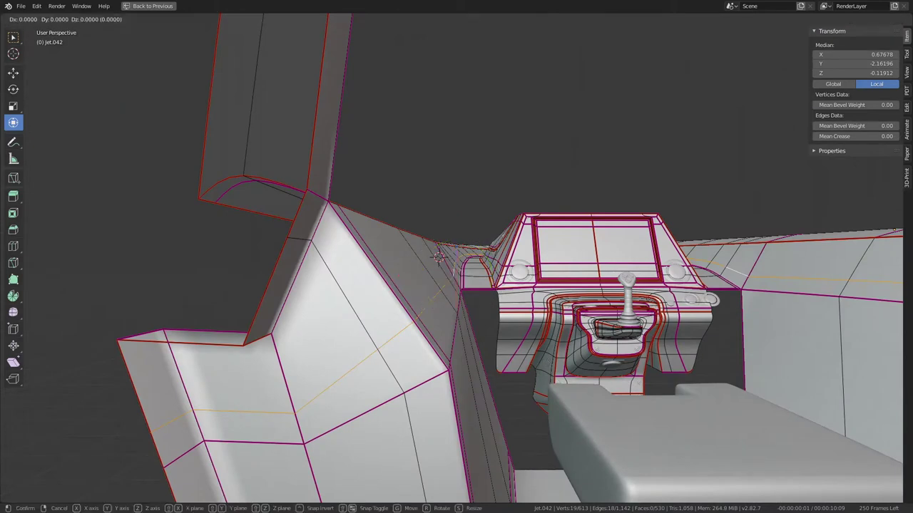
click(458, 274)
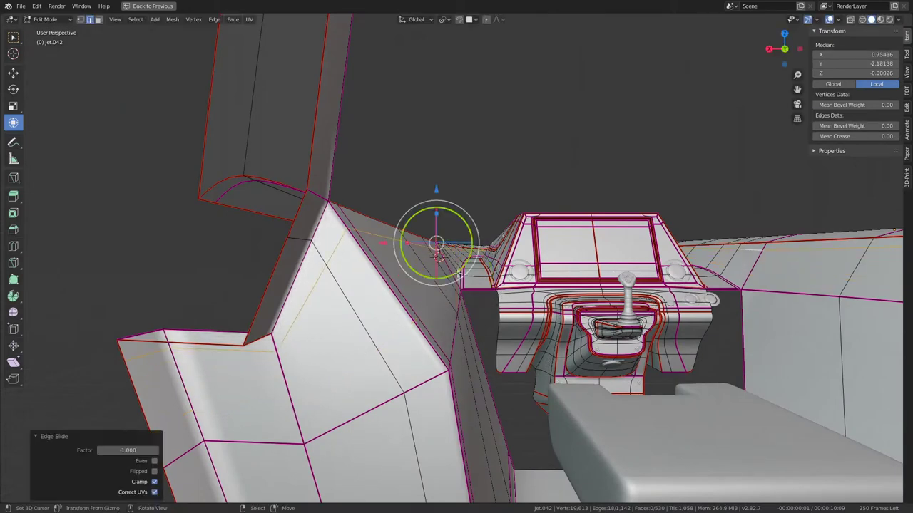
key(g)
key(g)
click(477, 338)
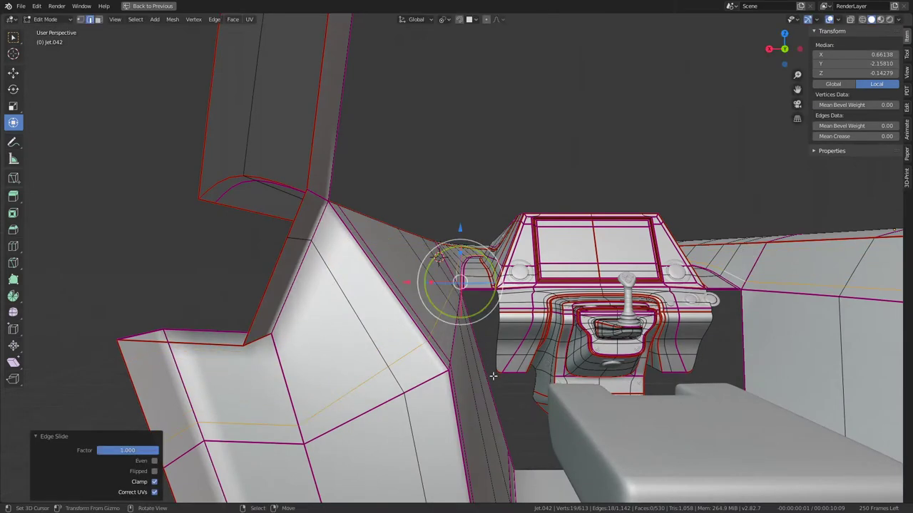
key(g)
key(g)
click(426, 308)
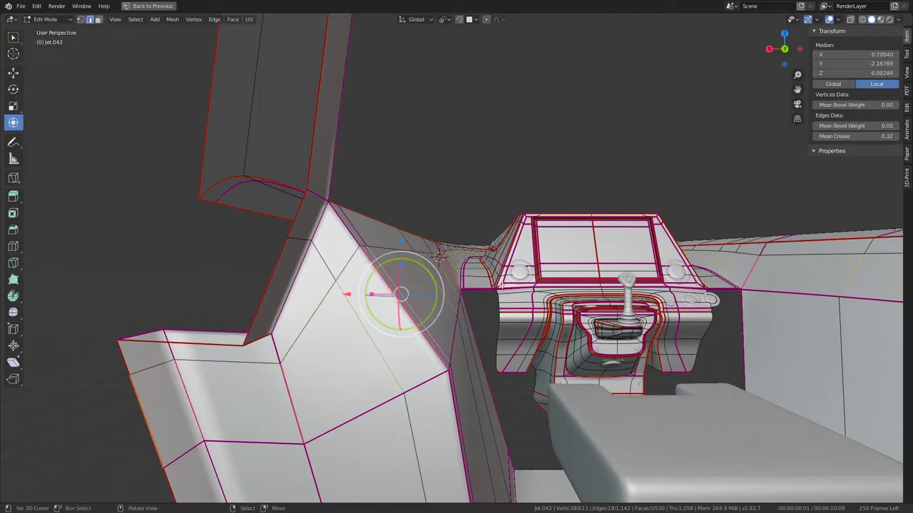
Subdivide the edges to add a new loop beside the console and slide it into place
right_click(499, 271)
right_click(470, 271)
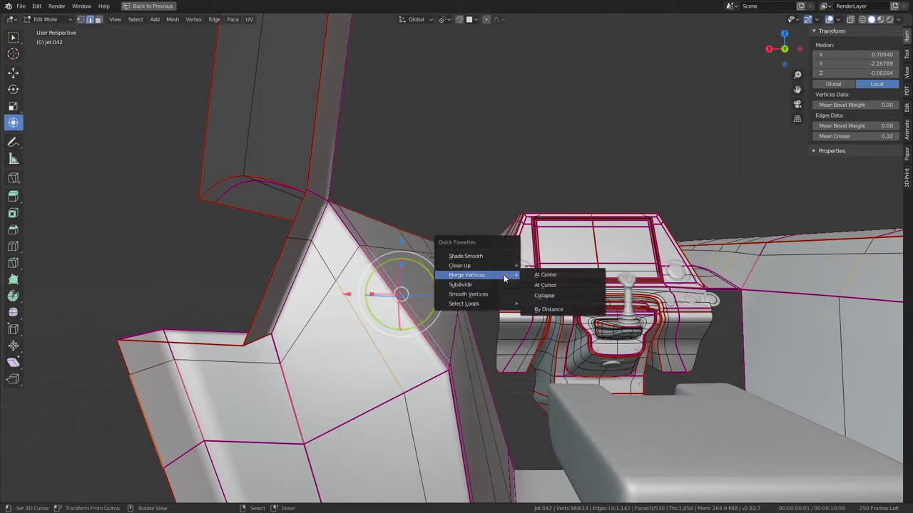
click(499, 275)
alt+click(368, 314)
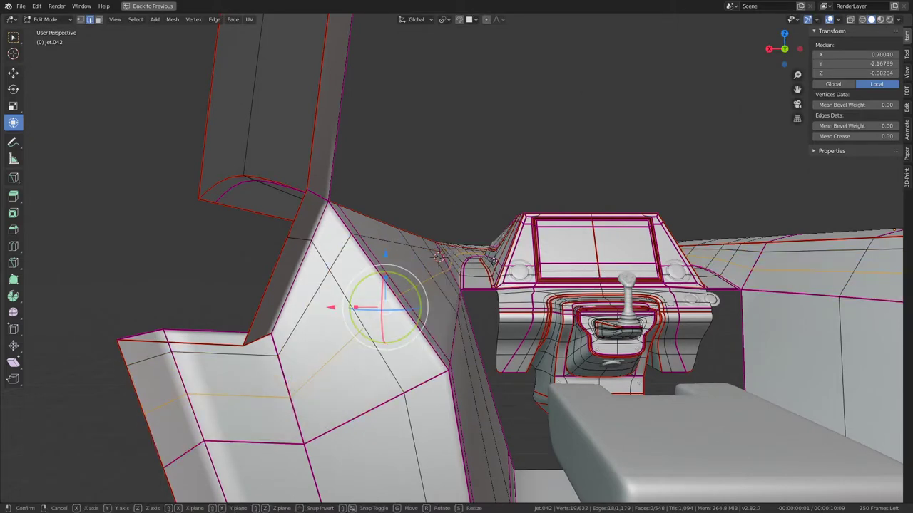
key(g)
click(511, 344)
key(g)
key(g)
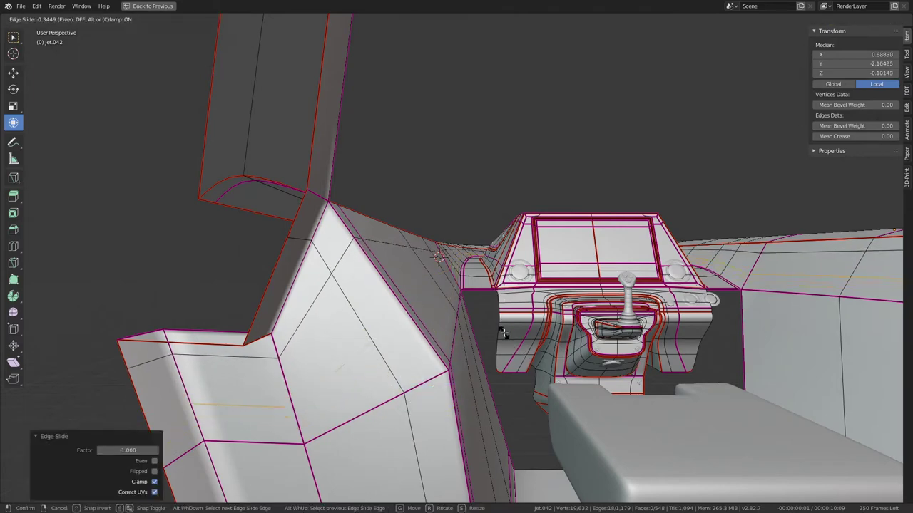
click(421, 224)
key(g)
key(g)
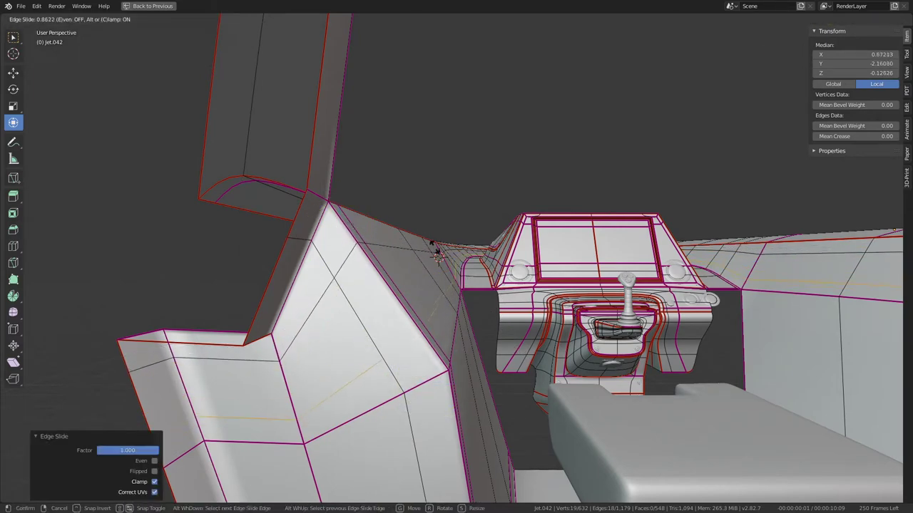
click(427, 241)
Review the smoothed console junction in Object Mode, then return to Edit Mode
key(Tab)
mouse_move(438, 255)
middle_down()
mouse_move(302, 246)
mouse_move(493, 242)
mouse_move(458, 242)
mouse_move(240, 328)
mouse_move(521, 256)
mouse_move(487, 258)
middle_up()
key(Tab)
Compare the console junction in and out of Edit Mode, clearing the selection and undoing once
key(Tab)
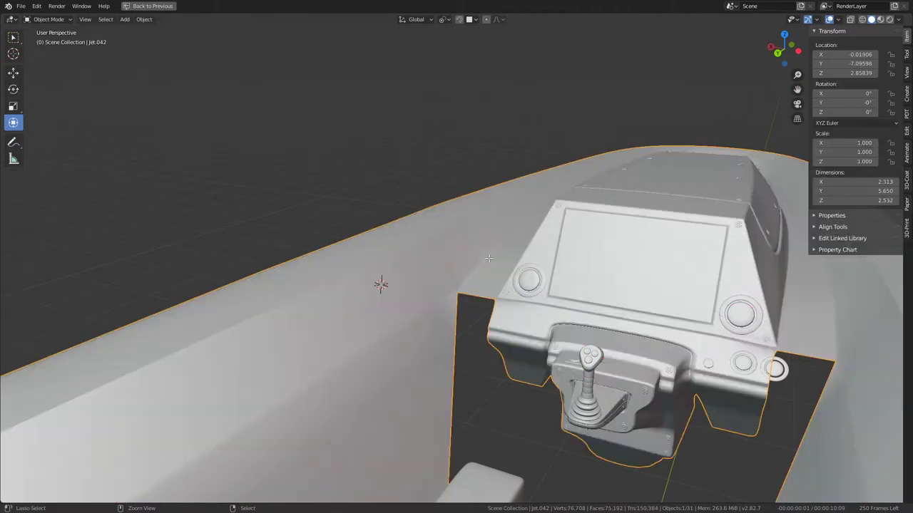
key(Tab)
ctrl+click(487, 258)
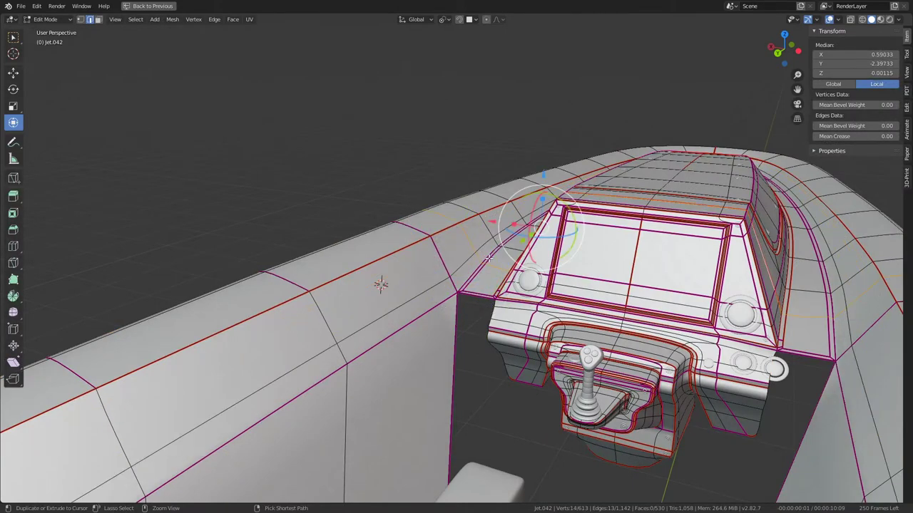
key(Tab)
key(Tab)
key(Tab)
key(Tab)
key(alt+a)
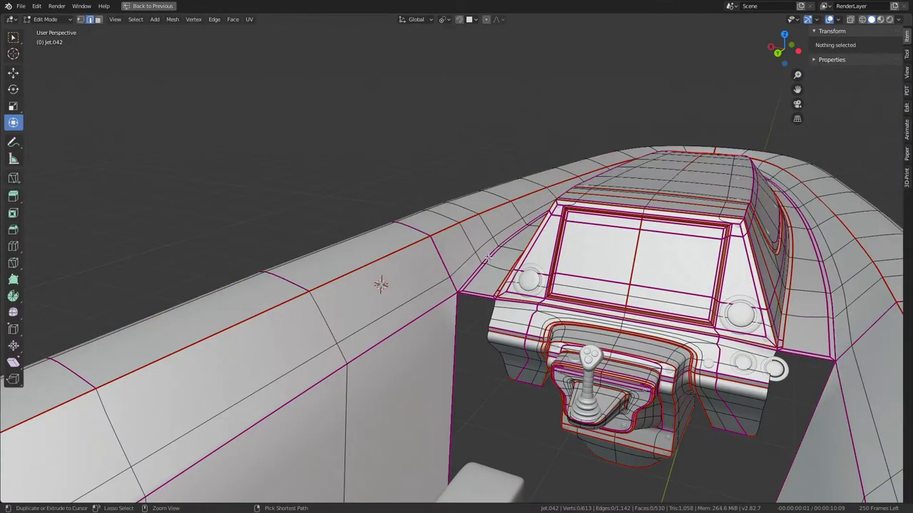
key(ctrl+z)
key(Tab)
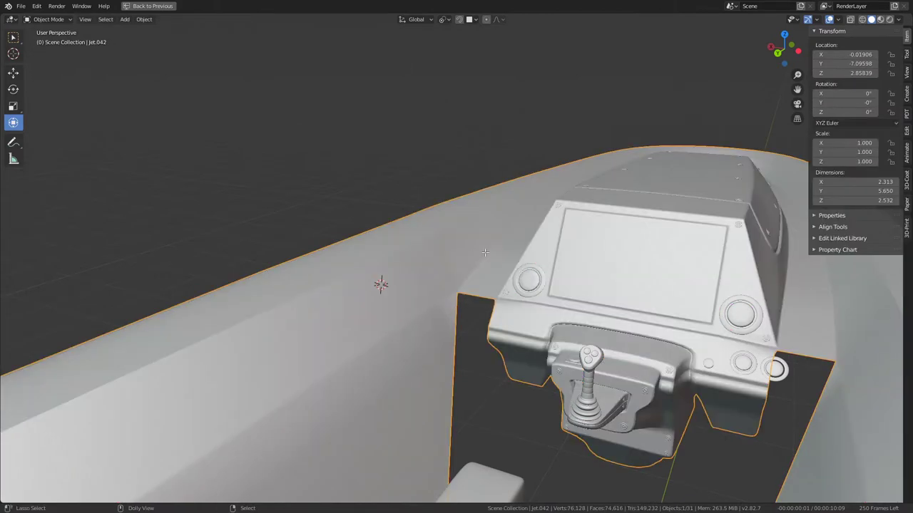
key(Tab)
scroll(573, 244, up, 2)
Select the edge path down to the console's inner rim and set its Mean Crease to 0
key(Tab)
mouse_move(574, 242)
middle_down()
mouse_move(446, 301)
mouse_move(483, 262)
middle_up()
key(Tab)
alt+click(483, 263)
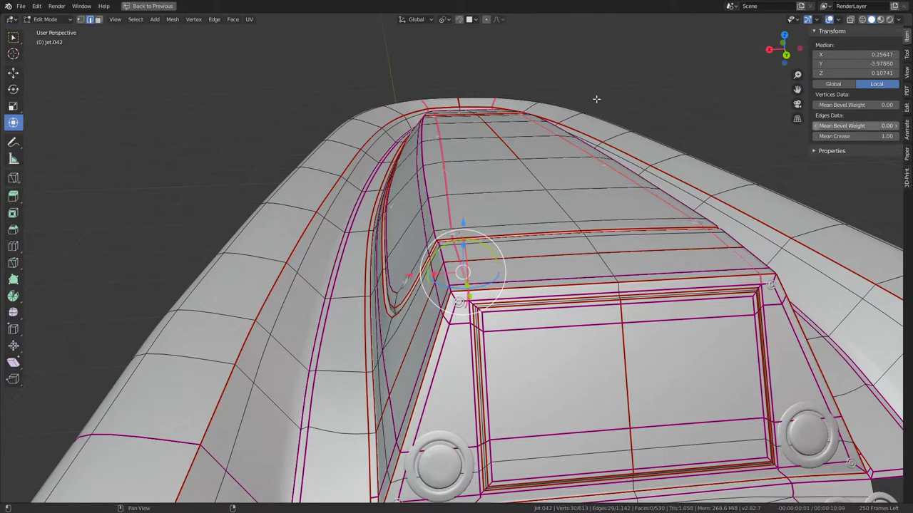
mouse_move(596, 99)
middle_down()
mouse_move(613, 214)
mouse_move(591, 253)
mouse_move(596, 341)
middle_up()
scroll(613, 213, down, 4)
key(Tab)
key(Tab)
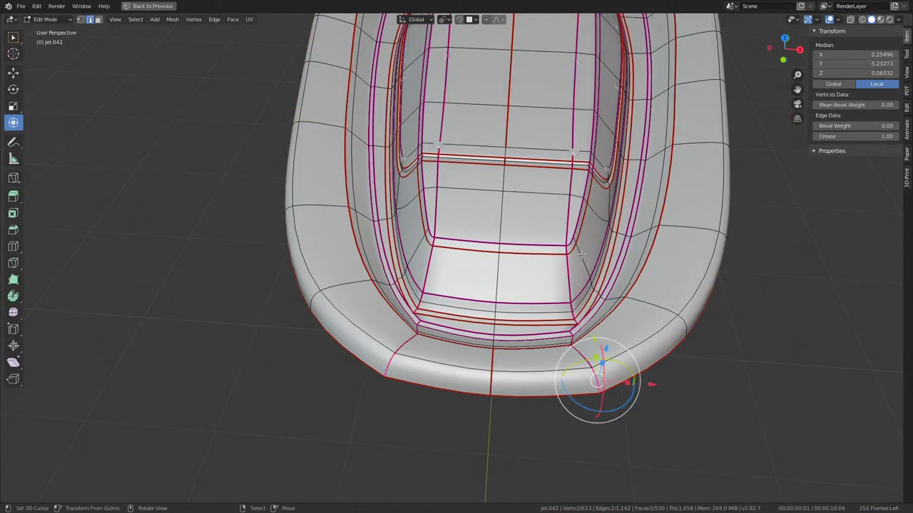
ctrl+click(566, 221)
drag(876, 136, 842, 137)
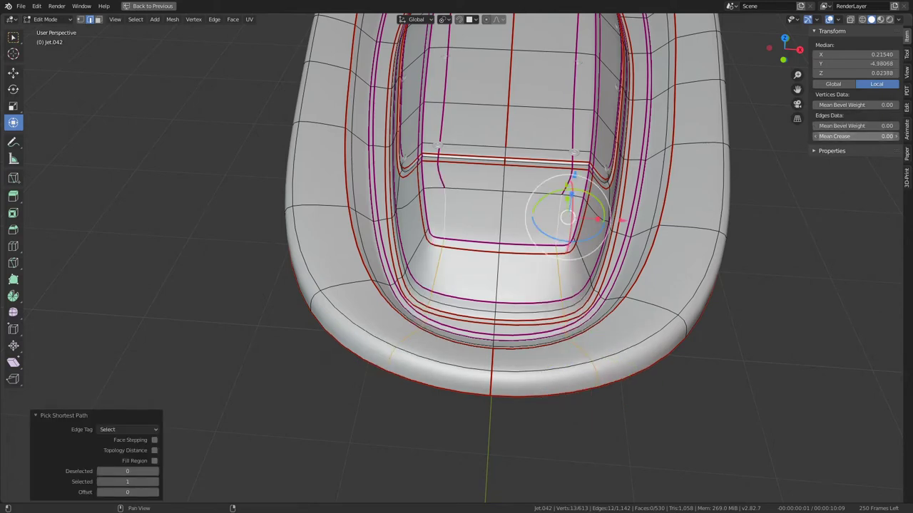
key(Tab)
Shortest-path select the other creased edges on the console top and preview the smoothing
mouse_move(591, 181)
middle_down()
mouse_move(467, 171)
mouse_move(565, 171)
middle_up()
key(Tab)
scroll(567, 173, up, 3)
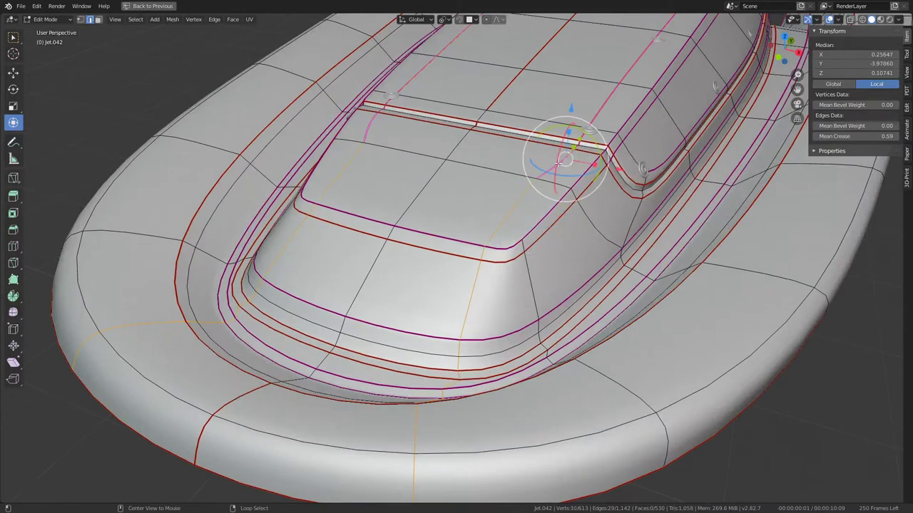
click(492, 289)
key(Tab)
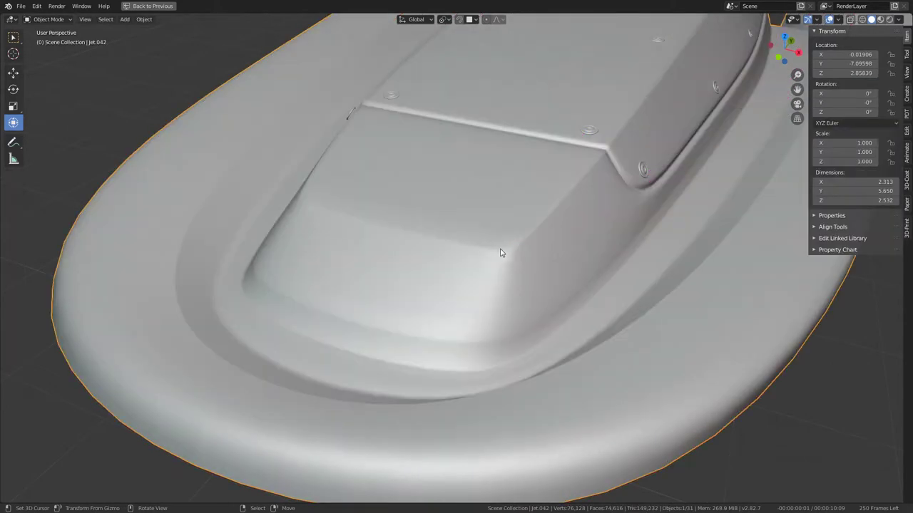
key(Tab)
click(503, 249)
ctrl+click(450, 234)
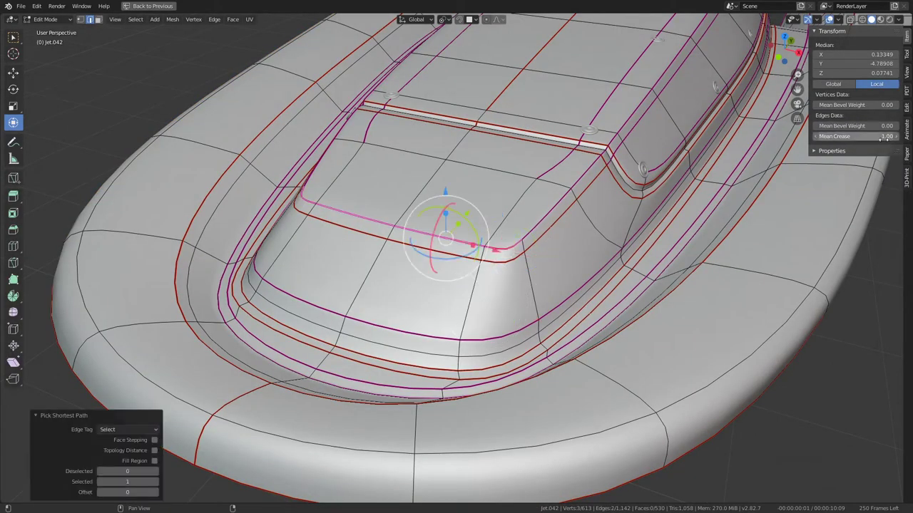
key(Tab)
mouse_move(578, 175)
middle_down()
mouse_move(495, 197)
mouse_move(430, 192)
mouse_move(382, 201)
mouse_move(350, 187)
mouse_move(464, 462)
mouse_move(311, 383)
middle_up()
key(Tab)
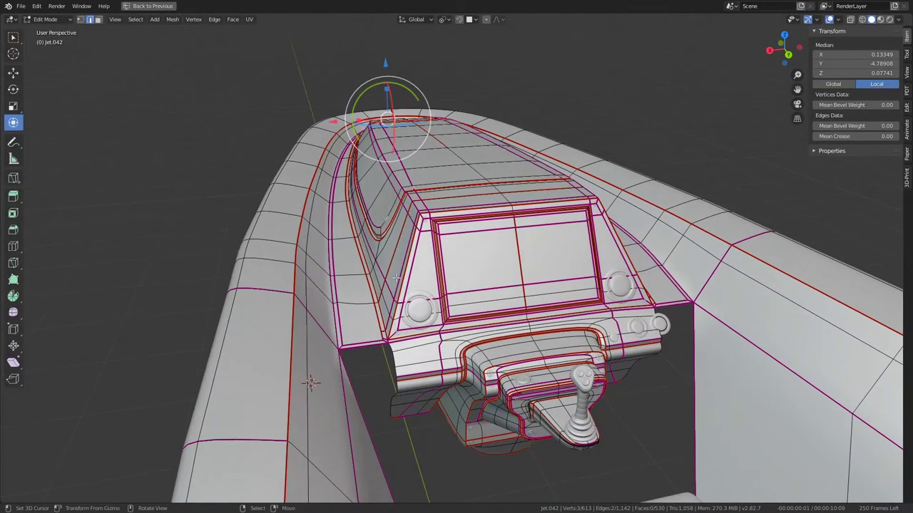
Select the console's angled side faces and Subdivide them
alt+click(427, 270)
scroll(479, 287, down, 3)
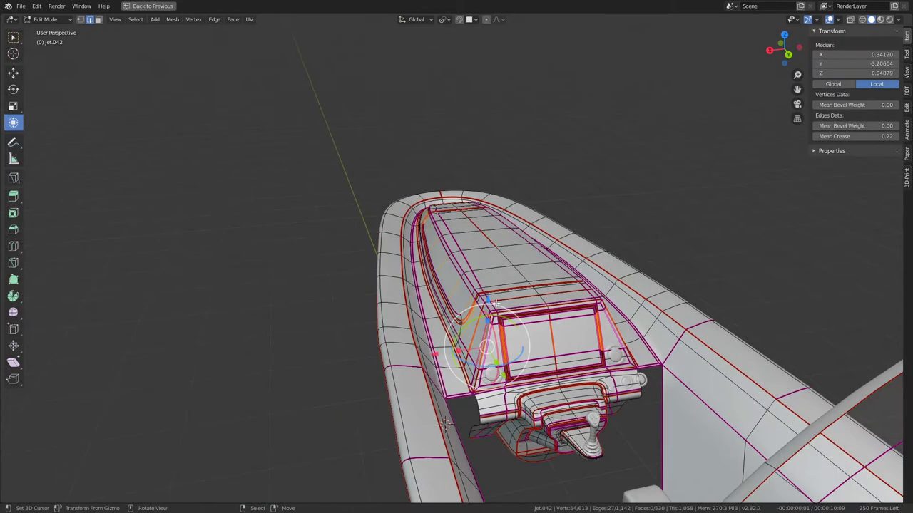
mouse_move(495, 303)
middle_down()
mouse_move(511, 223)
mouse_move(501, 221)
middle_up()
key(Tab)
scroll(499, 271, up, 5)
key(Tab)
right_click(689, 194)
click(688, 194)
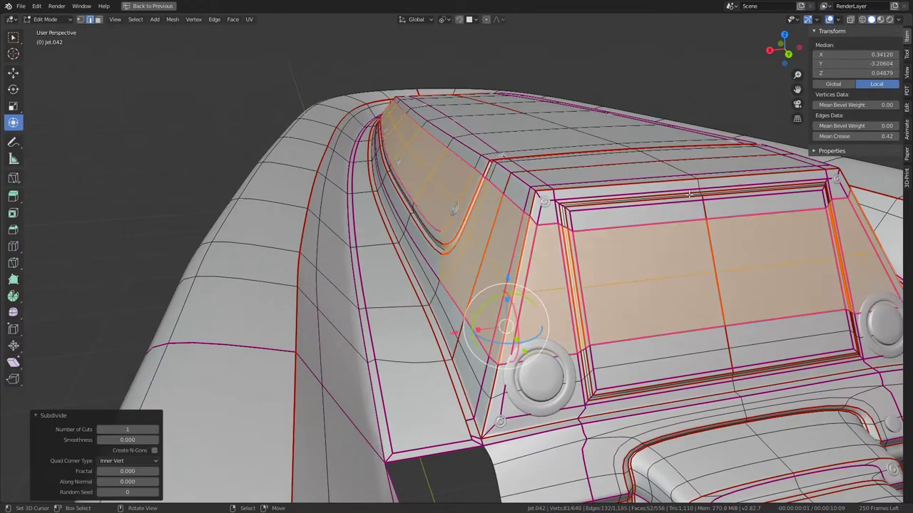
Edge-slide the new edge ring by -1.000 toward the side-wall junction beside the round knob
ctrl+alt+click(522, 251)
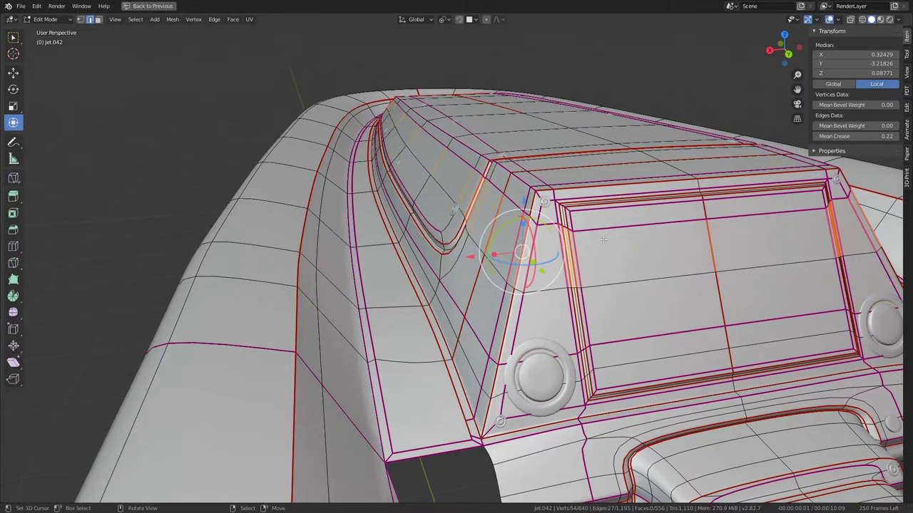
middle_drag(604, 239, 585, 255)
mouse_move(633, 236)
middle_down()
mouse_move(580, 227)
mouse_move(249, 405)
mouse_move(393, 188)
middle_up()
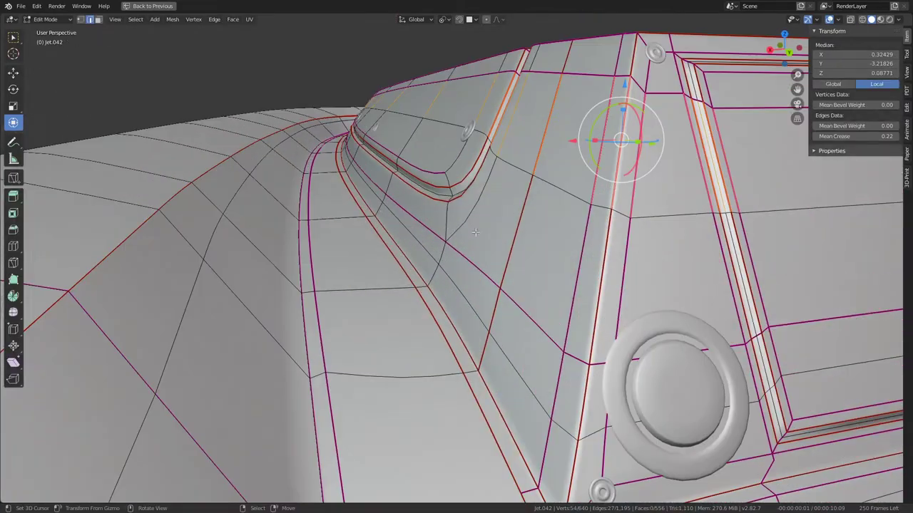
scroll(393, 188, up, 5)
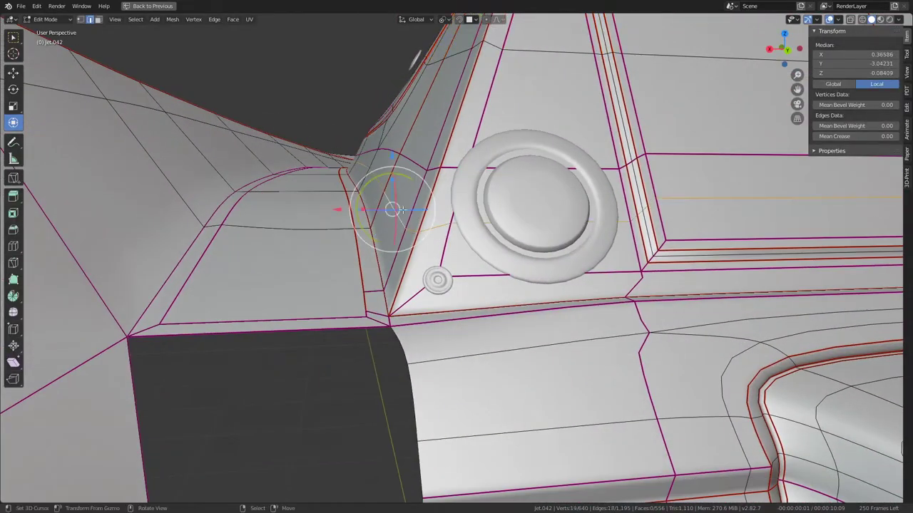
key(g)
key(g)
click(355, 371)
key(g)
key(g)
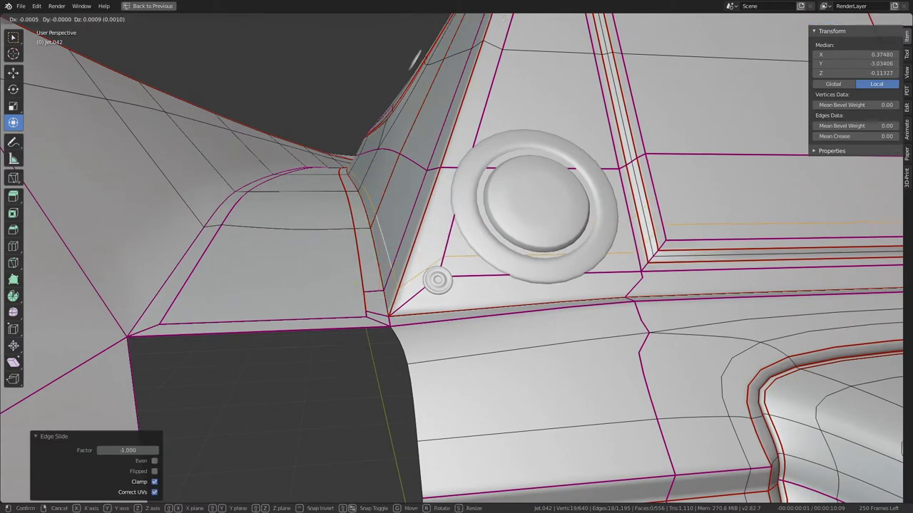
click(349, 337)
scroll(349, 336, down, 5)
key(Tab)
middle_drag(401, 236, 542, 223)
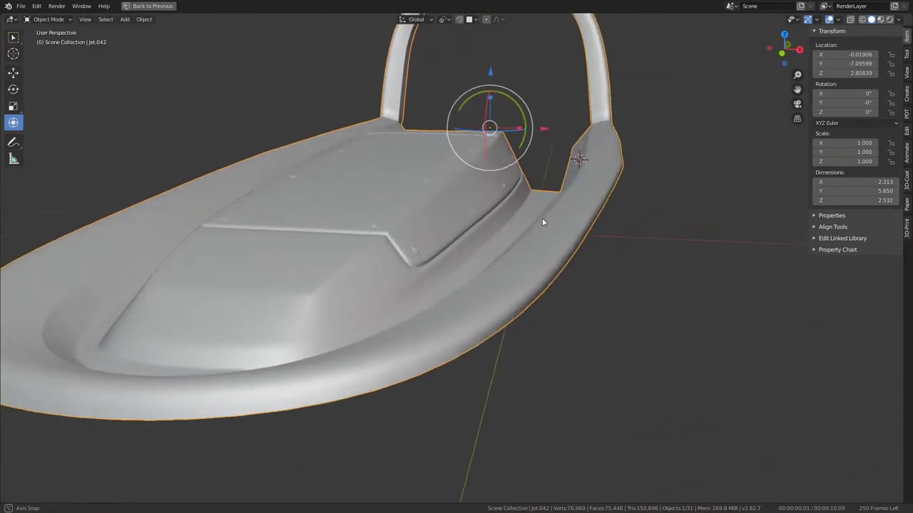
Edge-slide the loop on the console side twice to reposition it
key(Tab)
scroll(546, 218, up, 2)
alt+click(356, 334)
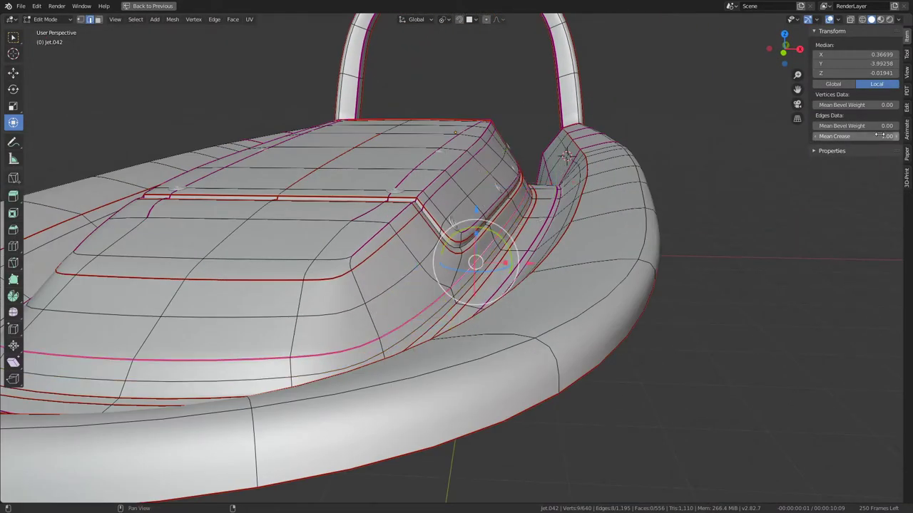
middle_drag(790, 148, 475, 283)
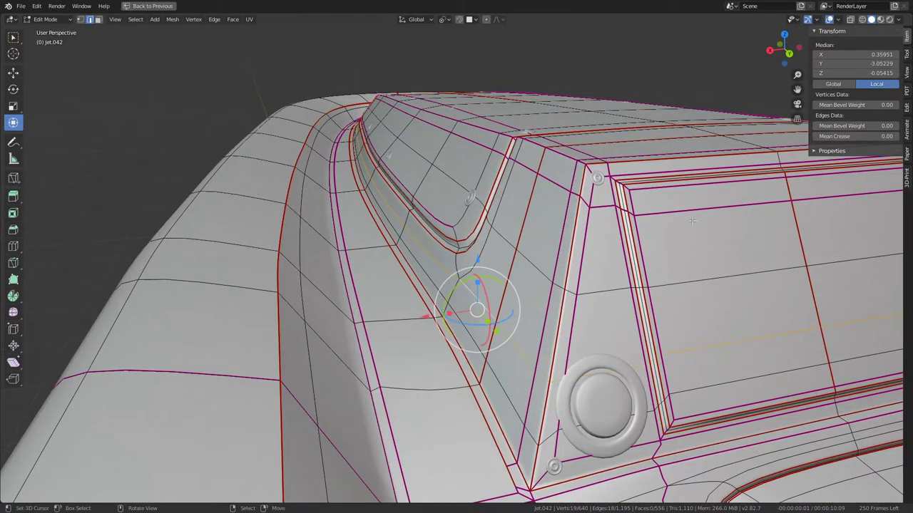
key(g)
key(g)
click(505, 340)
middle_drag(506, 340, 622, 213)
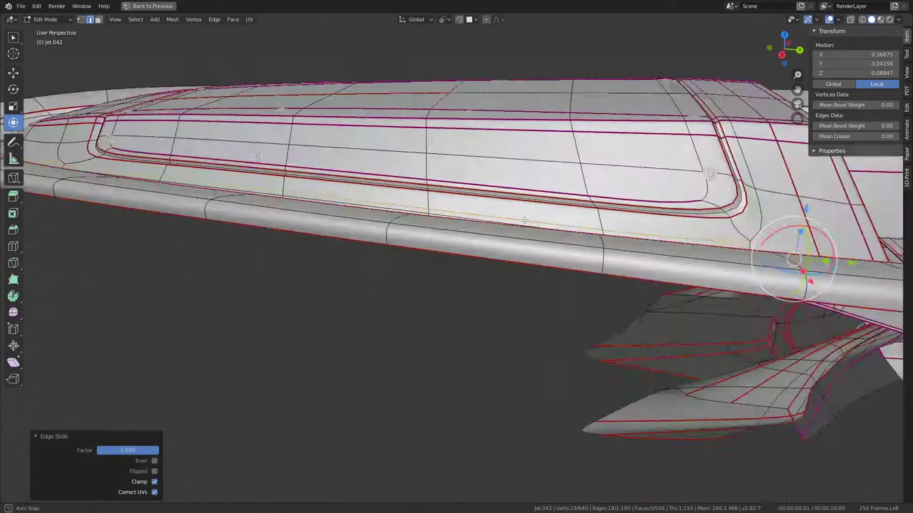
key(g)
key(g)
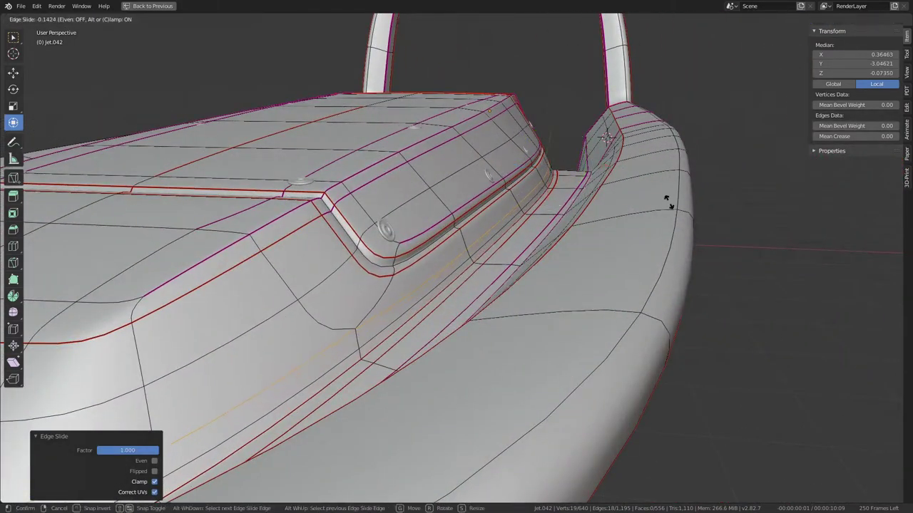
click(669, 201)
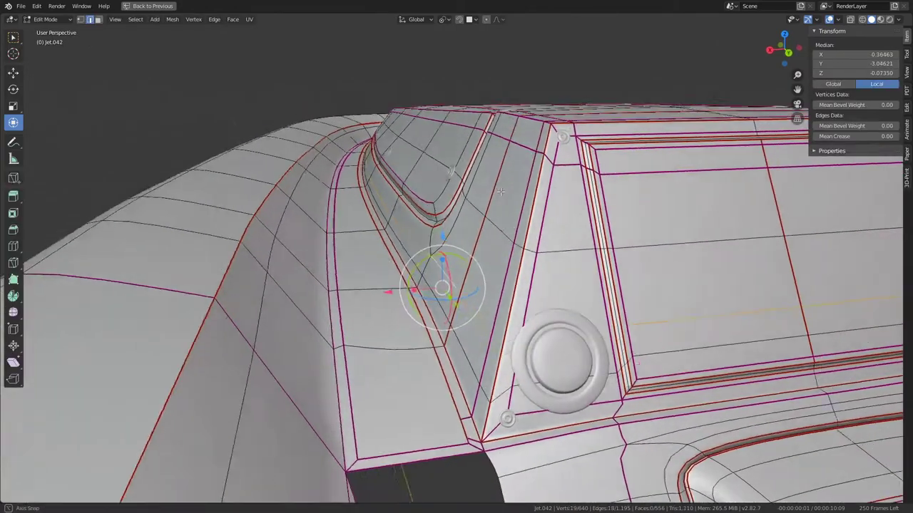
Select the edge ring near the long console corner and Subdivide it with one cut
middle_drag(500, 191, 474, 221)
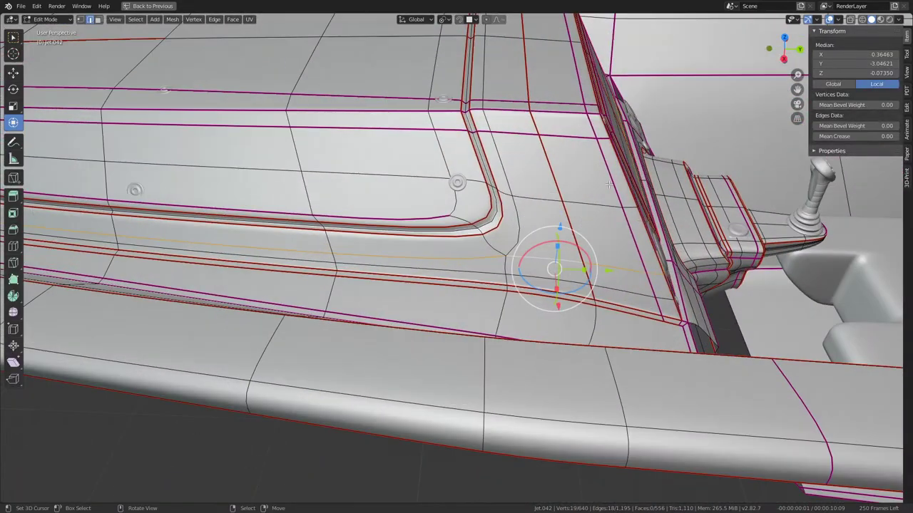
middle_drag(460, 145, 471, 184)
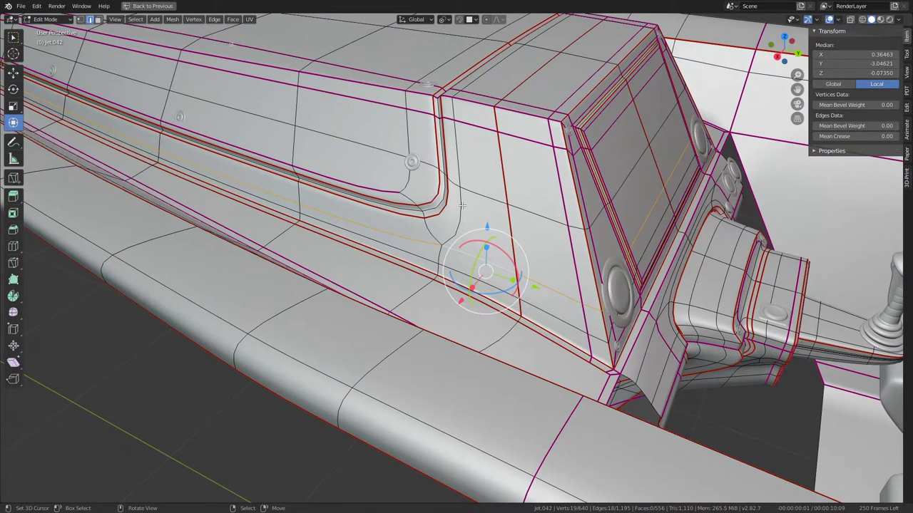
click(458, 234)
middle_drag(477, 221, 497, 195)
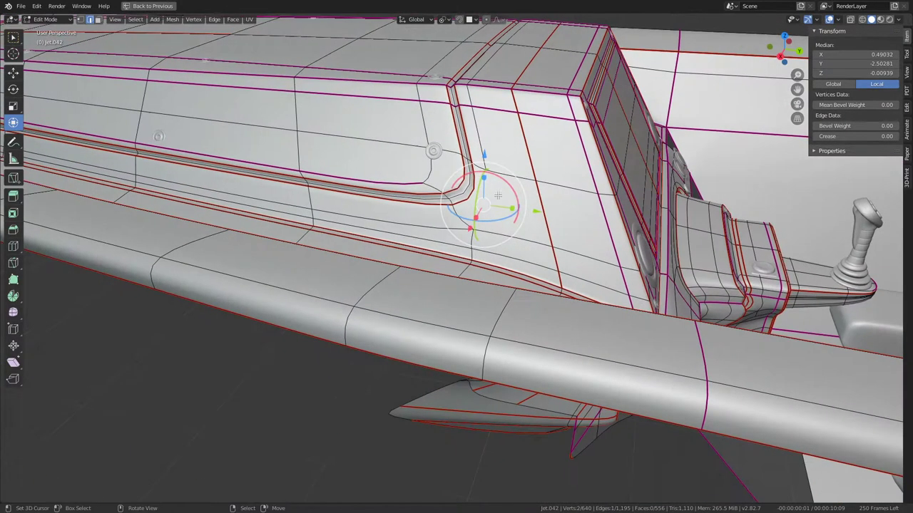
ctrl+alt+click(394, 183)
right_click(544, 167)
click(551, 166)
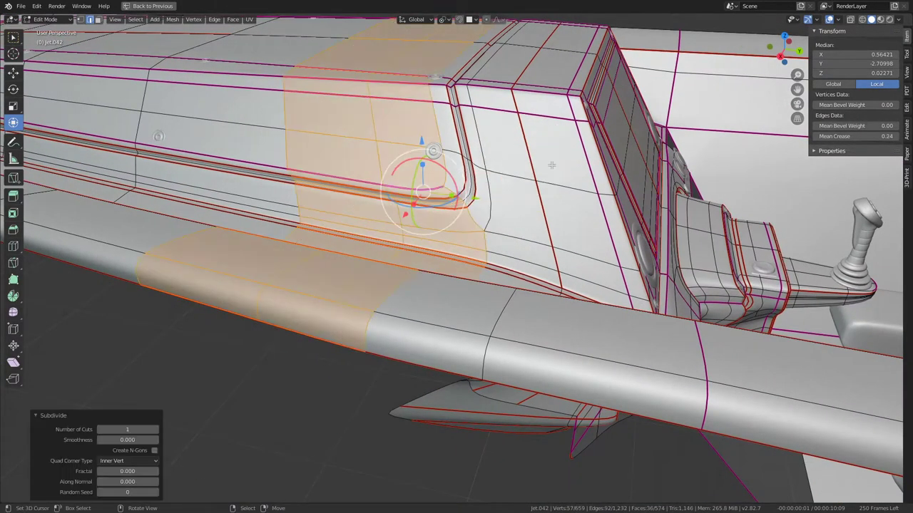
Edge-slide the new loop across the console and side wall into place (659 vertices, 574 faces)
alt+click(387, 166)
key(g)
key(g)
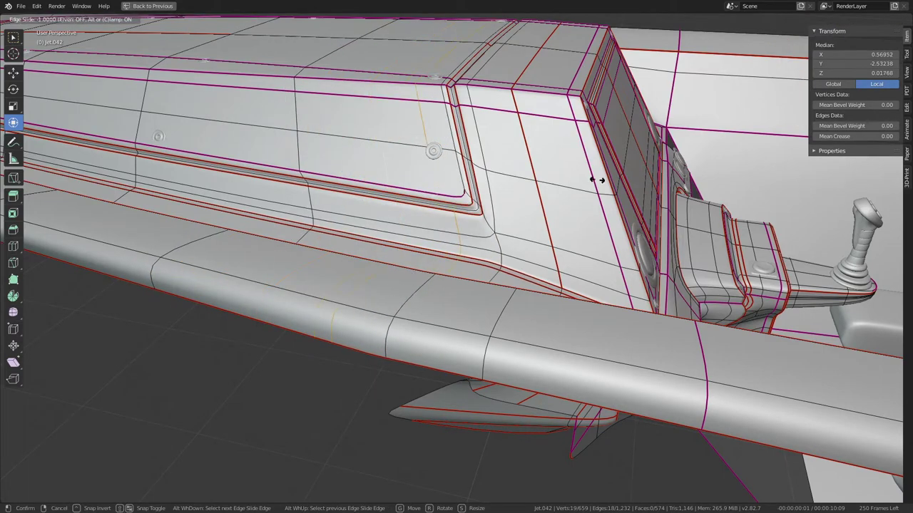
click(502, 162)
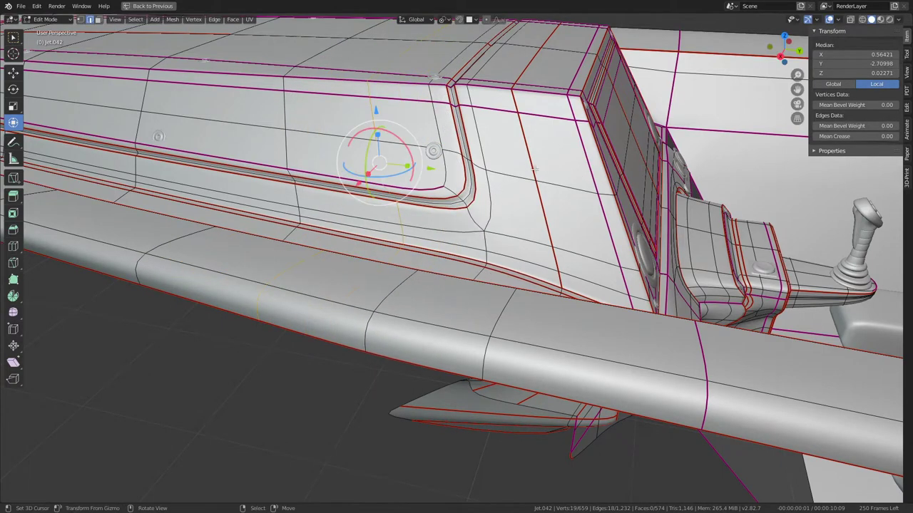
key(g)
key(g)
click(497, 169)
scroll(497, 170, down, 3)
middle_drag(497, 170, 581, 328)
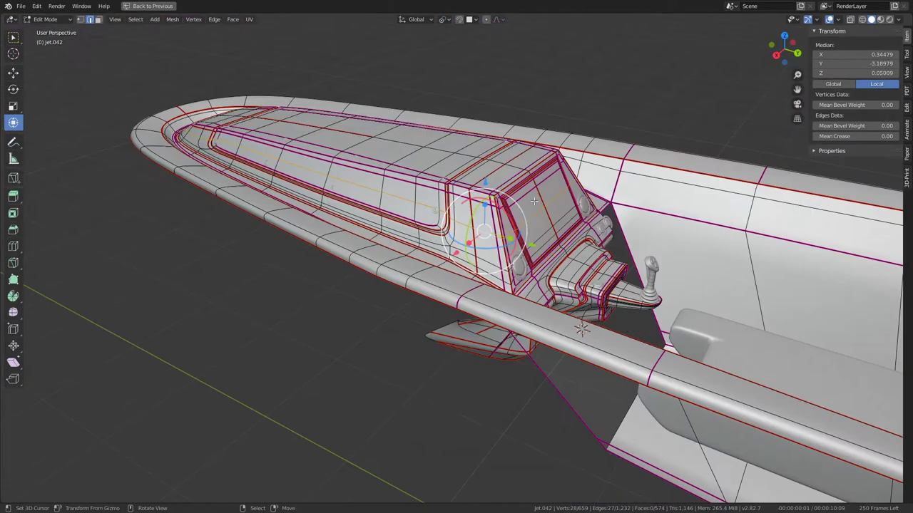
key(g)
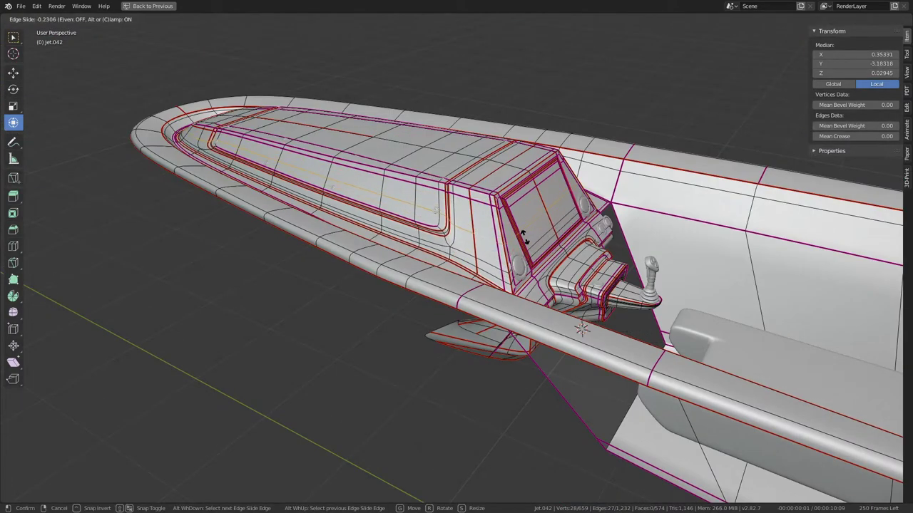
click(581, 328)
middle_drag(581, 328, 214, 371)
Edge-slide the console-top/side-wall loop by about -0.079 and check the smoothed result in Object Mode
scroll(213, 370, up, 3)
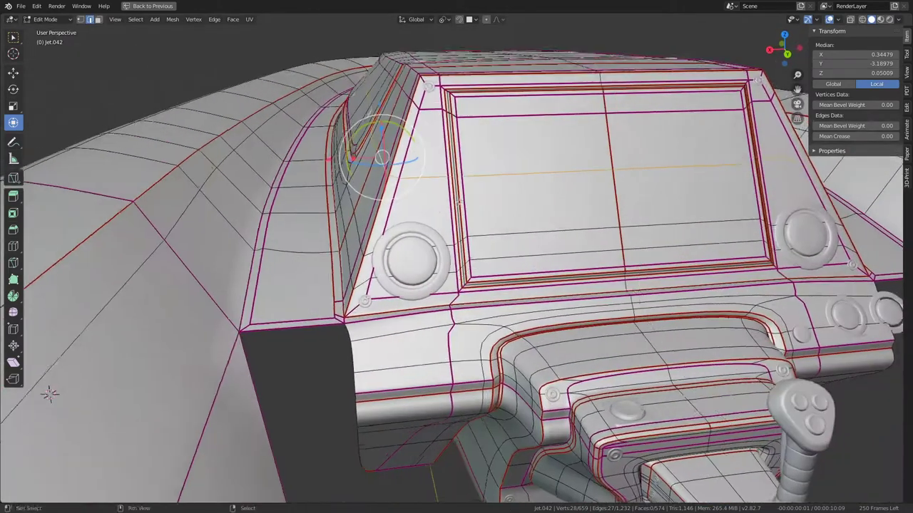
middle_drag(459, 203, 518, 261)
key(g)
key(g)
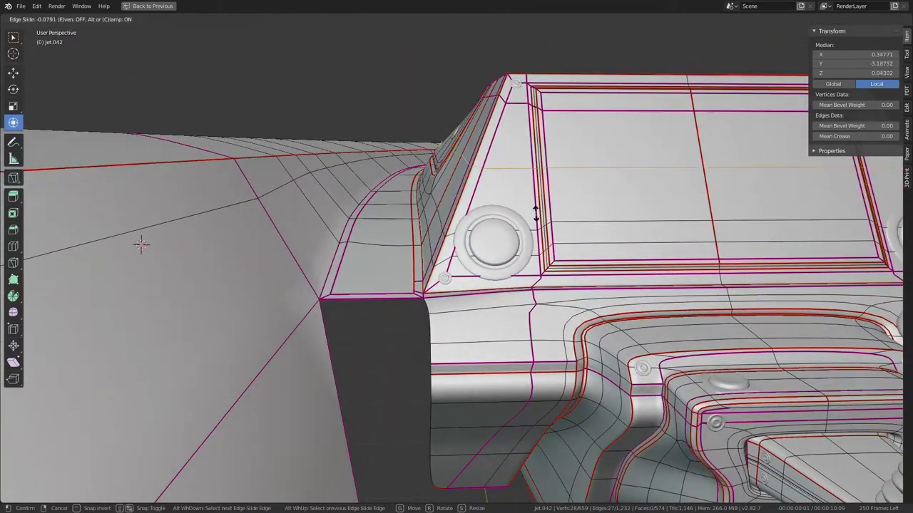
click(549, 202)
key(Tab)
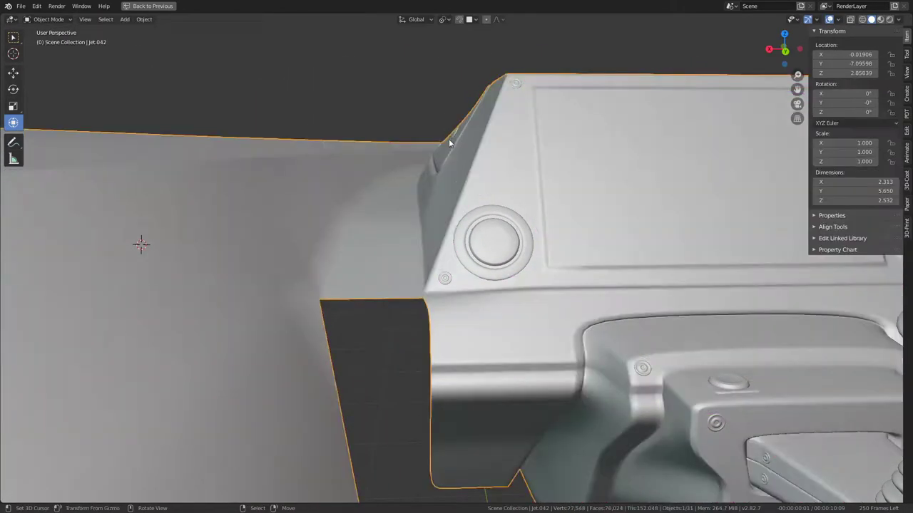
middle_drag(448, 138, 443, 154)
key(Tab)
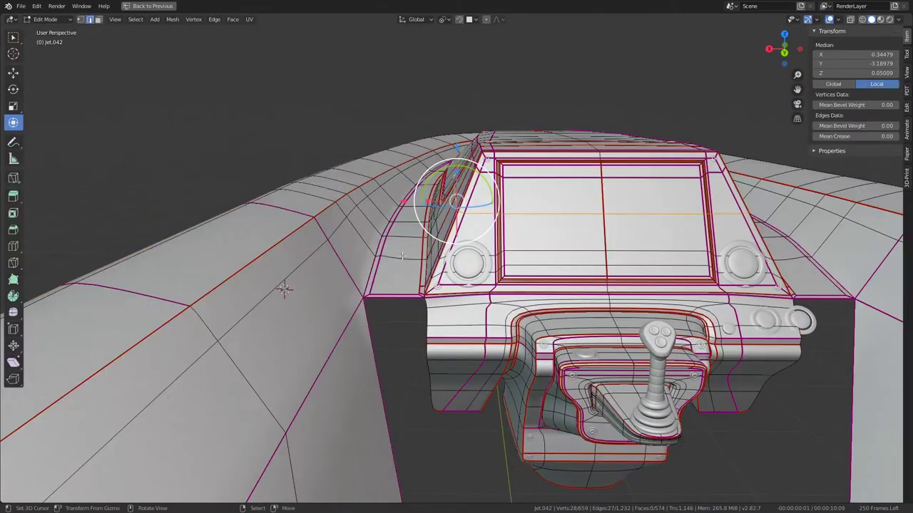
mouse_move(370, 246)
middle_down()
mouse_move(421, 211)
mouse_move(405, 243)
mouse_move(432, 258)
mouse_move(418, 254)
middle_up()
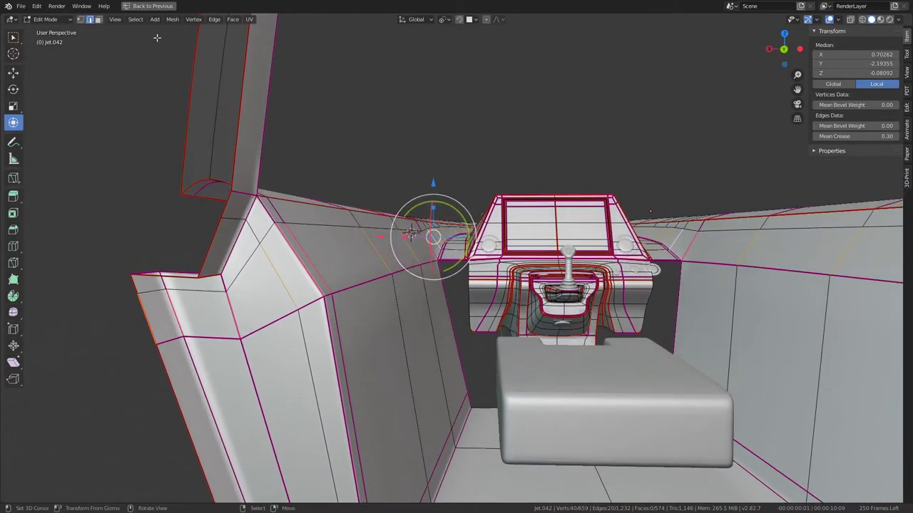
In vertex select, shortest-path select the side-wall edges and try flattening with S Z 0, then cancel
click(80, 20)
click(421, 249)
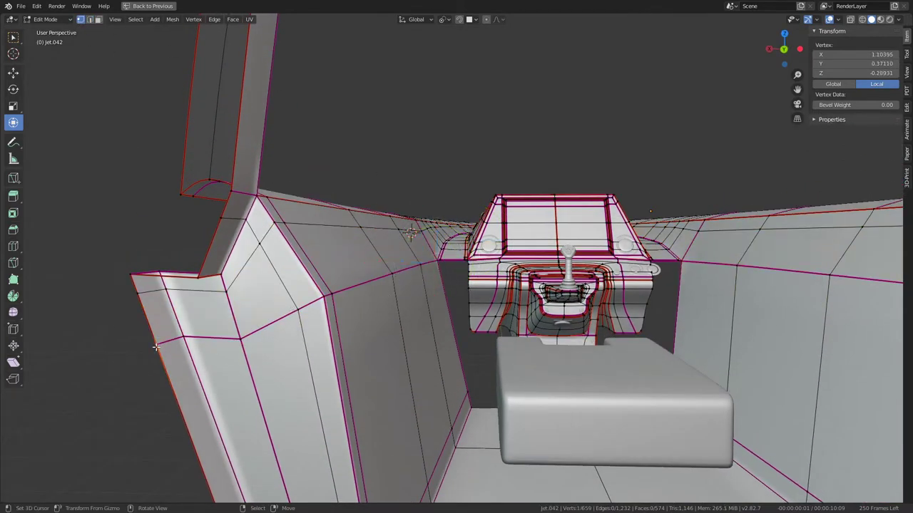
ctrl+click(436, 262)
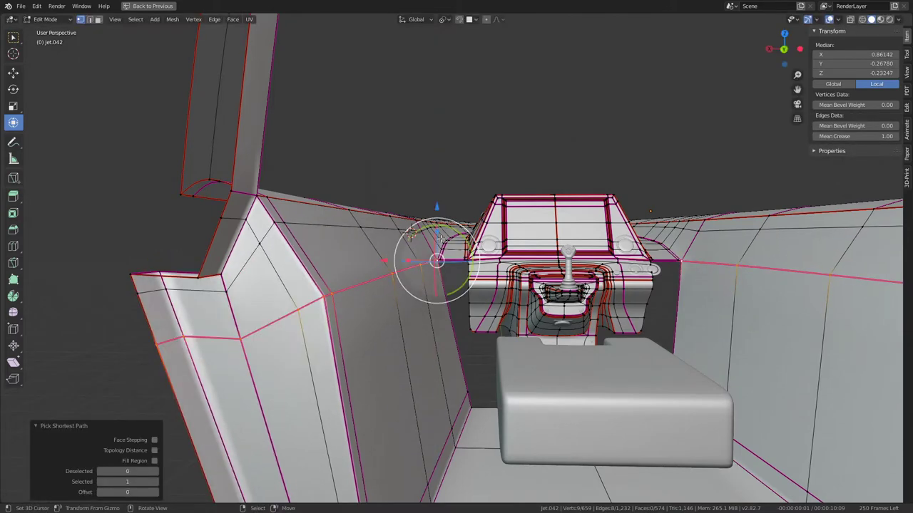
drag(438, 240, 441, 245)
key(s)
key(z)
key(0)
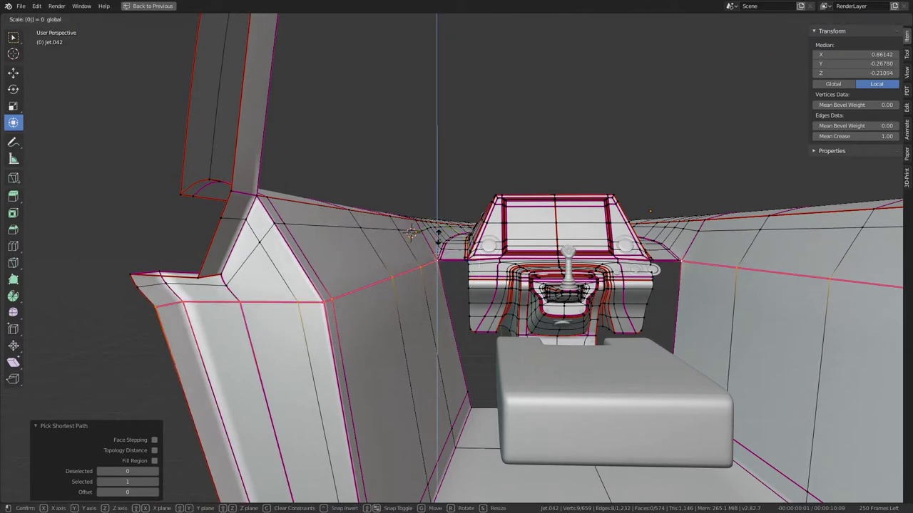
key(Escape)
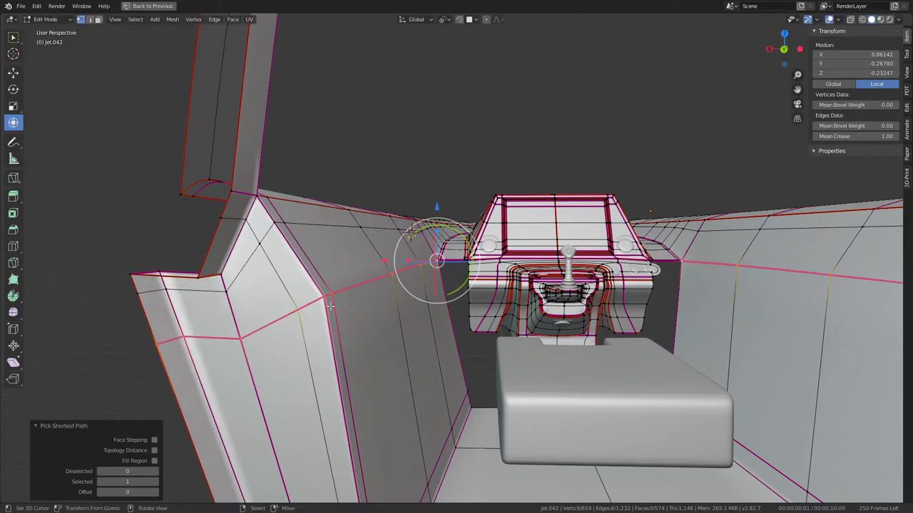
Select the side-wall edge path into the console corner and scale it flat
click(330, 303)
ctrl+click(427, 260)
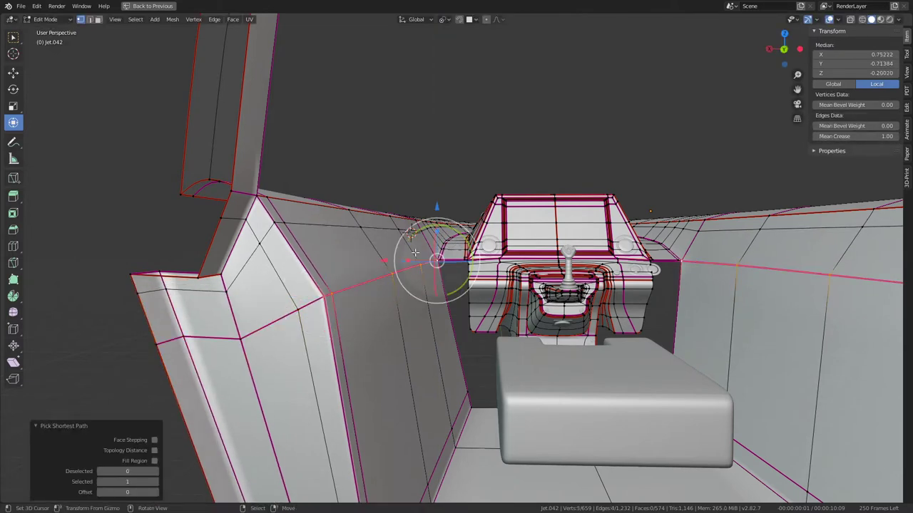
mouse_move(414, 253)
middle_down()
mouse_move(417, 266)
mouse_move(438, 230)
middle_up()
scroll(414, 224, down, 5)
key(s)
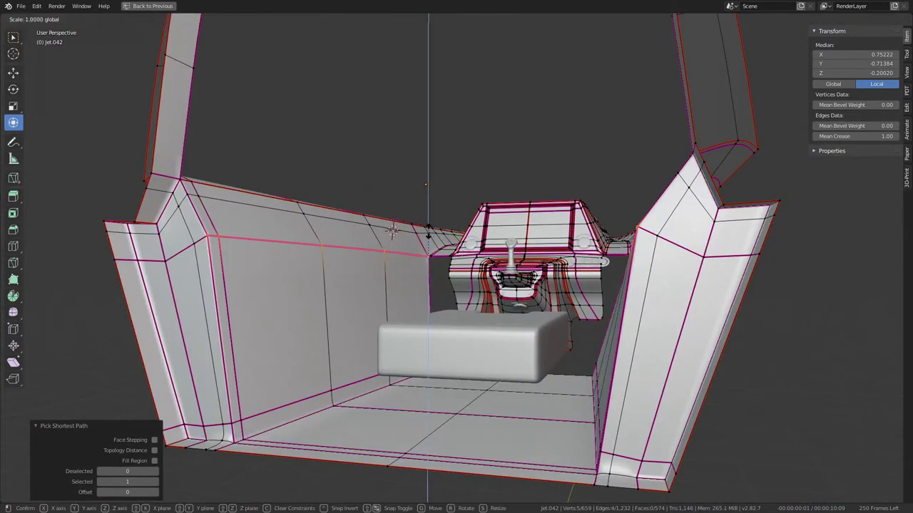
key(Return)
Inspect the flattened junction from several angles, including front and right orthographic views
scroll(391, 229, up, 4)
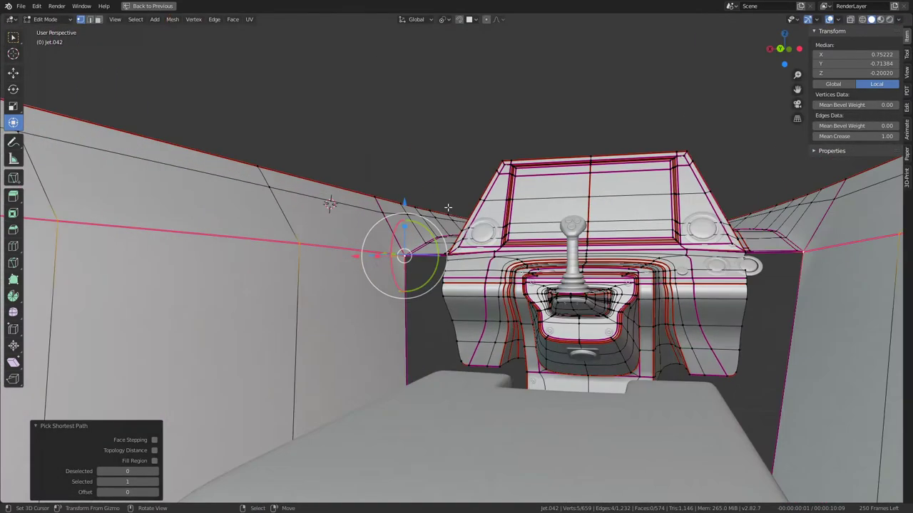
scroll(326, 200, up, 3)
mouse_move(302, 286)
middle_down()
mouse_move(170, 214)
mouse_move(142, 394)
middle_up()
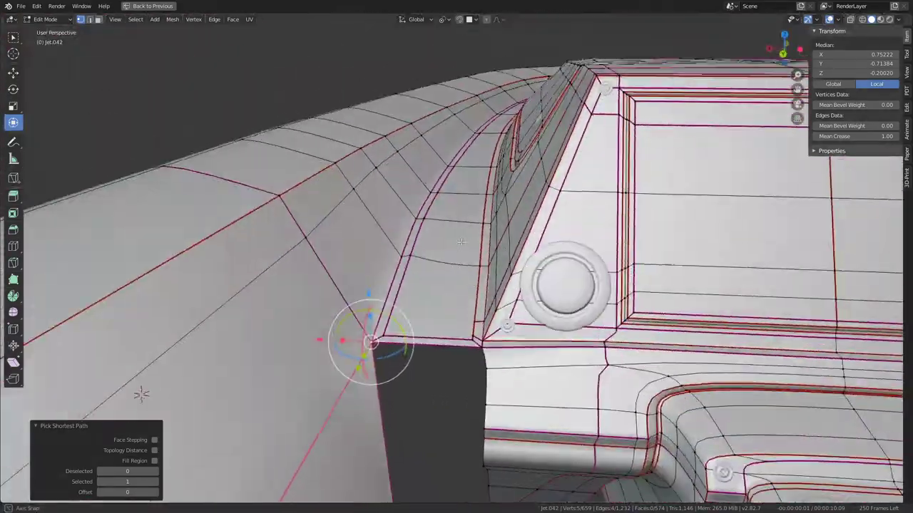
mouse_move(461, 242)
middle_down()
mouse_move(265, 92)
mouse_move(257, 196)
mouse_move(532, 135)
mouse_move(468, 215)
mouse_move(244, 265)
mouse_move(246, 356)
middle_up()
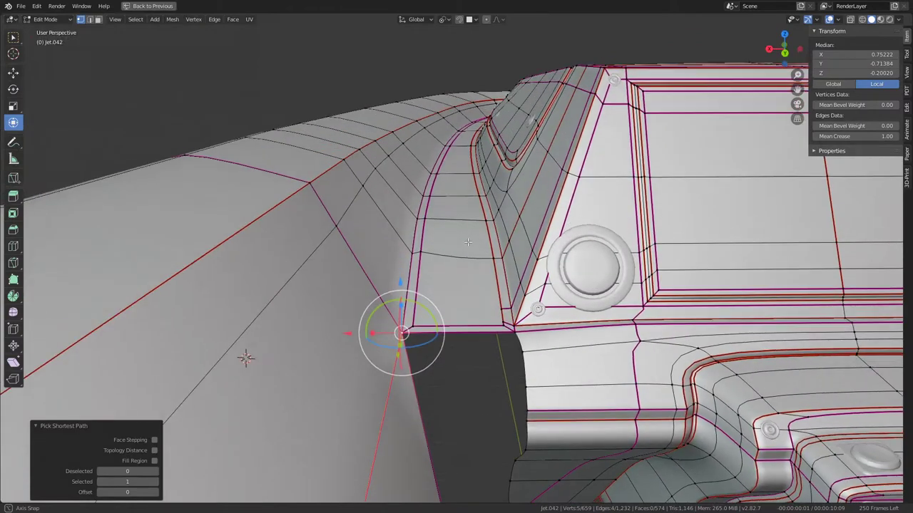
scroll(434, 266, down, 5)
key(KP_1)
key(KP_3)
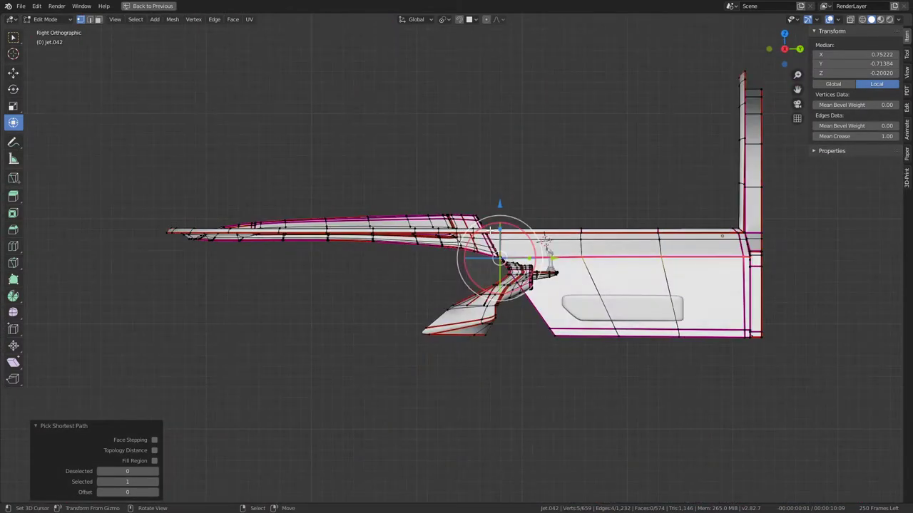
scroll(305, 184, up, 3)
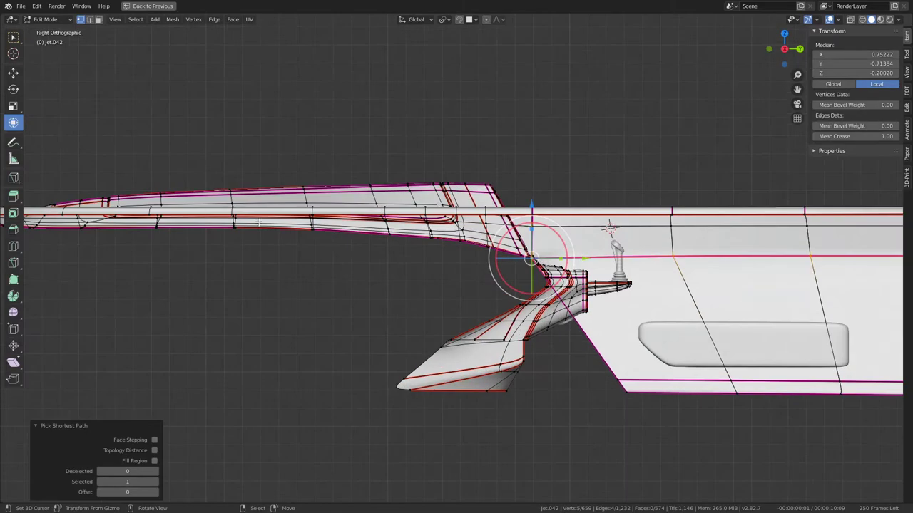
middle_drag(610, 227, 624, 262)
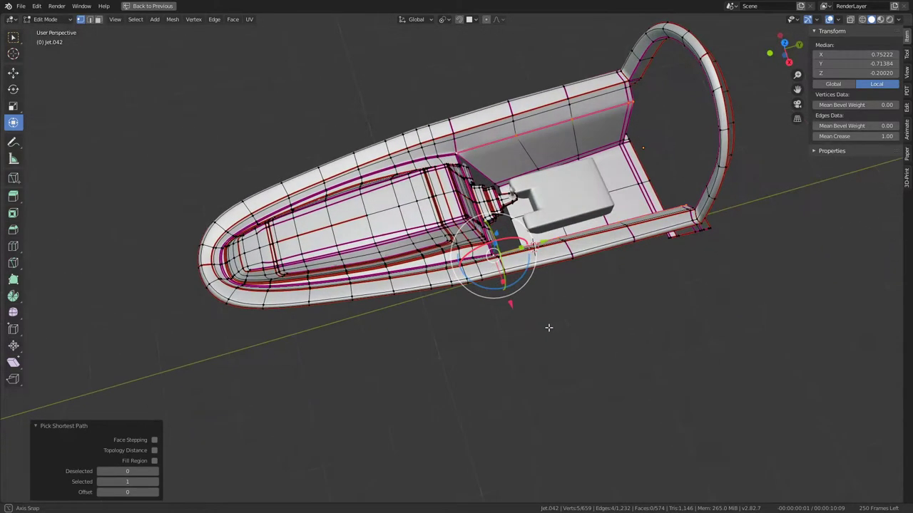
mouse_move(471, 254)
middle_down()
mouse_move(363, 190)
mouse_move(373, 332)
mouse_move(271, 271)
mouse_move(460, 255)
mouse_move(427, 264)
mouse_move(461, 218)
mouse_move(442, 271)
mouse_move(463, 224)
mouse_move(504, 226)
middle_up()
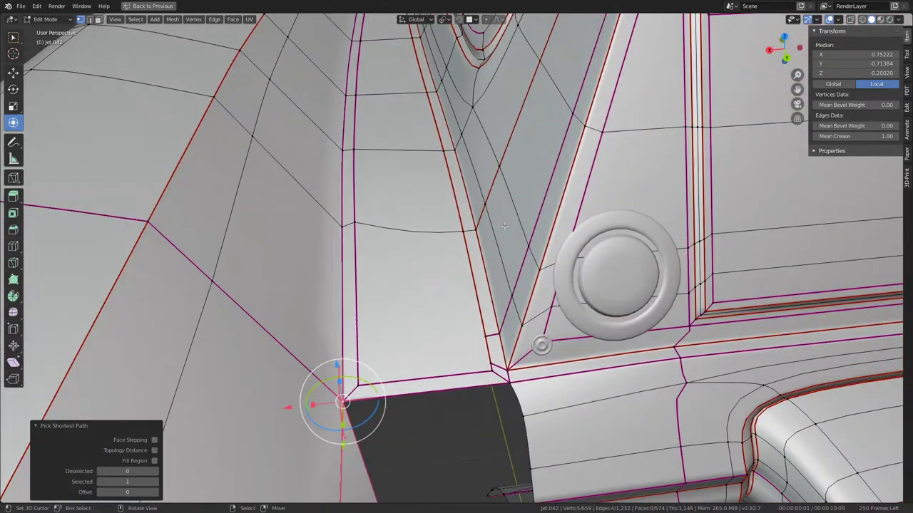
Select the console-wall corner vertex, then leave Edit Mode to view the smoothed cockpit
click(494, 362)
mouse_move(494, 362)
middle_down()
mouse_move(516, 353)
mouse_move(492, 346)
mouse_move(338, 171)
mouse_move(499, 200)
middle_up()
scroll(338, 171, down, 3)
key(Tab)
scroll(498, 200, up, 5)
View the rendered cockpit through the scene camera and orbit around the glowing console
scroll(498, 200, up, 3)
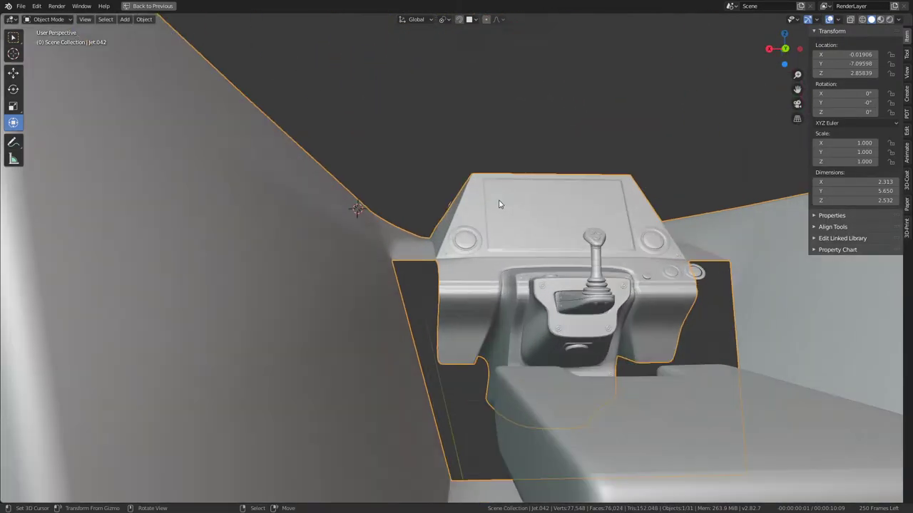
key(Tab)
scroll(489, 204, down, 4)
key(Tab)
mouse_move(489, 205)
middle_down()
mouse_move(431, 212)
mouse_move(485, 210)
middle_up()
key(KP_0)
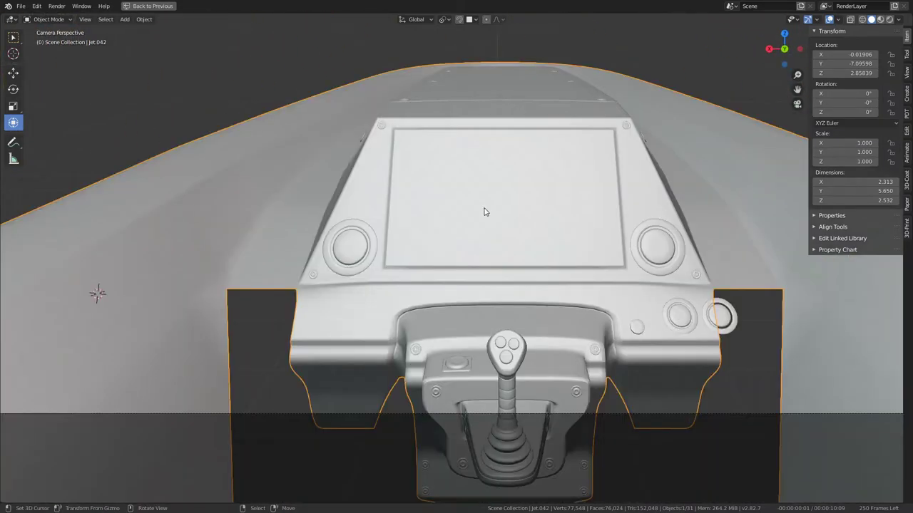
scroll(485, 210, down, 2)
scroll(456, 180, down, 2)
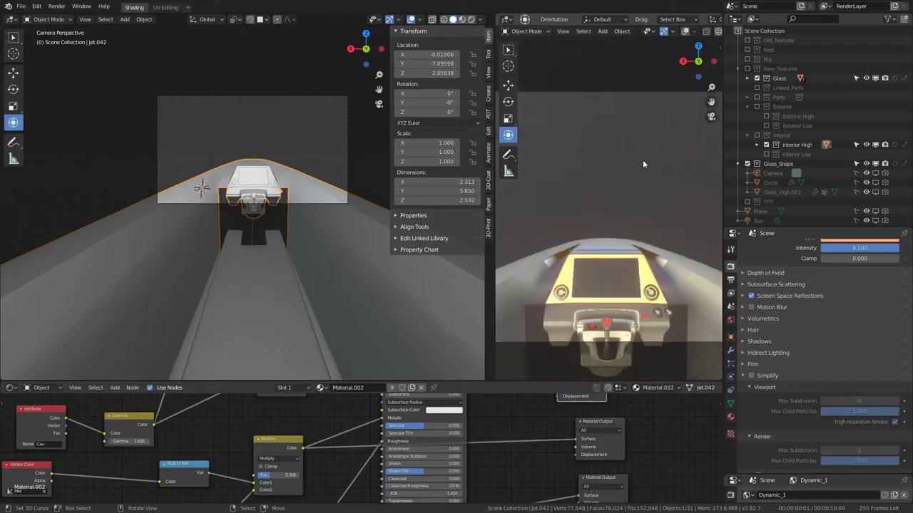
mouse_move(642, 159)
middle_down()
mouse_move(635, 202)
mouse_move(589, 204)
middle_up()
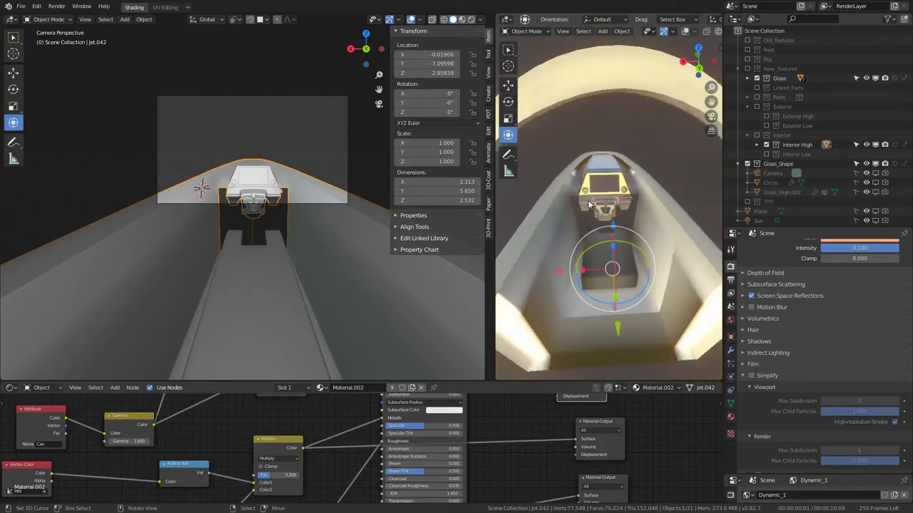
middle_drag(263, 237, 255, 244)
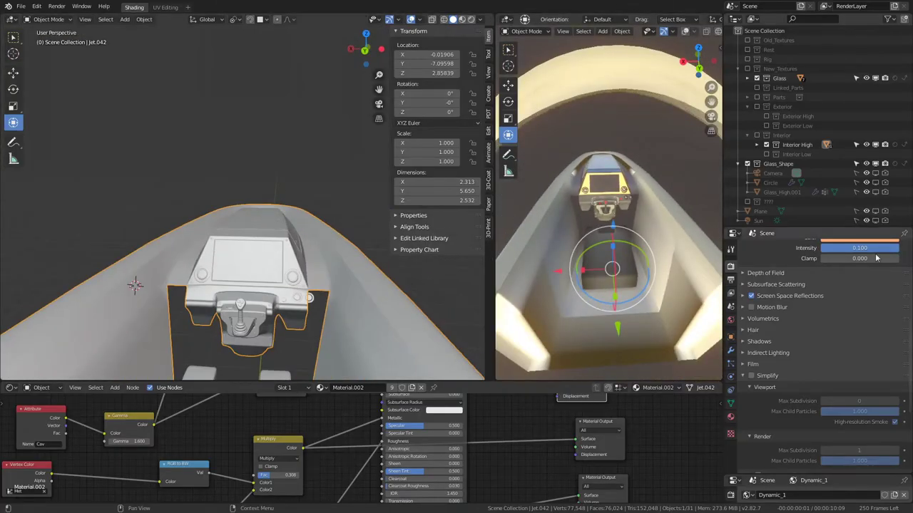
Turn Simplify on in Render Properties, then off again, and review the rendered cockpit
click(755, 380)
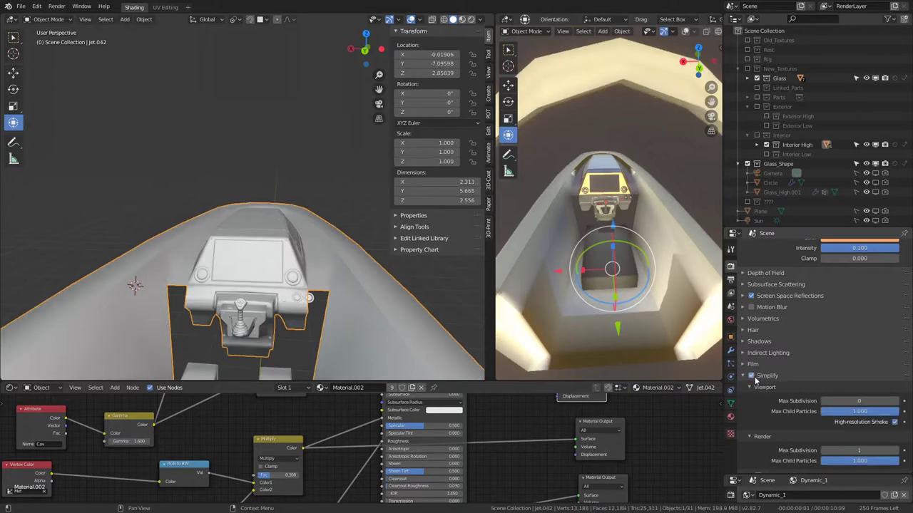
click(755, 380)
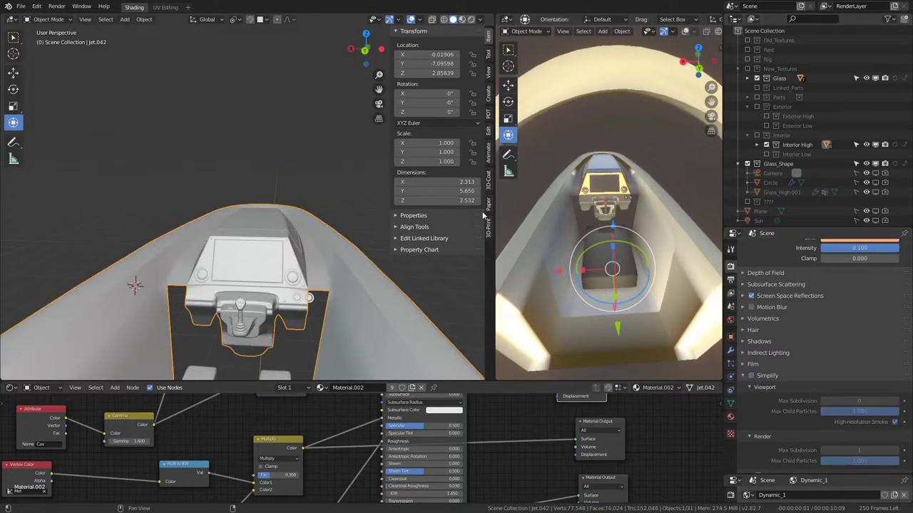
mouse_move(598, 165)
middle_down()
mouse_move(659, 124)
mouse_move(614, 145)
middle_up()
scroll(615, 145, up, 2)
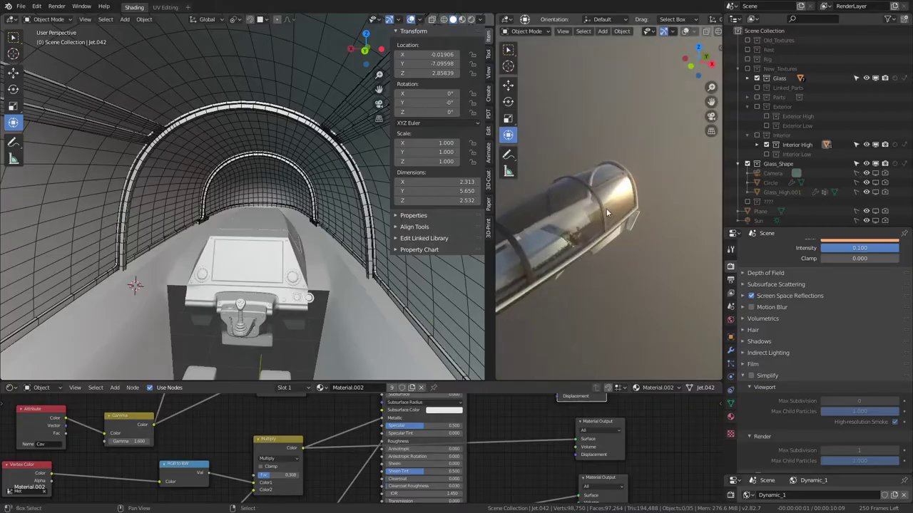
mouse_move(606, 208)
middle_down()
mouse_move(592, 183)
mouse_move(606, 183)
middle_up()
key(KP_0)
middle_drag(590, 218, 605, 197)
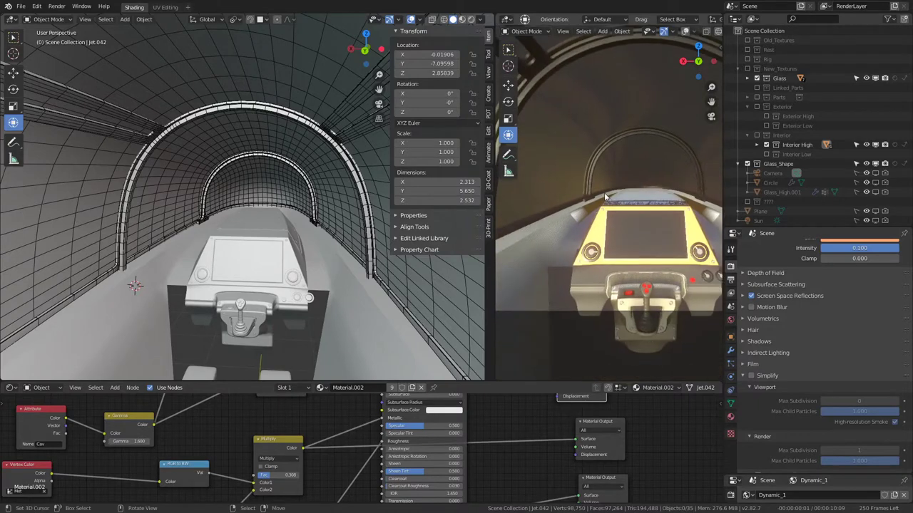
key(ctrl+alt+space)
middle_drag(528, 247, 648, 139)
scroll(568, 249, up, 3)
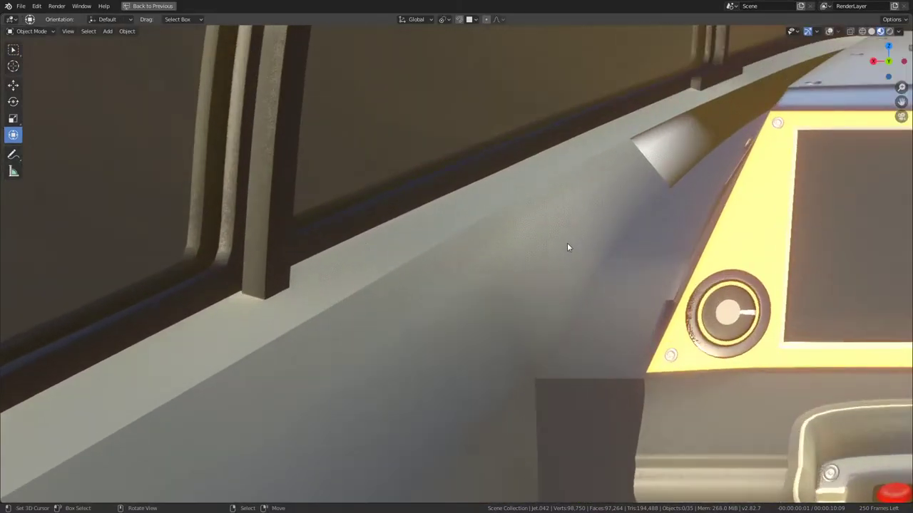
scroll(491, 248, up, 2)
key(KP_0)
key(ctrl+alt+space)
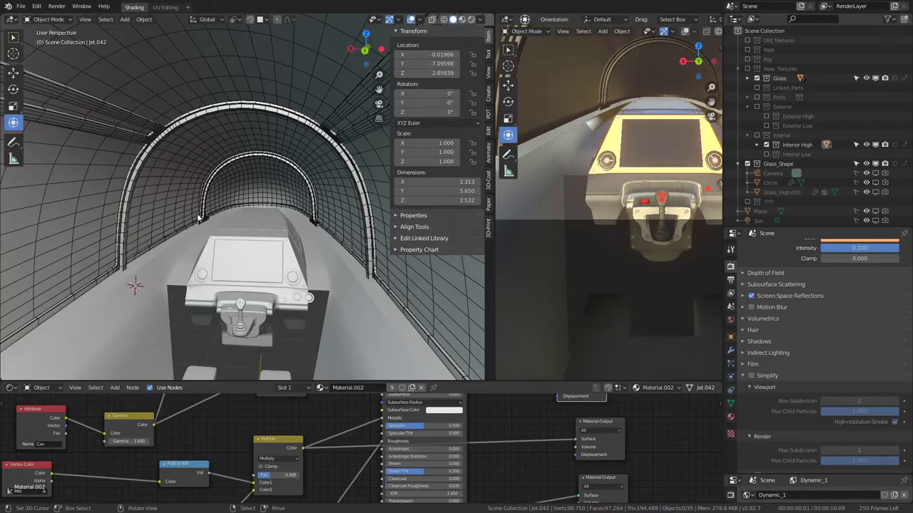
mouse_move(142, 299)
middle_down()
mouse_move(199, 275)
mouse_move(213, 215)
middle_up()
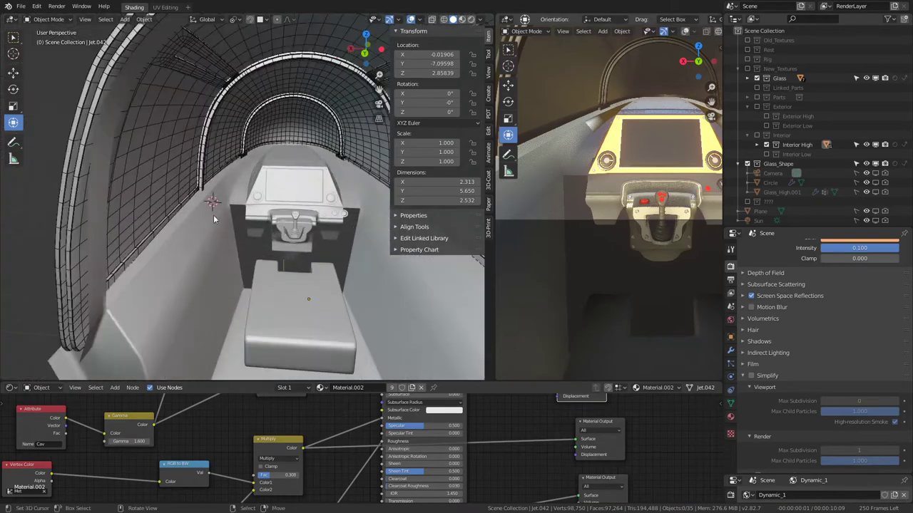
click(203, 206)
key(Tab)
key(c)
Edge-slide the selected loop along the side wall beside the cockpit
drag(204, 206, 122, 305)
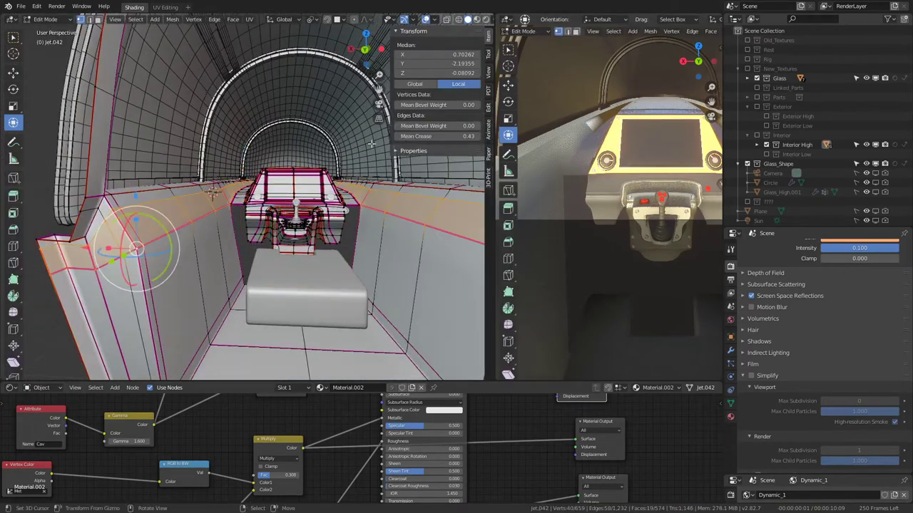
key(Escape)
scroll(298, 134, up, 3)
mouse_move(298, 133)
middle_down()
mouse_move(324, 193)
mouse_move(320, 222)
middle_up()
scroll(313, 171, up, 3)
scroll(331, 206, up, 4)
scroll(320, 222, down, 5)
key(g)
key(g)
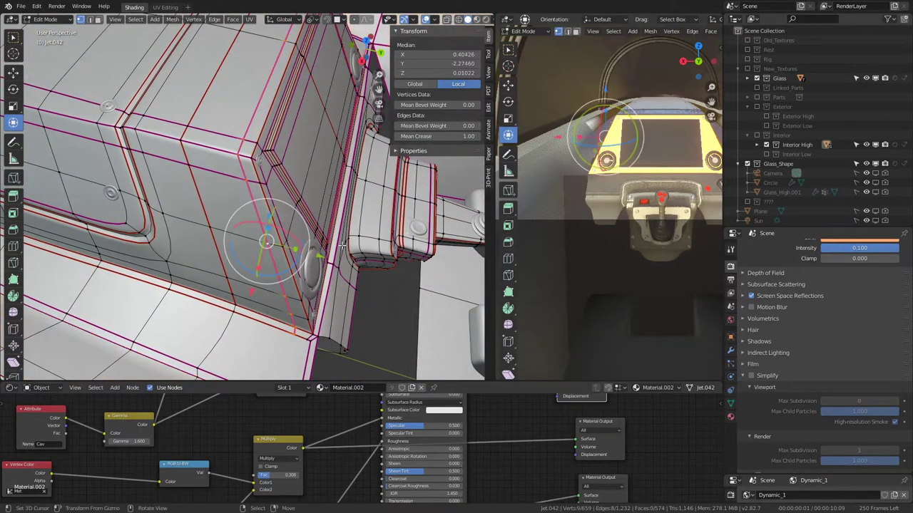
click(234, 218)
Vertex-slide the corner vertex by the round bolt along its edge
mouse_move(233, 218)
middle_down()
mouse_move(221, 162)
mouse_move(243, 251)
middle_up()
scroll(244, 251, up, 1)
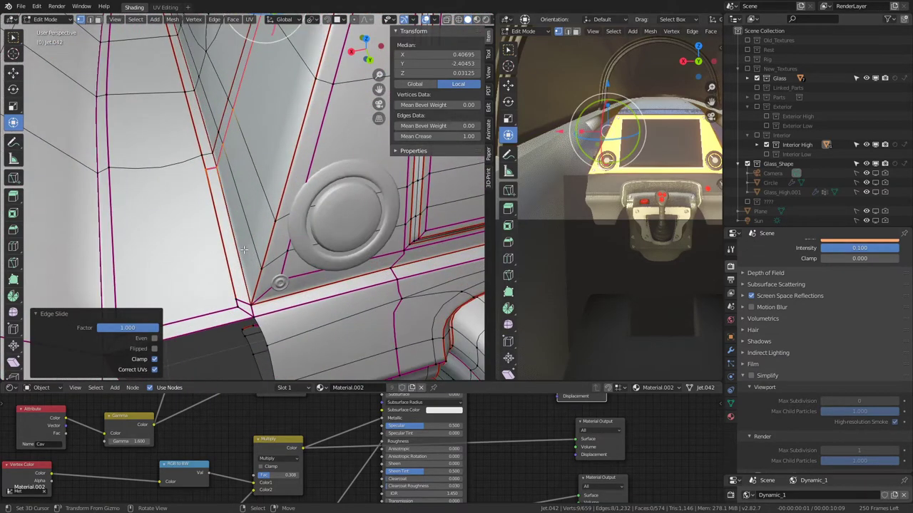
click(228, 302)
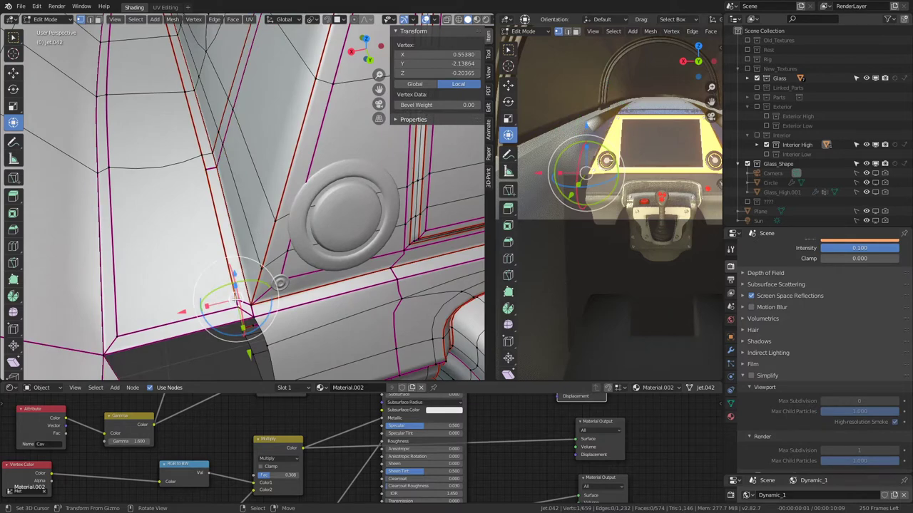
key(g)
key(g)
click(258, 277)
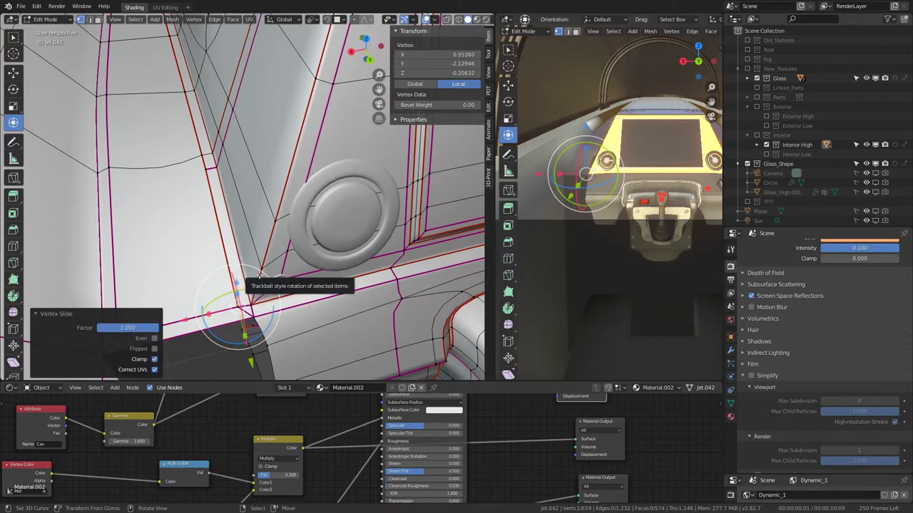
mouse_move(259, 275)
middle_down()
mouse_move(215, 253)
mouse_move(288, 251)
middle_up()
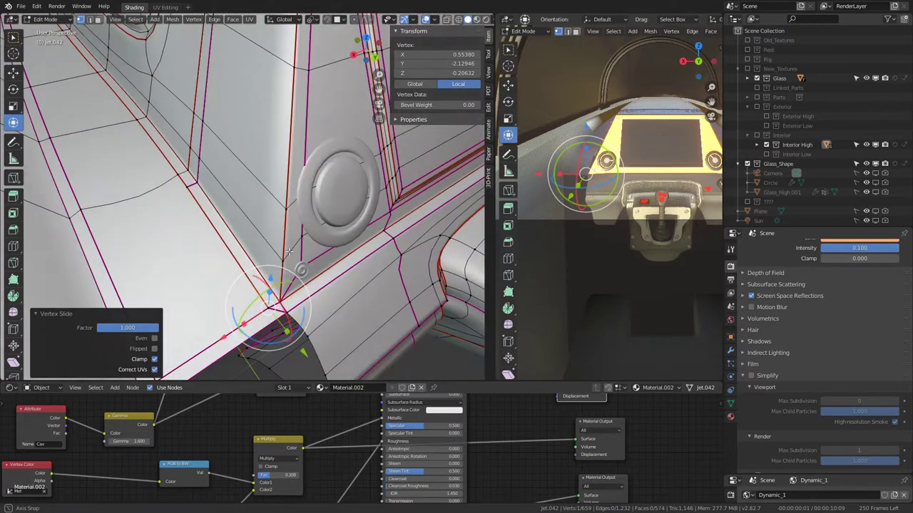
Edge-slide the corner edge loop fully into place, factor 1.000
click(208, 178)
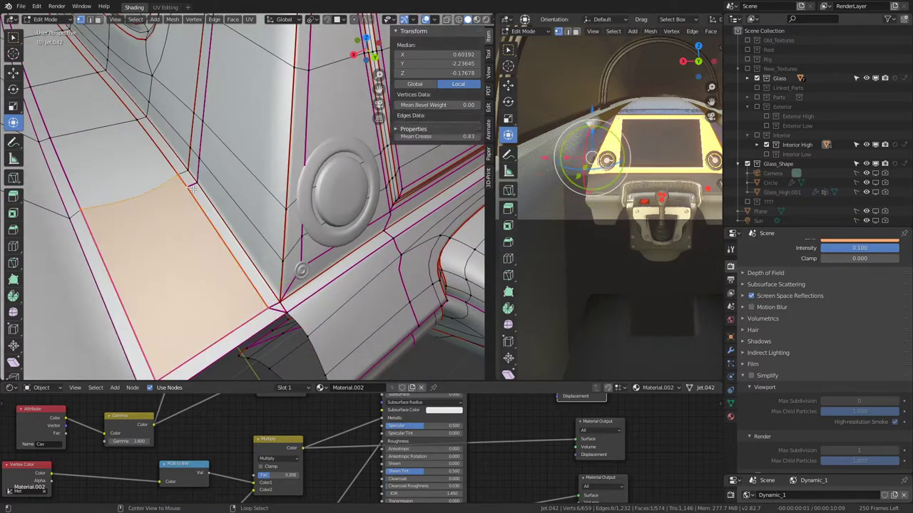
alt+click(197, 178)
mouse_move(200, 182)
middle_down()
mouse_move(302, 231)
mouse_move(250, 200)
middle_up()
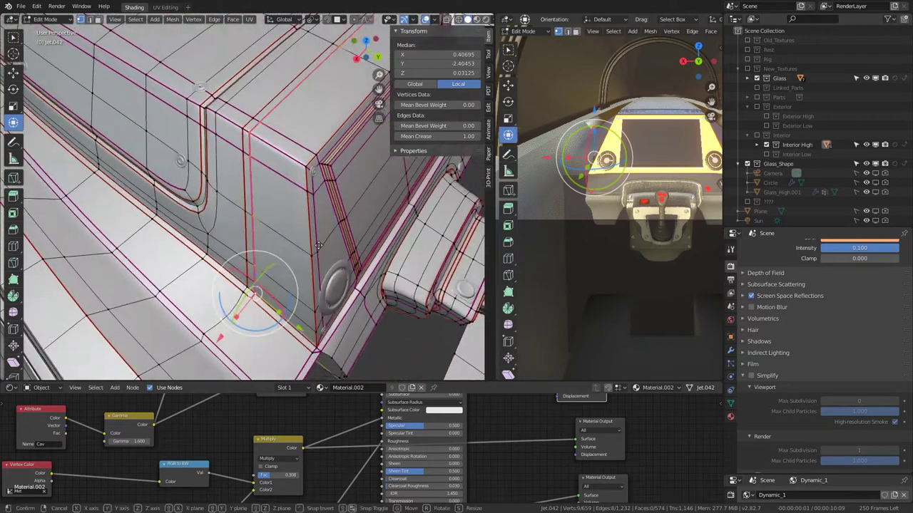
key(g)
key(g)
click(240, 185)
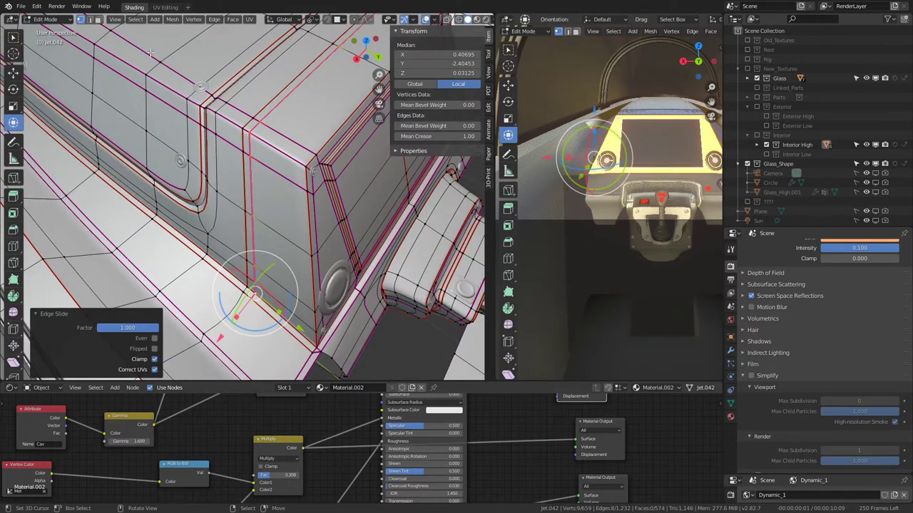
Select the edge loop through the wall corner and grow it into surrounding faces
ctrl+alt+click(246, 132)
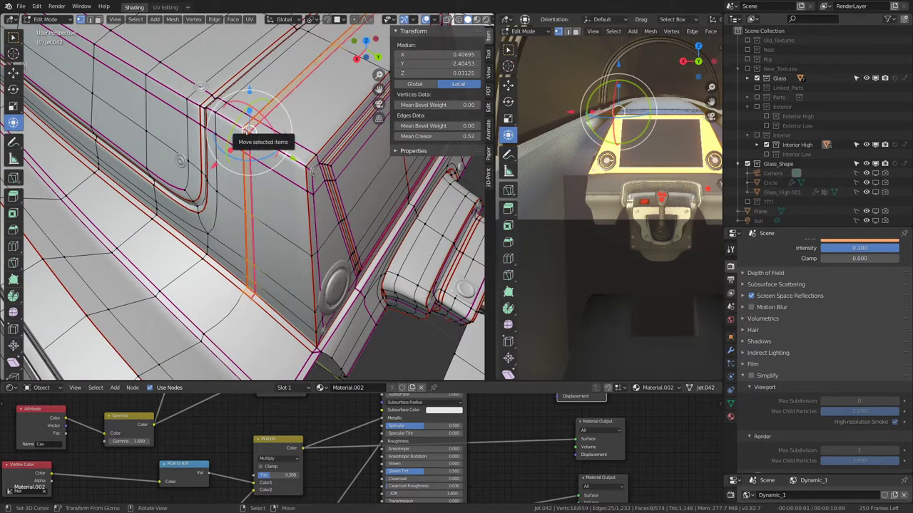
key(ctrl+KP_Add)
key(q)
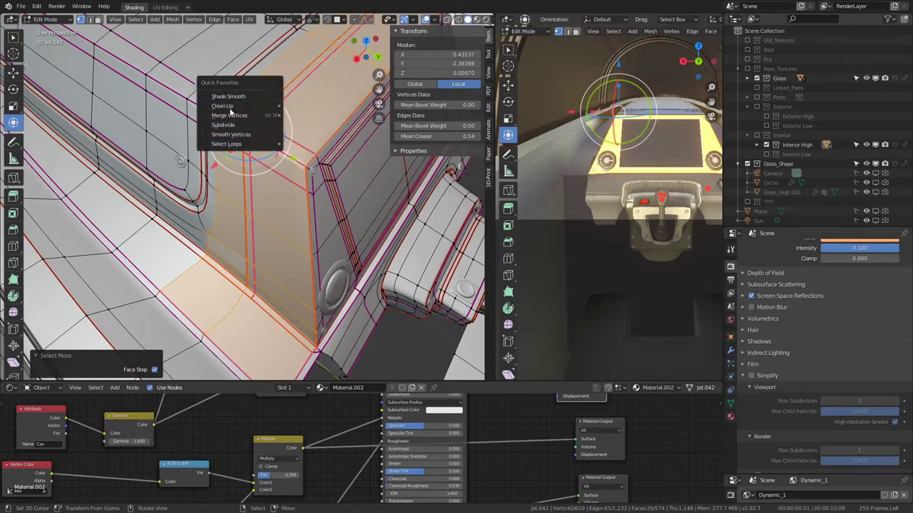
mouse_move(229, 116)
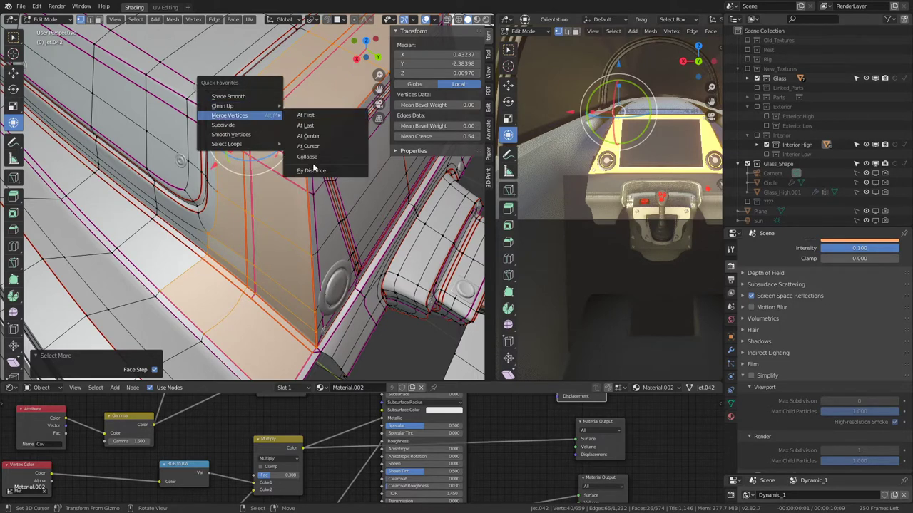
Merge vertices by distance, removing 10 duplicates, then check the result in Object Mode
click(327, 172)
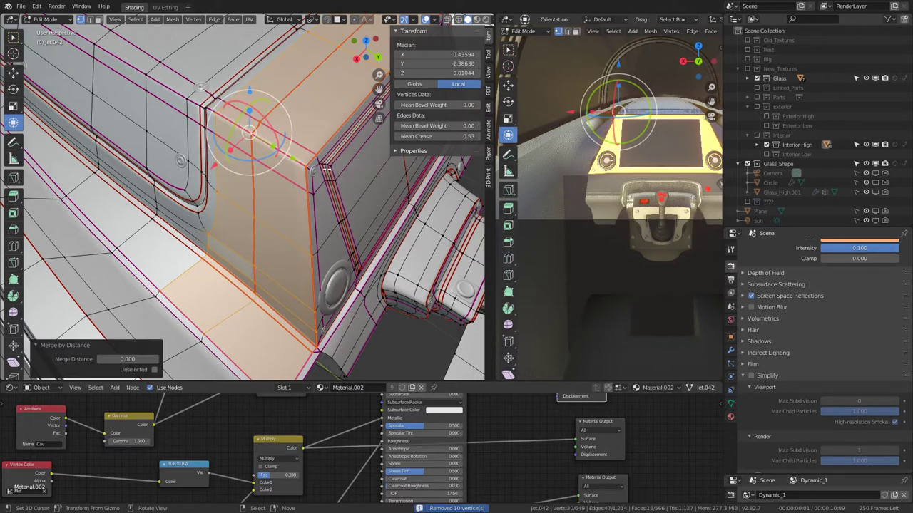
alt+click(244, 305)
scroll(314, 208, up, 5)
scroll(314, 207, down, 5)
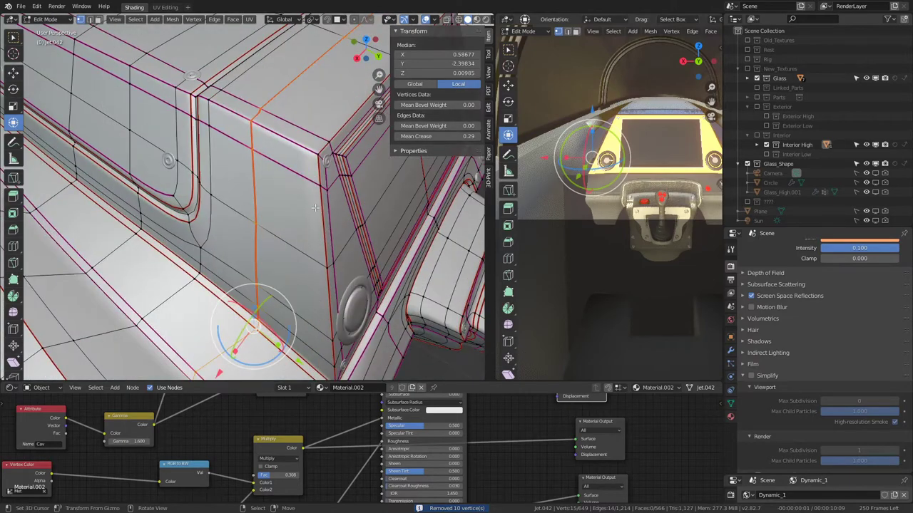
key(Tab)
mouse_move(314, 207)
middle_down()
mouse_move(270, 159)
mouse_move(255, 115)
mouse_move(240, 127)
mouse_move(228, 185)
mouse_move(207, 224)
middle_up()
key(Tab)
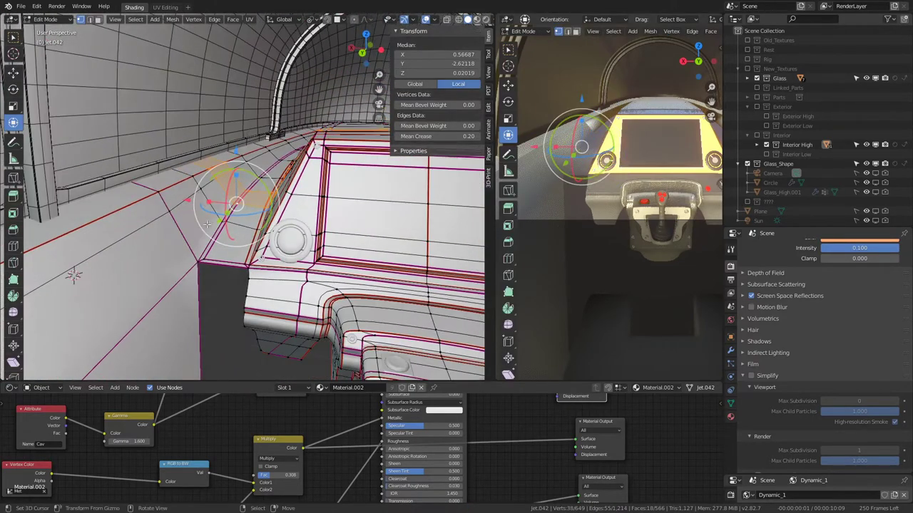
Select the wall face strip, show the Mirror, Subsurf and EdgeSplit modifiers, then pick a left-wall vertex
ctrl+click(215, 203)
click(730, 350)
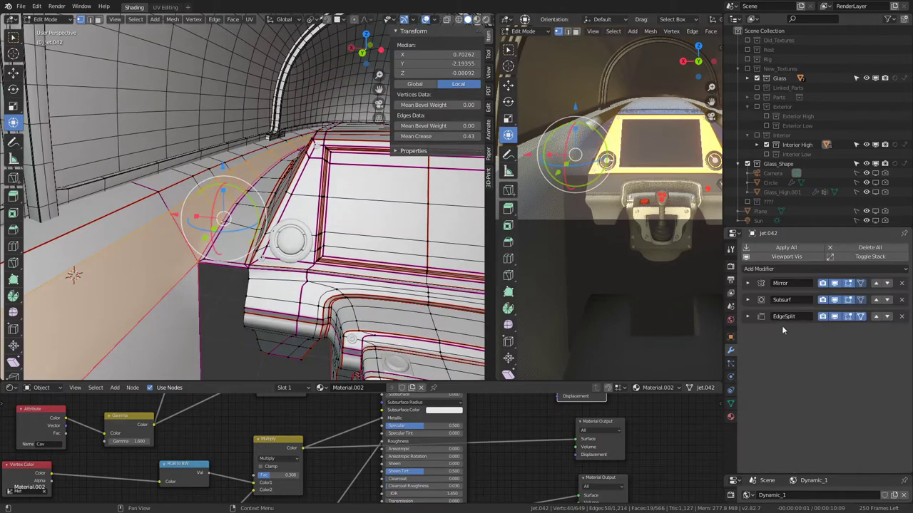
mouse_move(213, 214)
middle_down()
mouse_move(202, 193)
mouse_move(264, 203)
mouse_move(247, 180)
mouse_move(271, 181)
mouse_move(223, 178)
middle_up()
key(Tab)
key(Tab)
scroll(203, 193, down, 3)
scroll(163, 230, down, 3)
scroll(271, 181, up, 3)
click(138, 206)
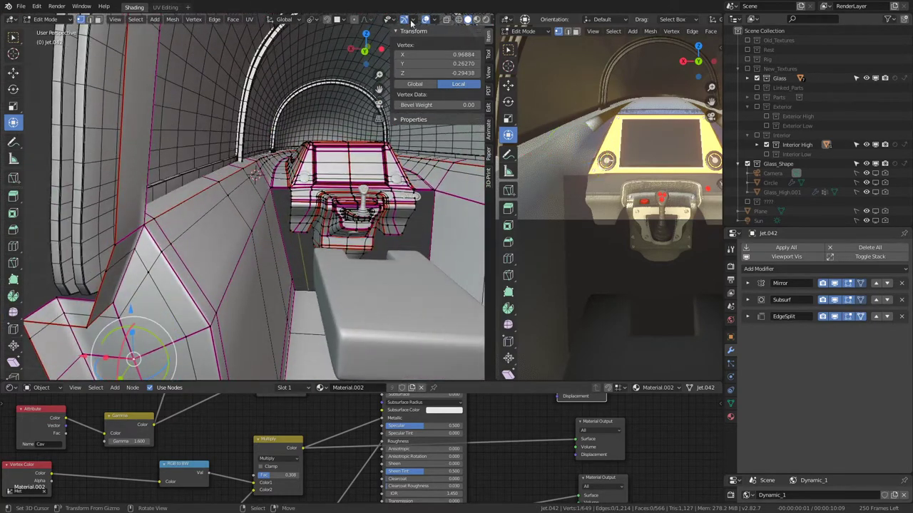
Edge-slide the selected loop along the left cockpit side wall
key(Tab)
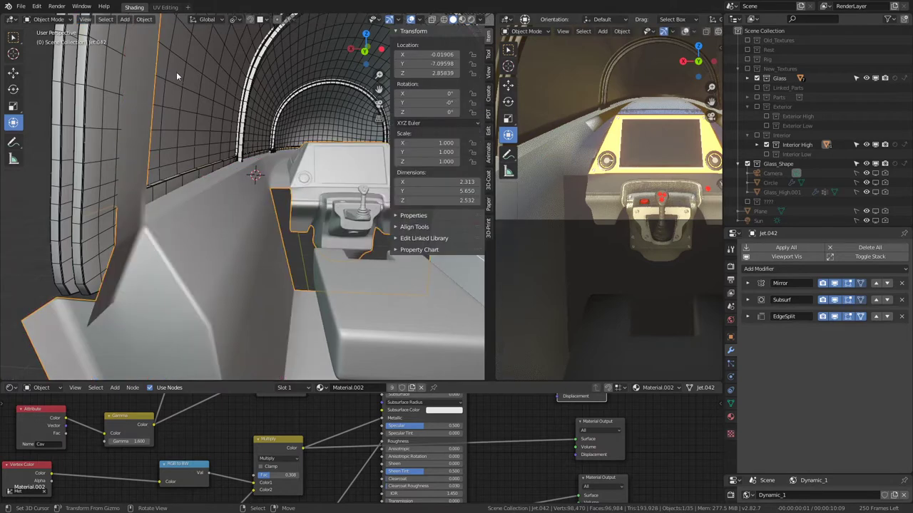
key(Tab)
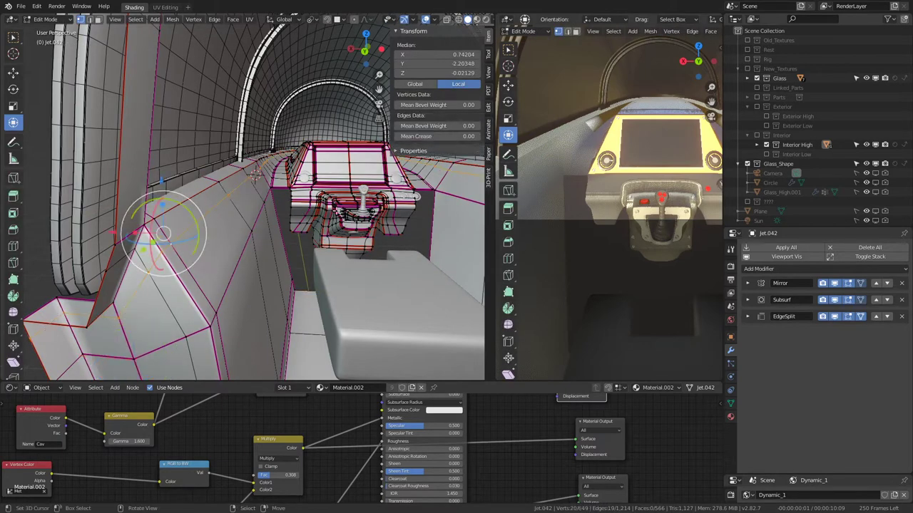
key(g)
key(Escape)
key(g)
key(g)
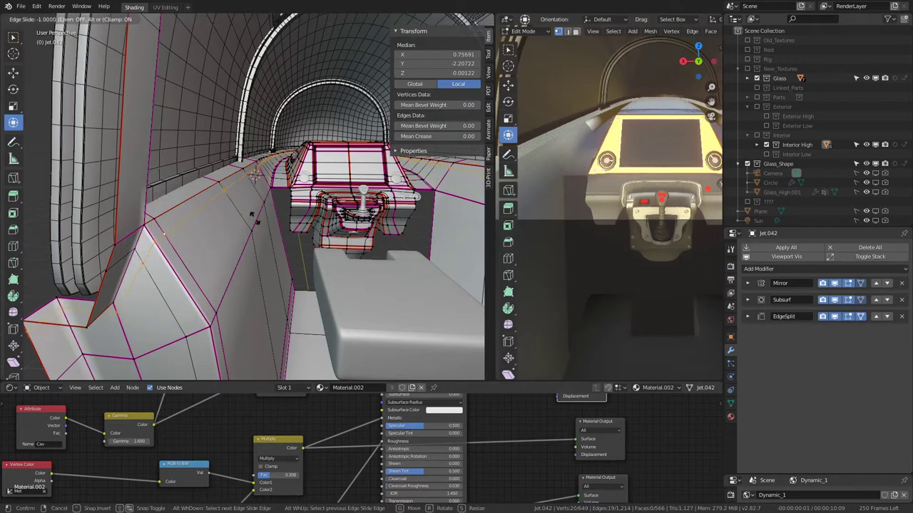
click(280, 275)
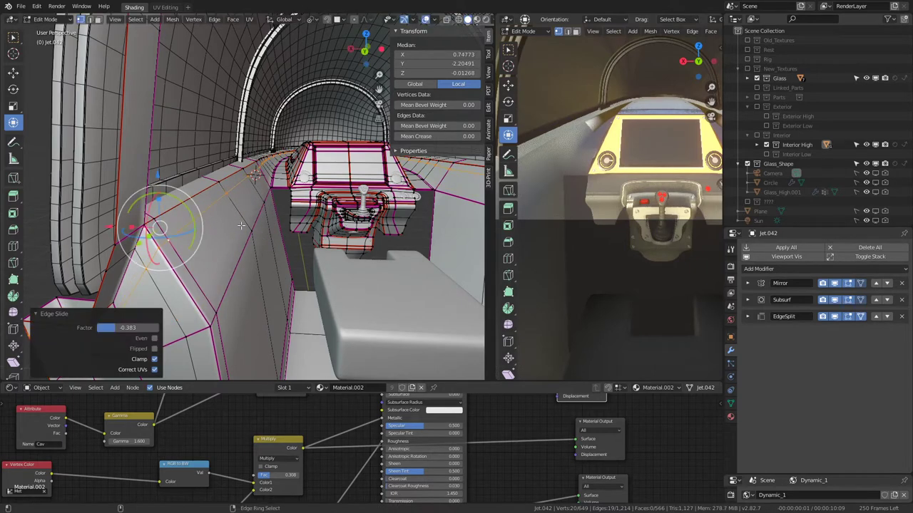
Grow and subdivide the wall band, slide the new loop (669 vertices), and return to Object Mode
key(ctrl+KP_Add)
click(90, 20)
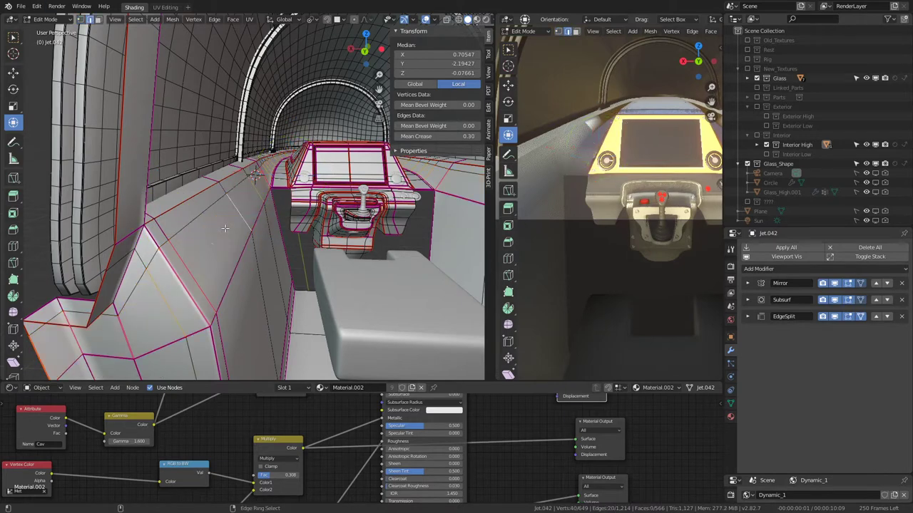
key(q)
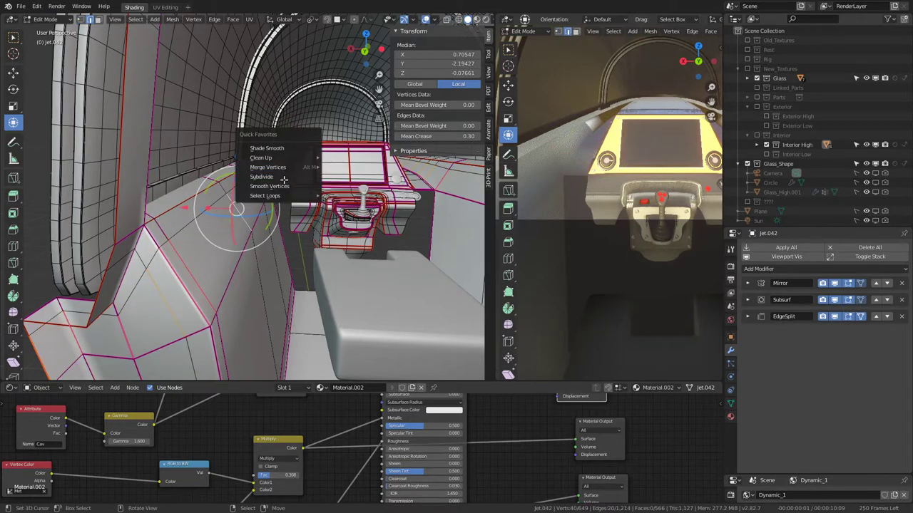
click(261, 176)
key(g)
key(g)
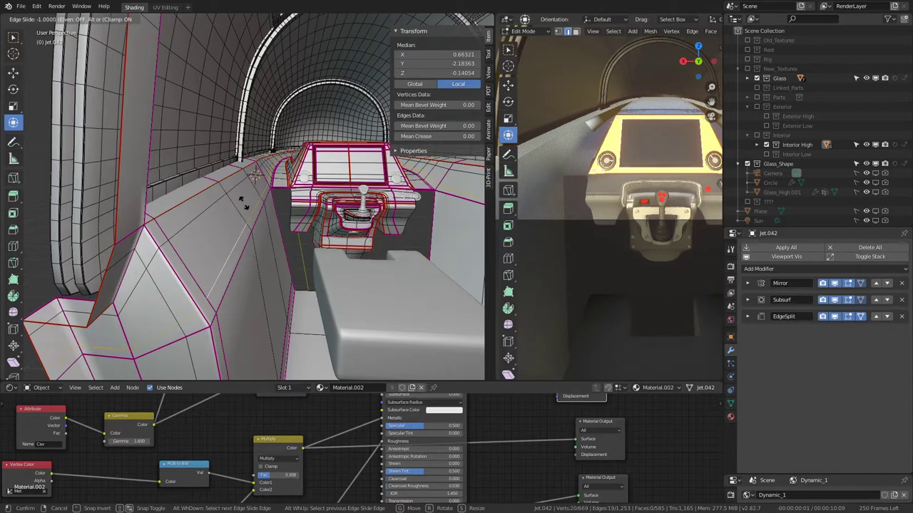
click(224, 264)
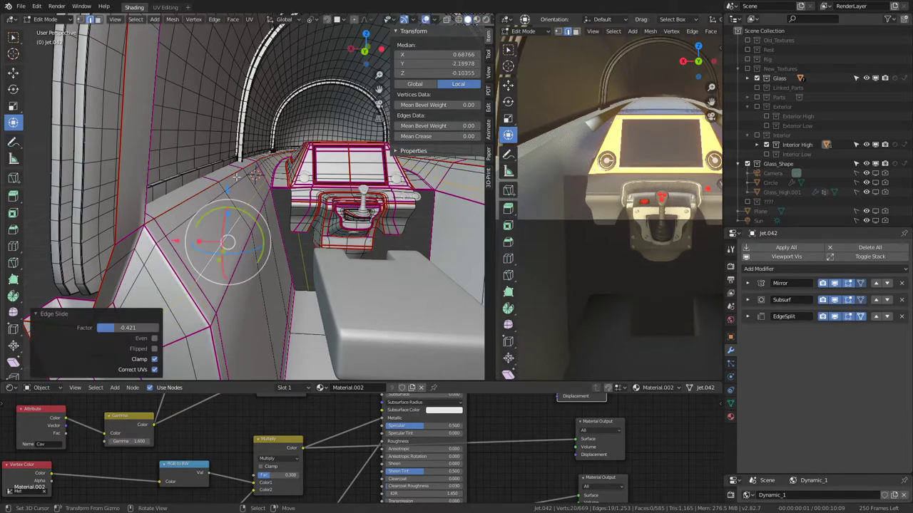
key(Tab)
mouse_move(573, 146)
middle_down()
mouse_move(627, 152)
mouse_move(712, 33)
middle_up()
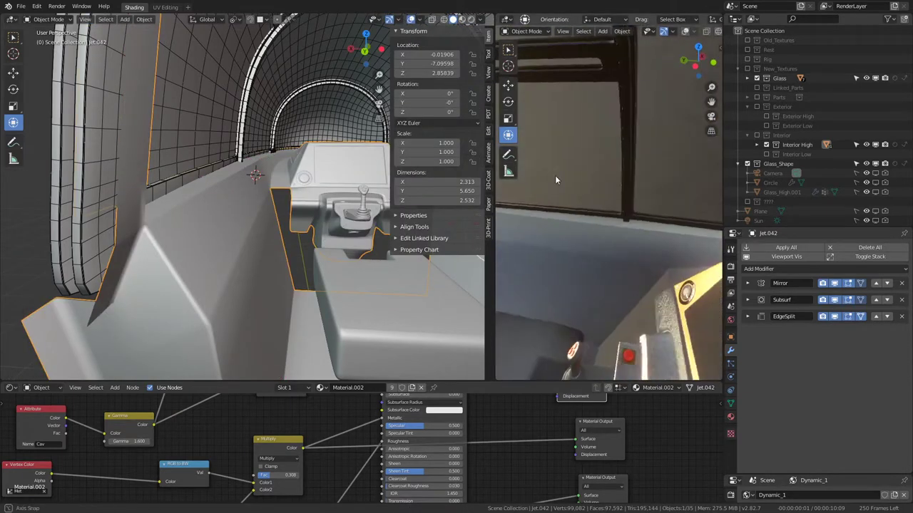
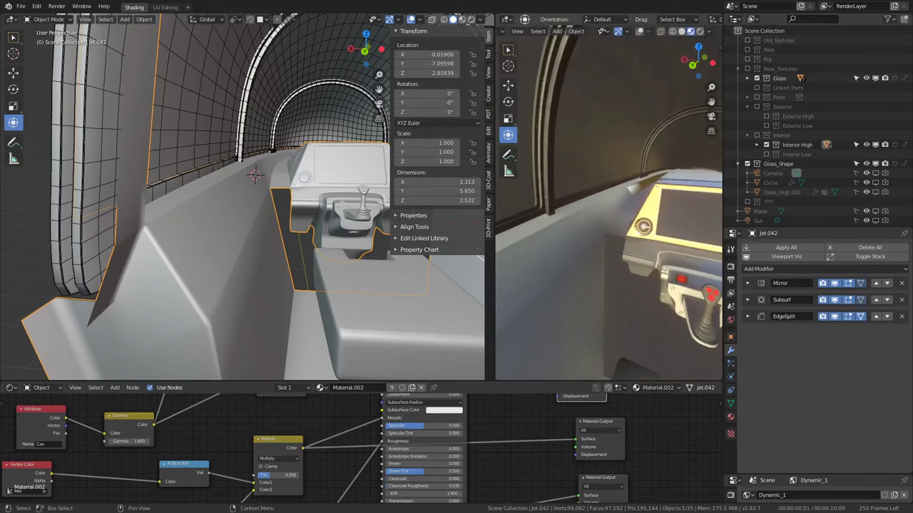
Set the right viewport to Solid shading with Material colour and a MatCap, then maximize it to inspect the console
click(681, 31)
click(711, 33)
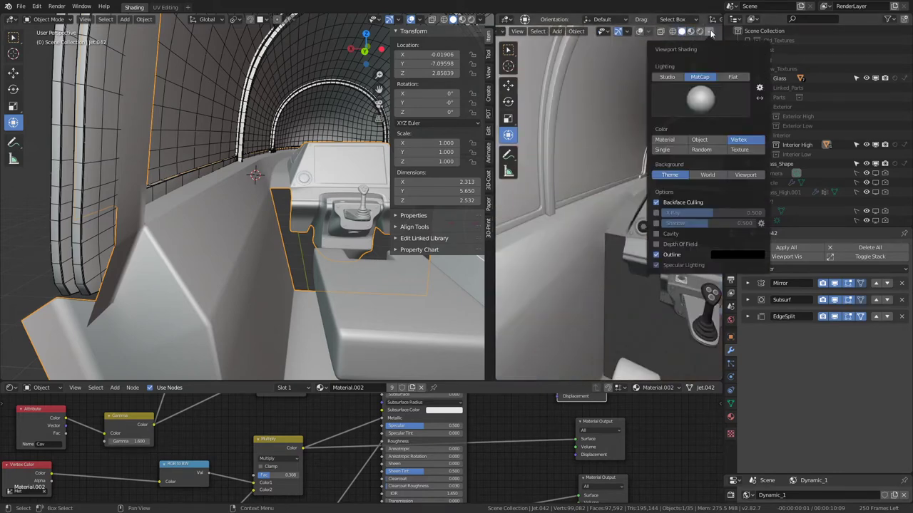
click(665, 140)
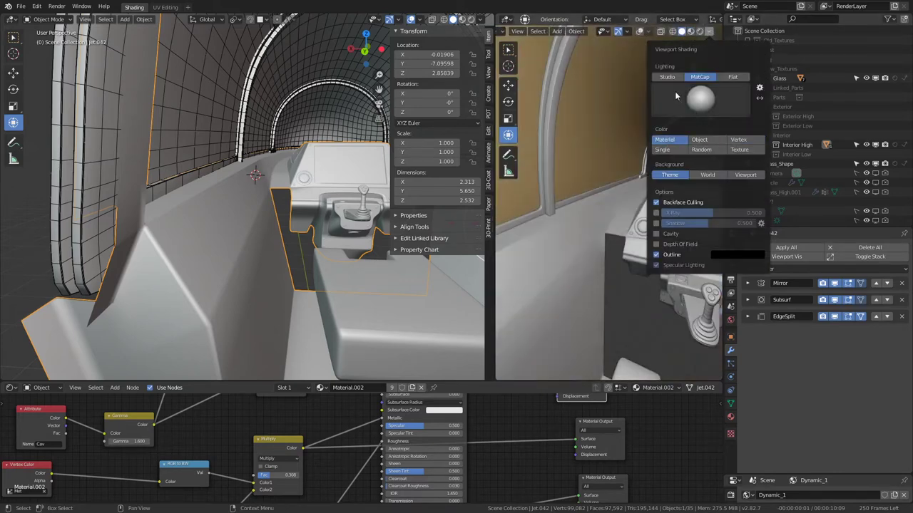
click(699, 99)
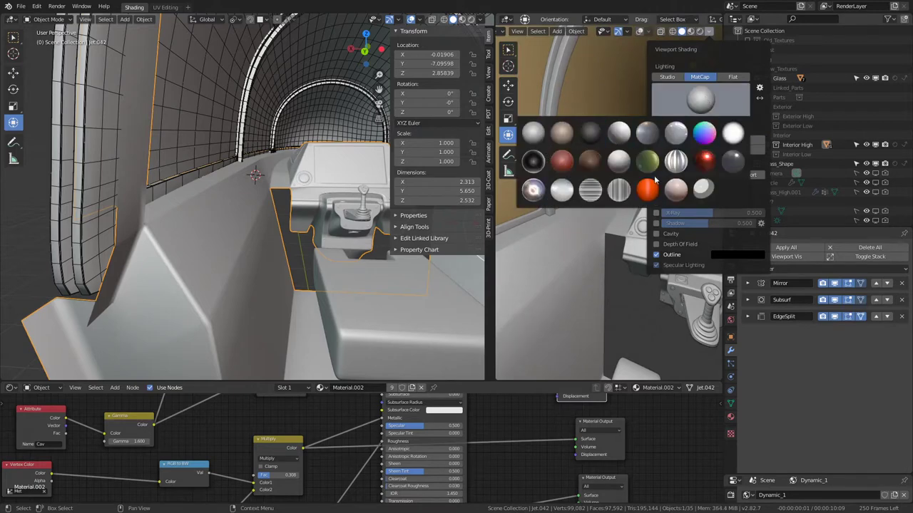
click(615, 172)
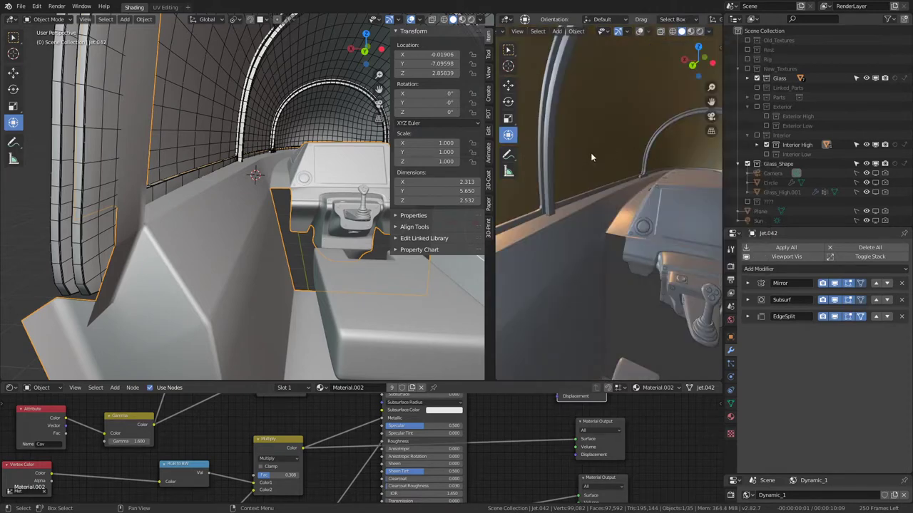
mouse_move(606, 178)
middle_down()
mouse_move(573, 123)
mouse_move(590, 153)
middle_up()
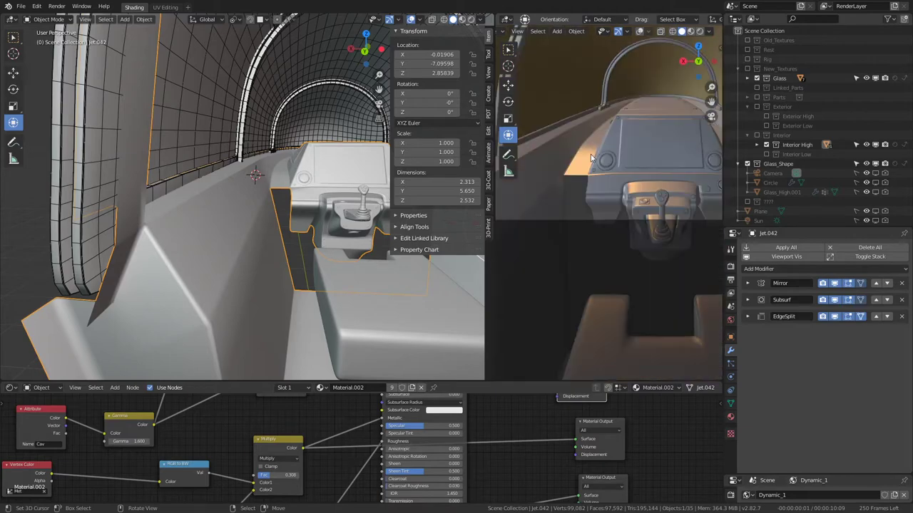
key(ctrl+space)
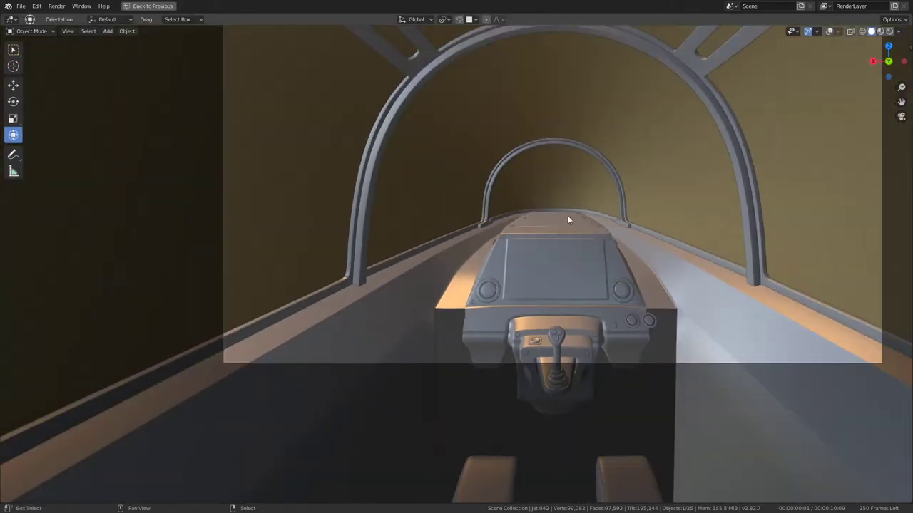
mouse_move(570, 218)
middle_down()
mouse_move(504, 204)
mouse_move(613, 207)
mouse_move(621, 226)
mouse_move(592, 228)
mouse_move(647, 114)
mouse_move(547, 154)
mouse_move(484, 150)
mouse_move(650, 135)
mouse_move(670, 144)
mouse_move(648, 188)
mouse_move(549, 208)
mouse_move(537, 165)
middle_up()
Set the main view's solid shading to Object colour with the red MatCap
key(ctrl+space)
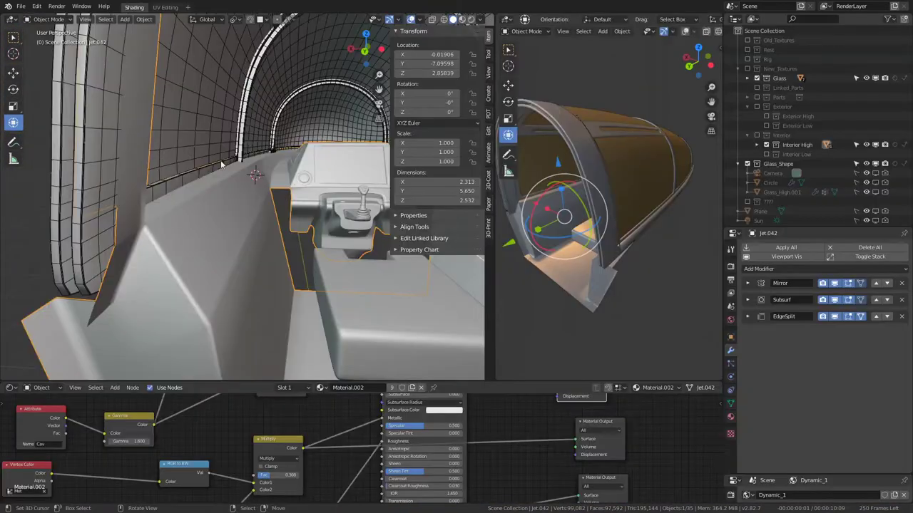
click(479, 20)
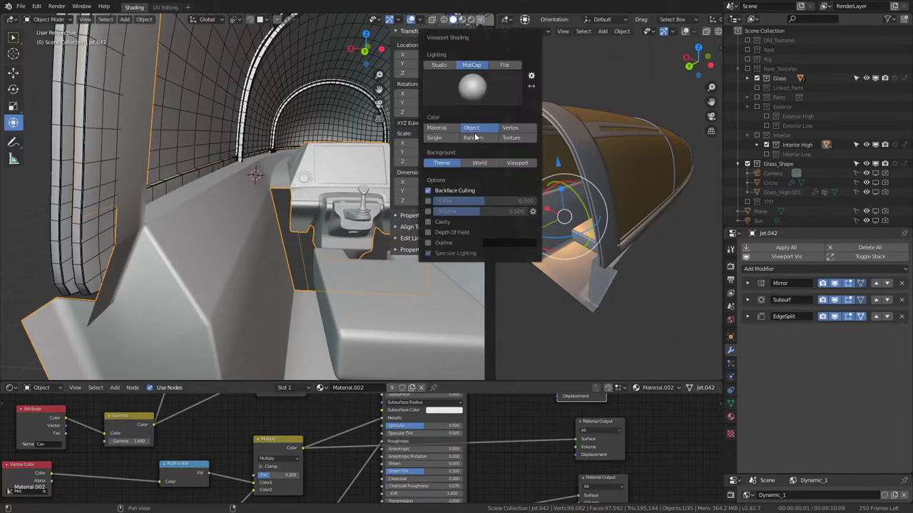
click(436, 128)
click(471, 128)
click(471, 86)
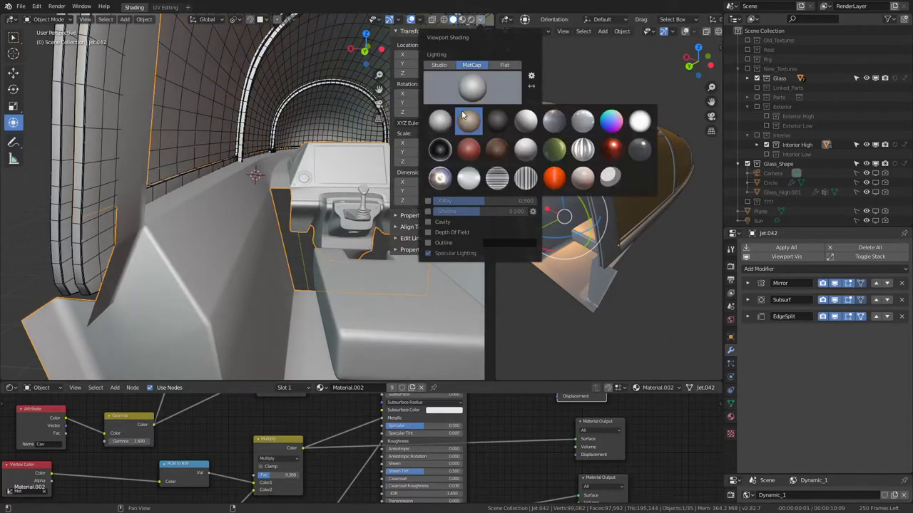
click(469, 122)
Maximize the main view, enter Edit Mode on the cockpit shell and select the wall-corner edge
key(ctrl+space)
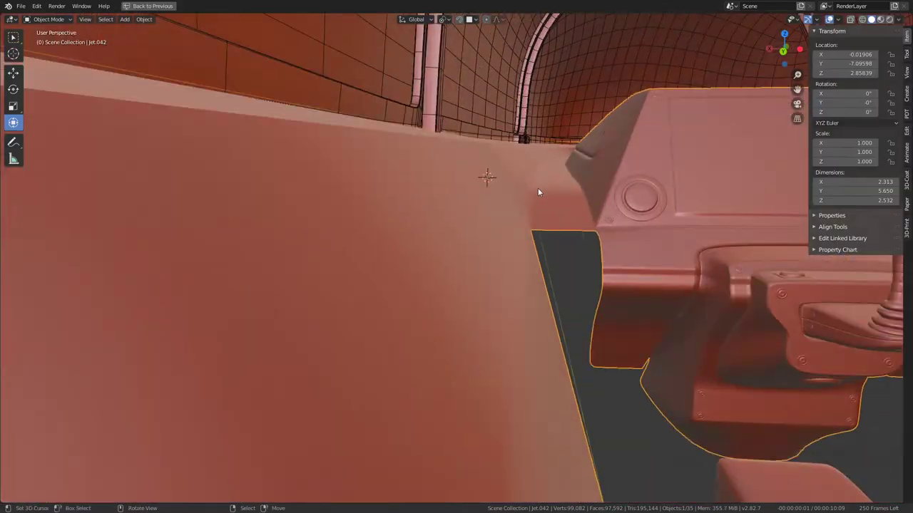
mouse_move(537, 188)
middle_down()
mouse_move(441, 225)
mouse_move(515, 218)
mouse_move(440, 230)
mouse_move(458, 206)
mouse_move(466, 212)
mouse_move(453, 225)
mouse_move(509, 208)
middle_up()
key(Tab)
click(453, 225)
Leave Edit Mode and hide the seat object to expose the side-wall corner
scroll(509, 206, up, 3)
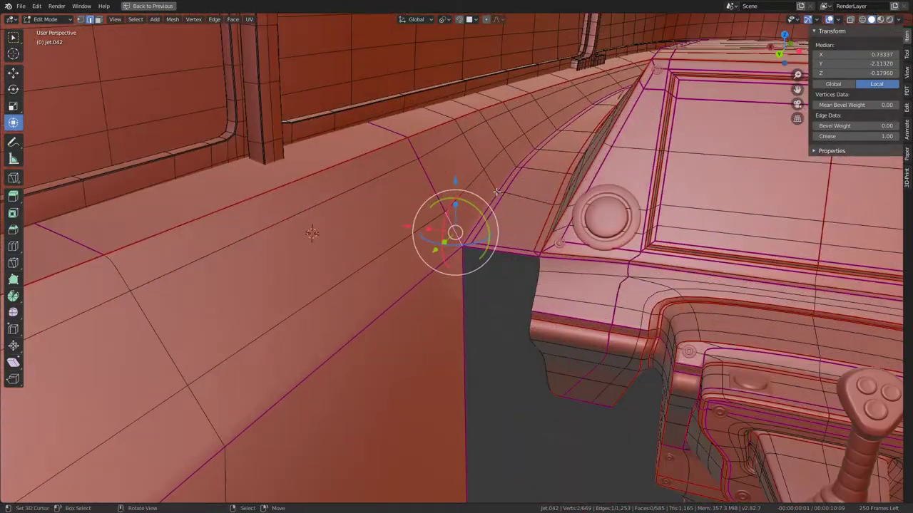
scroll(501, 154, down, 5)
middle_drag(501, 154, 516, 264)
key(Tab)
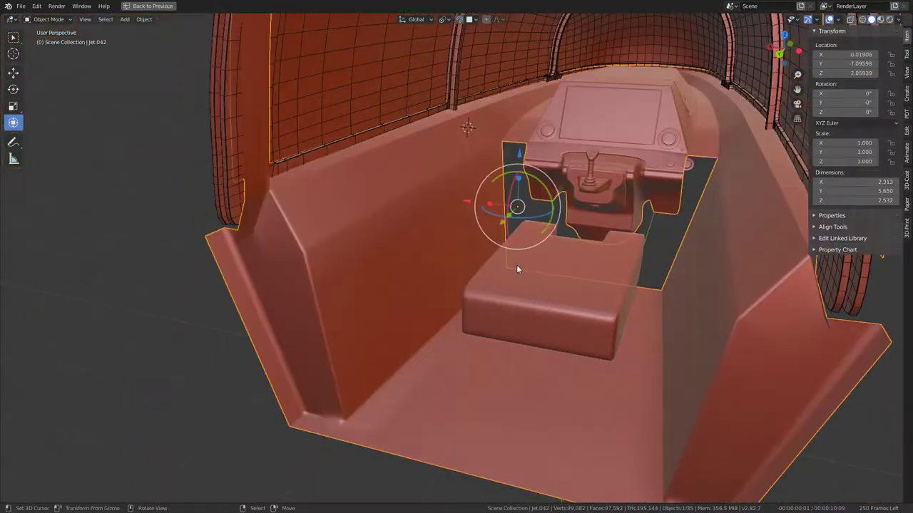
click(503, 254)
key(h)
Edit the cockpit shell (Jet.042) mesh and select edges at the side-wall corner
click(464, 257)
key(Tab)
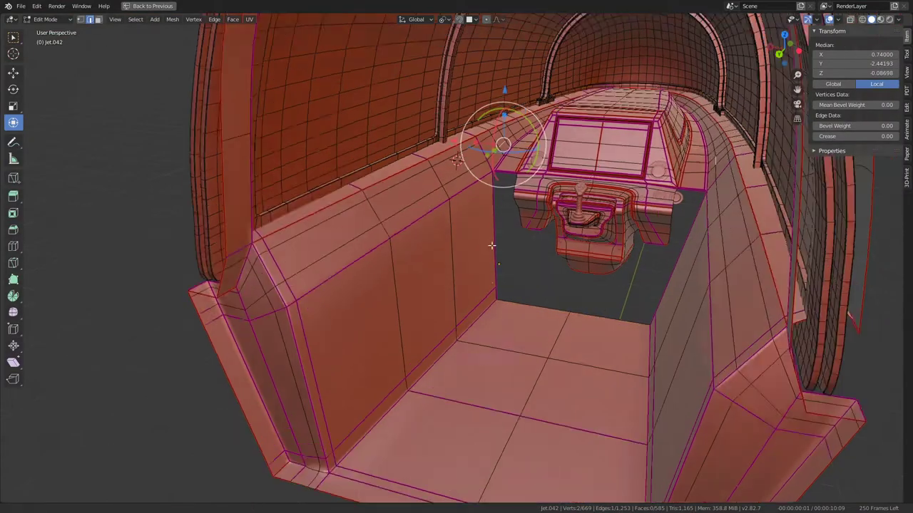
scroll(473, 273, up, 3)
scroll(472, 274, up, 2)
click(459, 263)
mouse_move(460, 264)
middle_down()
mouse_move(500, 232)
mouse_move(482, 216)
middle_up()
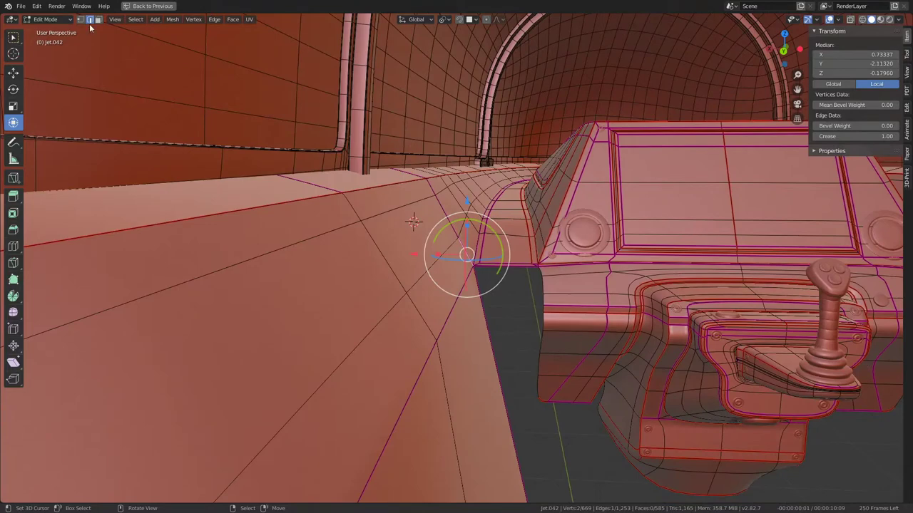
click(535, 203)
middle_drag(534, 203, 475, 183)
click(414, 171)
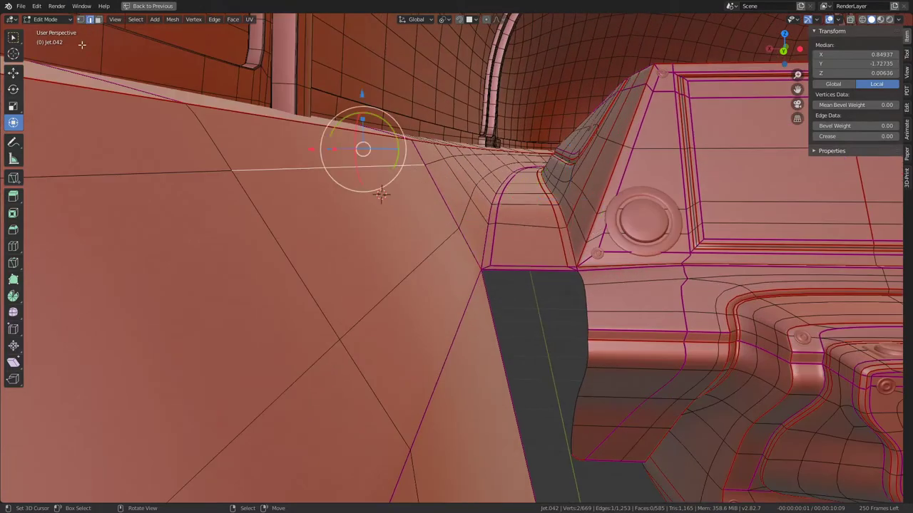
In vertex select mode, Vertex Slide a corner vertex along its edge
click(81, 21)
click(432, 174)
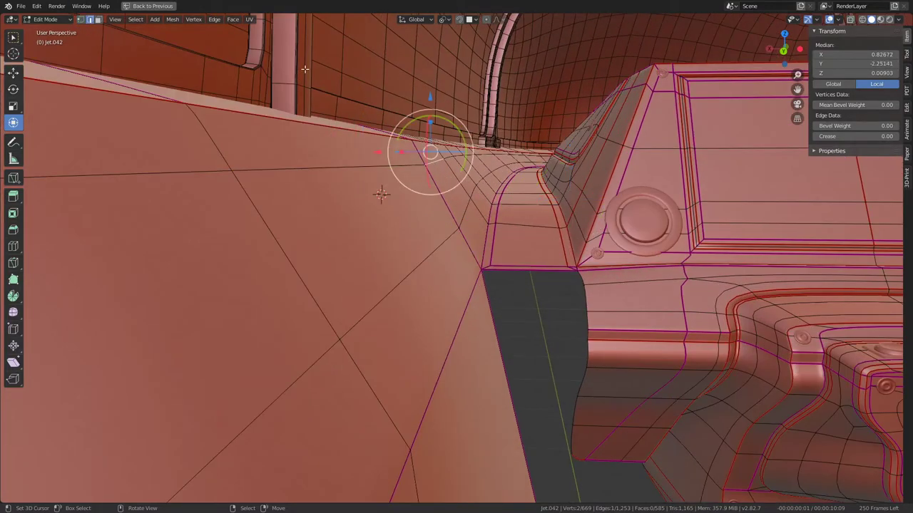
click(80, 21)
click(410, 179)
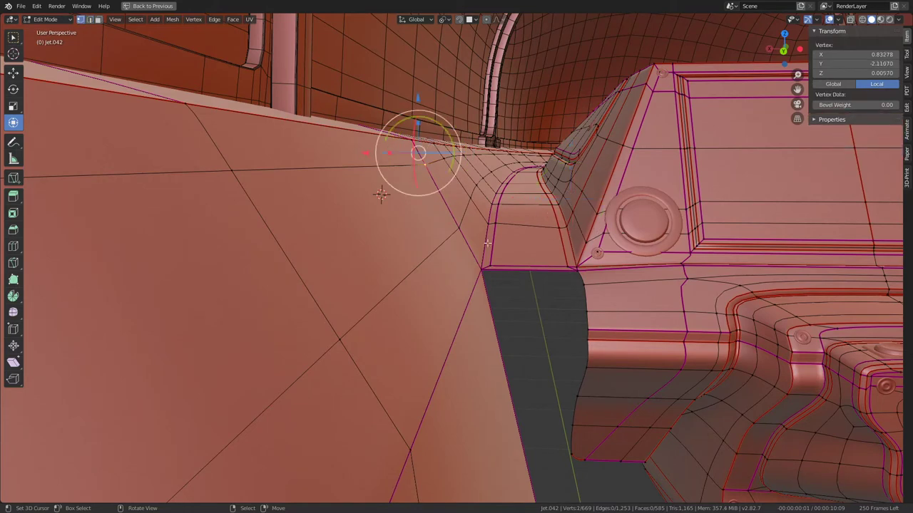
key(shift+v)
click(482, 236)
key(shift+v)
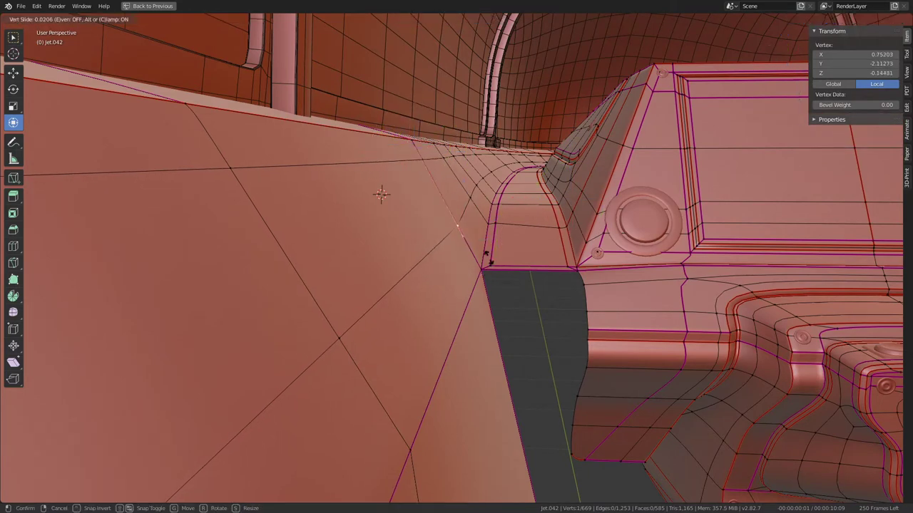
click(444, 204)
Vertex Slide two more corner vertices toward the console, then leave Edit Mode
click(434, 142)
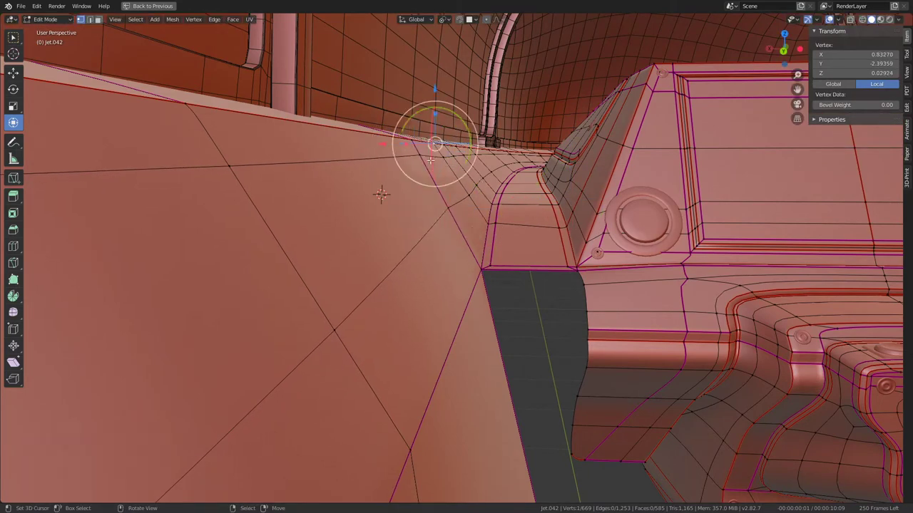
key(shift+v)
click(442, 200)
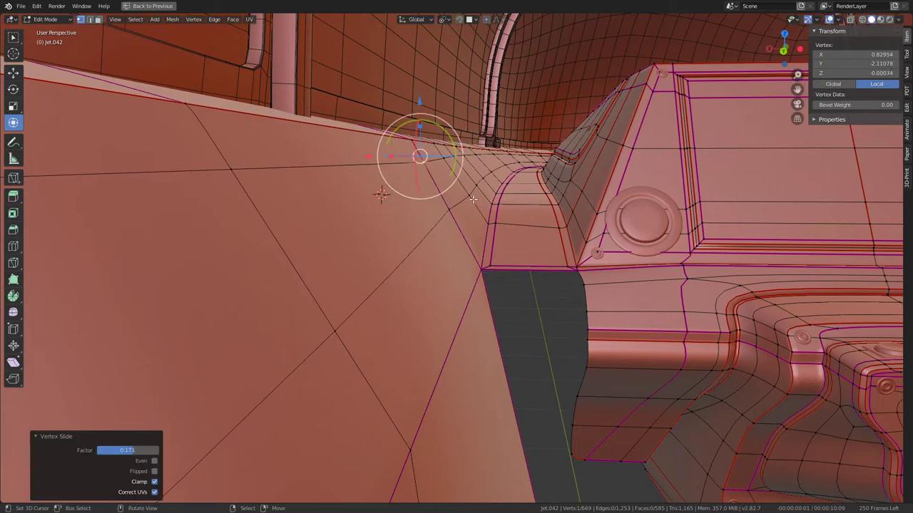
key(shift+v)
click(471, 203)
mouse_move(470, 204)
middle_down()
mouse_move(470, 216)
mouse_move(442, 208)
mouse_move(458, 232)
mouse_move(495, 212)
mouse_move(471, 205)
mouse_move(407, 296)
mouse_move(473, 273)
mouse_move(543, 201)
mouse_move(537, 193)
middle_up()
click(432, 205)
key(shift+v)
click(442, 214)
key(Tab)
key(Tab)
scroll(477, 206, up, 2)
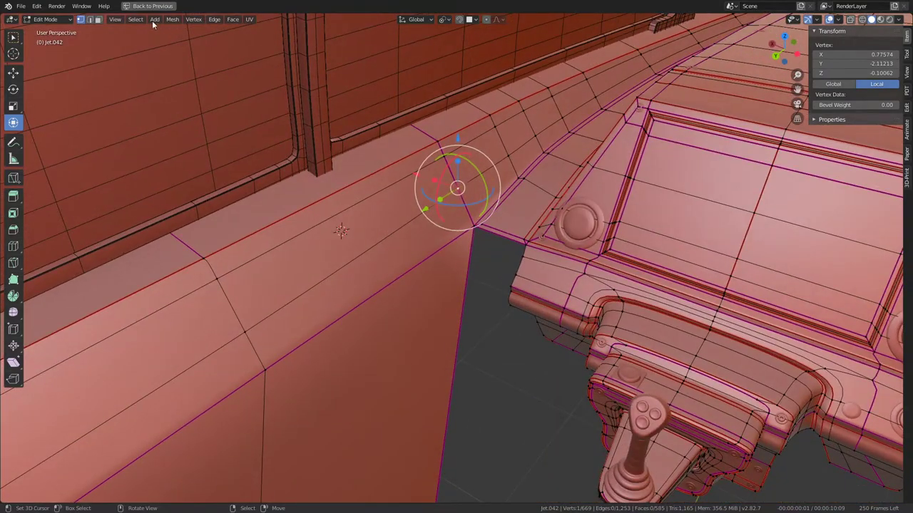
Select the small corner face and the long wall strip face, and hide them
click(92, 20)
click(465, 196)
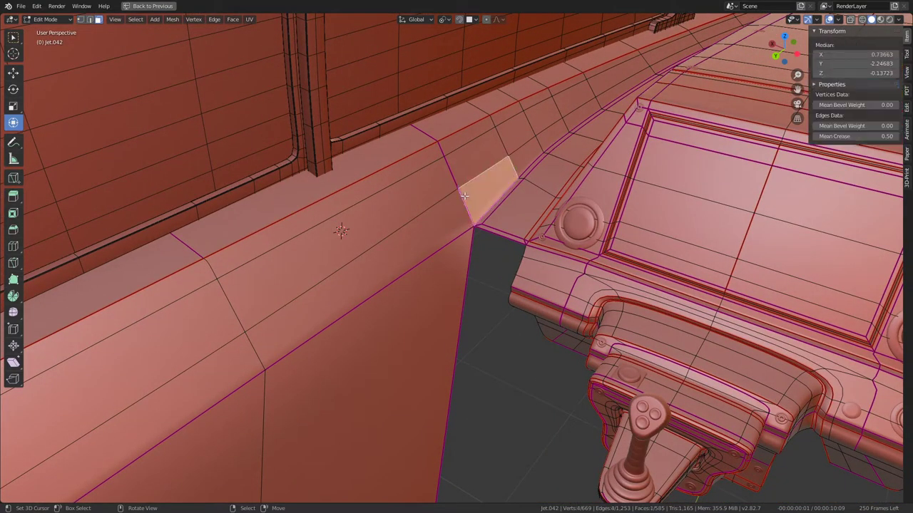
click(269, 342)
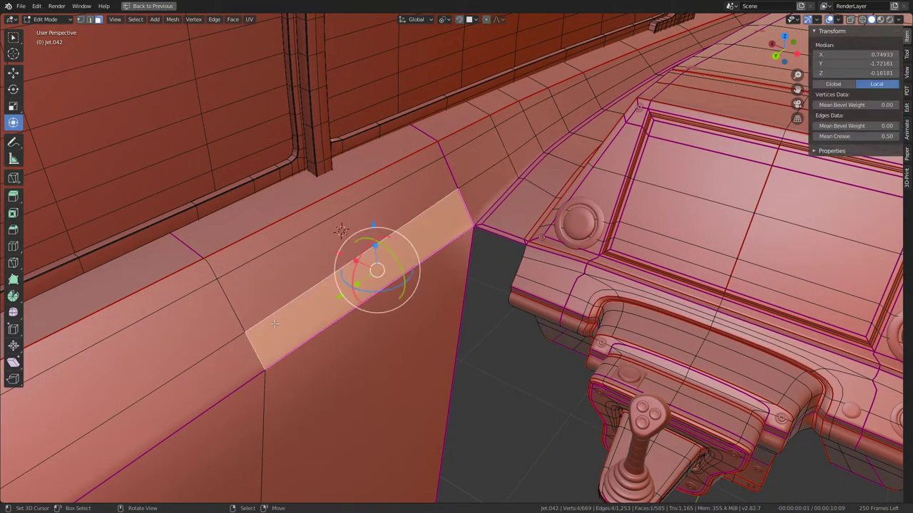
key(h)
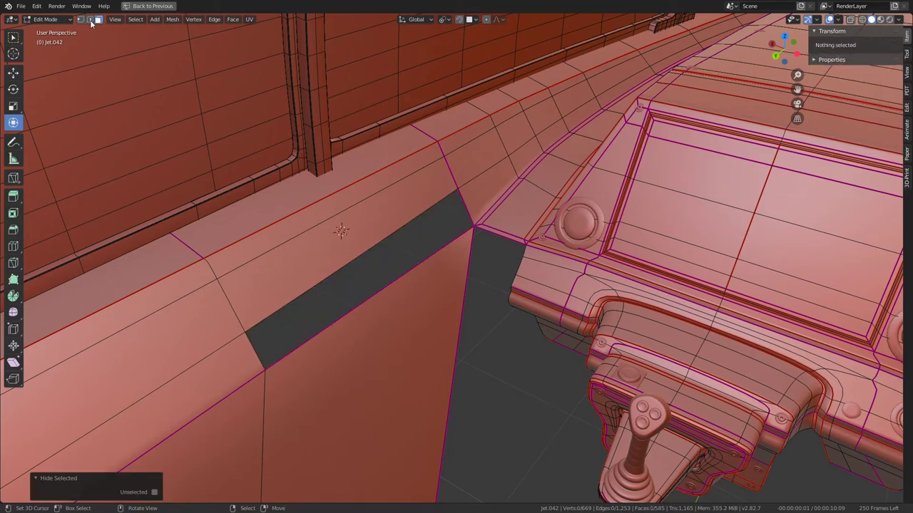
Subdivide the edges along the gap and edge-slide the new edge into place
alt+click(487, 124)
key(q)
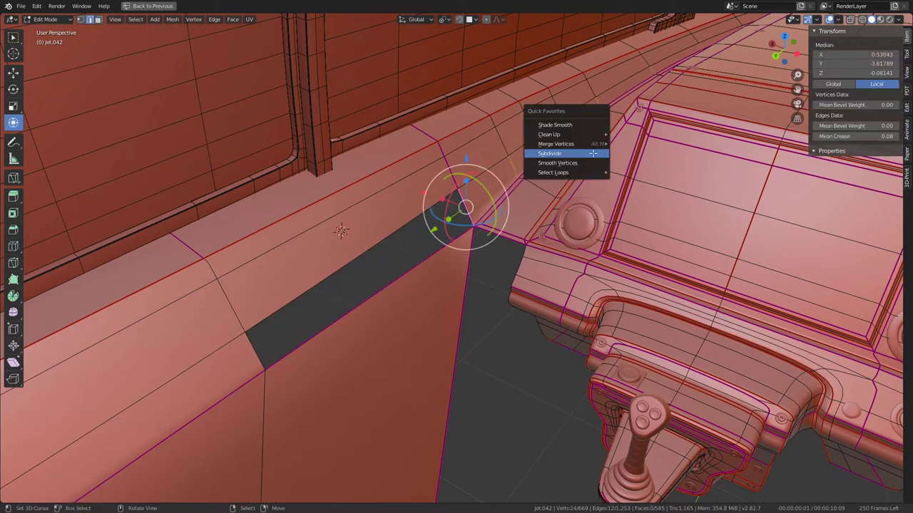
click(592, 153)
scroll(467, 167, up, 4)
key(g)
key(g)
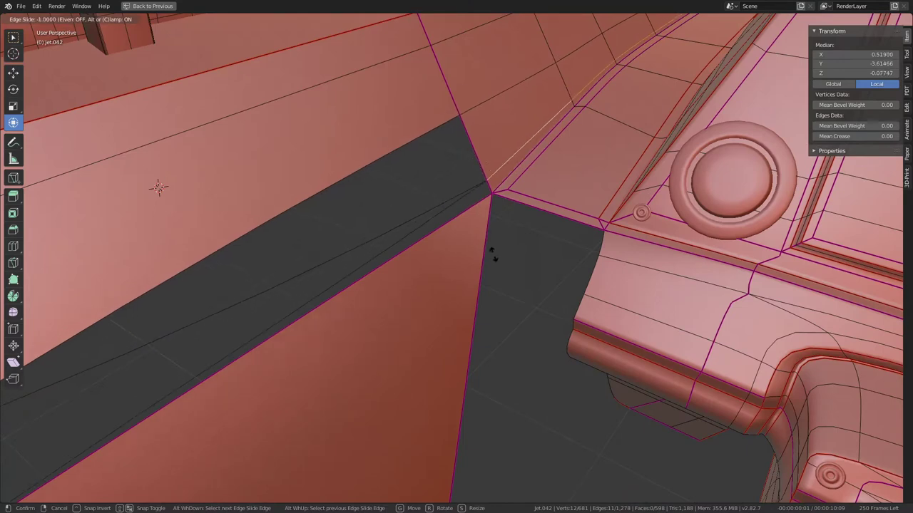
click(460, 183)
middle_drag(460, 184, 419, 239)
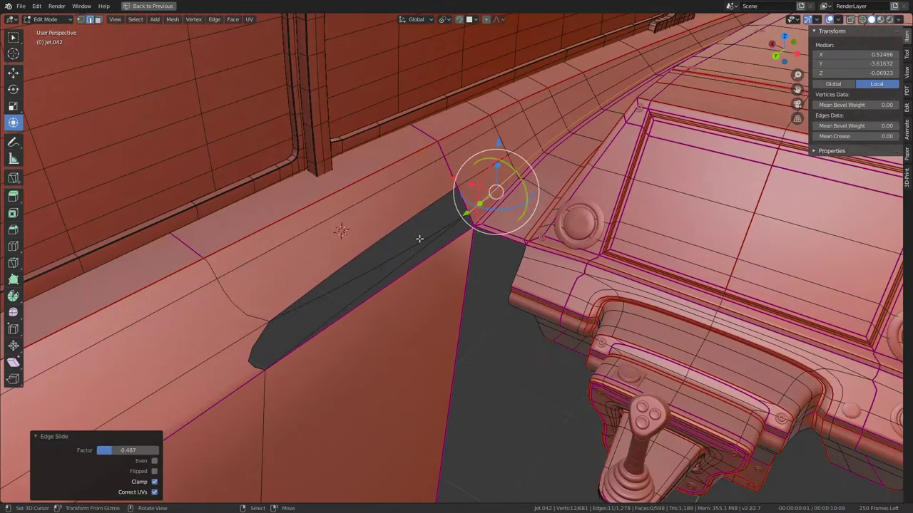
Reveal hidden faces, then hide the thin strip plus the faces above and below it
key(alt+h)
click(98, 21)
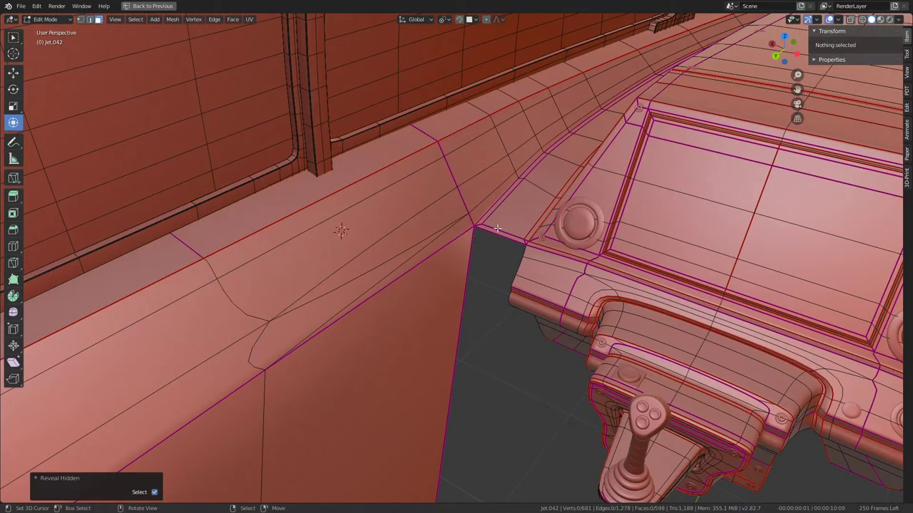
click(447, 225)
click(335, 298)
shift+click(451, 235)
shift+click(404, 239)
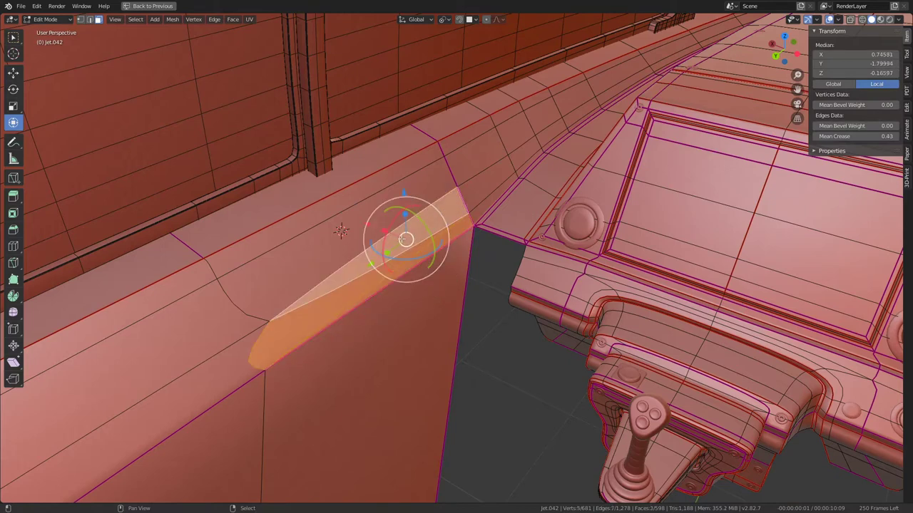
key(h)
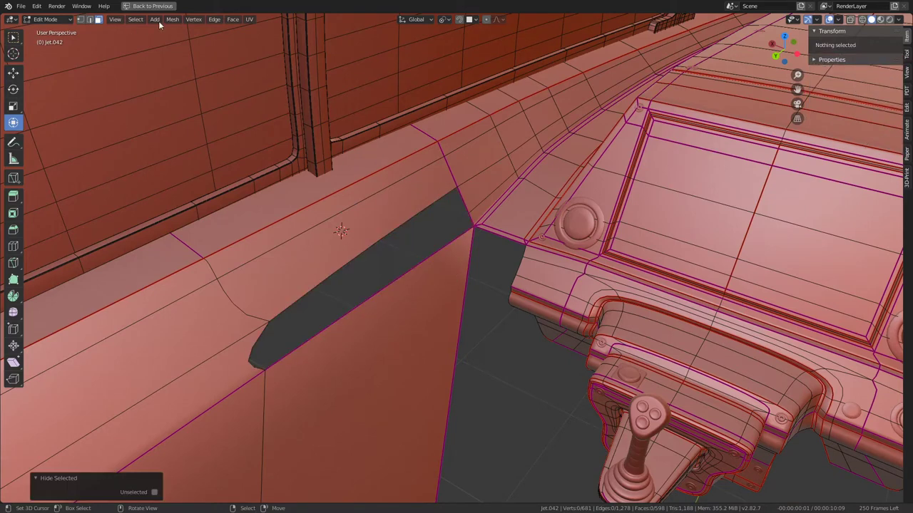
Grid Fill the opened hole and edge-slide the new edge along the wall
alt+click(430, 245)
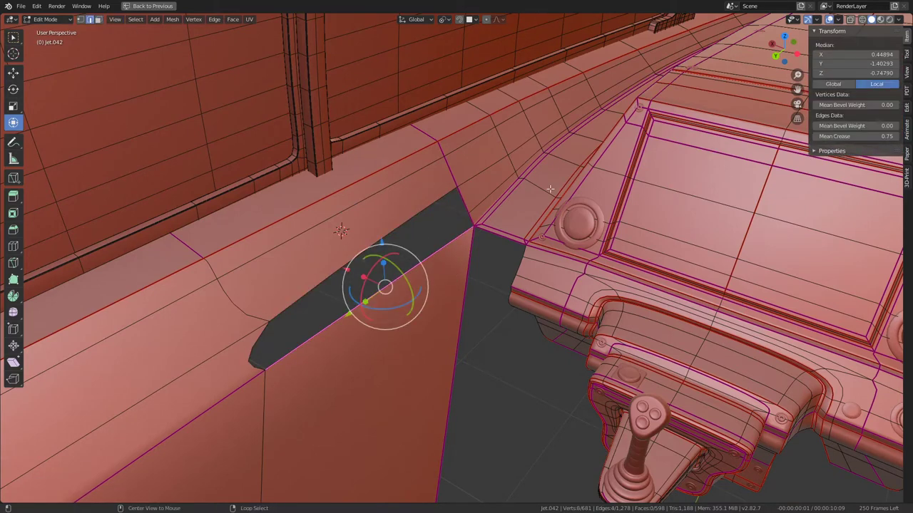
key(F3)
click(539, 181)
alt+click(373, 324)
scroll(372, 324, up, 4)
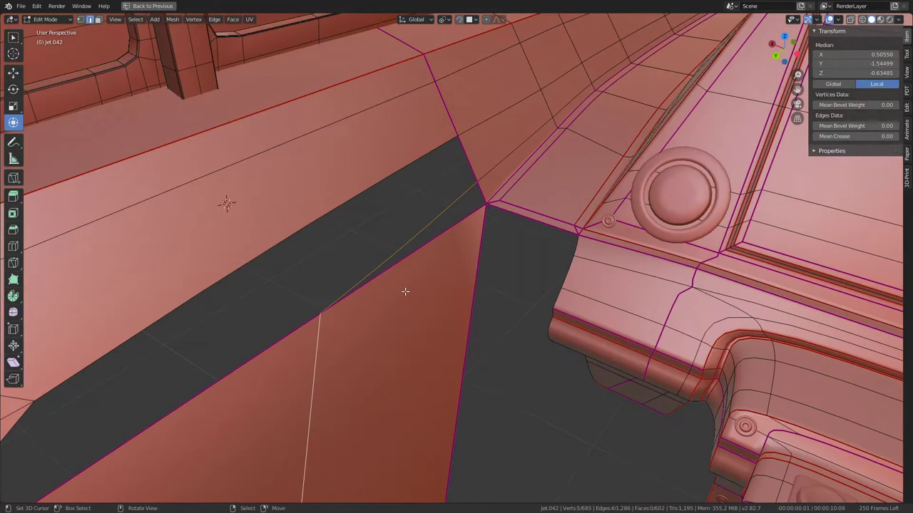
key(g)
key(g)
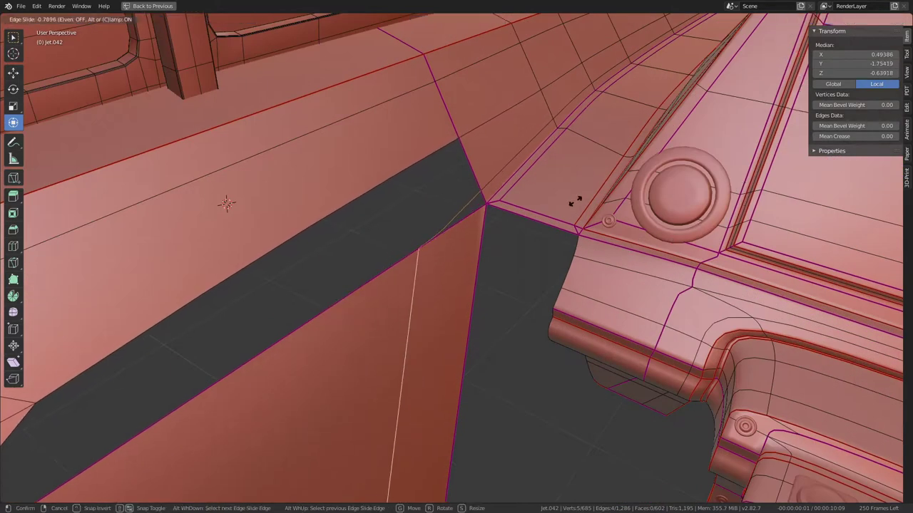
click(613, 199)
Edge-slide a second edge along the wall and reveal the hidden geometry
mouse_move(613, 200)
middle_down()
mouse_move(570, 207)
mouse_move(737, 177)
middle_up()
key(g)
key(g)
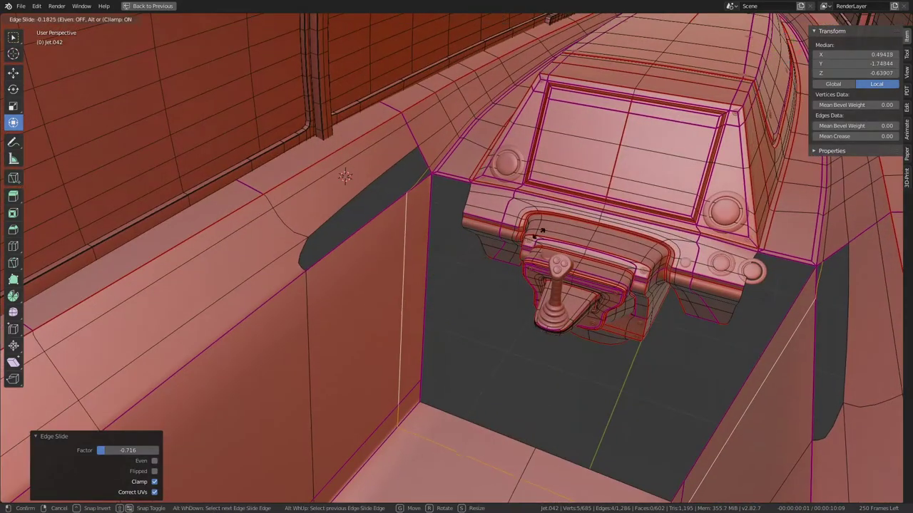
click(422, 240)
key(alt+h)
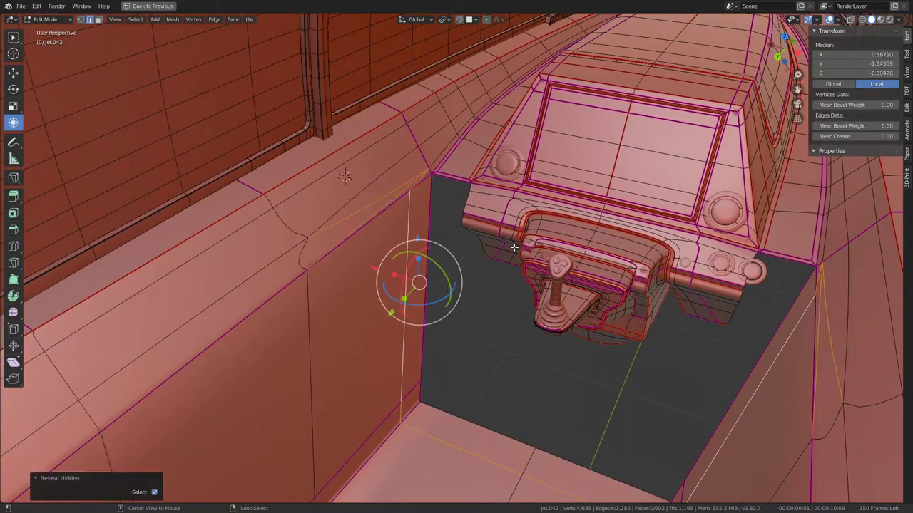
scroll(422, 239, up, 3)
middle_drag(422, 240, 482, 214)
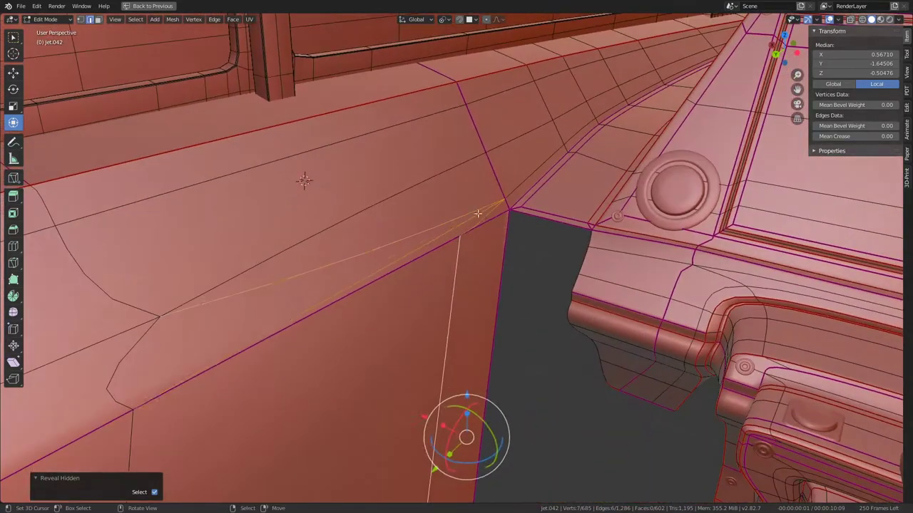
Delete the stray edge at the wall corner with X > Edges and select the next one
click(463, 218)
key(x)
click(537, 189)
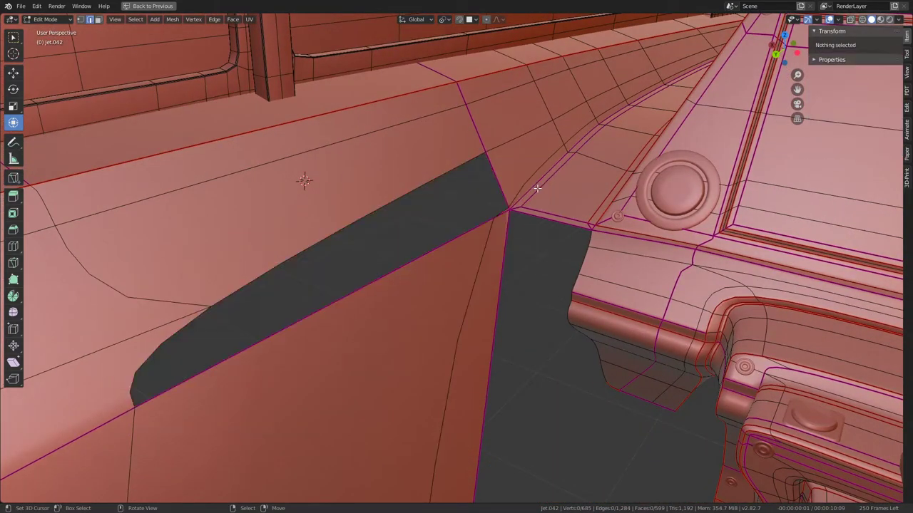
click(494, 183)
Delete the selected edge to widen the hole, then fill its top with a triangle
key(x)
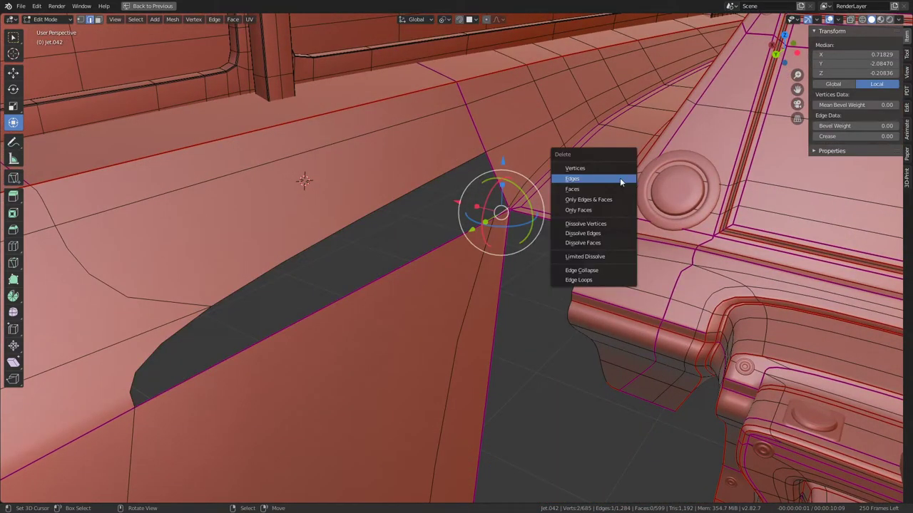
click(619, 177)
mouse_move(619, 177)
middle_down()
mouse_move(464, 171)
mouse_move(383, 119)
mouse_move(486, 162)
middle_up()
click(486, 162)
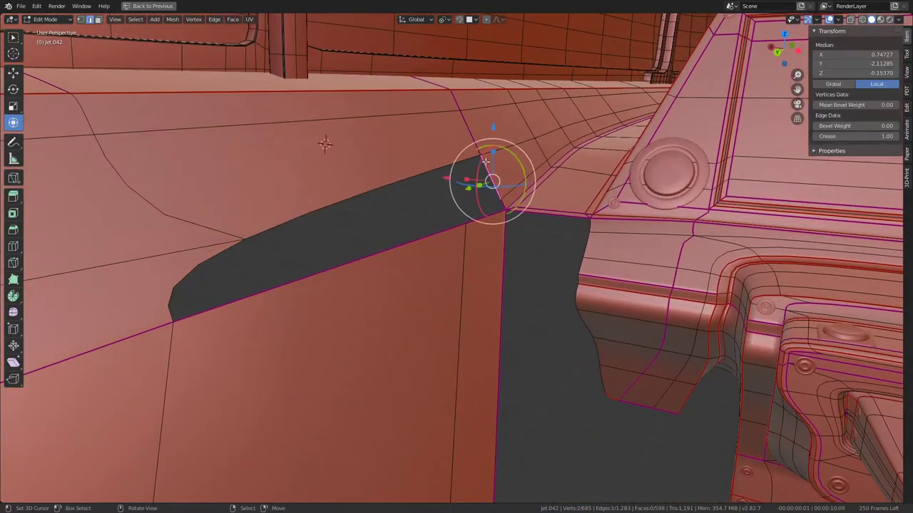
shift+click(397, 176)
key(f)
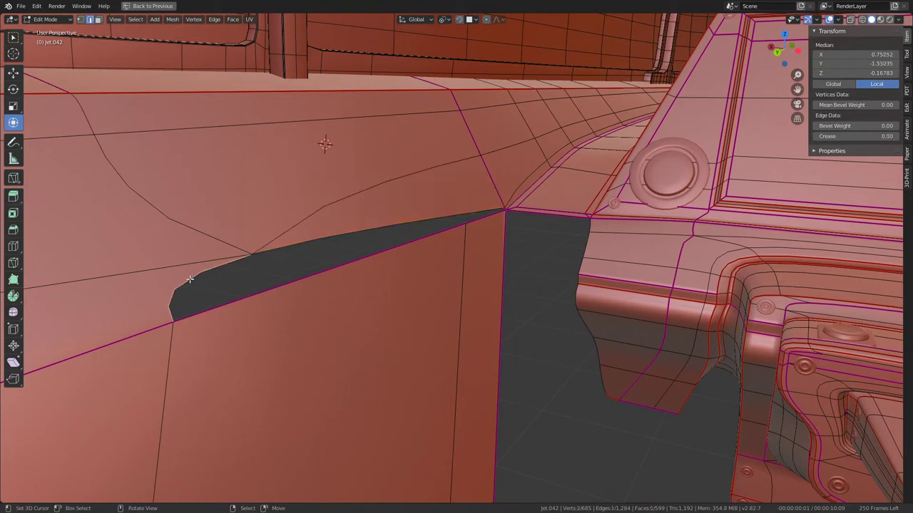
Fill the lower part of the hole with a face, then delete faces beside one edge
click(330, 295)
key(f)
click(435, 218)
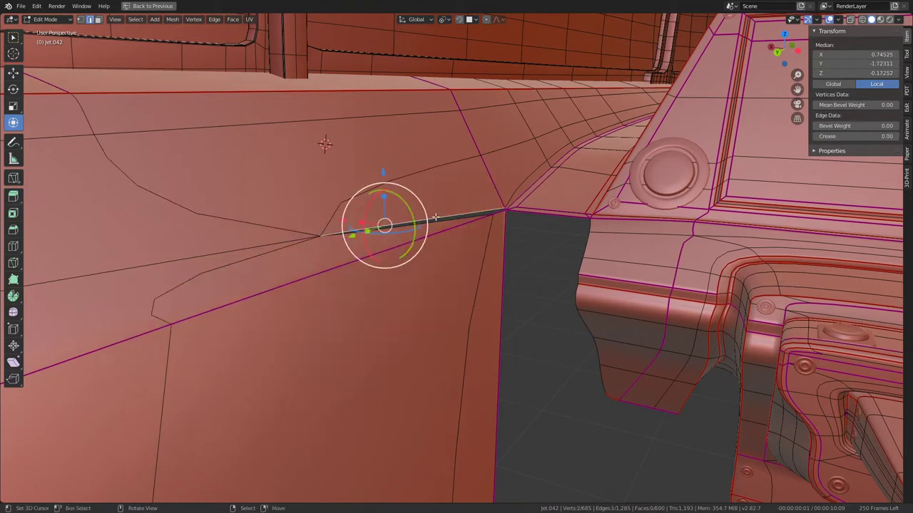
key(x)
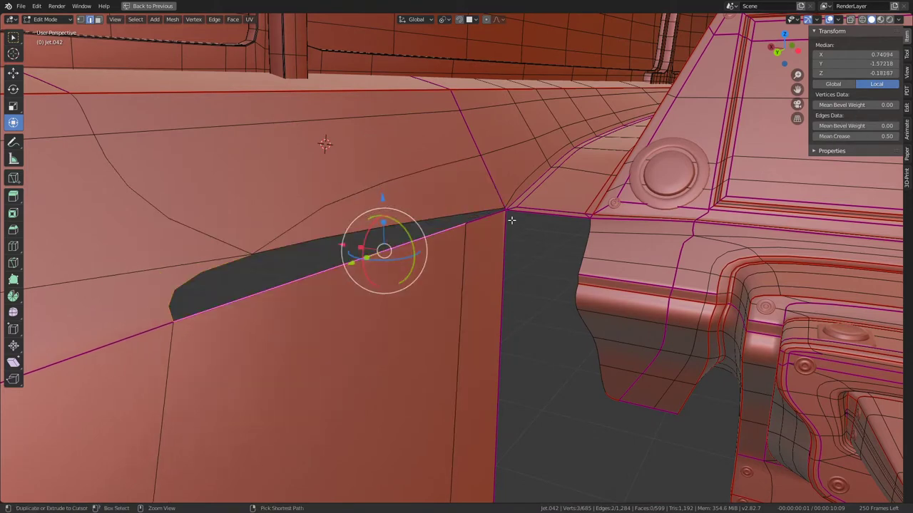
Fill the hole's border loop with a single face and knife-cut across it twice
click(492, 182)
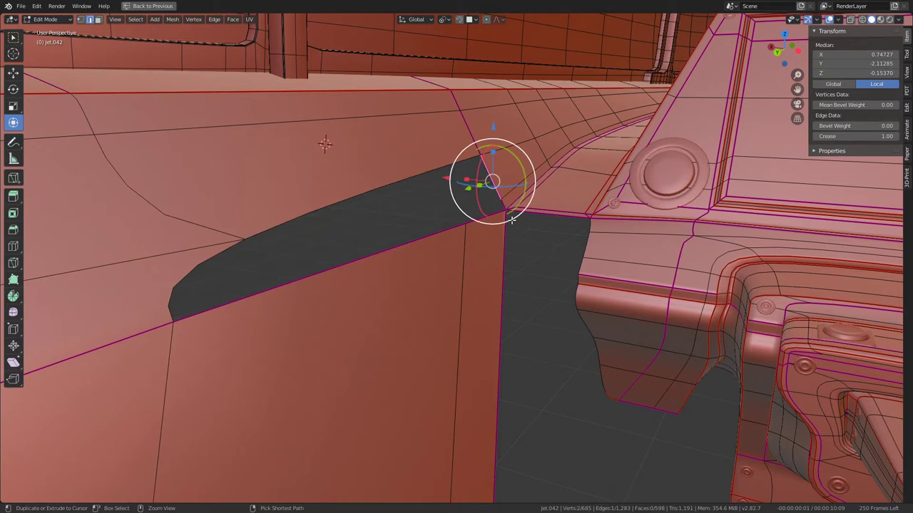
alt+click(492, 180)
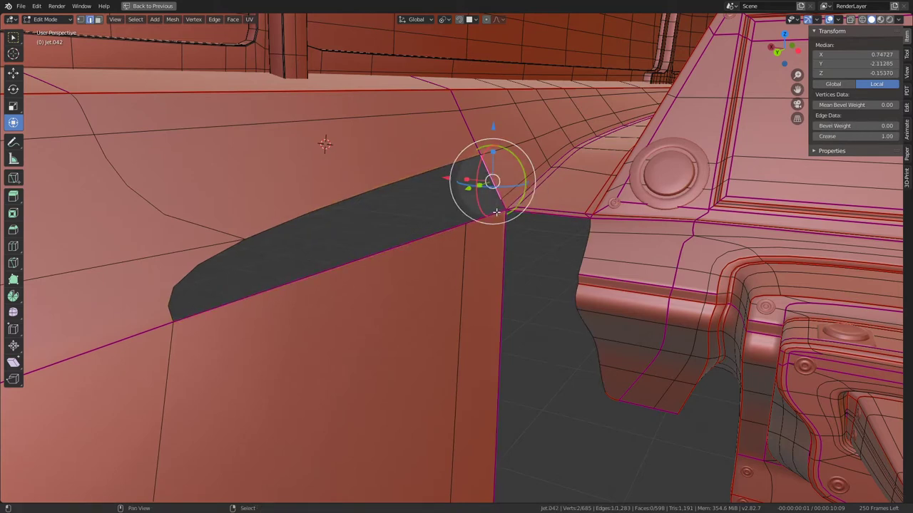
ctrl+click(330, 252)
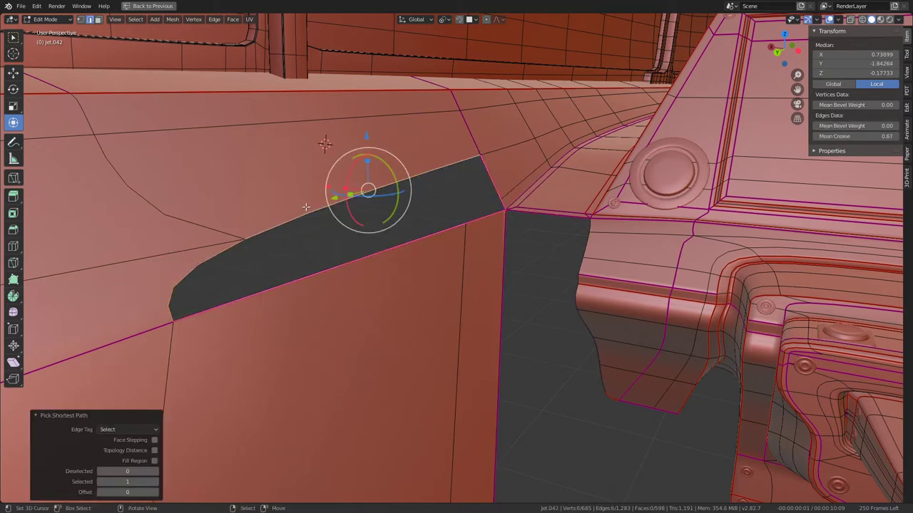
key(f)
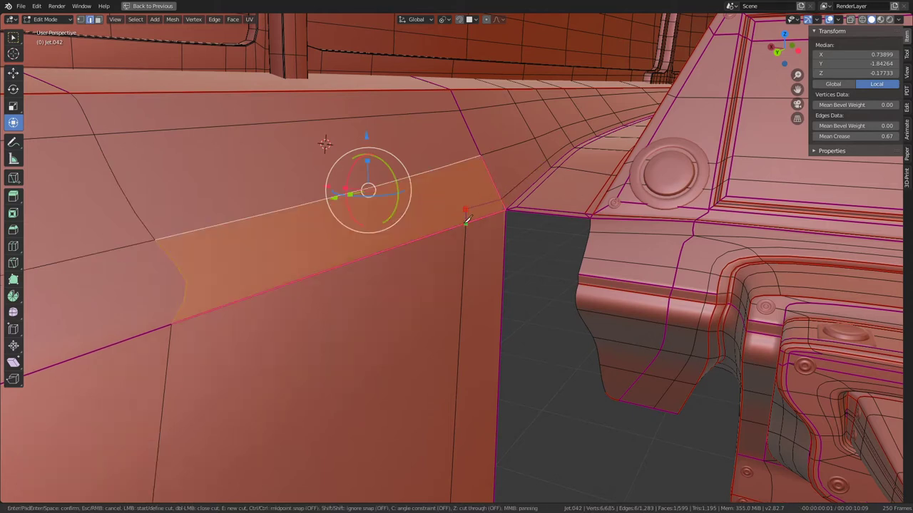
key(Return)
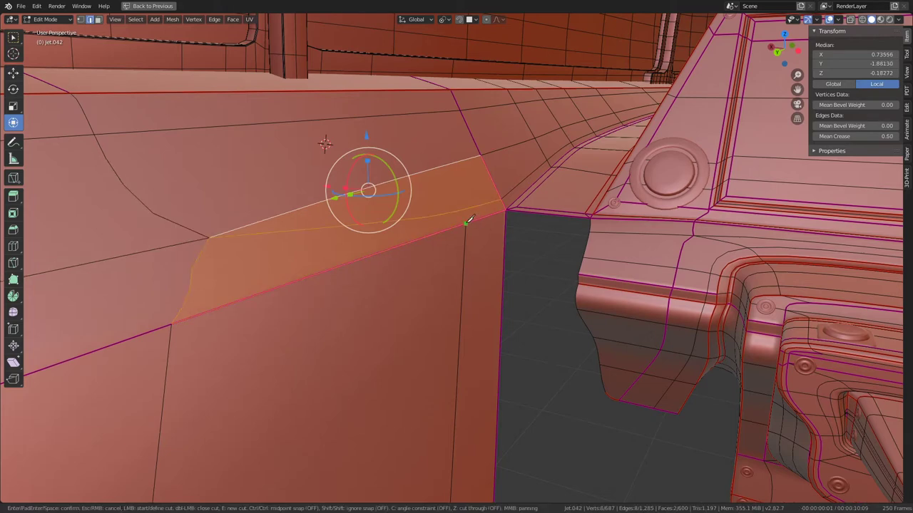
key(Return)
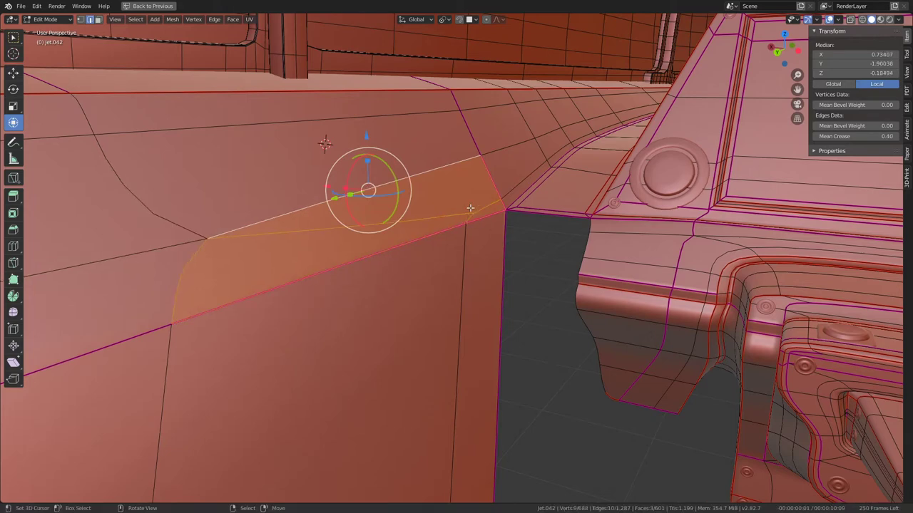
Edge-slide the new cut edge along the wall and check its shading in Object Mode
mouse_move(473, 205)
middle_down()
mouse_move(403, 229)
mouse_move(424, 265)
middle_up()
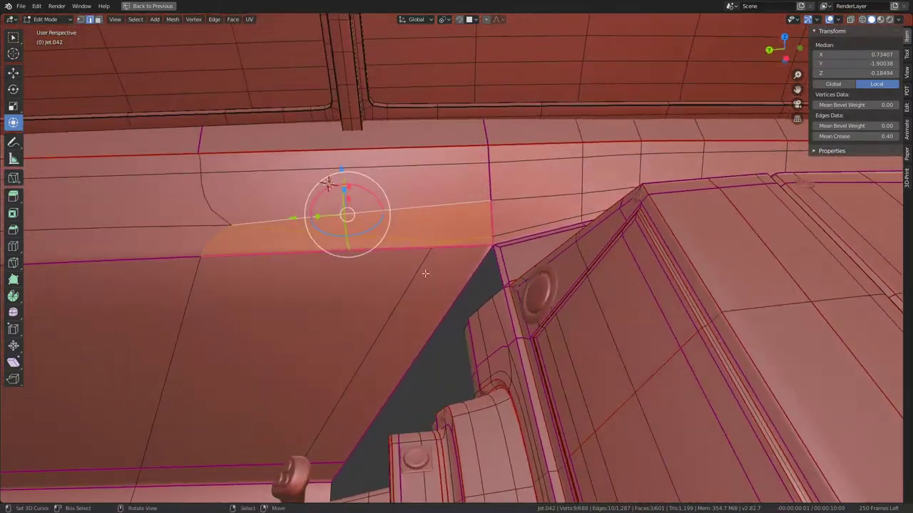
click(425, 276)
key(g)
key(g)
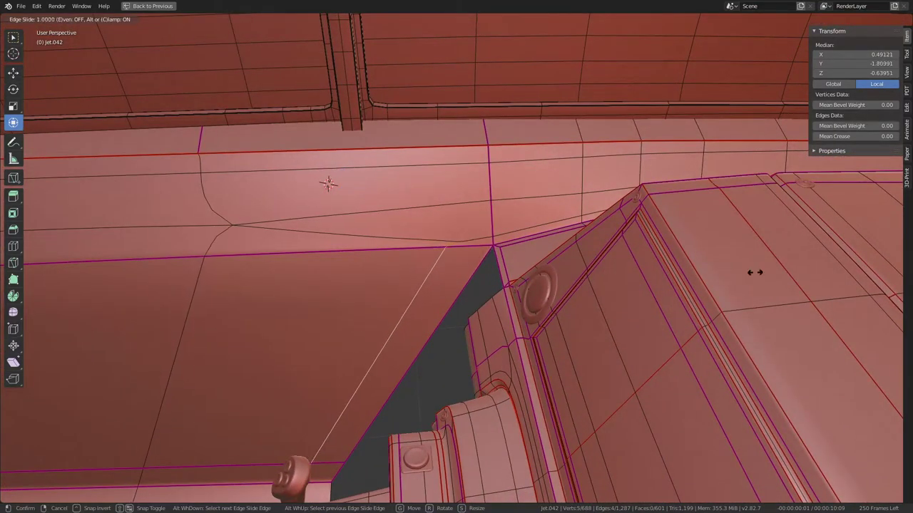
click(173, 271)
key(Tab)
mouse_move(96, 258)
middle_down()
mouse_move(497, 148)
mouse_move(454, 275)
middle_up()
key(Tab)
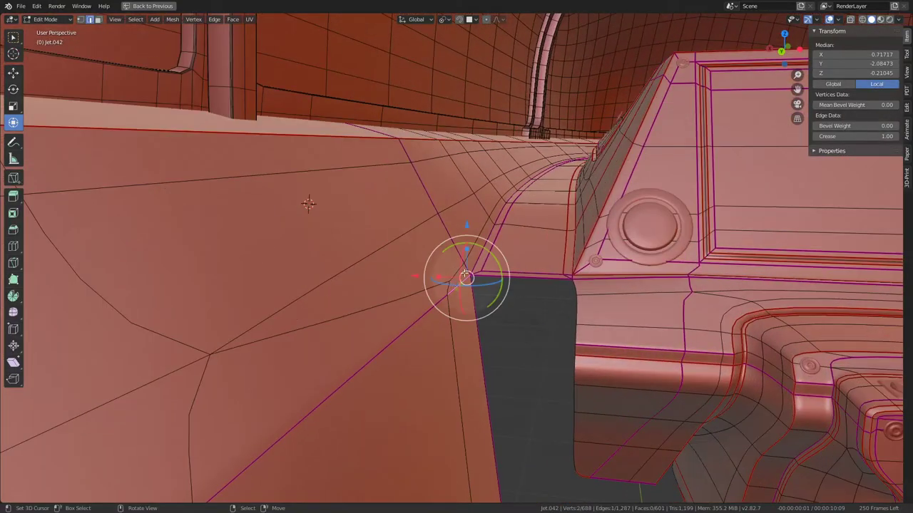
Slide the selected vertex along its edge and inspect the corner's shading
key(g)
key(g)
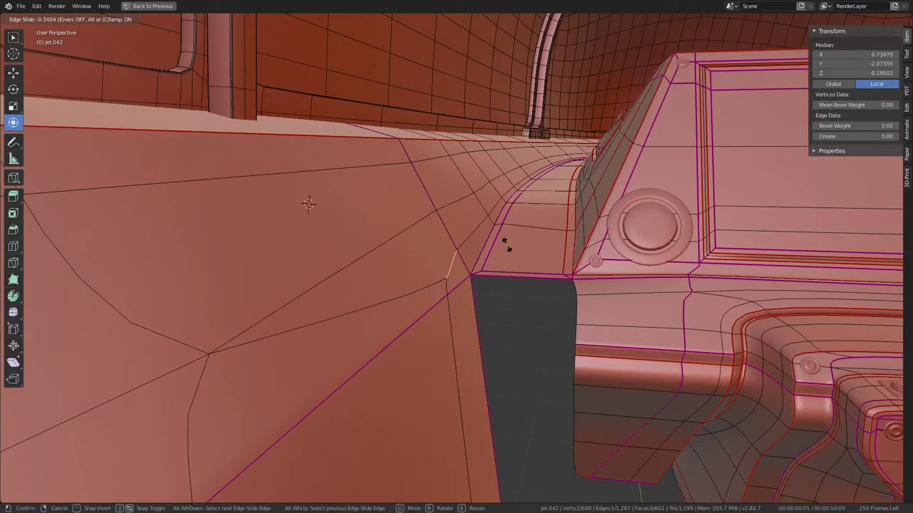
click(505, 244)
mouse_move(499, 243)
middle_down()
mouse_move(387, 234)
mouse_move(350, 209)
mouse_move(392, 257)
mouse_move(427, 260)
mouse_move(464, 211)
middle_up()
key(Tab)
key(Tab)
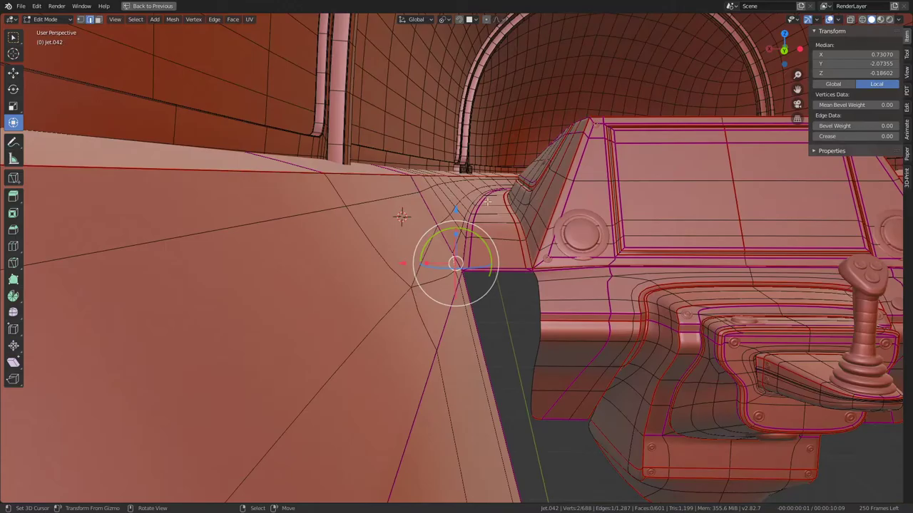
mouse_move(487, 203)
middle_down()
mouse_move(317, 278)
mouse_move(489, 246)
middle_up()
scroll(425, 246, up, 5)
mouse_move(393, 231)
middle_down()
mouse_move(383, 198)
mouse_move(371, 221)
middle_up()
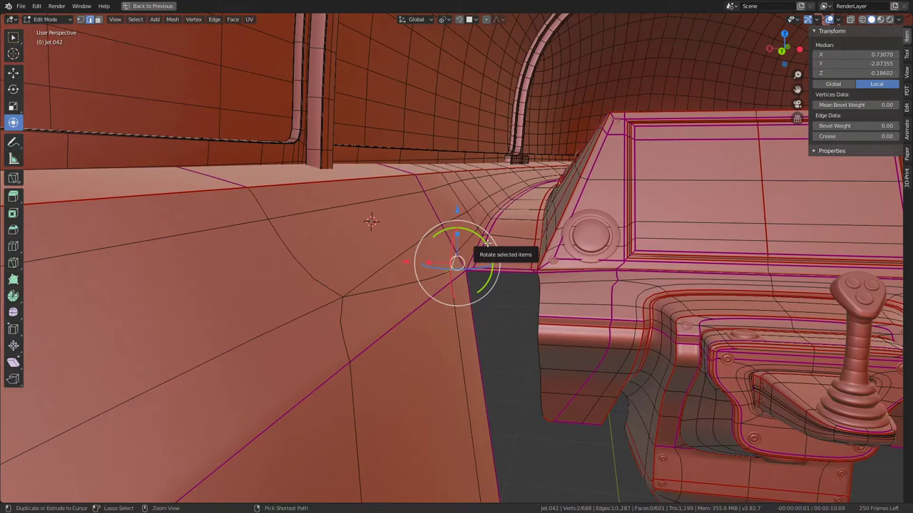
Delete the faces along the side vertices and return to Object Mode, leaving 669 vertices and 585 faces
alt+click(486, 243)
key(x)
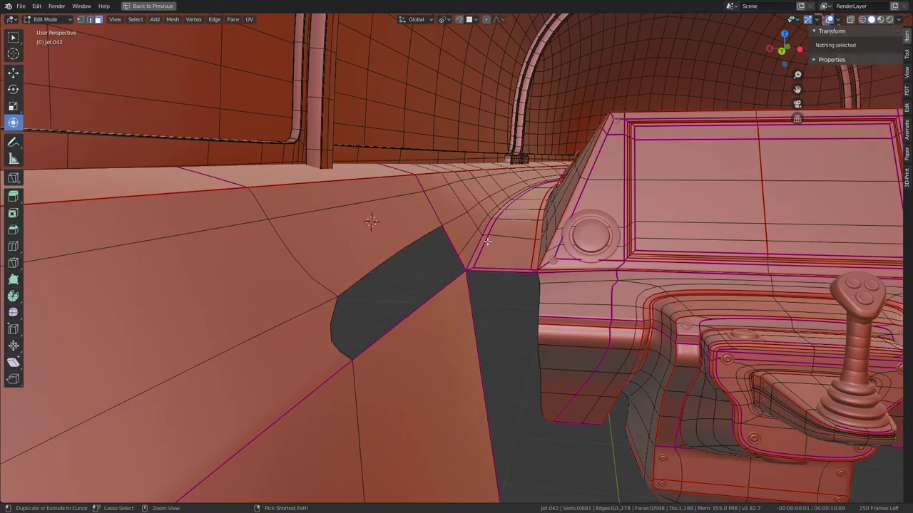
key(Tab)
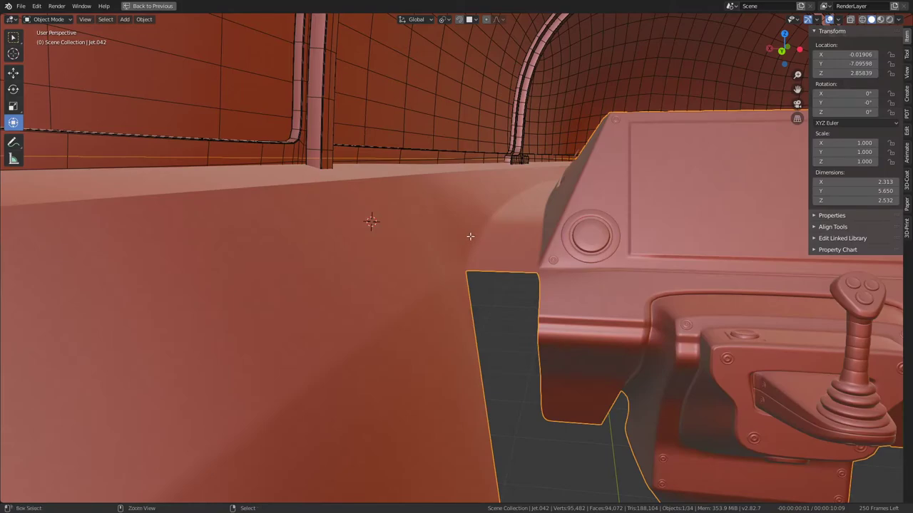
scroll(470, 236, down, 5)
Back in Edit Mode, vertex-slide the selected side-wall vertex along its edge
scroll(472, 235, up, 6)
key(Tab)
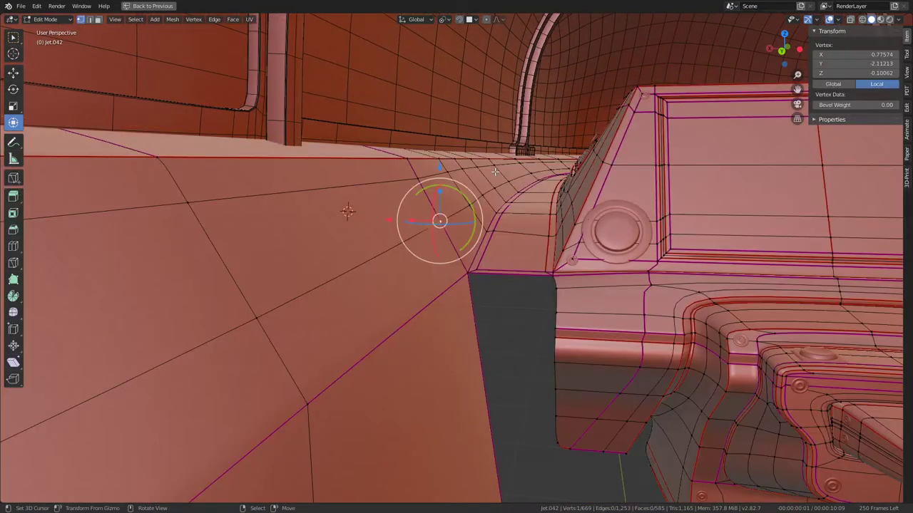
middle_drag(486, 227, 568, 183)
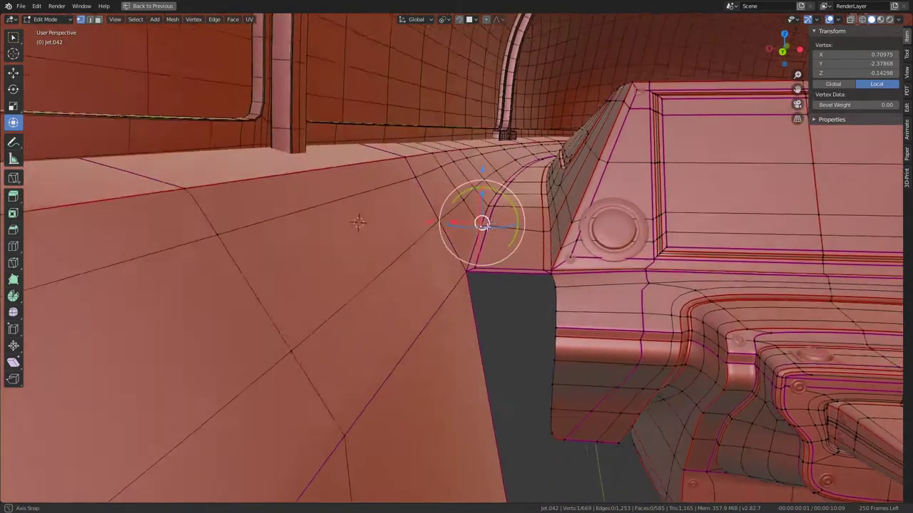
key(shift+v)
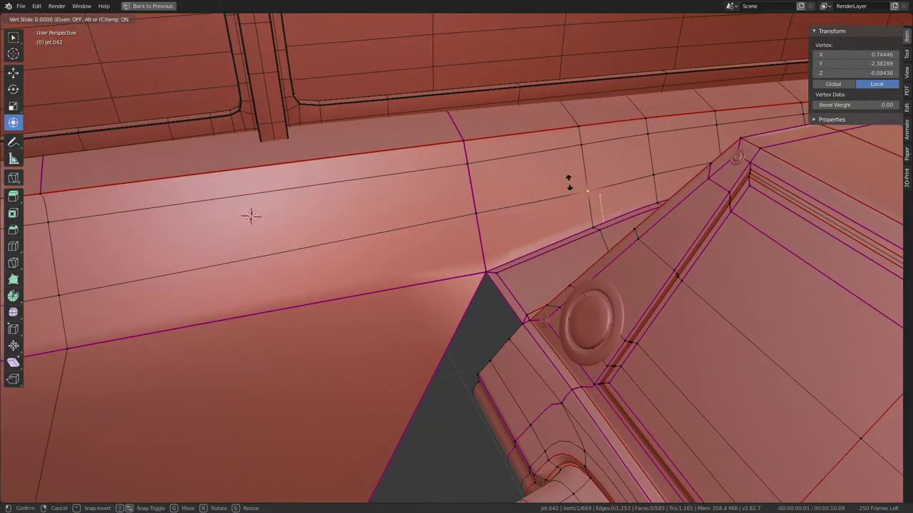
click(569, 183)
Select two vertices at the console's lower corner and move them along Y
mouse_move(569, 183)
middle_down()
mouse_move(477, 251)
mouse_move(489, 264)
mouse_move(492, 312)
mouse_move(462, 184)
mouse_move(407, 238)
mouse_move(474, 231)
middle_up()
click(469, 370)
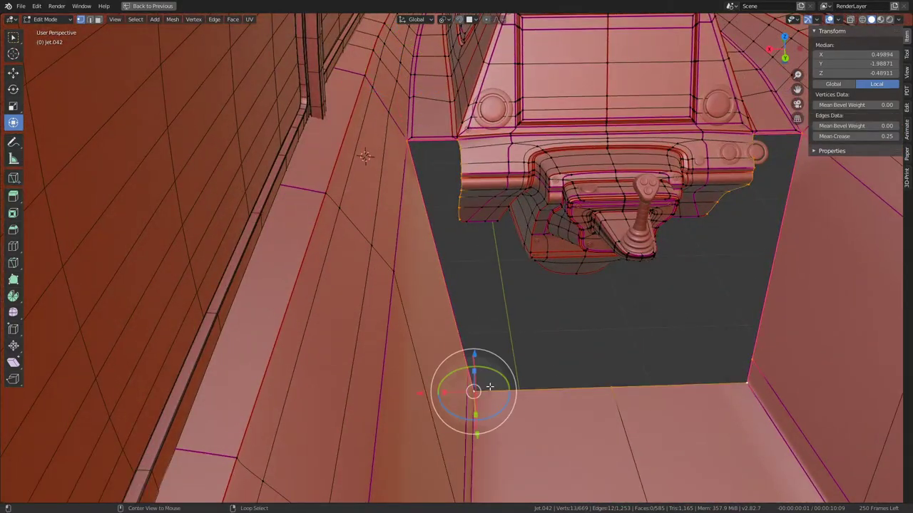
ctrl+click(612, 397)
middle_drag(612, 397, 597, 380)
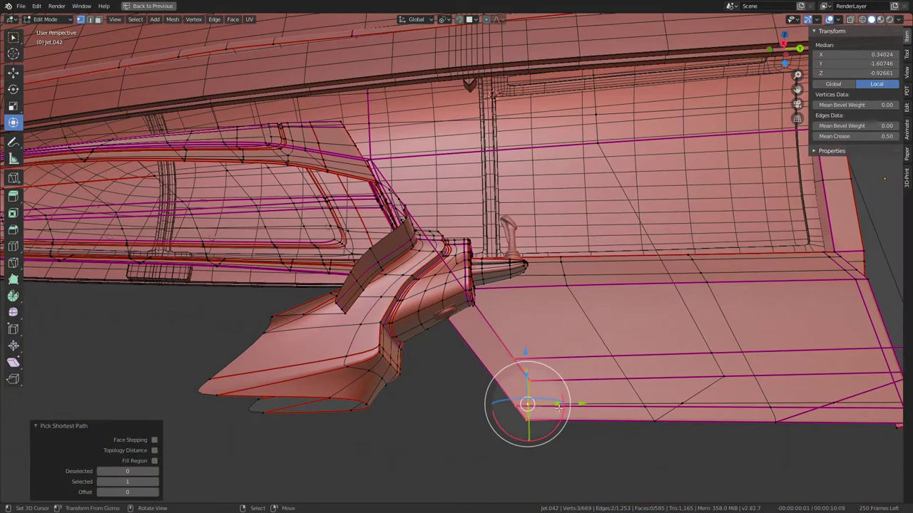
drag(558, 407, 348, 399)
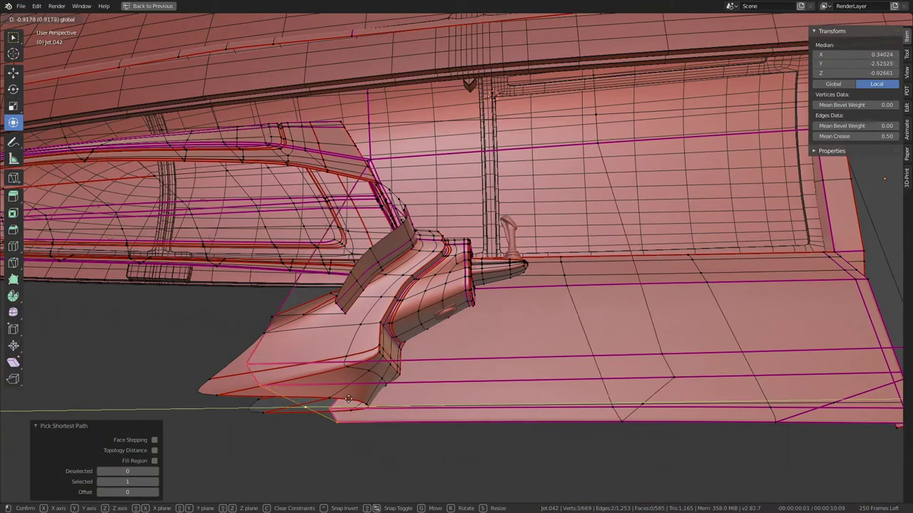
drag(349, 399, 335, 403)
Slide a single side-wall vertex twice along its edges into a tighter position
mouse_move(335, 402)
middle_down()
mouse_move(373, 412)
mouse_move(495, 338)
mouse_move(456, 348)
mouse_move(152, 209)
mouse_move(404, 206)
mouse_move(414, 195)
mouse_move(371, 171)
middle_up()
click(372, 171)
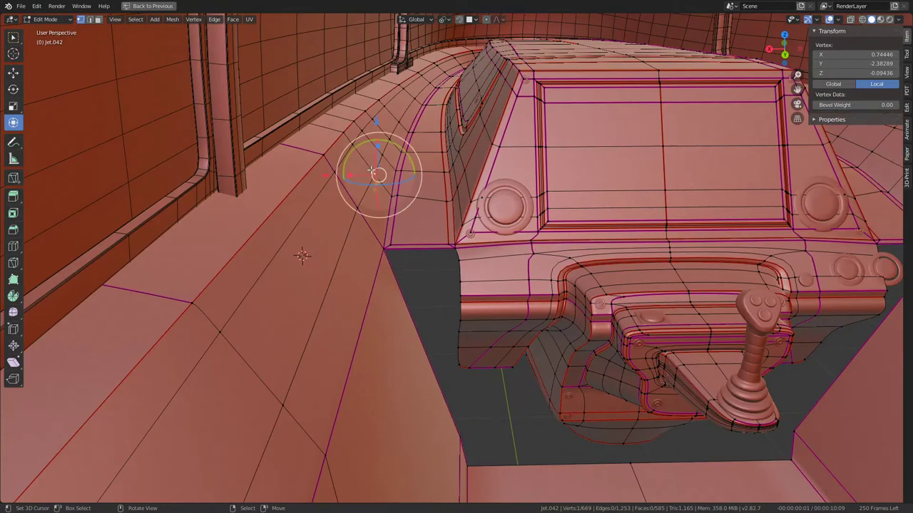
key(g)
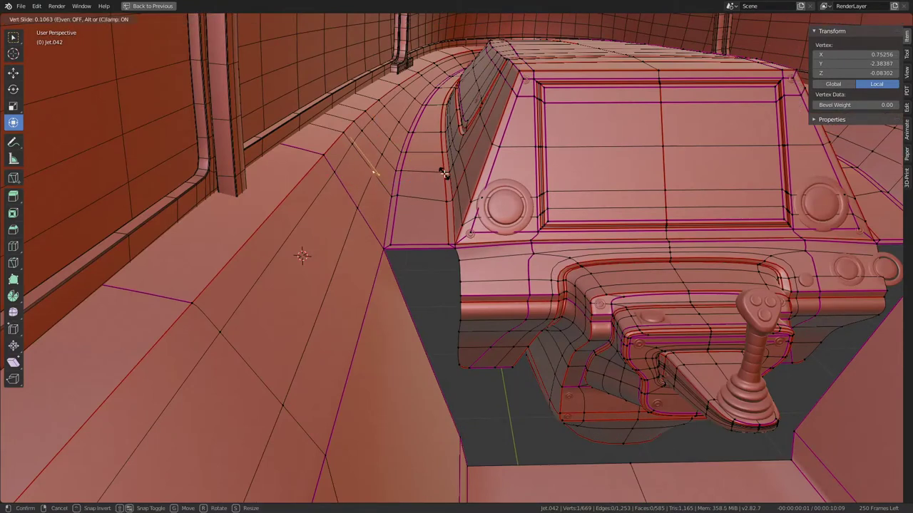
click(441, 161)
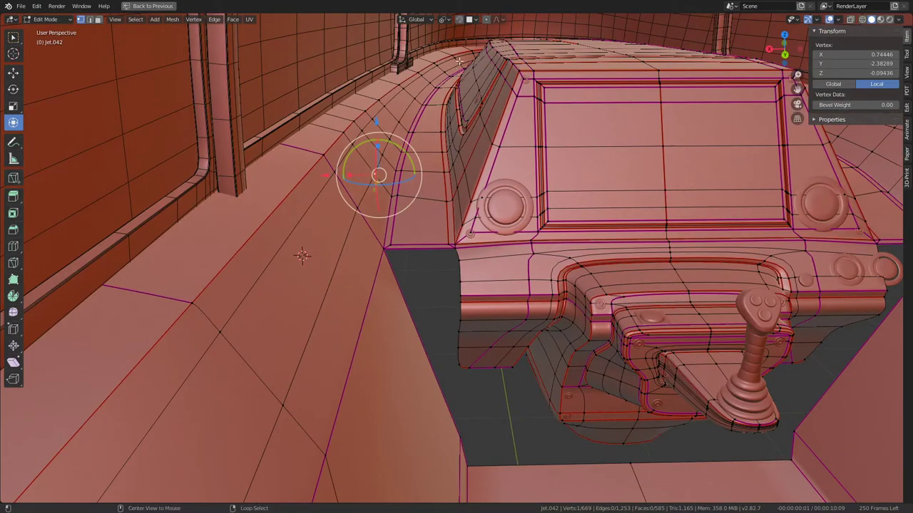
key(g)
key(g)
click(392, 151)
Slide the console's side corner vertex along the wall, then return to Object Mode
scroll(399, 178, up, 3)
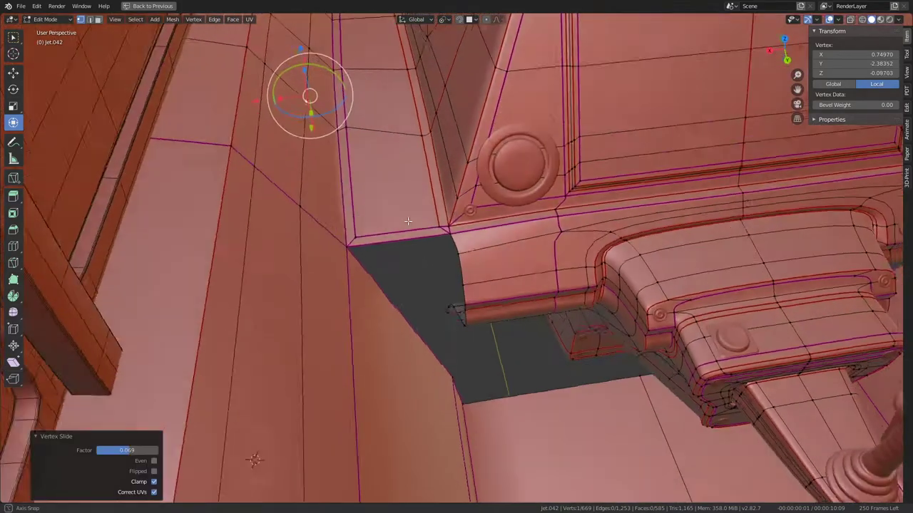
mouse_move(399, 179)
middle_down()
mouse_move(404, 185)
mouse_move(370, 198)
middle_up()
key(g)
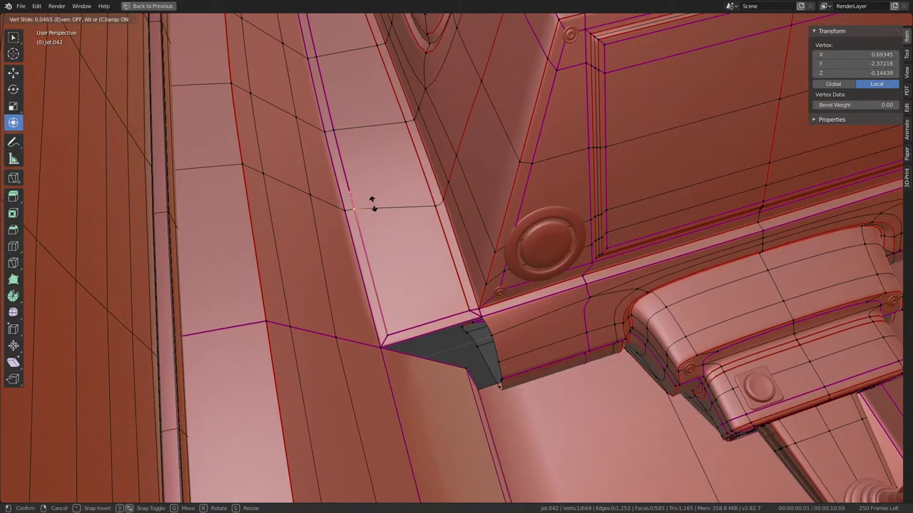
click(373, 205)
key(Tab)
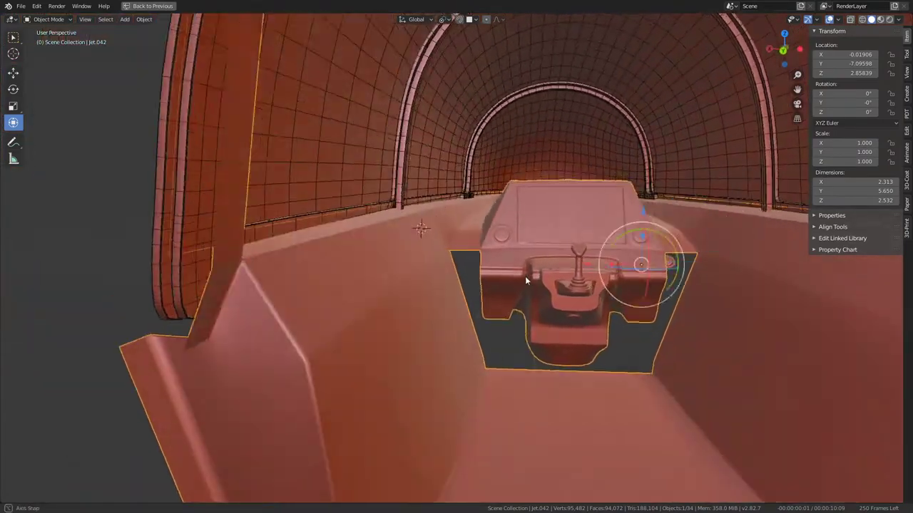
In Edit Mode, edge-slide a side-wall loop beside the console
key(Tab)
mouse_move(525, 277)
middle_down()
mouse_move(419, 231)
mouse_move(411, 260)
mouse_move(435, 264)
mouse_move(383, 255)
middle_up()
alt+click(442, 263)
key(g)
key(g)
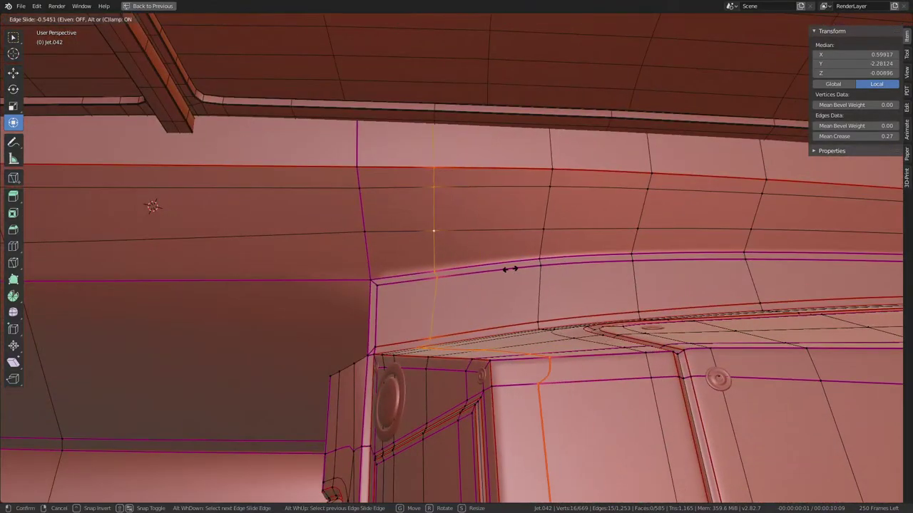
key(Escape)
key(g)
key(g)
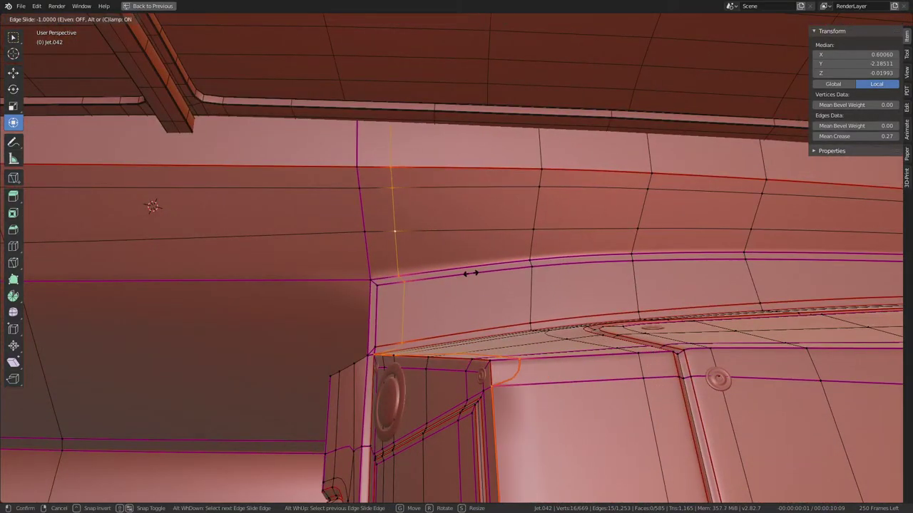
click(532, 265)
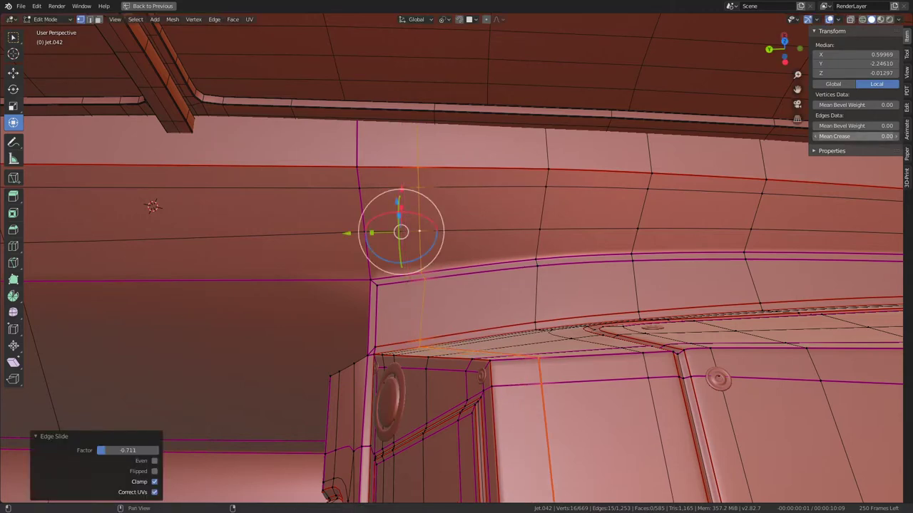
Slide the loop along the wall again, trying a crease and undoing it
mouse_move(463, 243)
middle_down()
mouse_move(500, 234)
mouse_move(548, 245)
mouse_move(603, 200)
mouse_move(468, 194)
middle_up()
key(g)
key(g)
click(548, 221)
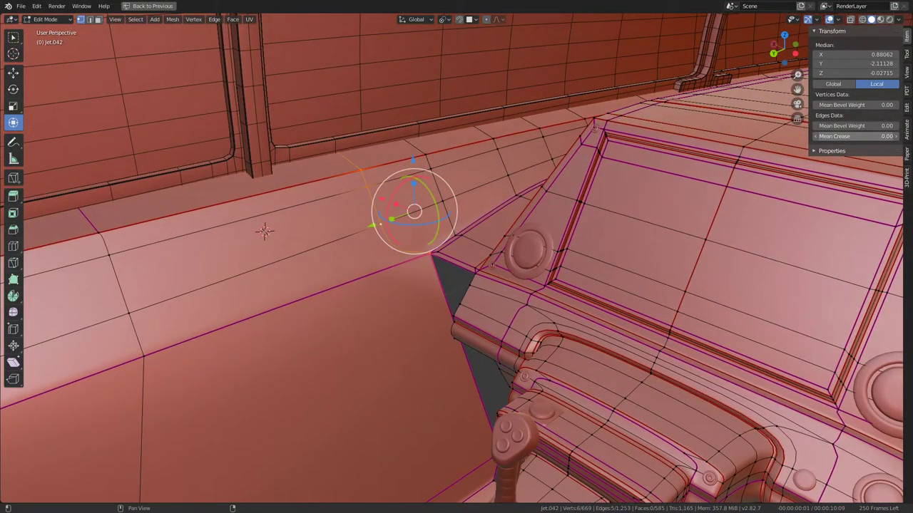
drag(852, 136, 888, 136)
mouse_move(333, 219)
middle_down()
mouse_move(374, 214)
mouse_move(464, 261)
middle_up()
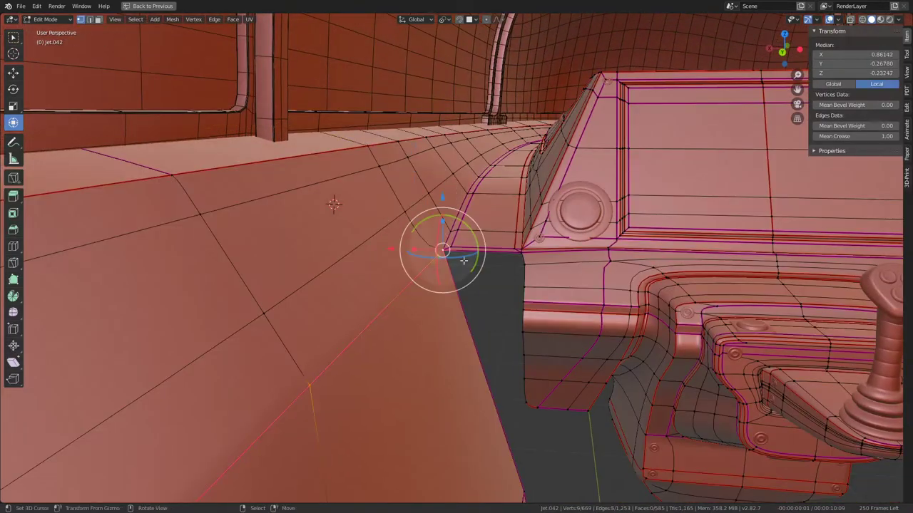
key(ctrl+z)
Subdivide an edge ring across the side wall and slide the new loop to 0.472
mouse_move(405, 259)
middle_down()
mouse_move(414, 232)
mouse_move(477, 223)
middle_up()
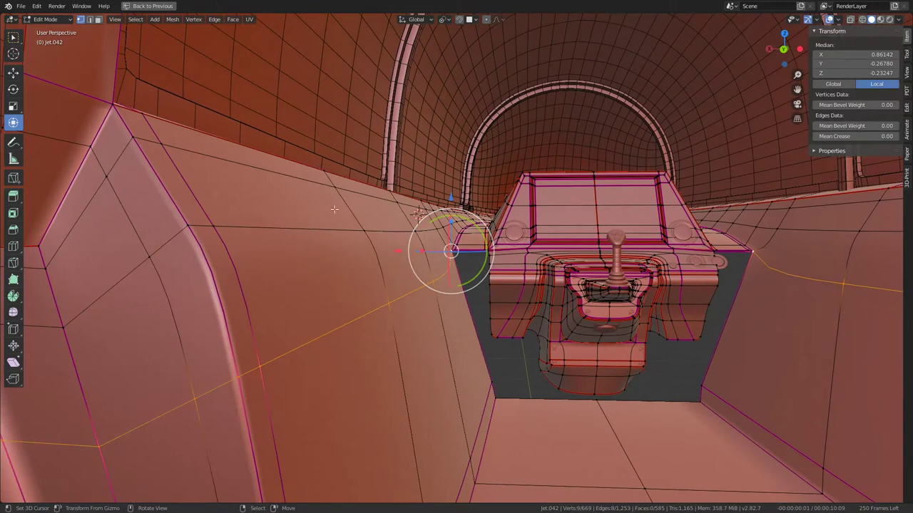
click(95, 21)
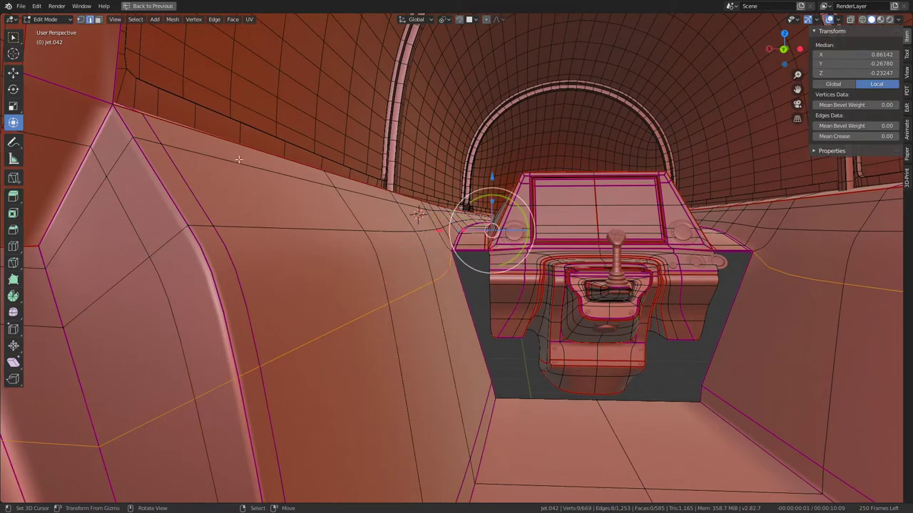
ctrl+alt+click(399, 321)
right_click(557, 234)
click(550, 235)
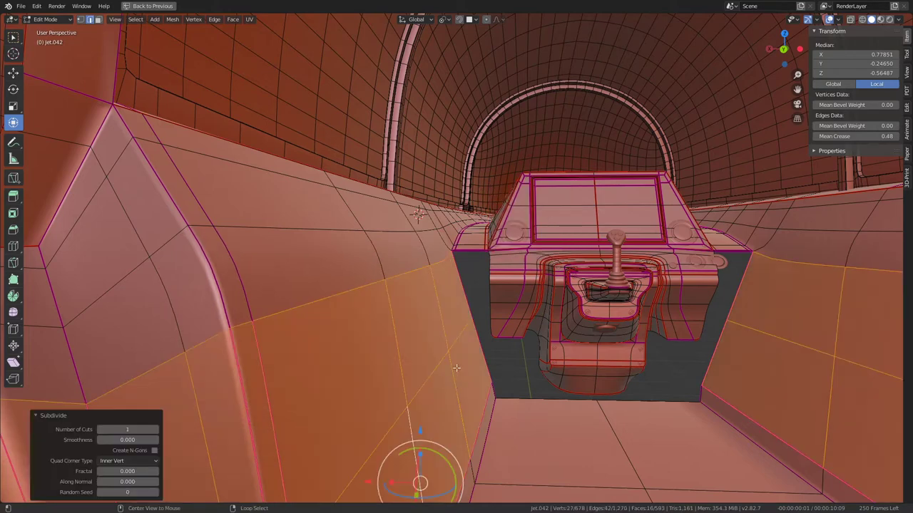
key(g)
key(g)
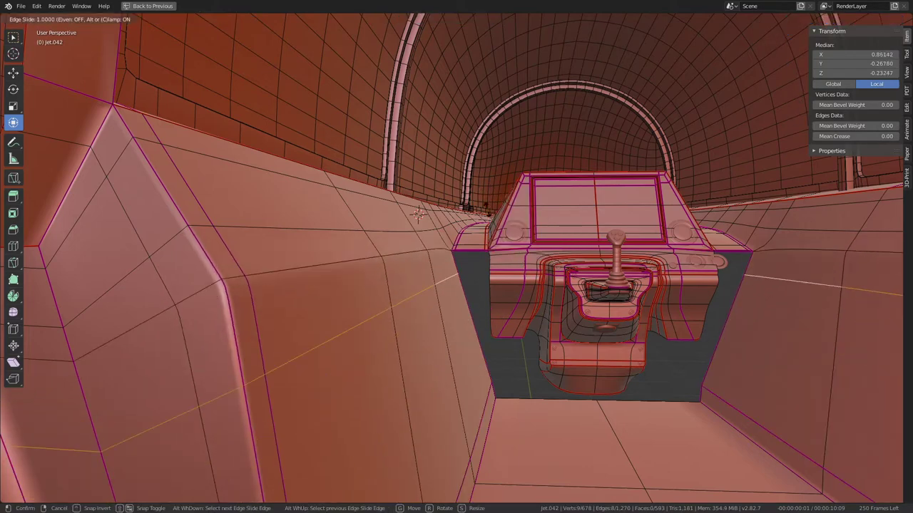
click(514, 285)
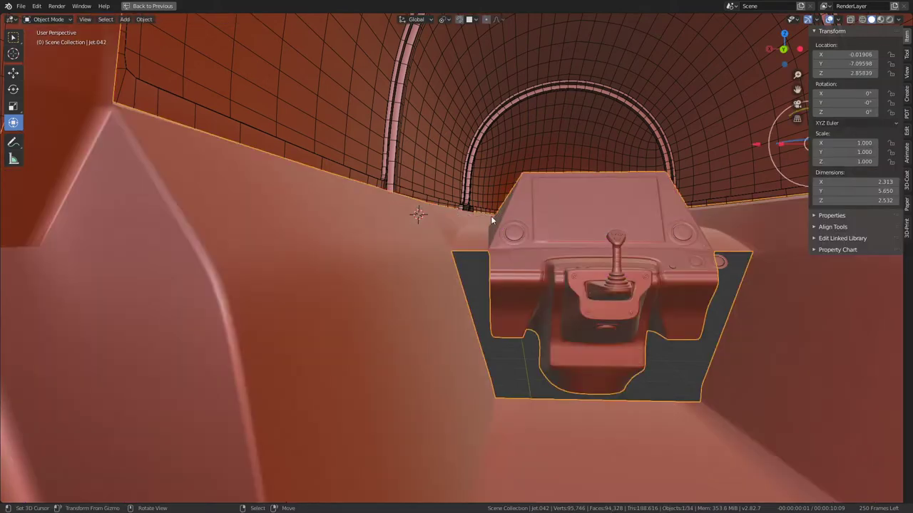
mouse_move(490, 215)
middle_down()
mouse_move(420, 241)
mouse_move(457, 235)
middle_up()
Edge-slide two more side-wall loops into tighter positions
alt+click(421, 241)
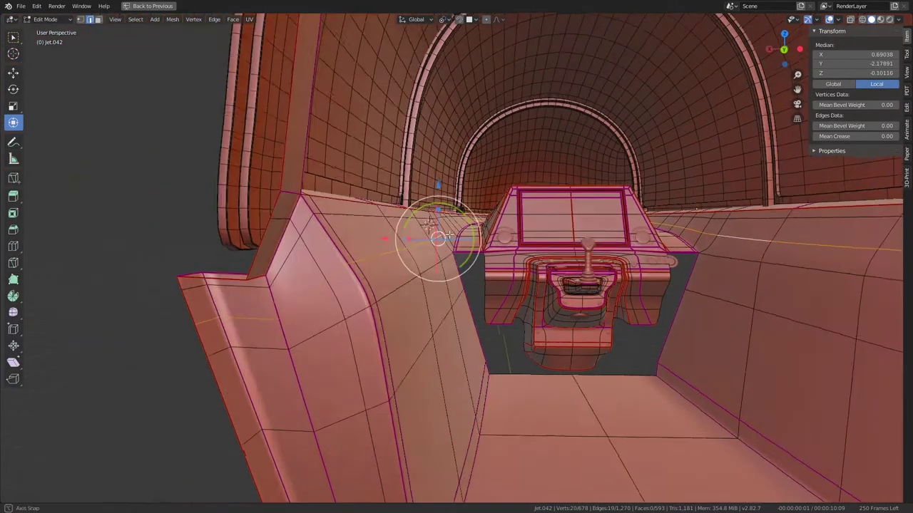
key(g)
key(g)
click(509, 244)
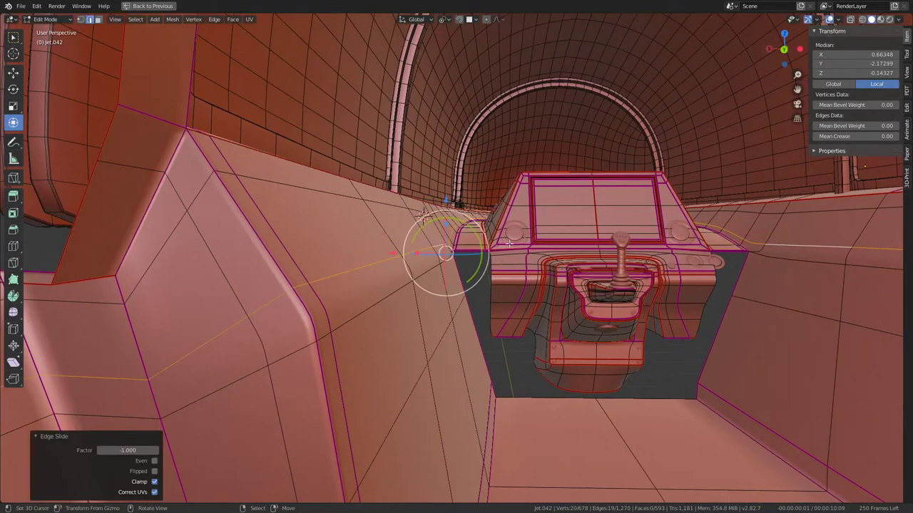
alt+click(463, 323)
key(g)
key(g)
right_click(456, 313)
key(g)
key(g)
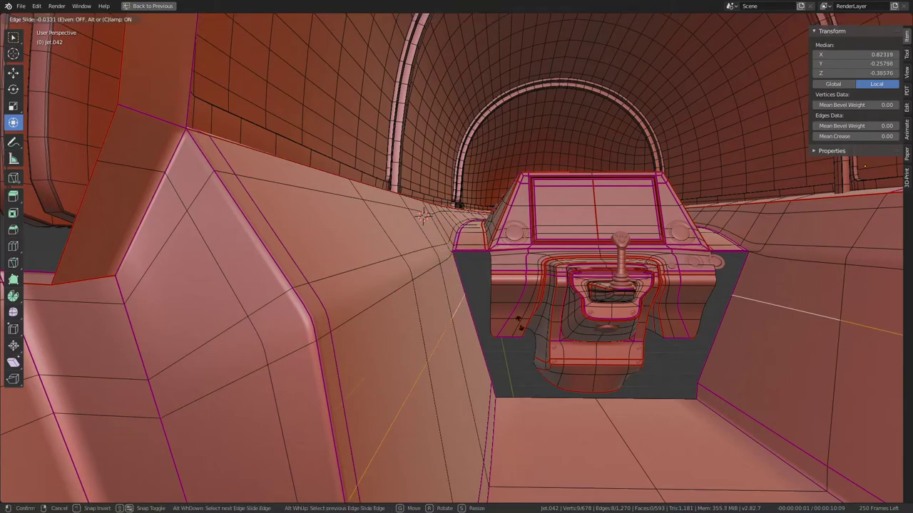
click(423, 215)
Slide a loop running toward the console and an edge beside the console
middle_drag(423, 215, 438, 244)
scroll(438, 244, up, 3)
alt+click(440, 235)
key(g)
key(g)
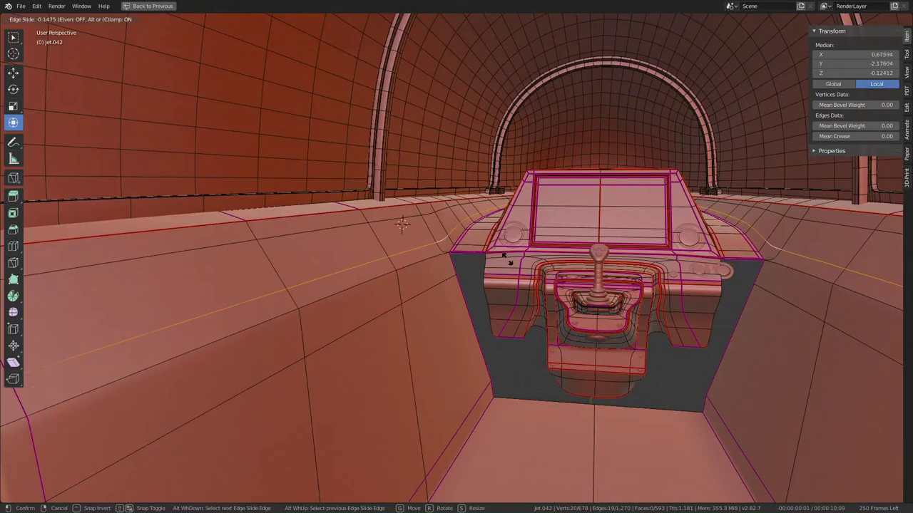
click(513, 227)
scroll(513, 227, up, 2)
mouse_move(513, 227)
middle_down()
mouse_move(512, 216)
mouse_move(353, 224)
middle_up()
click(337, 226)
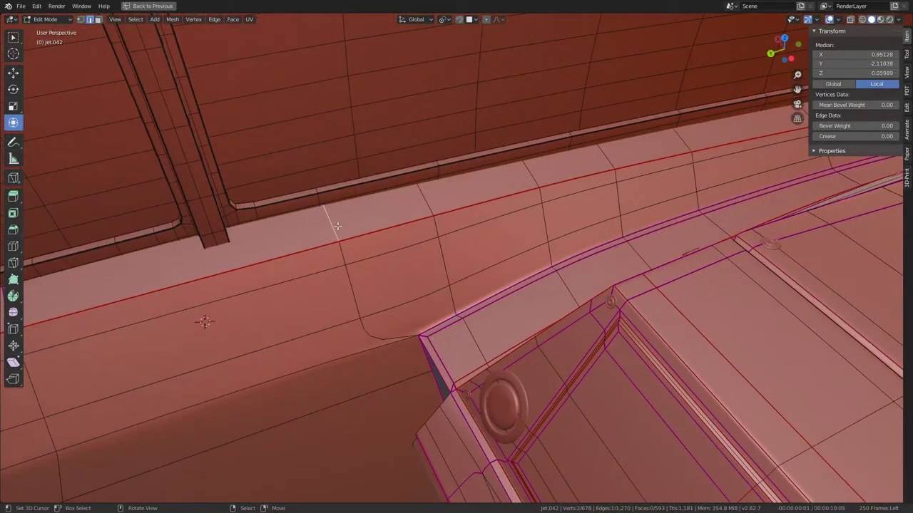
key(g)
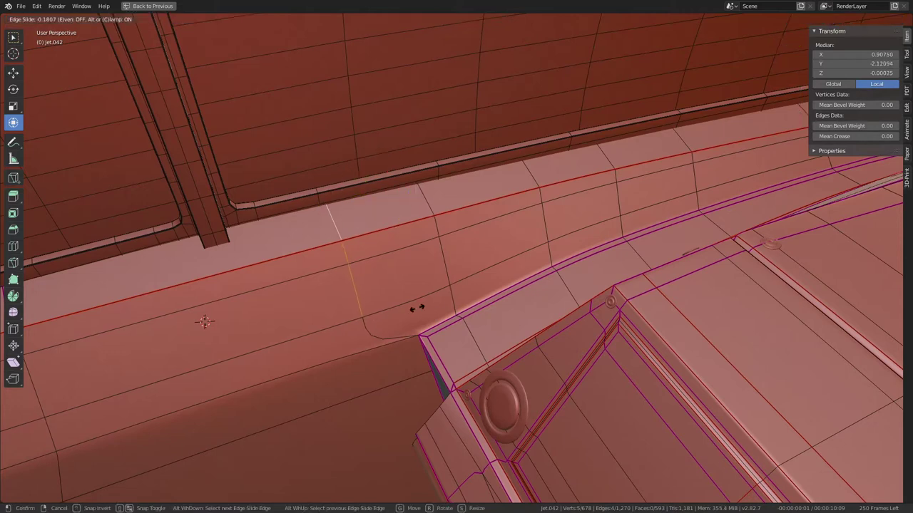
click(2, 258)
Subdivide a wall edge ring near the console and slide the new loop by -0.902
ctrl+alt+click(291, 337)
right_click(500, 259)
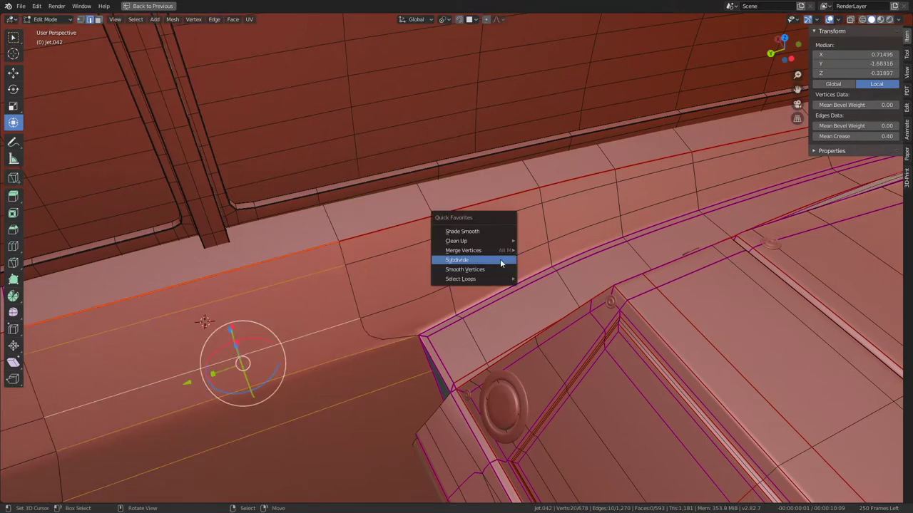
click(500, 259)
drag(330, 347, 244, 368)
key(g)
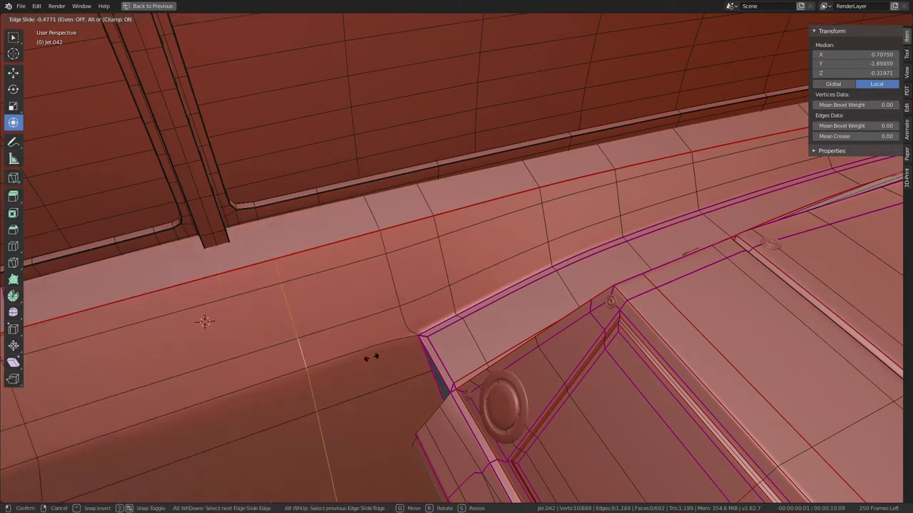
click(417, 355)
middle_drag(421, 299, 497, 266)
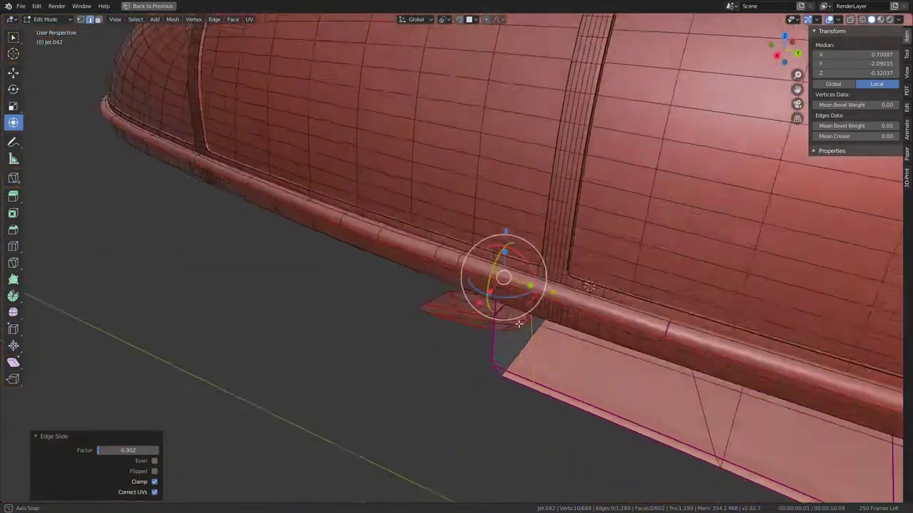
Toggle between Edit and Object Mode while orbiting, ending in Object Mode
key(Tab)
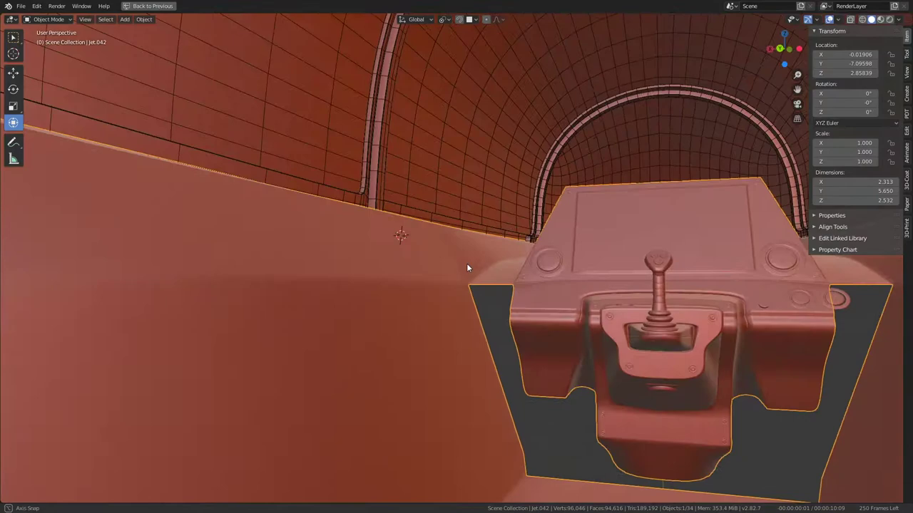
mouse_move(562, 314)
middle_down()
mouse_move(459, 284)
mouse_move(526, 275)
middle_up()
key(Tab)
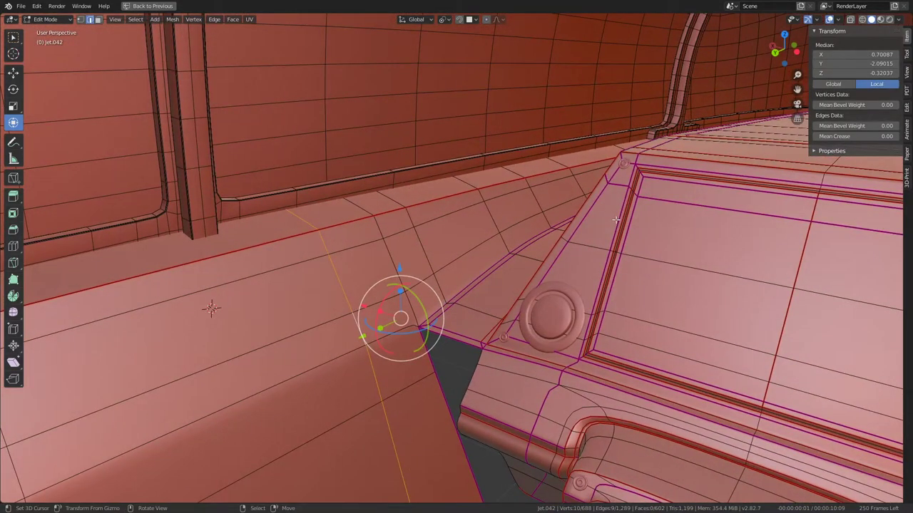
middle_drag(665, 178, 350, 167)
key(Tab)
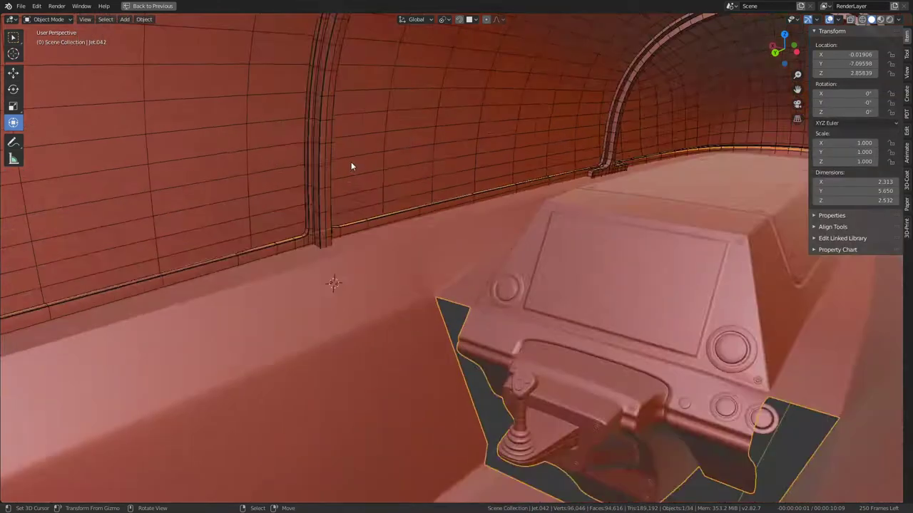
scroll(350, 167, down, 4)
Subdivide the edge loop near the console corner and edge-slide the new loop
mouse_move(416, 179)
middle_down()
mouse_move(497, 189)
mouse_move(434, 285)
middle_up()
key(Tab)
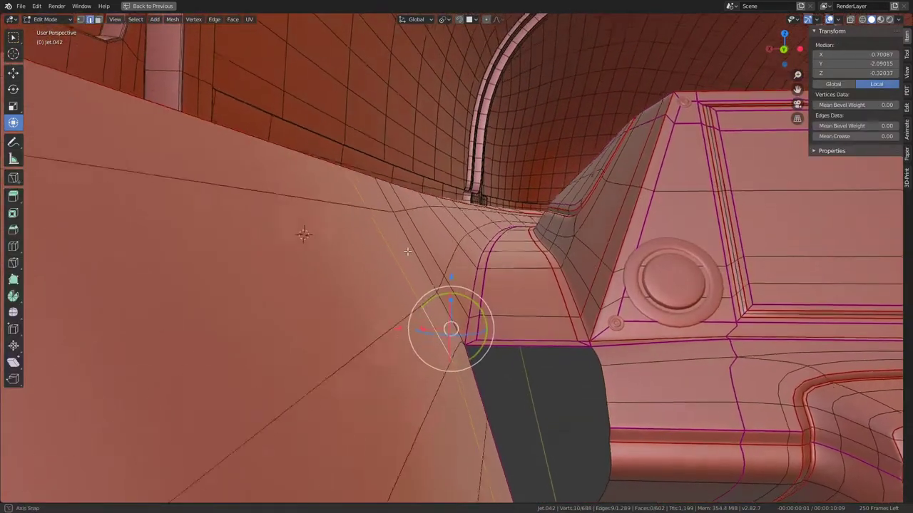
alt+click(439, 282)
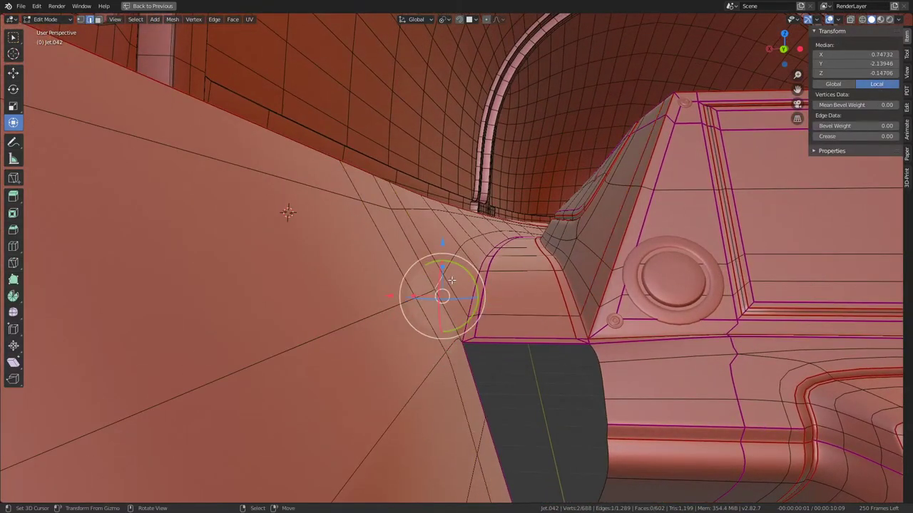
right_click(452, 280)
click(531, 247)
alt+click(465, 279)
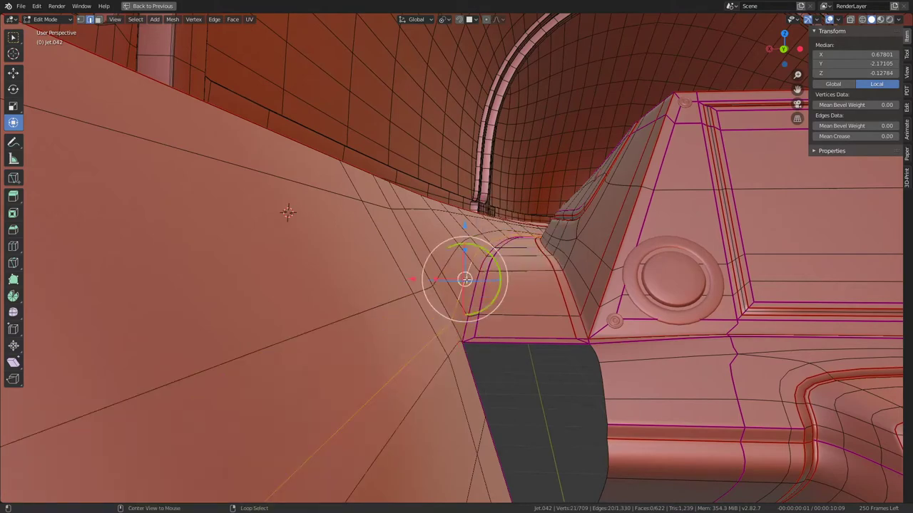
middle_drag(465, 279, 483, 266)
key(g)
key(g)
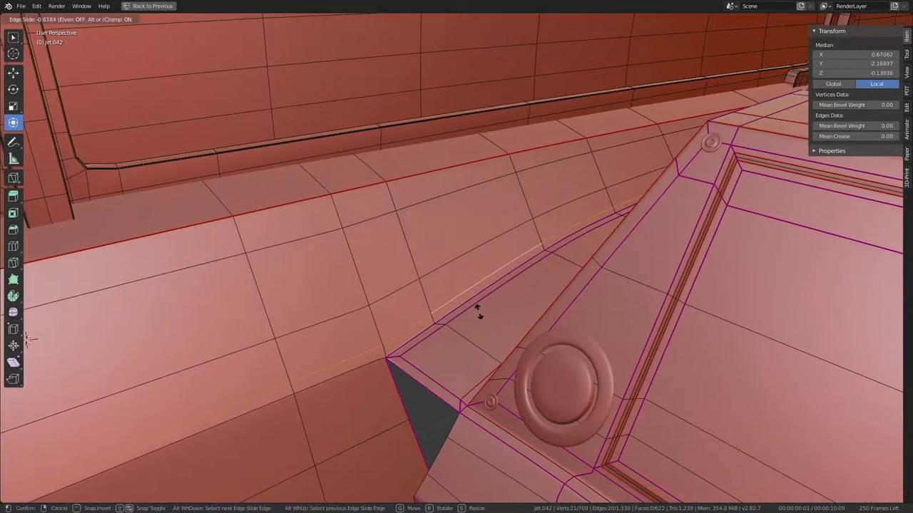
click(479, 312)
Re-enter Edit Mode and slide two edges beside the console corner
key(Tab)
mouse_move(479, 312)
middle_down()
mouse_move(464, 295)
mouse_move(510, 274)
mouse_move(456, 285)
mouse_move(354, 268)
middle_up()
key(Tab)
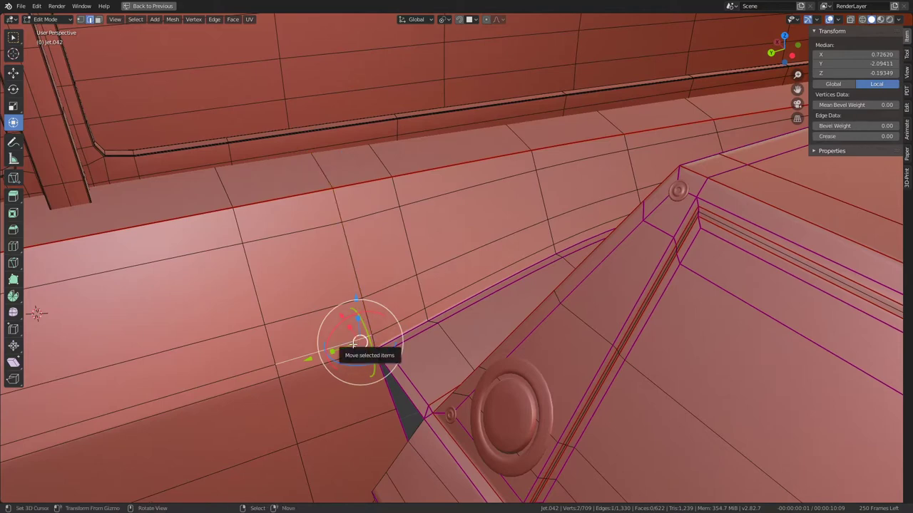
shift+click(357, 298)
shift+click(372, 345)
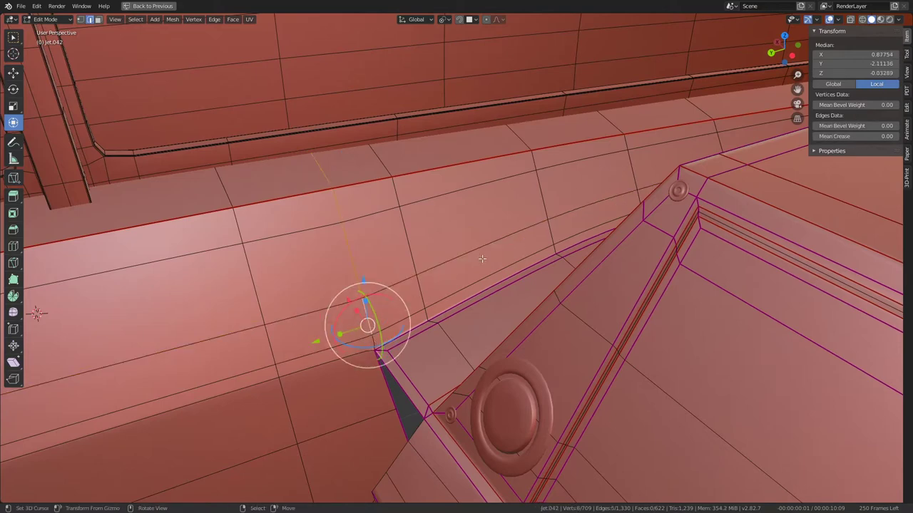
key(g)
key(g)
click(339, 305)
middle_drag(339, 305, 490, 254)
Slide the side-wall loop repeatedly until it sits fully (factor 1.0) toward the console
key(g)
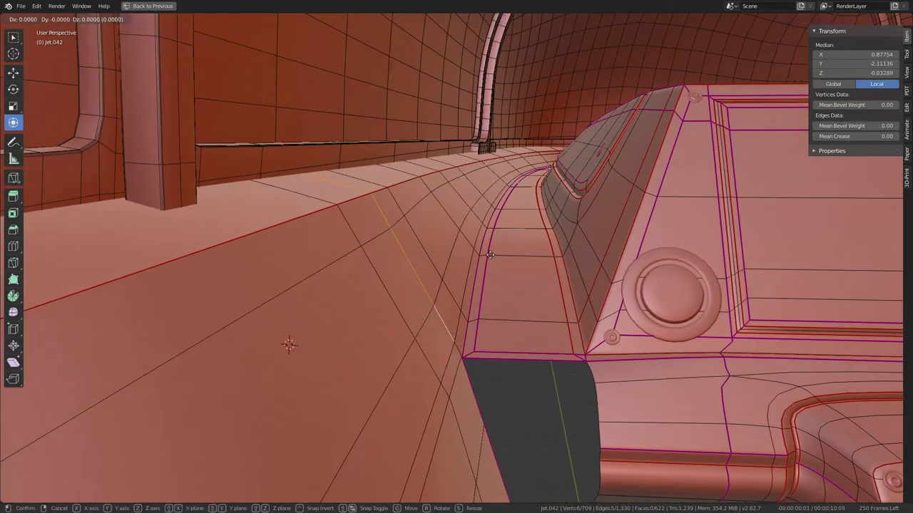
click(447, 275)
key(g)
key(g)
click(435, 294)
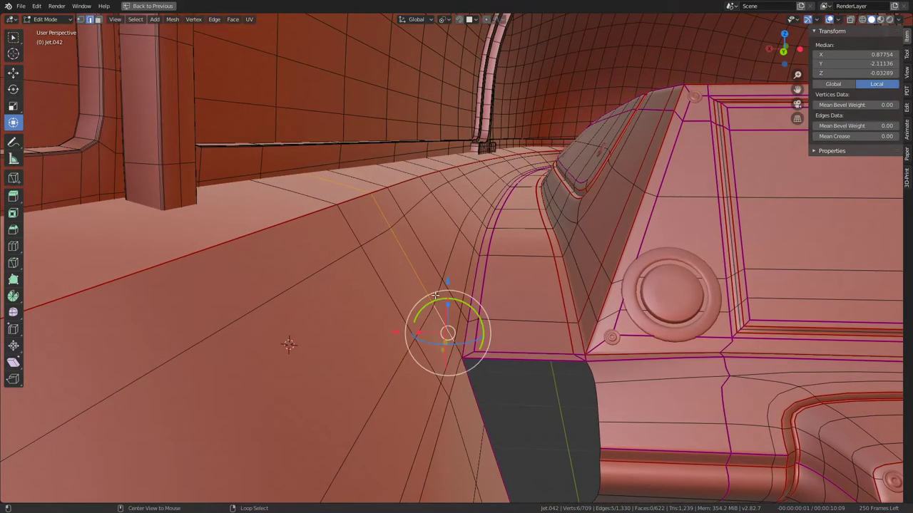
key(g)
key(g)
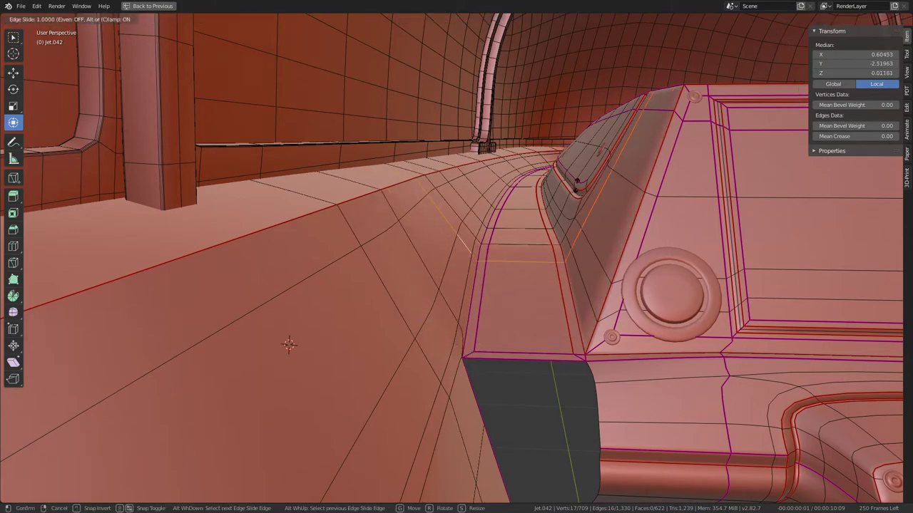
click(530, 241)
Inspect the wall ledge and console from several angles, ending in Object Mode
key(Tab)
middle_drag(523, 242, 438, 260)
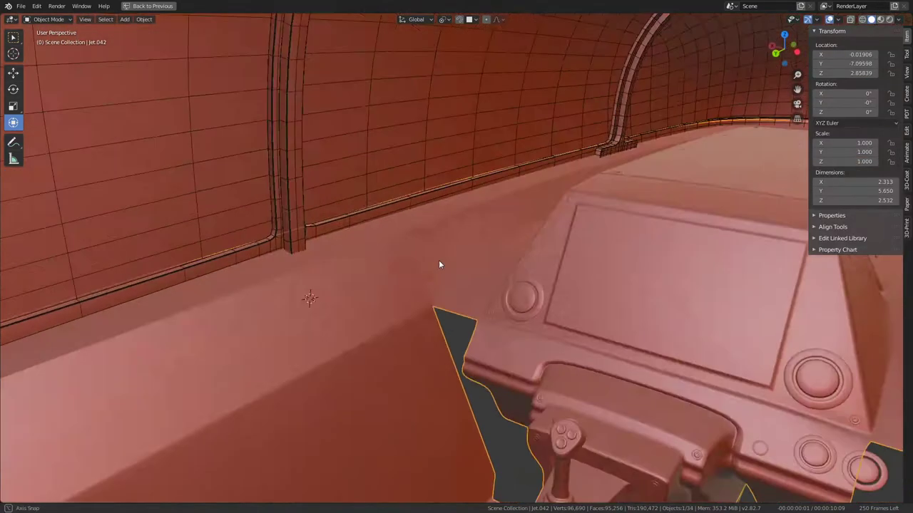
scroll(520, 251, up, 4)
mouse_move(520, 251)
middle_down()
mouse_move(458, 247)
mouse_move(589, 211)
middle_up()
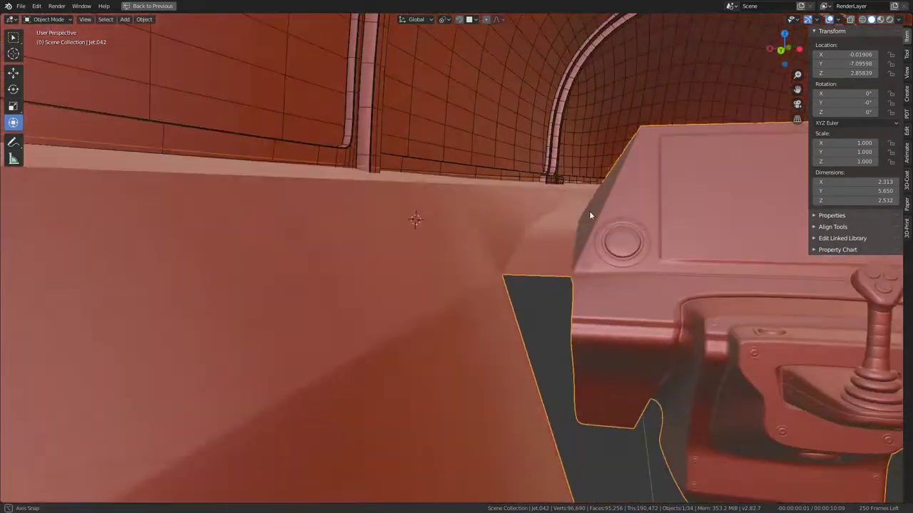
key(Tab)
mouse_move(496, 221)
middle_down()
mouse_move(483, 238)
mouse_move(500, 230)
mouse_move(501, 241)
mouse_move(521, 238)
mouse_move(520, 263)
mouse_move(521, 235)
mouse_move(485, 279)
mouse_move(485, 306)
mouse_move(455, 324)
mouse_move(416, 283)
middle_up()
key(Tab)
scroll(485, 279, down, 5)
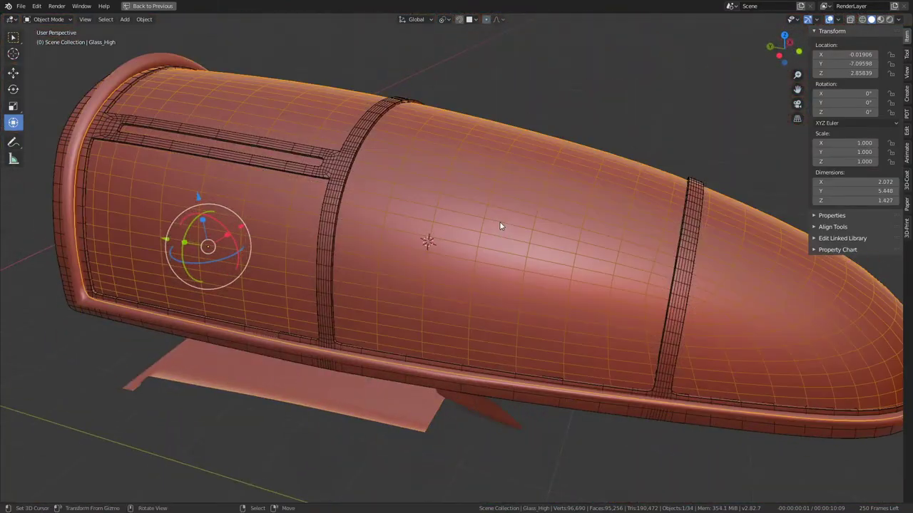
Hide the Glass_High canopy and orbit into the cockpit interior toward the seat
key(h)
scroll(482, 215, up, 3)
middle_drag(482, 215, 380, 249)
scroll(385, 239, up, 5)
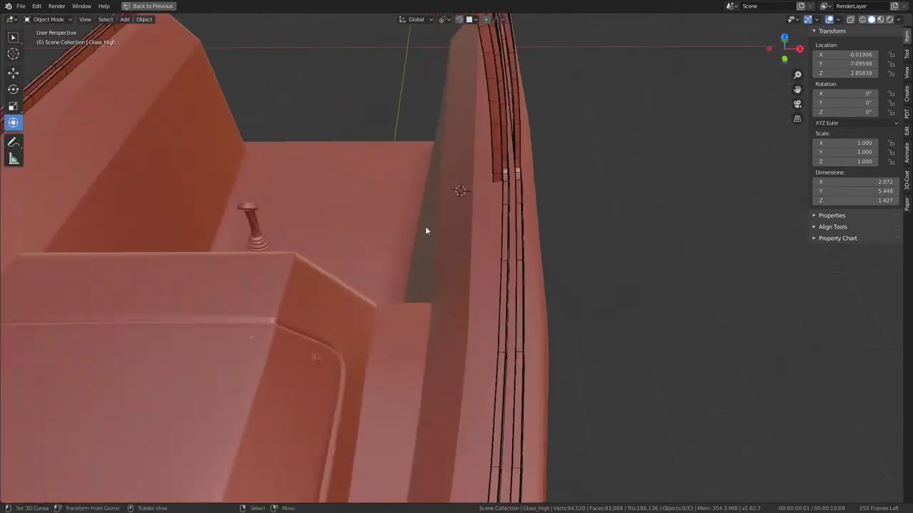
scroll(425, 226, up, 2)
mouse_move(494, 243)
middle_down()
mouse_move(521, 247)
mouse_move(534, 260)
mouse_move(528, 271)
mouse_move(684, 283)
mouse_move(732, 256)
mouse_move(415, 243)
middle_up()
Select the Jet.042 cockpit mesh and enter Edit Mode
click(533, 260)
key(Tab)
scroll(732, 256, down, 5)
scroll(553, 242, up, 3)
scroll(416, 243, up, 4)
Select the edge at the console's left corner and frame the left side panel
click(415, 243)
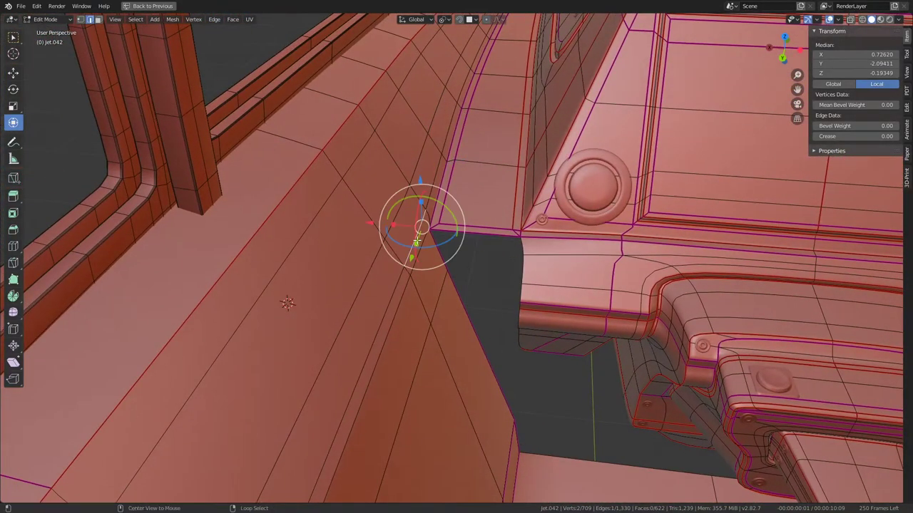
scroll(420, 235, down, 3)
mouse_move(421, 236)
middle_down()
mouse_move(439, 185)
mouse_move(457, 198)
mouse_move(275, 265)
mouse_move(570, 239)
mouse_move(464, 261)
middle_up()
scroll(499, 228, up, 3)
middle_drag(499, 228, 535, 200)
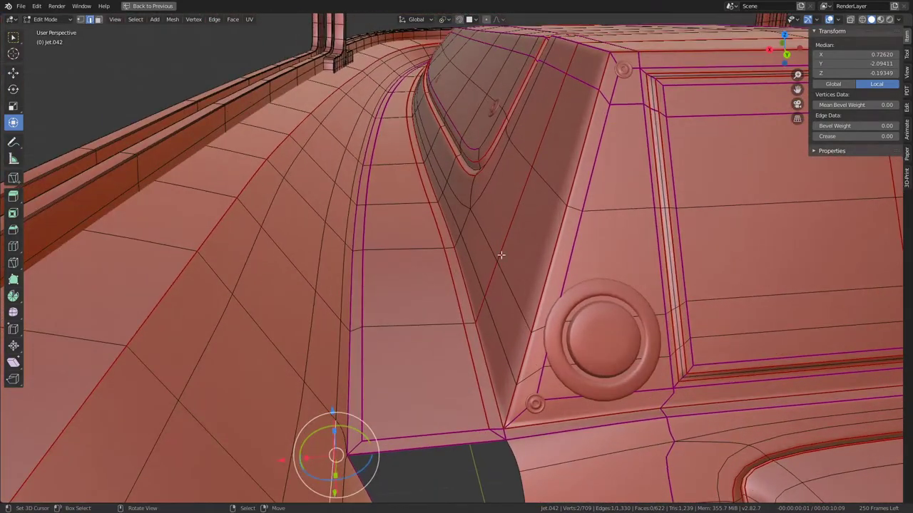
mouse_move(488, 285)
middle_down()
mouse_move(479, 285)
mouse_move(475, 246)
middle_up()
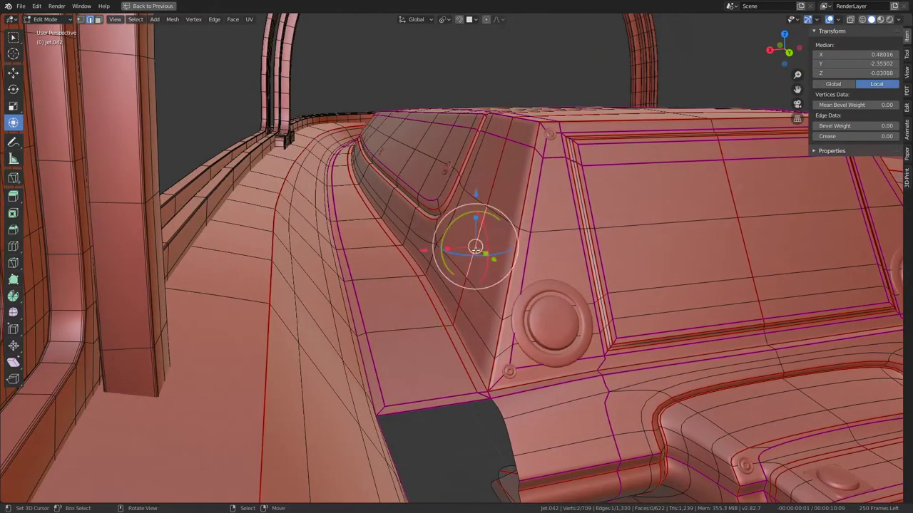
mouse_move(388, 289)
middle_down()
mouse_move(315, 320)
mouse_move(368, 344)
mouse_move(423, 292)
middle_up()
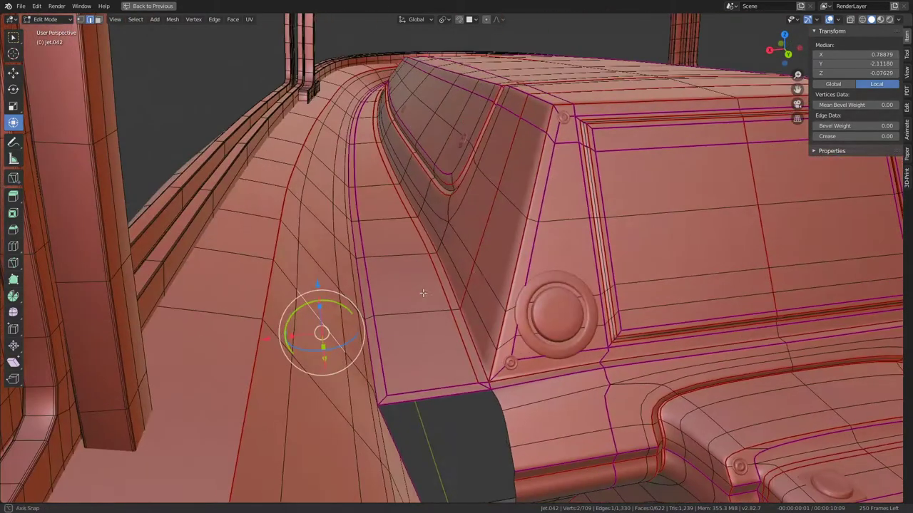
Crease a side-panel edge loop to 0.53 and slide another loop to -0.295
right_click(541, 154)
click(580, 204)
alt+click(437, 329)
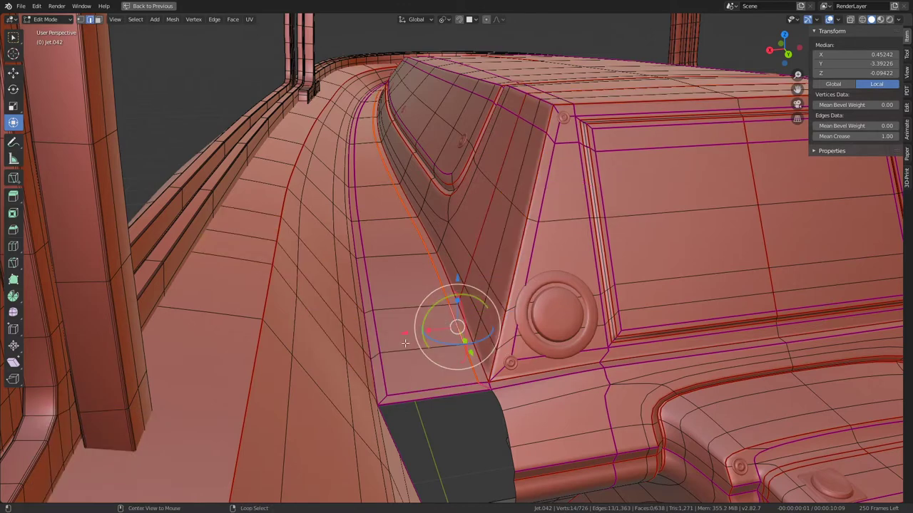
alt+click(436, 334)
key(g)
key(g)
click(451, 360)
key(g)
key(g)
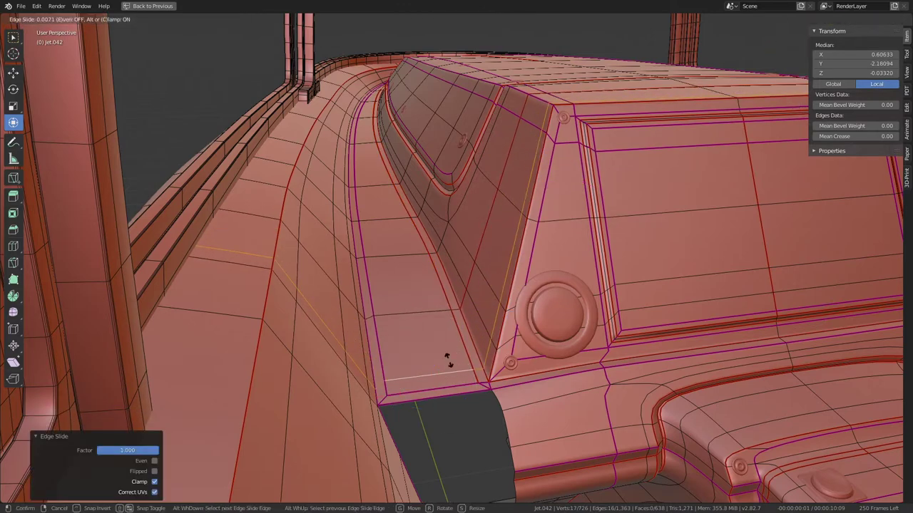
click(444, 348)
Fill a trial face at the panel corner, undo it, and return to Object Mode
mouse_move(486, 304)
middle_down()
mouse_move(491, 282)
mouse_move(472, 309)
middle_up()
alt+click(483, 305)
click(502, 320)
key(f)
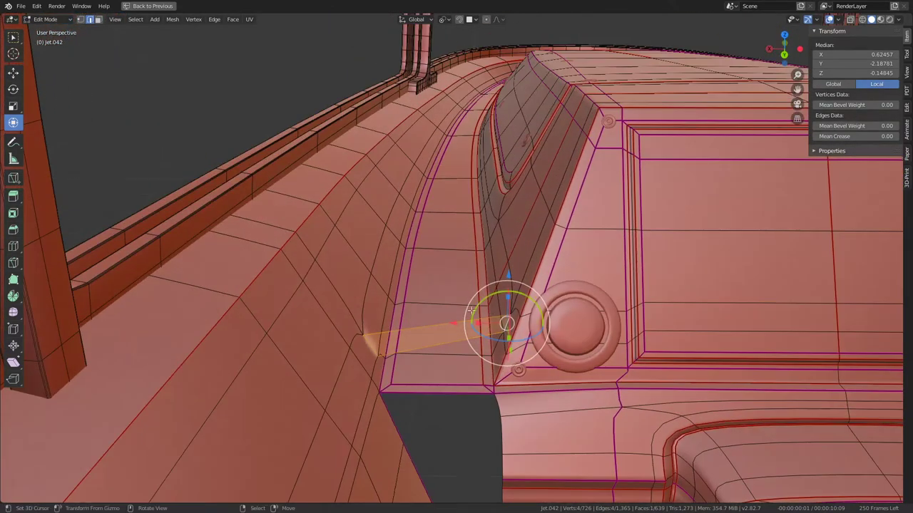
key(ctrl+z)
key(ctrl+z)
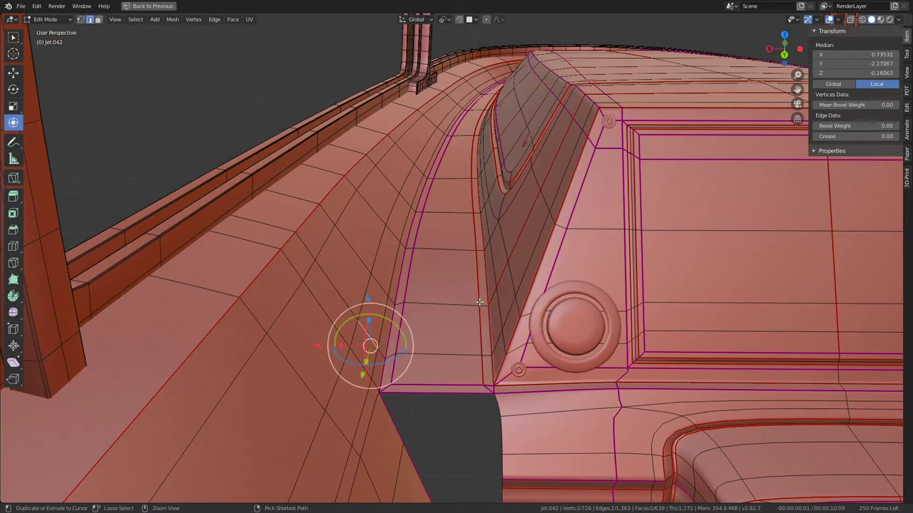
key(ctrl+z)
key(ctrl+z)
key(ctrl+z)
key(ctrl+z)
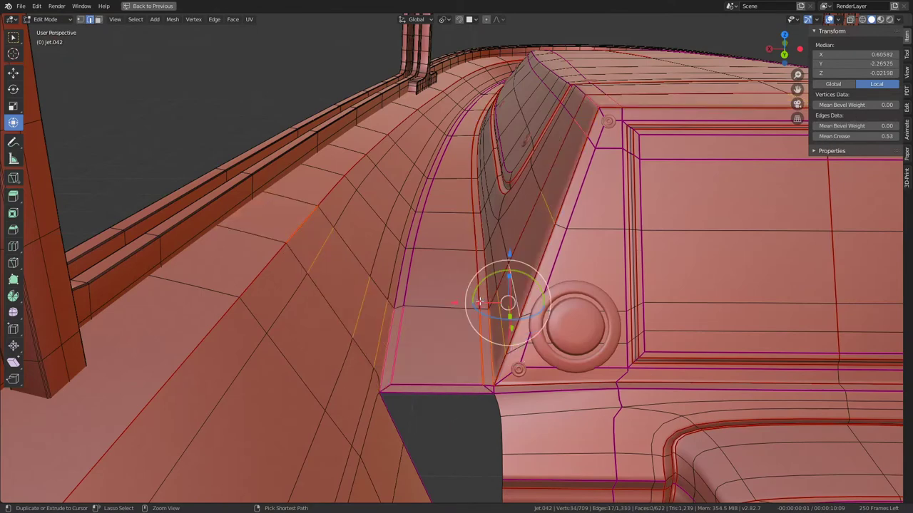
key(Tab)
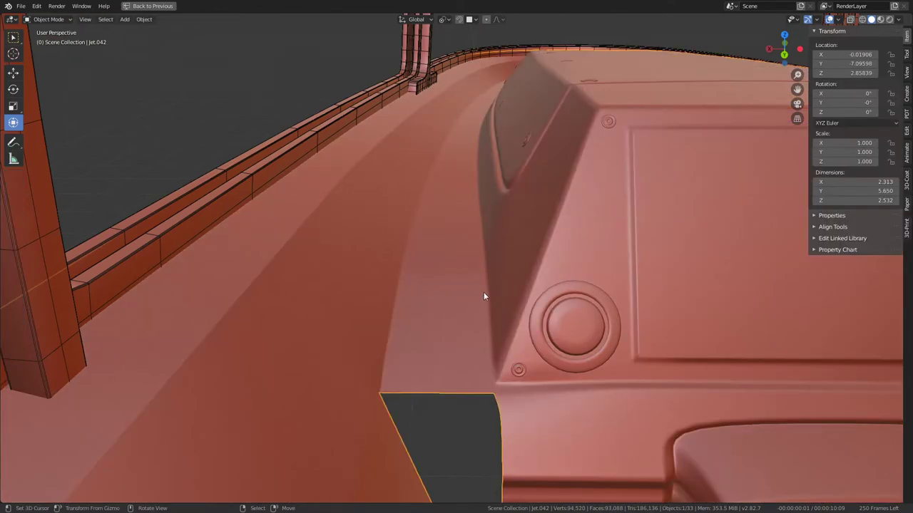
Enter Edit Mode on the cockpit mesh facing the console and bring up the Shift+A add-mesh list
mouse_move(484, 288)
middle_down()
mouse_move(521, 244)
mouse_move(532, 251)
mouse_move(452, 268)
mouse_move(525, 267)
mouse_move(526, 283)
mouse_move(552, 287)
mouse_move(500, 251)
middle_up()
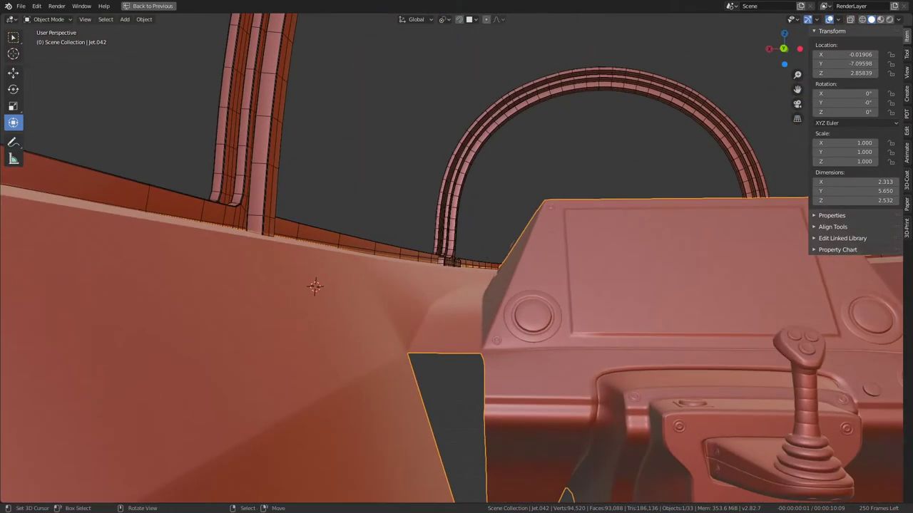
right_click(527, 265)
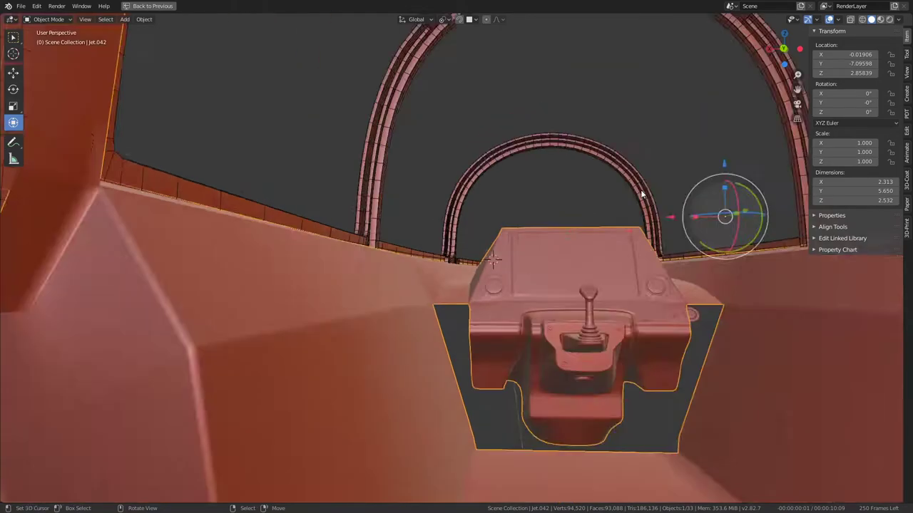
mouse_move(526, 265)
middle_down()
mouse_move(473, 219)
mouse_move(428, 253)
mouse_move(551, 302)
mouse_move(556, 253)
mouse_move(535, 307)
mouse_move(513, 285)
mouse_move(482, 278)
middle_up()
key(Tab)
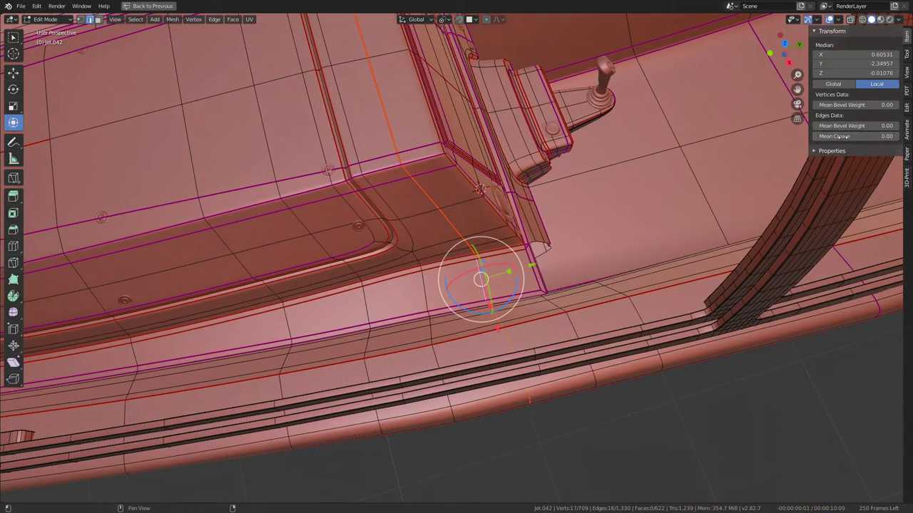
middle_drag(376, 200, 428, 242)
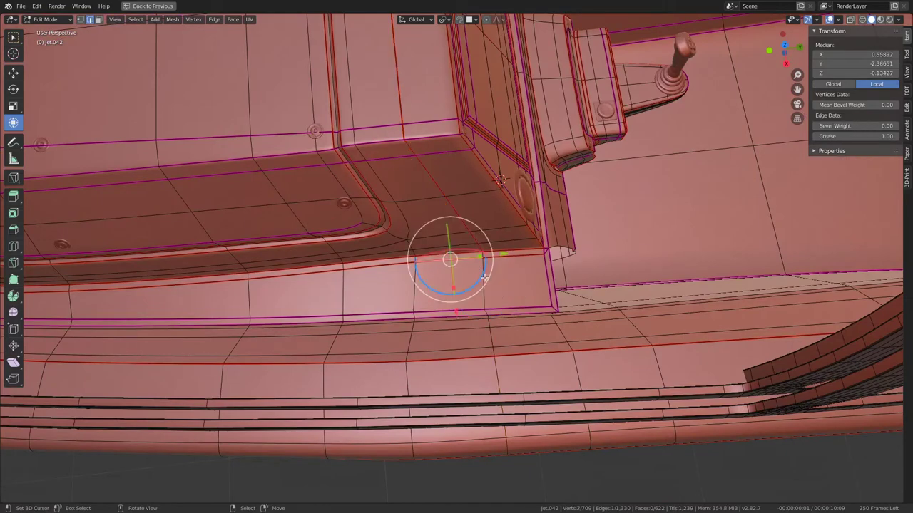
key(shift+a)
key(Escape)
middle_drag(493, 278, 465, 172)
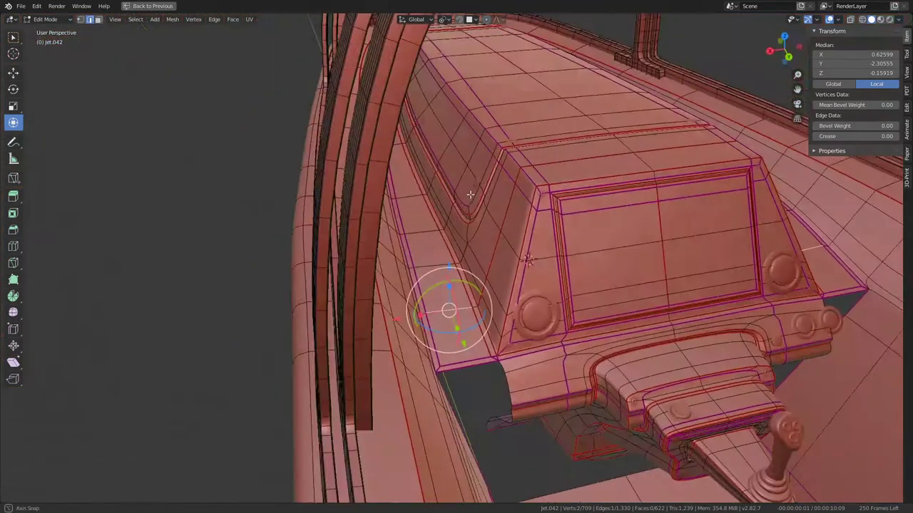
key(shift+a)
Add a cube at the 3D cursor, start shrinking it and frame the view on it
click(454, 179)
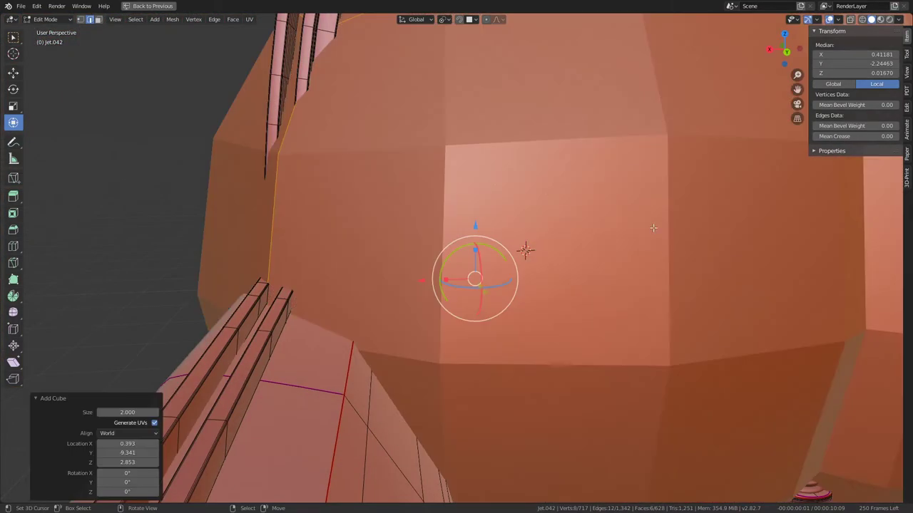
key(Tab)
key(Tab)
key(s)
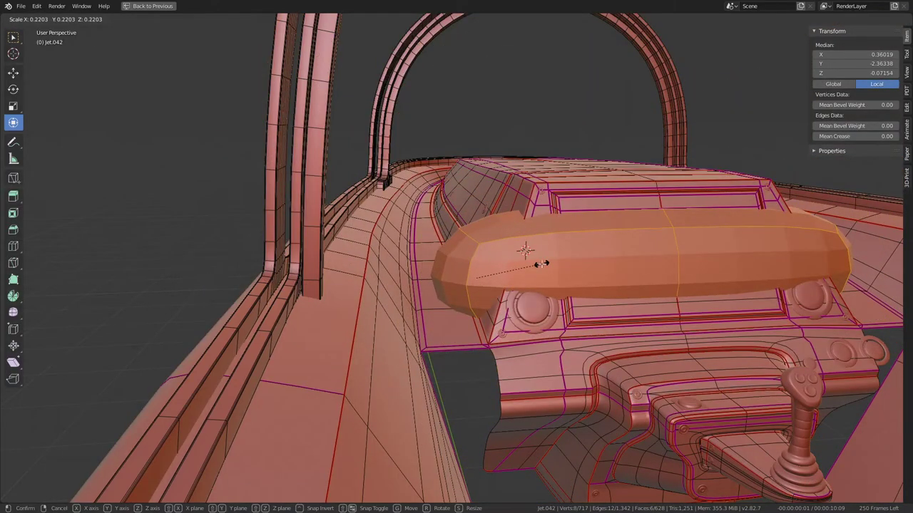
key(Escape)
key(ctrl+space)
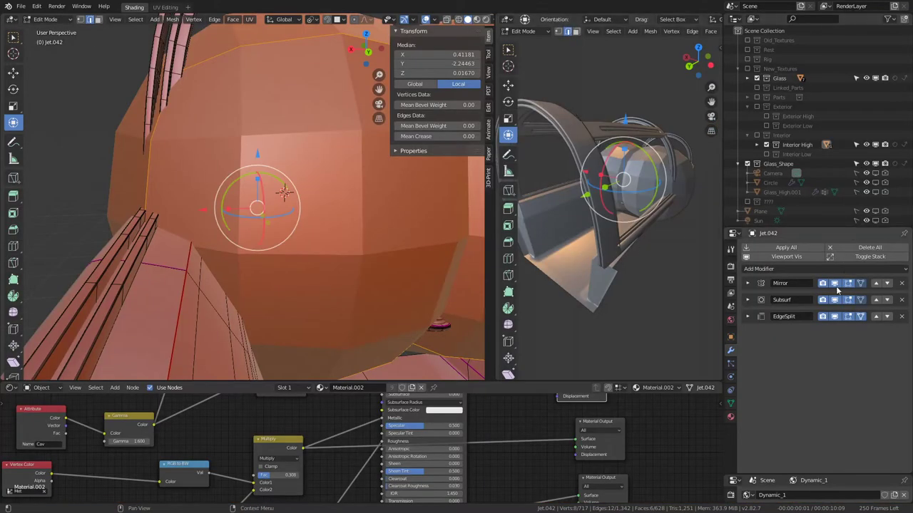
key(s)
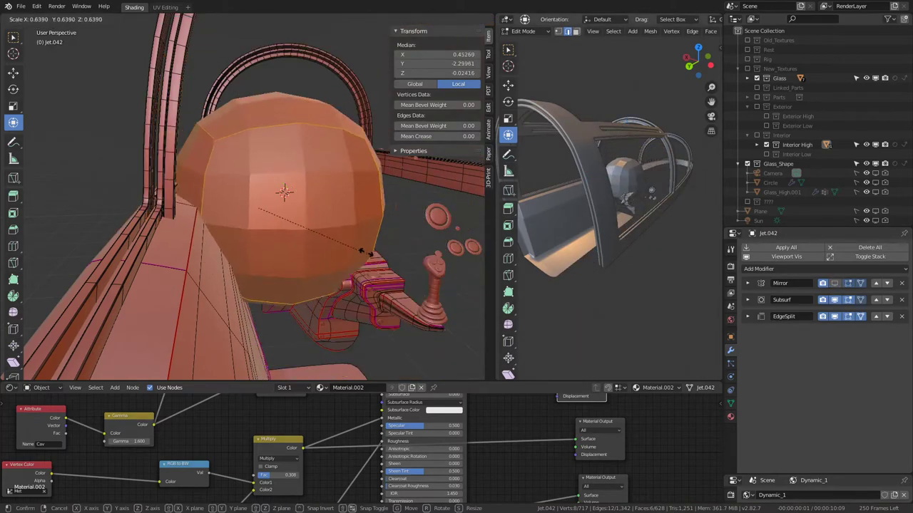
key(Return)
key(KP_Decimal)
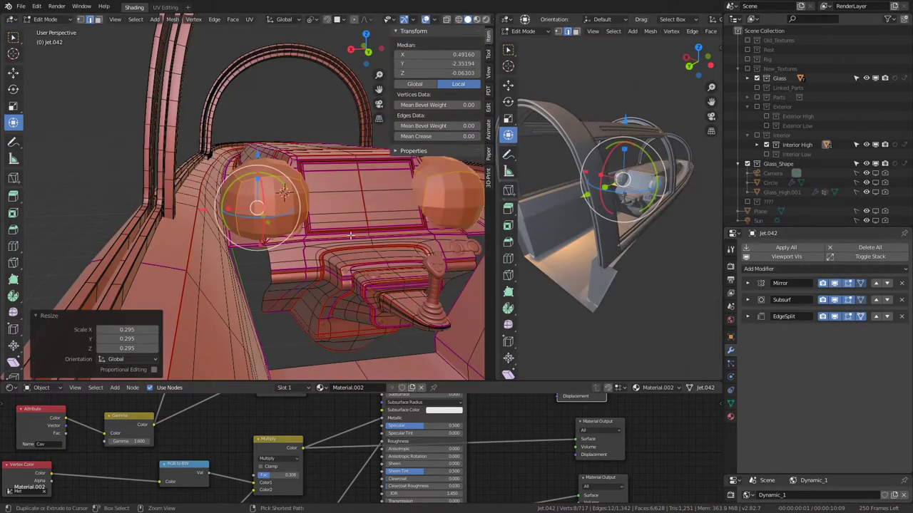
key(ctrl+space)
Give the block full edge crease, scale it to 0.469, and check it from front, side and back
drag(839, 138, 877, 136)
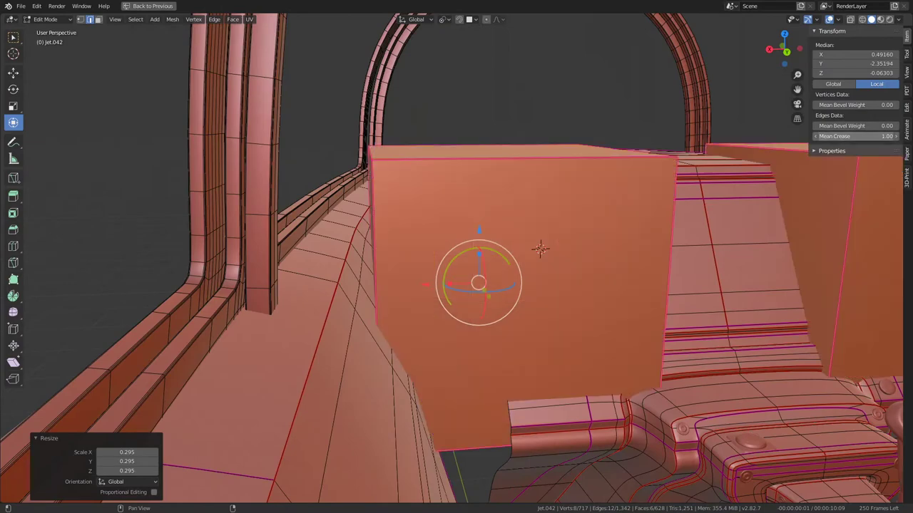
key(s)
click(621, 237)
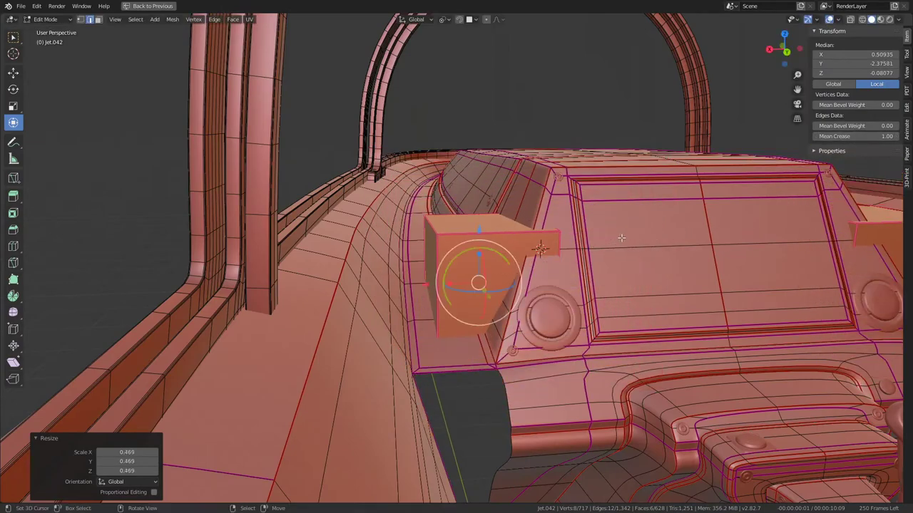
key(KP_1)
key(KP_3)
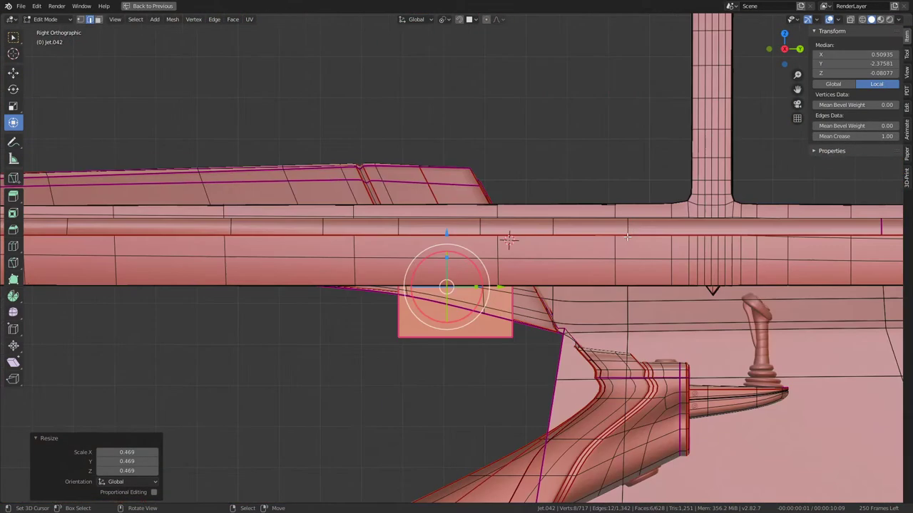
key(ctrl+KP_1)
scroll(627, 237, up, 1)
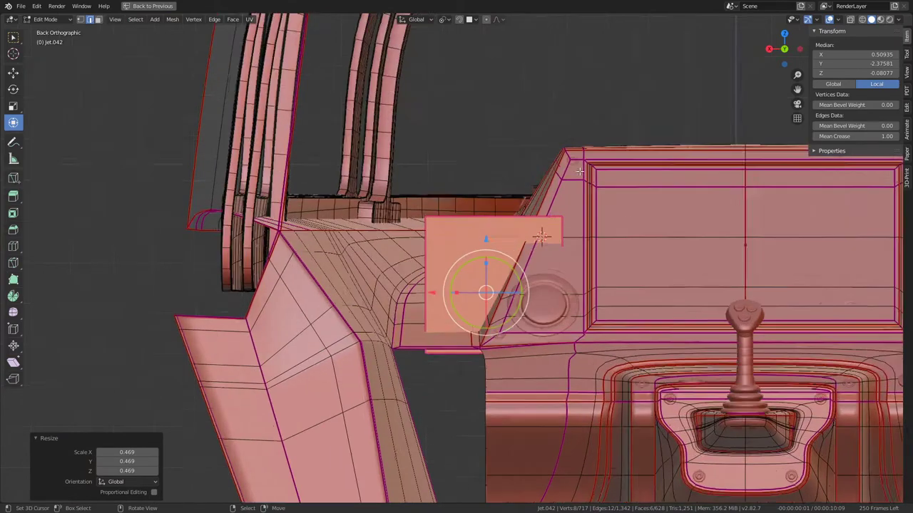
scroll(627, 237, up, 1)
Move the block beside the console and select the top edge of its square
key(Tab)
key(Tab)
key(g)
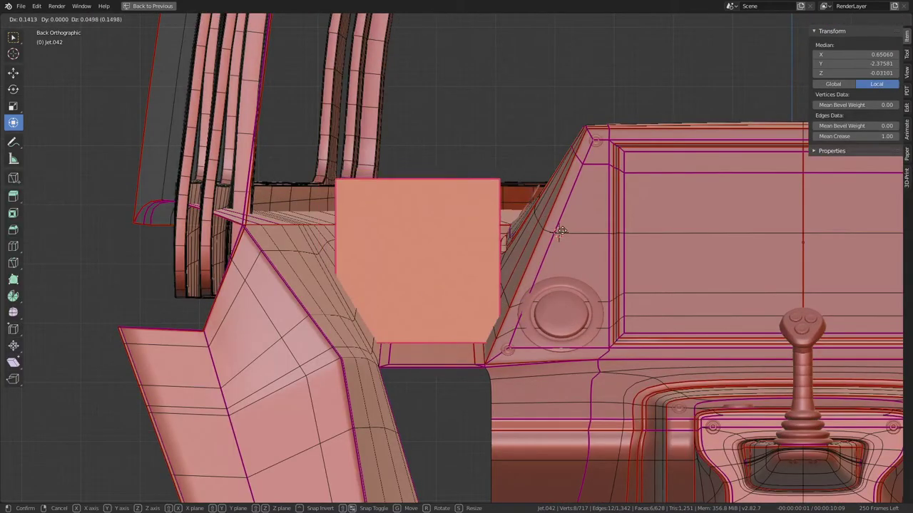
click(563, 236)
key(KP_7)
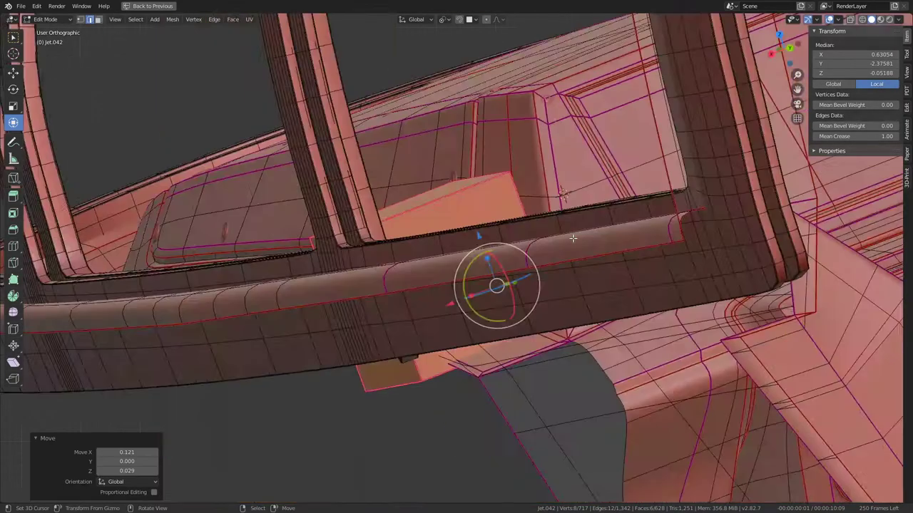
key(Tab)
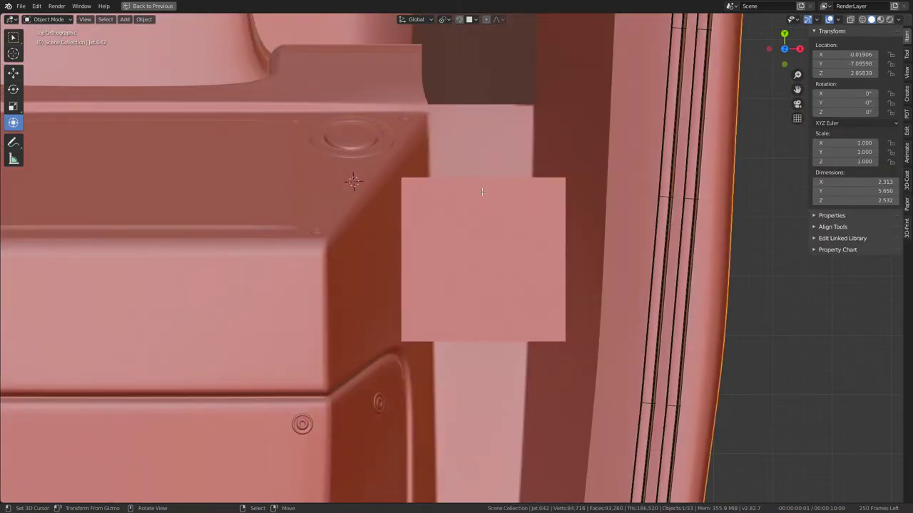
key(Tab)
click(483, 178)
Slide the square's top edge down to chamfer the block
key(g)
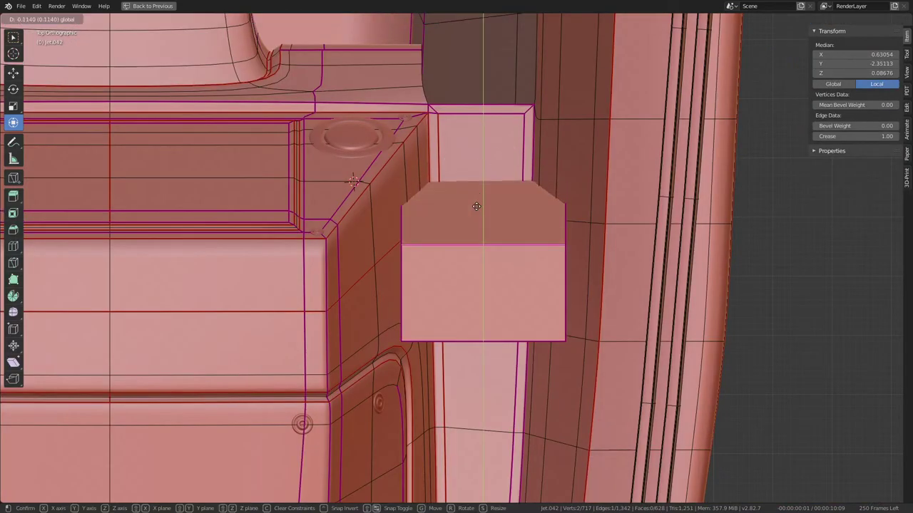
click(478, 214)
key(Tab)
key(Tab)
mouse_move(498, 251)
middle_down()
mouse_move(278, 139)
mouse_move(407, 175)
middle_up()
Select both top edges of the block and lower them
shift+click(408, 180)
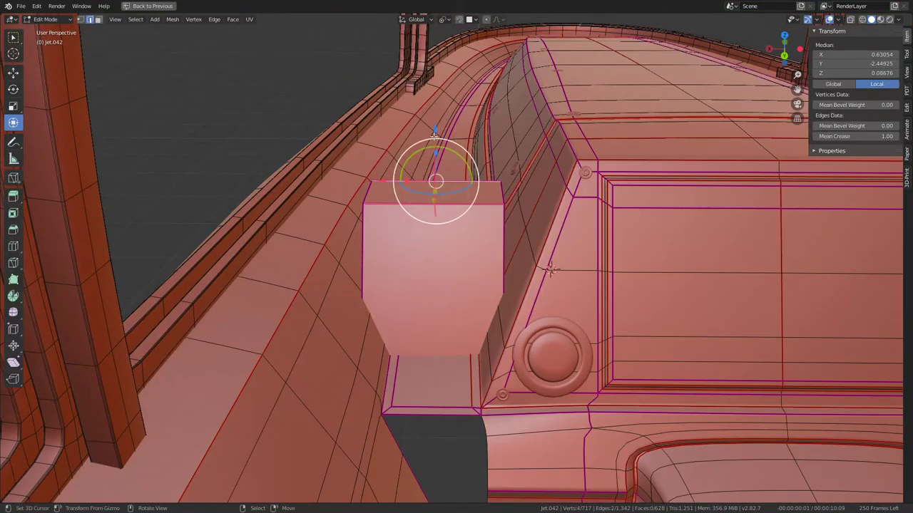
key(g)
key(Escape)
key(g)
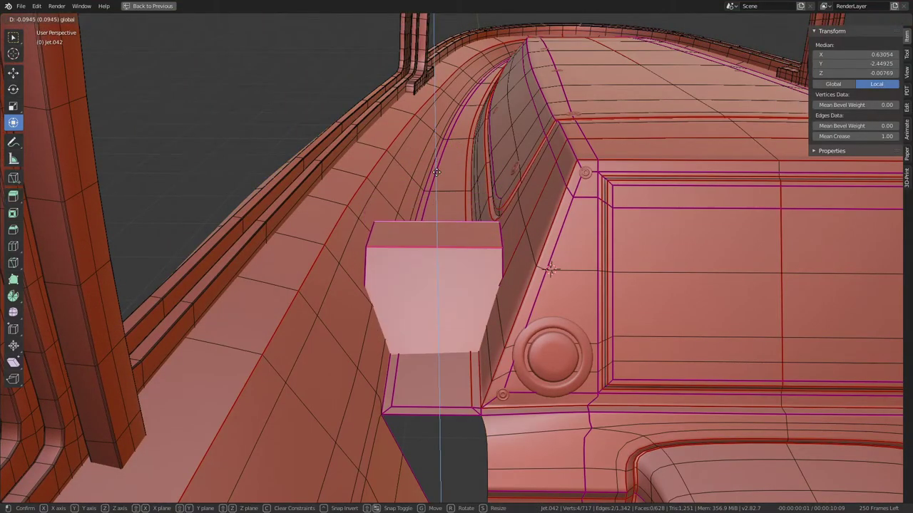
click(537, 187)
key(Tab)
Select the whole connected block and move it up toward the console
mouse_move(538, 186)
middle_down()
mouse_move(365, 212)
mouse_move(261, 208)
mouse_move(126, 187)
mouse_move(91, 171)
mouse_move(210, 254)
mouse_move(278, 244)
middle_up()
key(KP_7)
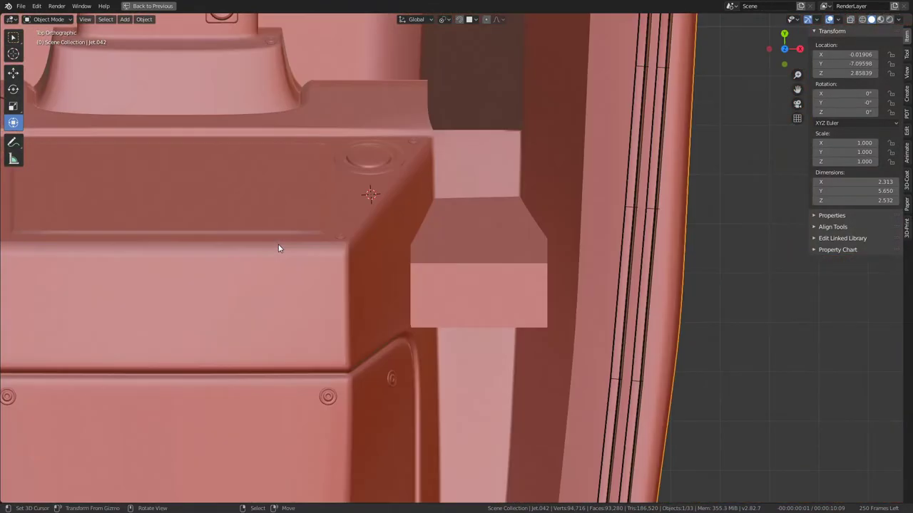
key(Tab)
shift+click(456, 236)
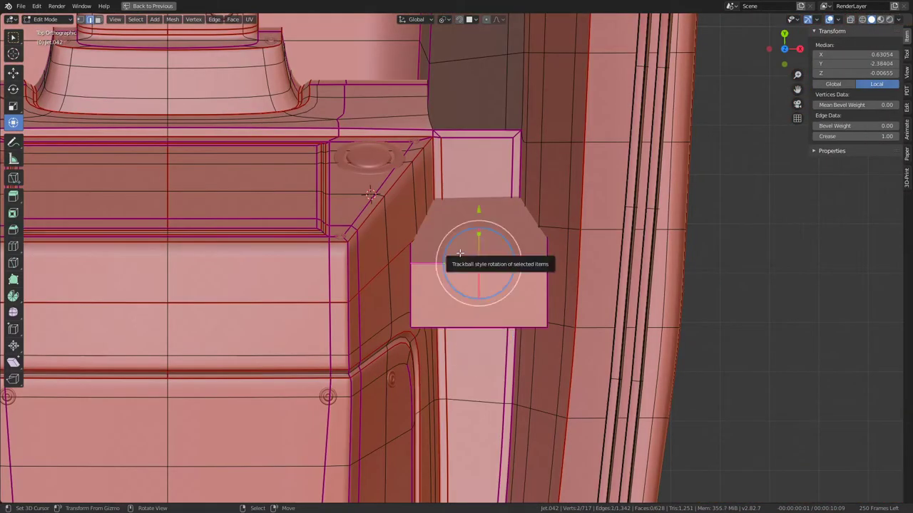
key(ctrl+l)
drag(478, 210, 479, 163)
Shift the block's lower face and right edge along X to widen it to the right
click(437, 239)
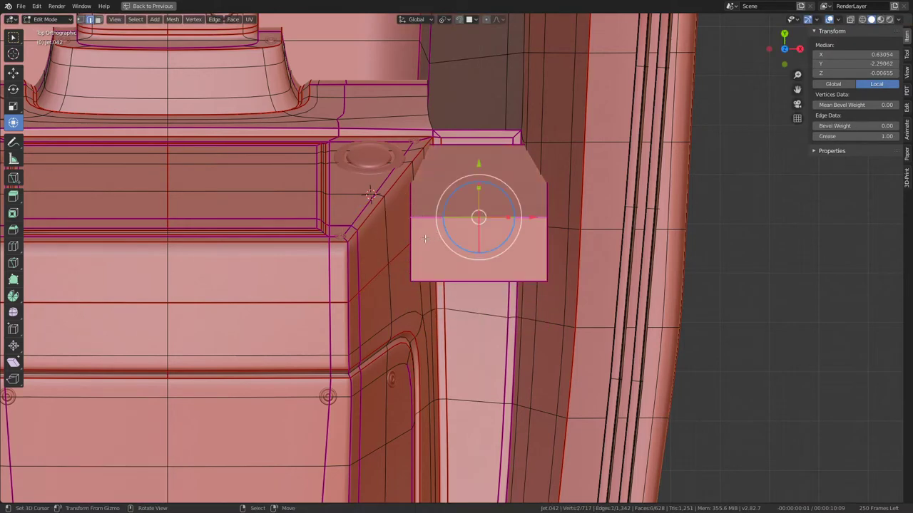
key(g)
key(x)
click(432, 247)
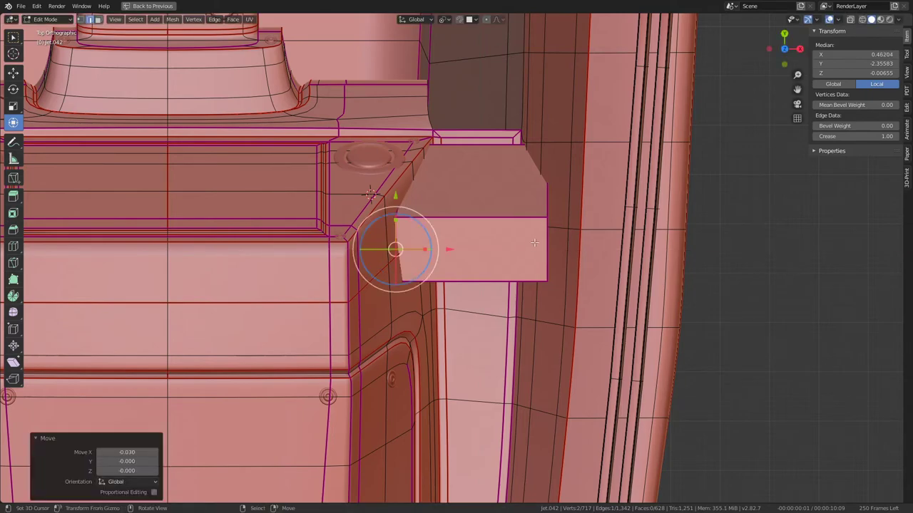
click(549, 241)
key(g)
key(x)
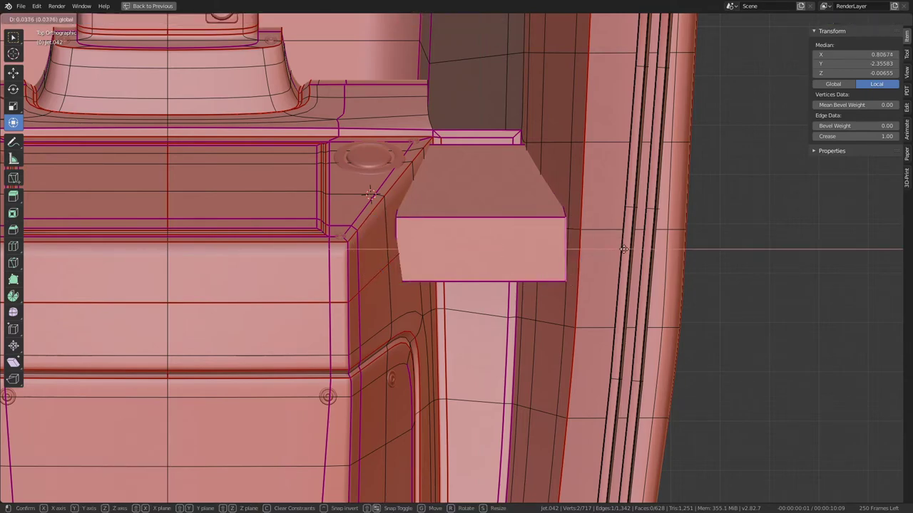
click(641, 249)
scroll(641, 249, down, 3)
Shift the selected edge along X so the block meets the console
mouse_move(534, 244)
middle_down()
mouse_move(373, 269)
mouse_move(537, 180)
mouse_move(491, 139)
mouse_move(495, 132)
mouse_move(403, 232)
middle_up()
key(Tab)
scroll(507, 126, up, 4)
scroll(513, 156, up, 4)
key(Tab)
drag(280, 256, 266, 260)
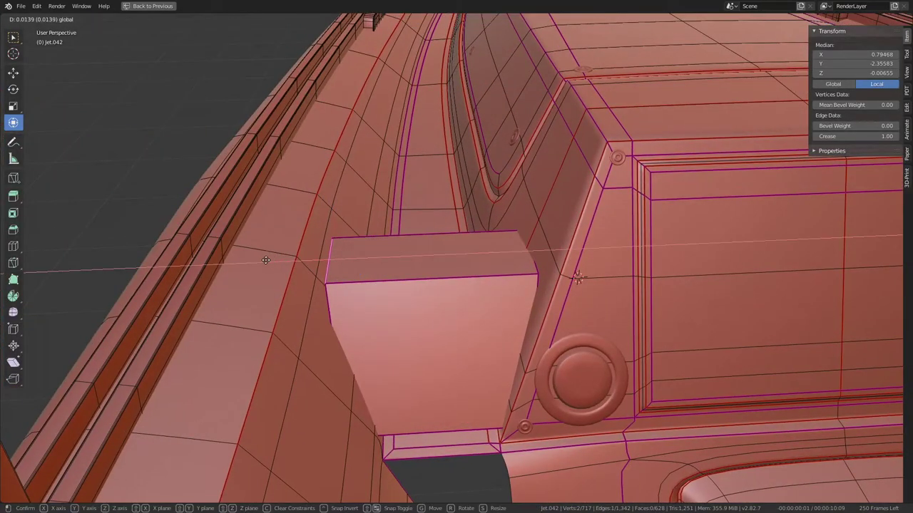
click(261, 255)
key(Tab)
Reveal hidden mesh parts, select the face strip beneath the block, and view through the camera
mouse_move(261, 256)
middle_down()
mouse_move(445, 221)
mouse_move(400, 197)
mouse_move(320, 233)
mouse_move(427, 197)
mouse_move(276, 64)
middle_up()
key(Tab)
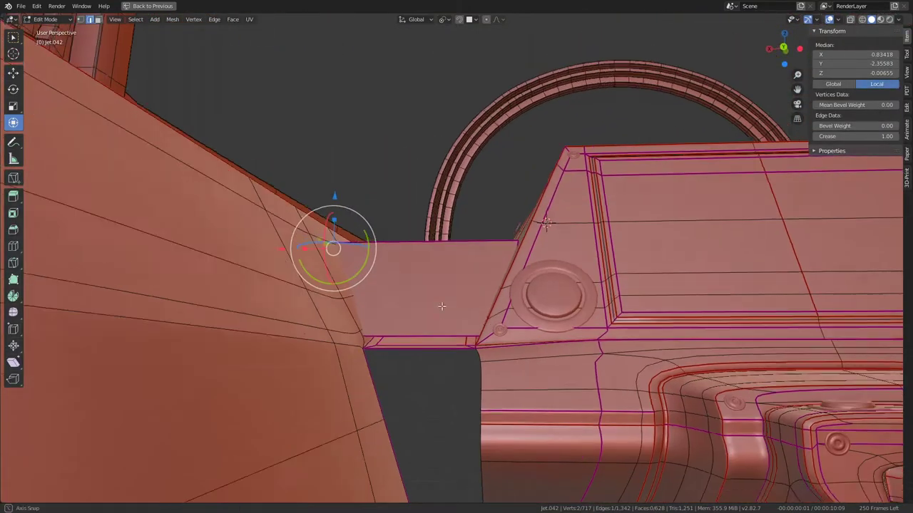
key(alt+h)
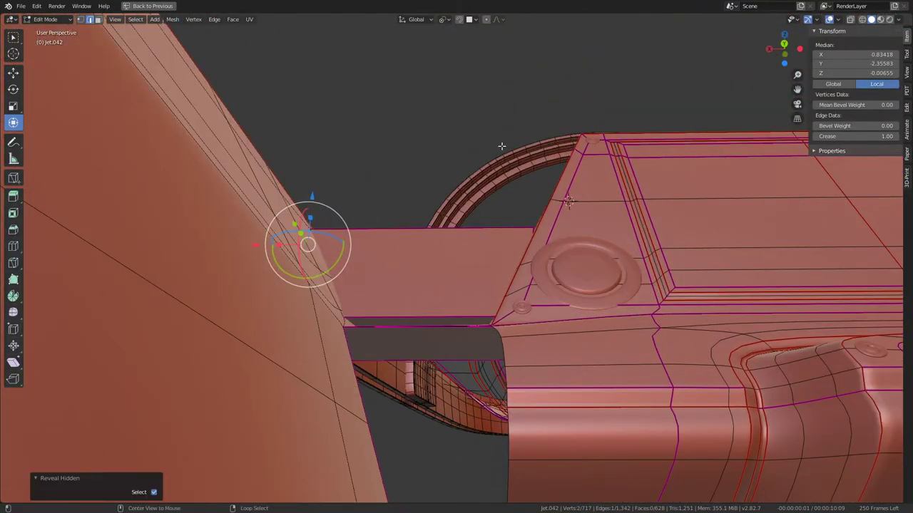
click(98, 20)
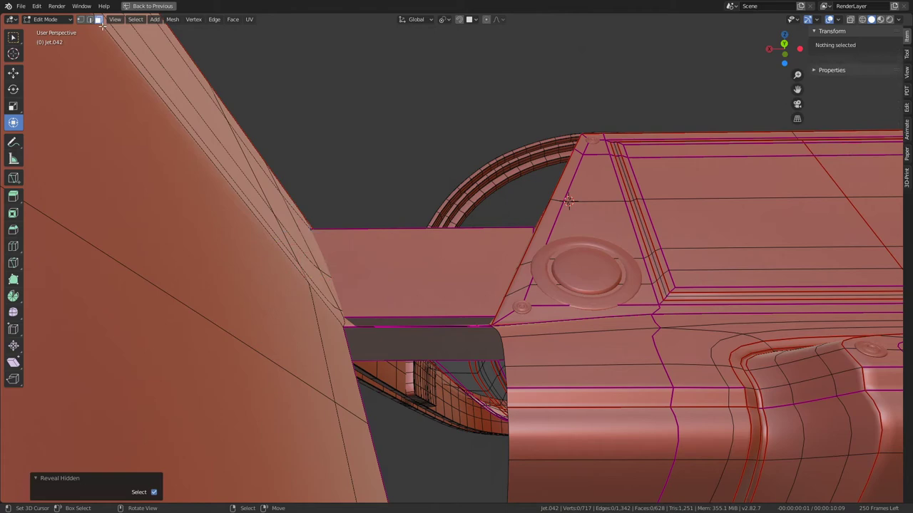
click(452, 318)
key(Tab)
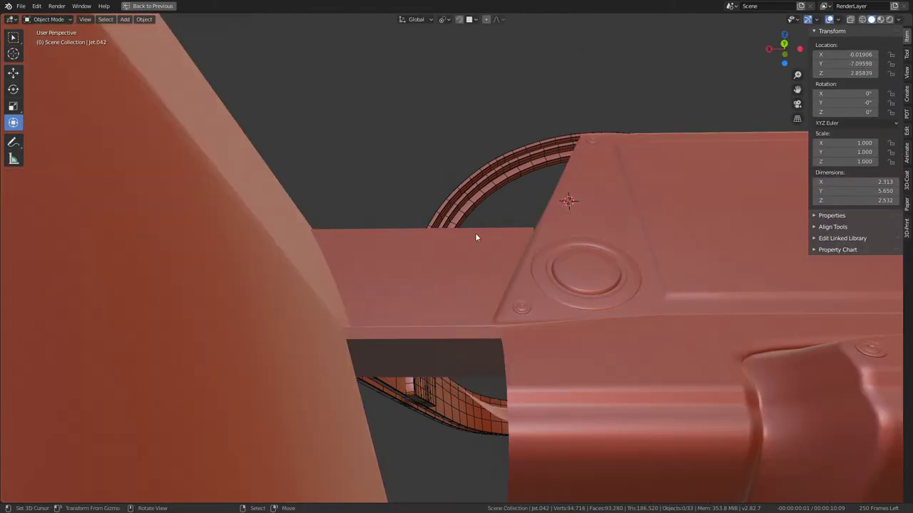
key(KP_Decimal)
key(KP_0)
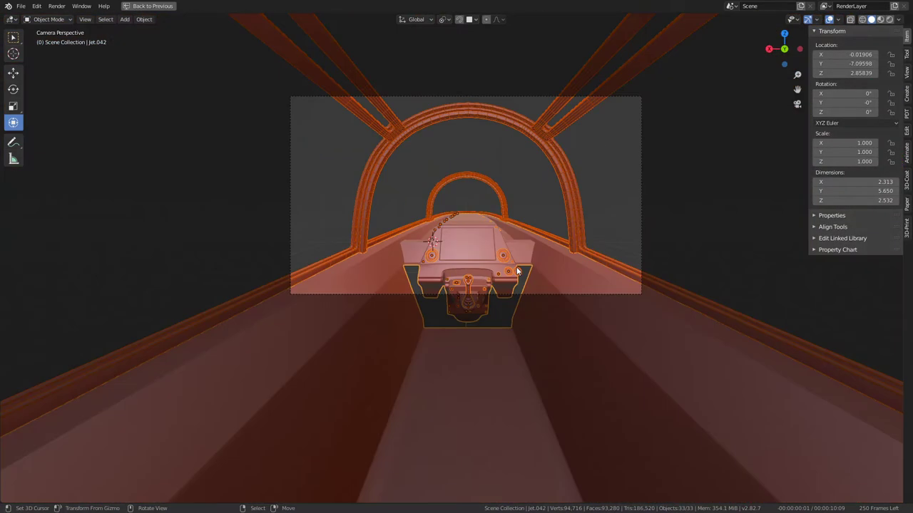
scroll(510, 257, up, 7)
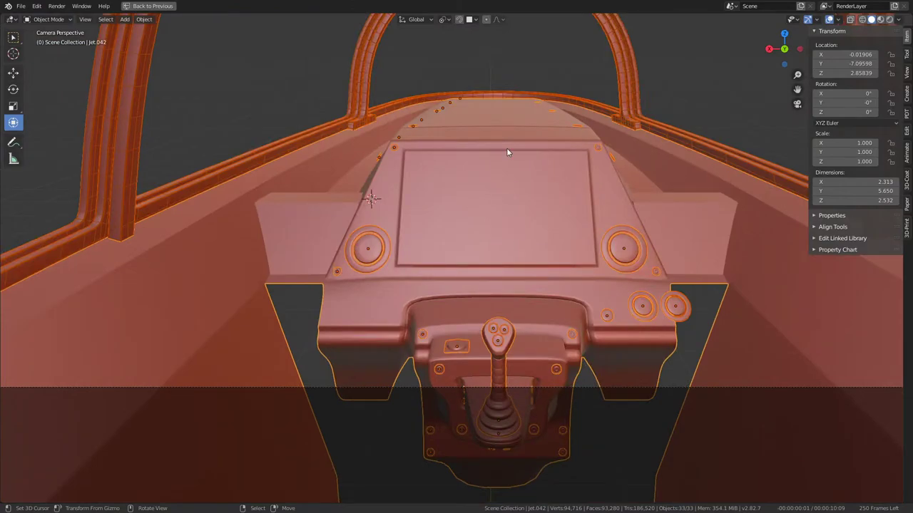
Move the Circle.035 fastener down into place on the dashboard
scroll(477, 220, up, 8)
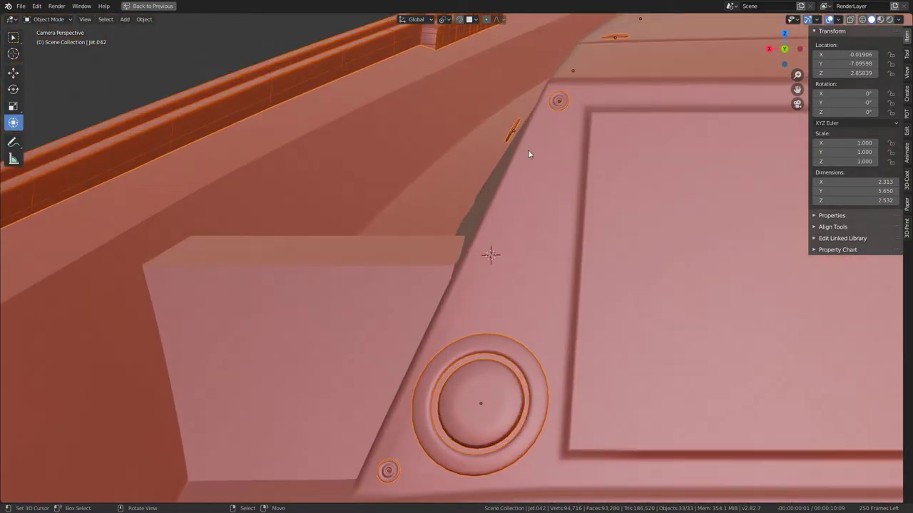
click(512, 130)
scroll(495, 146, down, 5)
mouse_move(494, 146)
middle_down()
mouse_move(580, 136)
mouse_move(575, 169)
middle_up()
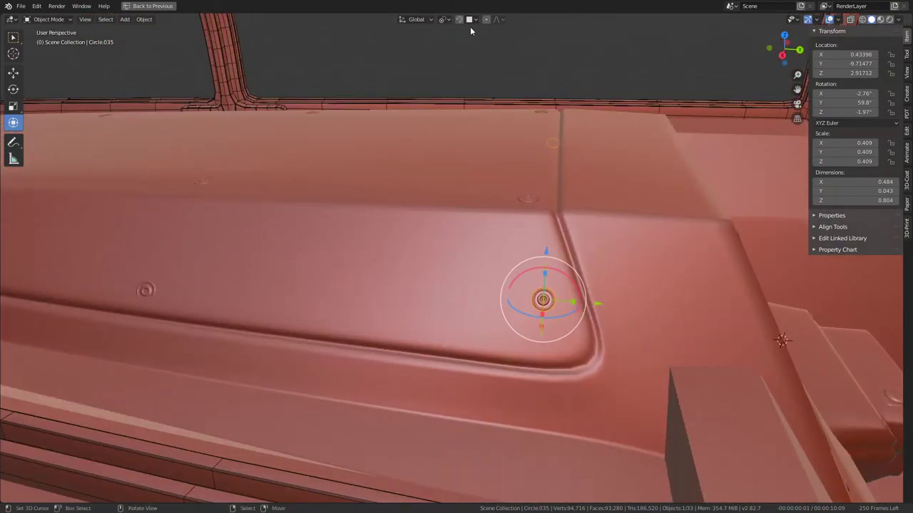
key(g)
click(575, 271)
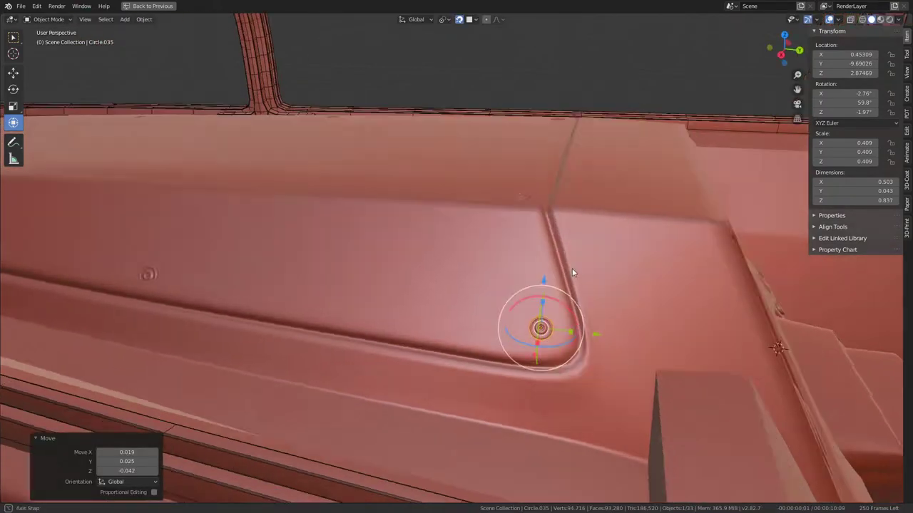
Nudge the Circle.011 fastener, view through the camera, and select the Jet.042 mesh
mouse_move(575, 271)
middle_down()
mouse_move(515, 251)
mouse_move(562, 288)
mouse_move(437, 285)
middle_up()
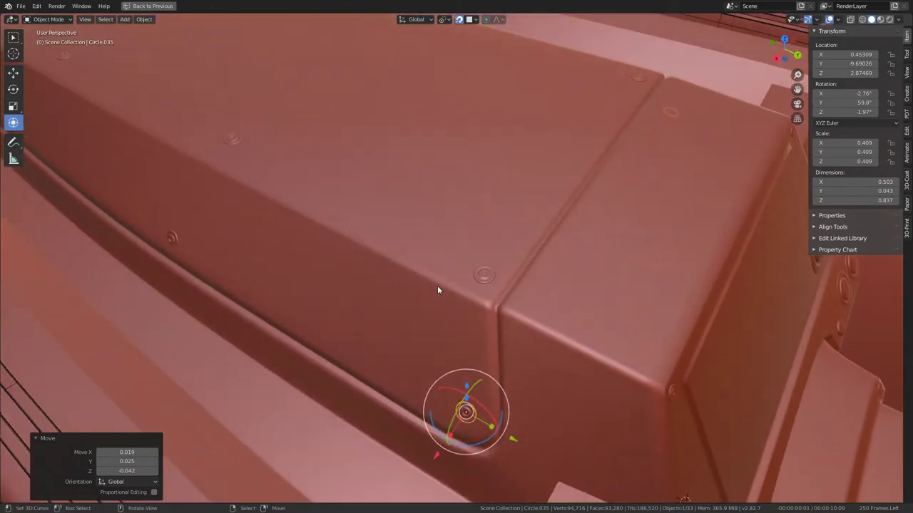
click(481, 276)
drag(482, 276, 485, 284)
key(KP_0)
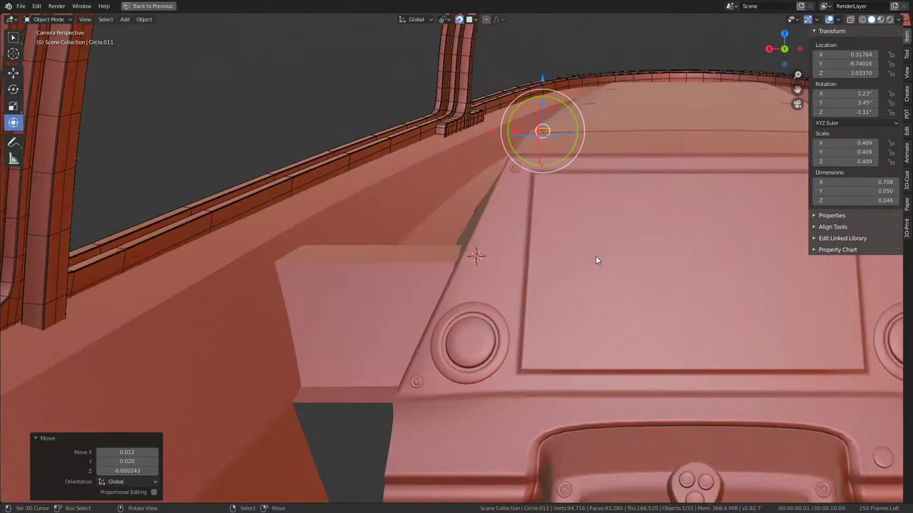
click(433, 271)
scroll(437, 270, up, 5)
key(Tab)
click(457, 252)
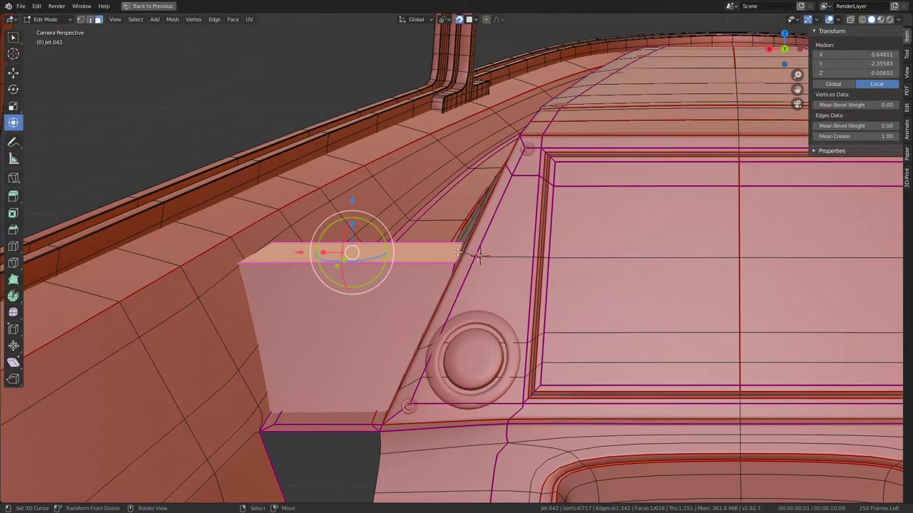
scroll(444, 257, up, 3)
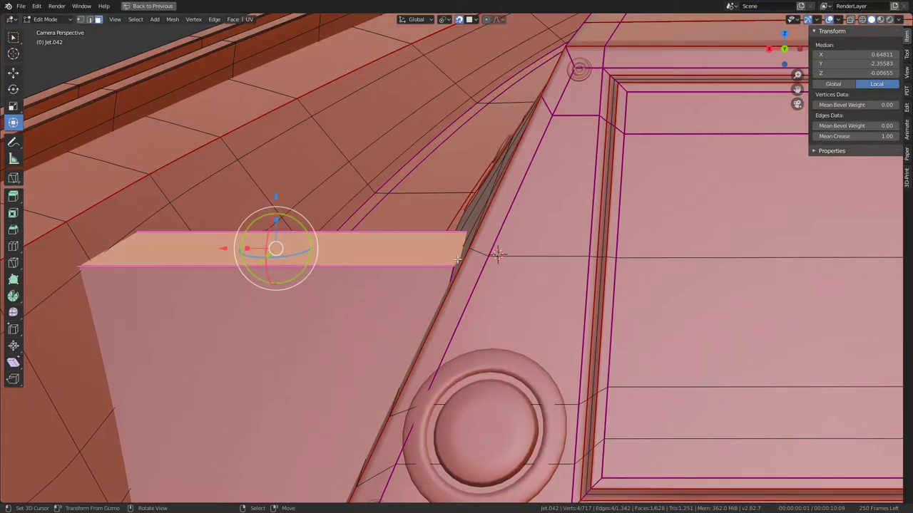
scroll(497, 254, down, 3)
scroll(492, 257, up, 1)
scroll(485, 257, down, 1)
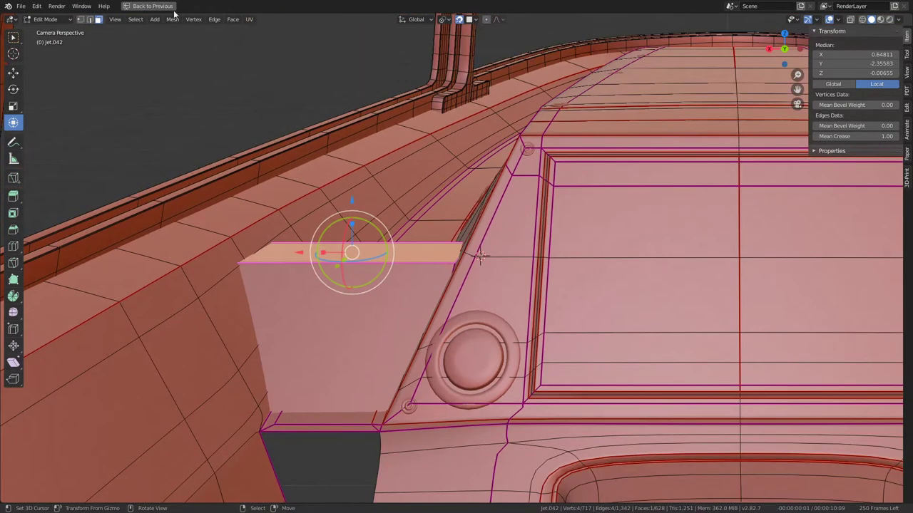
click(90, 19)
click(454, 260)
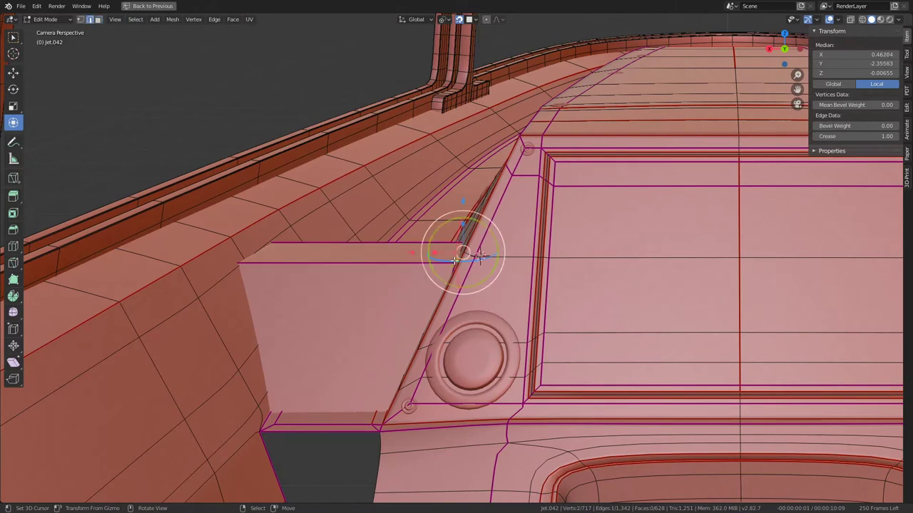
key(ctrl+z)
key(ctrl+shift+z)
key(ctrl+z)
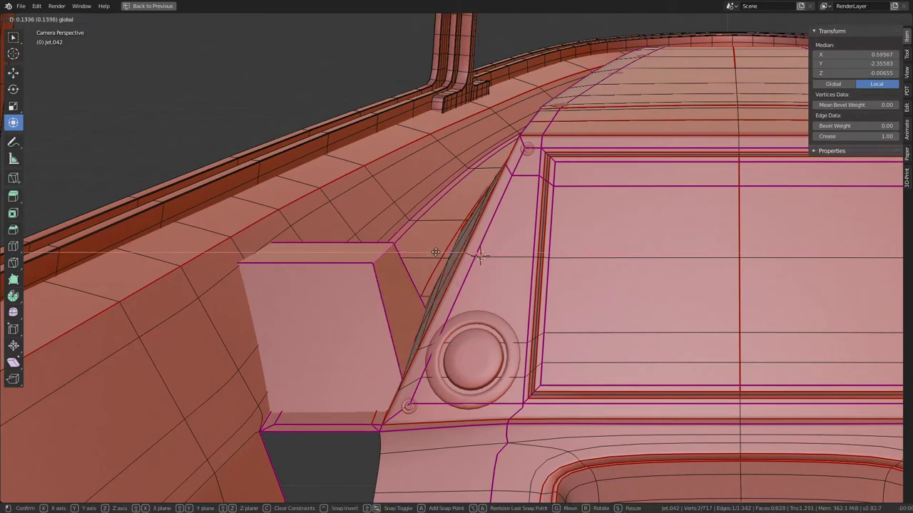
key(ctrl+shift+z)
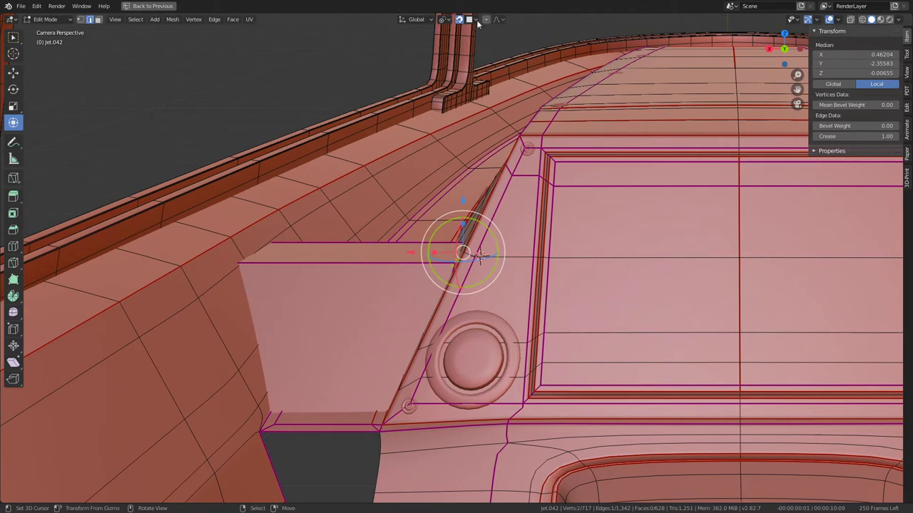
key(Tab)
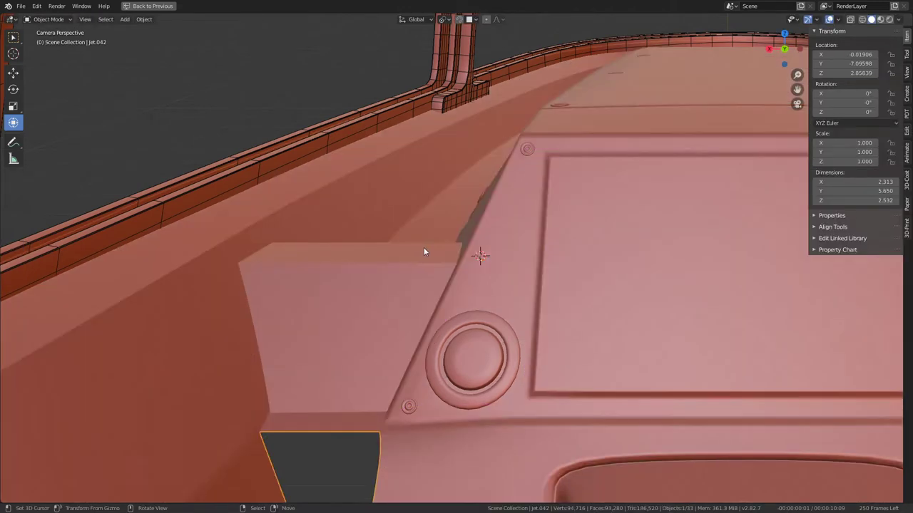
key(Home)
scroll(350, 285, up, 5)
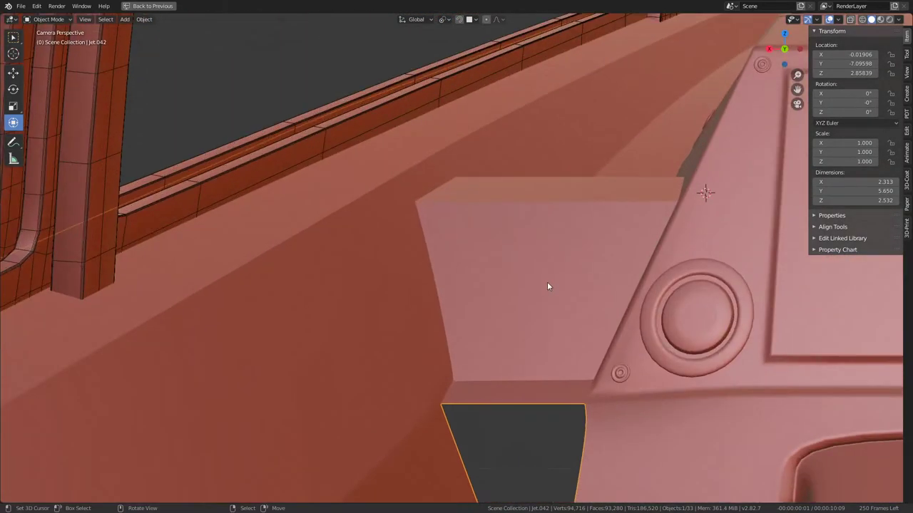
key(Tab)
scroll(546, 211, up, 2)
scroll(546, 218, up, 2)
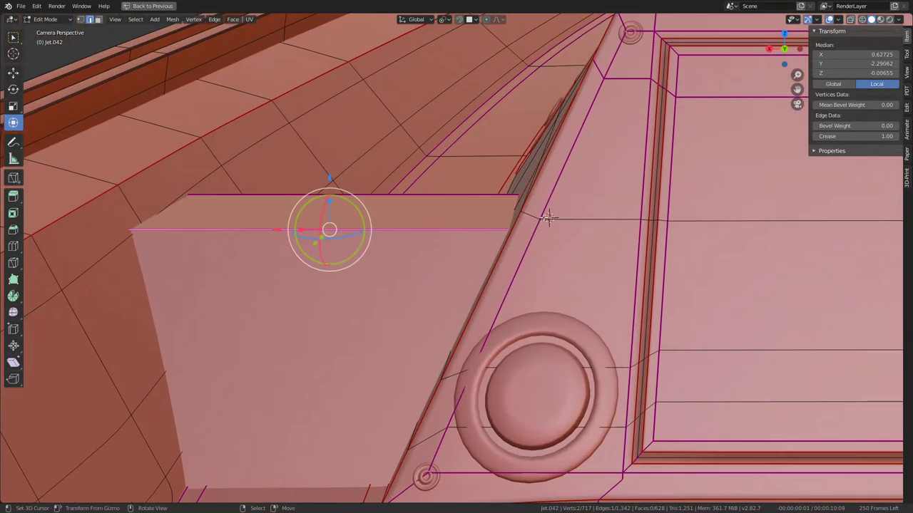
key(Home)
key(Tab)
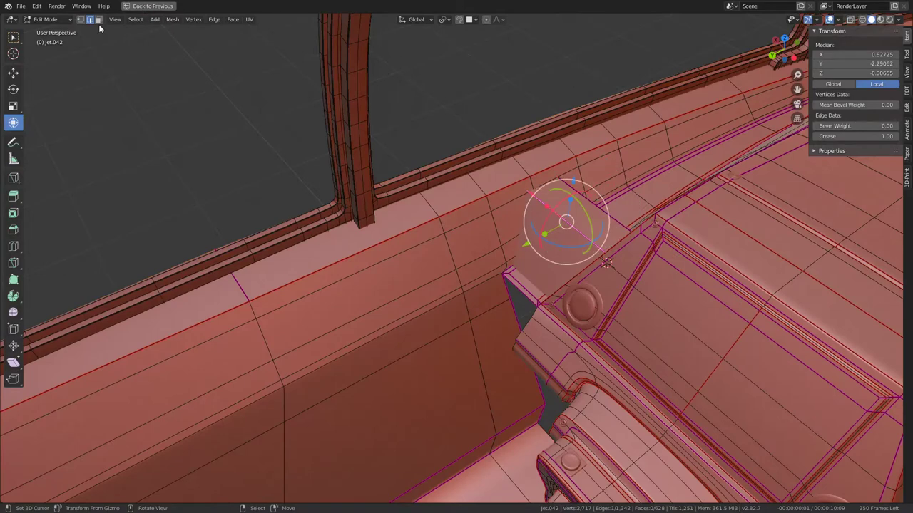
Move the small panel face beside the console along Y
click(99, 21)
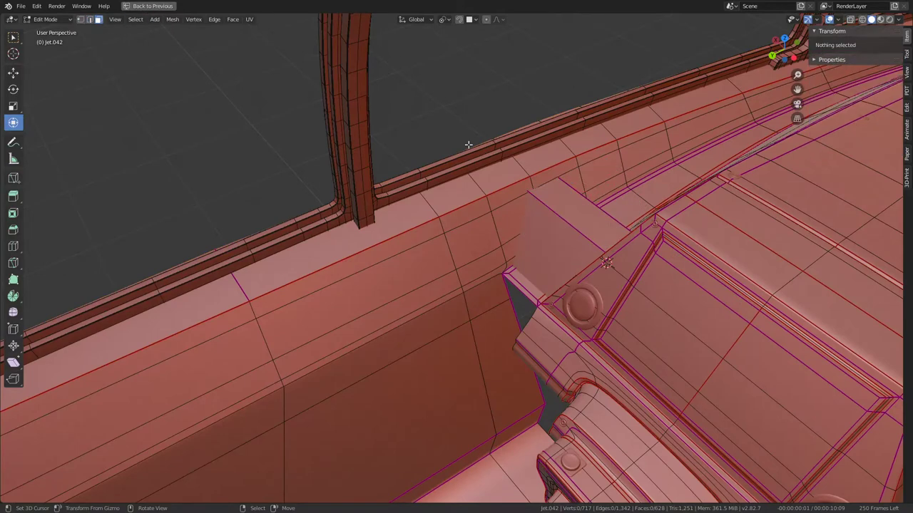
click(540, 254)
key(g)
key(y)
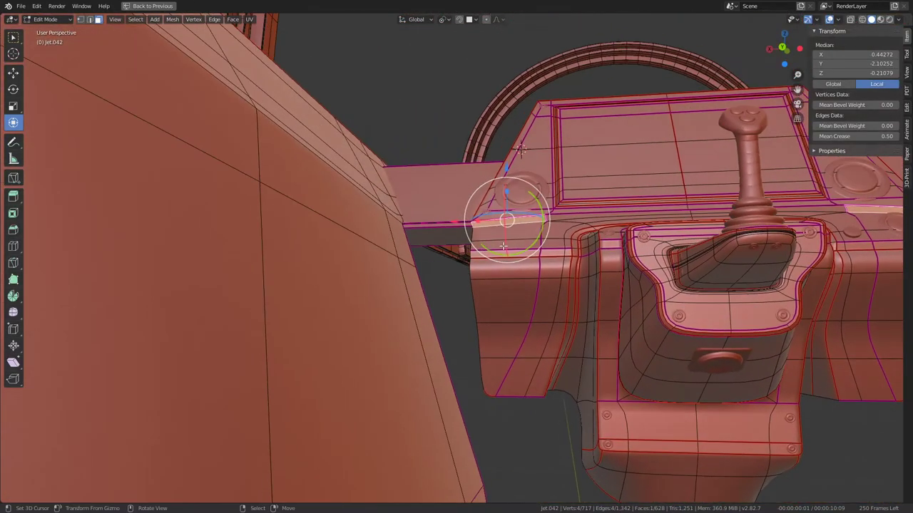
middle_drag(479, 250, 504, 245)
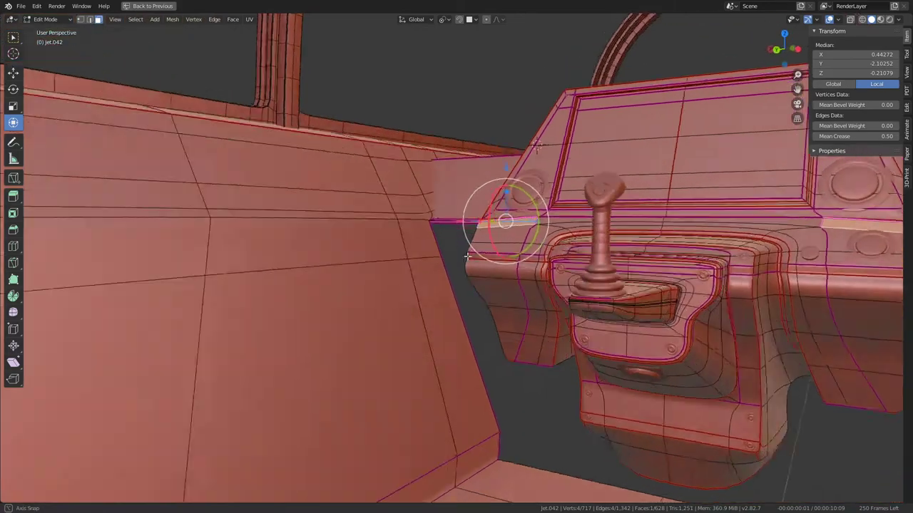
middle_drag(544, 251, 470, 236)
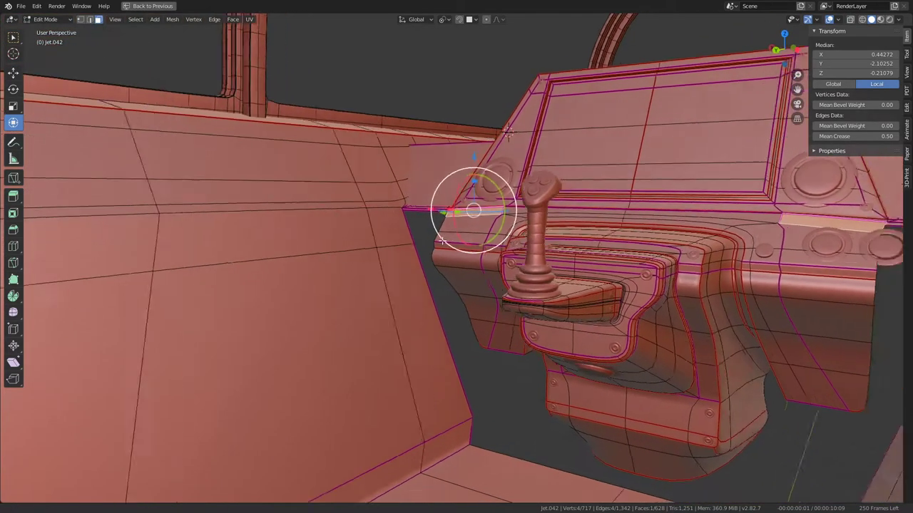
scroll(470, 235, up, 2)
middle_drag(294, 101, 16, 5)
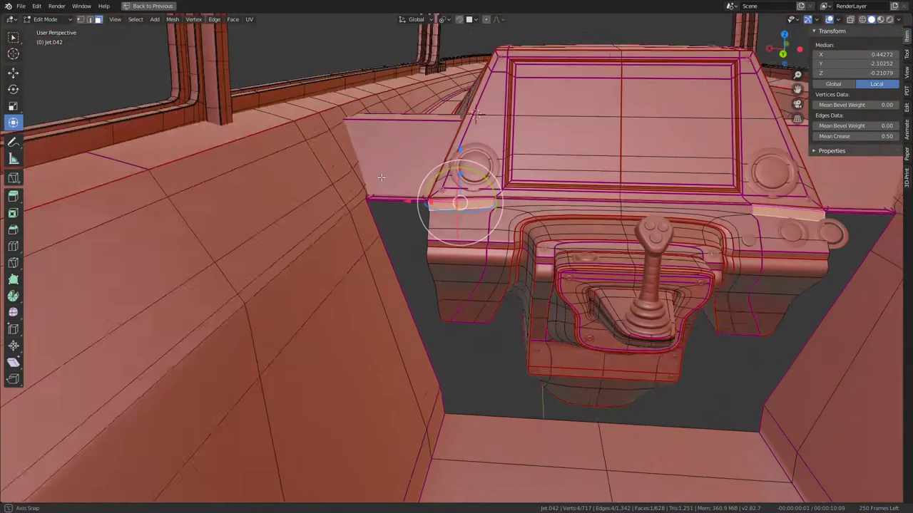
Slide a vertex on the console's lower side up along its edge, then select the panel-corner vertex
key(1)
middle_drag(302, 185, 461, 330)
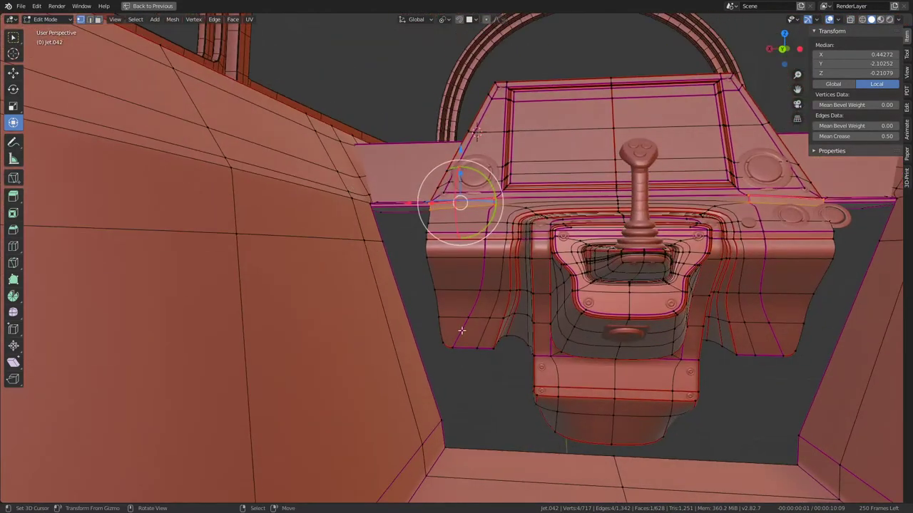
click(478, 347)
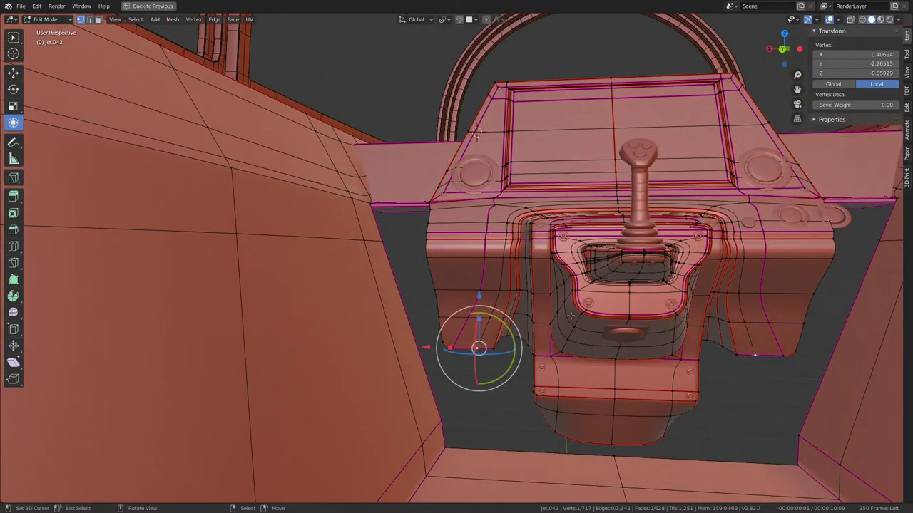
key(g)
key(g)
click(492, 316)
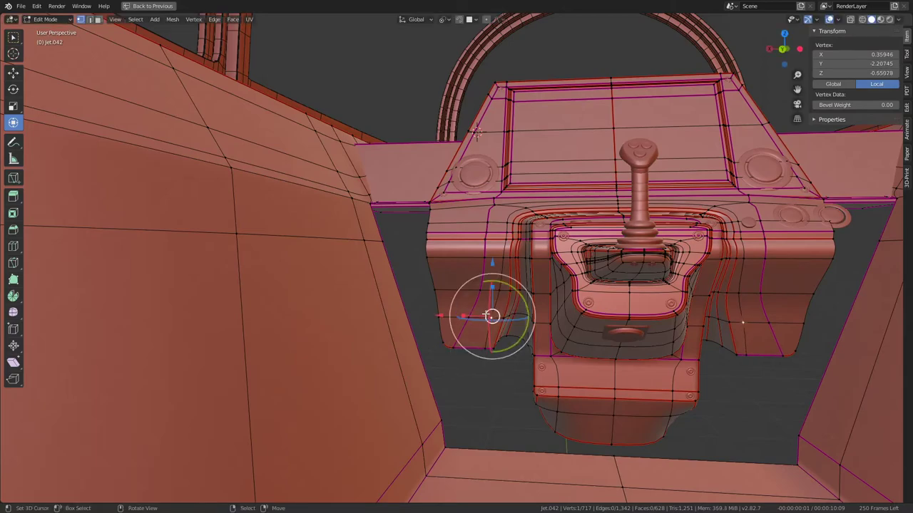
key(g)
key(g)
click(466, 256)
click(428, 204)
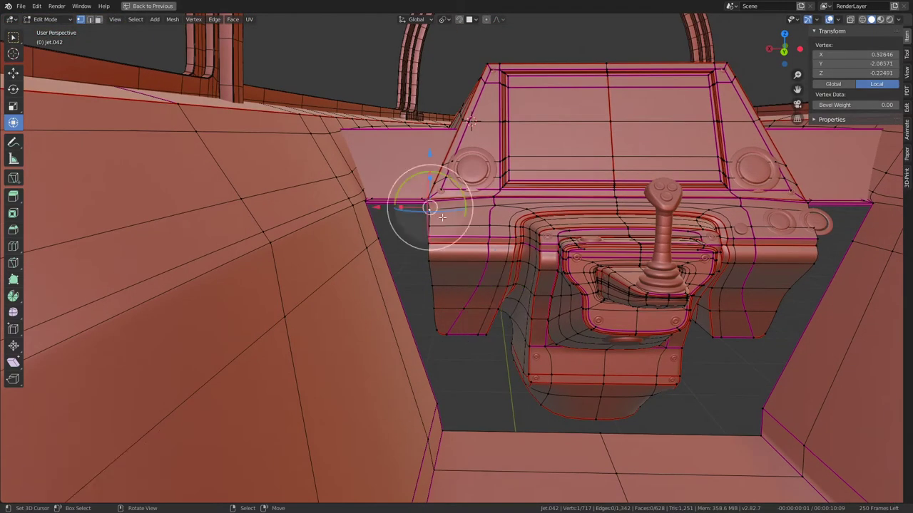
Check the console panel through the camera and in Object Mode shading
key(KP_0)
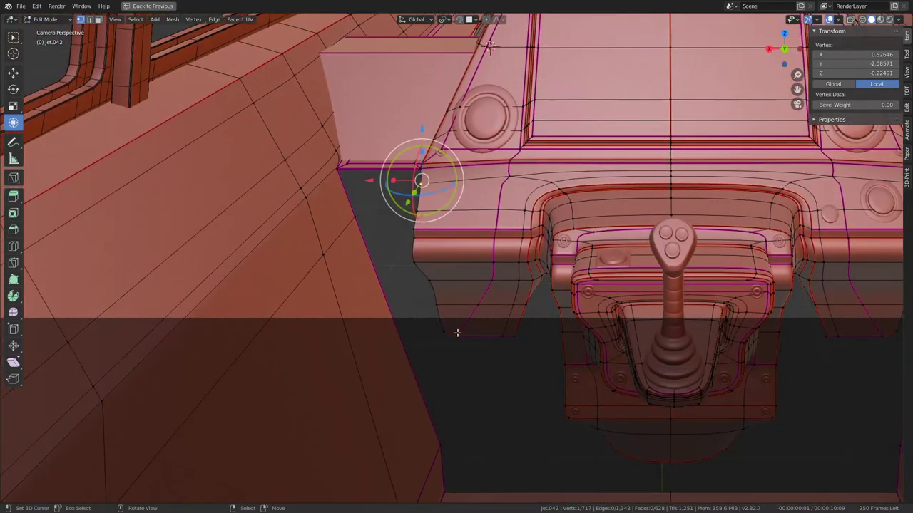
mouse_move(446, 207)
middle_down()
mouse_move(413, 238)
mouse_move(452, 176)
middle_up()
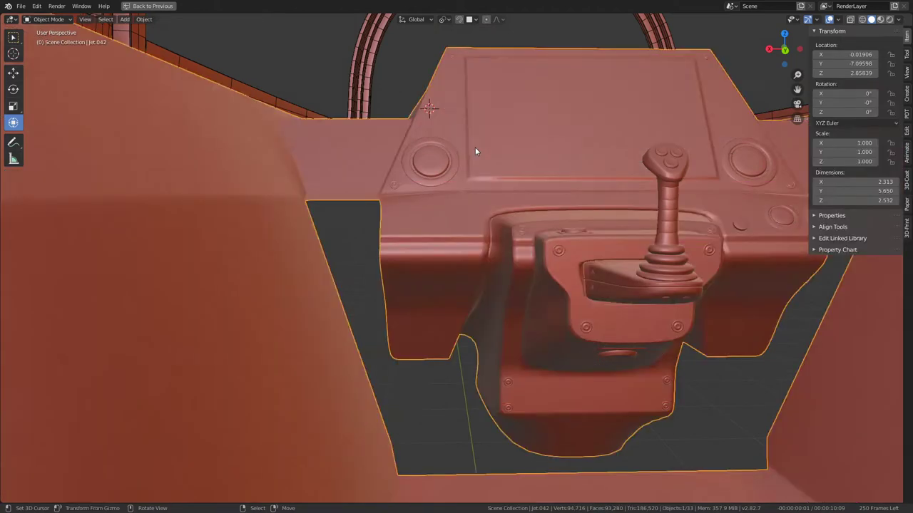
middle_drag(477, 143, 449, 210)
scroll(468, 288, up, 5)
mouse_move(467, 289)
middle_down()
mouse_move(475, 266)
mouse_move(447, 219)
mouse_move(347, 264)
mouse_move(523, 214)
middle_up()
key(Tab)
key(Tab)
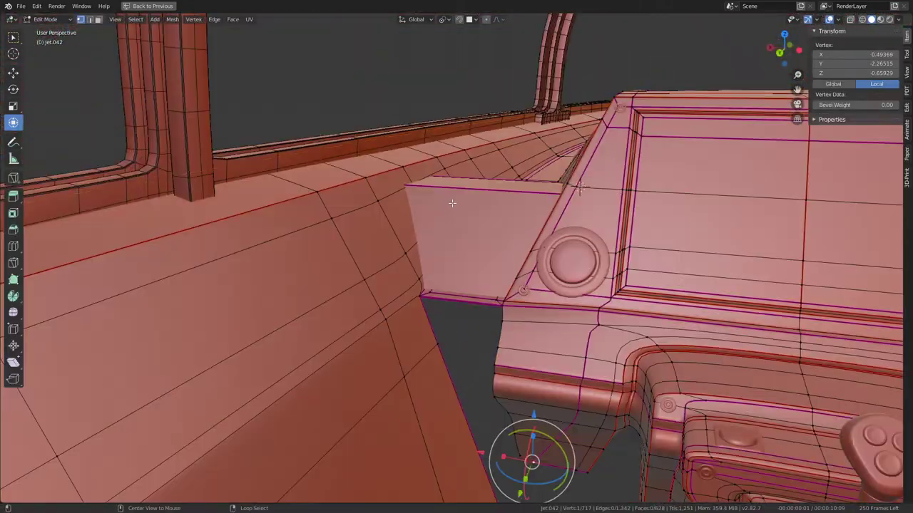
Try a bevel on the panel edge, cancel it to keep the edge sharp, and select a vertex
scroll(524, 214, up, 3)
scroll(523, 214, up, 2)
key(ctrl+e)
click(522, 192)
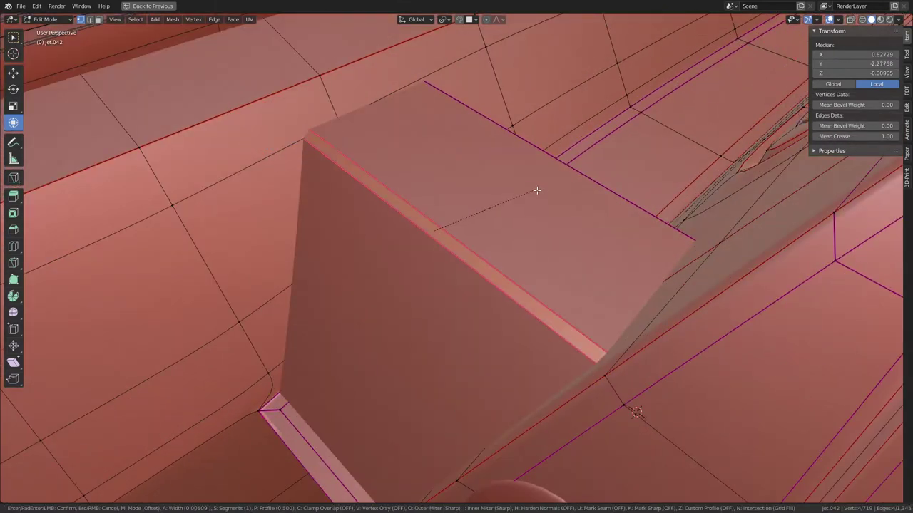
right_click(547, 185)
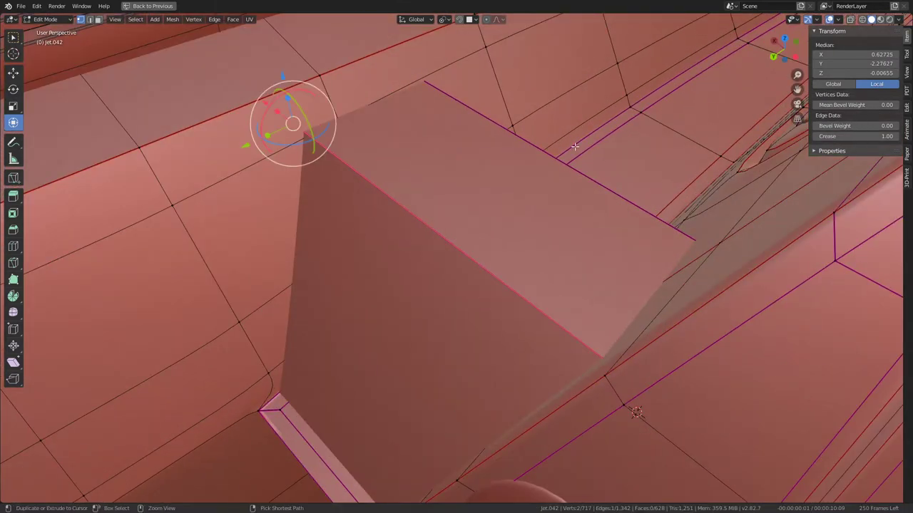
click(801, 146)
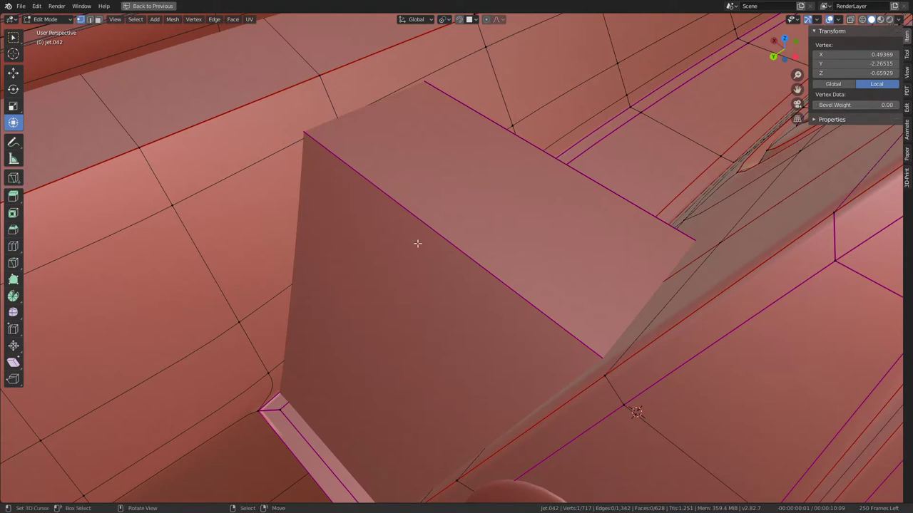
Set the panel's top edge crease to 0 and preview the rounding through the camera
click(90, 19)
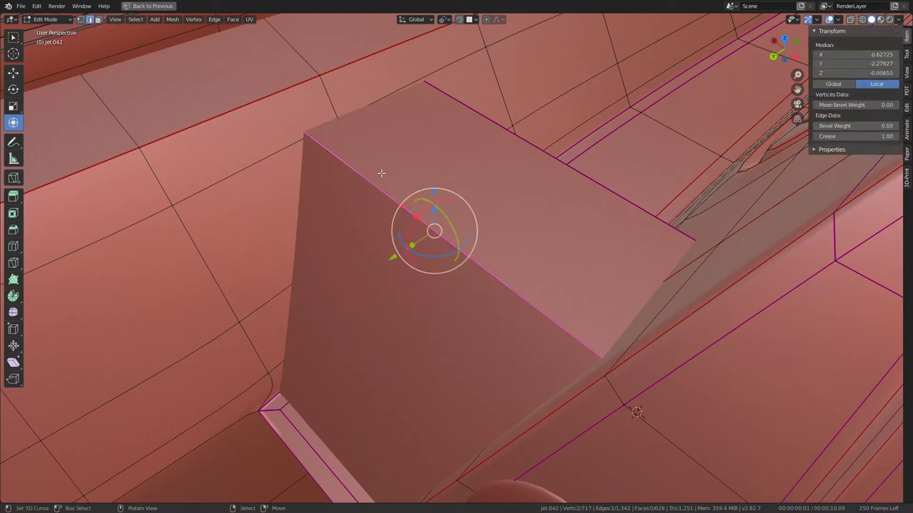
drag(886, 137, 855, 137)
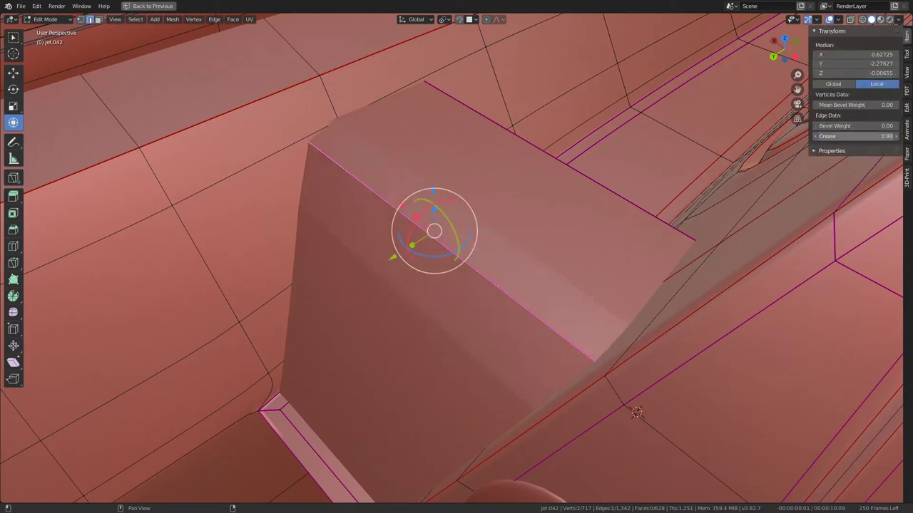
middle_drag(457, 235, 411, 223)
key(KP_0)
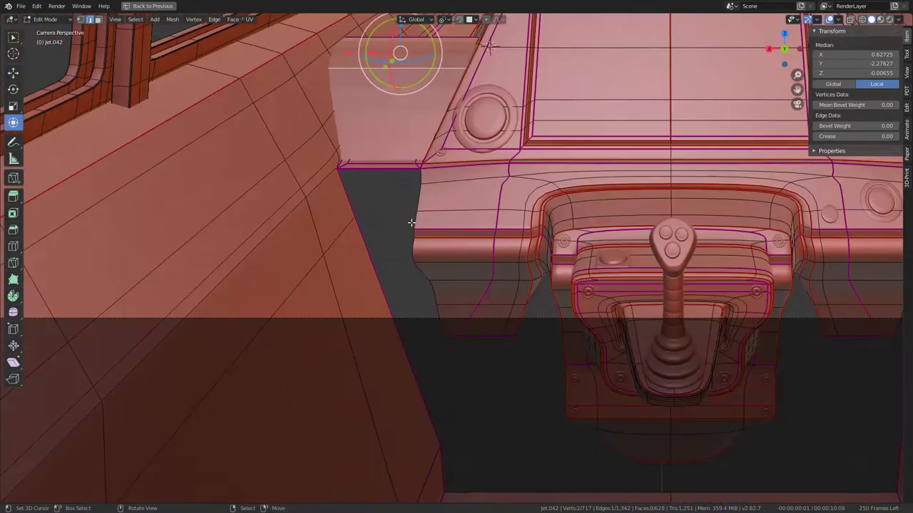
key(Tab)
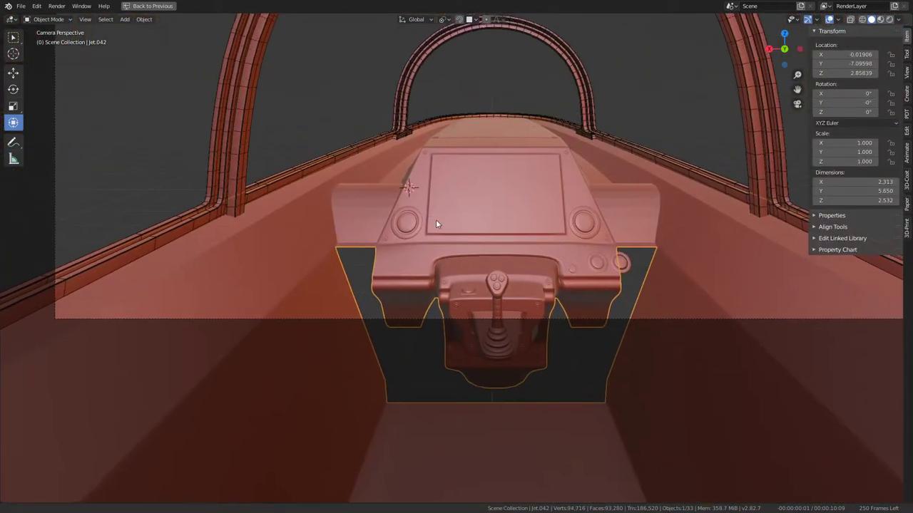
scroll(436, 220, down, 2)
scroll(438, 173, up, 5)
key(Tab)
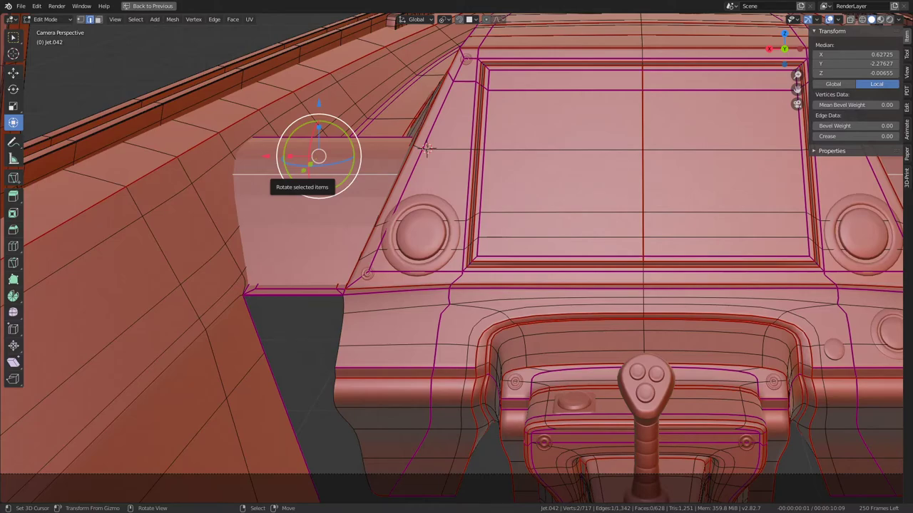
Test a 0.34 crease, undo it back to 0, and start bevelling the panel's top edge
mouse_move(426, 147)
middle_down()
mouse_move(551, 235)
mouse_move(439, 171)
mouse_move(385, 194)
mouse_move(499, 254)
mouse_move(541, 225)
middle_up()
key(Tab)
key(Tab)
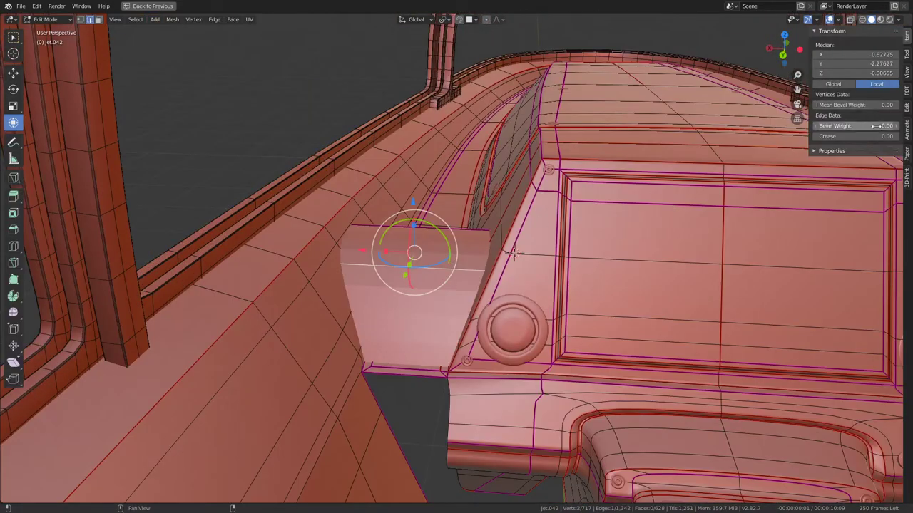
drag(869, 137, 887, 137)
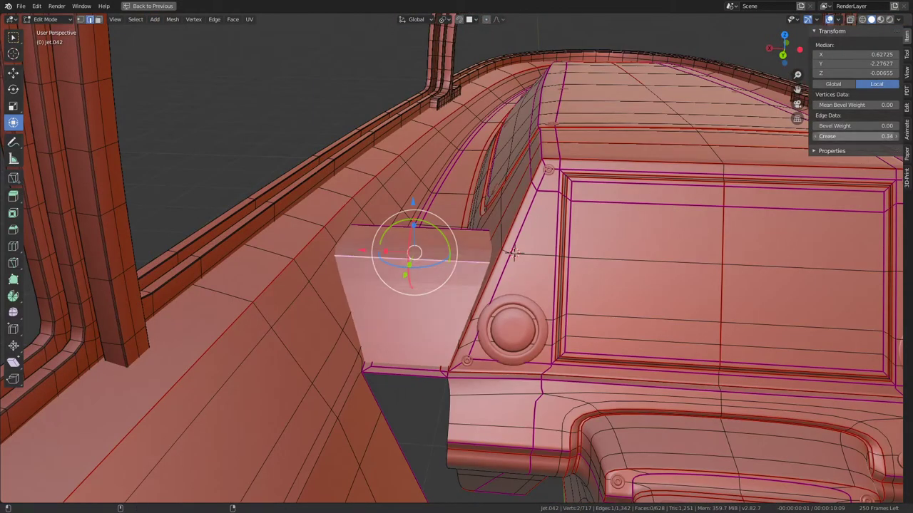
key(ctrl+z)
scroll(563, 213, up, 2)
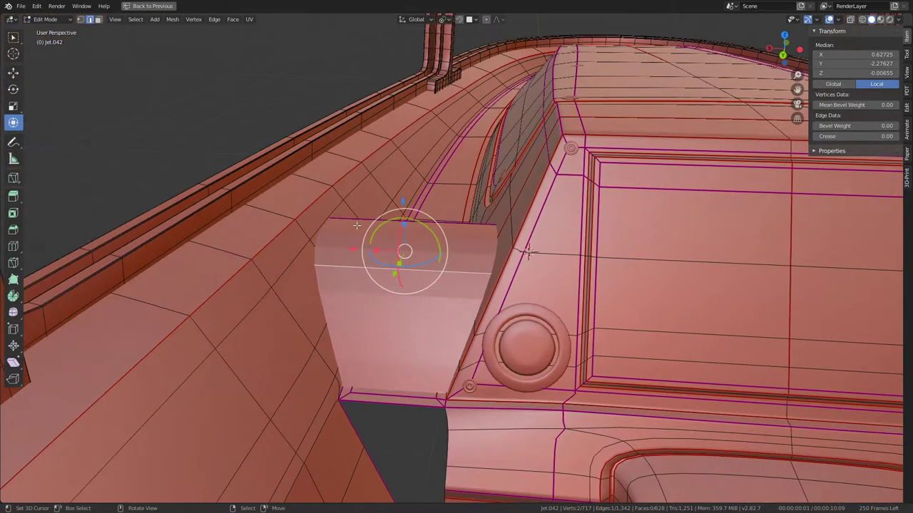
scroll(564, 212, up, 3)
key(ctrl+e)
click(474, 207)
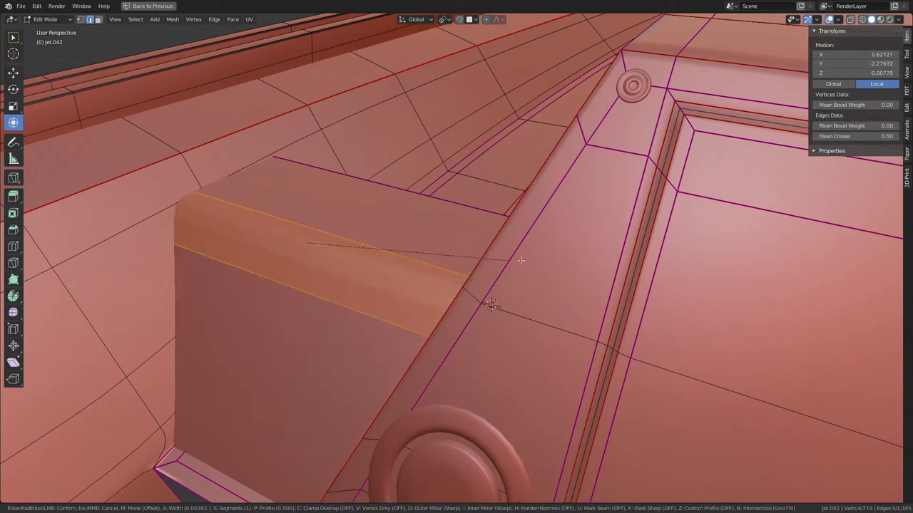
Confirm the bevel width and smooth-shade the whole panel box via Quick Favorites
click(666, 216)
middle_drag(577, 163, 566, 186)
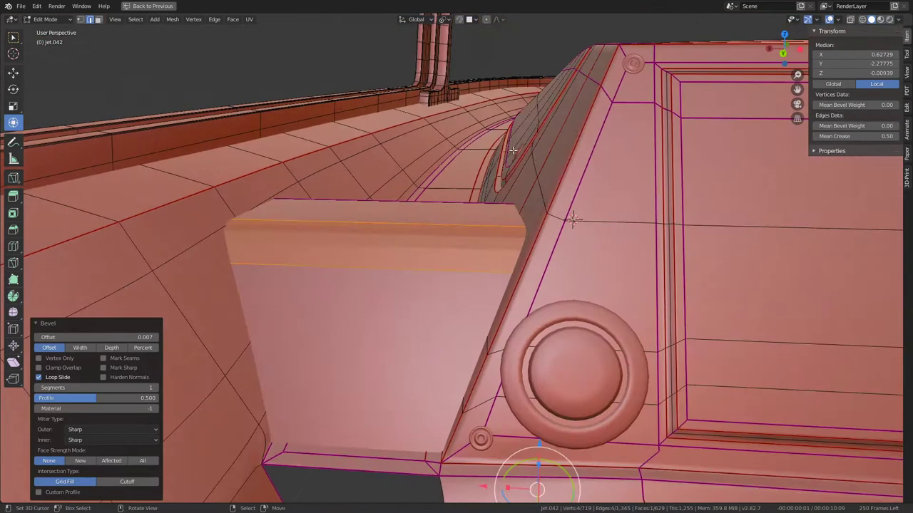
key(l)
key(q)
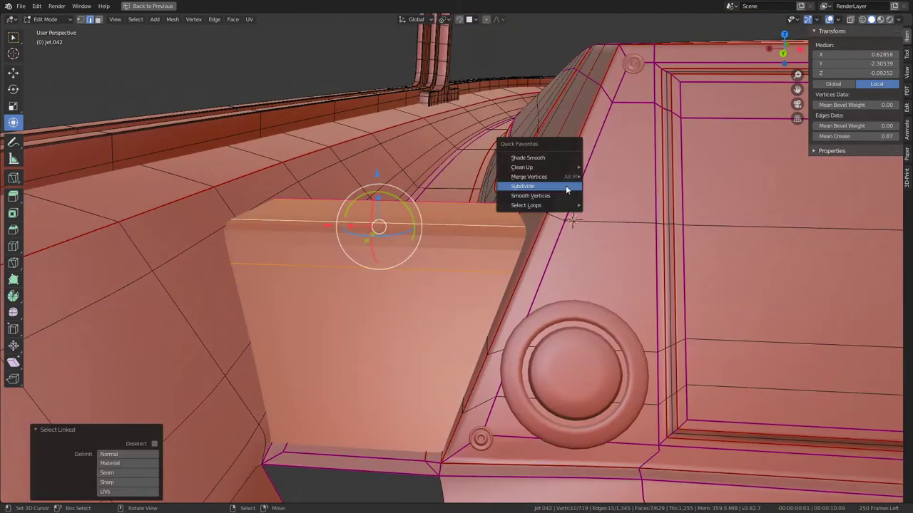
mouse_move(526, 206)
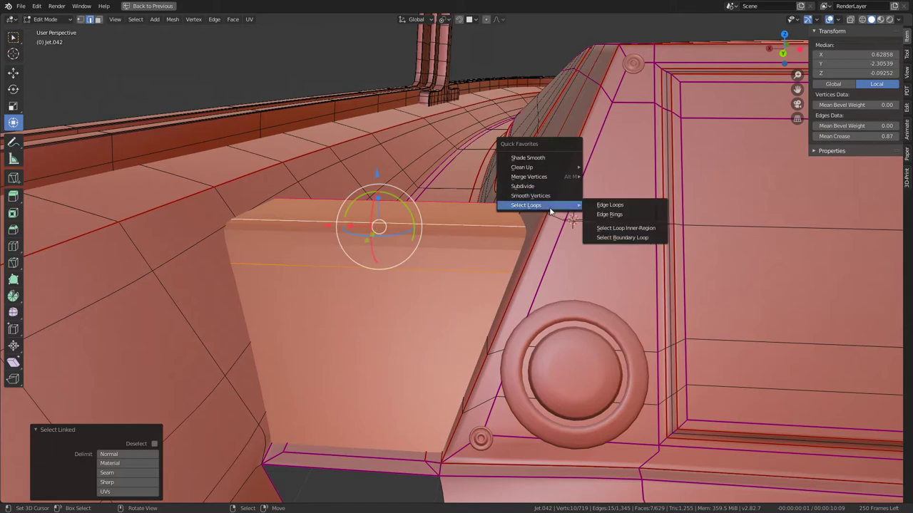
click(556, 158)
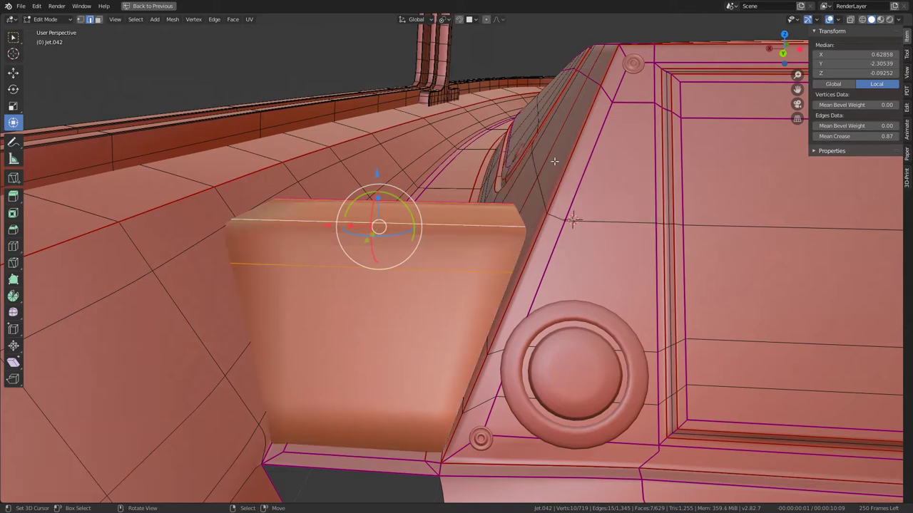
Subdivide the panel to add a new edge loop and edge-slide it into place
mouse_move(556, 161)
middle_down()
mouse_move(385, 248)
mouse_move(482, 207)
middle_up()
key(q)
click(459, 232)
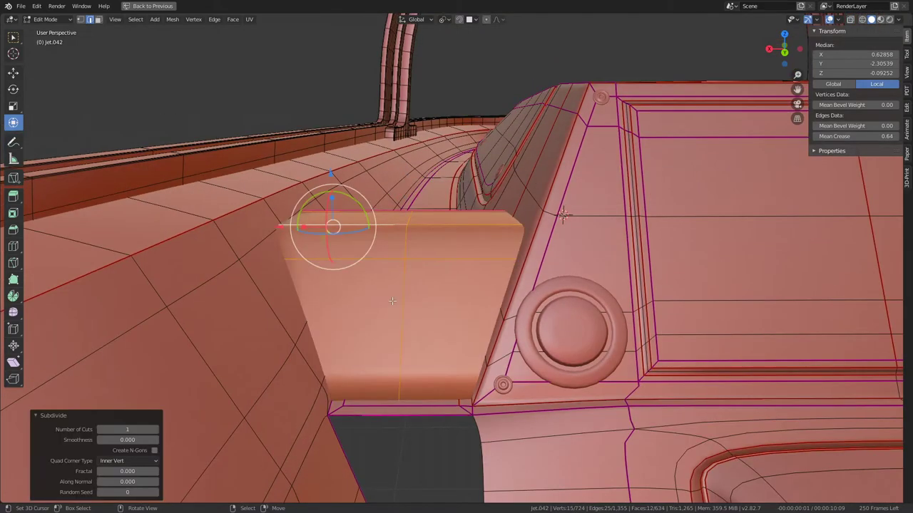
alt+click(402, 320)
key(g)
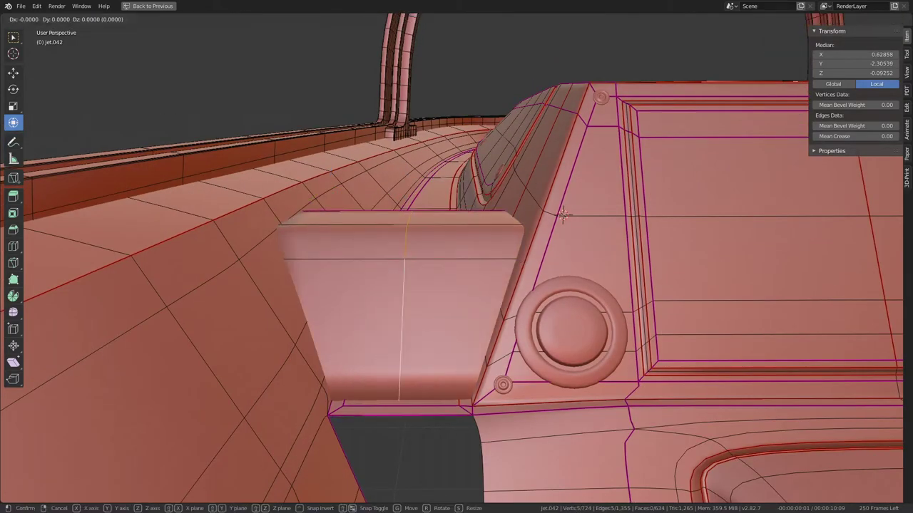
key(g)
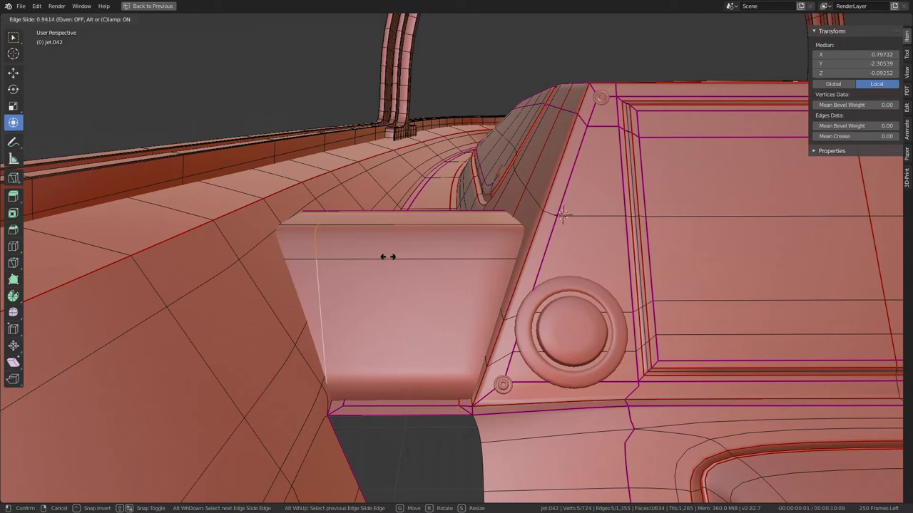
click(387, 257)
Subdivide the selected panel edges again and slide the second new loop twice
alt+click(427, 210)
alt+shift+click(407, 230)
key(q)
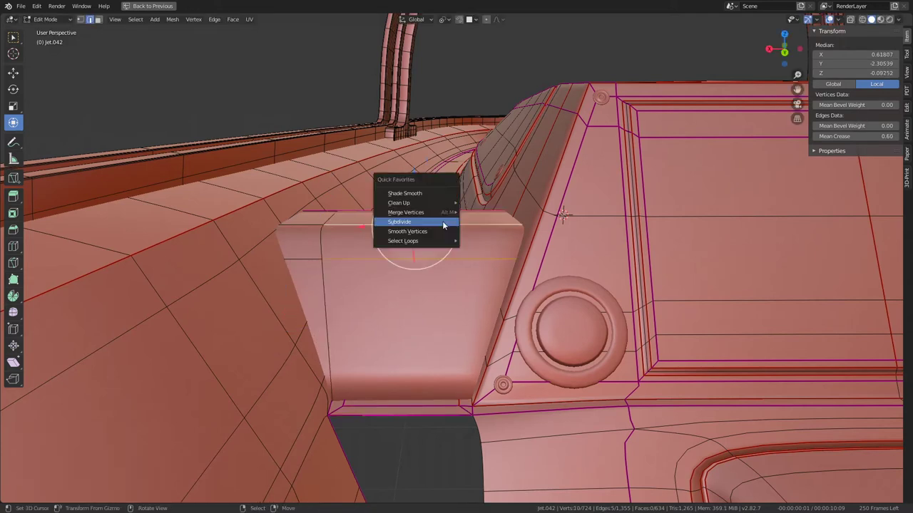
click(442, 225)
alt+click(426, 297)
key(g)
key(g)
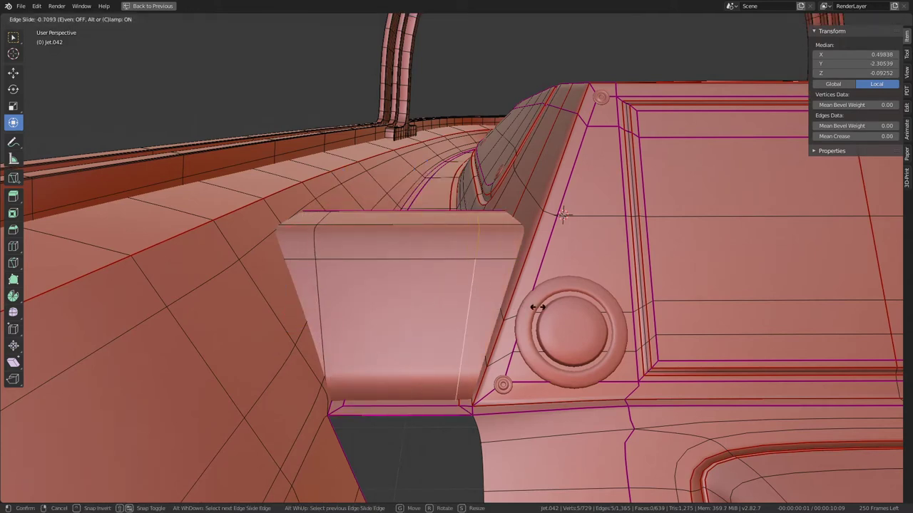
click(645, 322)
key(g)
key(g)
click(471, 299)
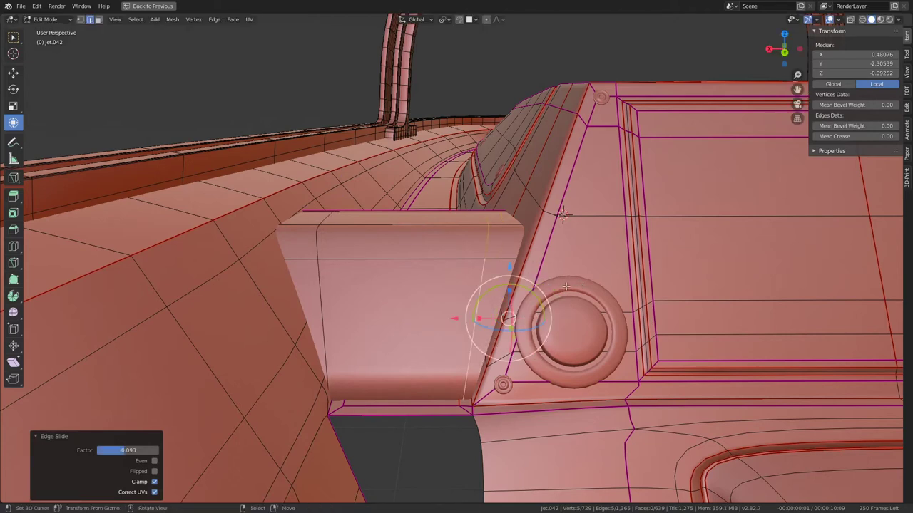
Add a horizontal loop through the block and slide it into position
key(q)
click(559, 264)
alt+click(428, 314)
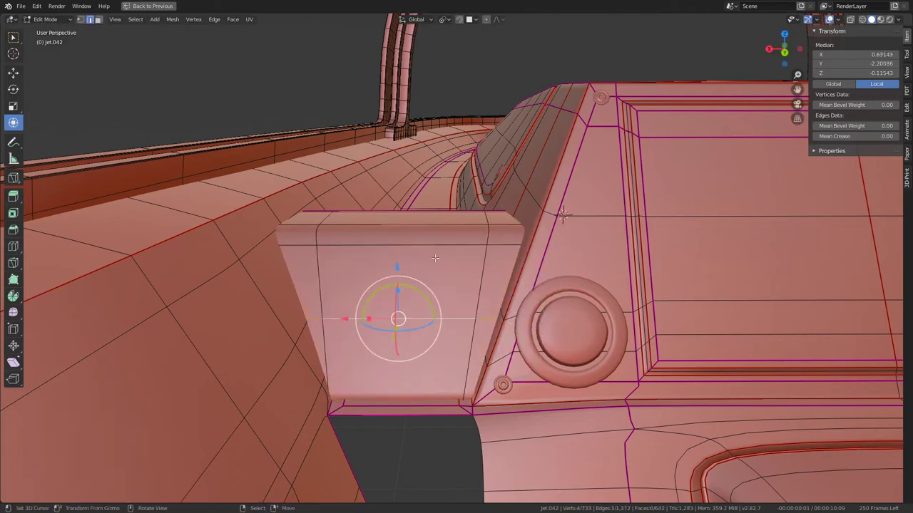
key(g)
key(g)
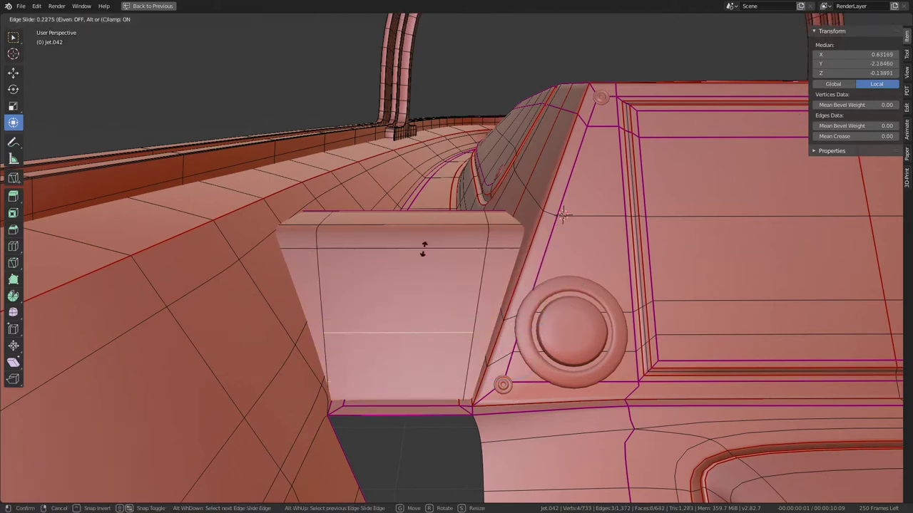
click(423, 246)
Subdivide the edges near the button base, slide that loop, and return to Object Mode
alt+click(500, 357)
key(q)
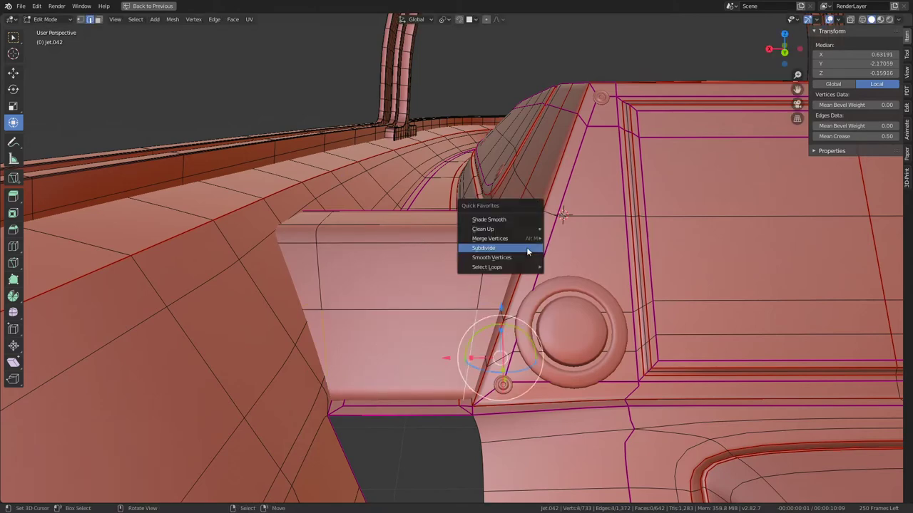
click(528, 249)
alt+click(428, 347)
key(g)
key(g)
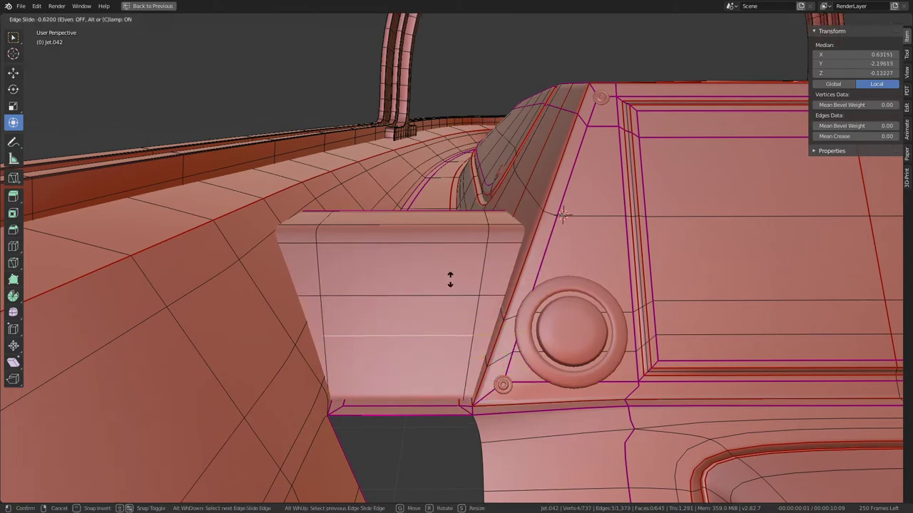
click(450, 279)
key(Tab)
mouse_move(447, 285)
middle_down()
mouse_move(486, 246)
mouse_move(445, 246)
mouse_move(349, 273)
mouse_move(218, 257)
mouse_move(231, 285)
middle_up()
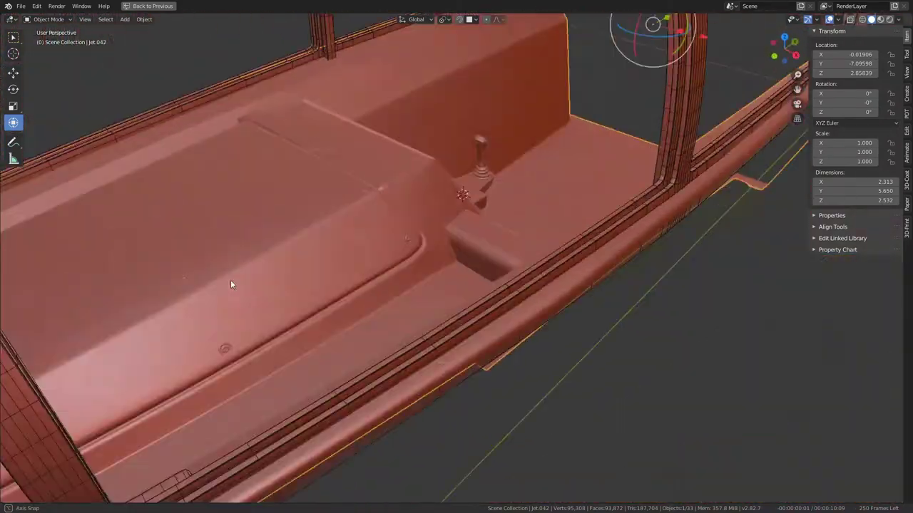
Select the block's bottom edge loop and slide it into a new position
scroll(424, 264, up, 4)
key(Tab)
scroll(558, 233, up, 3)
key(shift+g)
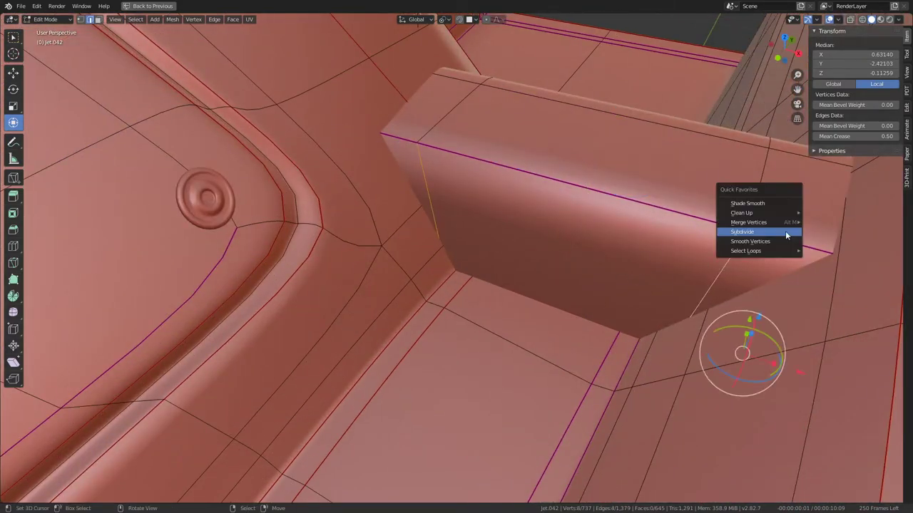
click(785, 231)
alt+click(648, 257)
mouse_move(647, 258)
middle_down()
mouse_move(520, 169)
mouse_move(664, 204)
mouse_move(632, 122)
mouse_move(542, 186)
middle_up()
scroll(632, 122, up, 3)
key(g)
key(g)
click(642, 147)
Subdivide the block's top edges and clear the crease on the top edge loop
alt+click(542, 187)
right_click(627, 154)
click(626, 154)
alt+click(506, 236)
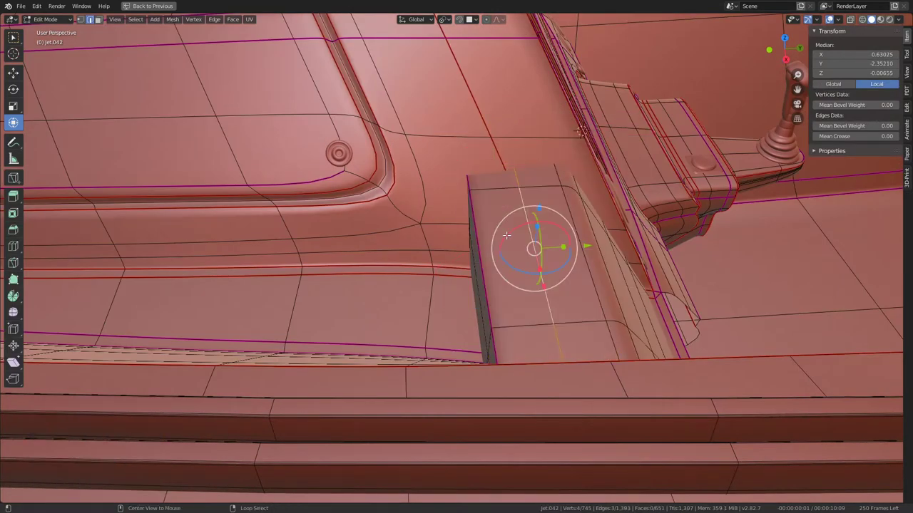
key(BackSpace)
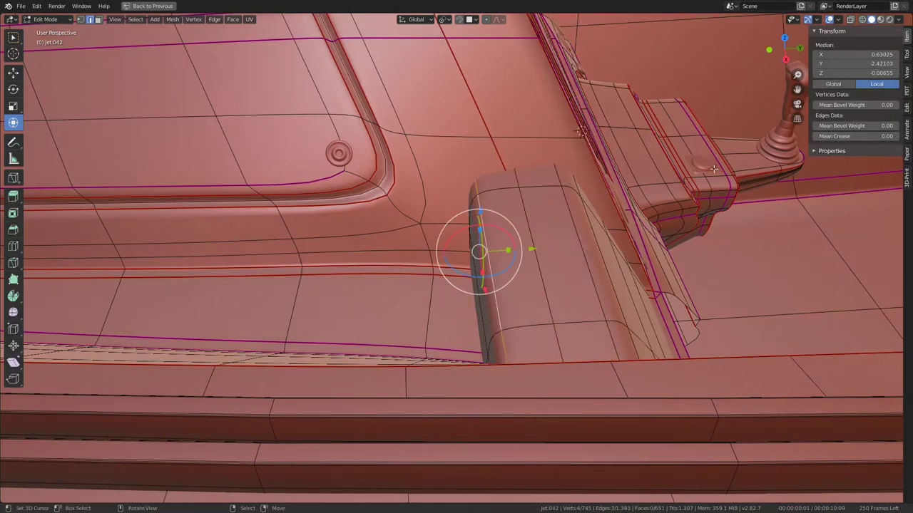
key(Tab)
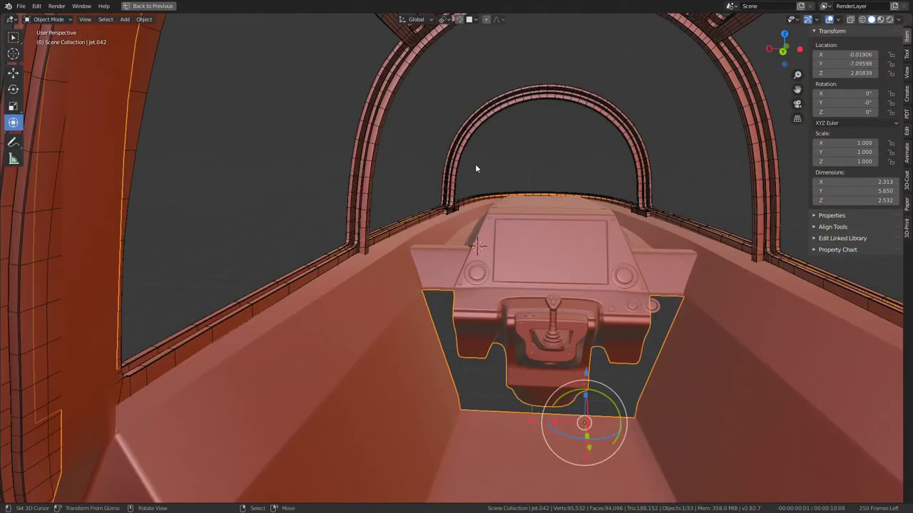
Select the horizontal hull-wall loop and try a slide, cancelling it to keep geometry unchanged
mouse_move(641, 207)
middle_down()
mouse_move(491, 174)
mouse_move(487, 157)
middle_up()
scroll(487, 156, up, 3)
scroll(456, 223, up, 3)
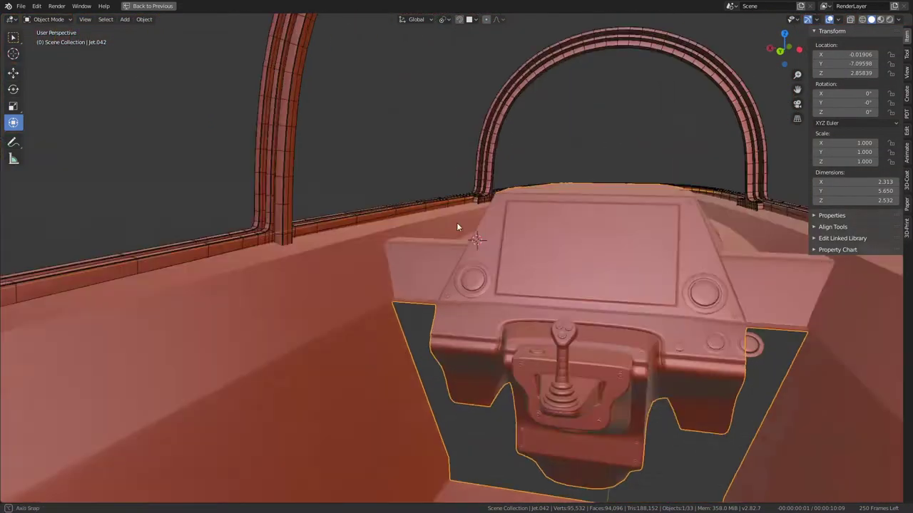
mouse_move(456, 222)
middle_down()
mouse_move(614, 197)
mouse_move(483, 239)
middle_up()
key(Tab)
alt+click(482, 207)
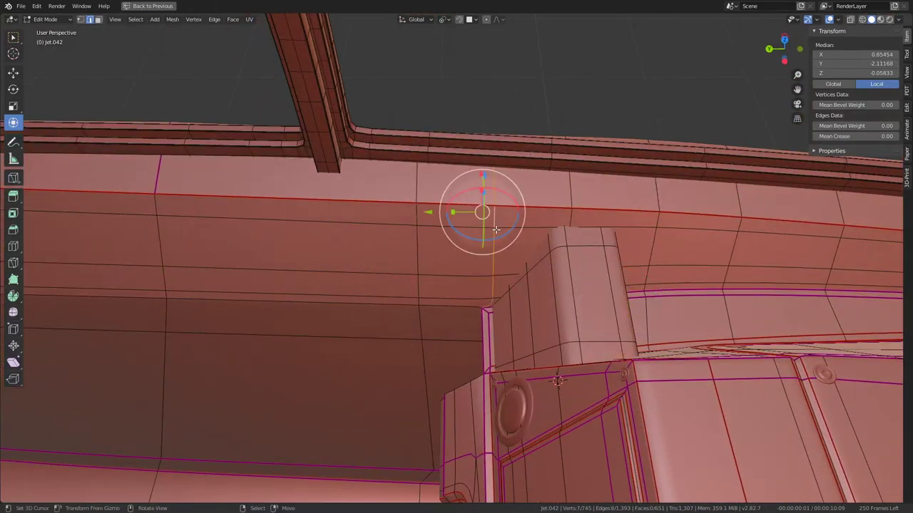
mouse_move(483, 207)
middle_down()
mouse_move(590, 234)
mouse_move(581, 221)
middle_up()
key(g)
key(g)
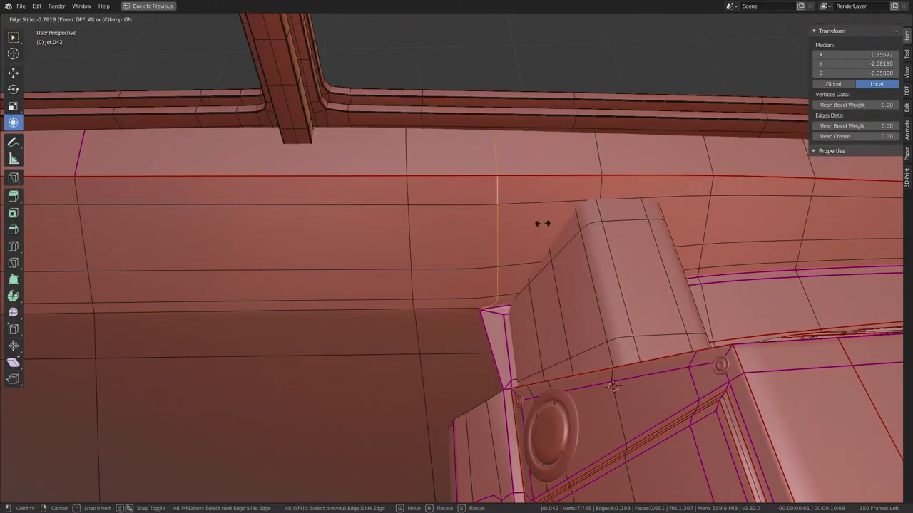
key(Escape)
middle_drag(827, 155, 814, 154)
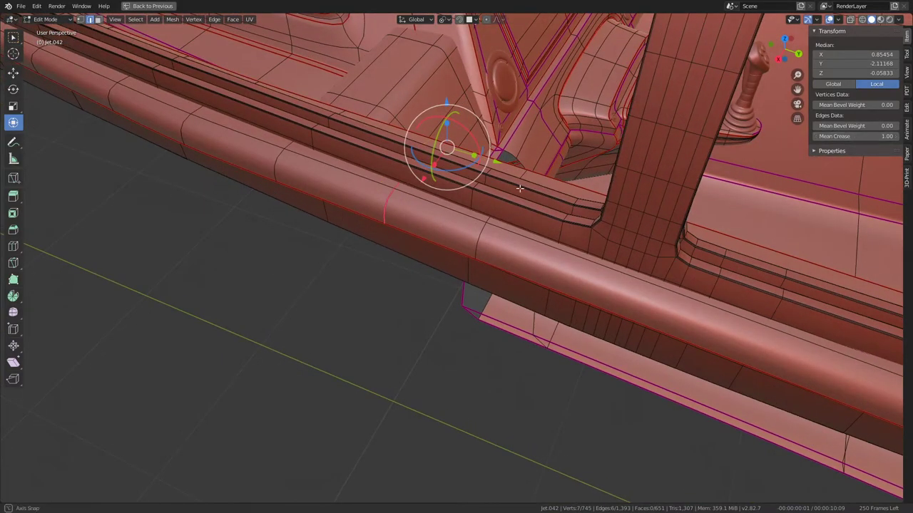
mouse_move(519, 188)
middle_down()
mouse_move(357, 179)
mouse_move(350, 136)
mouse_move(365, 170)
mouse_move(456, 142)
mouse_move(471, 126)
mouse_move(453, 147)
mouse_move(547, 154)
mouse_move(465, 150)
mouse_move(459, 201)
middle_up()
key(Tab)
key(Tab)
key(Tab)
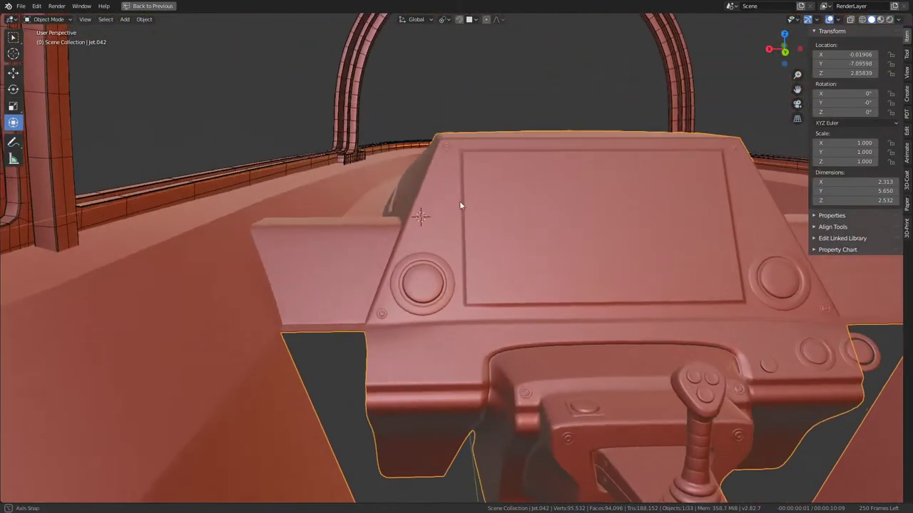
Align the scene camera to the current view, then switch to top view over the console
key(KP_0)
key(ctrl+alt+KP_0)
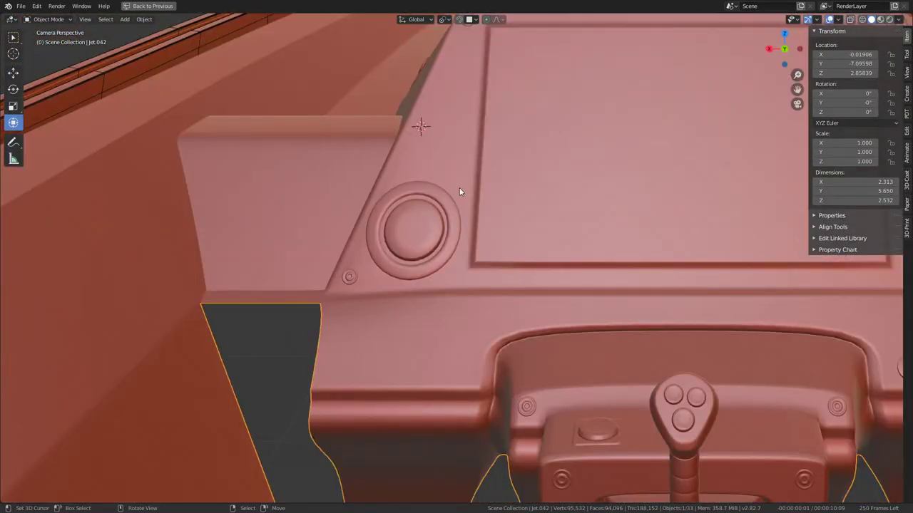
mouse_move(527, 48)
middle_down()
mouse_move(523, 151)
mouse_move(485, 167)
mouse_move(501, 225)
mouse_move(450, 287)
mouse_move(617, 220)
mouse_move(549, 273)
mouse_move(557, 274)
middle_up()
scroll(478, 167, up, 3)
key(KP_7)
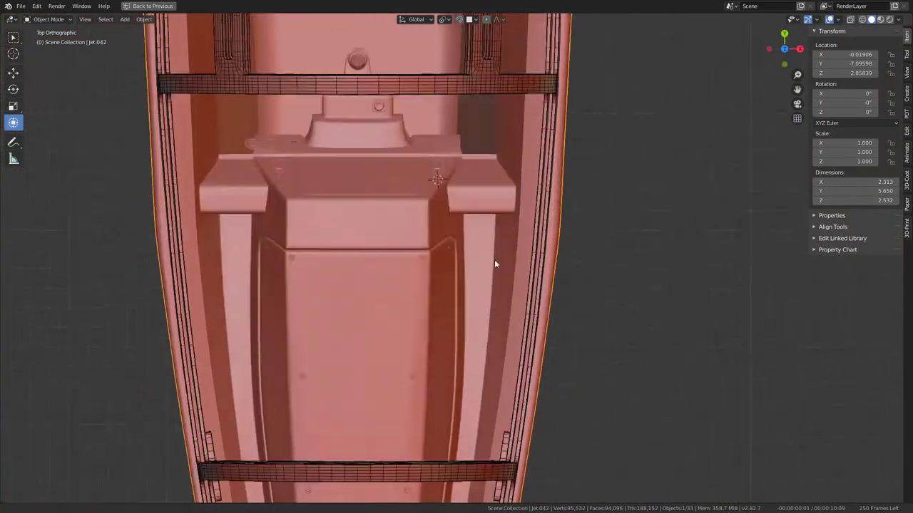
mouse_move(495, 259)
shift+middle_down()
mouse_move(491, 170)
mouse_move(464, 191)
shift+middle_up()
Enter Edit Mode on the cockpit mesh and settle back into a zoomed top view
key(Tab)
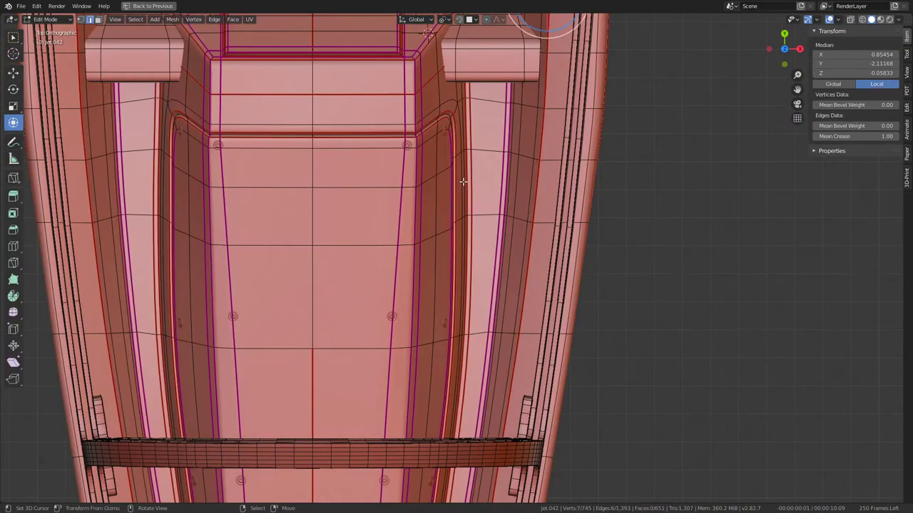
scroll(499, 214, down, 3)
mouse_move(527, 242)
middle_down()
mouse_move(499, 235)
mouse_move(511, 209)
middle_up()
scroll(499, 235, up, 4)
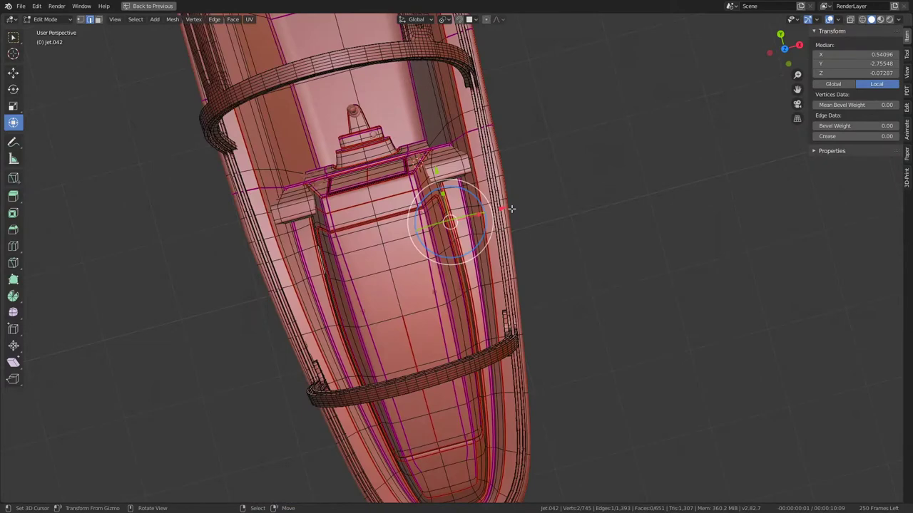
key(KP_7)
scroll(511, 208, up, 4)
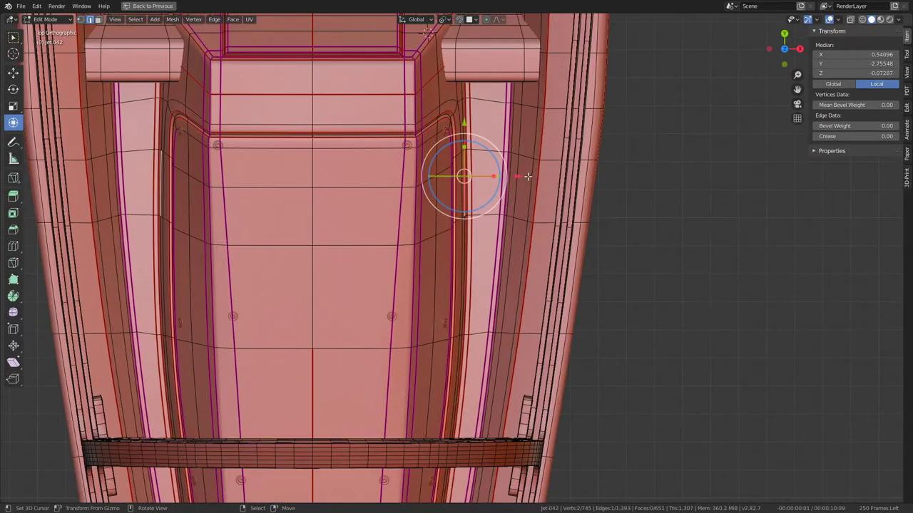
Select the first two edge rings across the cockpit floor band
ctrl+alt+click(479, 255)
ctrl+alt+shift+click(459, 193)
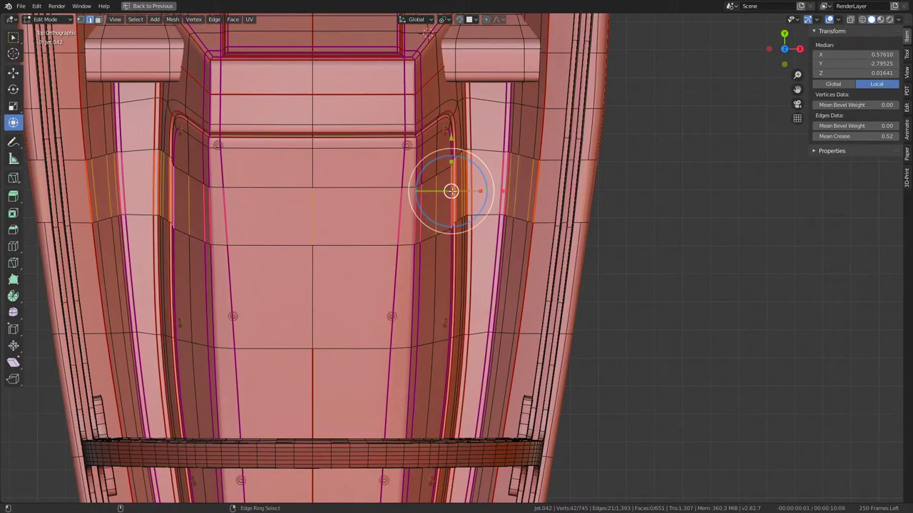
scroll(655, 259, down, 4)
key(q)
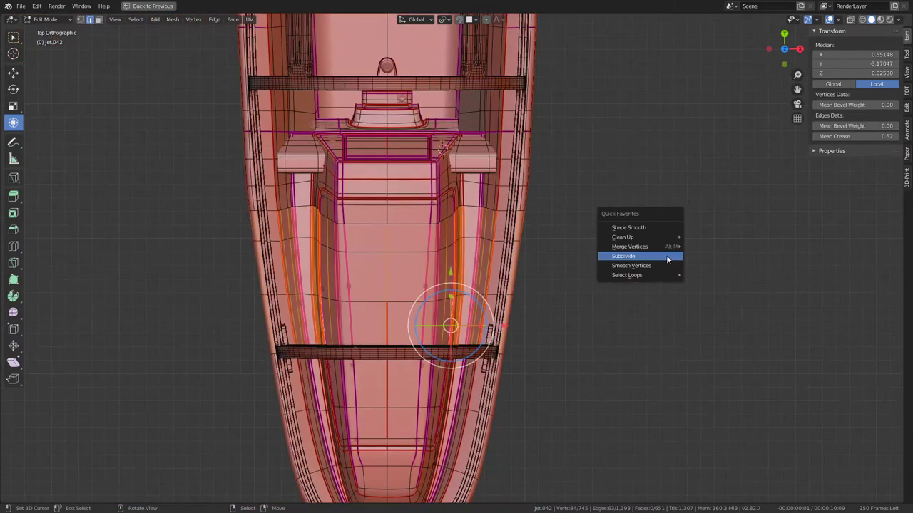
scroll(491, 266, up, 3)
scroll(491, 266, up, 3)
scroll(490, 266, down, 4)
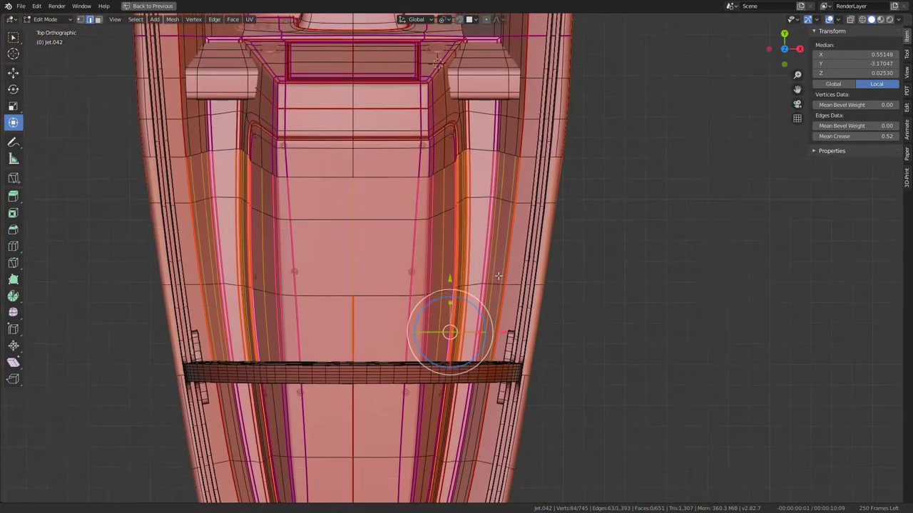
shift+scroll(490, 266, down, 2)
Add a third edge ring and bring up Quick Favorites from the camera view
ctrl+alt+shift+click(449, 400)
key(q)
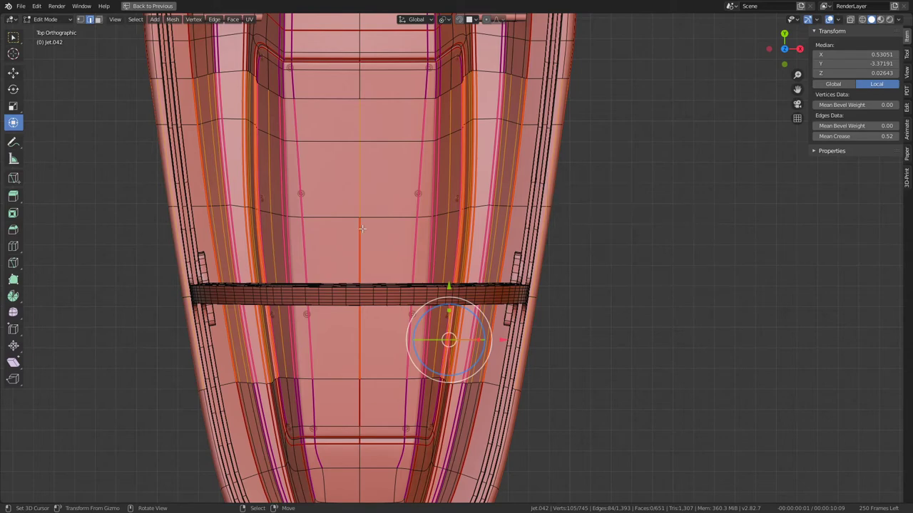
key(KP_0)
scroll(456, 257, down, 5)
key(q)
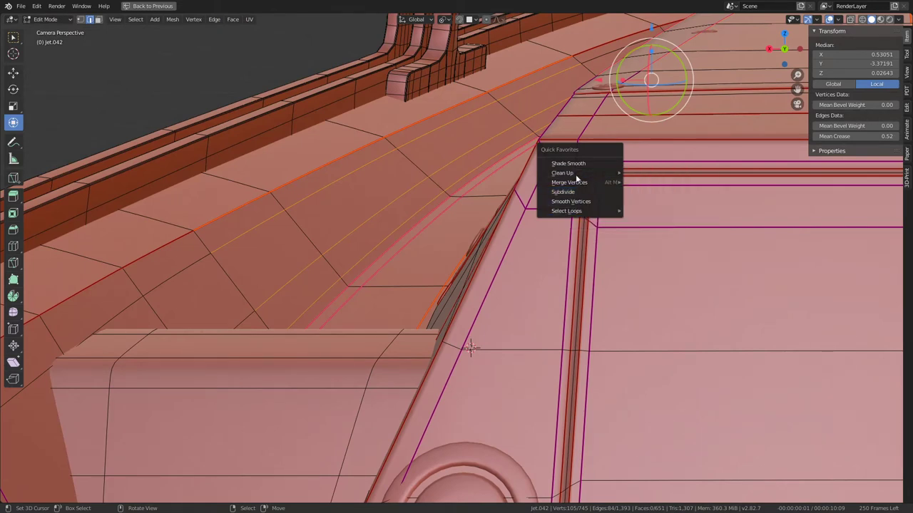
Collapse the selected edge rings and inspect the dashboard ledge loop from several angles
mouse_move(569, 182)
click(653, 204)
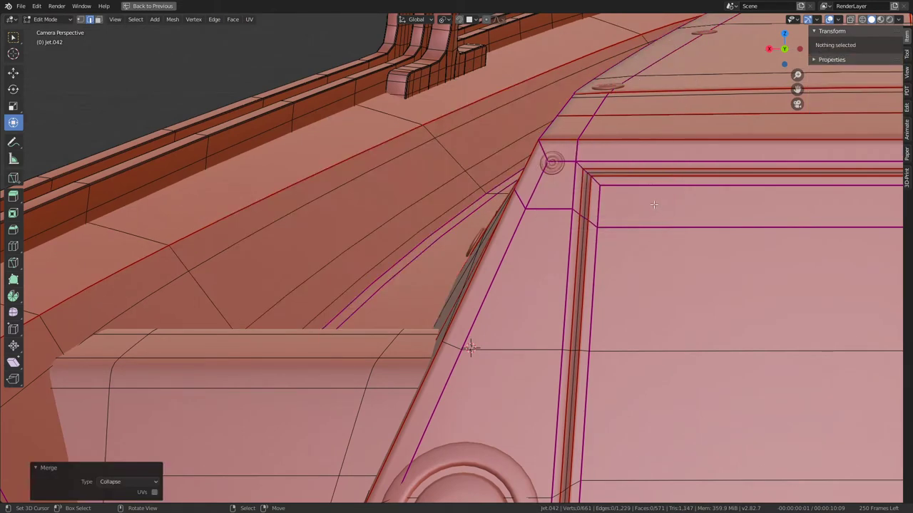
middle_drag(656, 207, 527, 246)
scroll(528, 246, up, 3)
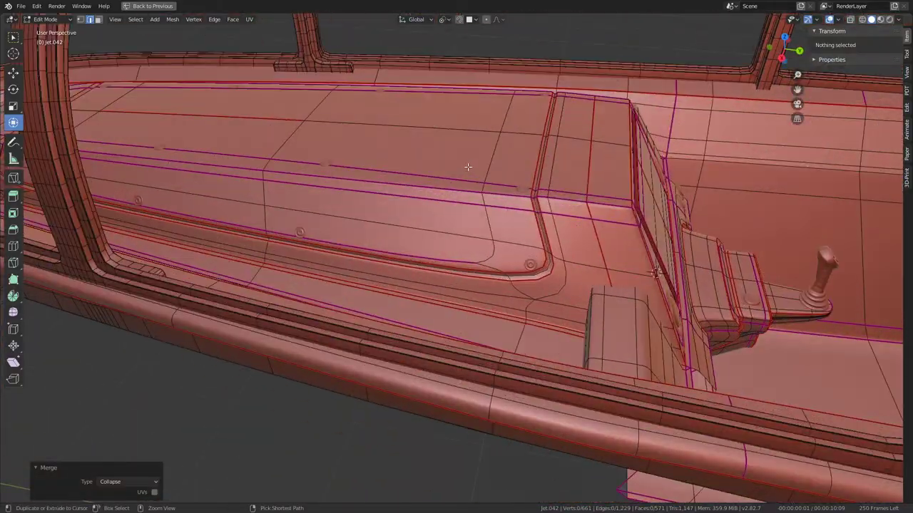
alt+click(468, 167)
mouse_move(491, 162)
middle_down()
mouse_move(465, 218)
mouse_move(514, 250)
middle_up()
scroll(561, 284, up, 4)
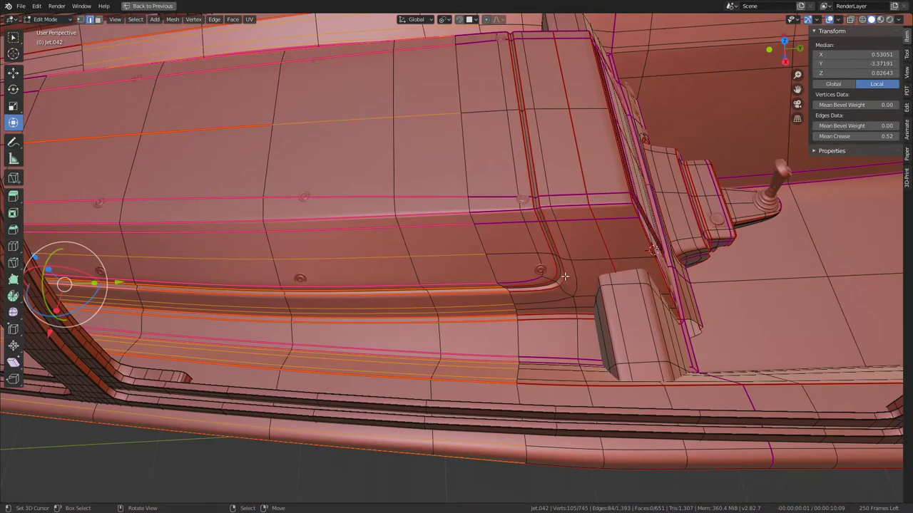
scroll(563, 276, down, 3)
mouse_move(564, 276)
middle_down()
mouse_move(561, 232)
mouse_move(549, 257)
middle_up()
scroll(562, 232, up, 3)
scroll(549, 257, down, 3)
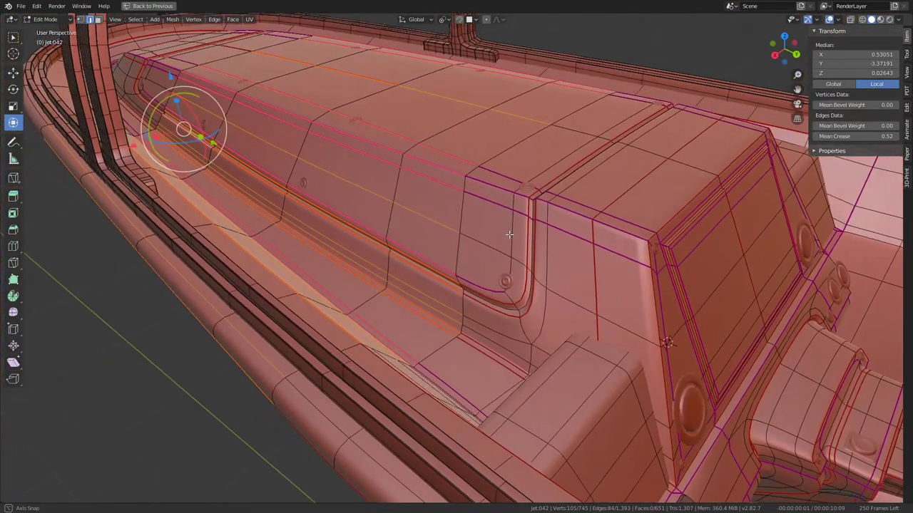
scroll(540, 269, up, 4)
scroll(541, 269, down, 3)
scroll(541, 269, up, 3)
Check the result in Object Mode from the camera, then select a single ledge edge
key(Tab)
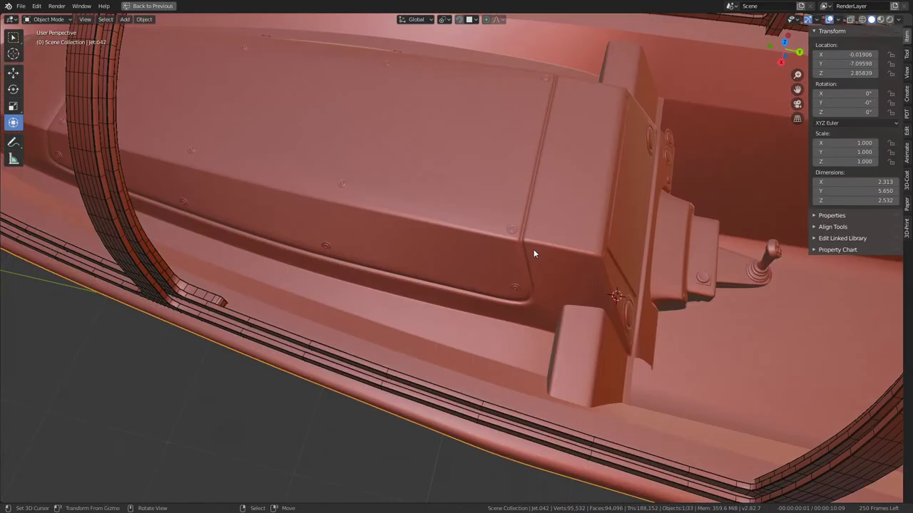
middle_drag(533, 249, 533, 254)
key(KP_0)
scroll(457, 289, up, 3)
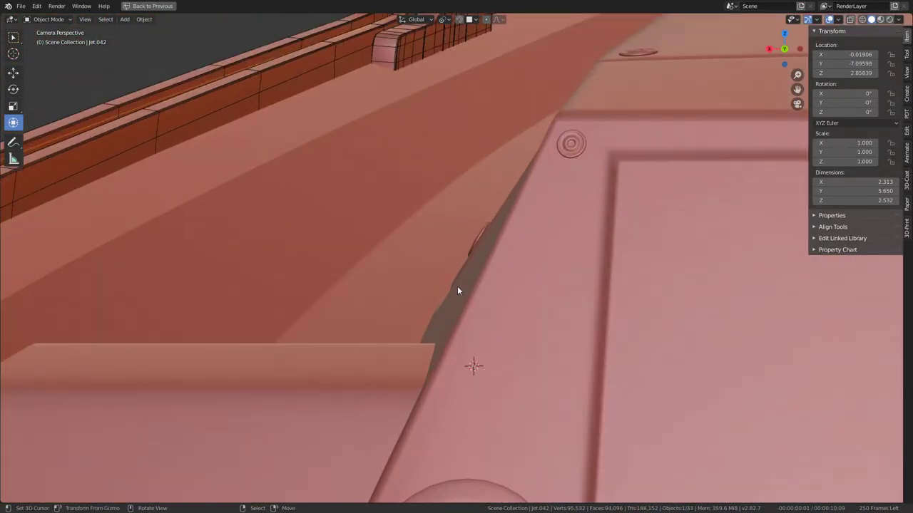
key(Tab)
click(457, 287)
scroll(457, 287, up, 3)
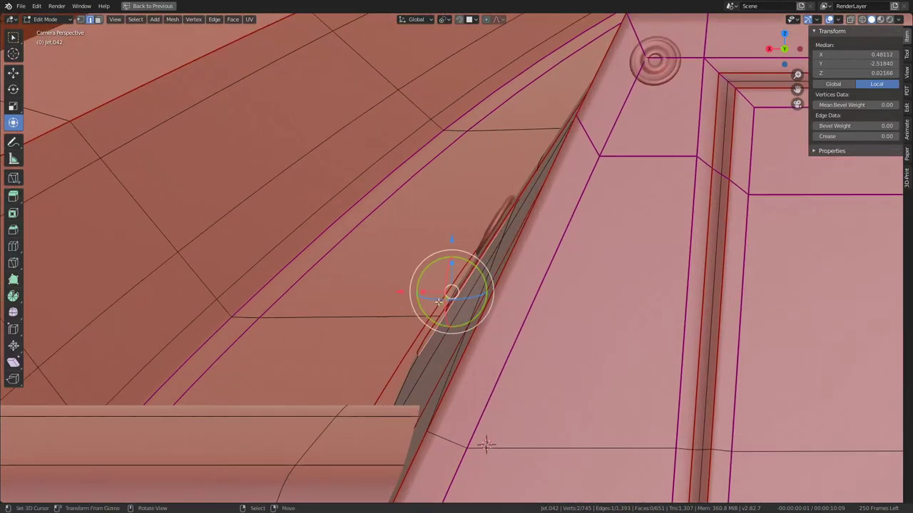
Move the curved side-wall corner edges with proportional falloff, adjusting them twice
mouse_move(457, 287)
middle_down()
mouse_move(460, 318)
mouse_move(437, 350)
middle_up()
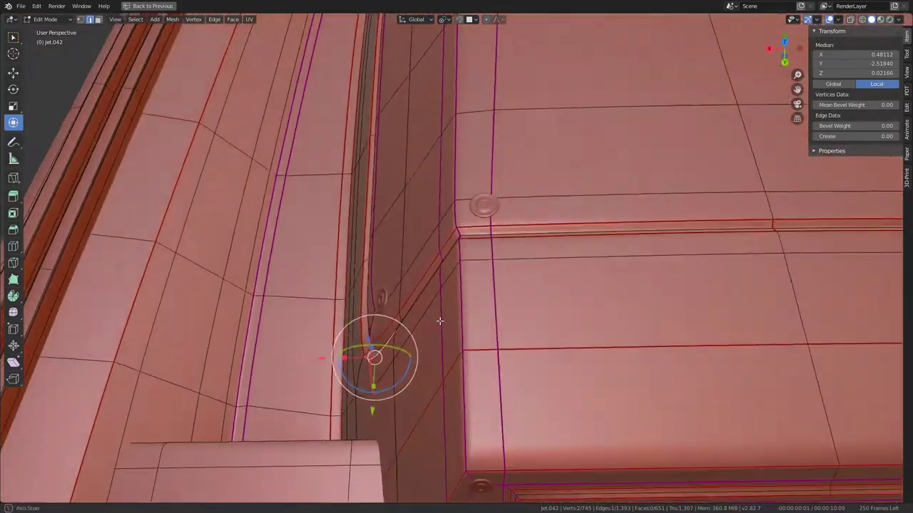
key(KP_7)
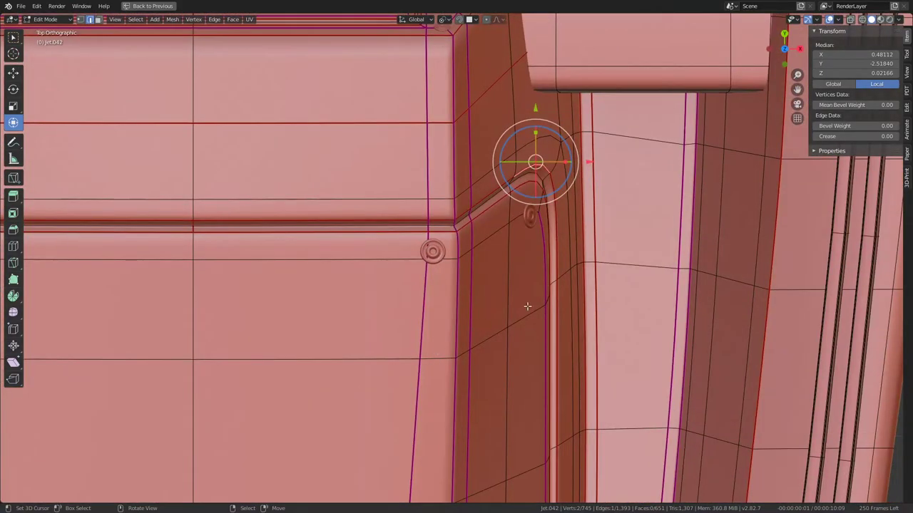
click(557, 223)
click(626, 239)
click(551, 227)
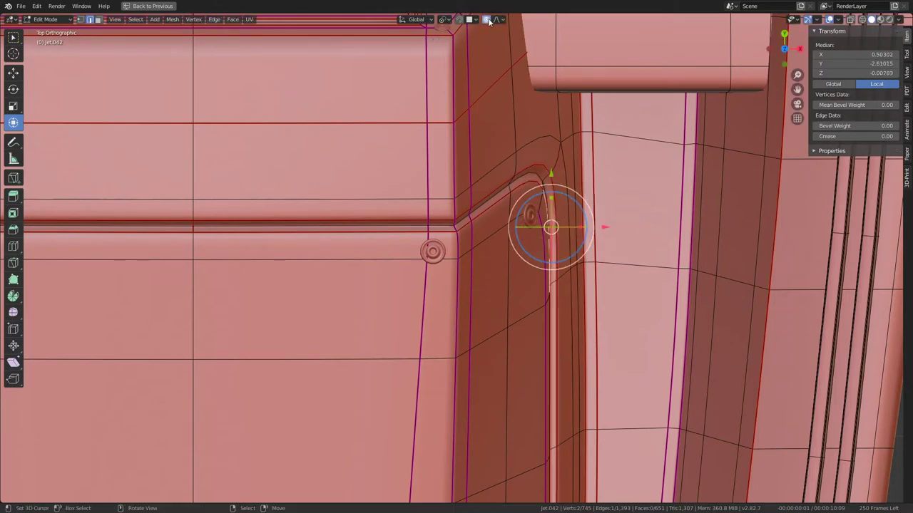
key(g)
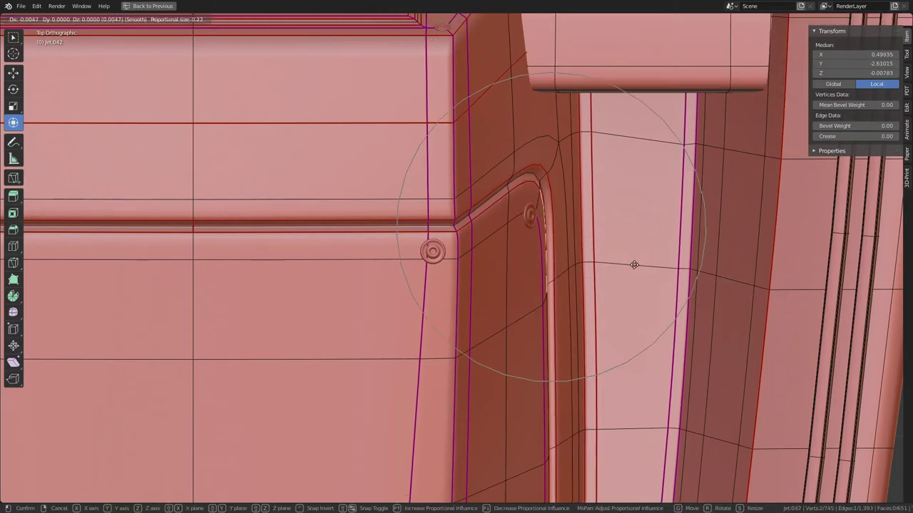
key(KP_0)
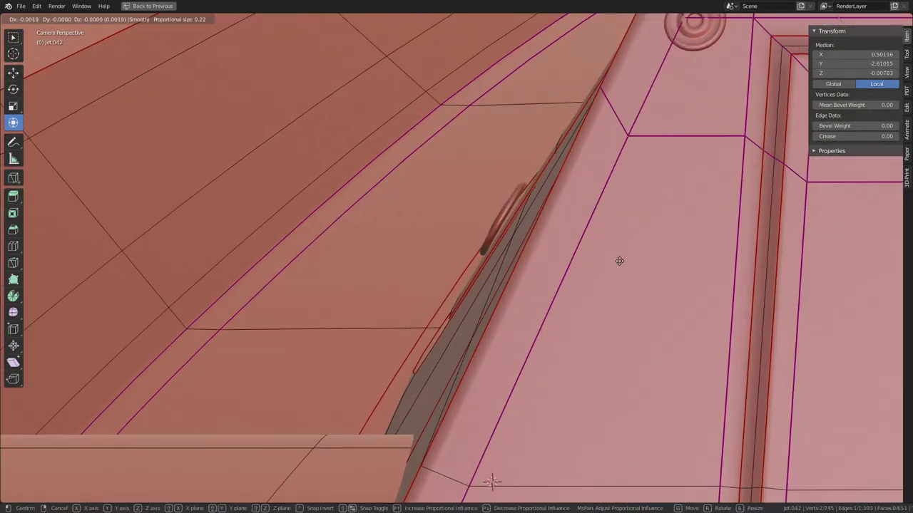
click(636, 261)
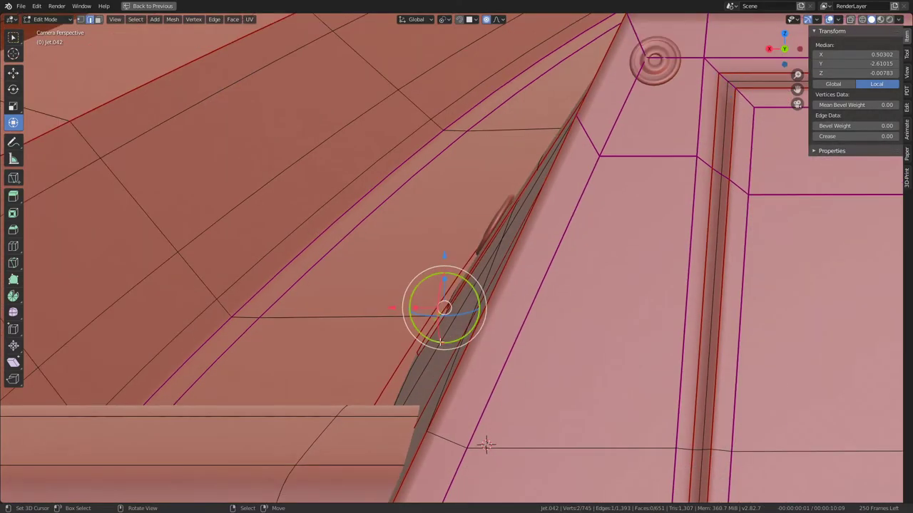
key(g)
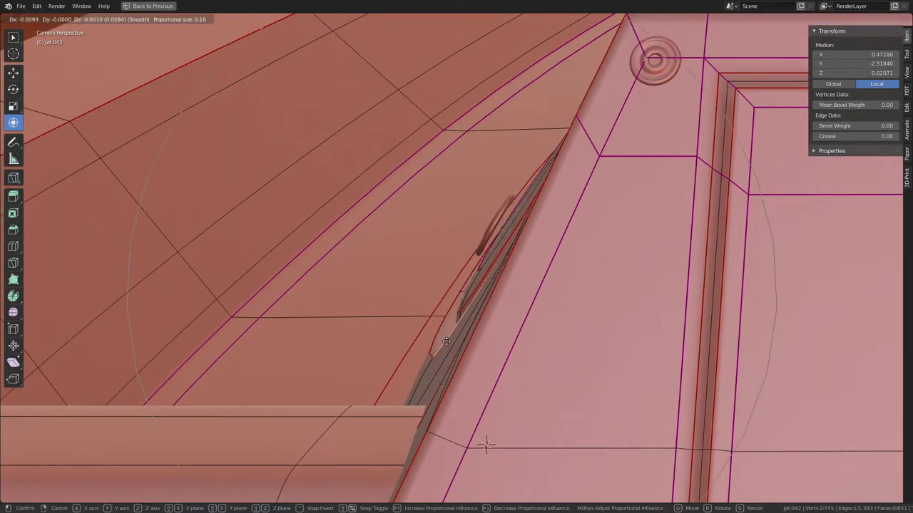
click(446, 342)
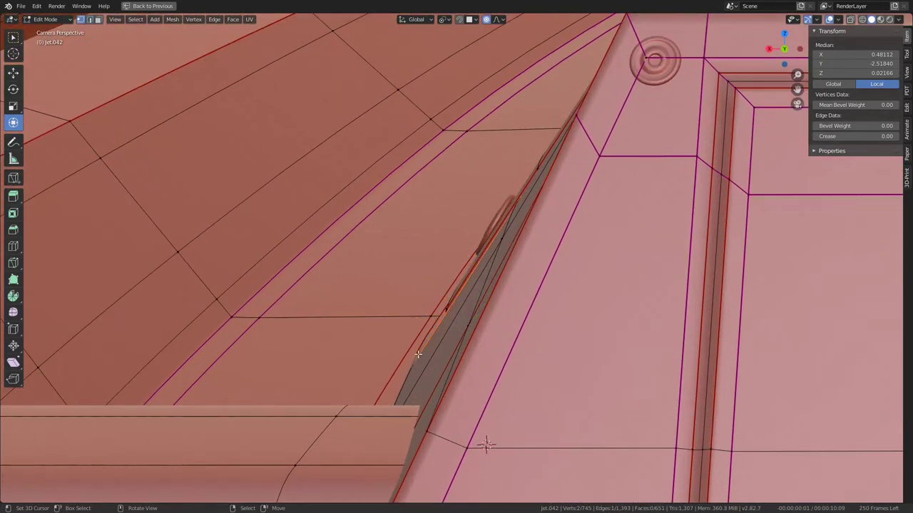
Move a corner vertex to X 0.51121, Z -0.02533 and check the surface in Object Mode
click(382, 395)
key(g)
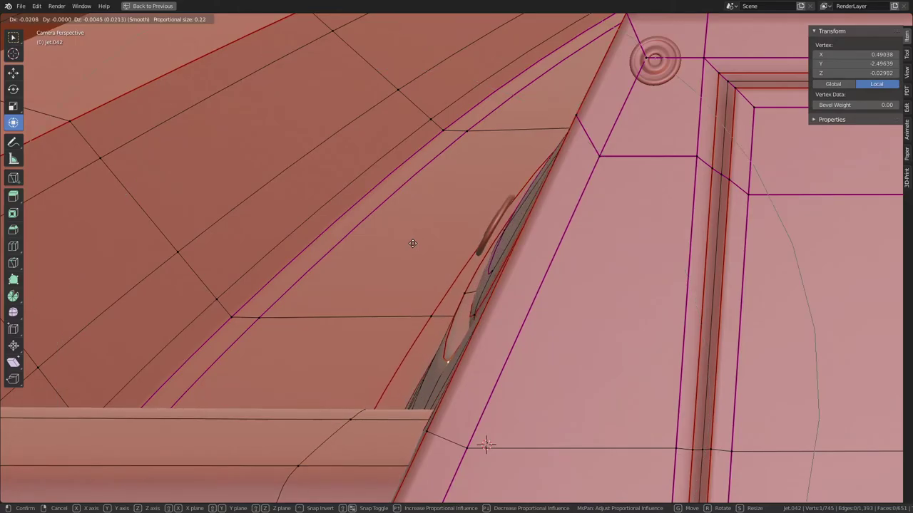
click(410, 243)
mouse_move(409, 243)
middle_down()
mouse_move(492, 195)
mouse_move(571, 247)
middle_up()
scroll(492, 196, up, 3)
scroll(491, 196, up, 3)
key(KP_0)
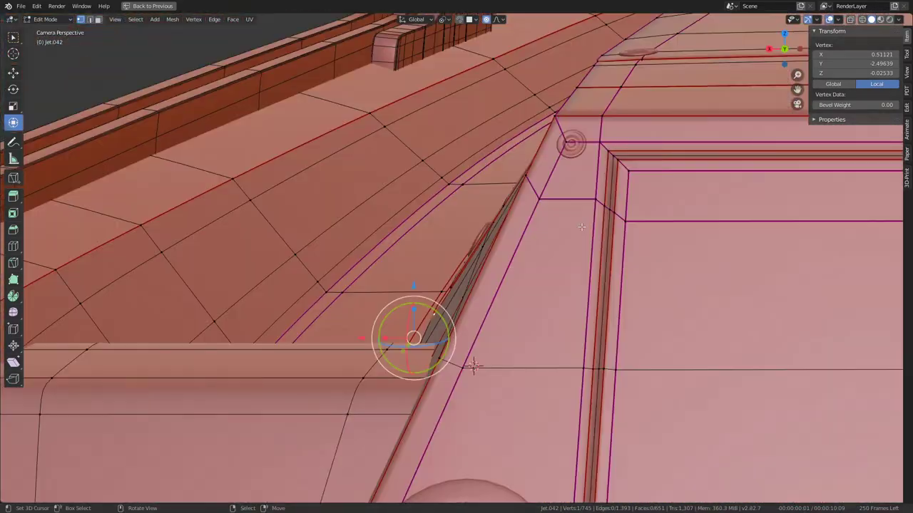
key(Tab)
mouse_move(569, 201)
middle_down()
mouse_move(523, 188)
mouse_move(516, 163)
mouse_move(526, 187)
middle_up()
key(Tab)
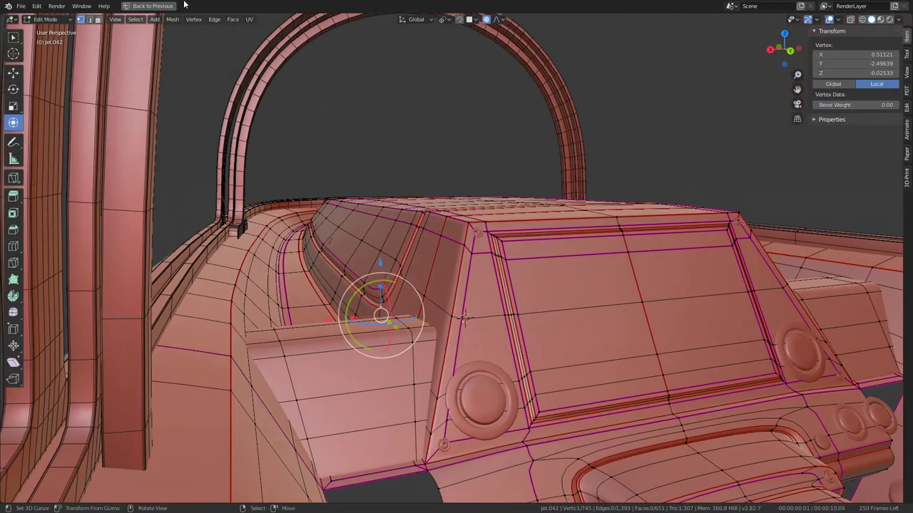
click(97, 20)
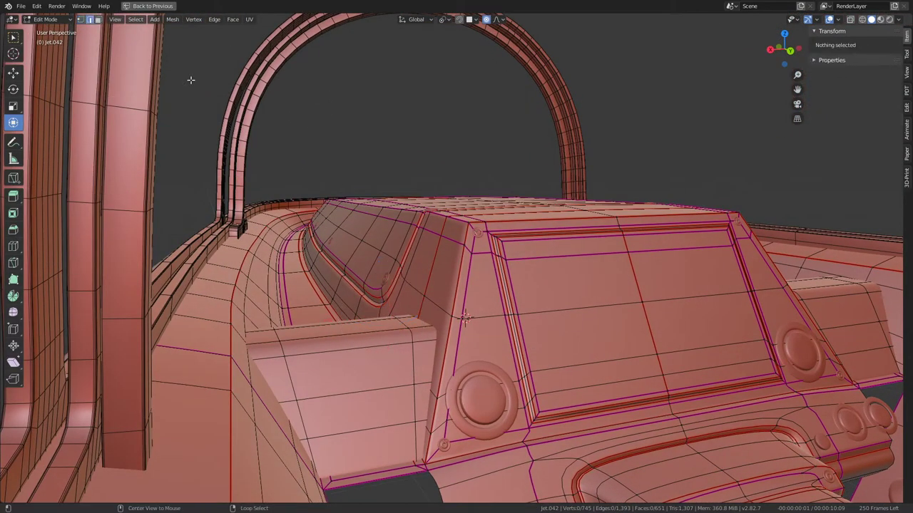
alt+click(491, 251)
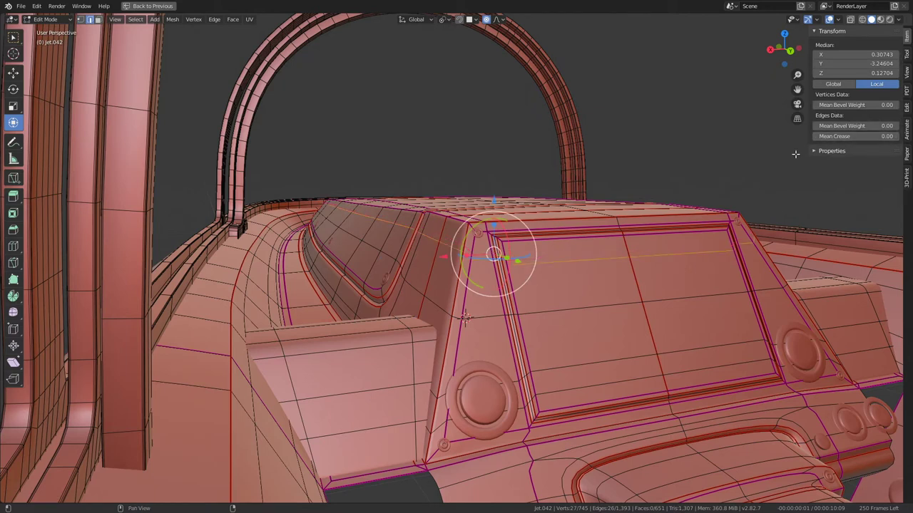
alt+click(492, 318)
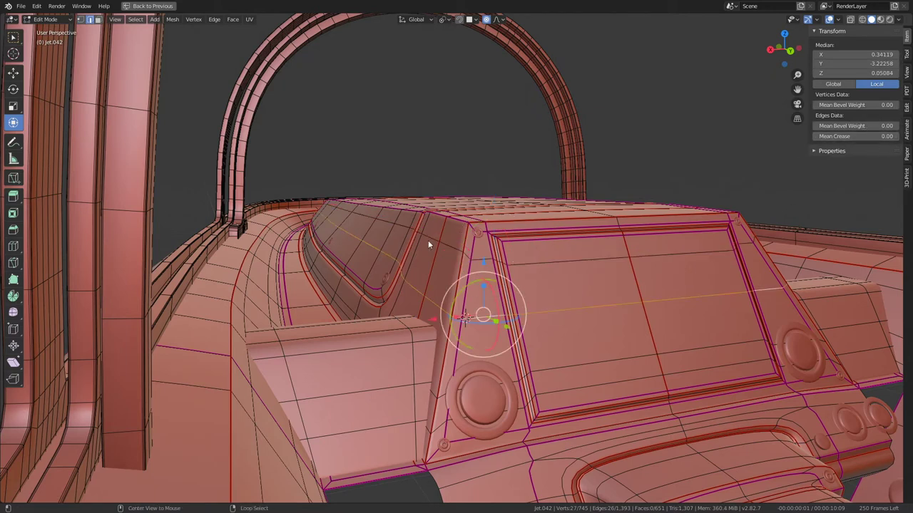
alt+click(458, 224)
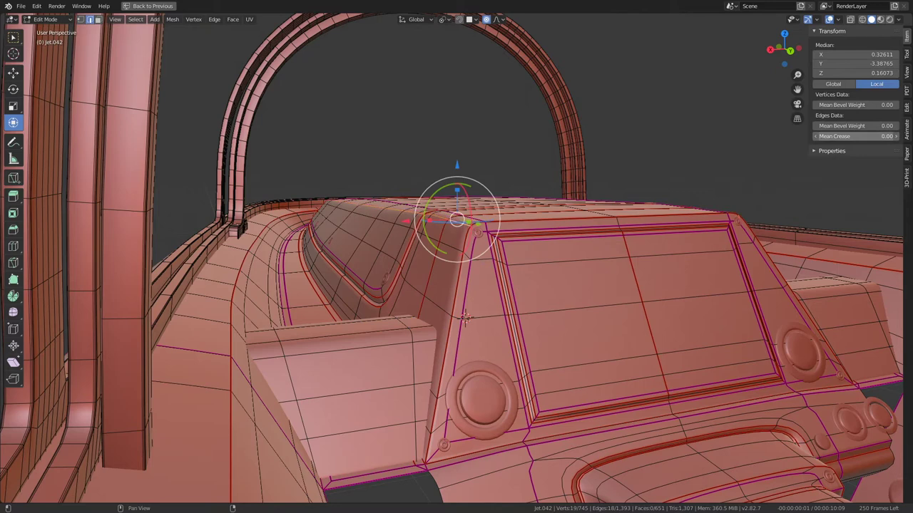
key(Tab)
key(KP_0)
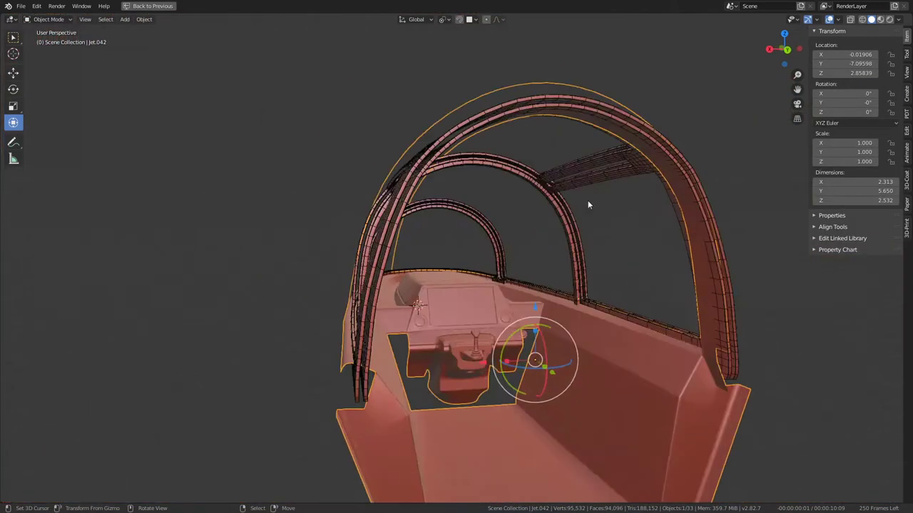
scroll(562, 118, up, 3)
scroll(563, 123, down, 2)
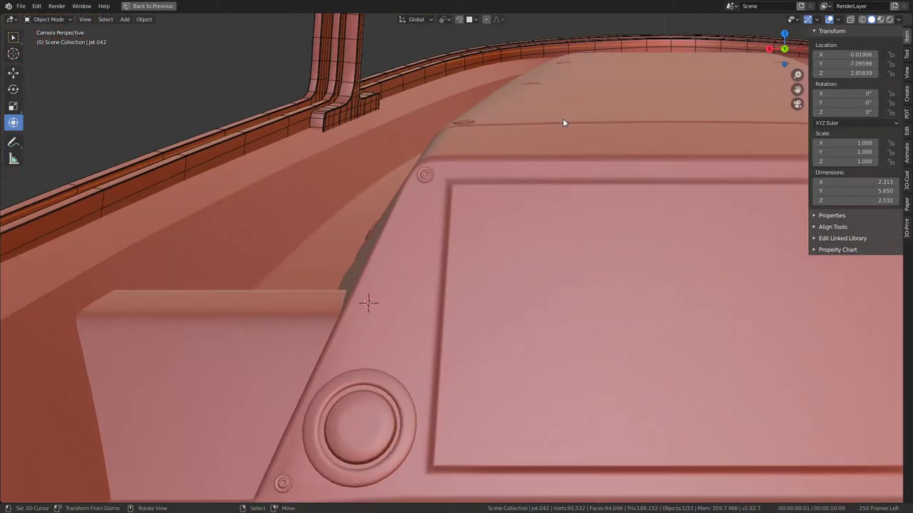
scroll(625, 145, down, 2)
scroll(526, 144, down, 2)
scroll(593, 156, down, 2)
scroll(607, 268, up, 2)
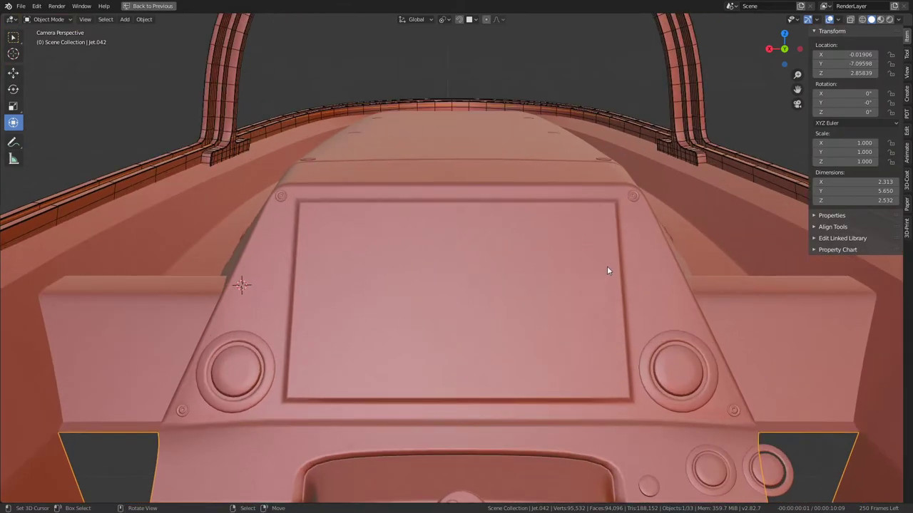
scroll(716, 276, down, 1)
key(Tab)
middle_drag(632, 256, 459, 246)
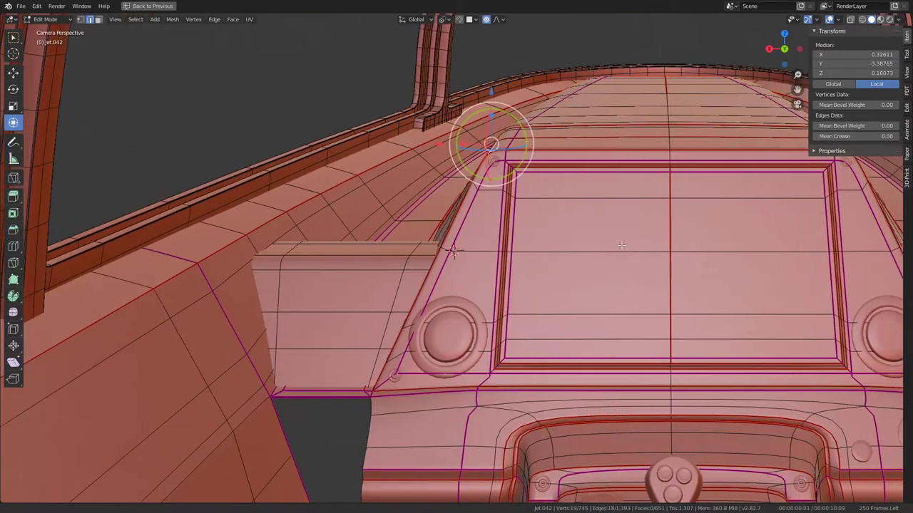
scroll(458, 246, up, 2)
scroll(476, 244, down, 3)
mouse_move(524, 259)
middle_down()
mouse_move(597, 138)
mouse_move(554, 177)
middle_up()
scroll(550, 251, up, 3)
alt+click(425, 241)
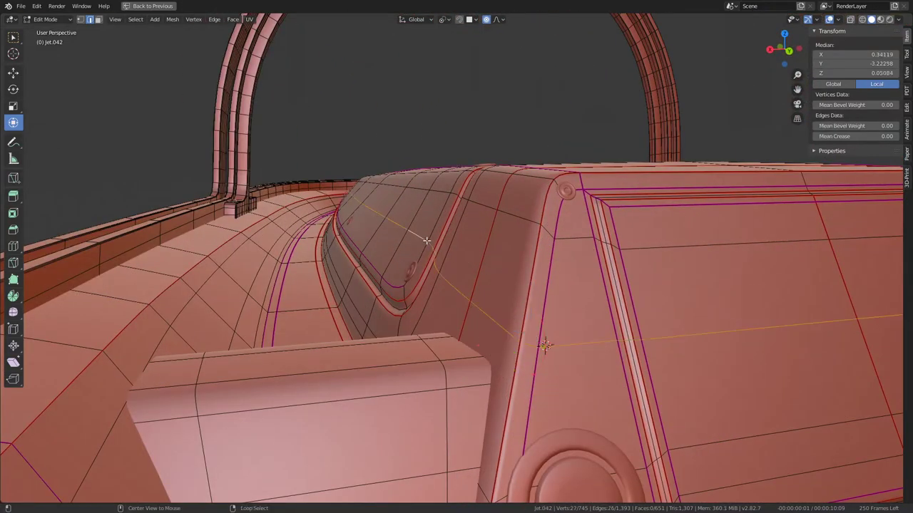
key(g)
key(g)
key(Escape)
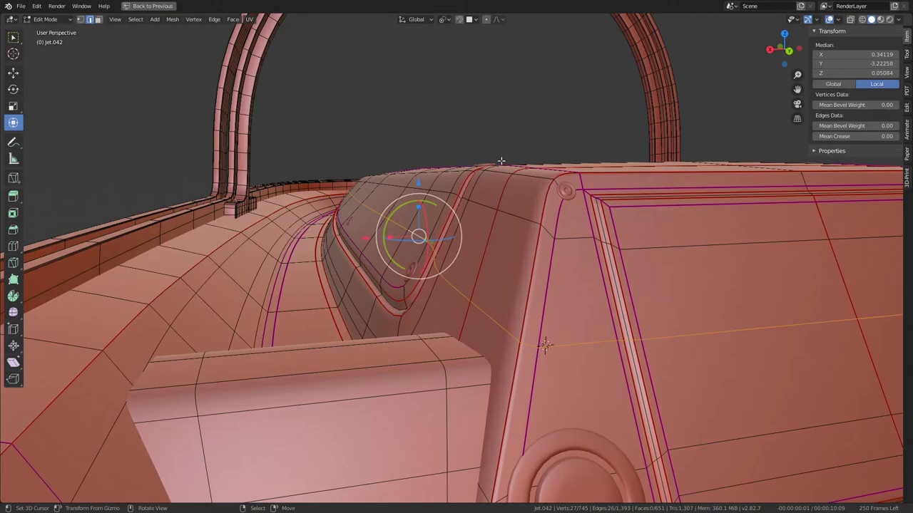
key(KP_0)
key(g)
key(g)
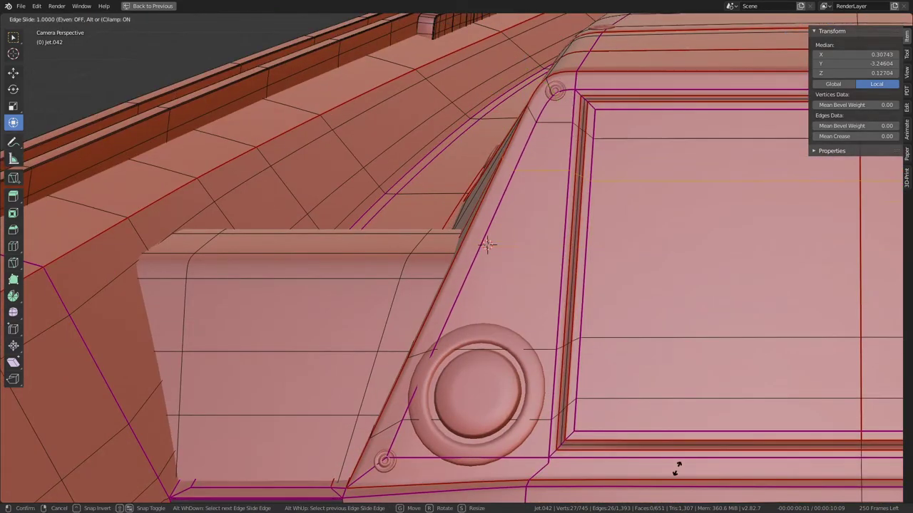
key(Escape)
key(KP_0)
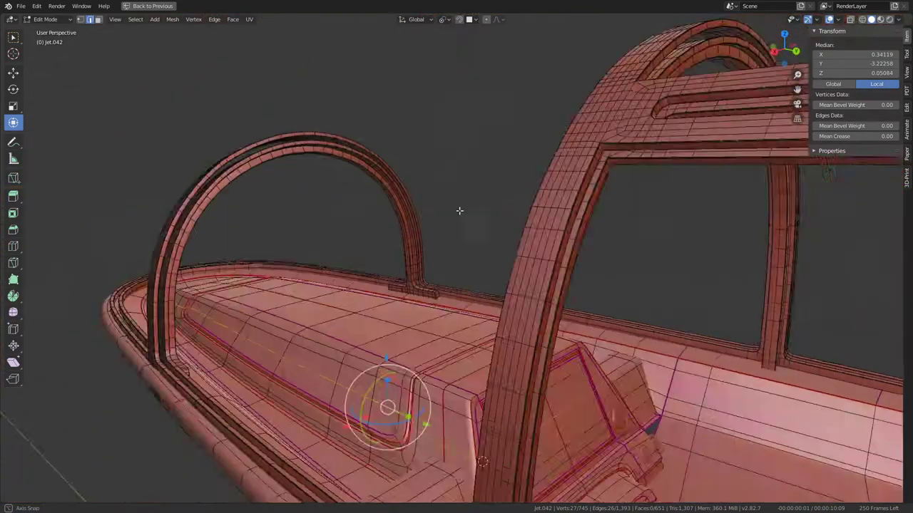
scroll(467, 233, up, 5)
alt+middle_click(464, 273)
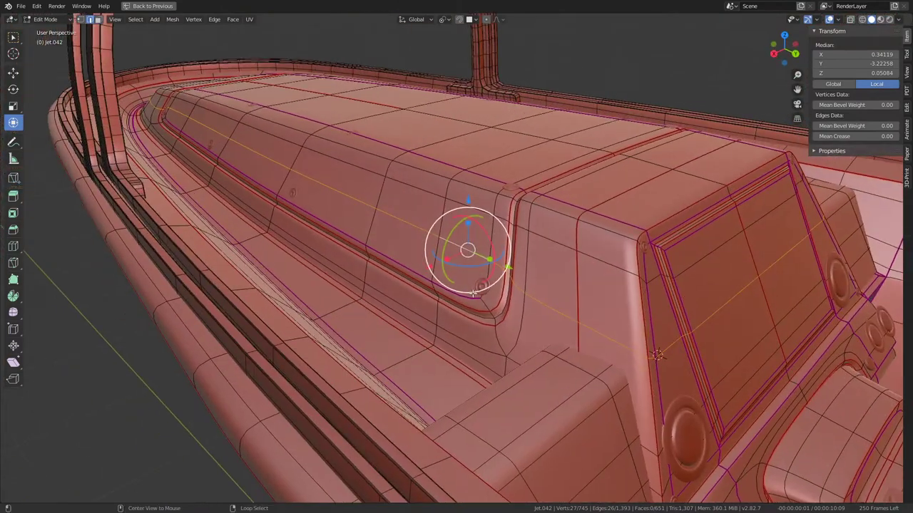
alt+click(464, 273)
middle_drag(465, 273, 530, 273)
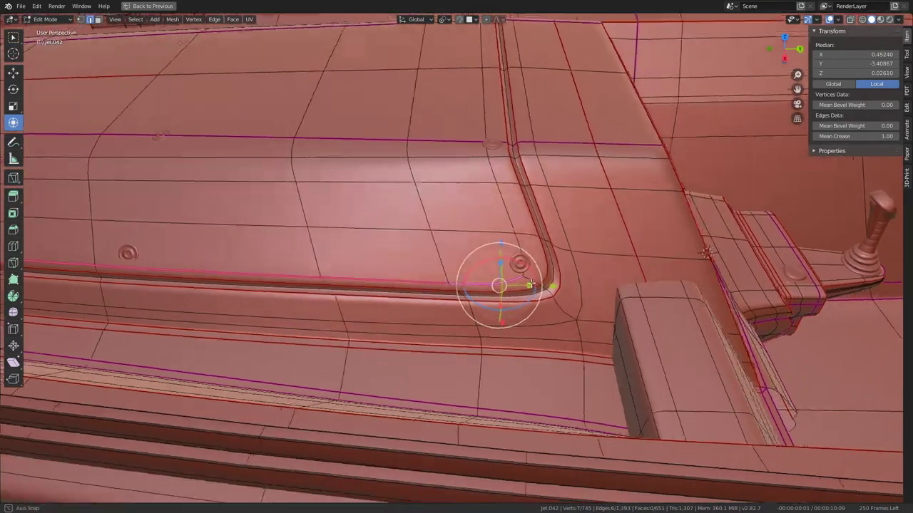
alt+click(529, 273)
Delete the selected corner vertices, then undo a trial deletion of a short corner edge path
key(x)
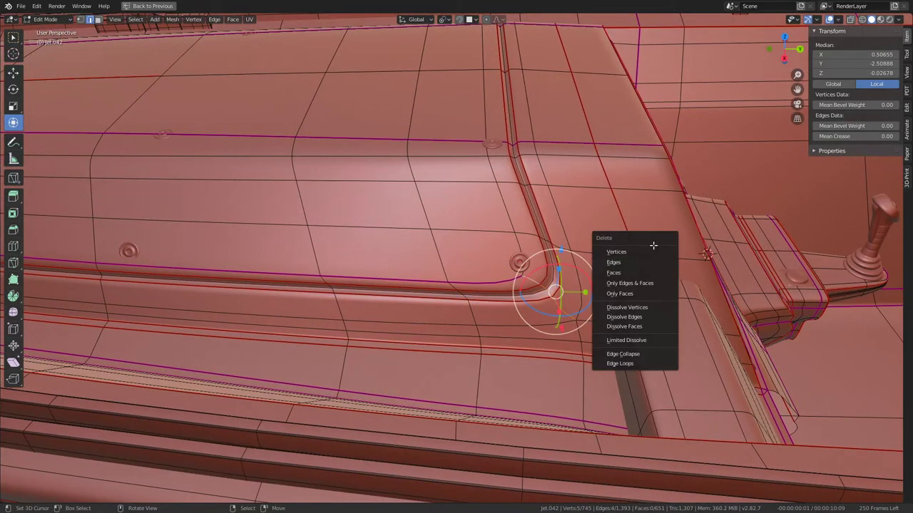
key(v)
mouse_move(592, 228)
middle_down()
mouse_move(567, 214)
mouse_move(604, 233)
mouse_move(588, 261)
middle_up()
alt+click(566, 214)
key(x)
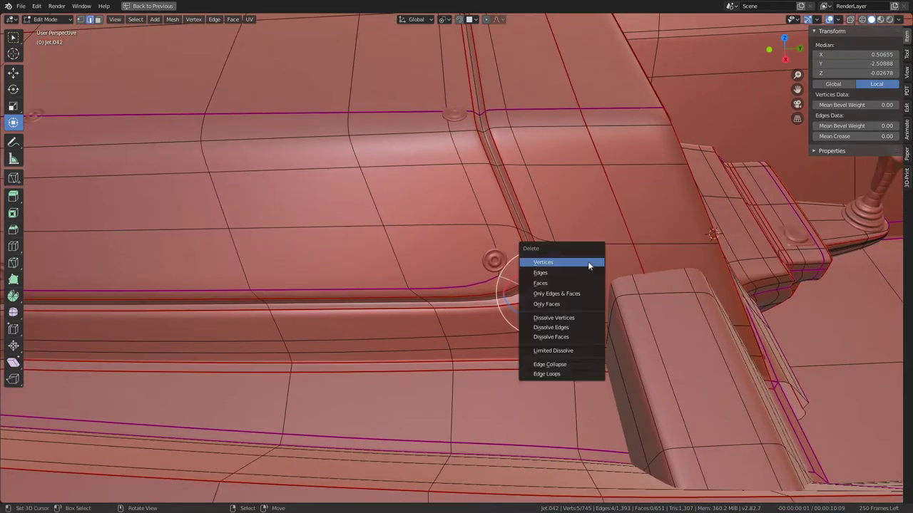
click(587, 261)
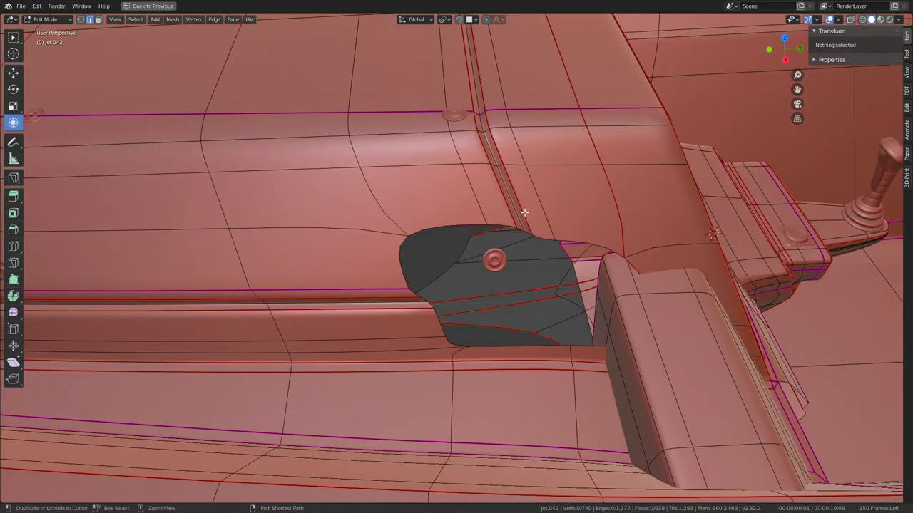
key(ctrl+z)
Select the corner edges beside the console and collapse them with Merge Vertices > Collapse
scroll(524, 213, down, 4)
key(Tab)
mouse_move(524, 212)
middle_down()
mouse_move(510, 212)
mouse_move(514, 244)
mouse_move(566, 249)
middle_up()
scroll(572, 248, up, 3)
key(Tab)
scroll(583, 273, up, 3)
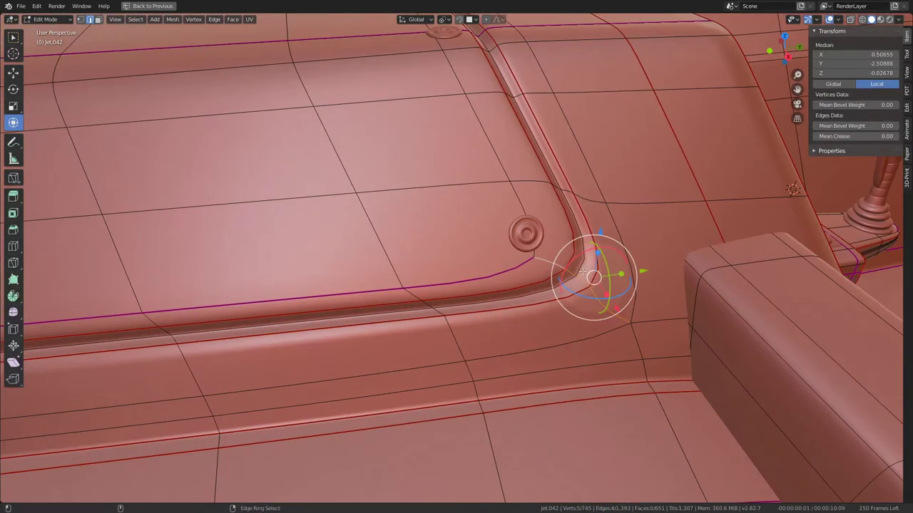
ctrl+alt+click(584, 274)
ctrl+alt+shift+click(573, 271)
key(q)
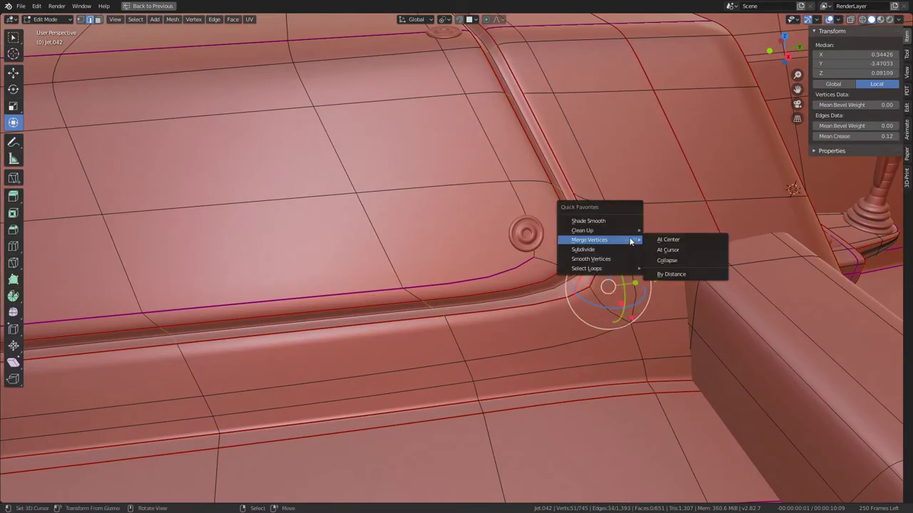
click(666, 269)
Collapse another set of selected vertices on the armrest side
mouse_move(663, 261)
middle_down()
mouse_move(425, 247)
mouse_move(426, 262)
middle_up()
key(q)
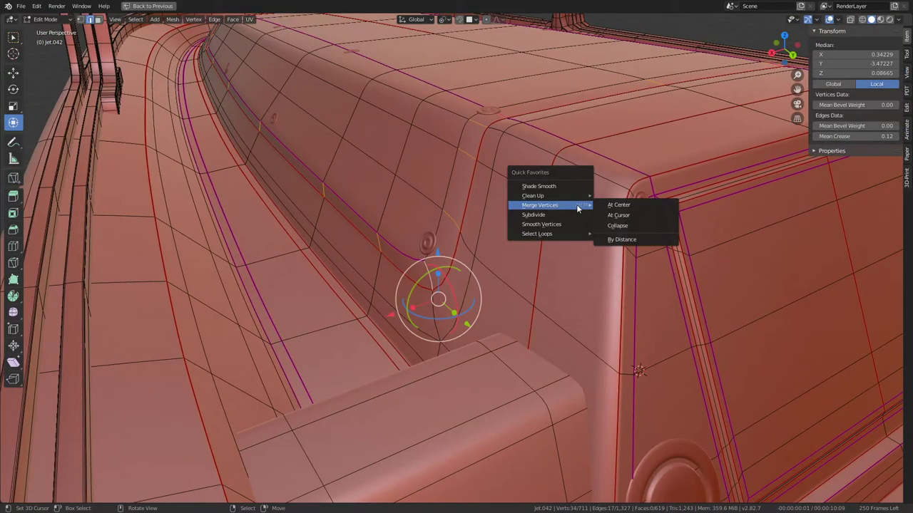
click(633, 225)
mouse_move(633, 225)
middle_down()
mouse_move(430, 209)
mouse_move(478, 208)
mouse_move(492, 263)
middle_up()
key(Tab)
key(Tab)
Select the edge ring on the console's side wall and delete its vertices, leaving a hole
ctrl+alt+click(465, 279)
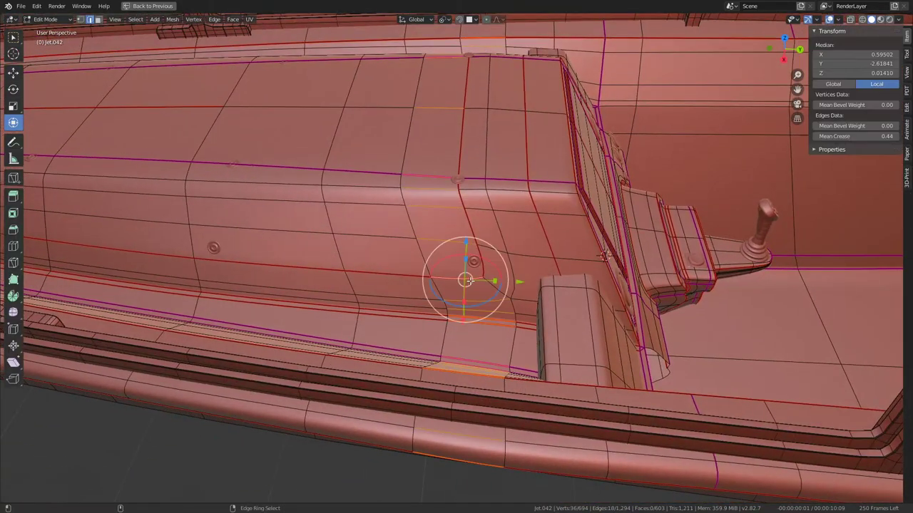
click(498, 281)
ctrl+alt+click(492, 248)
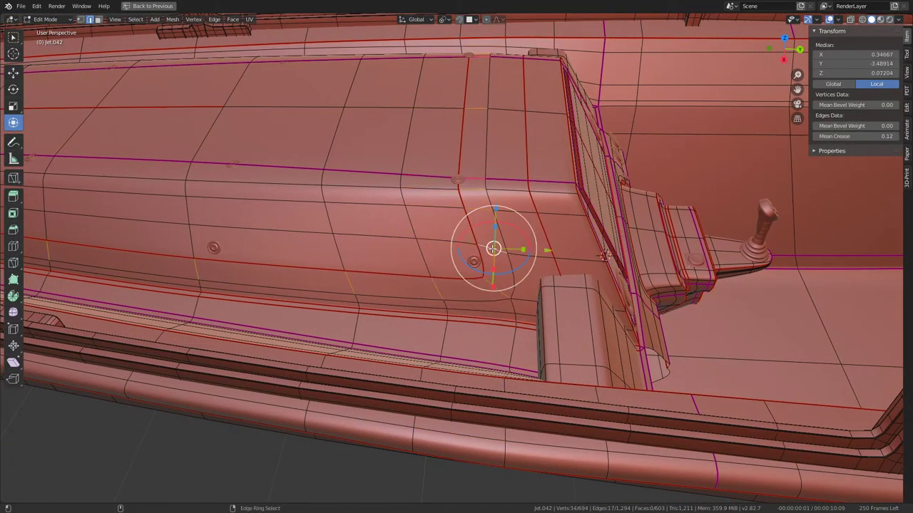
click(507, 283)
key(x)
click(531, 249)
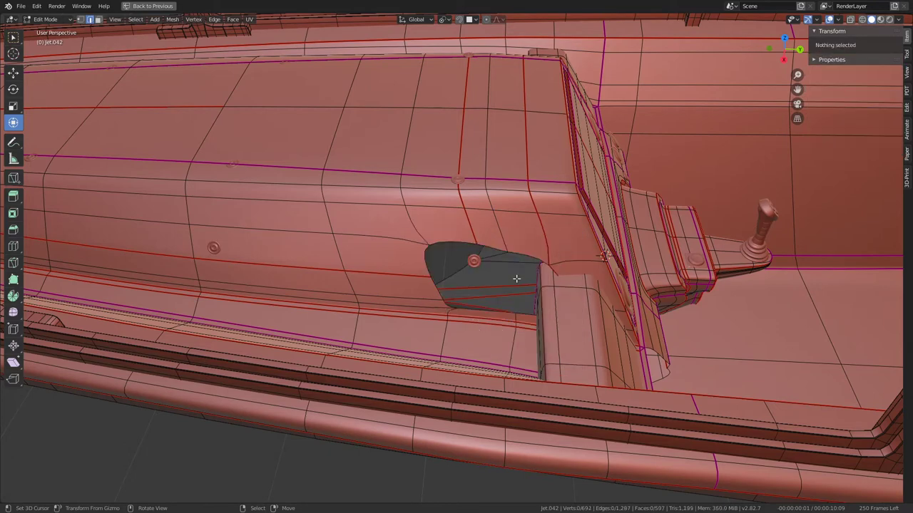
Undo the vertex deletion and instead collapse the edge ring into single edges
click(479, 314)
middle_drag(480, 313, 502, 232)
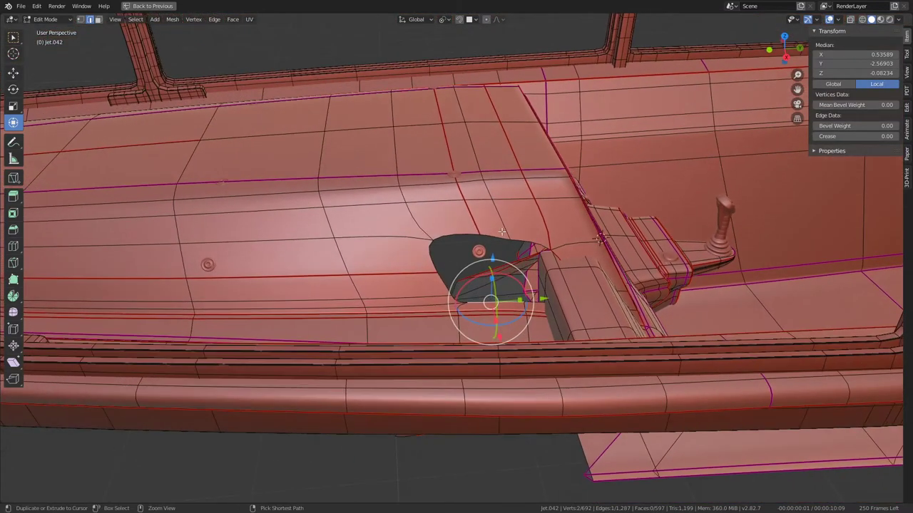
key(ctrl+z)
key(ctrl+z)
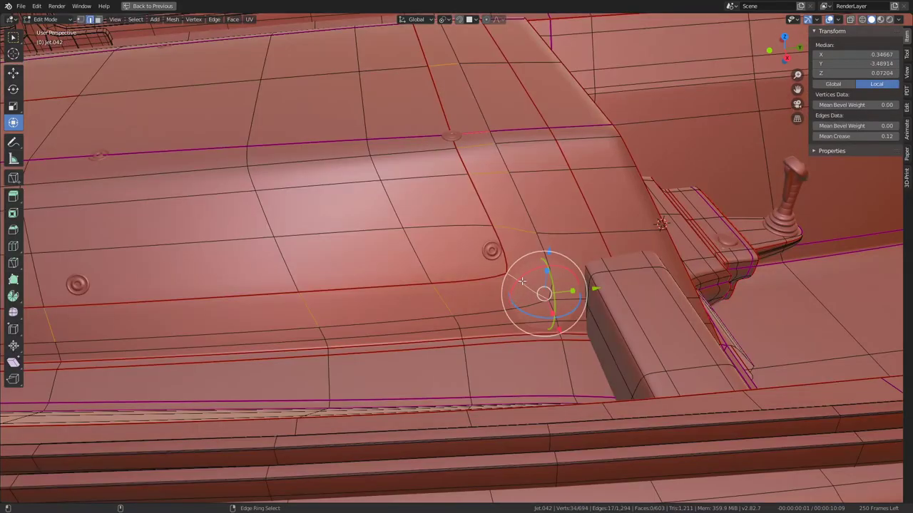
key(q)
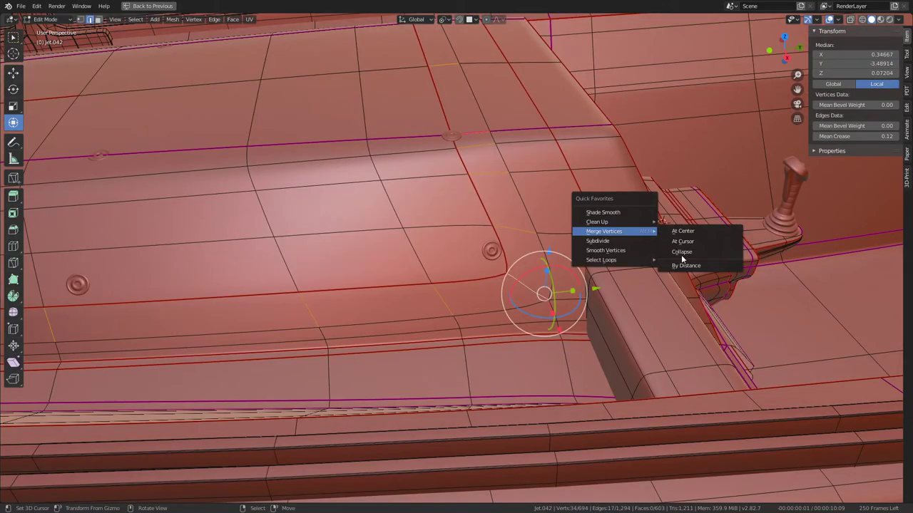
click(681, 253)
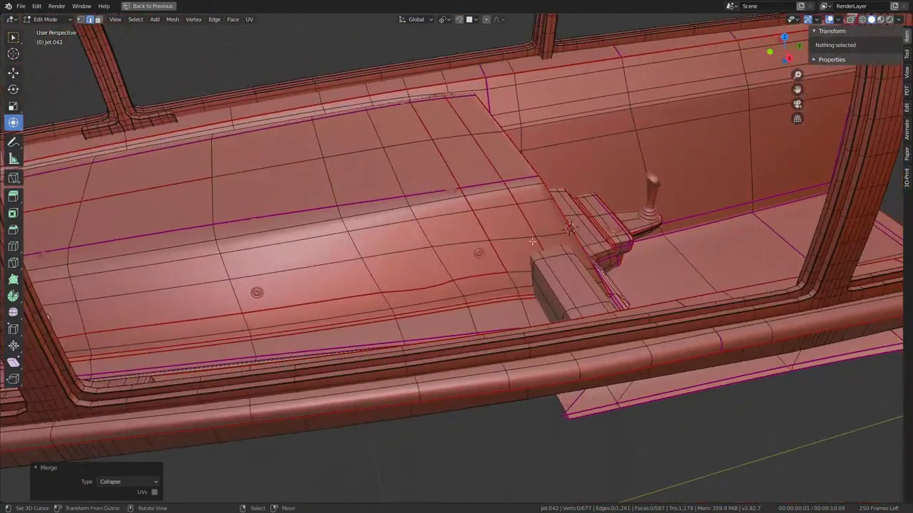
click(456, 278)
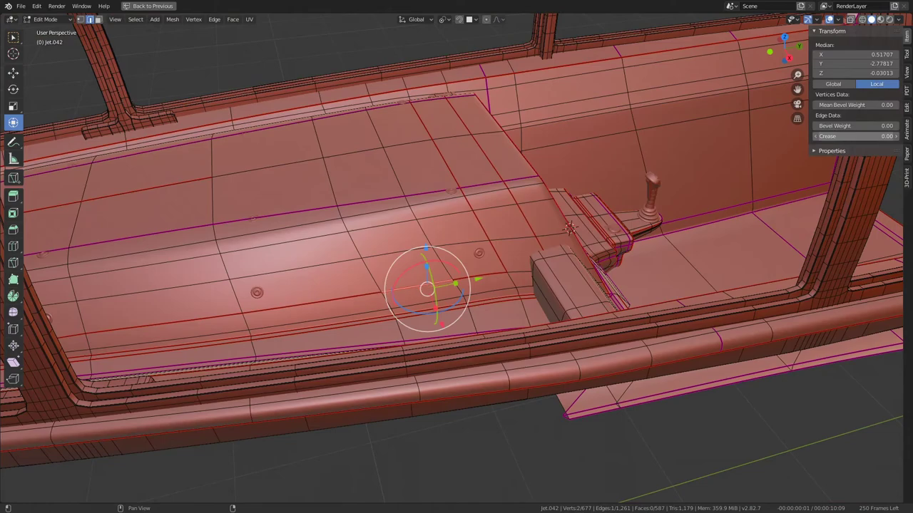
Select the edge loop along the console side and cancel a trial move
key(Tab)
mouse_move(485, 229)
middle_down()
mouse_move(373, 199)
mouse_move(462, 205)
mouse_move(440, 272)
mouse_move(572, 171)
mouse_move(485, 167)
mouse_move(493, 199)
mouse_move(642, 303)
mouse_move(436, 246)
middle_up()
key(Tab)
alt+click(438, 262)
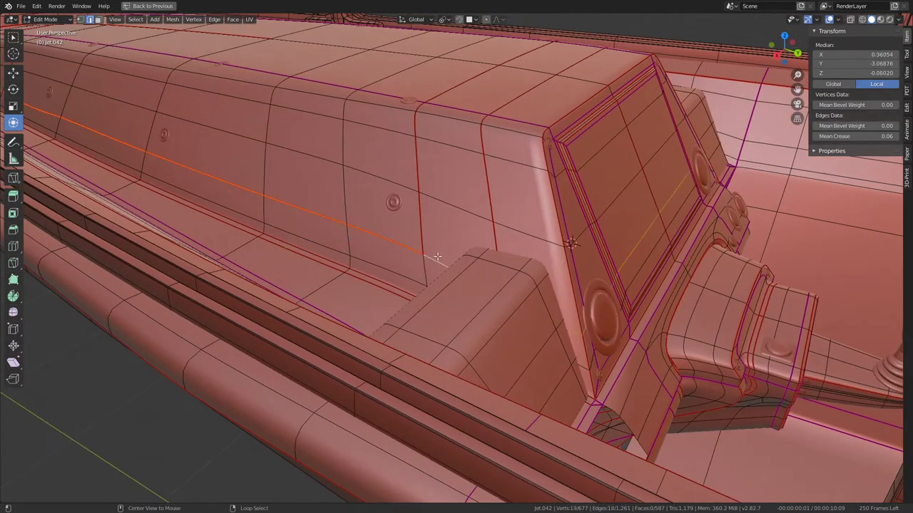
key(g)
right_click(447, 184)
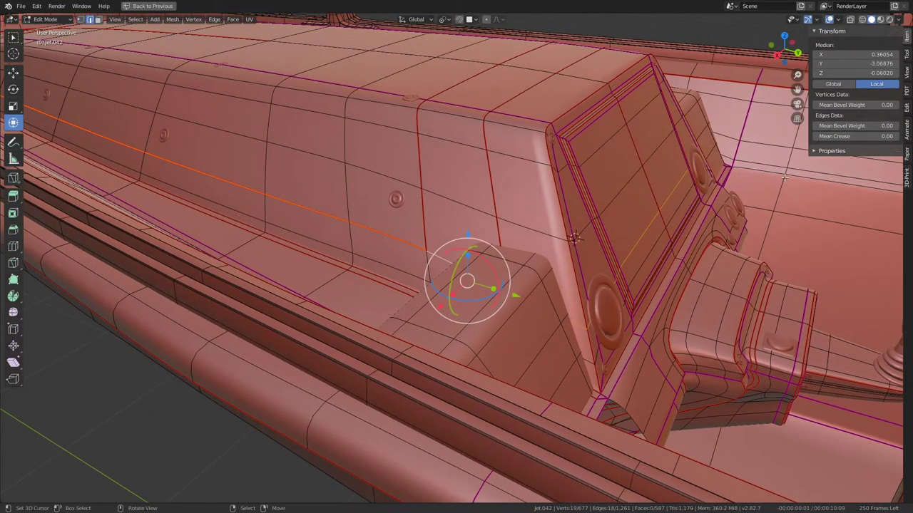
Select the upper edge loop on the console
scroll(460, 206, down, 5)
scroll(459, 206, up, 5)
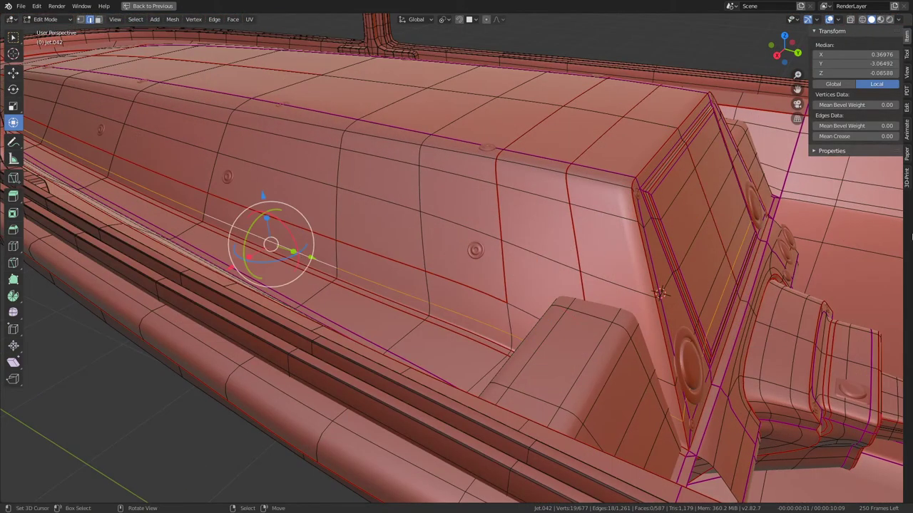
alt+click(566, 248)
alt+click(540, 195)
scroll(540, 192, down, 5)
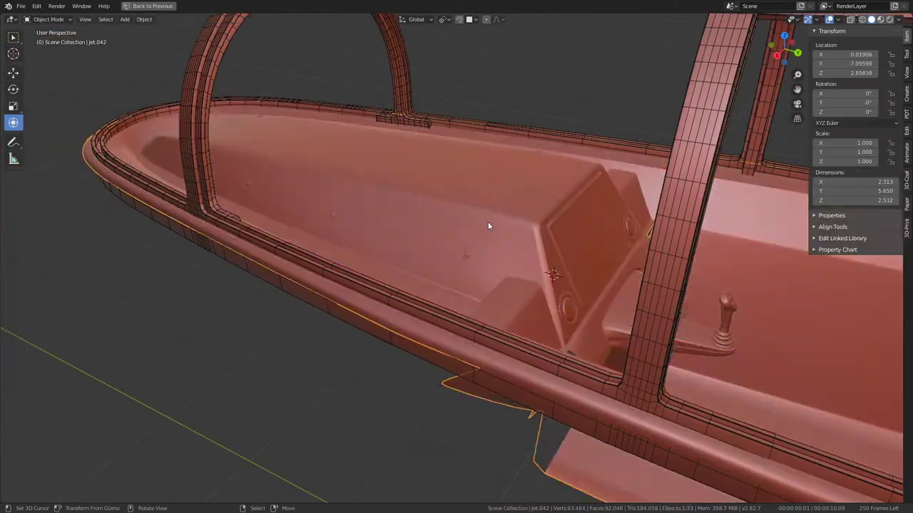
middle_drag(489, 223, 560, 220)
scroll(561, 220, up, 5)
Slide the vertical loop near the dashboard and another horizontal console-side loop along the surface
alt+click(482, 285)
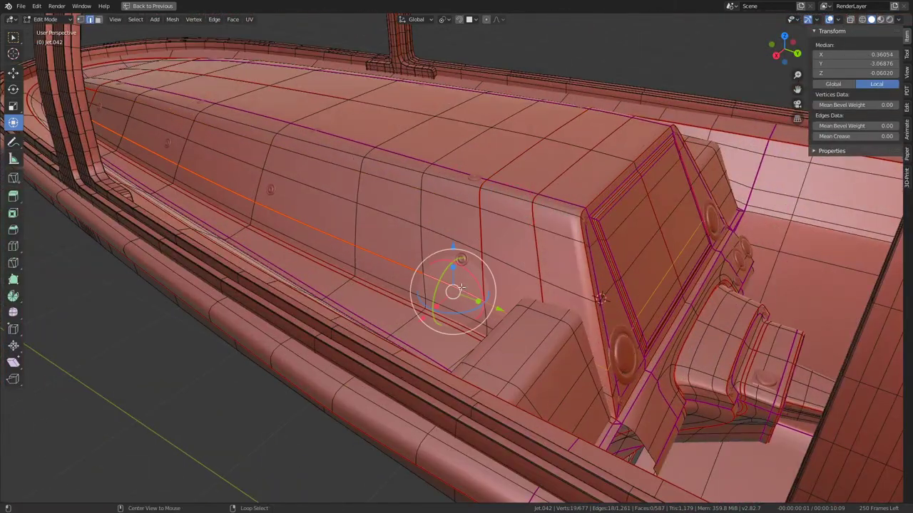
middle_drag(482, 285, 525, 219)
key(g)
key(g)
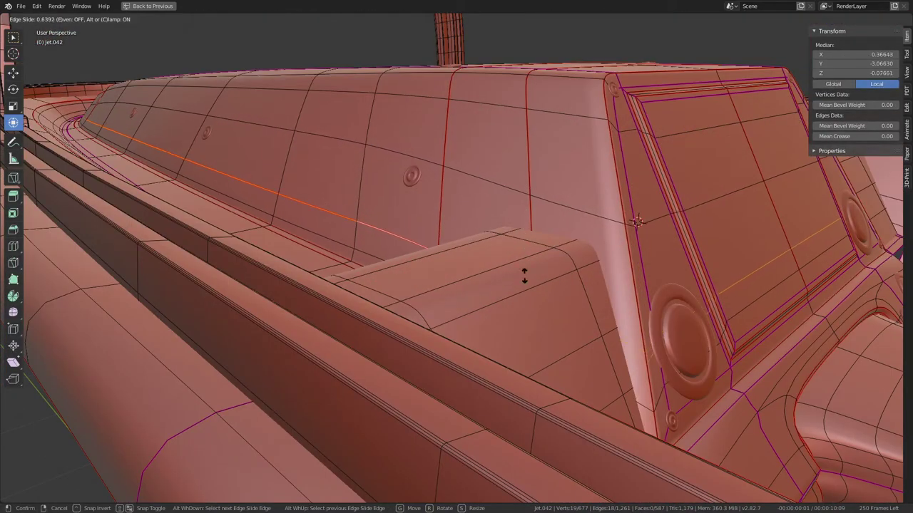
click(485, 247)
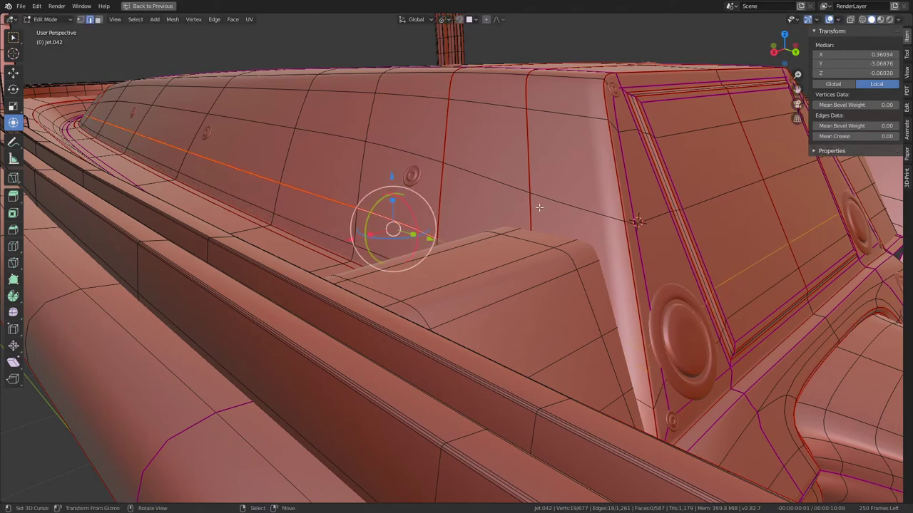
alt+click(539, 208)
key(g)
key(g)
click(482, 245)
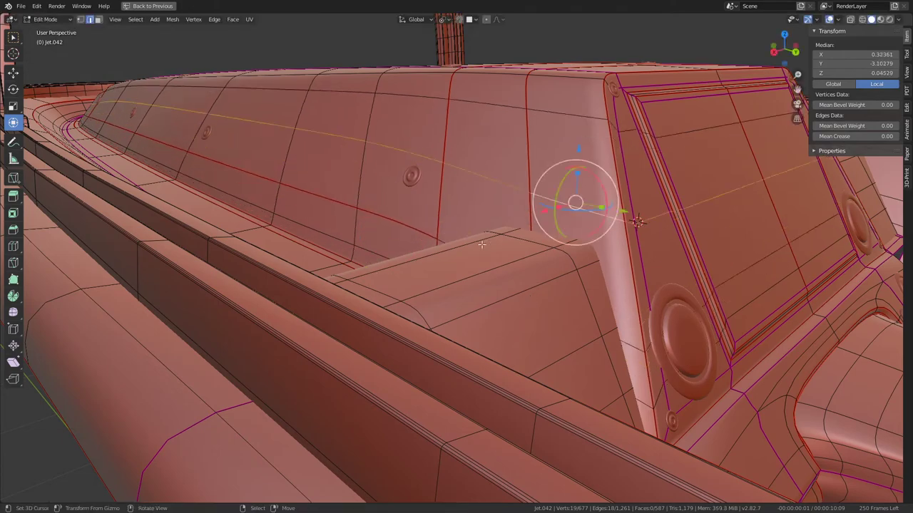
Edge-slide the selected loop again, settling it at factor 0.276
middle_drag(482, 245, 512, 189)
key(g)
key(g)
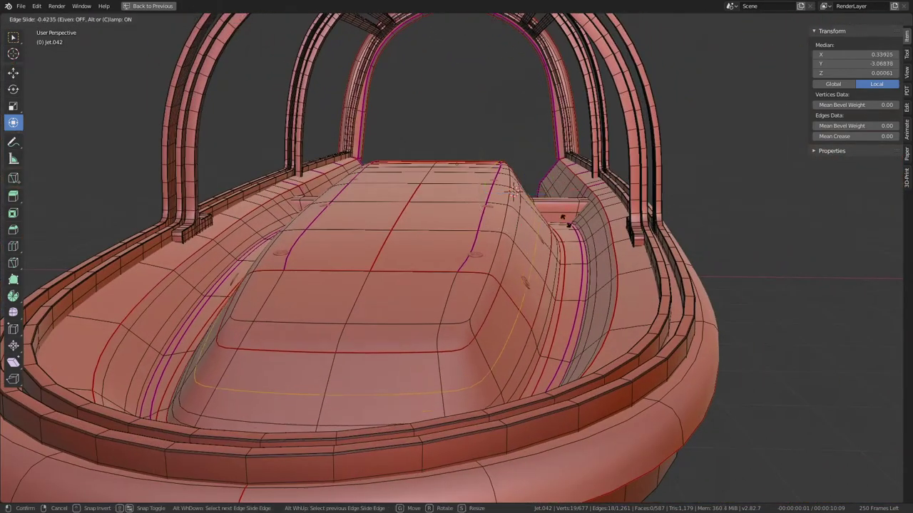
right_click(601, 286)
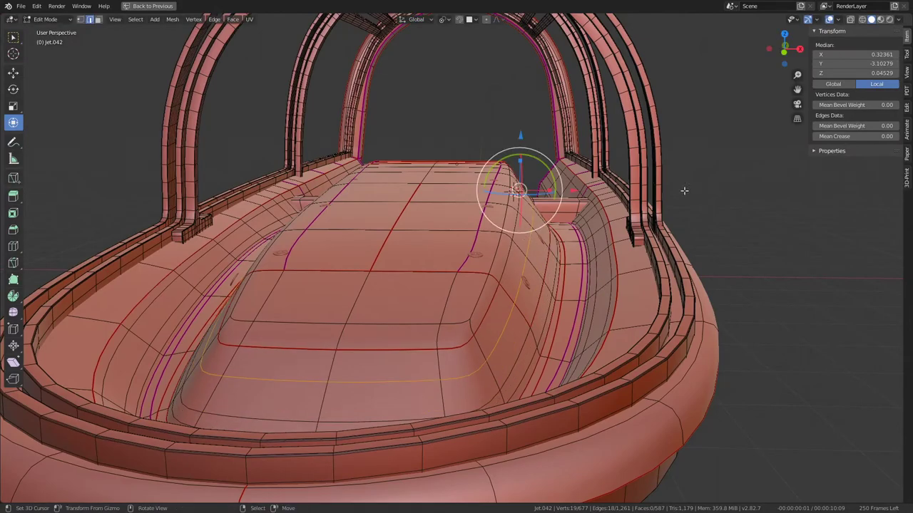
mouse_move(683, 190)
middle_down()
mouse_move(459, 189)
mouse_move(632, 193)
middle_up()
key(g)
key(g)
click(458, 189)
key(g)
key(g)
click(653, 180)
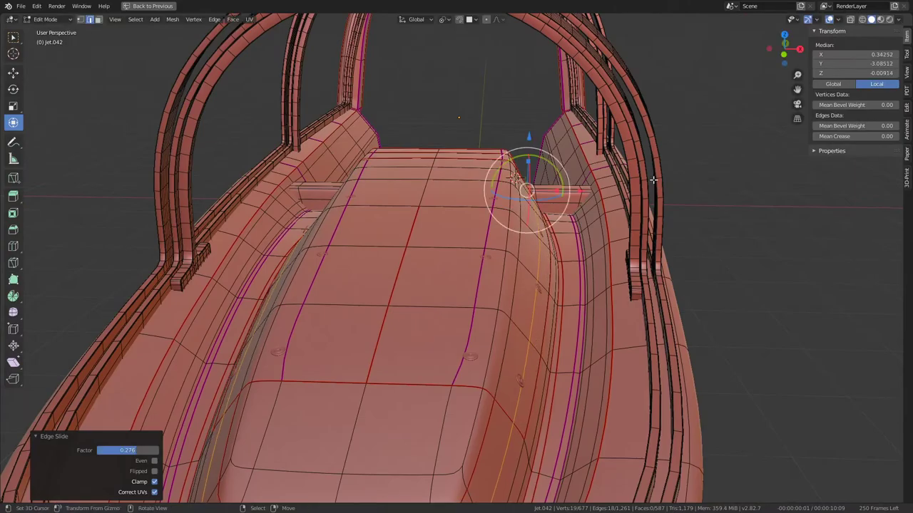
Check the camera view, then slide the loop by the dashboard corner
key(KP_0)
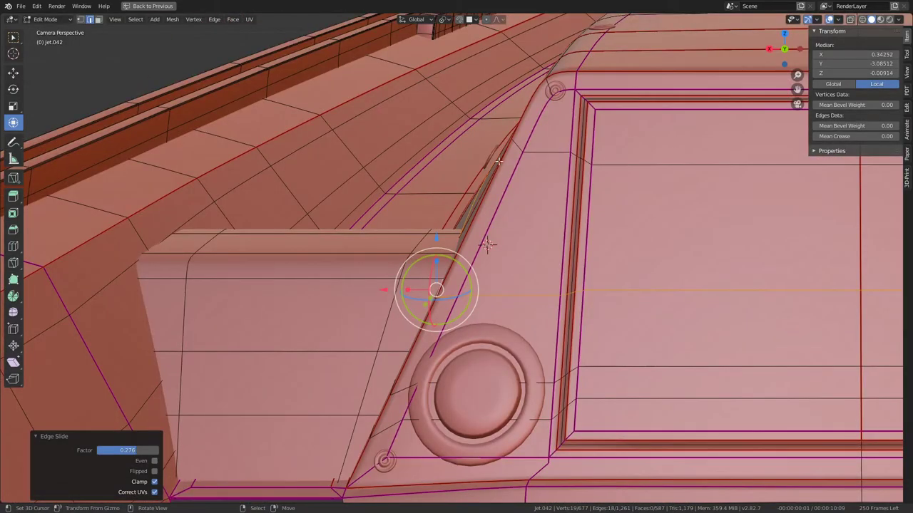
mouse_move(487, 244)
middle_down()
mouse_move(489, 323)
mouse_move(418, 302)
middle_up()
key(g)
key(g)
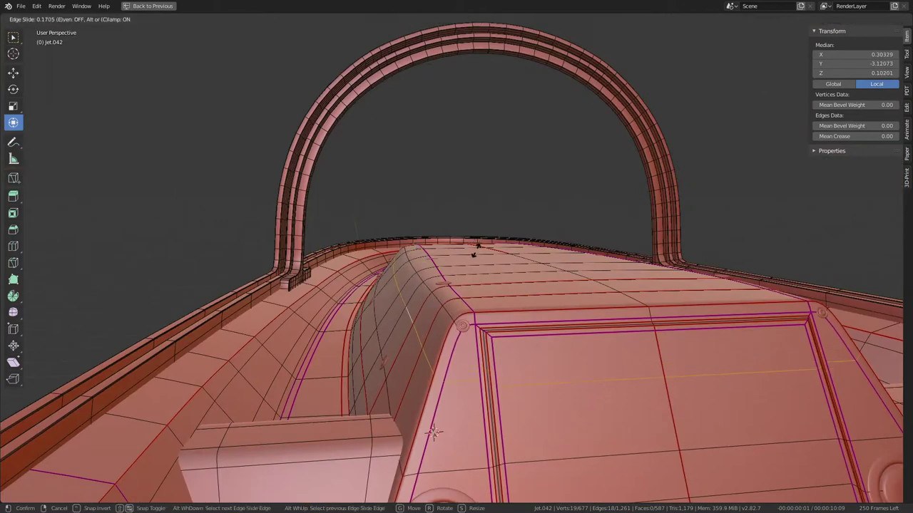
click(474, 251)
Zoom to the selected loop and set its edge crease
key(KP_Decimal)
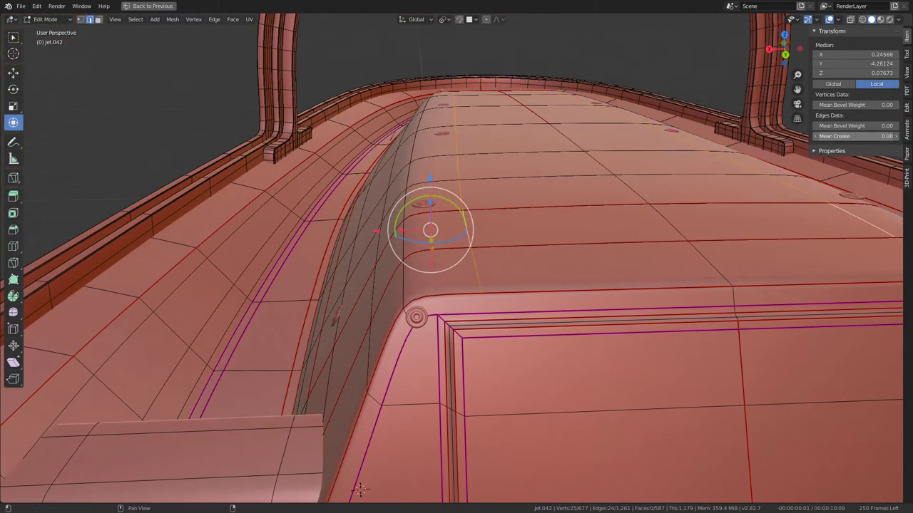
key(shift+e)
key(1)
key(Return)
scroll(456, 242, down, 5)
scroll(456, 242, down, 5)
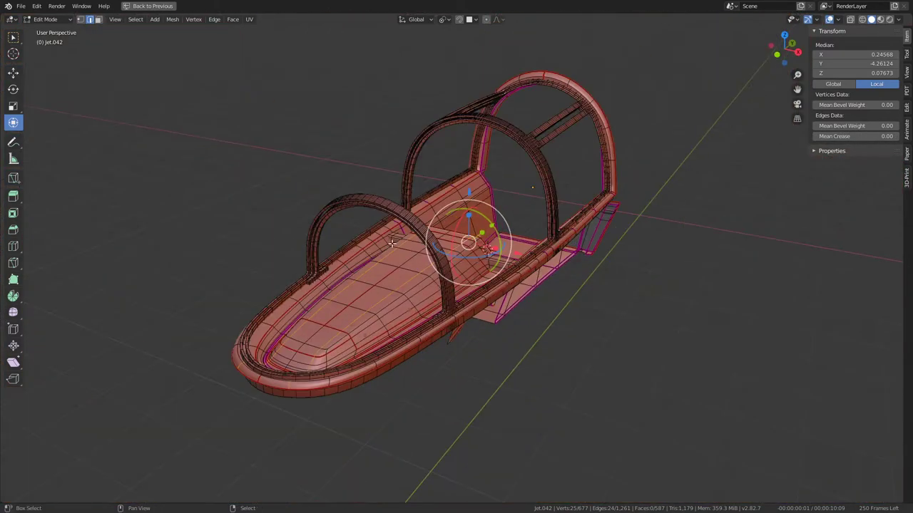
middle_drag(428, 236, 482, 225)
alt+click(347, 360)
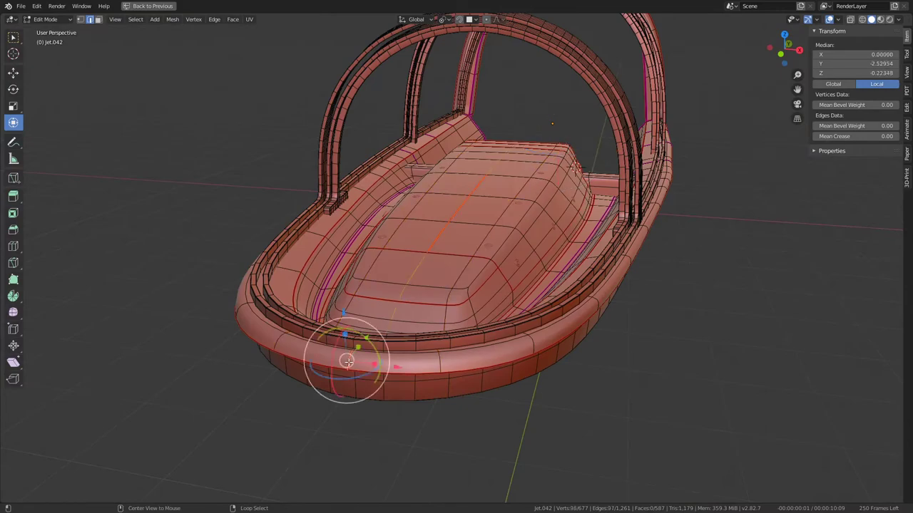
scroll(477, 171, up, 5)
mouse_move(478, 171)
middle_down()
mouse_move(433, 214)
mouse_move(445, 208)
mouse_move(510, 229)
mouse_move(500, 252)
mouse_move(514, 214)
middle_up()
scroll(472, 264, up, 2)
scroll(467, 232, down, 3)
alt+click(499, 238)
scroll(500, 252, up, 3)
click(321, 274)
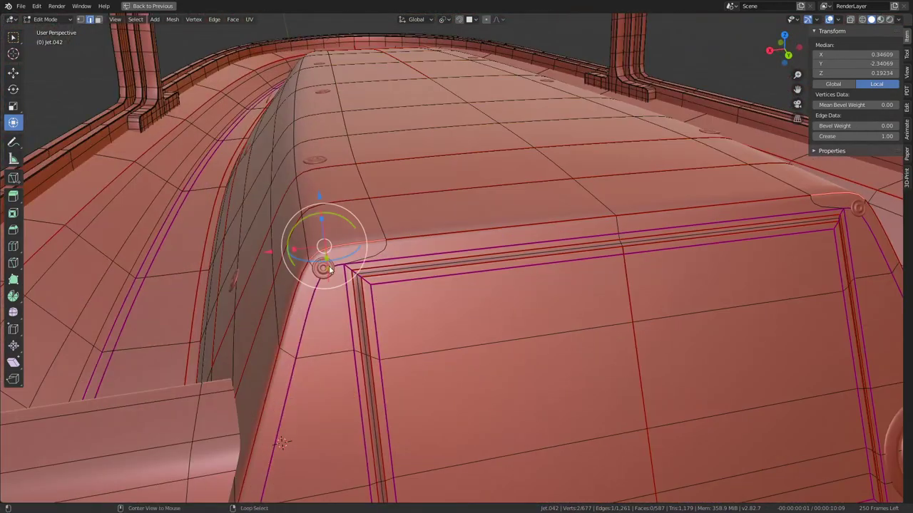
alt+click(385, 216)
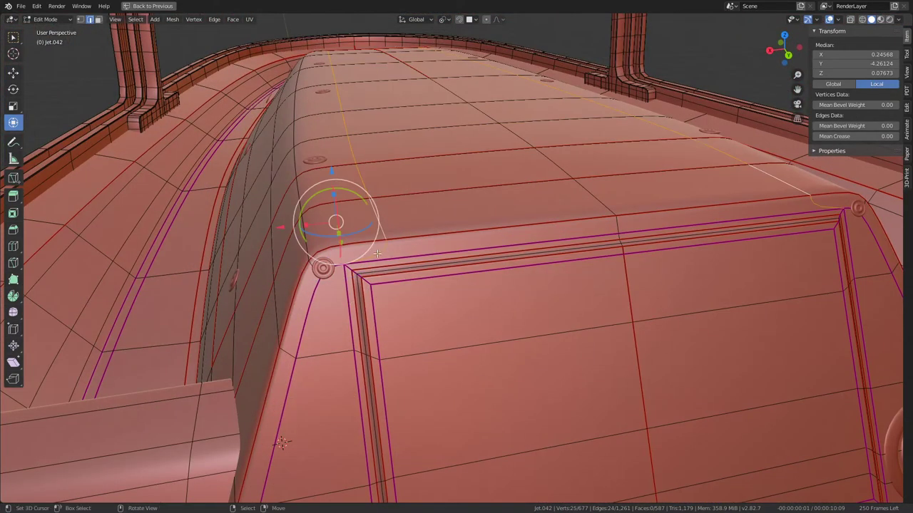
mouse_move(377, 252)
middle_down()
mouse_move(285, 190)
mouse_move(522, 200)
mouse_move(480, 437)
middle_up()
scroll(522, 200, up, 3)
mouse_move(497, 468)
mouse_down()
mouse_move(423, 406)
mouse_move(423, 378)
mouse_up()
scroll(484, 442, up, 1)
scroll(499, 435, up, 1)
scroll(485, 443, up, 2)
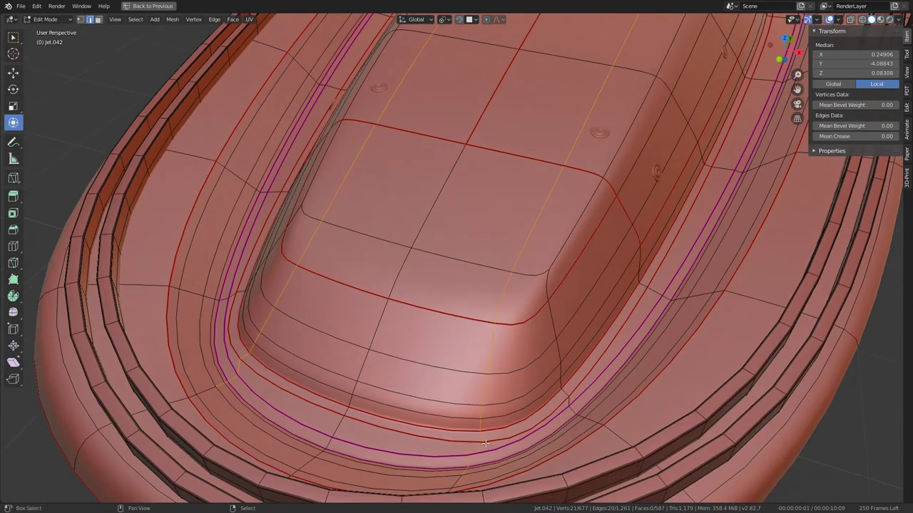
drag(432, 456, 432, 457)
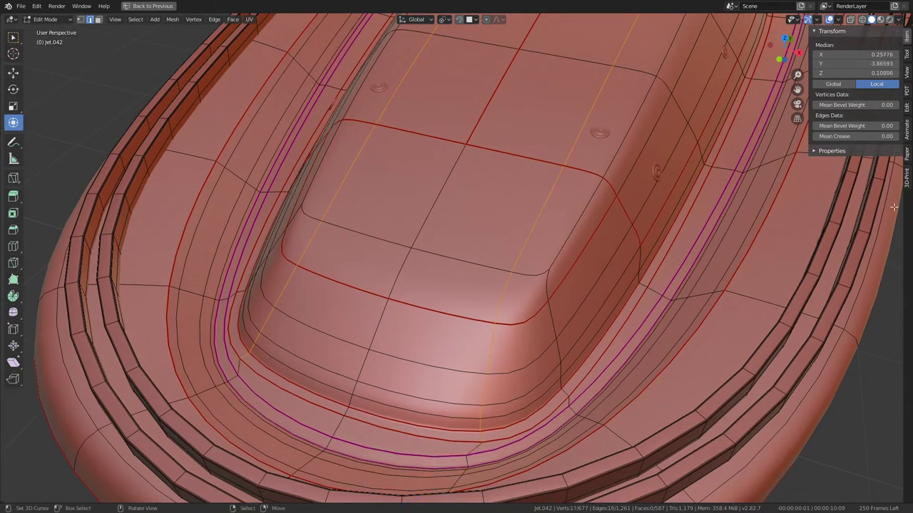
drag(875, 136, 876, 136)
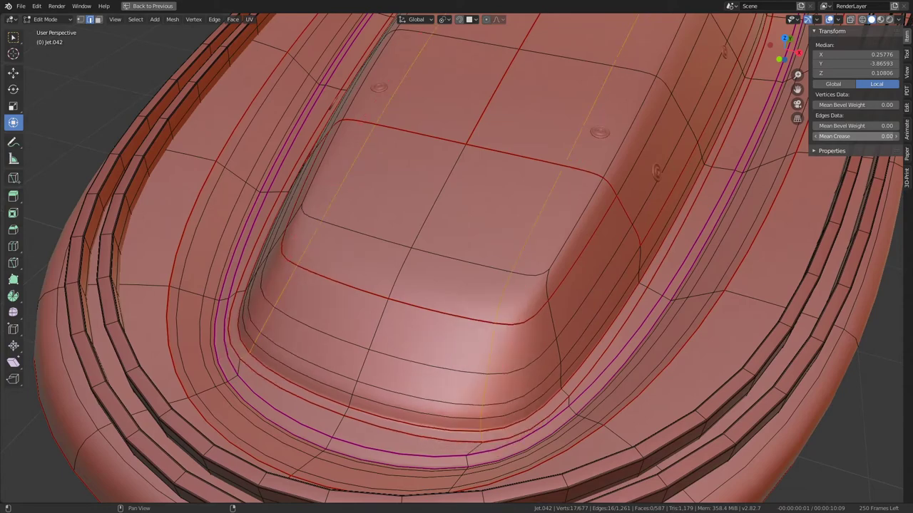
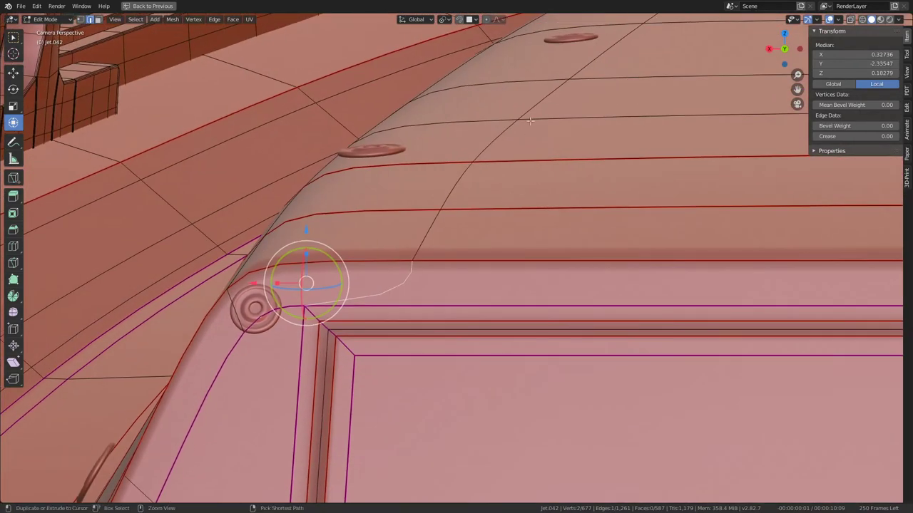
Crease the curved dashboard corner edge path to 1.0 and return to Object Mode
ctrl+click(632, 78)
key(Return)
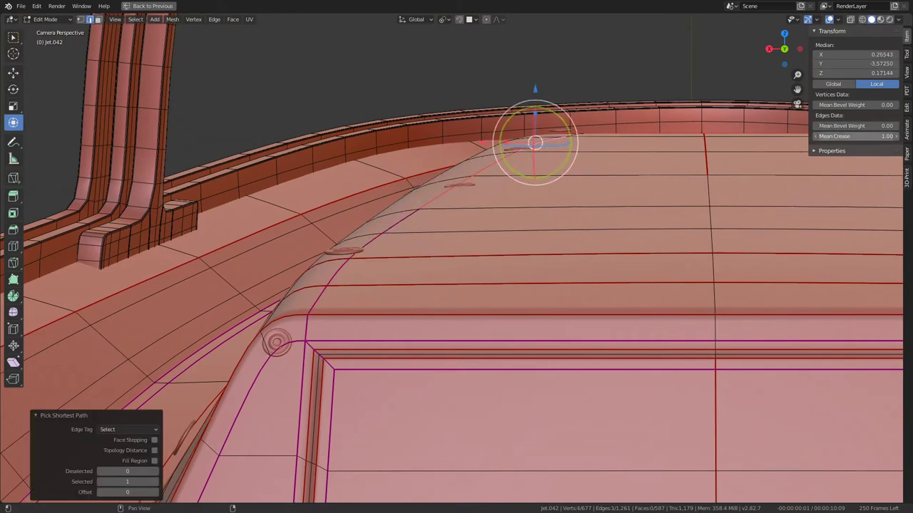
key(Tab)
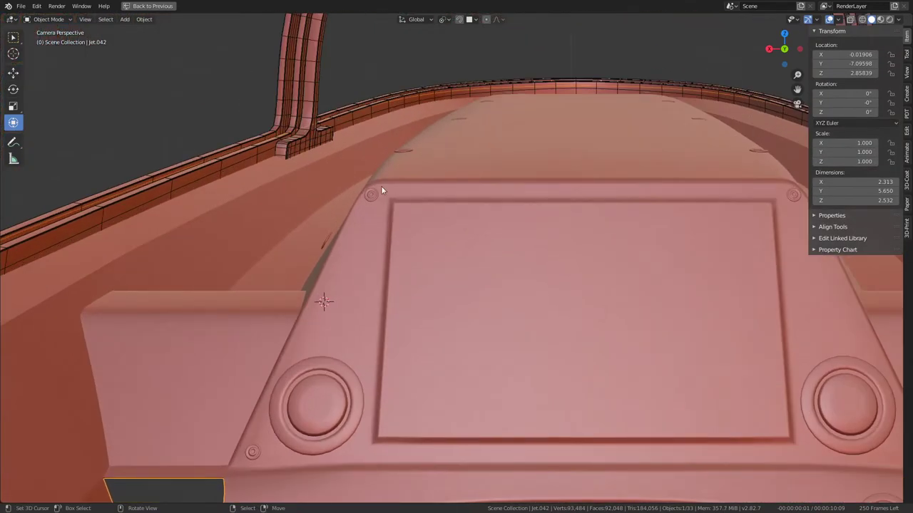
Move the screw head Circle.007 to the screen panel's upper-left corner
click(371, 193)
click(444, 22)
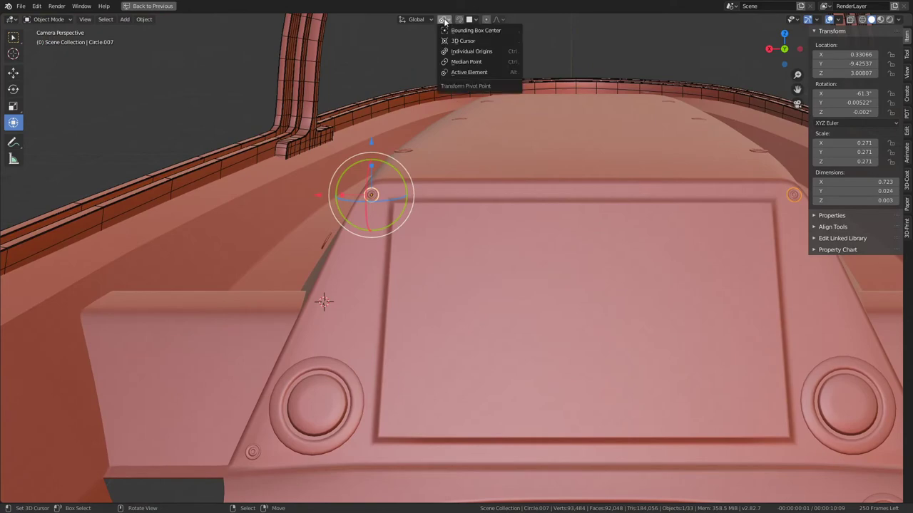
click(462, 21)
drag(383, 224, 377, 197)
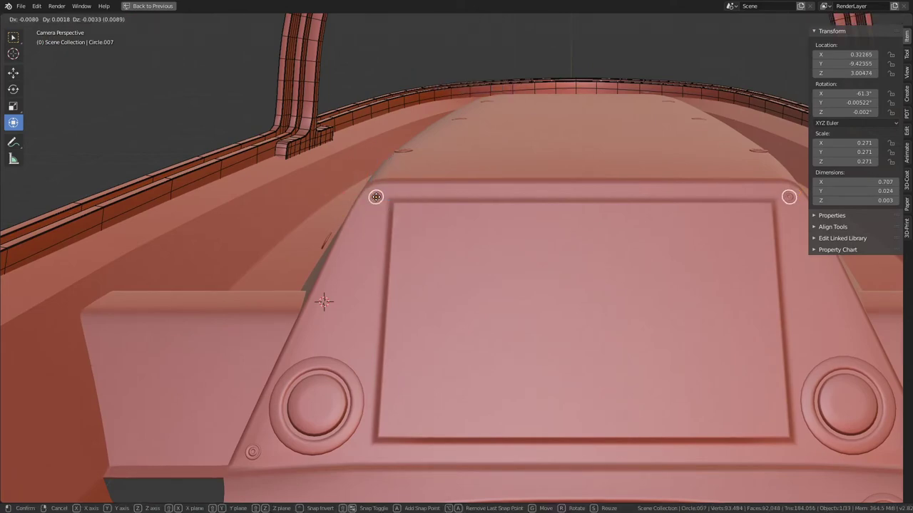
click(376, 199)
Select the edge vertices near the left button and scale them vertically along Z
key(Tab)
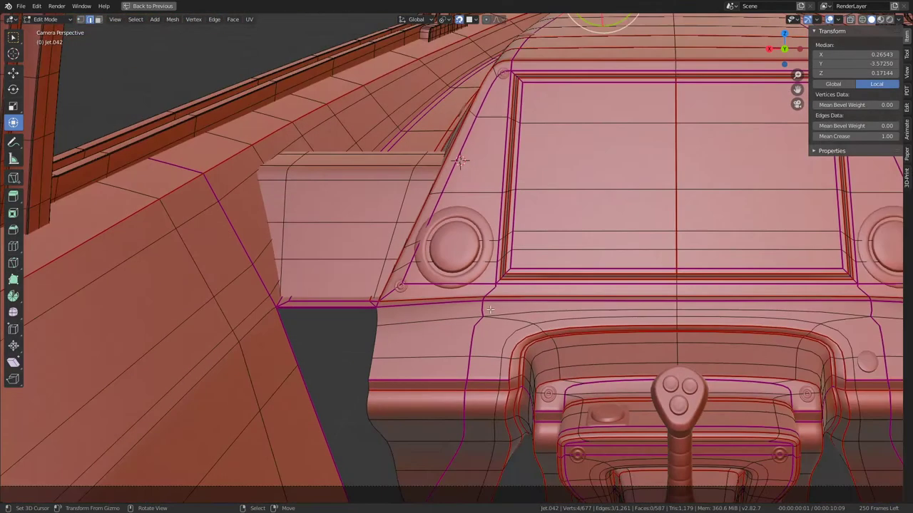
scroll(521, 317, up, 3)
shift+click(322, 327)
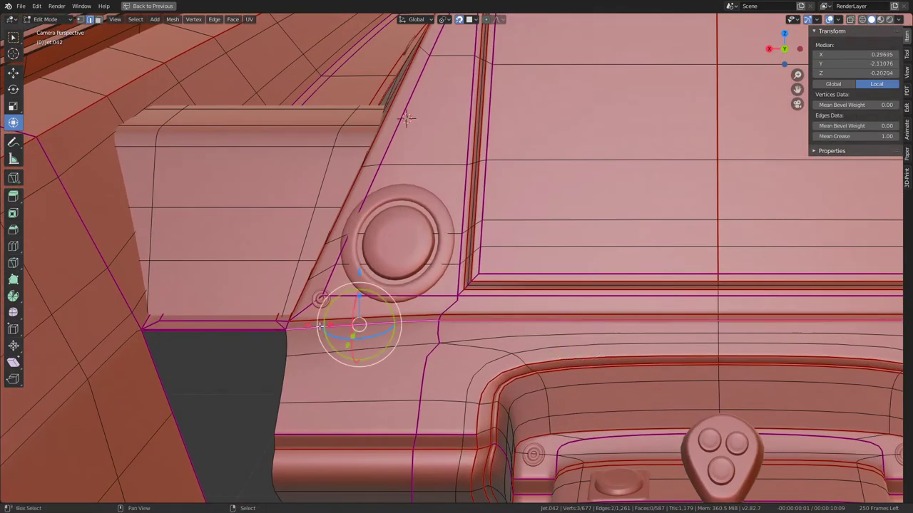
click(80, 20)
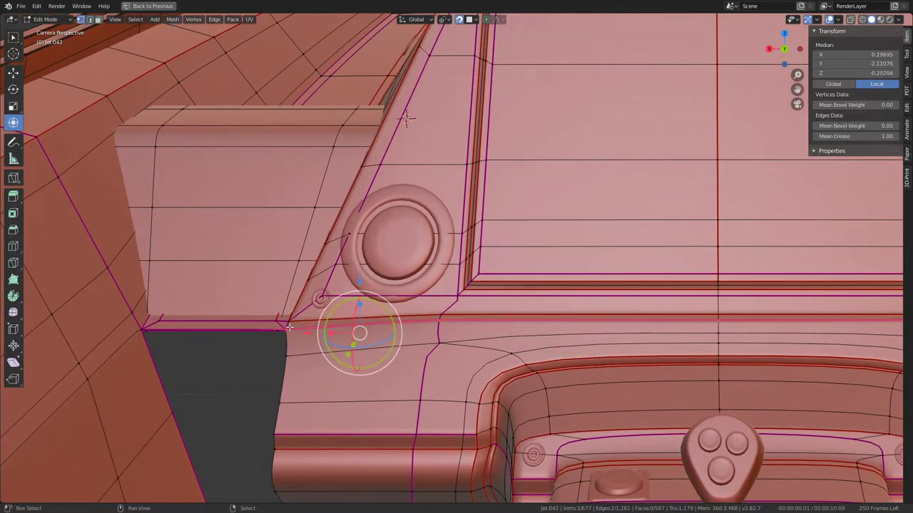
key(s)
key(z)
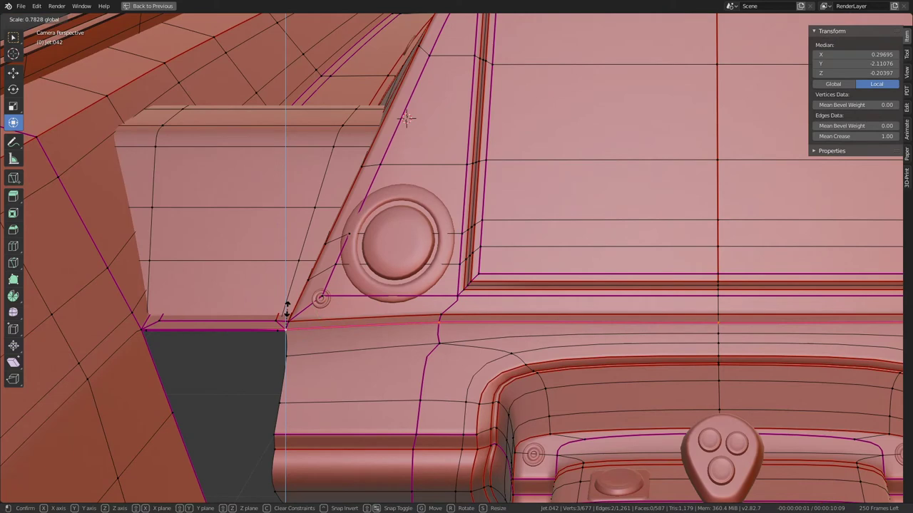
click(287, 308)
Flatten the lower panel edge's vertex path to one height with a zero Z scale
click(717, 313)
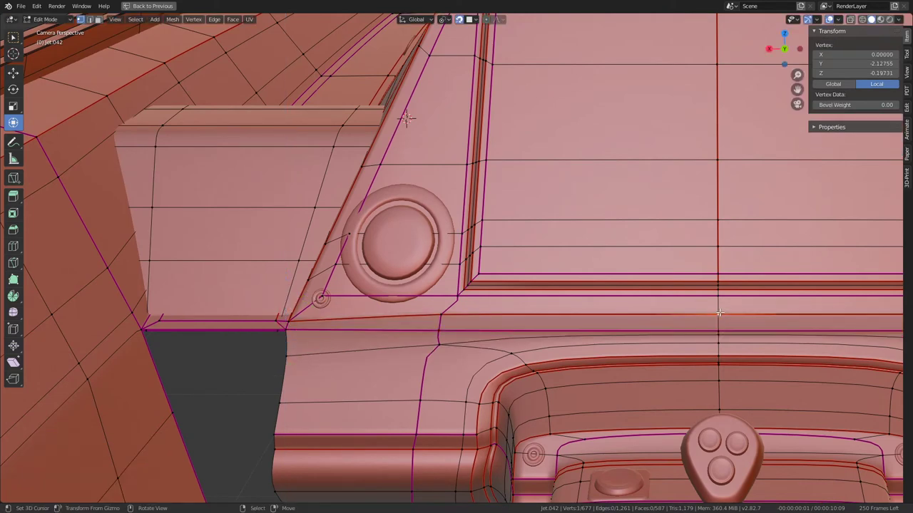
ctrl+click(287, 320)
key(s)
key(z)
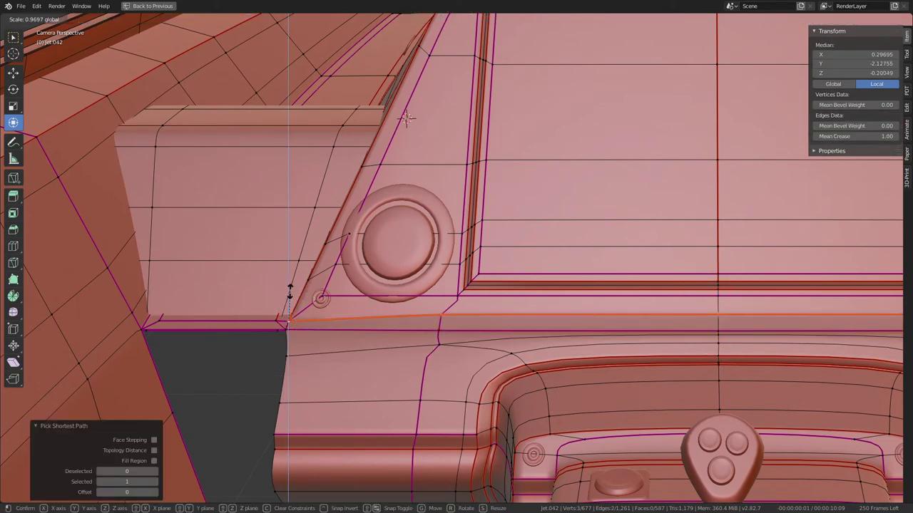
key(0)
key(Return)
mouse_move(410, 271)
middle_down()
mouse_move(459, 267)
mouse_move(500, 278)
middle_up()
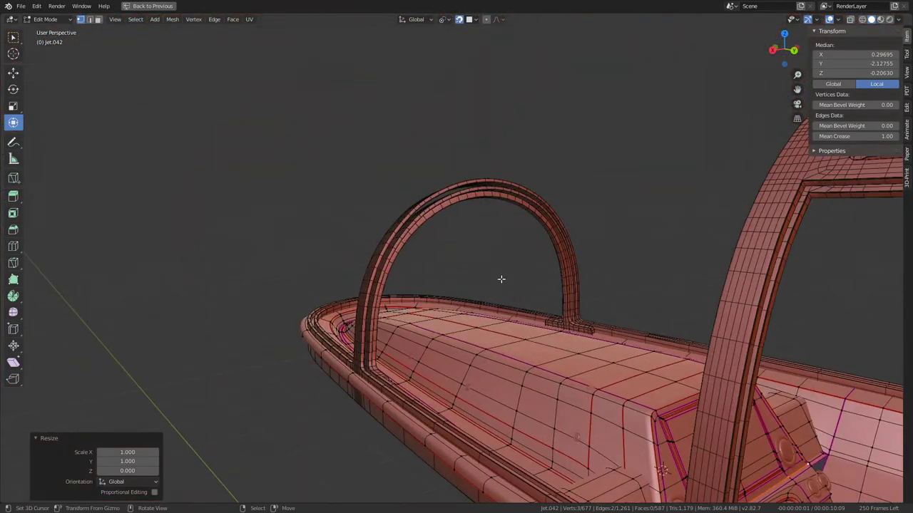
key(KP_Decimal)
middle_drag(432, 209, 470, 170)
key(KP_0)
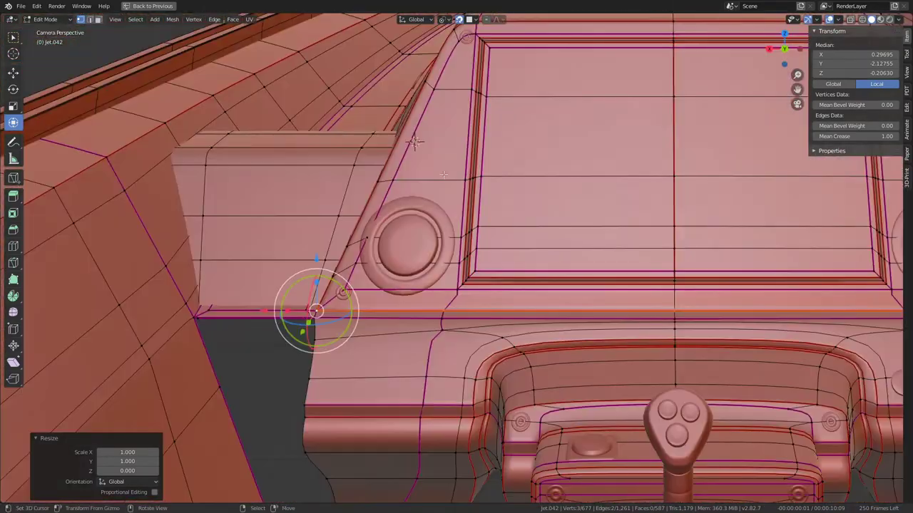
Select the lower-left corner vertex and the edge loop below the left button
scroll(474, 231, down, 2)
scroll(477, 231, down, 3)
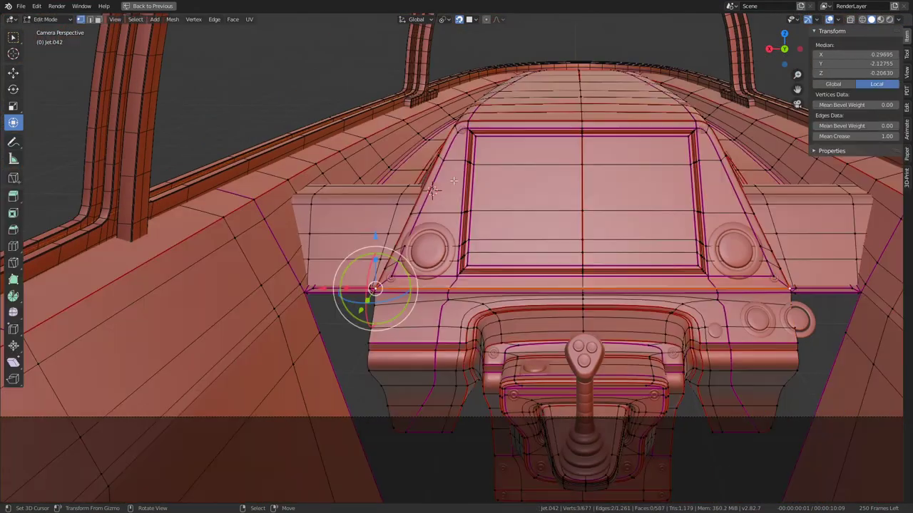
scroll(453, 182, up, 1)
scroll(438, 207, up, 2)
scroll(419, 241, up, 2)
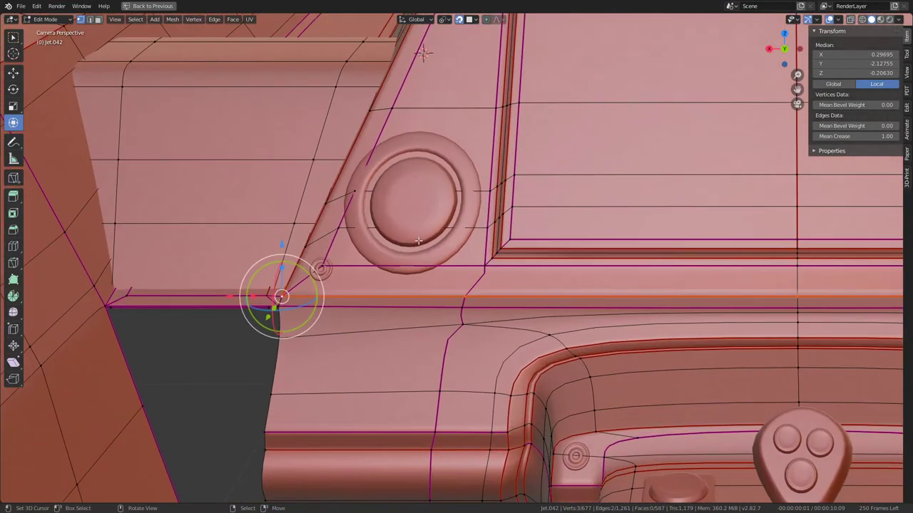
click(306, 275)
click(340, 227)
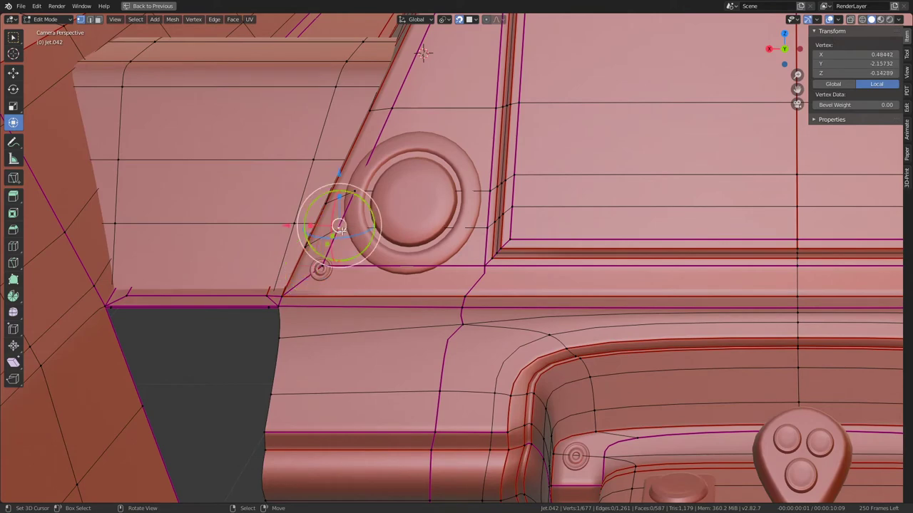
alt+click(534, 207)
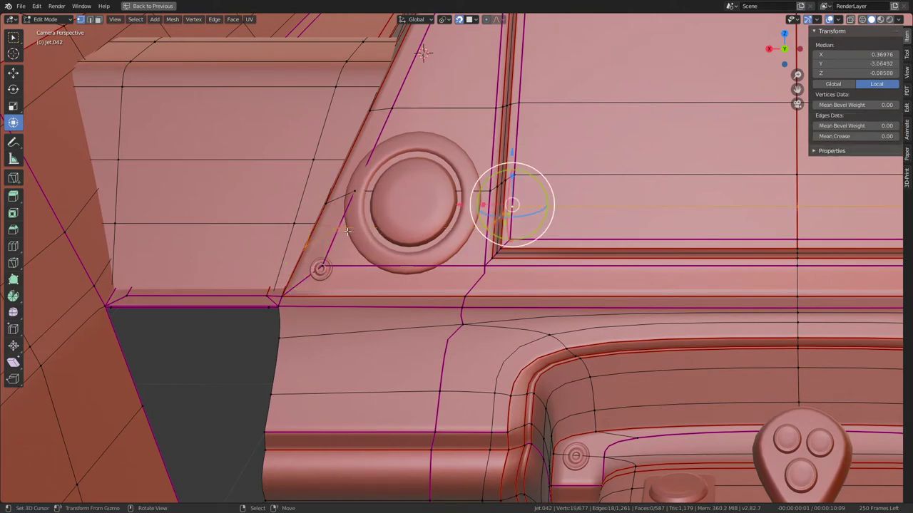
Slide the edge path beside the left round button closer to the button
scroll(627, 230, up, 3)
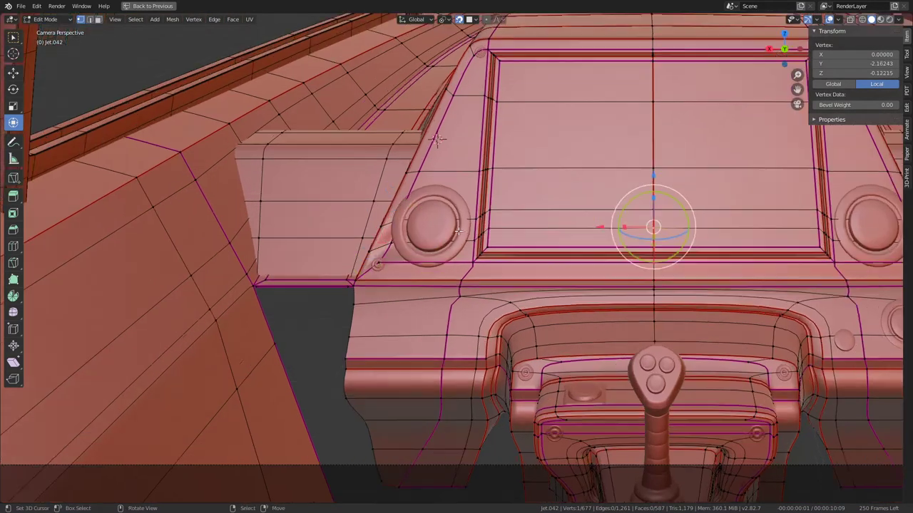
ctrl+click(734, 212)
click(365, 232)
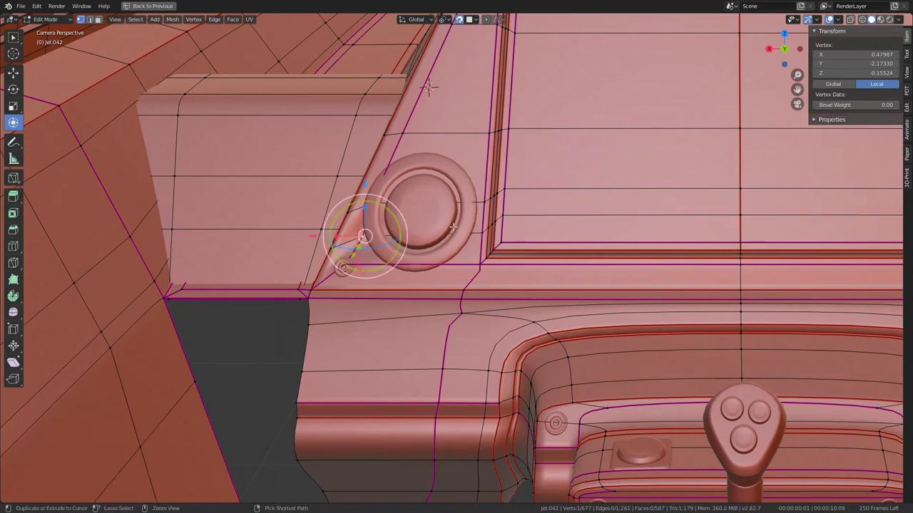
ctrl+click(350, 237)
key(g)
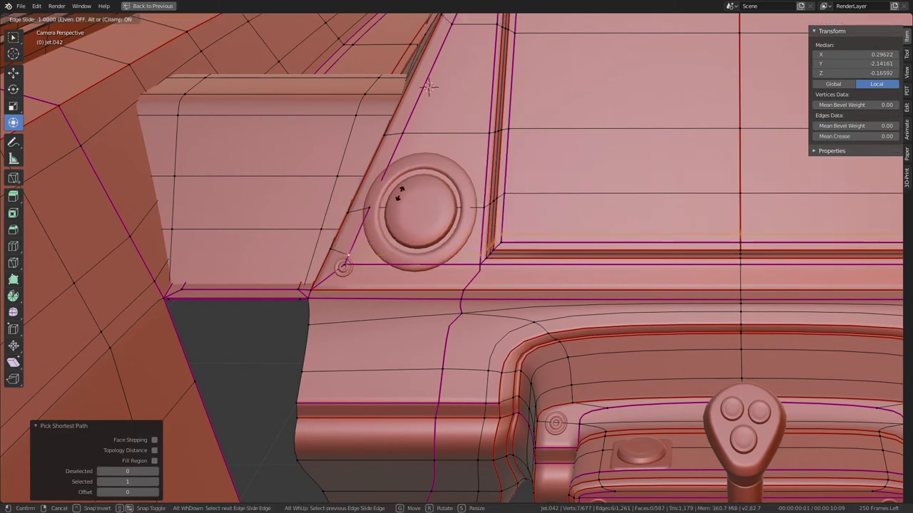
click(347, 254)
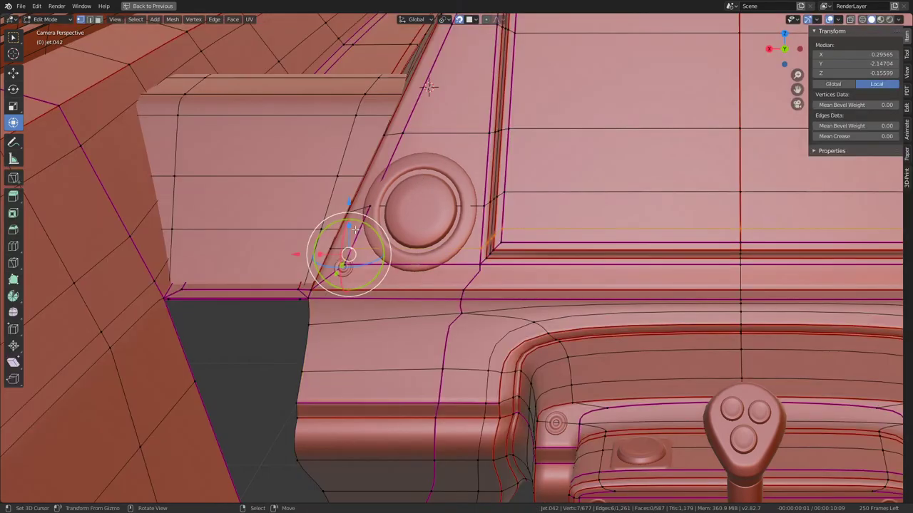
Slide the screen-panel edge loop leftward and select a shortest edge path near the console
click(367, 209)
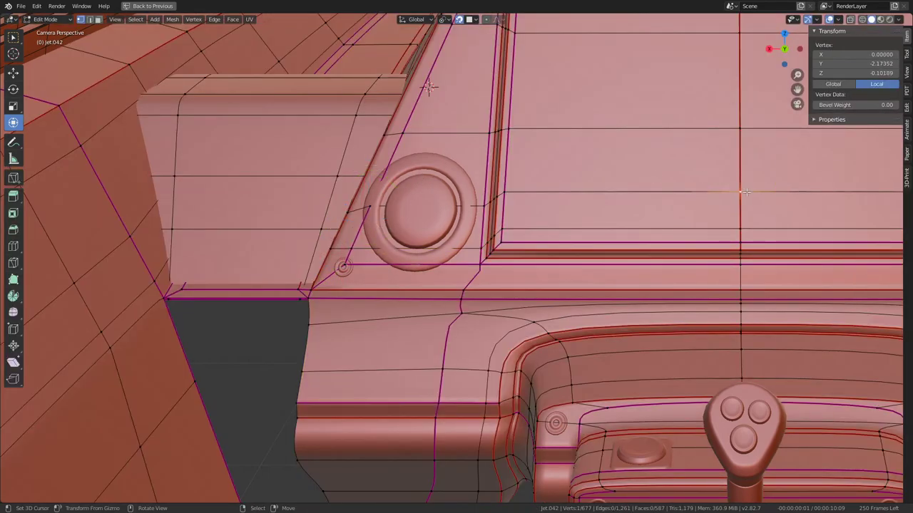
ctrl+click(404, 193)
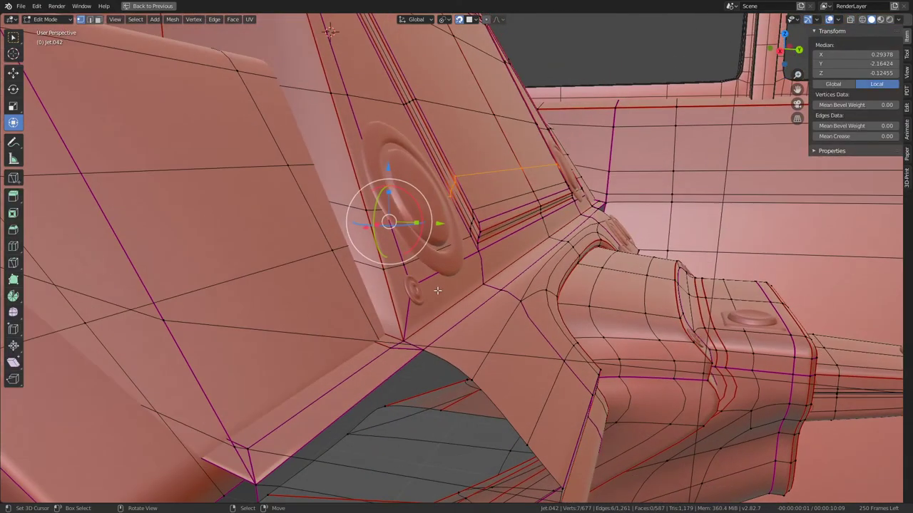
middle_drag(437, 290, 445, 327)
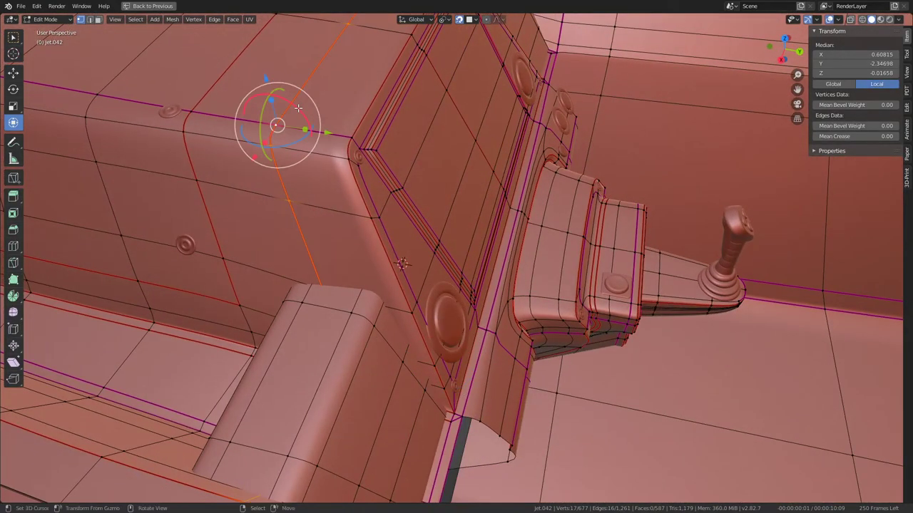
click(339, 121)
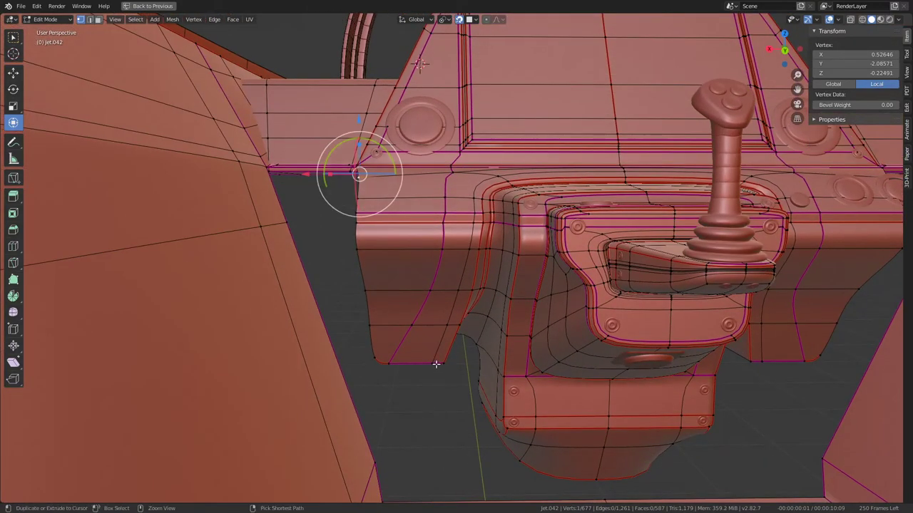
ctrl+click(387, 363)
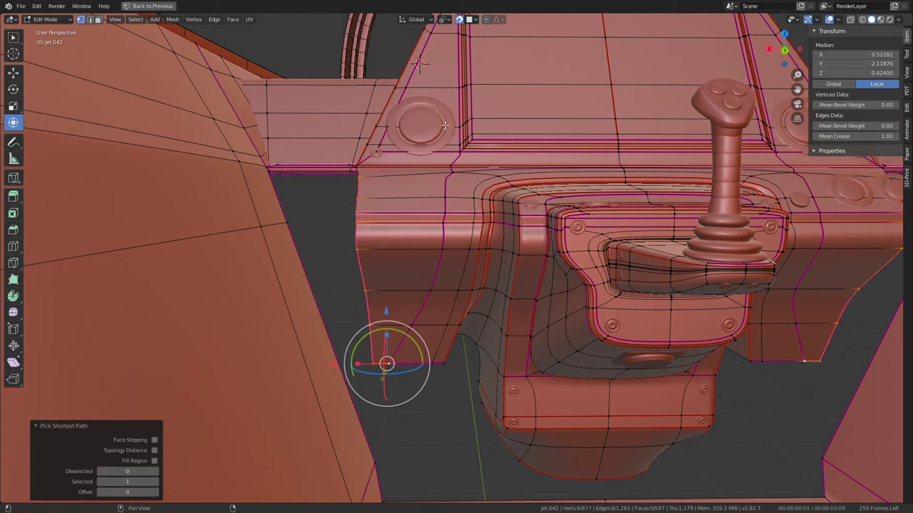
mouse_move(445, 125)
middle_down()
mouse_move(348, 183)
mouse_move(529, 130)
mouse_move(549, 143)
mouse_move(573, 184)
mouse_move(560, 116)
mouse_move(553, 207)
mouse_move(534, 247)
mouse_move(534, 122)
middle_up()
key(Tab)
key(Tab)
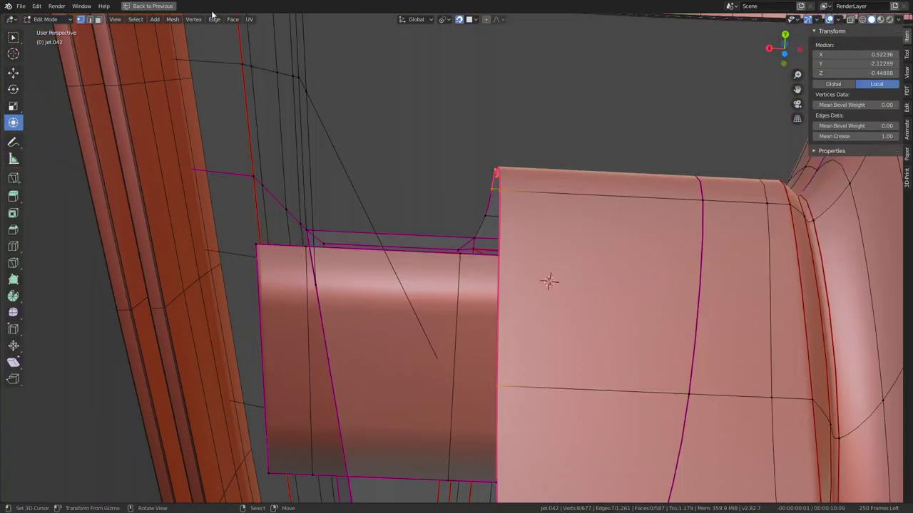
Delete the stray large face beneath the dashboard console
click(102, 20)
mouse_move(428, 270)
middle_down()
mouse_move(456, 285)
mouse_move(469, 310)
mouse_move(283, 302)
mouse_move(472, 249)
mouse_move(426, 278)
middle_up()
click(456, 286)
click(456, 304)
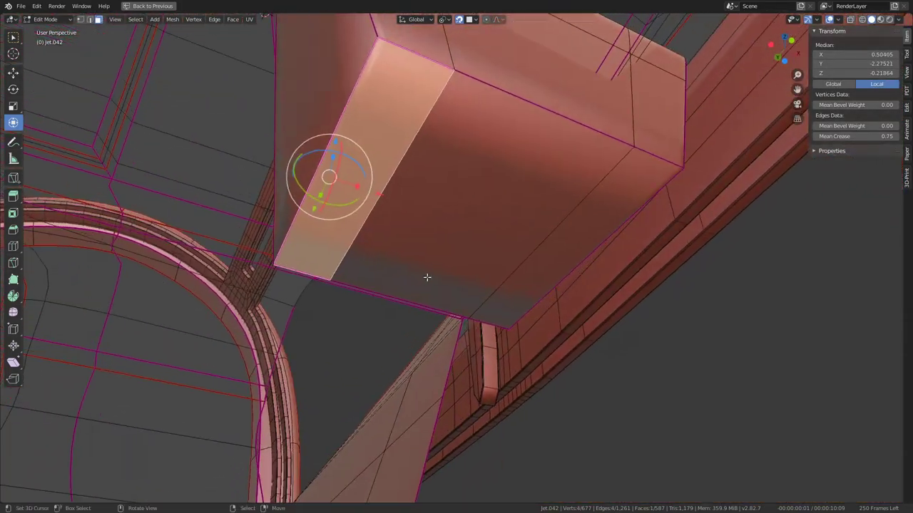
ctrl+click(630, 209)
key(x)
click(606, 227)
mouse_move(607, 228)
middle_down()
mouse_move(529, 255)
mouse_move(447, 206)
mouse_move(497, 230)
middle_up()
key(Tab)
Slide the edge loop along the console's corner edge to tighten it
key(Tab)
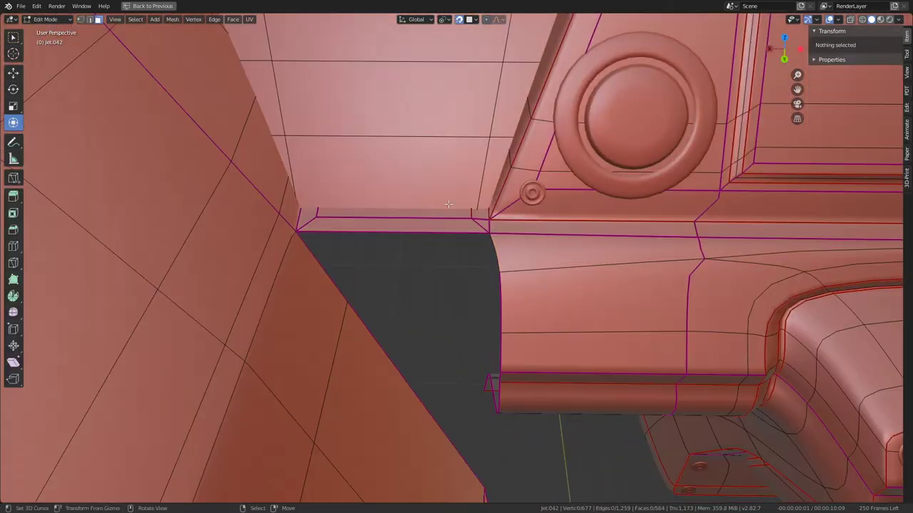
click(497, 230)
key(Tab)
mouse_move(531, 268)
middle_down()
mouse_move(493, 212)
mouse_move(541, 226)
middle_up()
key(Tab)
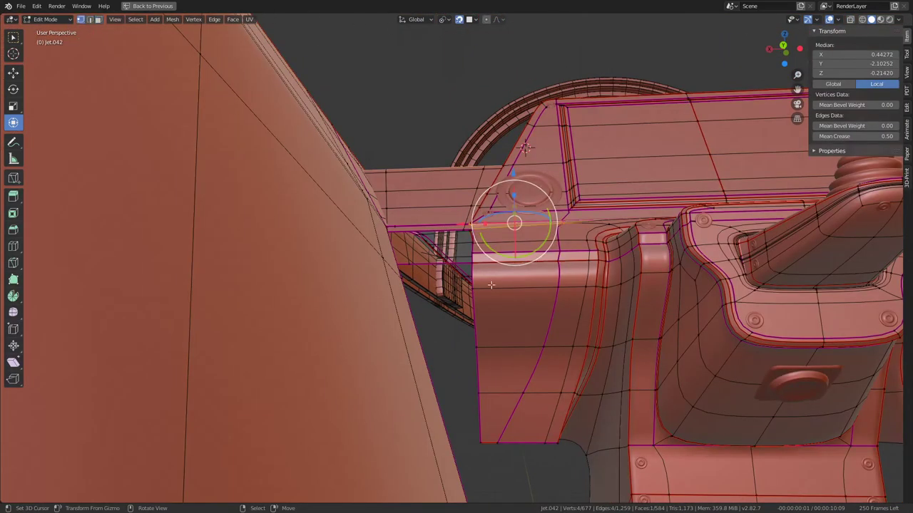
alt+click(481, 413)
scroll(492, 342, up, 4)
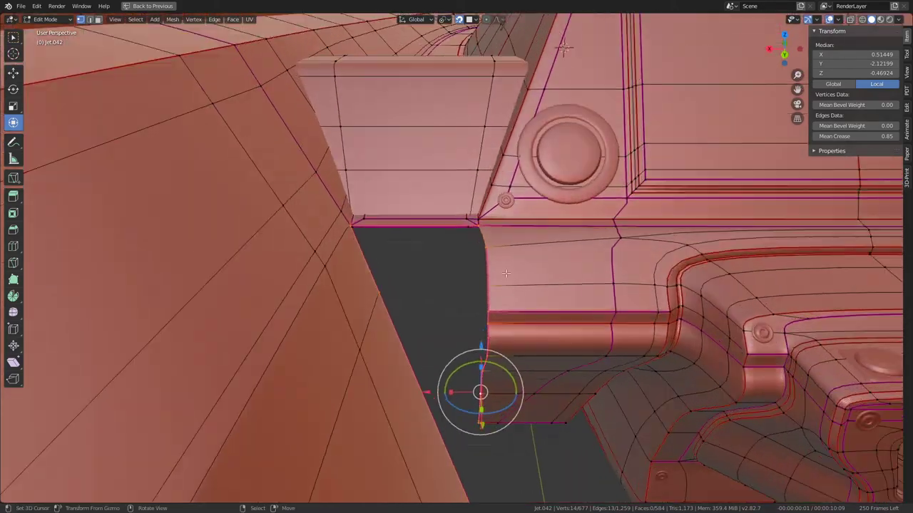
click(484, 230)
mouse_move(484, 229)
middle_down()
mouse_move(479, 166)
mouse_move(459, 188)
mouse_move(489, 231)
middle_up()
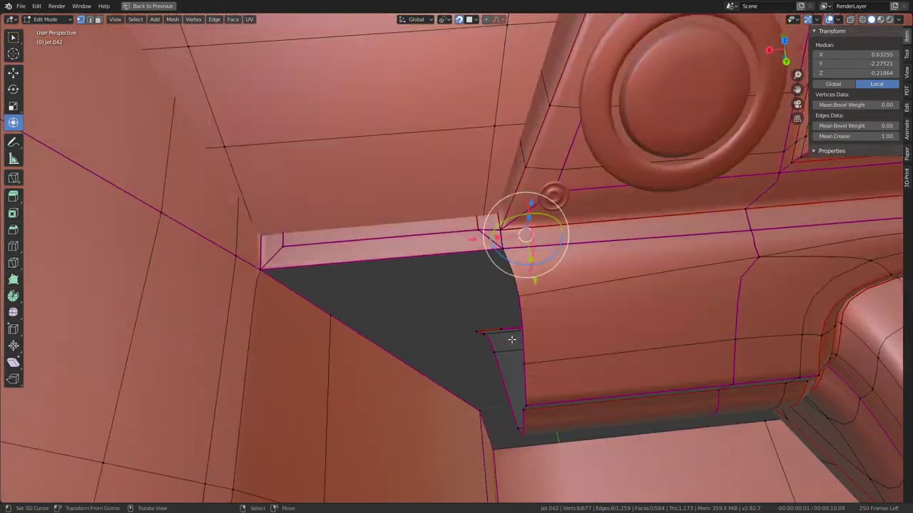
key(g)
key(g)
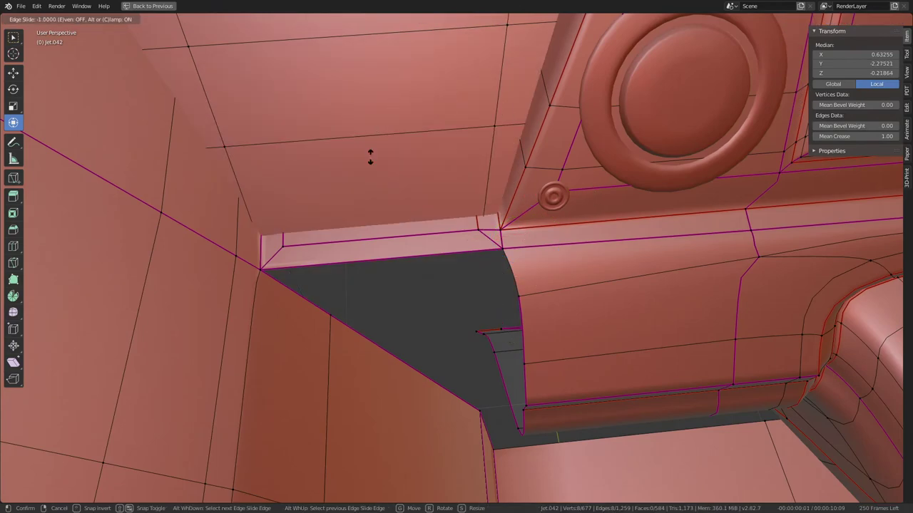
middle_drag(370, 156, 378, 140)
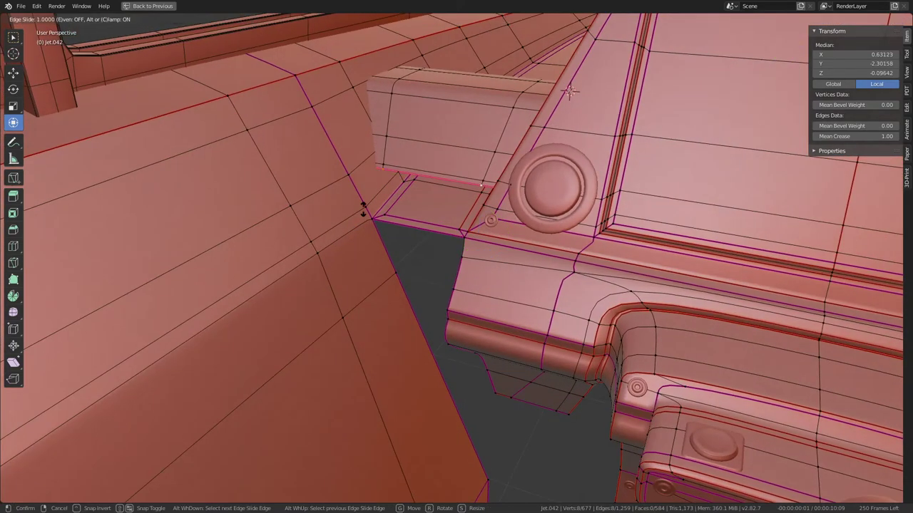
click(361, 233)
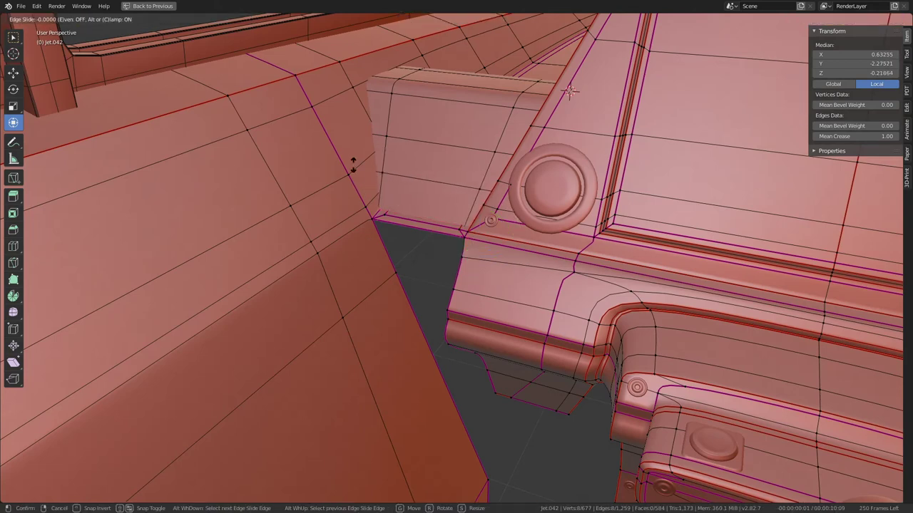
click(345, 187)
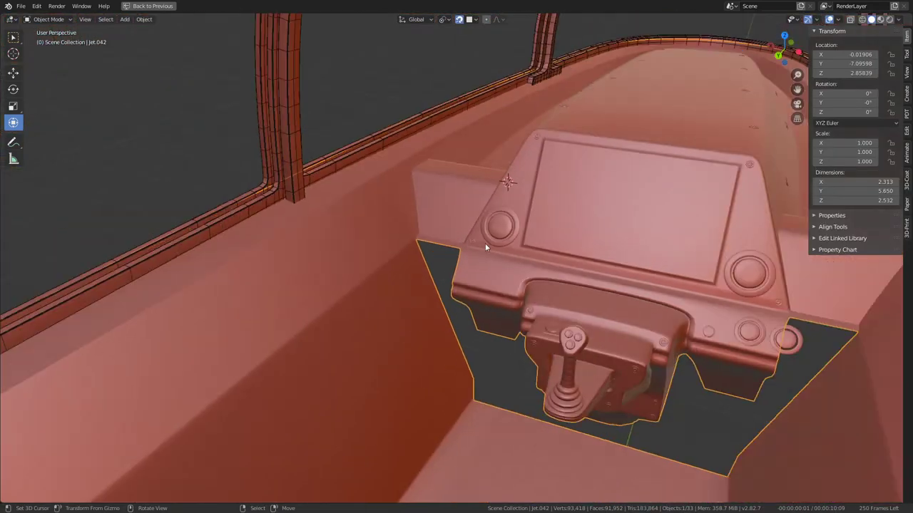
Orbit in close to inspect the finished console and the lower console well
middle_drag(485, 243, 455, 268)
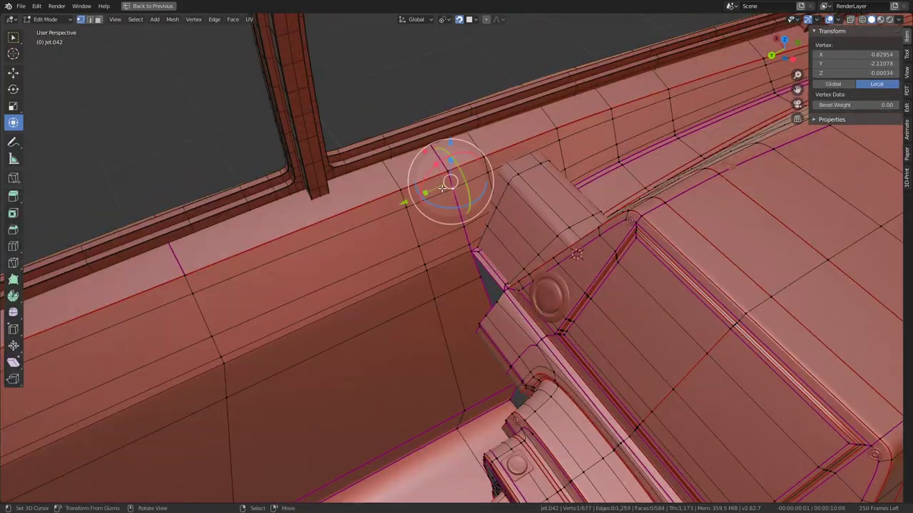
mouse_move(442, 186)
middle_down()
mouse_move(434, 204)
mouse_move(490, 264)
mouse_move(373, 212)
mouse_move(441, 175)
mouse_move(421, 192)
mouse_move(446, 257)
mouse_move(437, 204)
mouse_move(445, 227)
mouse_move(442, 219)
middle_up()
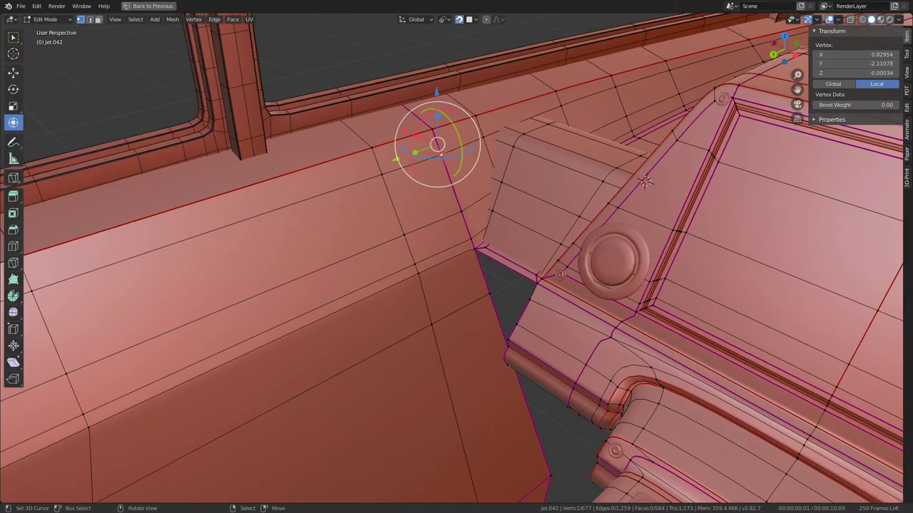
middle_drag(431, 209, 500, 221)
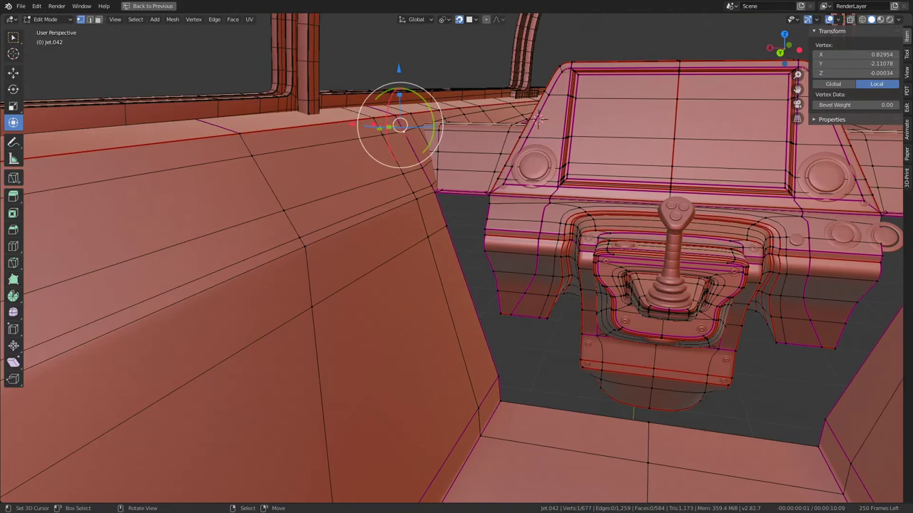
mouse_move(539, 120)
middle_down()
mouse_move(466, 192)
mouse_move(475, 179)
mouse_move(495, 220)
mouse_move(439, 272)
mouse_move(428, 214)
mouse_move(436, 68)
mouse_move(440, 229)
mouse_move(421, 202)
mouse_move(456, 251)
mouse_move(405, 179)
mouse_move(542, 183)
mouse_move(541, 245)
middle_up()
Return to Object Mode, camera view and the full Shading workspace with rendered preview
key(KP_0)
key(Tab)
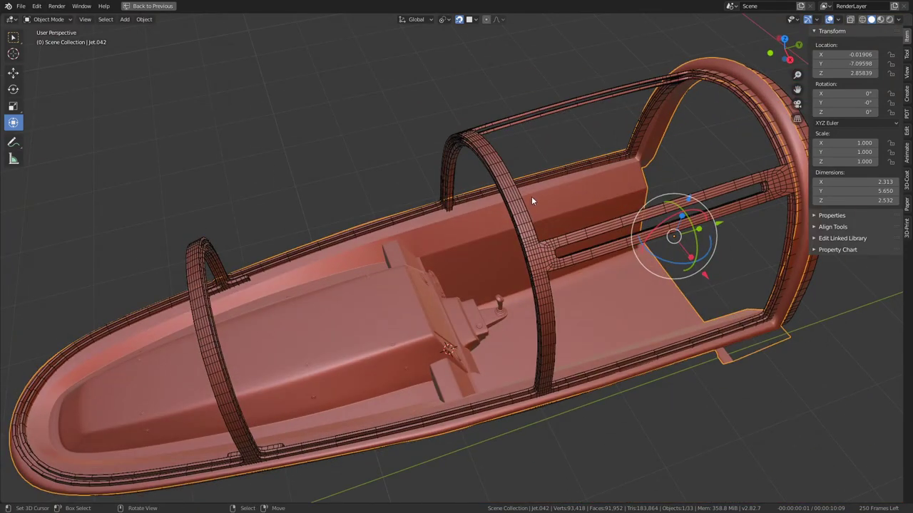
key(ctrl+space)
mouse_move(563, 214)
middle_down()
mouse_move(682, 197)
mouse_move(581, 212)
mouse_move(550, 231)
mouse_move(510, 219)
mouse_move(508, 268)
mouse_move(674, 229)
middle_up()
Unhide all objects, then select and hide the Glass_High canopy to reveal the cockpit interior
key(KP_Decimal)
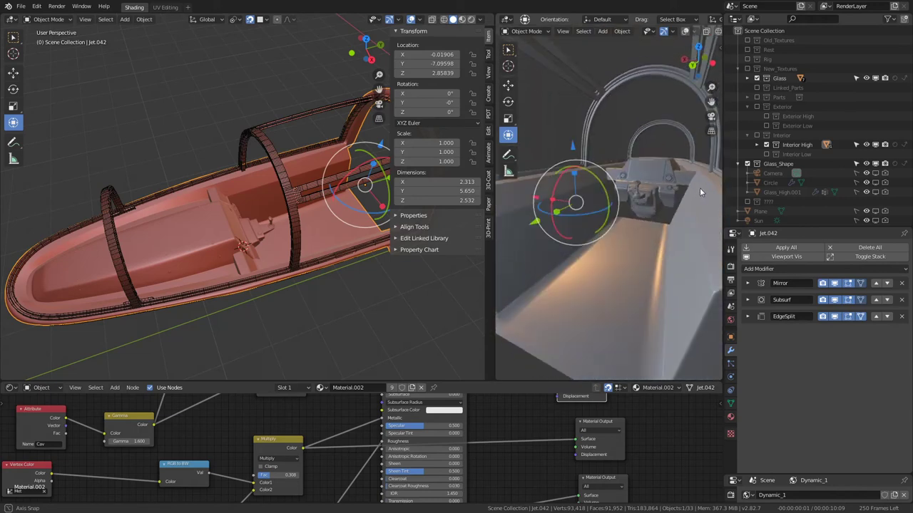
key(alt+h)
mouse_move(685, 169)
middle_down()
mouse_move(591, 227)
mouse_move(696, 194)
mouse_move(680, 199)
middle_up()
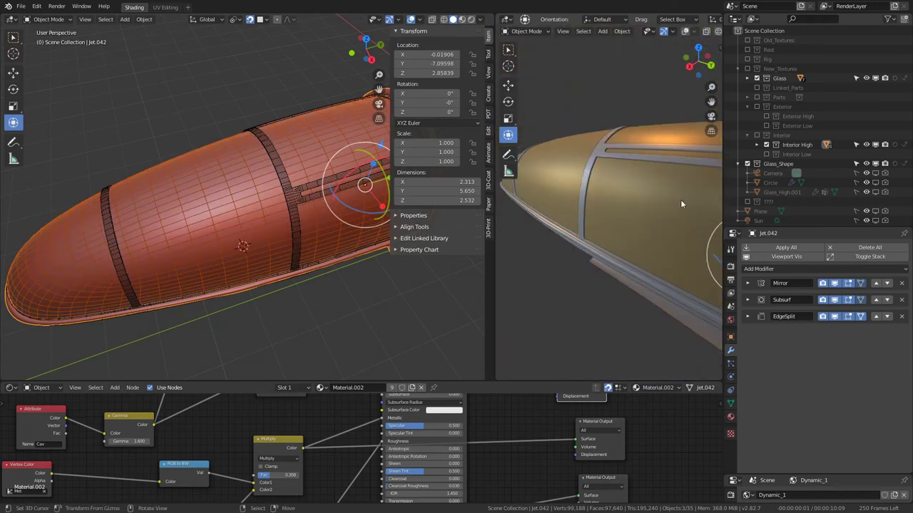
mouse_move(214, 185)
middle_down()
mouse_move(188, 179)
mouse_move(235, 187)
middle_up()
click(594, 170)
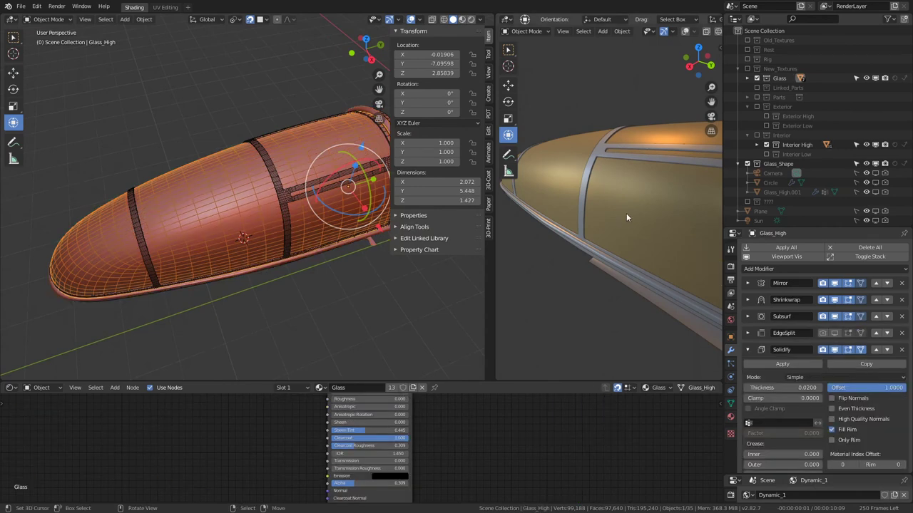
key(h)
mouse_move(624, 211)
middle_down()
mouse_move(641, 192)
mouse_move(613, 179)
mouse_move(611, 209)
mouse_move(606, 189)
mouse_move(642, 214)
middle_up()
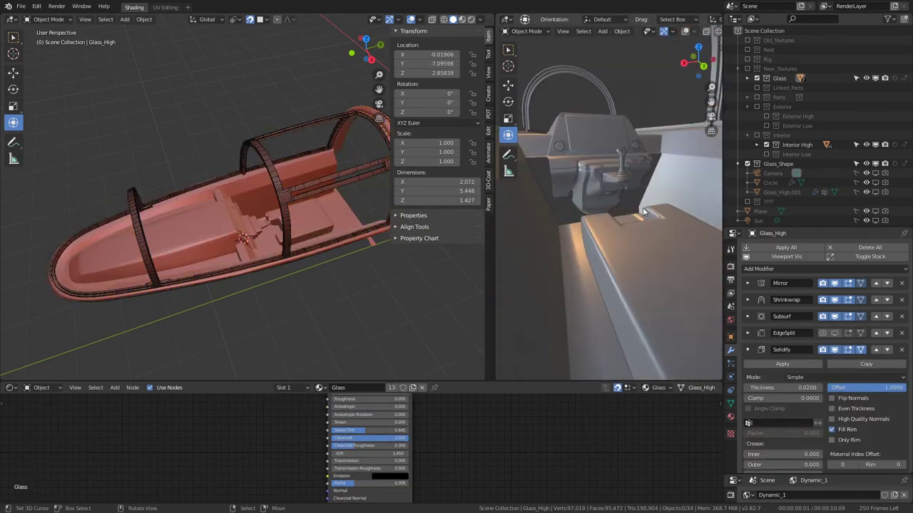